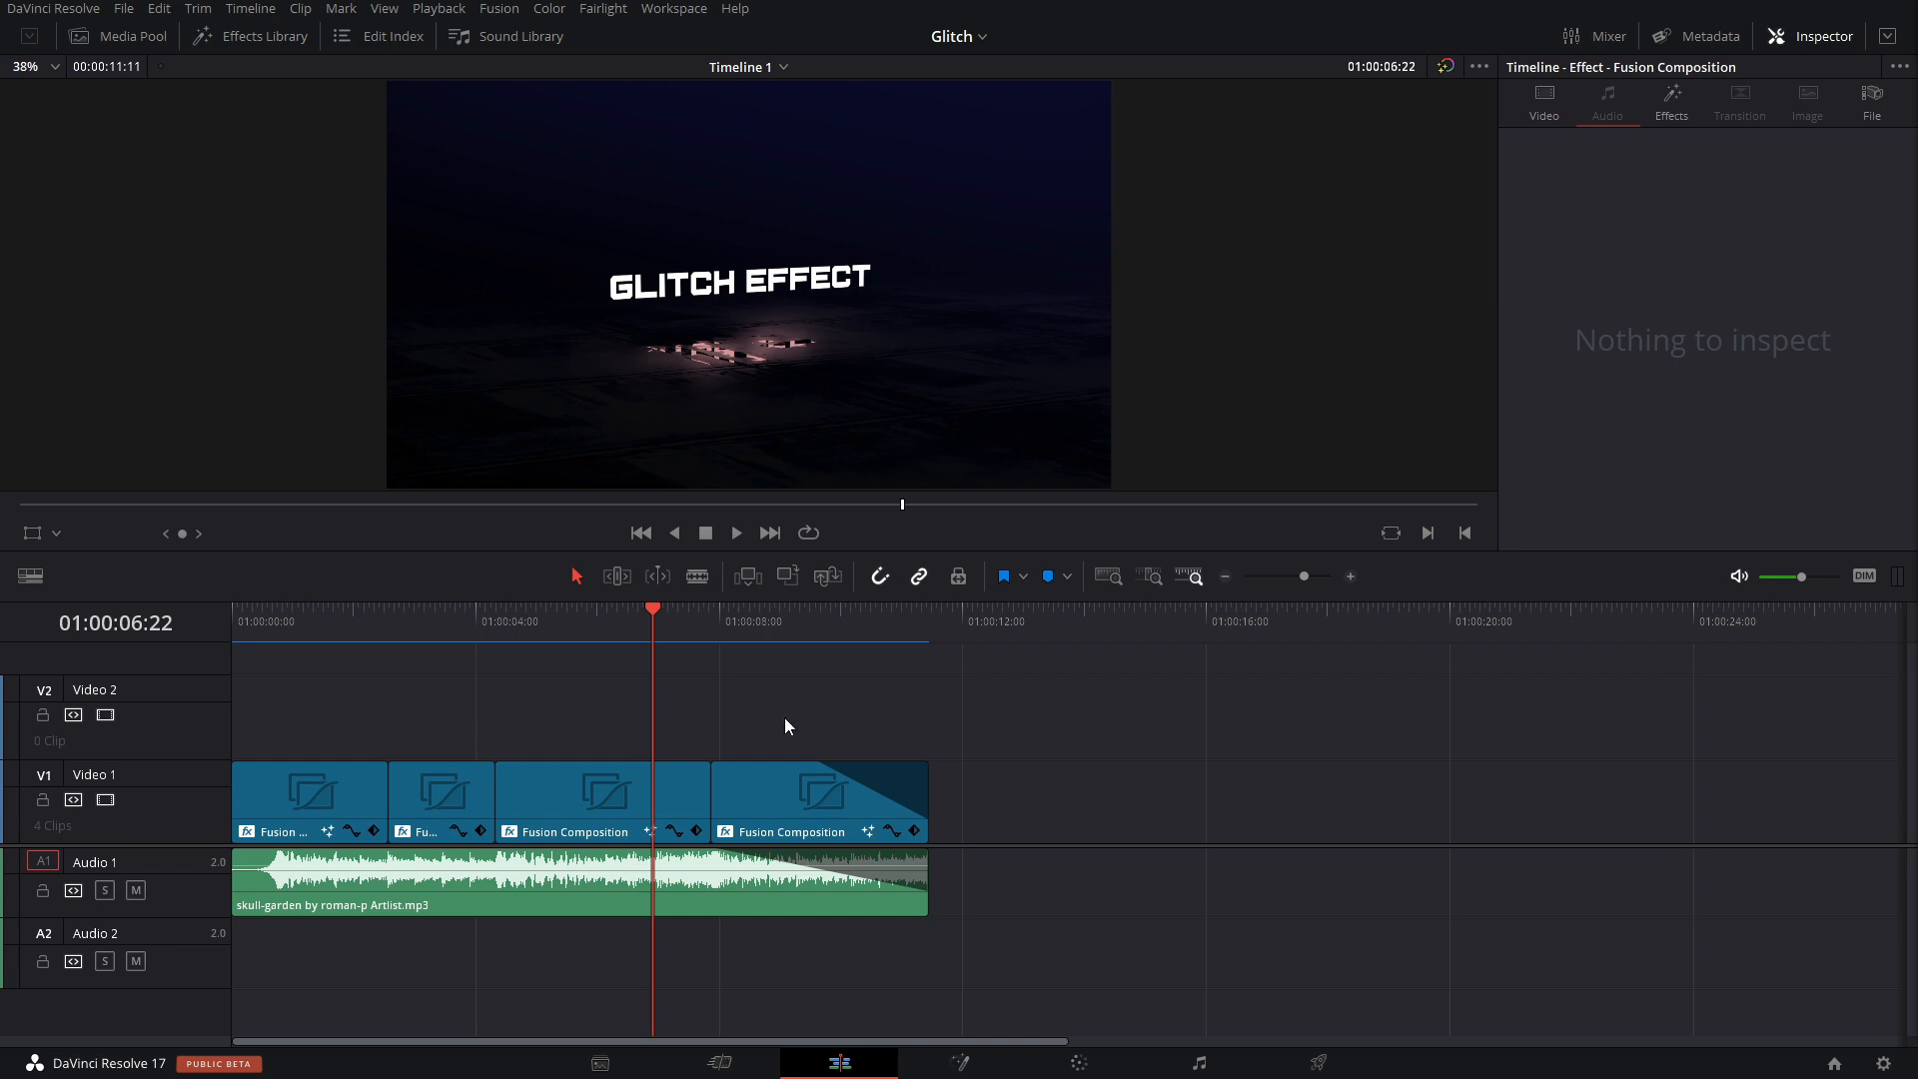
Add a Fusion Composition clip on Video 1 after the existing clips and open it on the Fusion page.
{"action": "left_click_drag", "start_coordinate": [640, 622], "coordinate": [332, 624]}
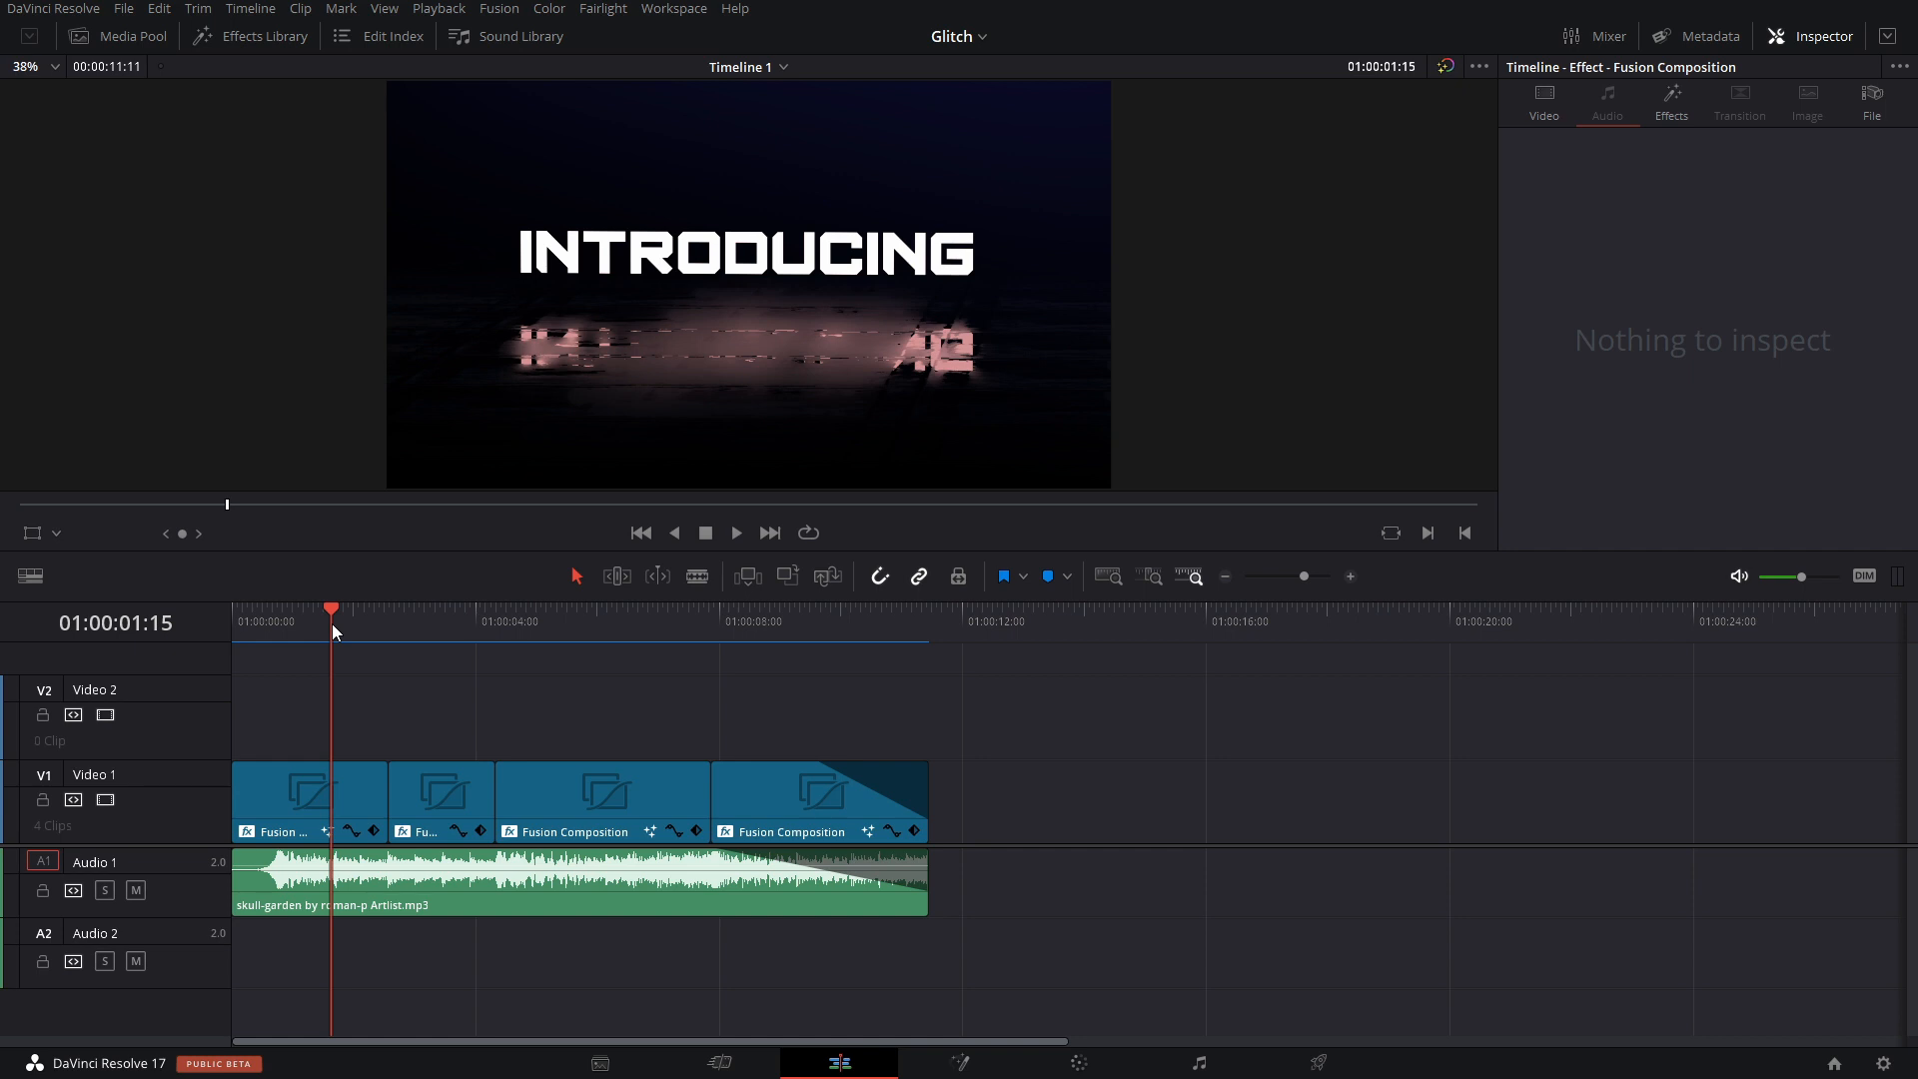
{"action": "left_click_drag", "start_coordinate": [333, 624], "coordinate": [832, 599]}
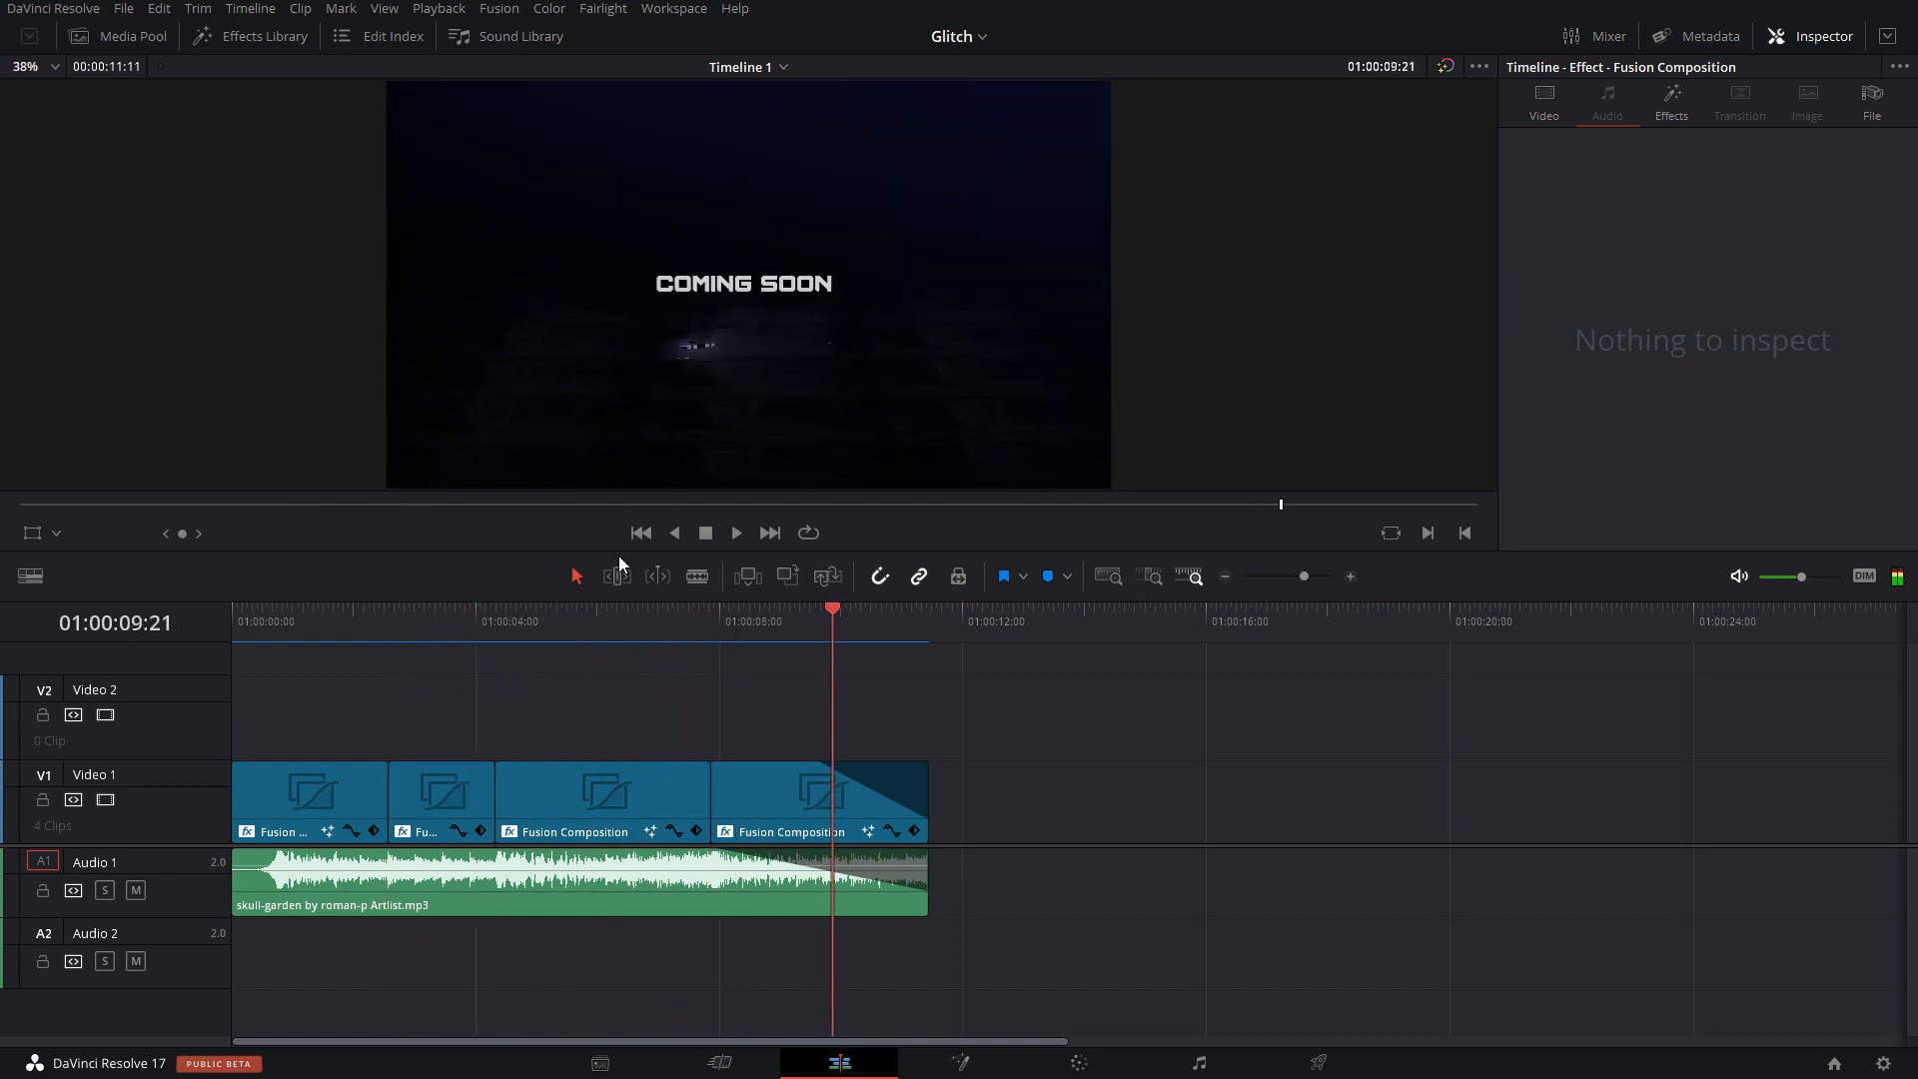
{"action": "left_click", "coordinate": [268, 38]}
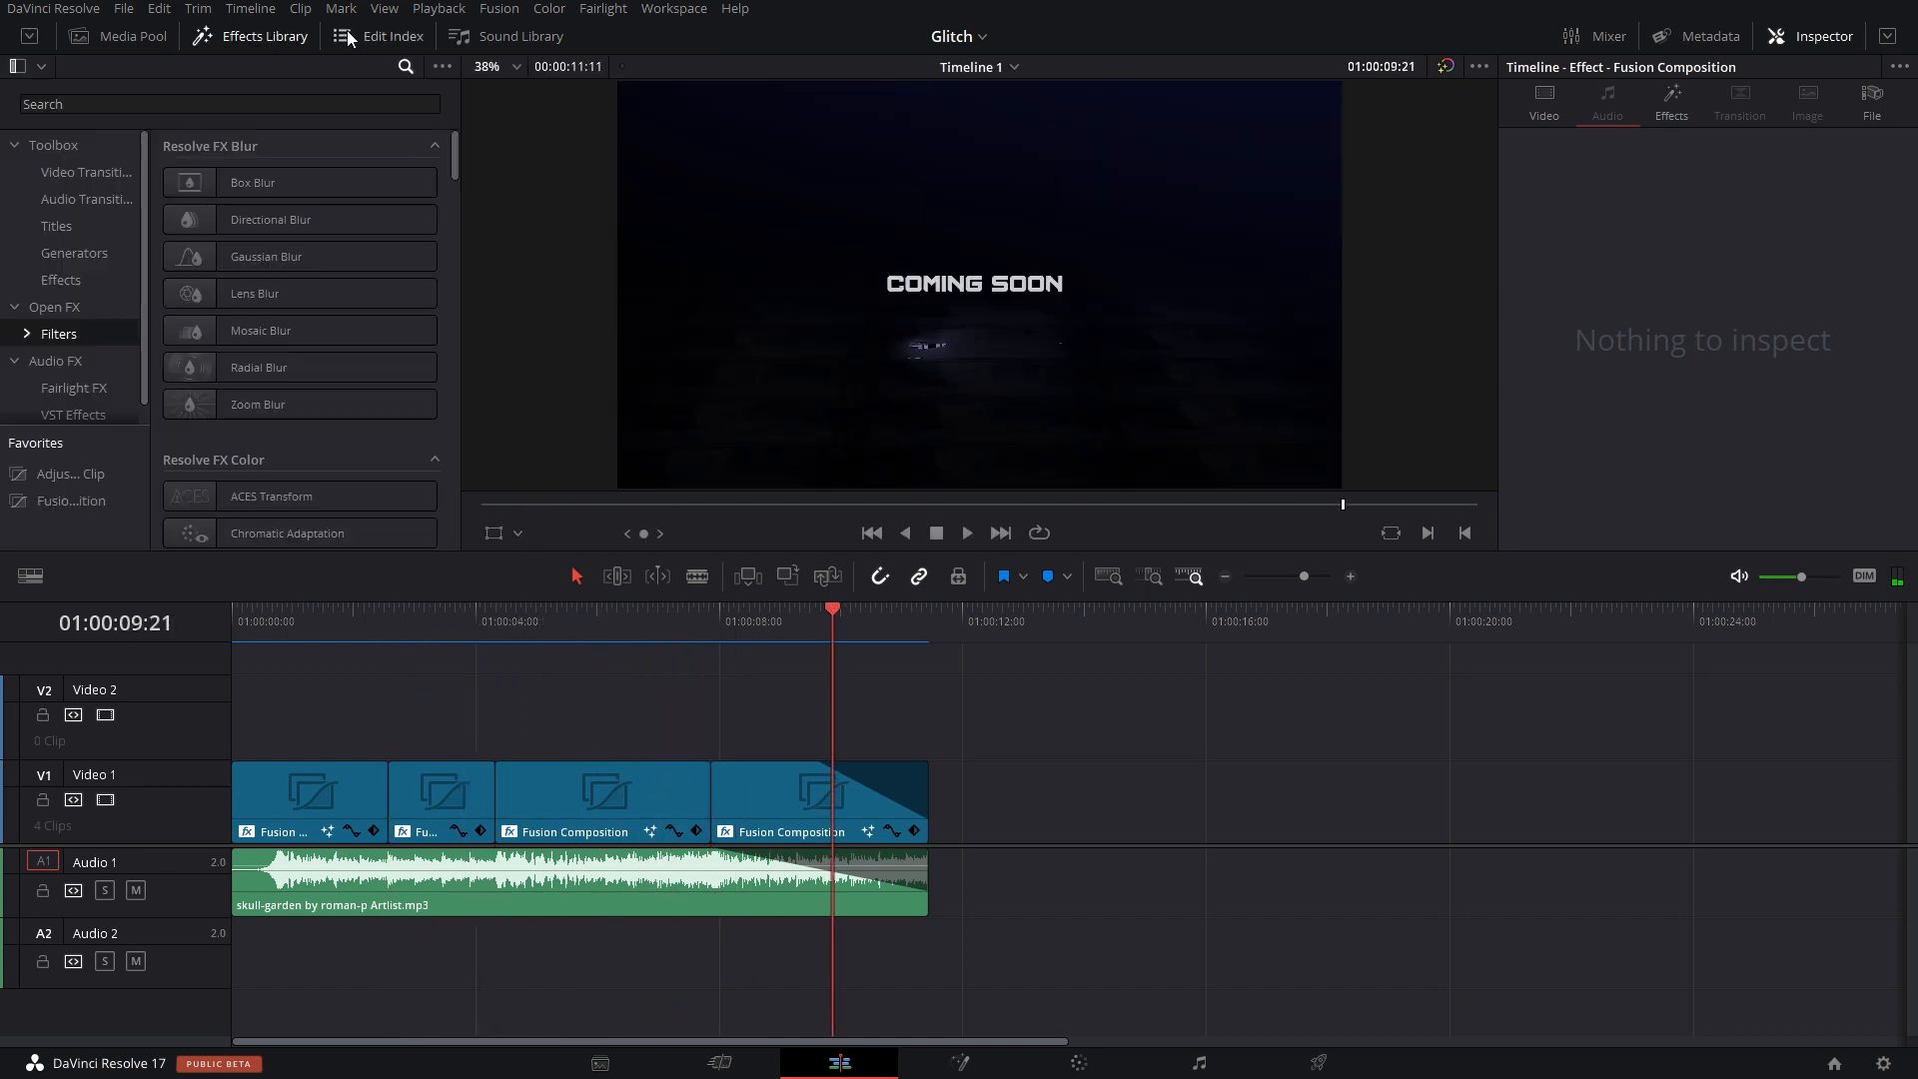
{"action": "left_click_drag", "start_coordinate": [71, 501], "coordinate": [1039, 789]}
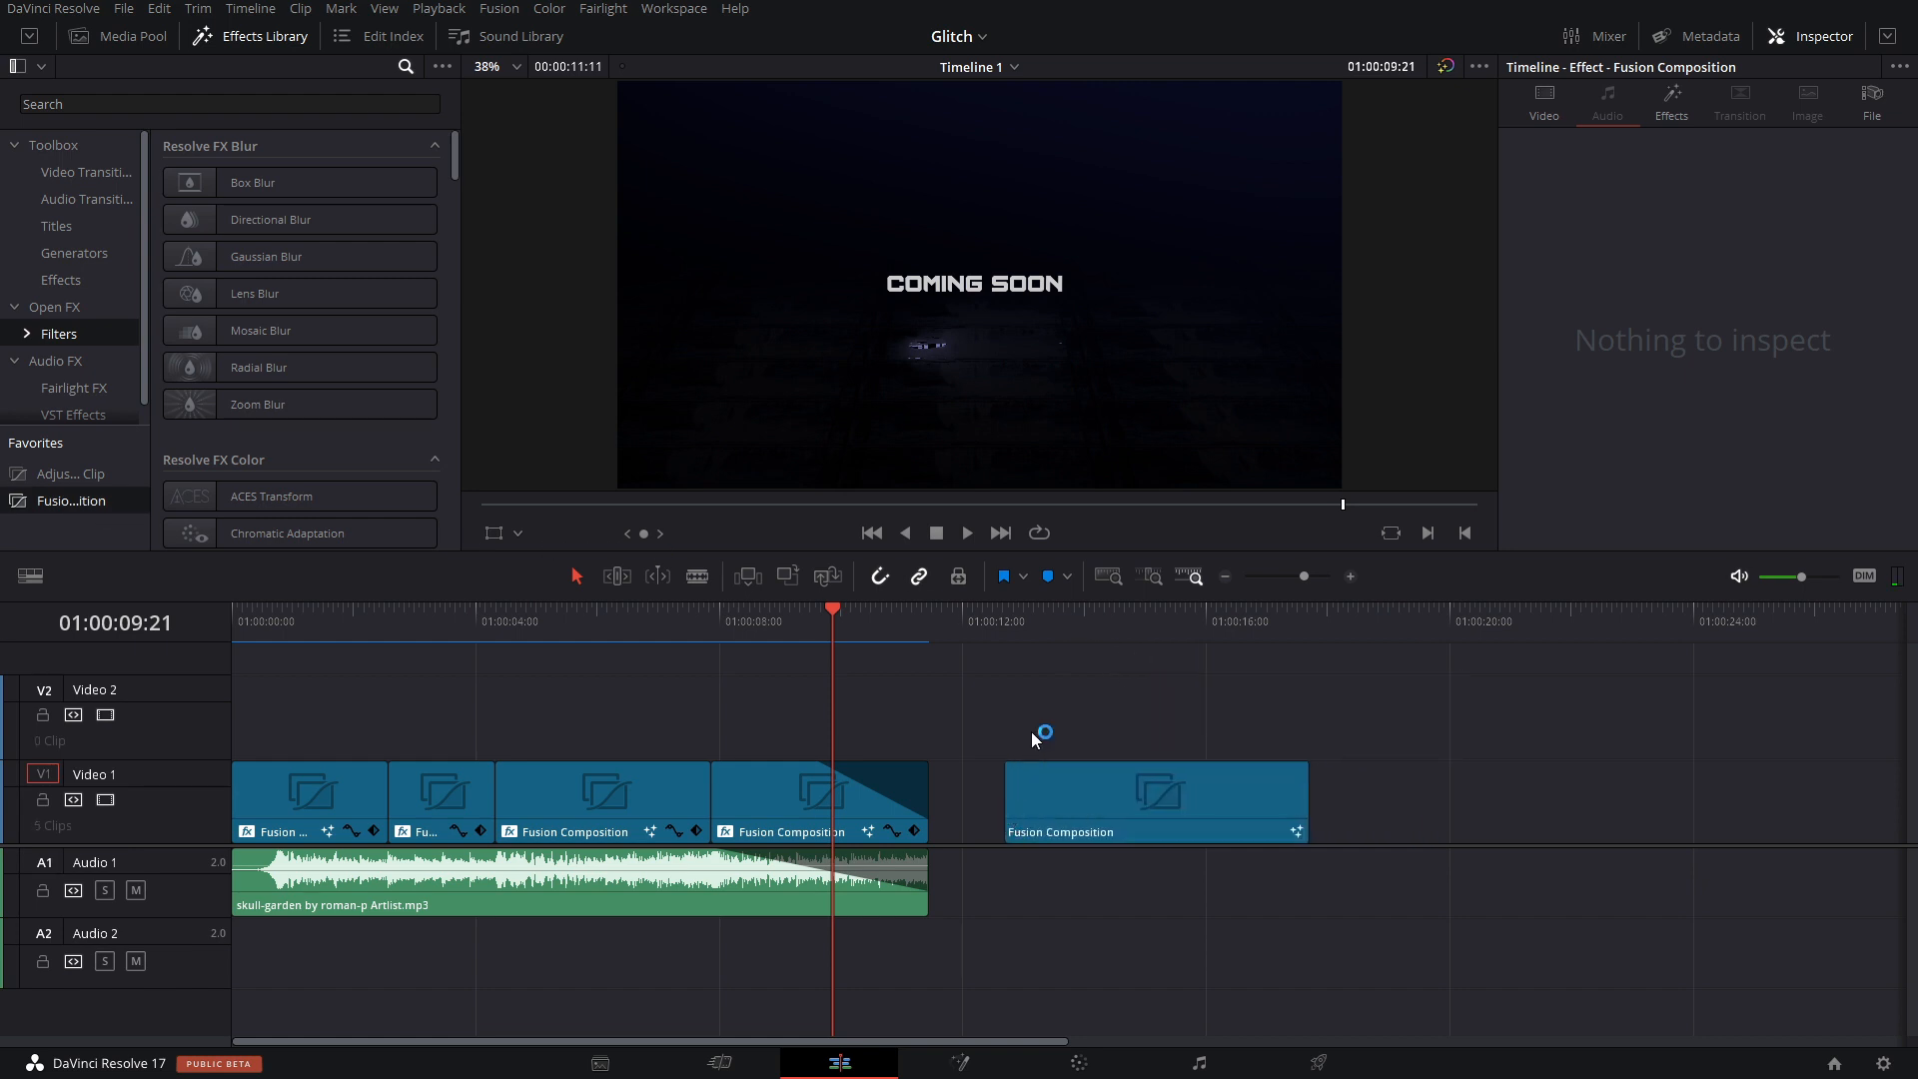
{"action": "left_click_drag", "start_coordinate": [1006, 621], "coordinate": [1096, 652]}
{"action": "left_click", "coordinate": [946, 1071]}
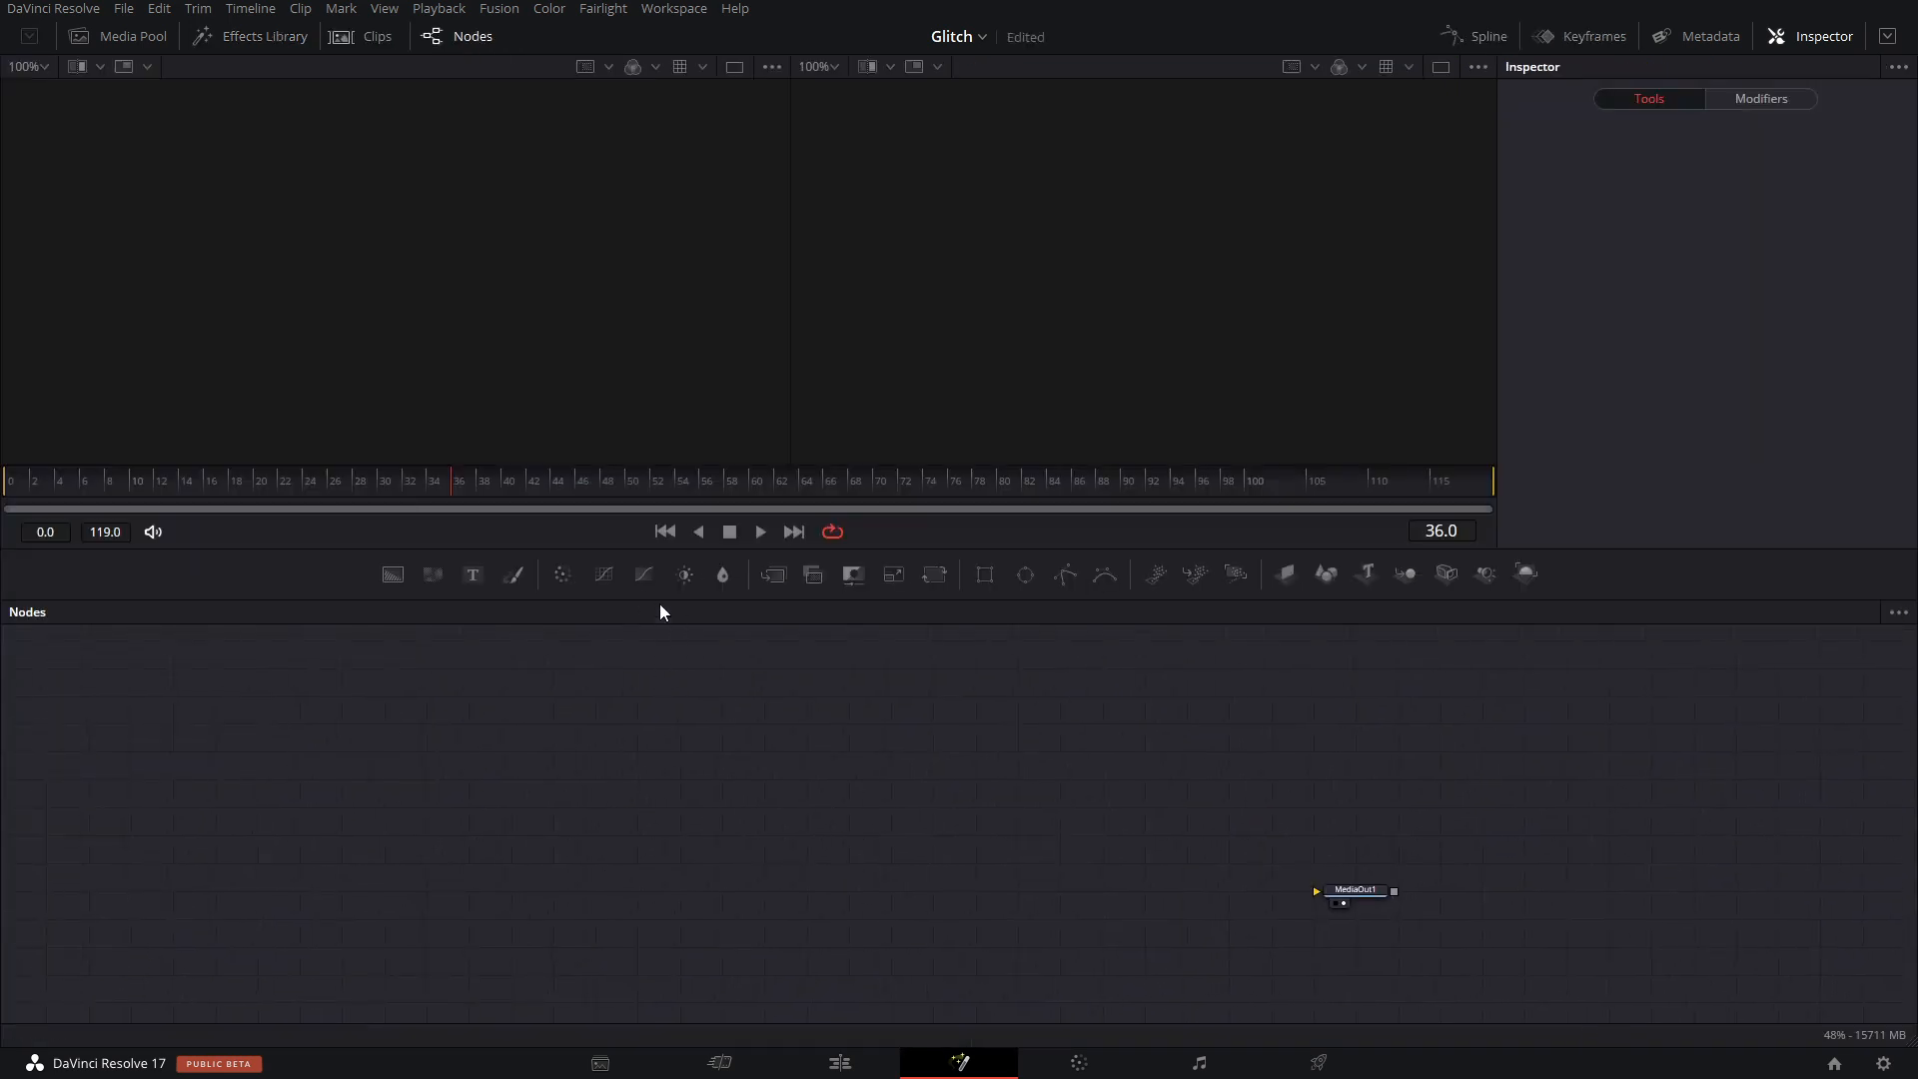
Add a Background node feeding MediaOut1 and merge a Text node over it.
{"action": "left_click_drag", "start_coordinate": [398, 576], "coordinate": [1313, 891]}
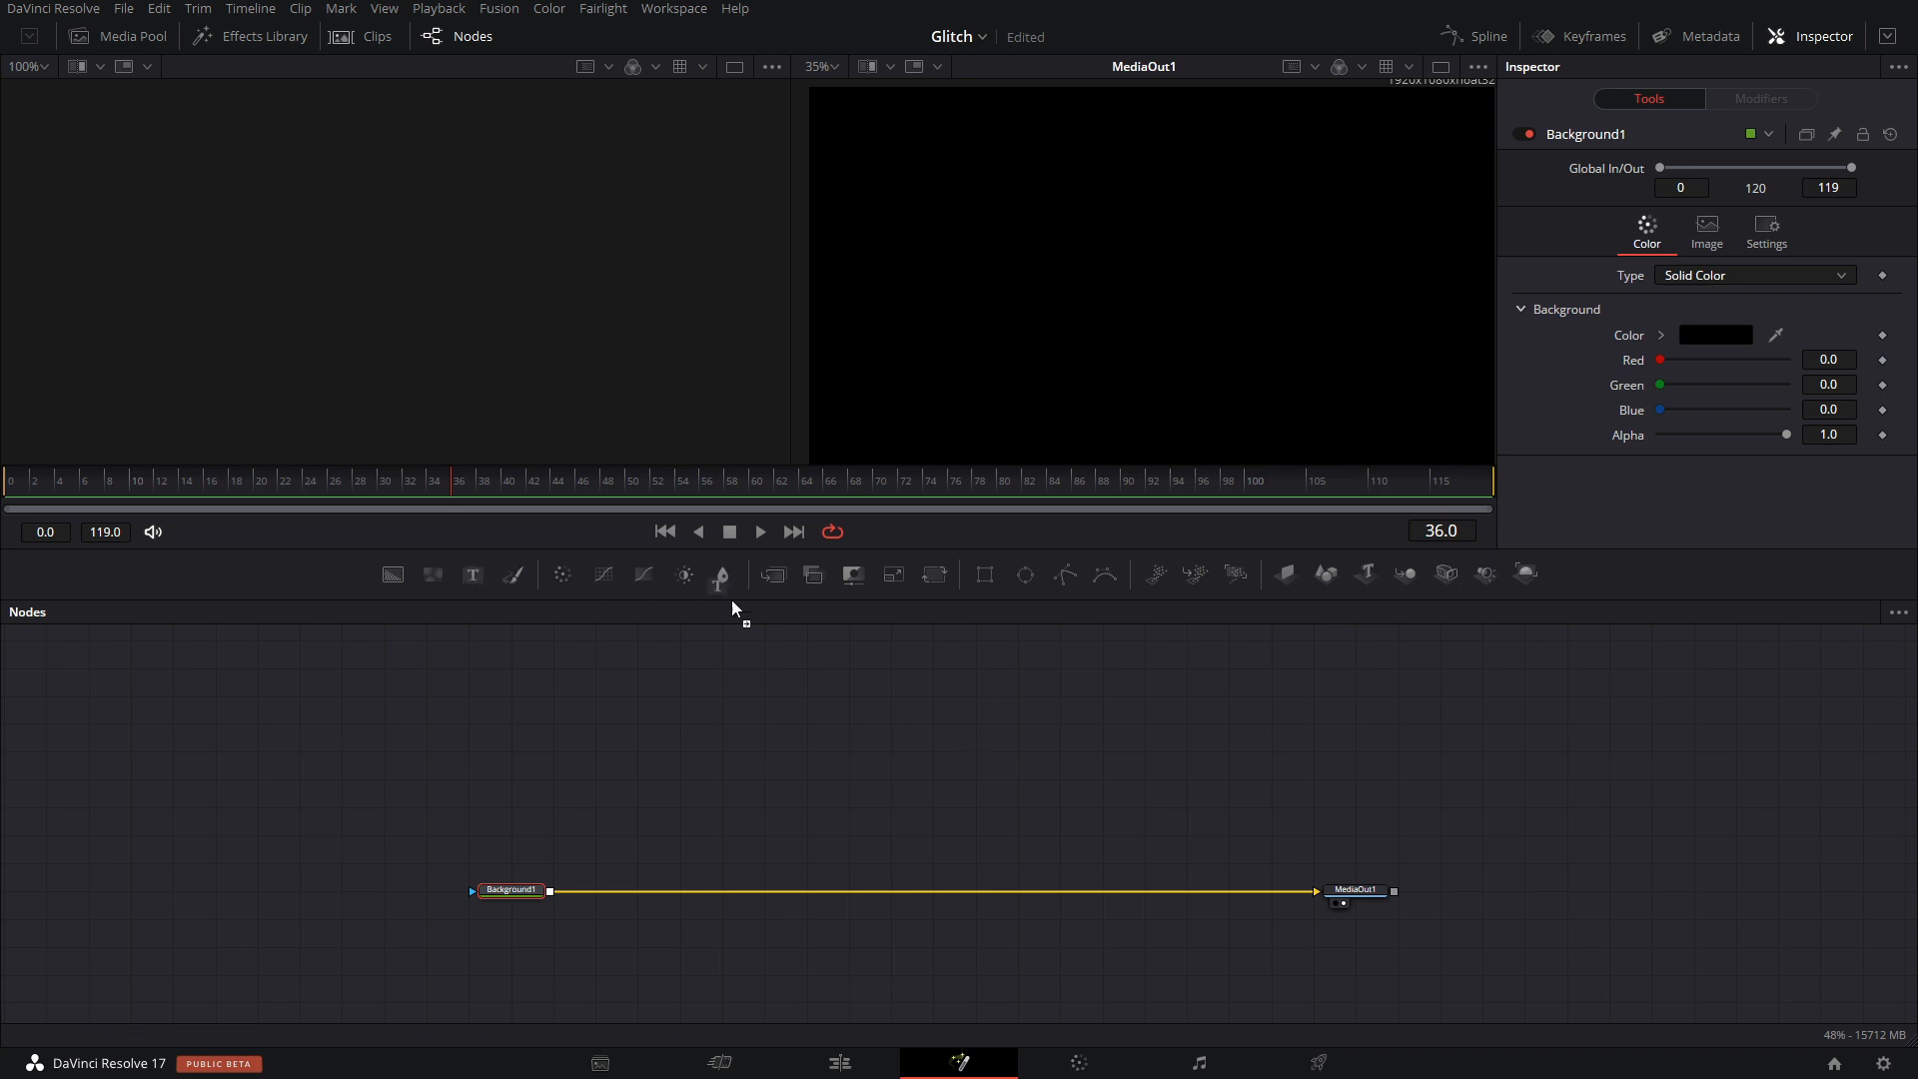
{"action": "left_click_drag", "start_coordinate": [933, 715], "coordinate": [550, 890]}
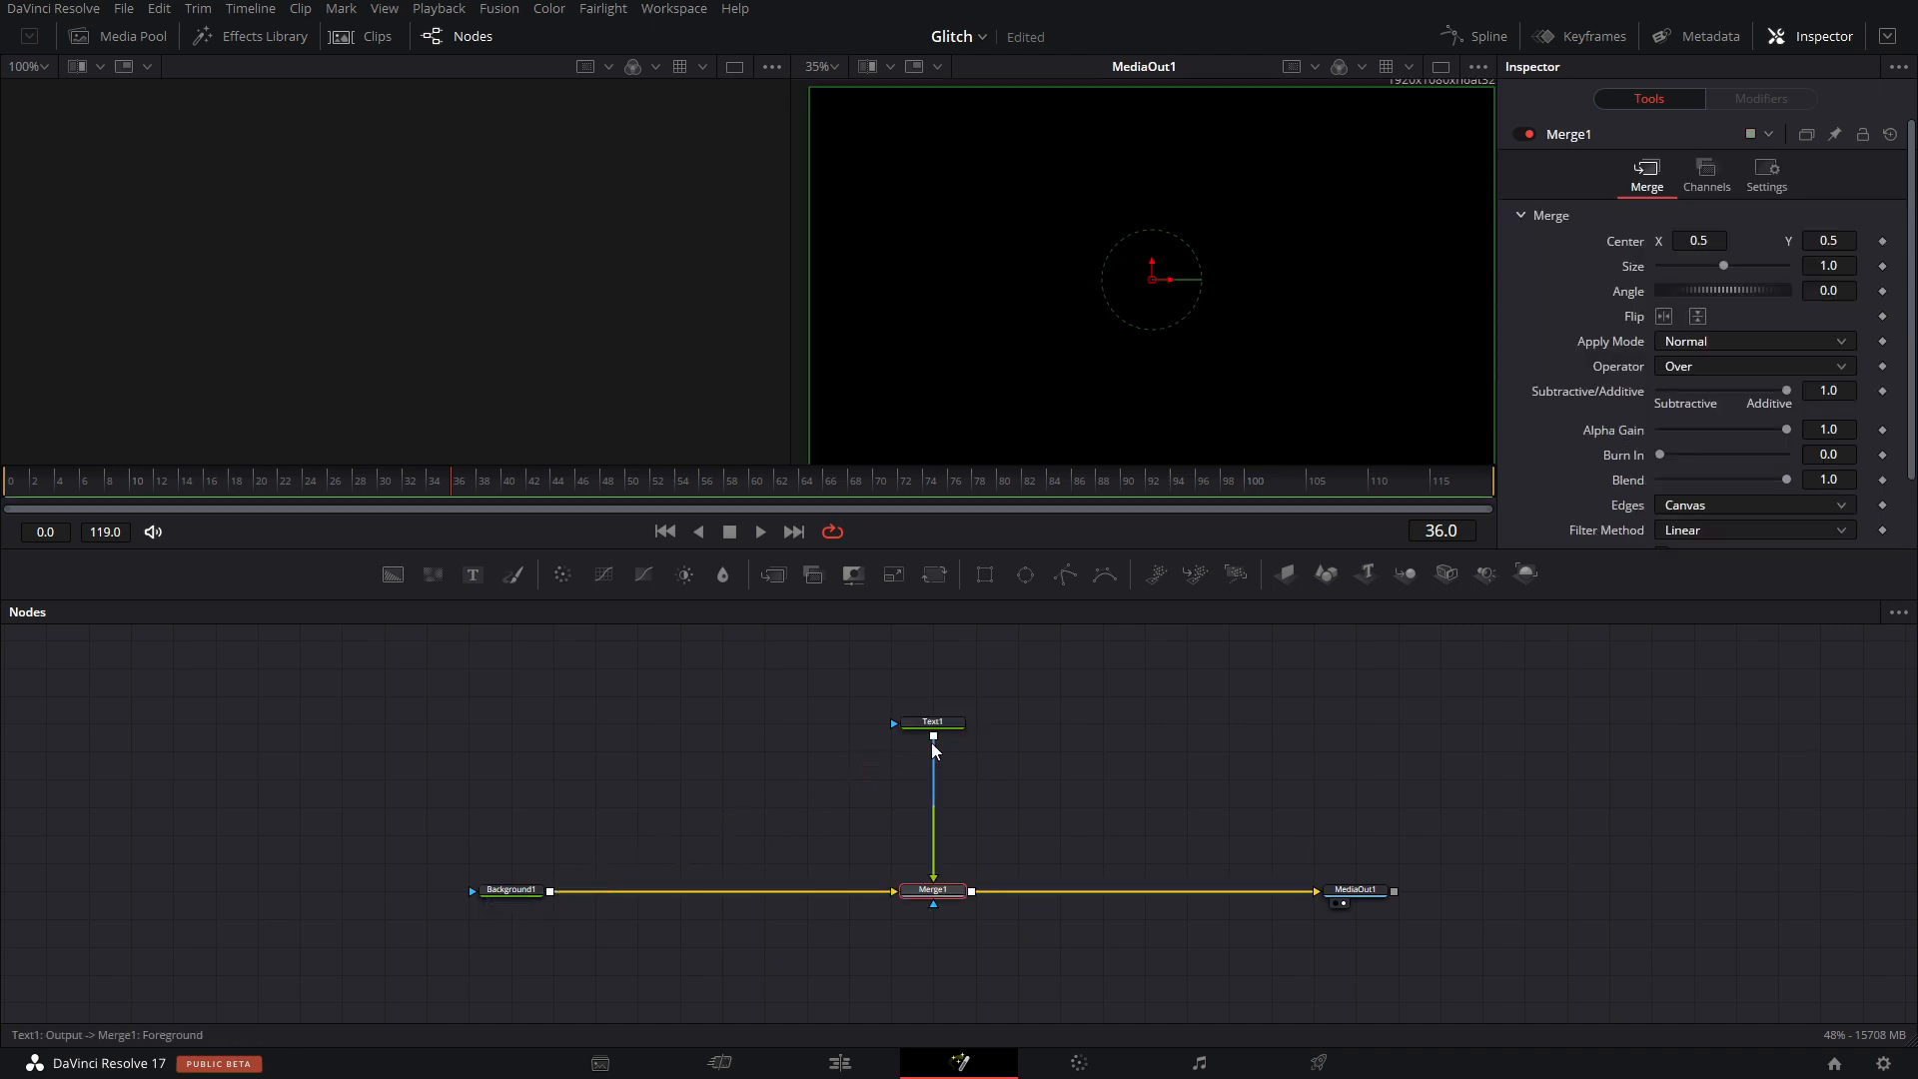
Set the Text node to read GLITCH in the Astrolab font at size 0.1575.
{"action": "left_click", "coordinate": [1712, 335]}
{"action": "type", "text": "GLITCH"}
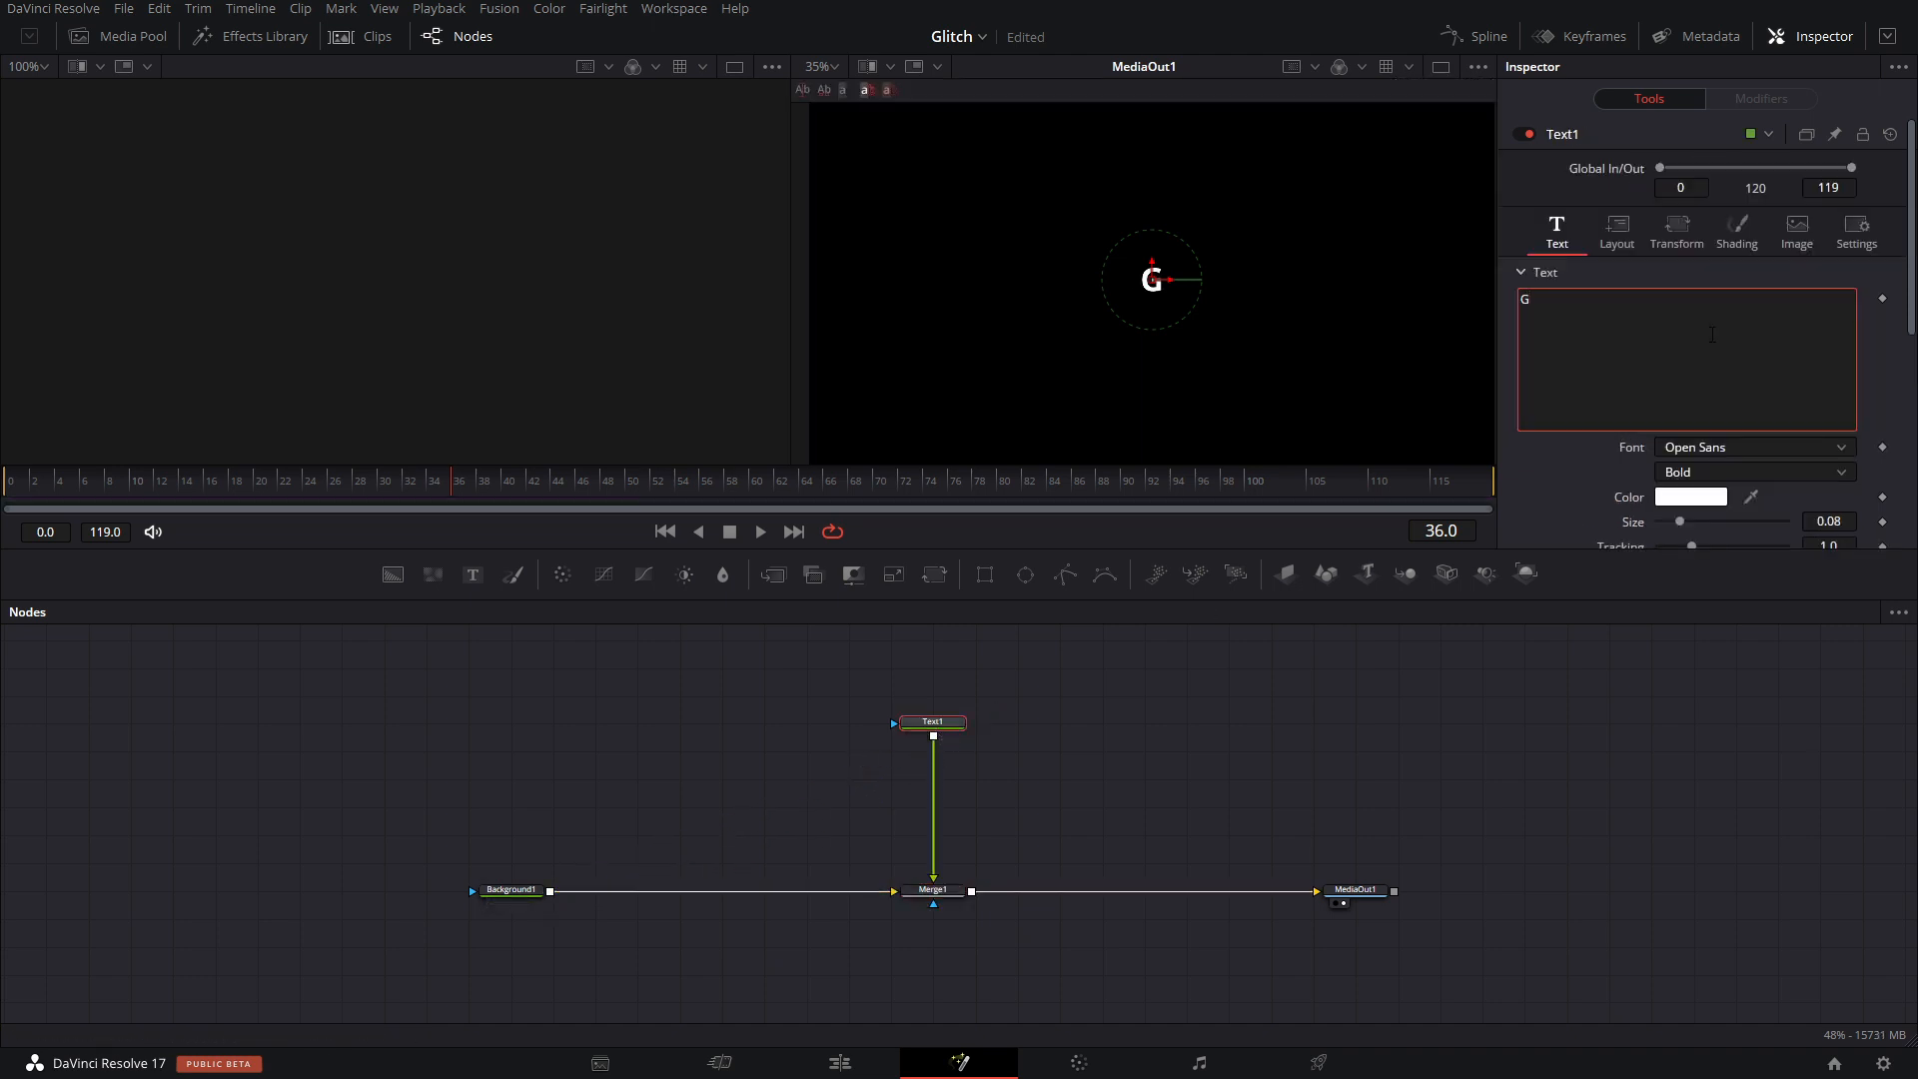
{"action": "left_click", "coordinate": [1701, 453]}
{"action": "scroll", "coordinate": [1701, 600], "scroll_direction": "up", "scroll_amount": 10}
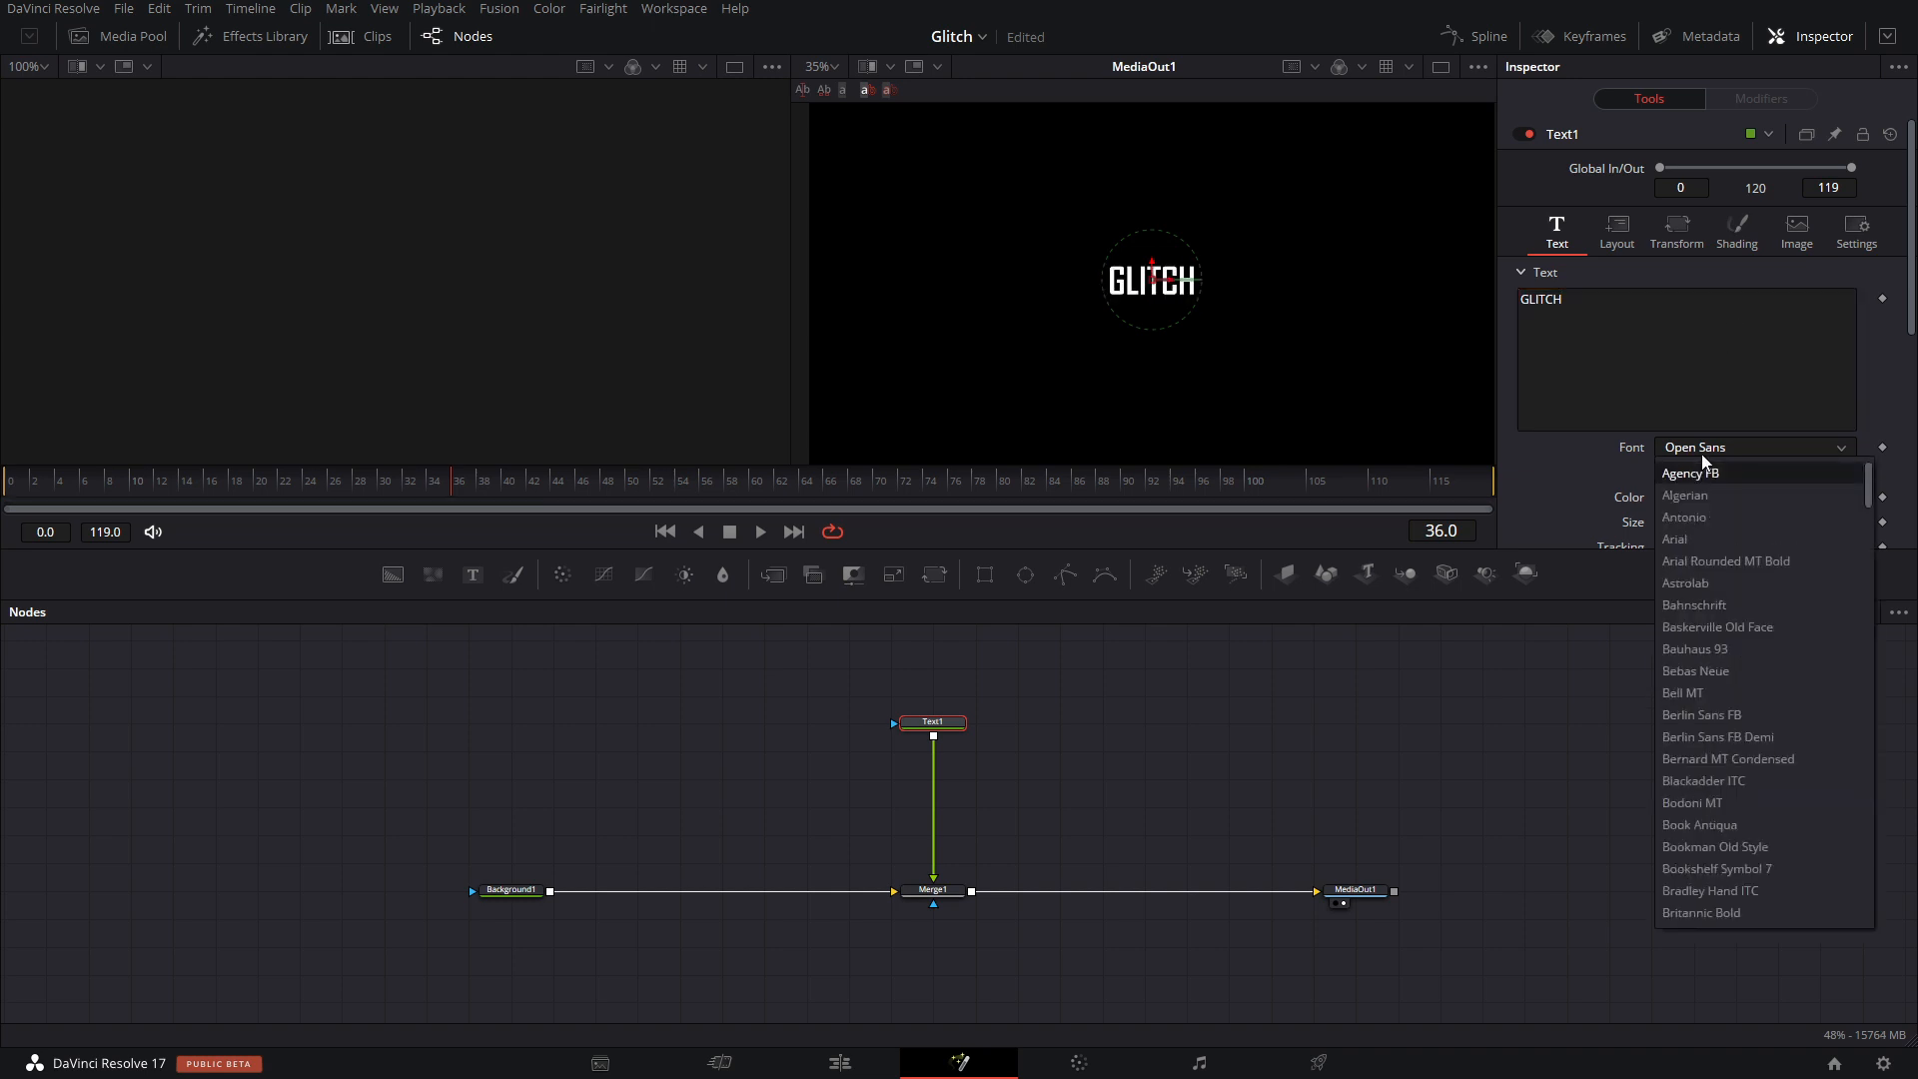
{"action": "left_click", "coordinate": [1703, 581]}
{"action": "left_click_drag", "start_coordinate": [1681, 517], "coordinate": [1704, 511]}
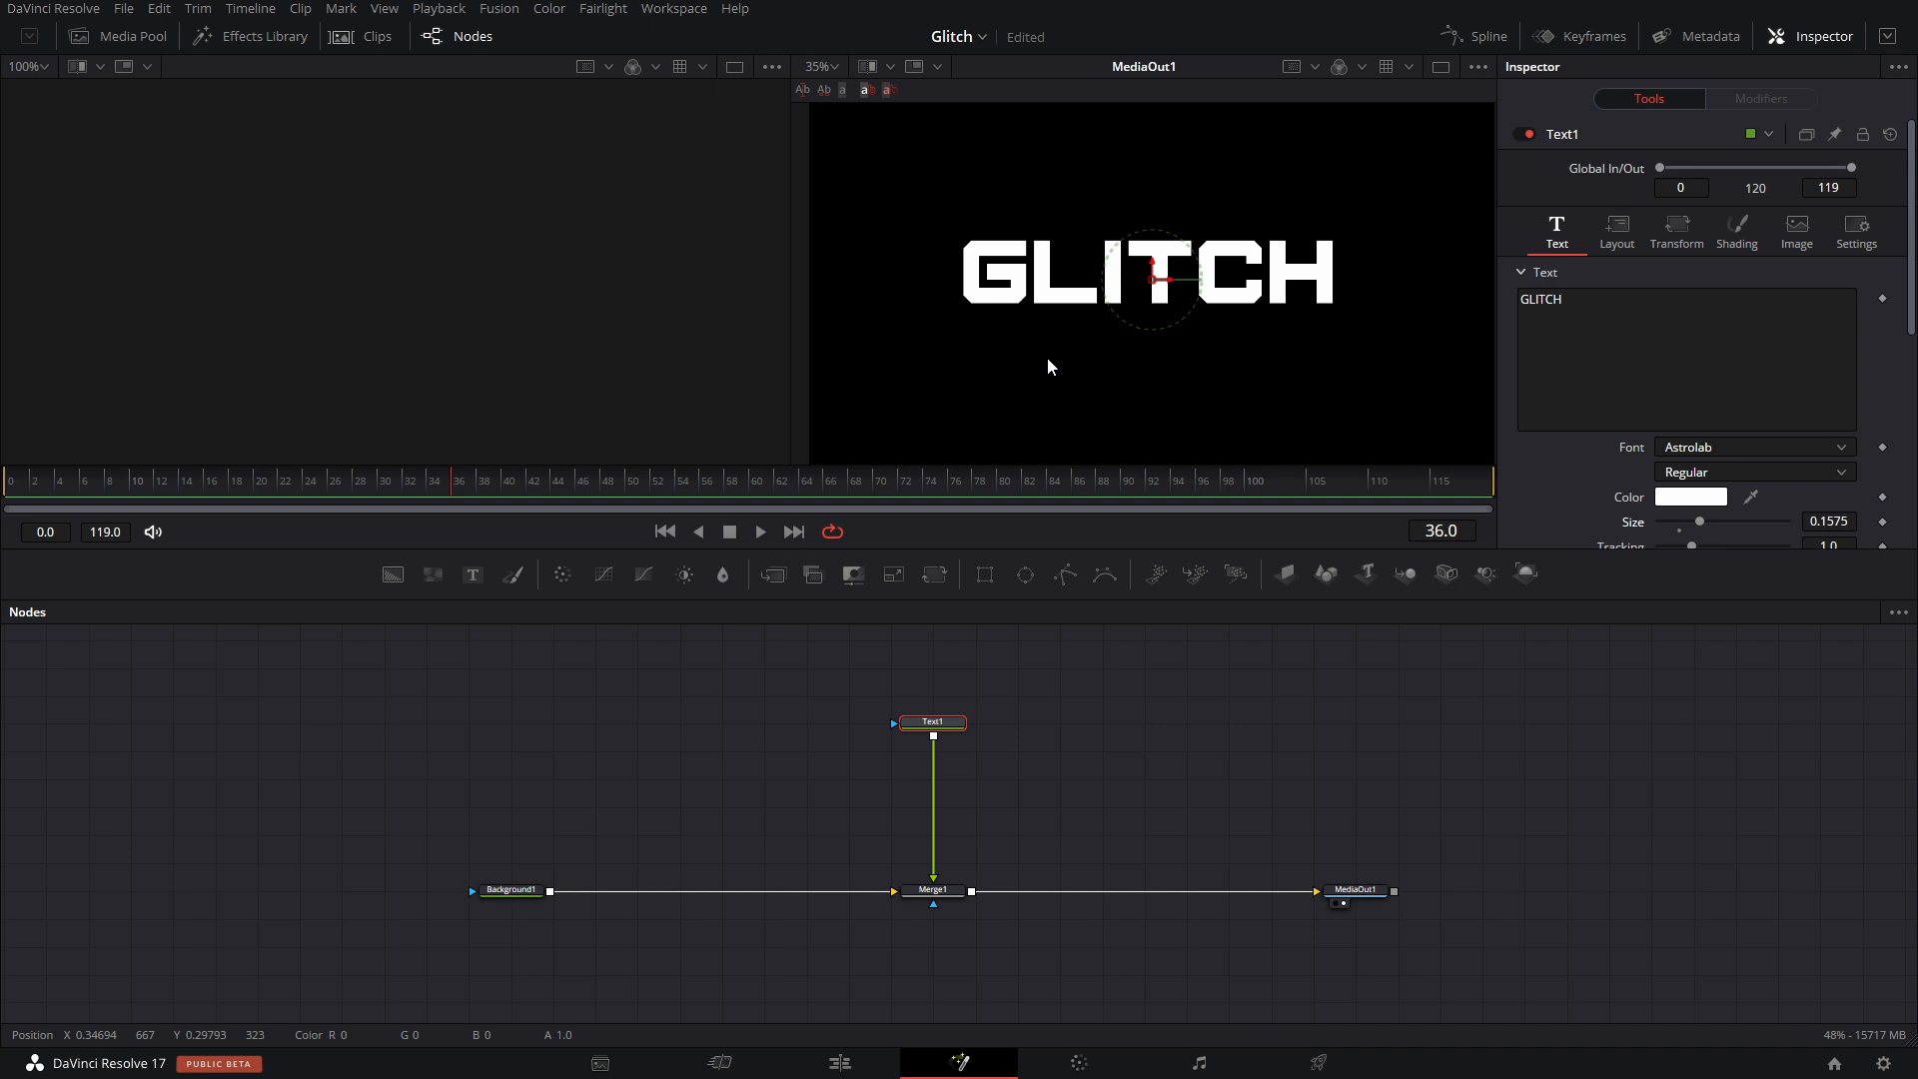
{"action": "left_click_drag", "start_coordinate": [766, 741], "coordinate": [1008, 850]}
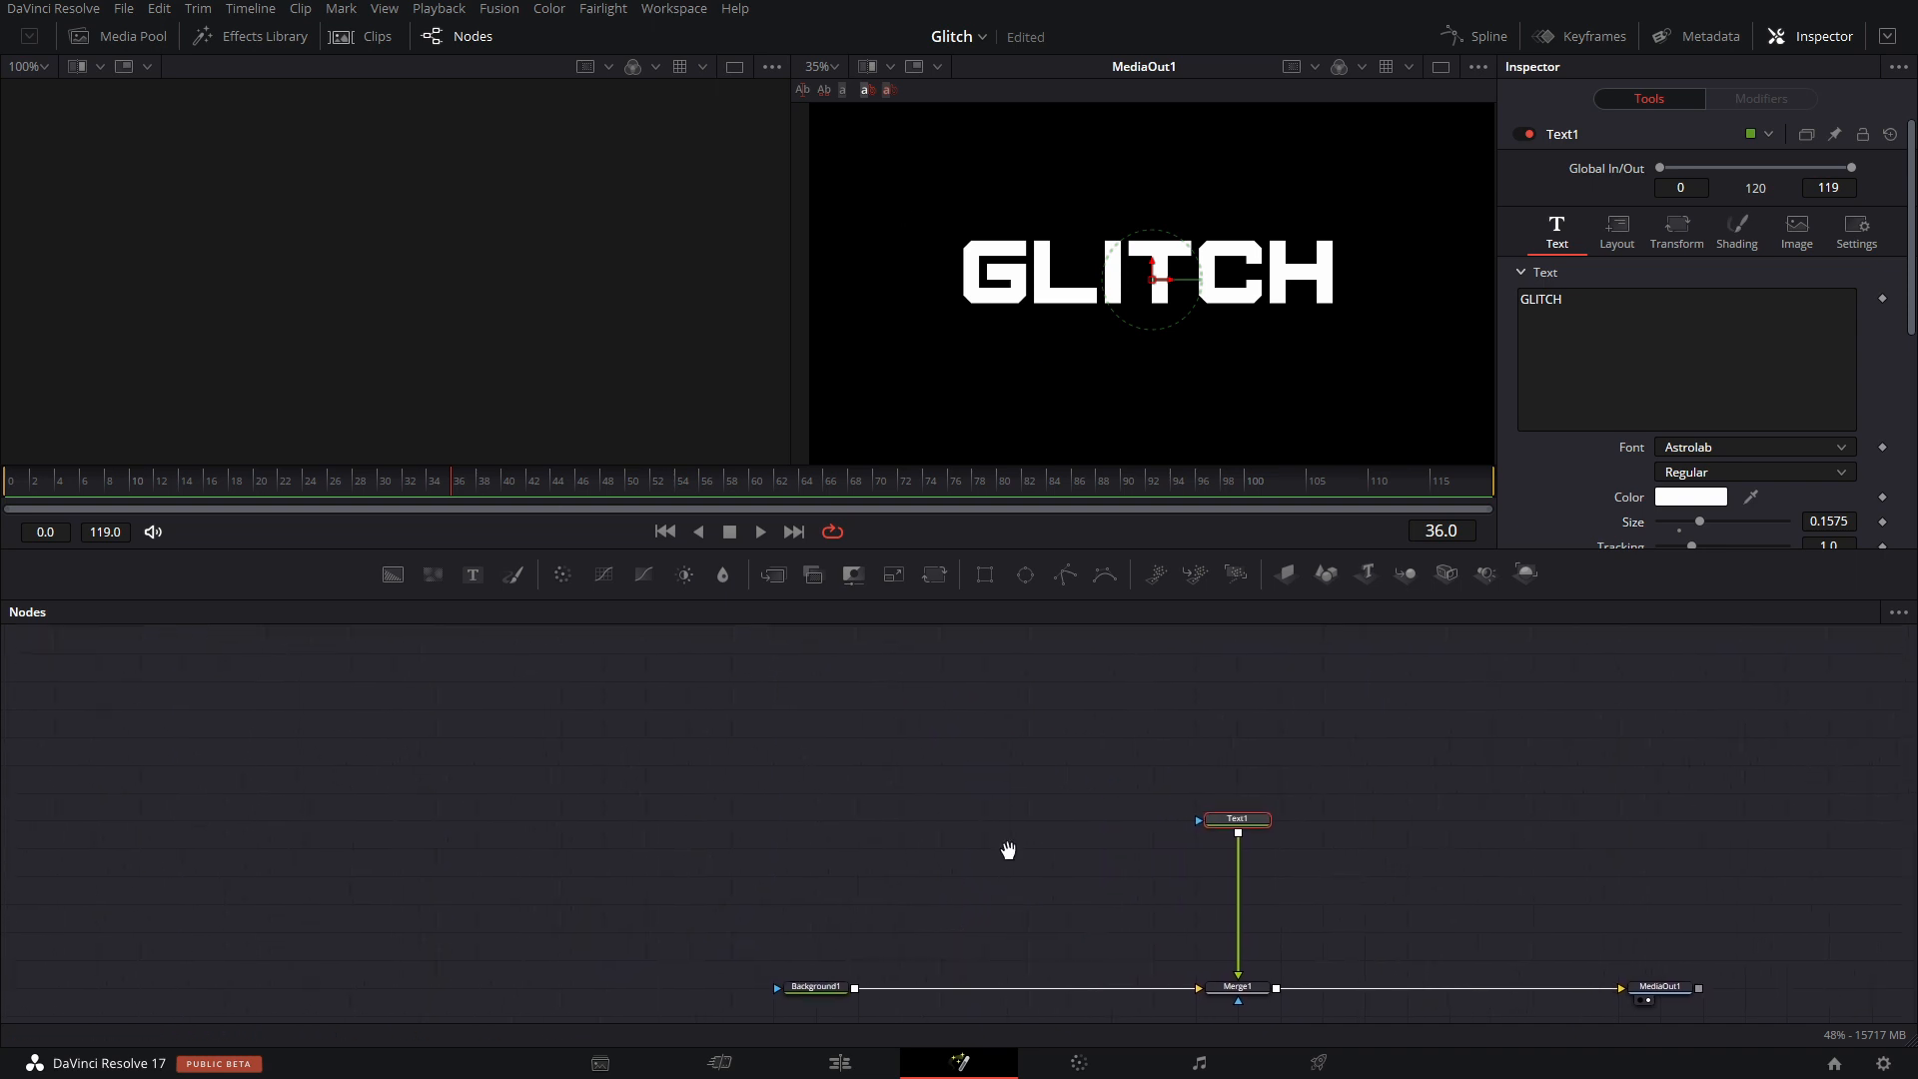
{"action": "left_click_drag", "start_coordinate": [457, 739], "coordinate": [691, 765]}
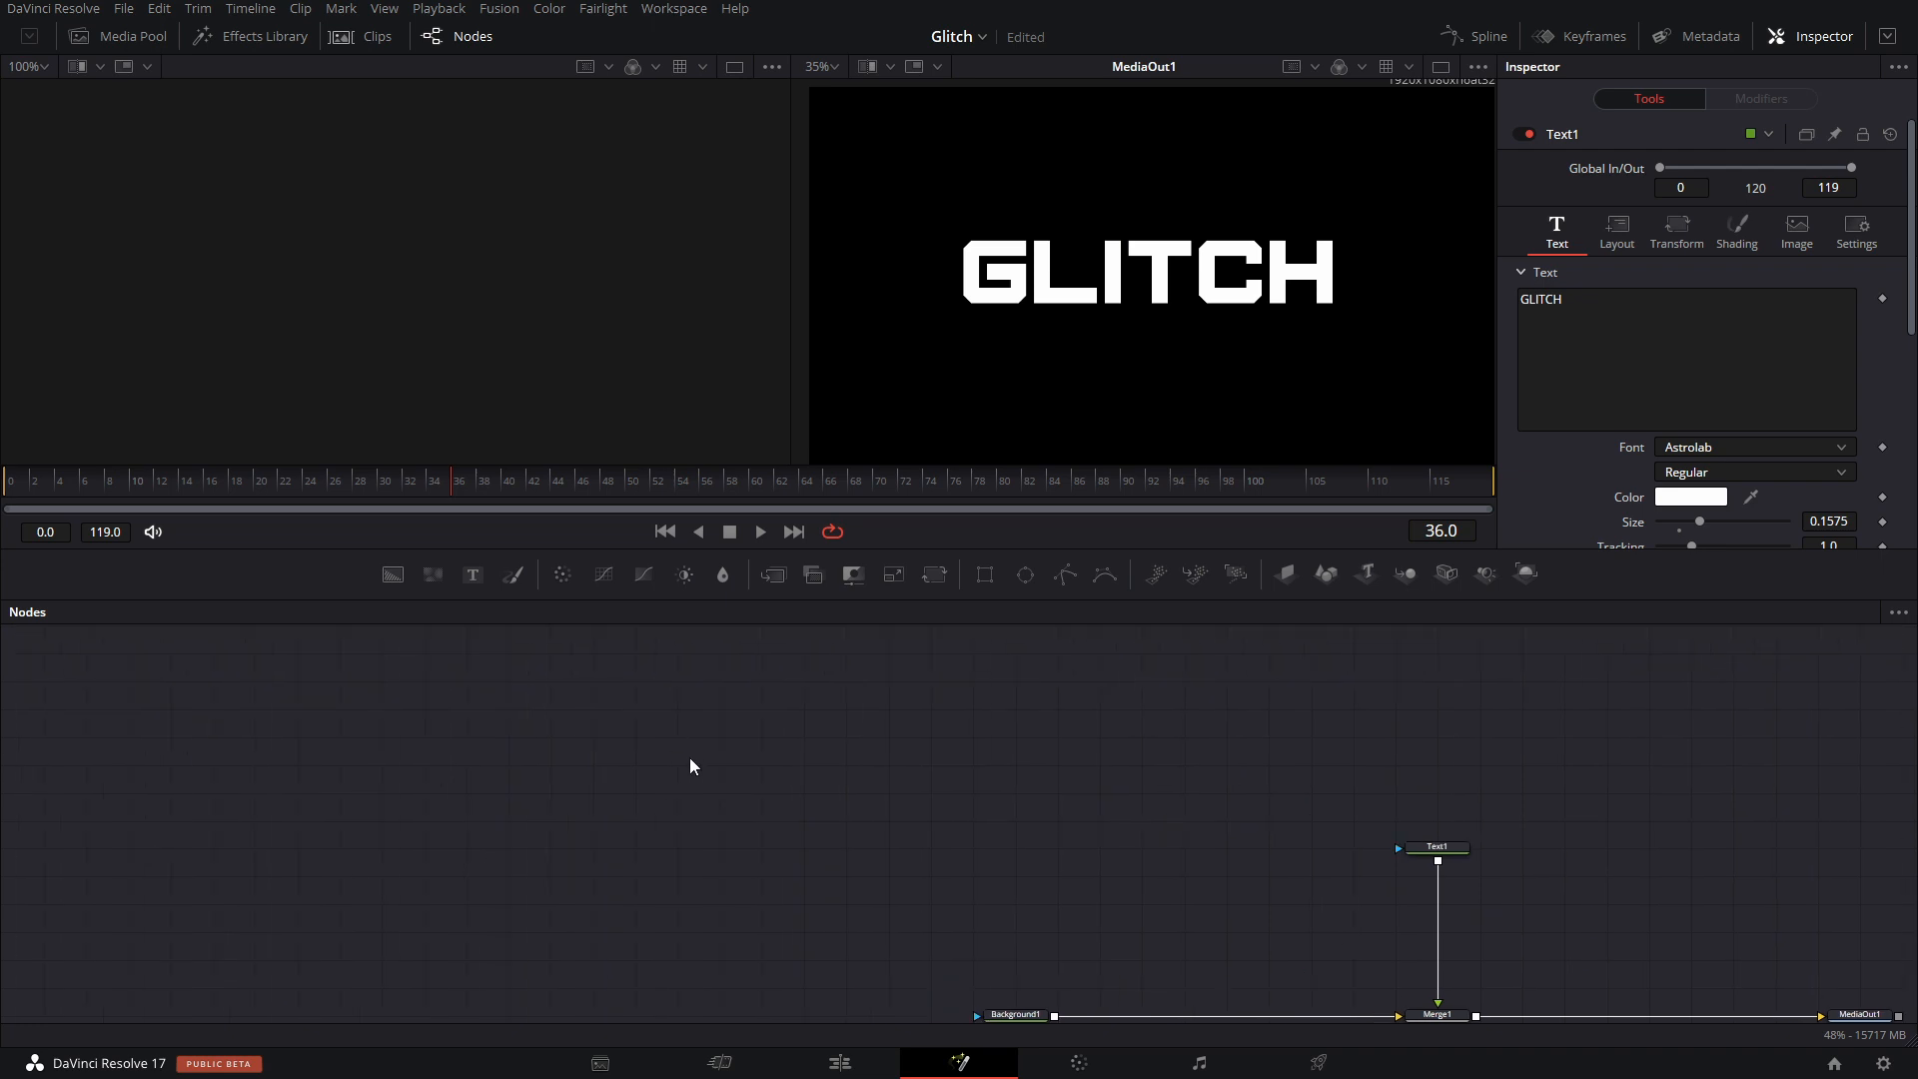
{"action": "left_click_drag", "start_coordinate": [433, 574], "coordinate": [422, 140]}
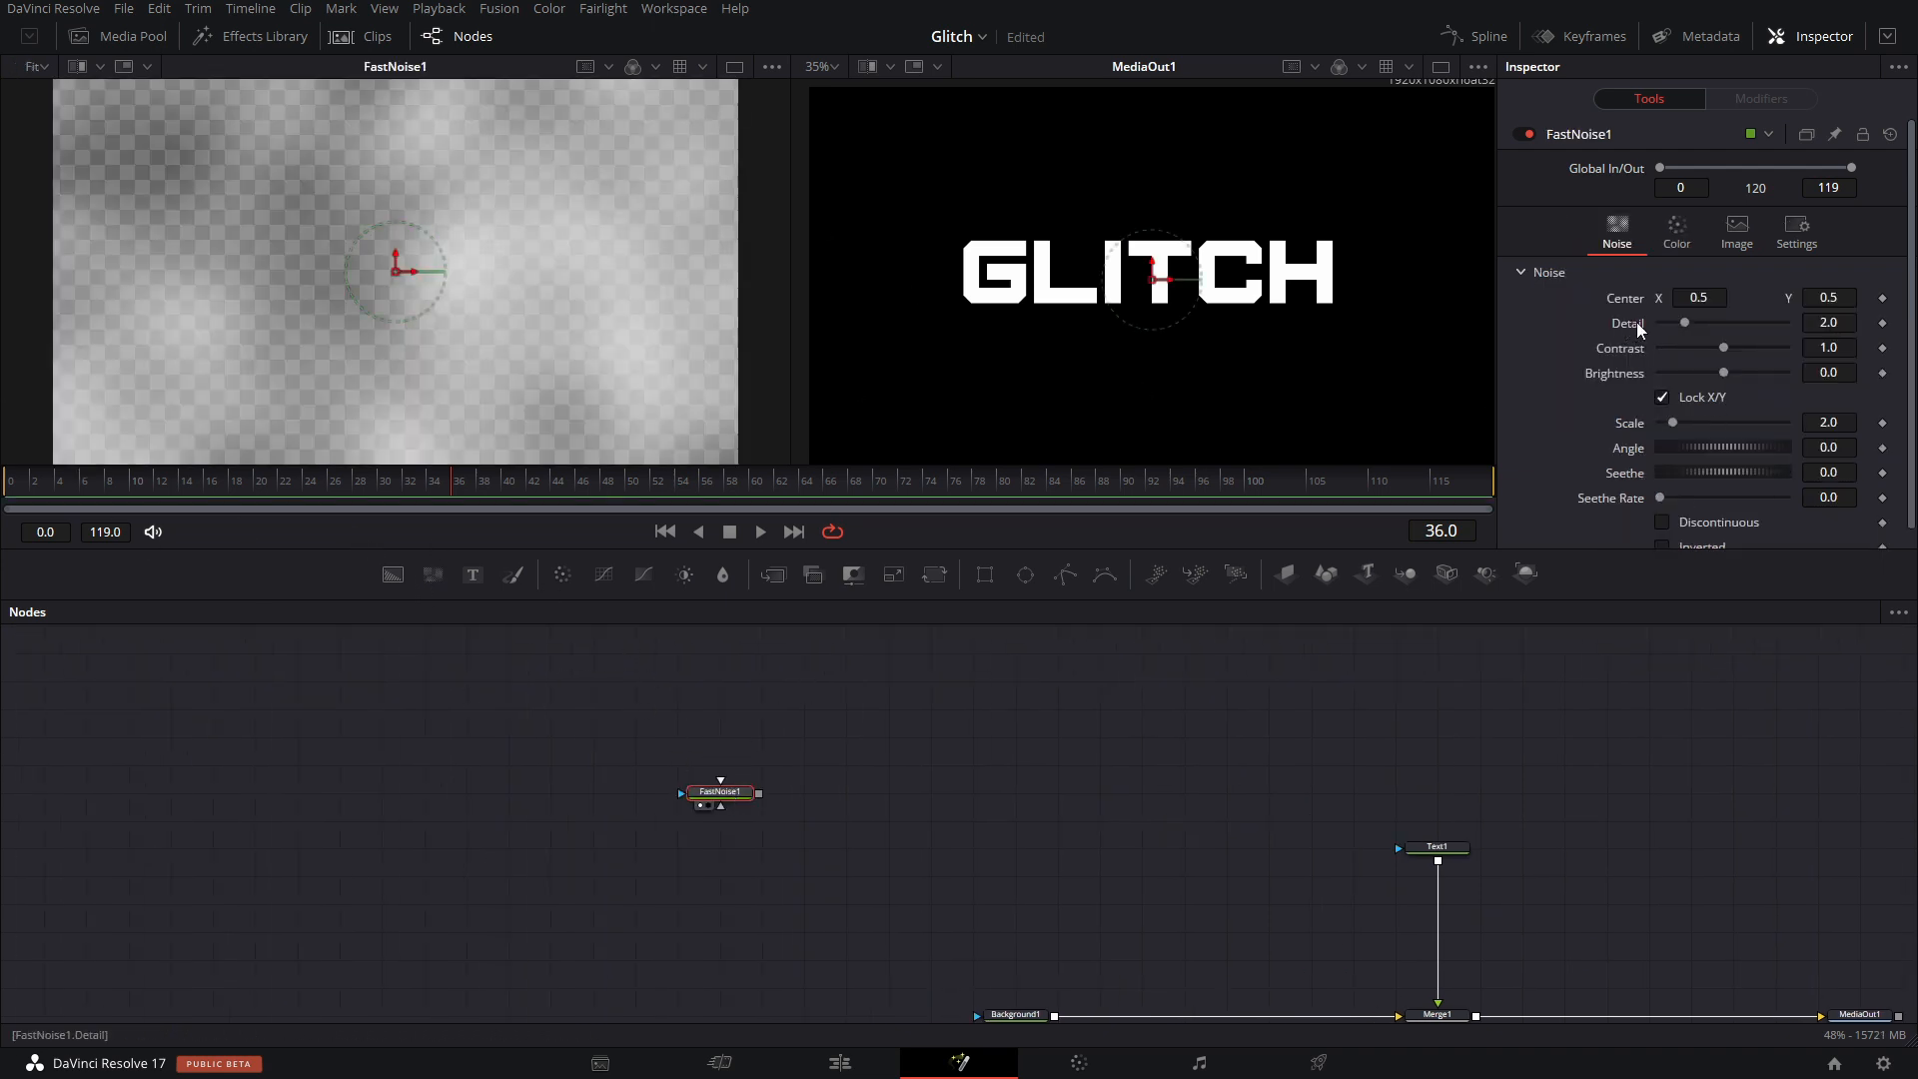
{"action": "left_click_drag", "start_coordinate": [1723, 347], "coordinate": [1740, 345]}
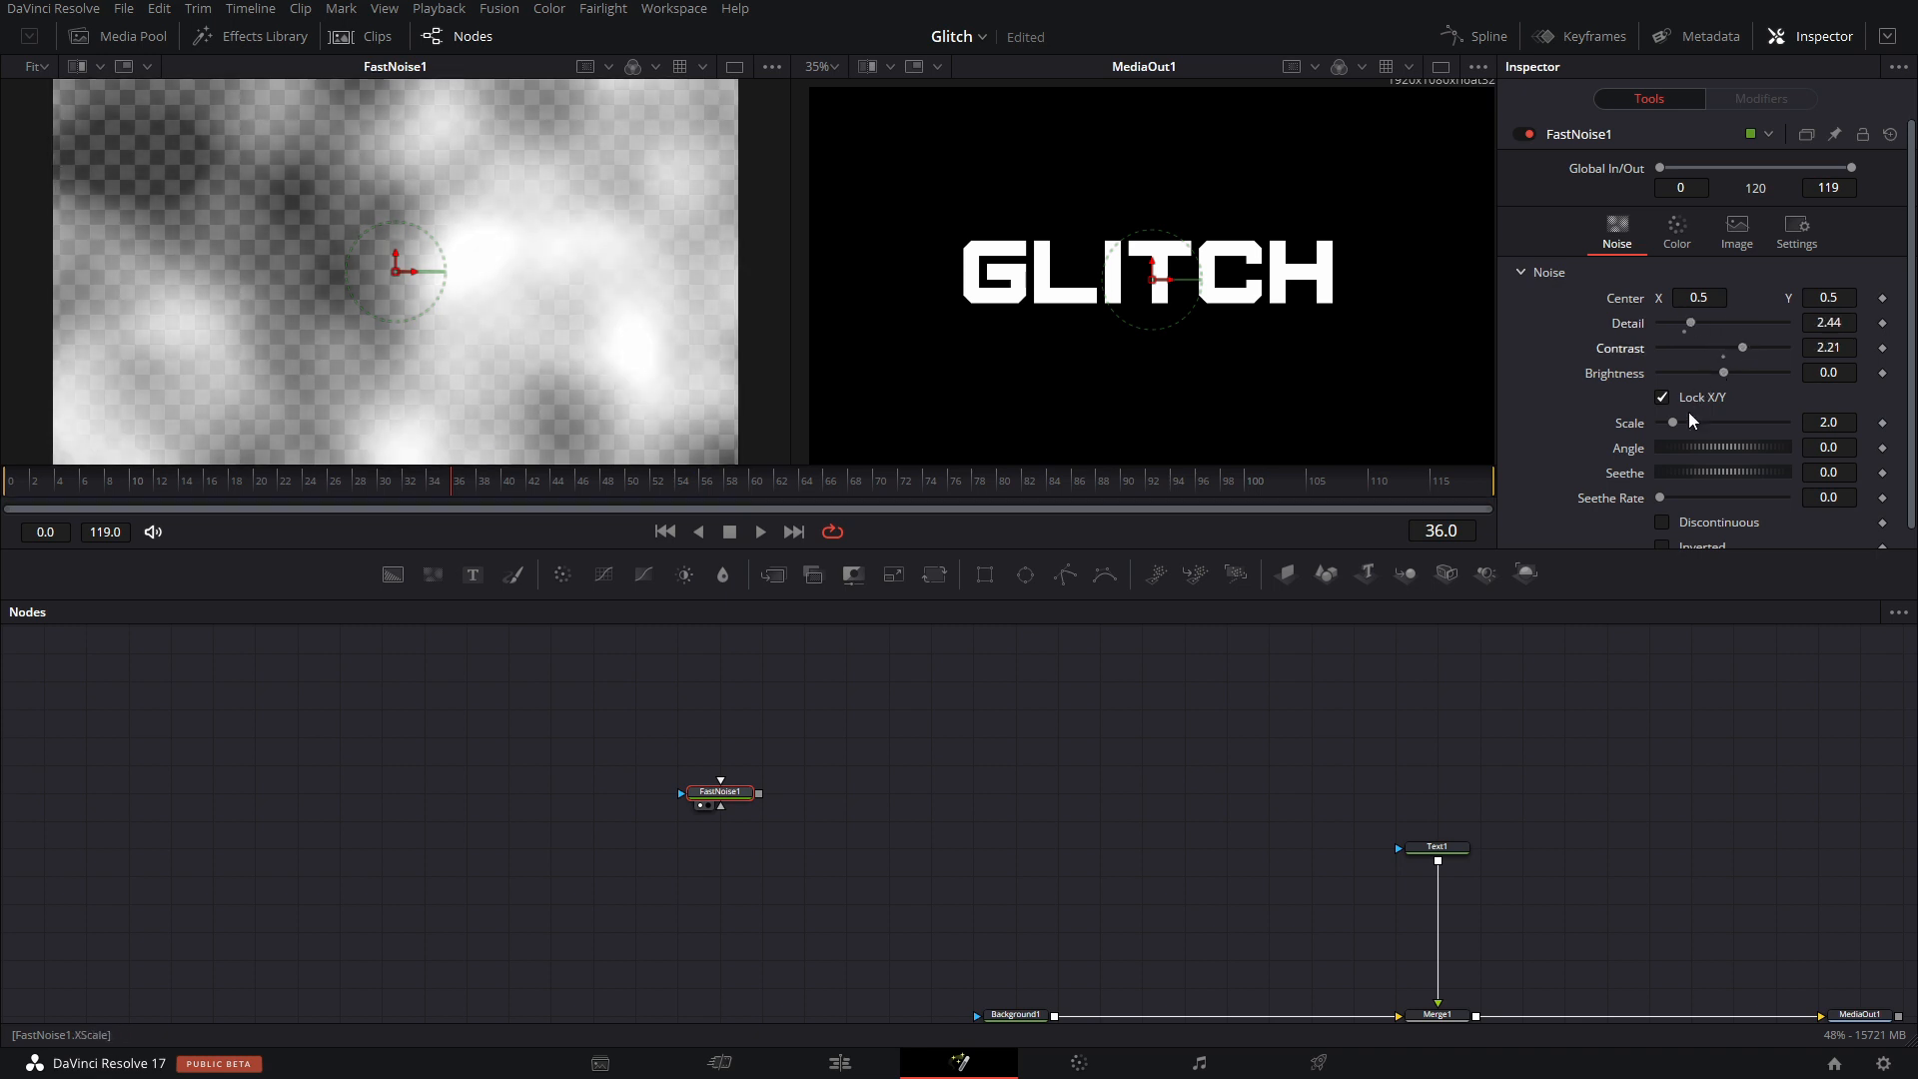
{"action": "key", "text": "Delete"}
Add a separate Turbulent Noise node, show it in the first viewer and play its animation from frame 0.
{"action": "key", "text": "shift+space"}
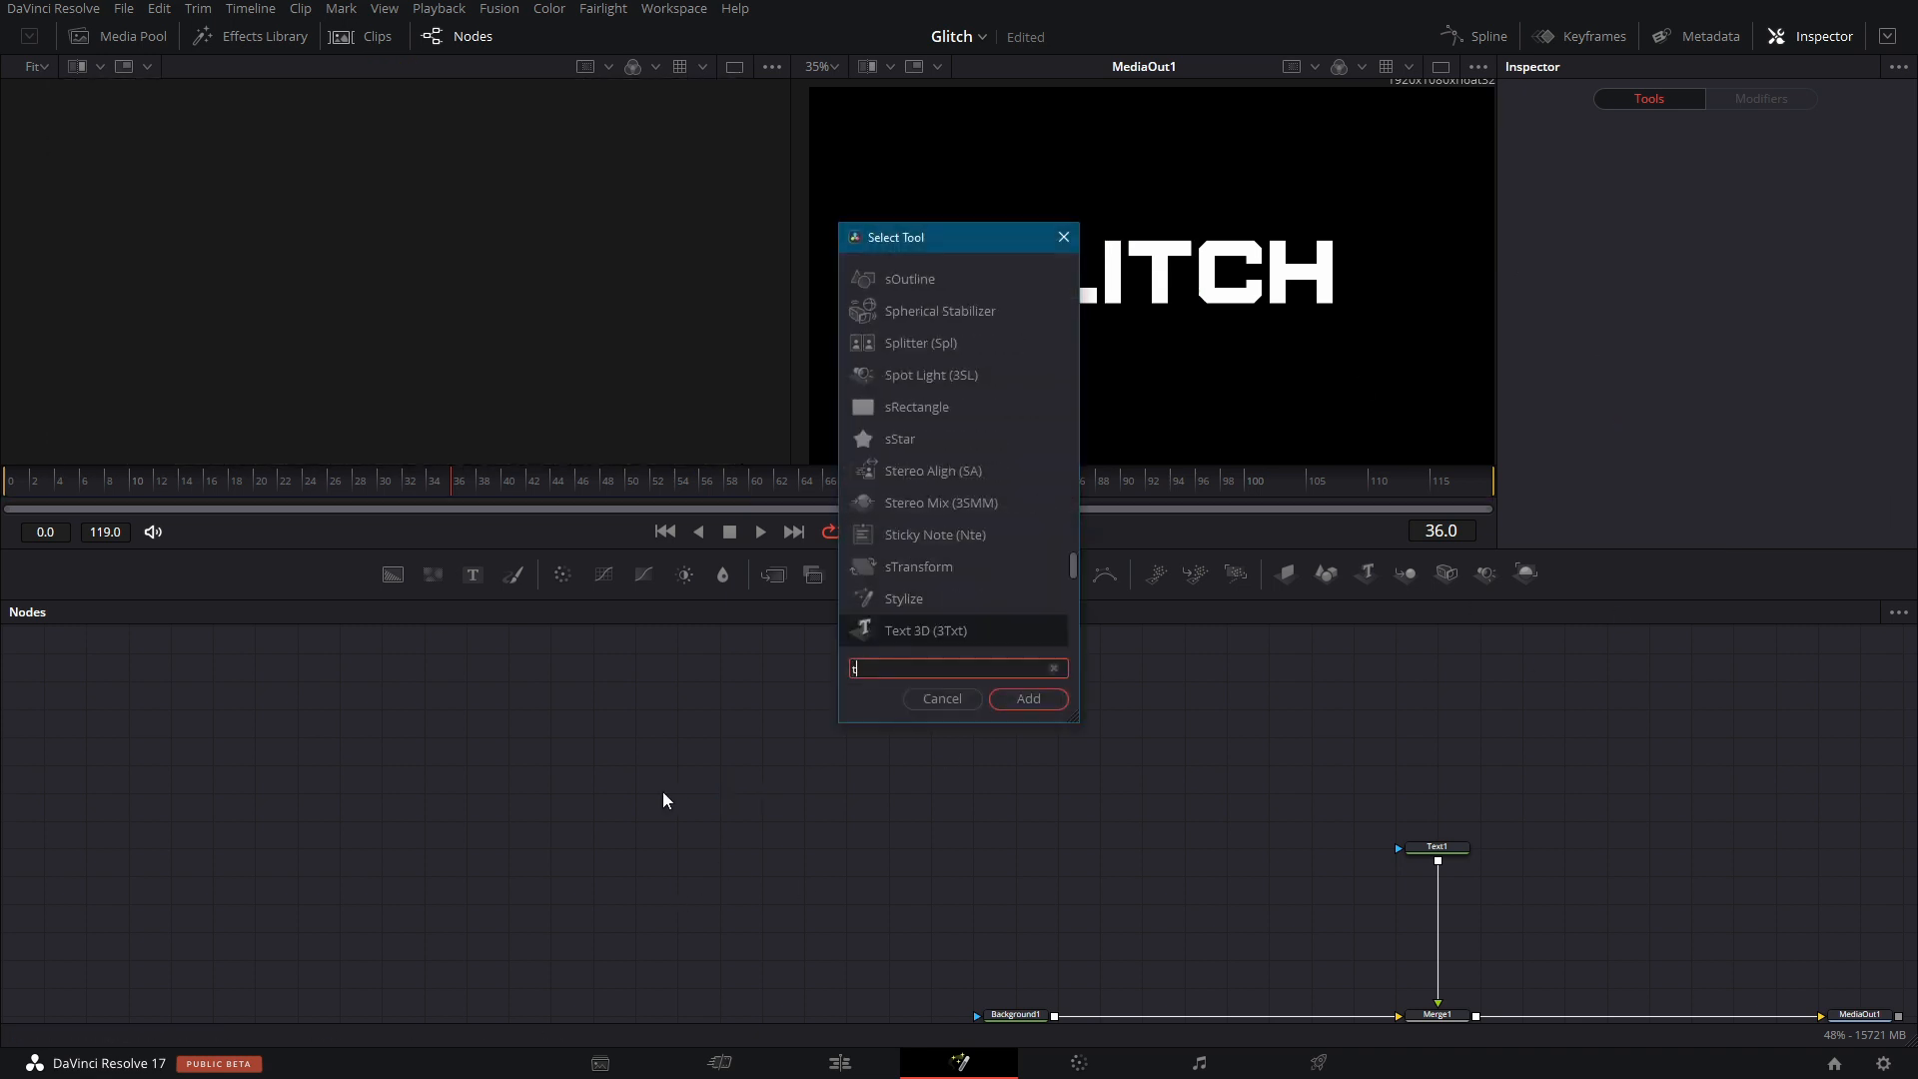
{"action": "type", "text": "turb"}
{"action": "key", "text": "Return"}
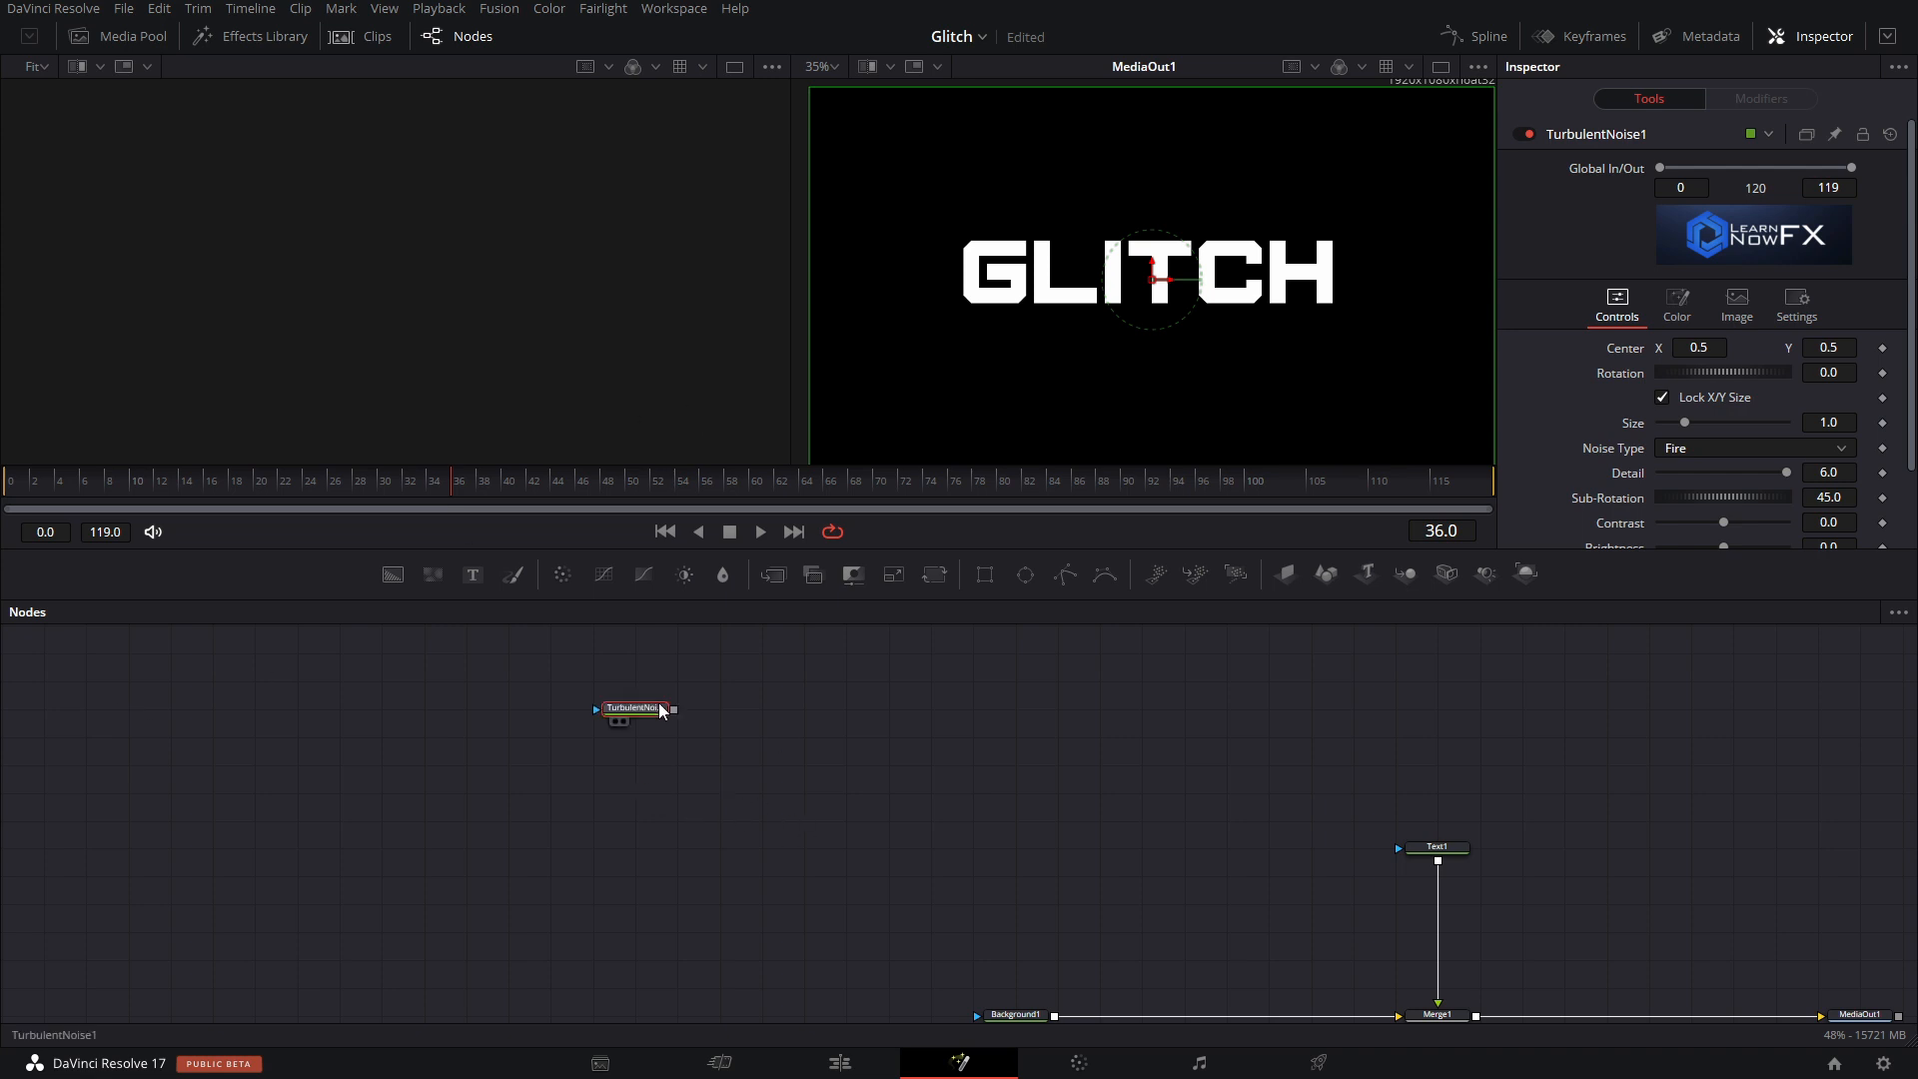
{"action": "left_click", "coordinate": [658, 806]}
{"action": "left_click_drag", "start_coordinate": [451, 482], "coordinate": [1, 564]}
{"action": "key", "text": "space"}
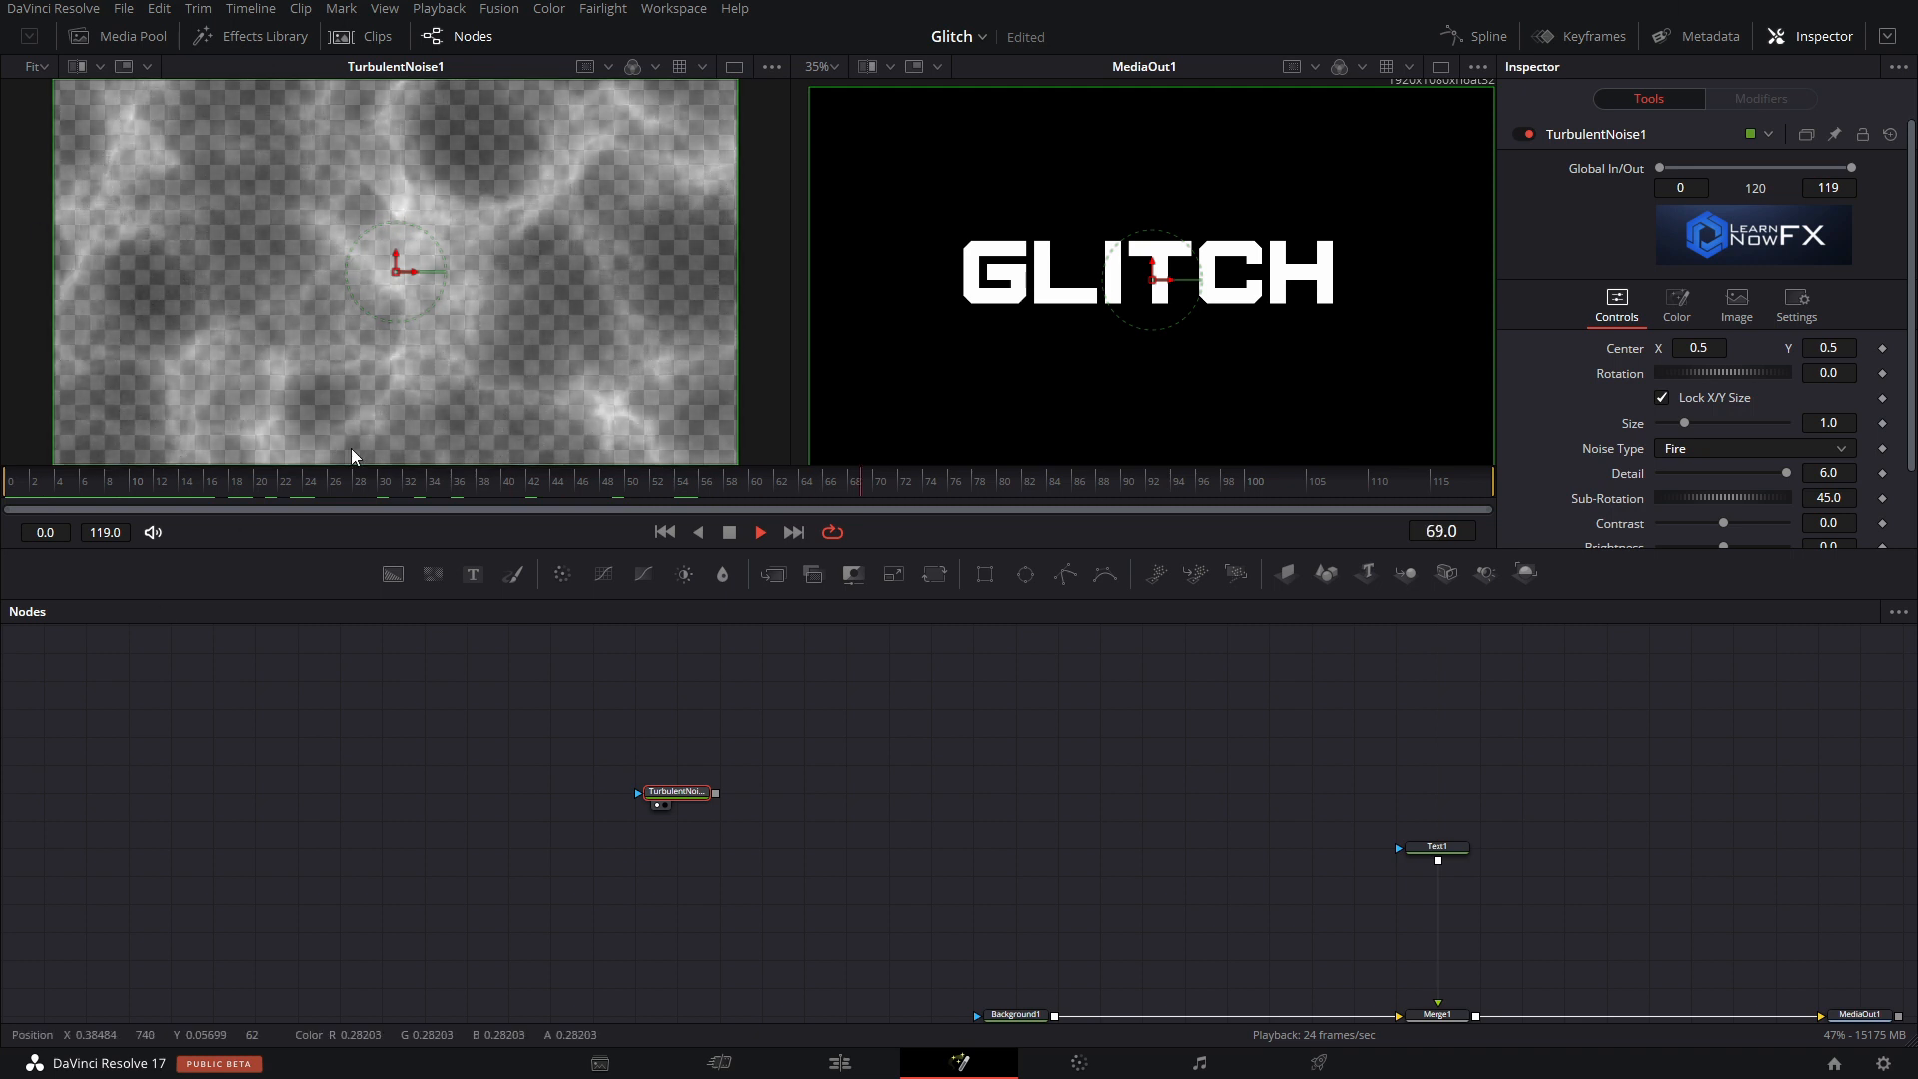
{"action": "key", "text": "space"}
Set the noise type to Turbulent with size 1.181, detail 3.244, contrast 1.0, brightness 0.3 and seethe rate 0.
{"action": "left_click", "coordinate": [1710, 449]}
{"action": "left_click", "coordinate": [1669, 517]}
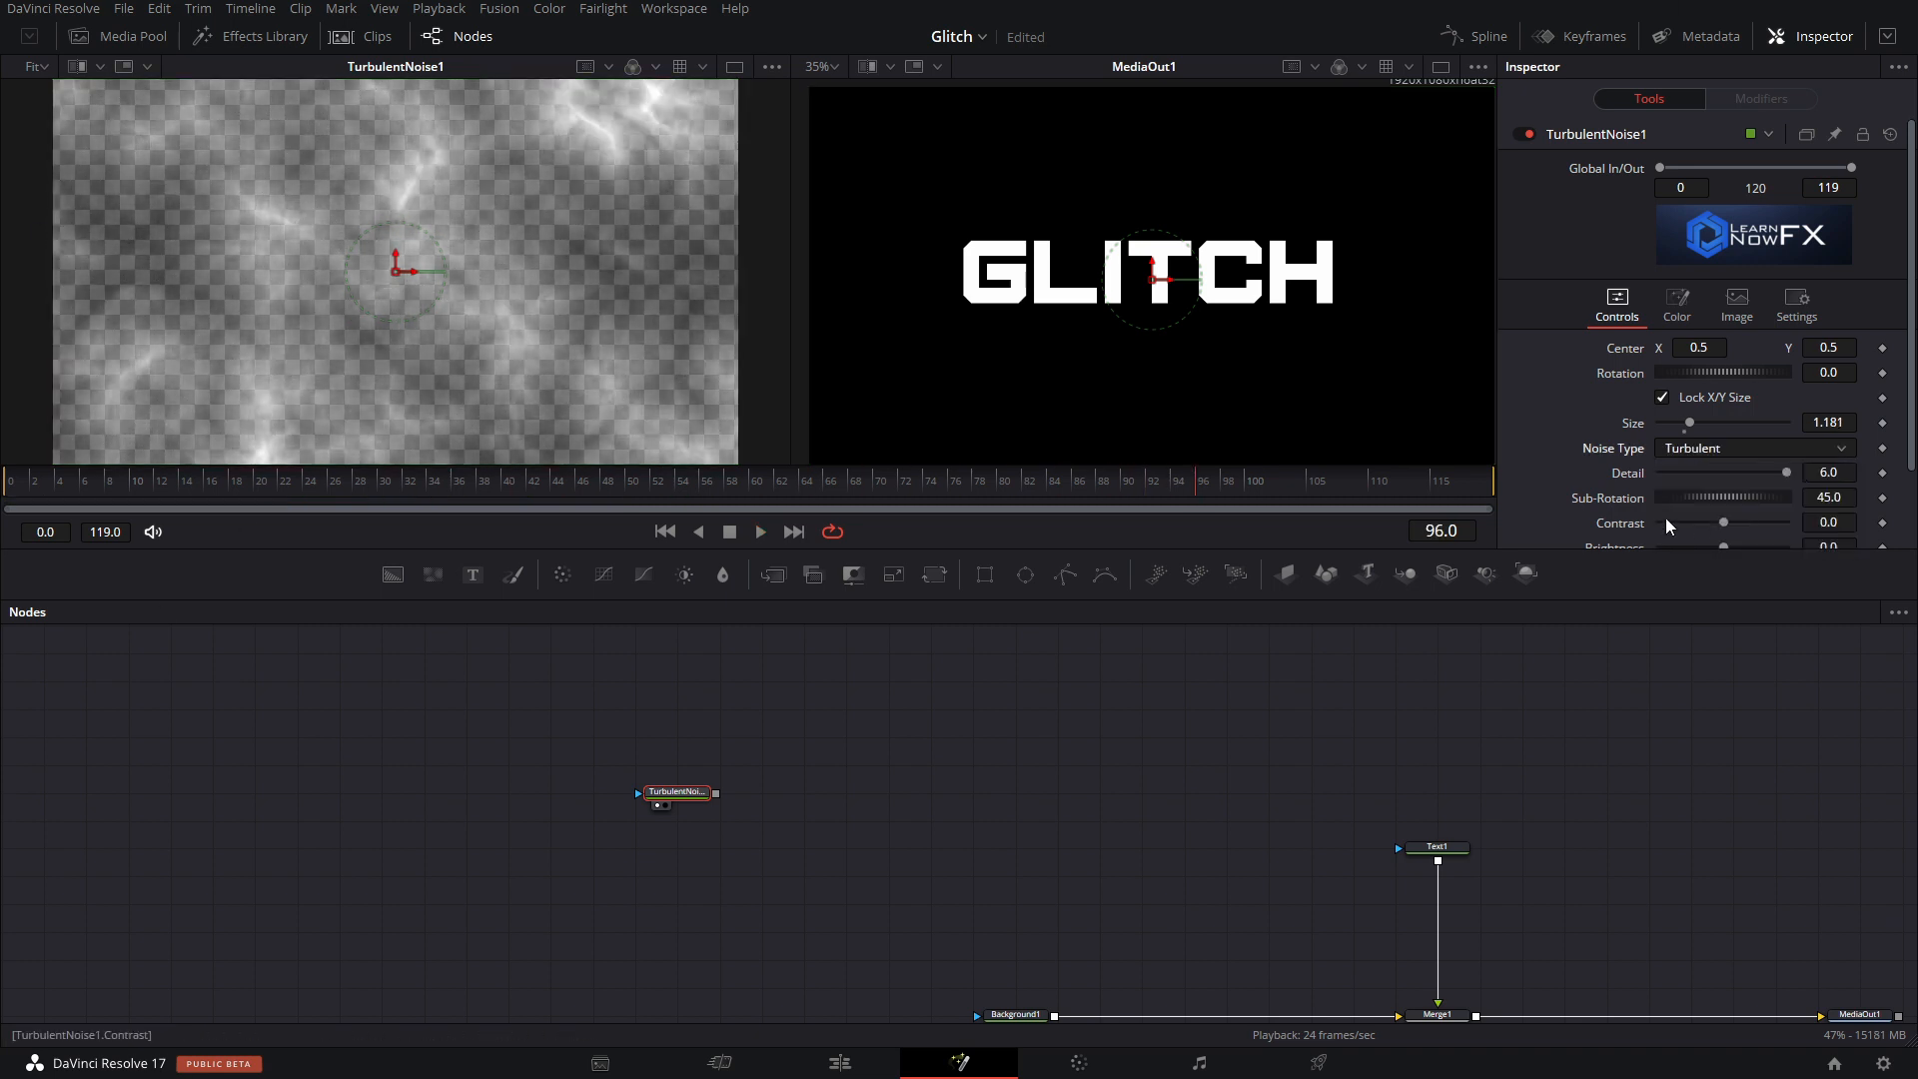
{"action": "mouse_move", "coordinate": [1690, 418]}
{"action": "left_mouse_down"}
{"action": "mouse_move", "coordinate": [1707, 421]}
{"action": "mouse_move", "coordinate": [1692, 441]}
{"action": "left_mouse_up"}
{"action": "left_click_drag", "start_coordinate": [1712, 513], "coordinate": [1742, 543]}
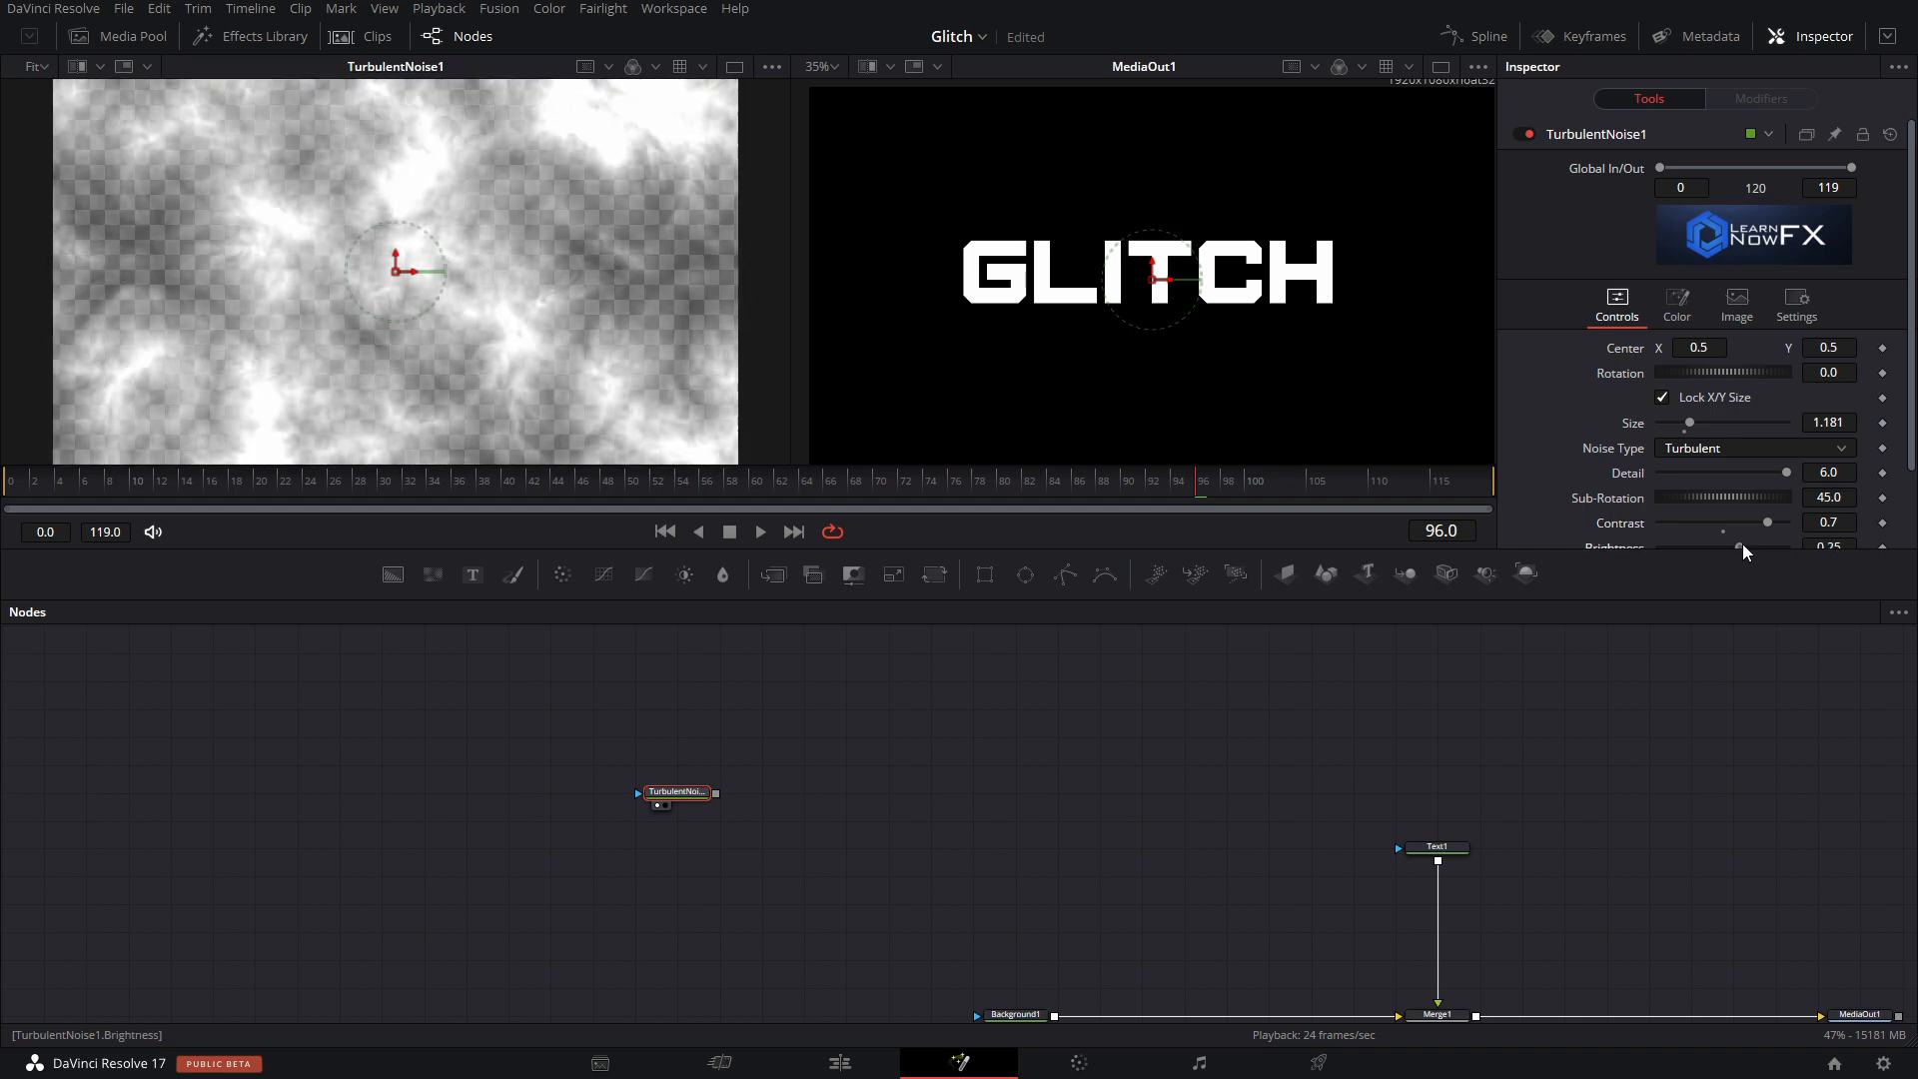
{"action": "left_click_drag", "start_coordinate": [1782, 466], "coordinate": [1587, 512]}
{"action": "scroll", "coordinate": [1714, 464], "scroll_direction": "down", "scroll_amount": 2}
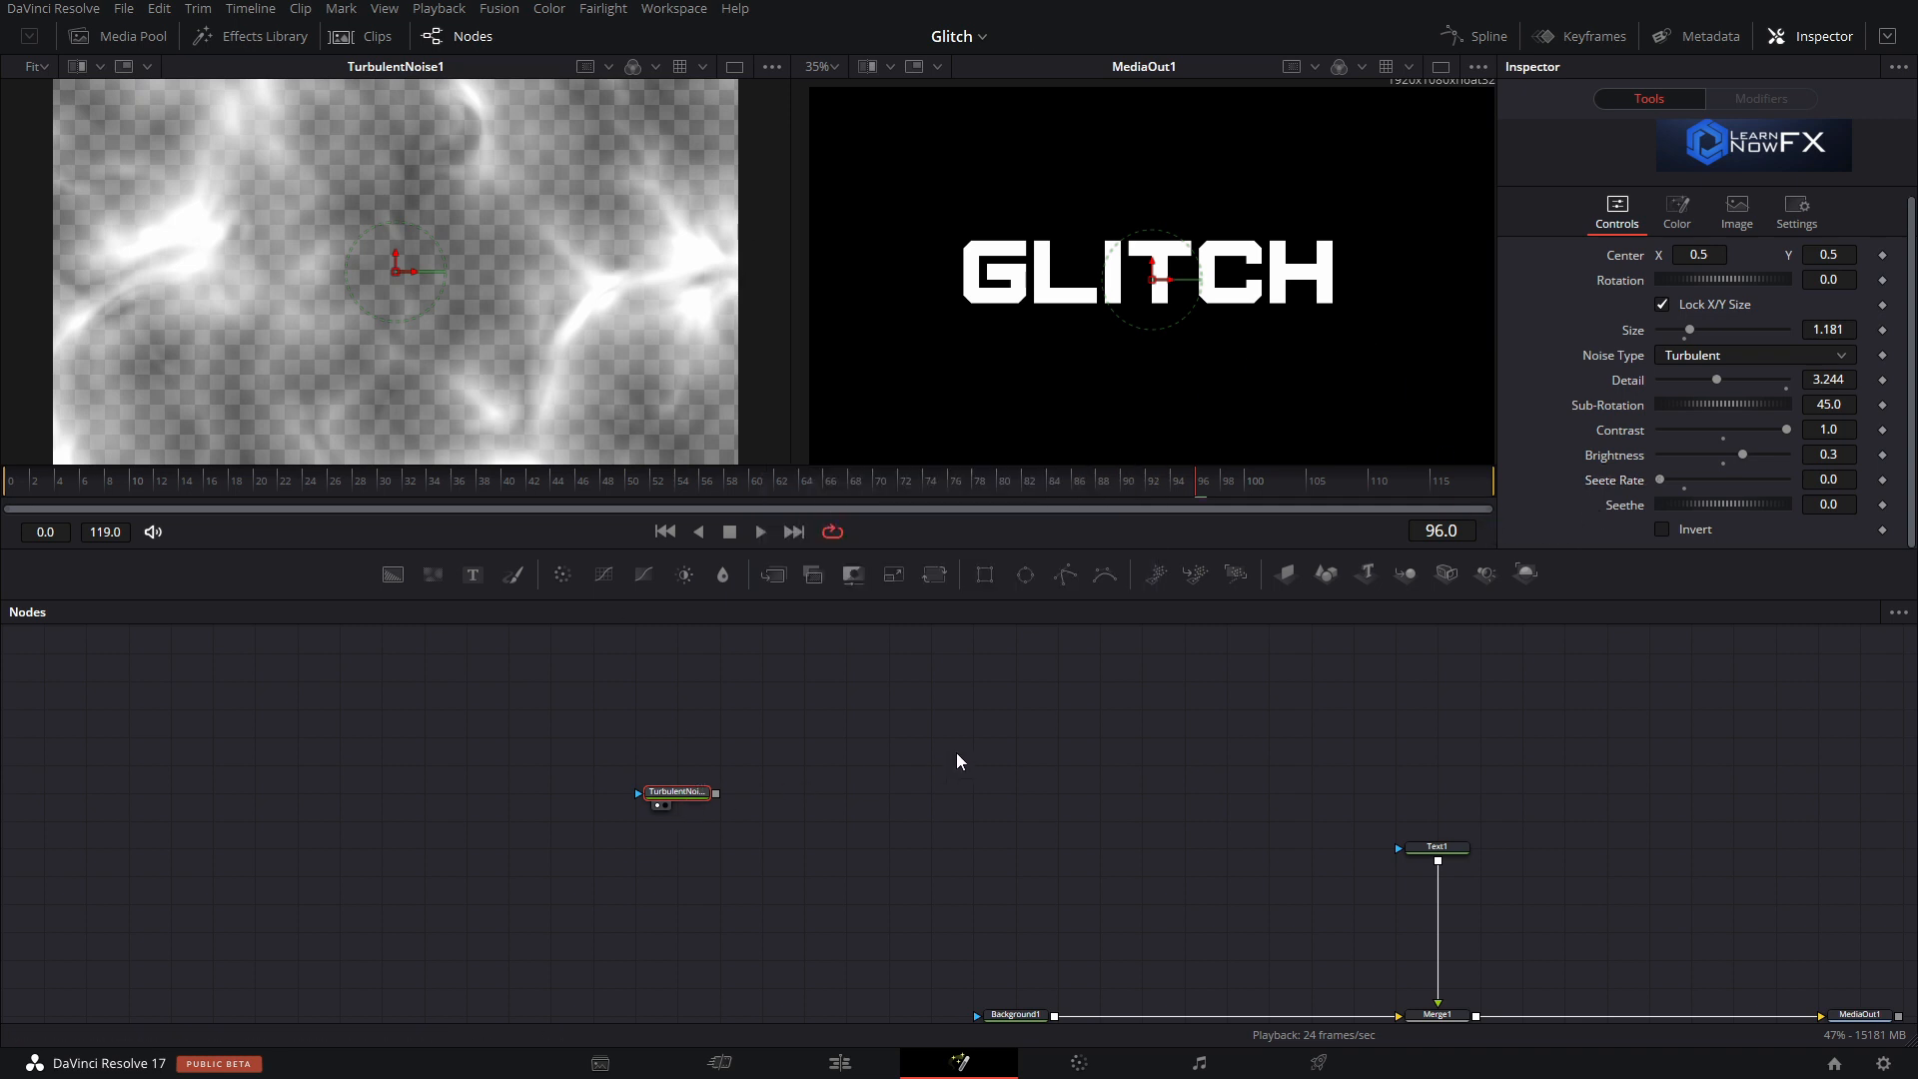
Add a Mosaic Blur node after the noise, show it in the first viewer and set its pixel frequency to 44.1.
{"action": "key", "text": "shift+space"}
{"action": "type", "text": "turbmosaic"}
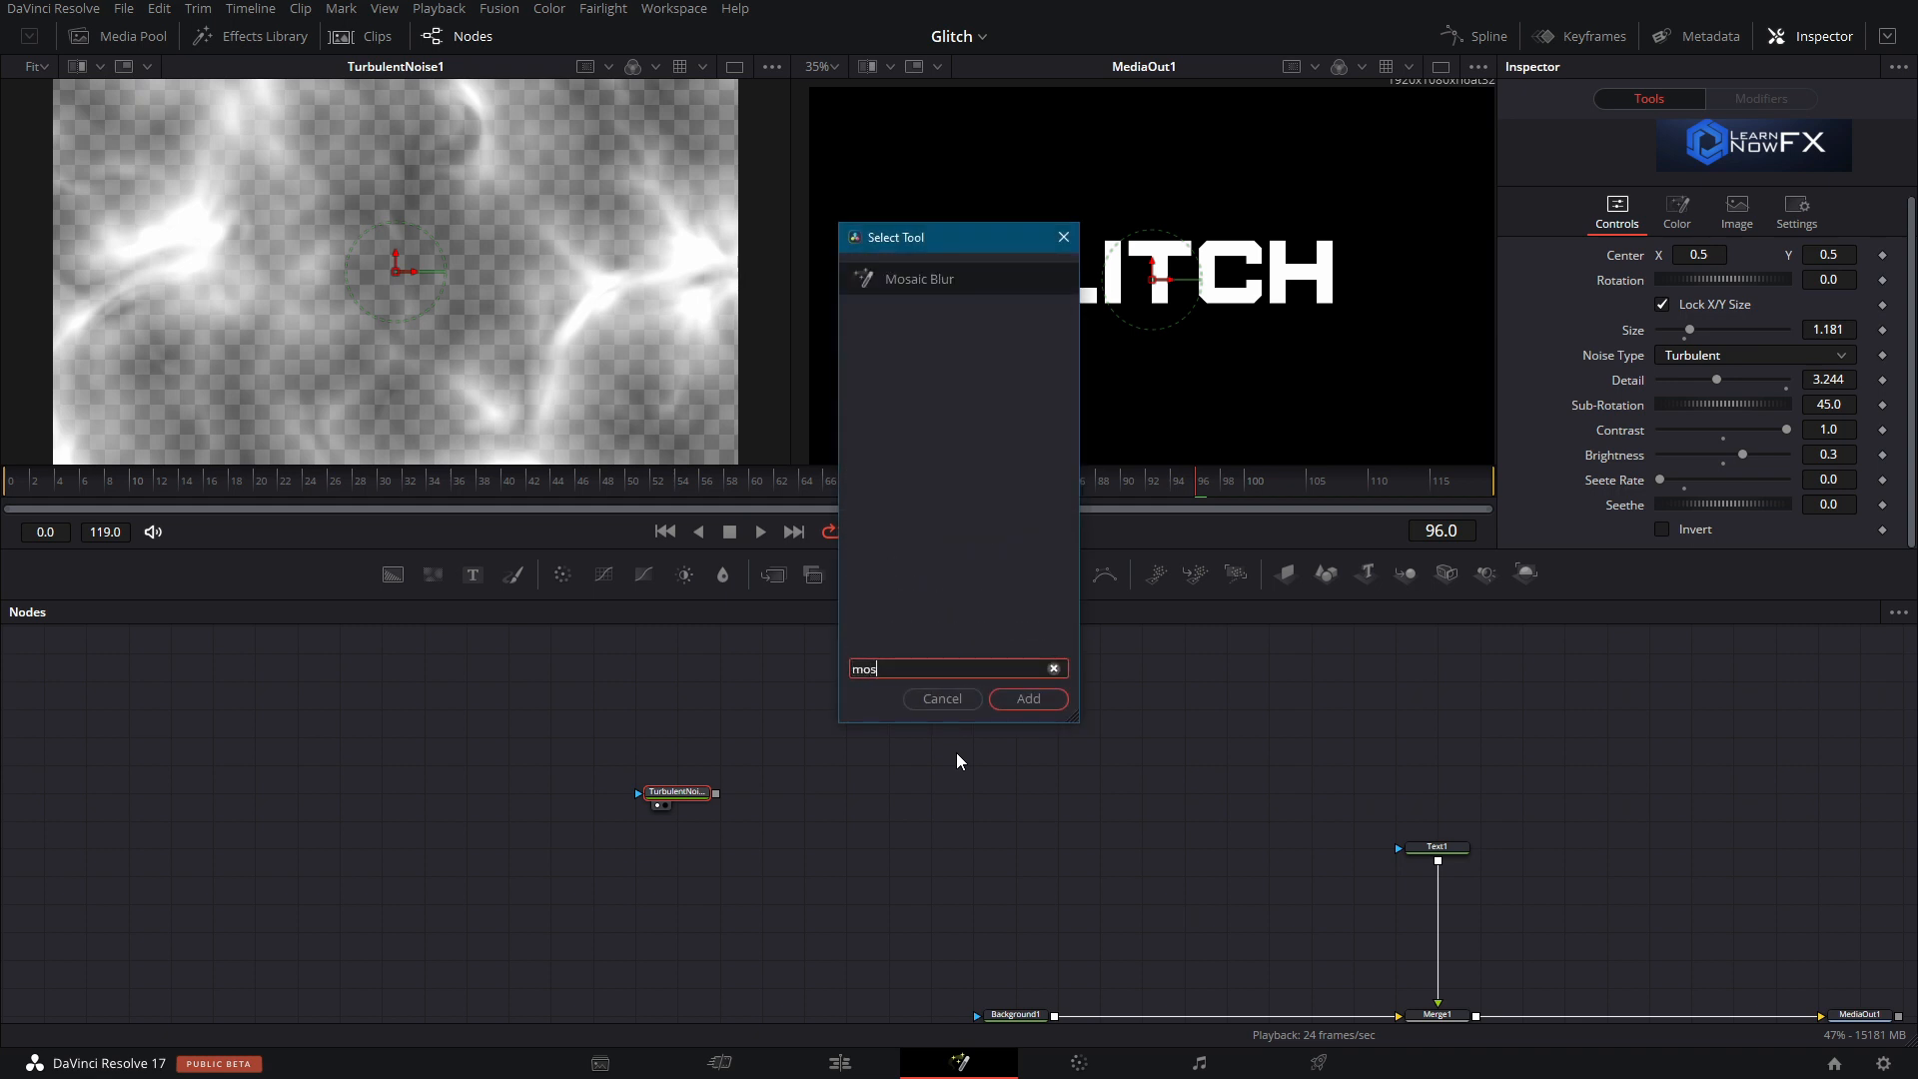
{"action": "key", "text": "Return"}
{"action": "left_click_drag", "start_coordinate": [796, 809], "coordinate": [839, 809]}
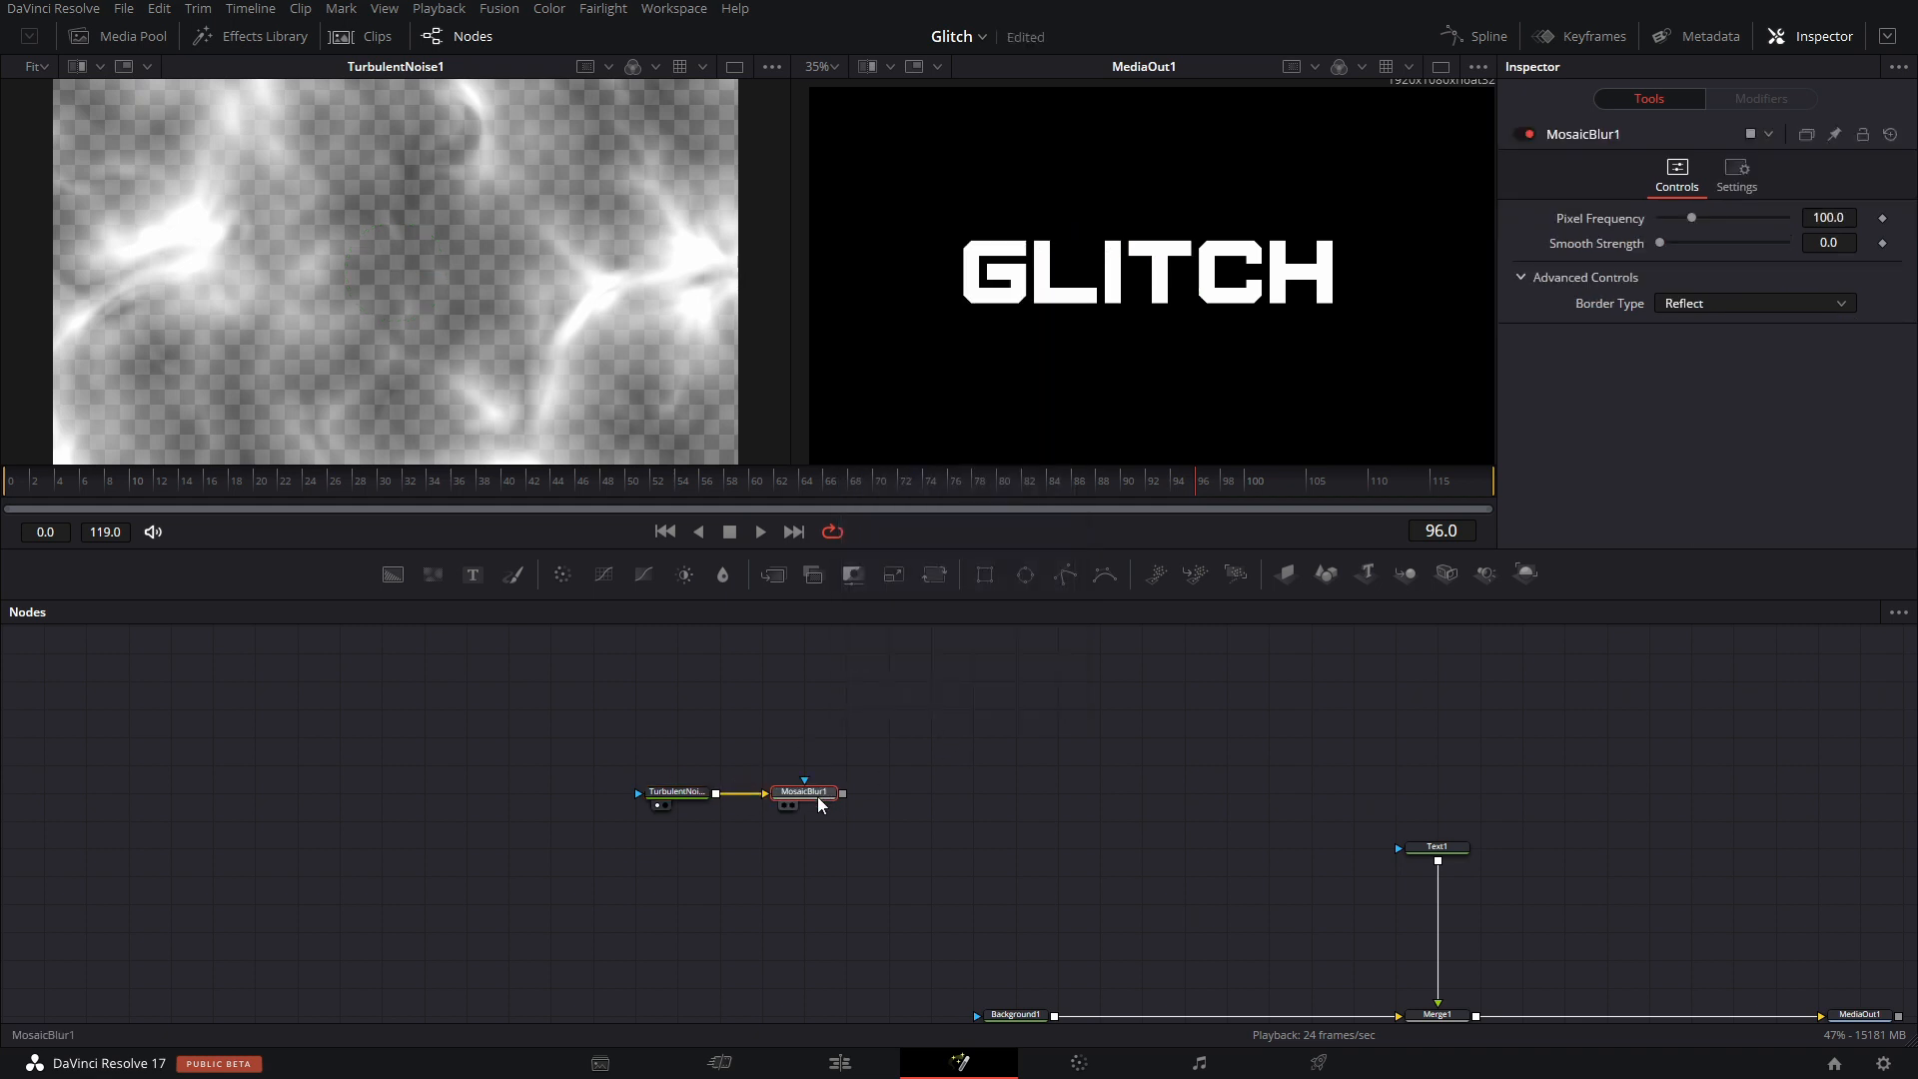
{"action": "key", "text": "1"}
{"action": "left_click_drag", "start_coordinate": [1691, 220], "coordinate": [1676, 226]}
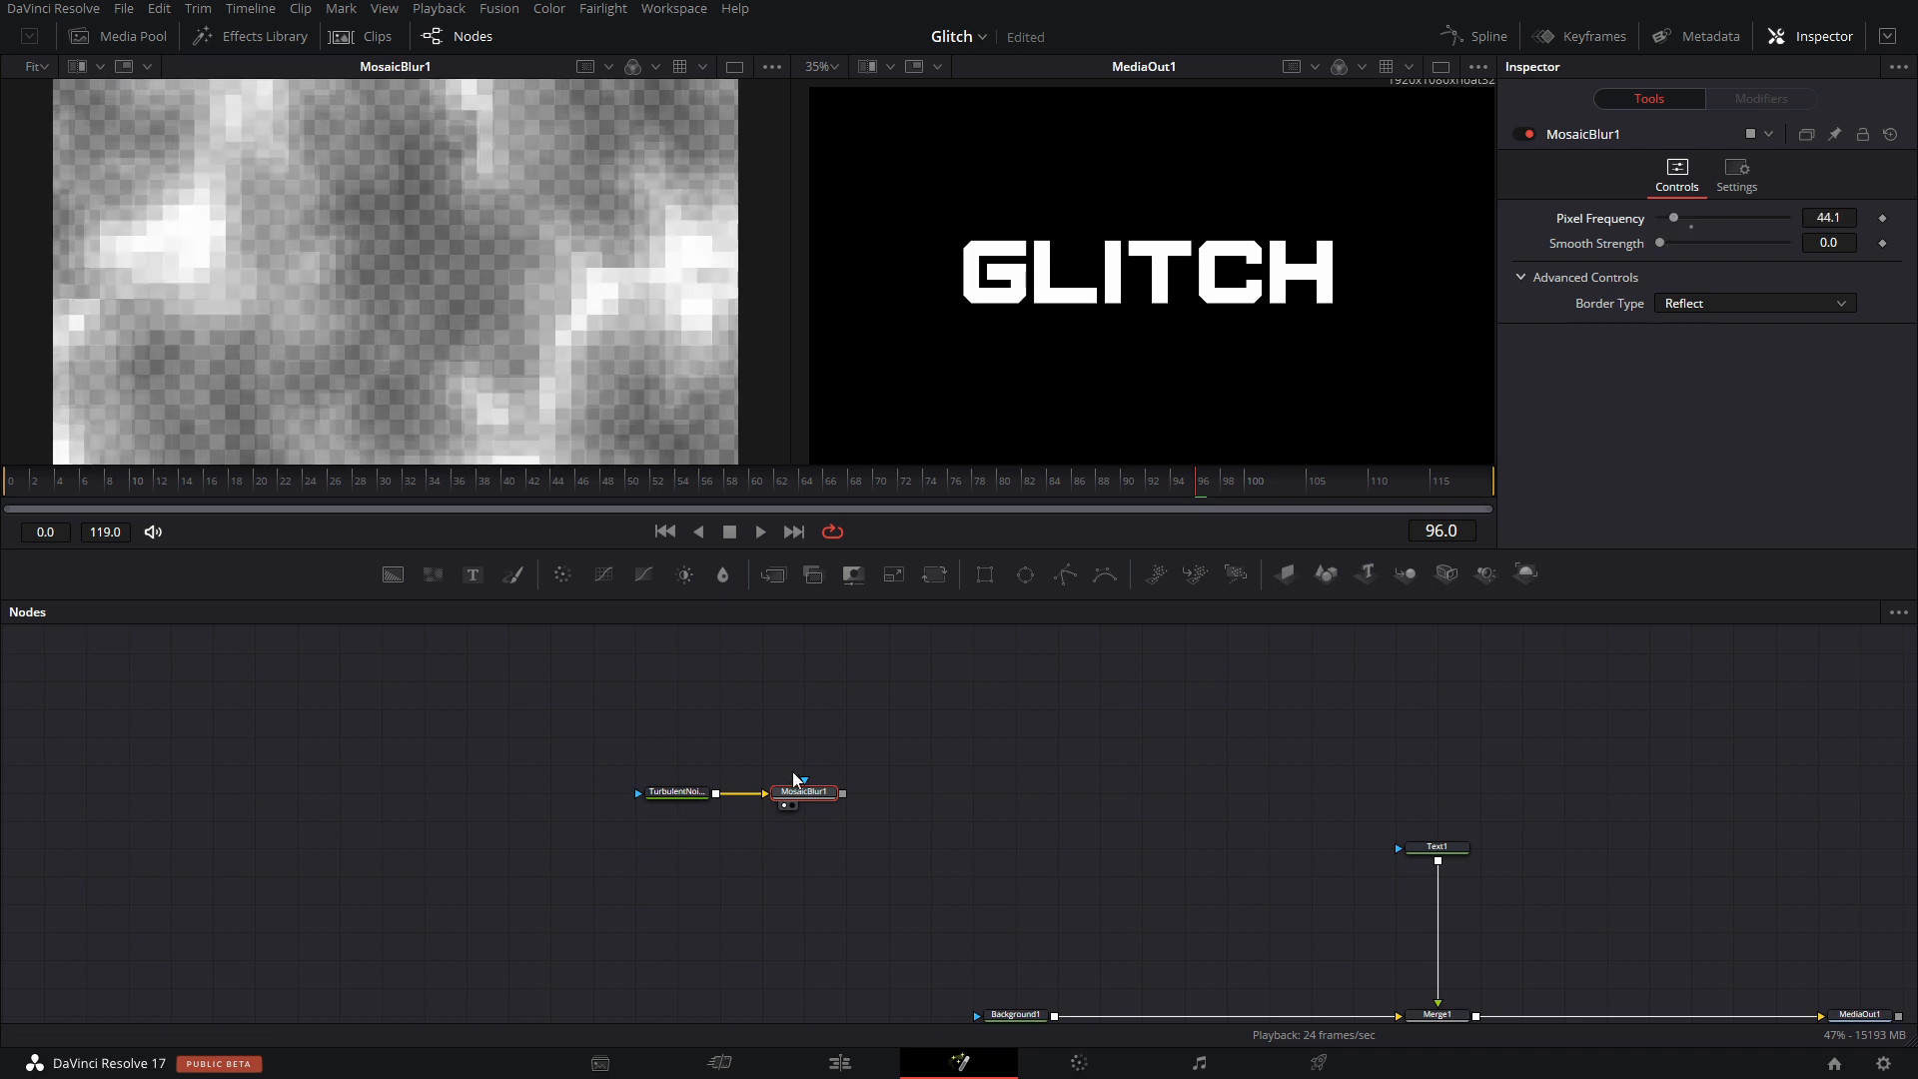
{"action": "left_click_drag", "start_coordinate": [817, 796], "coordinate": [775, 797]}
Add a Transform node after the Mosaic Blur and show it in the first viewer.
{"action": "key", "text": "shift+space"}
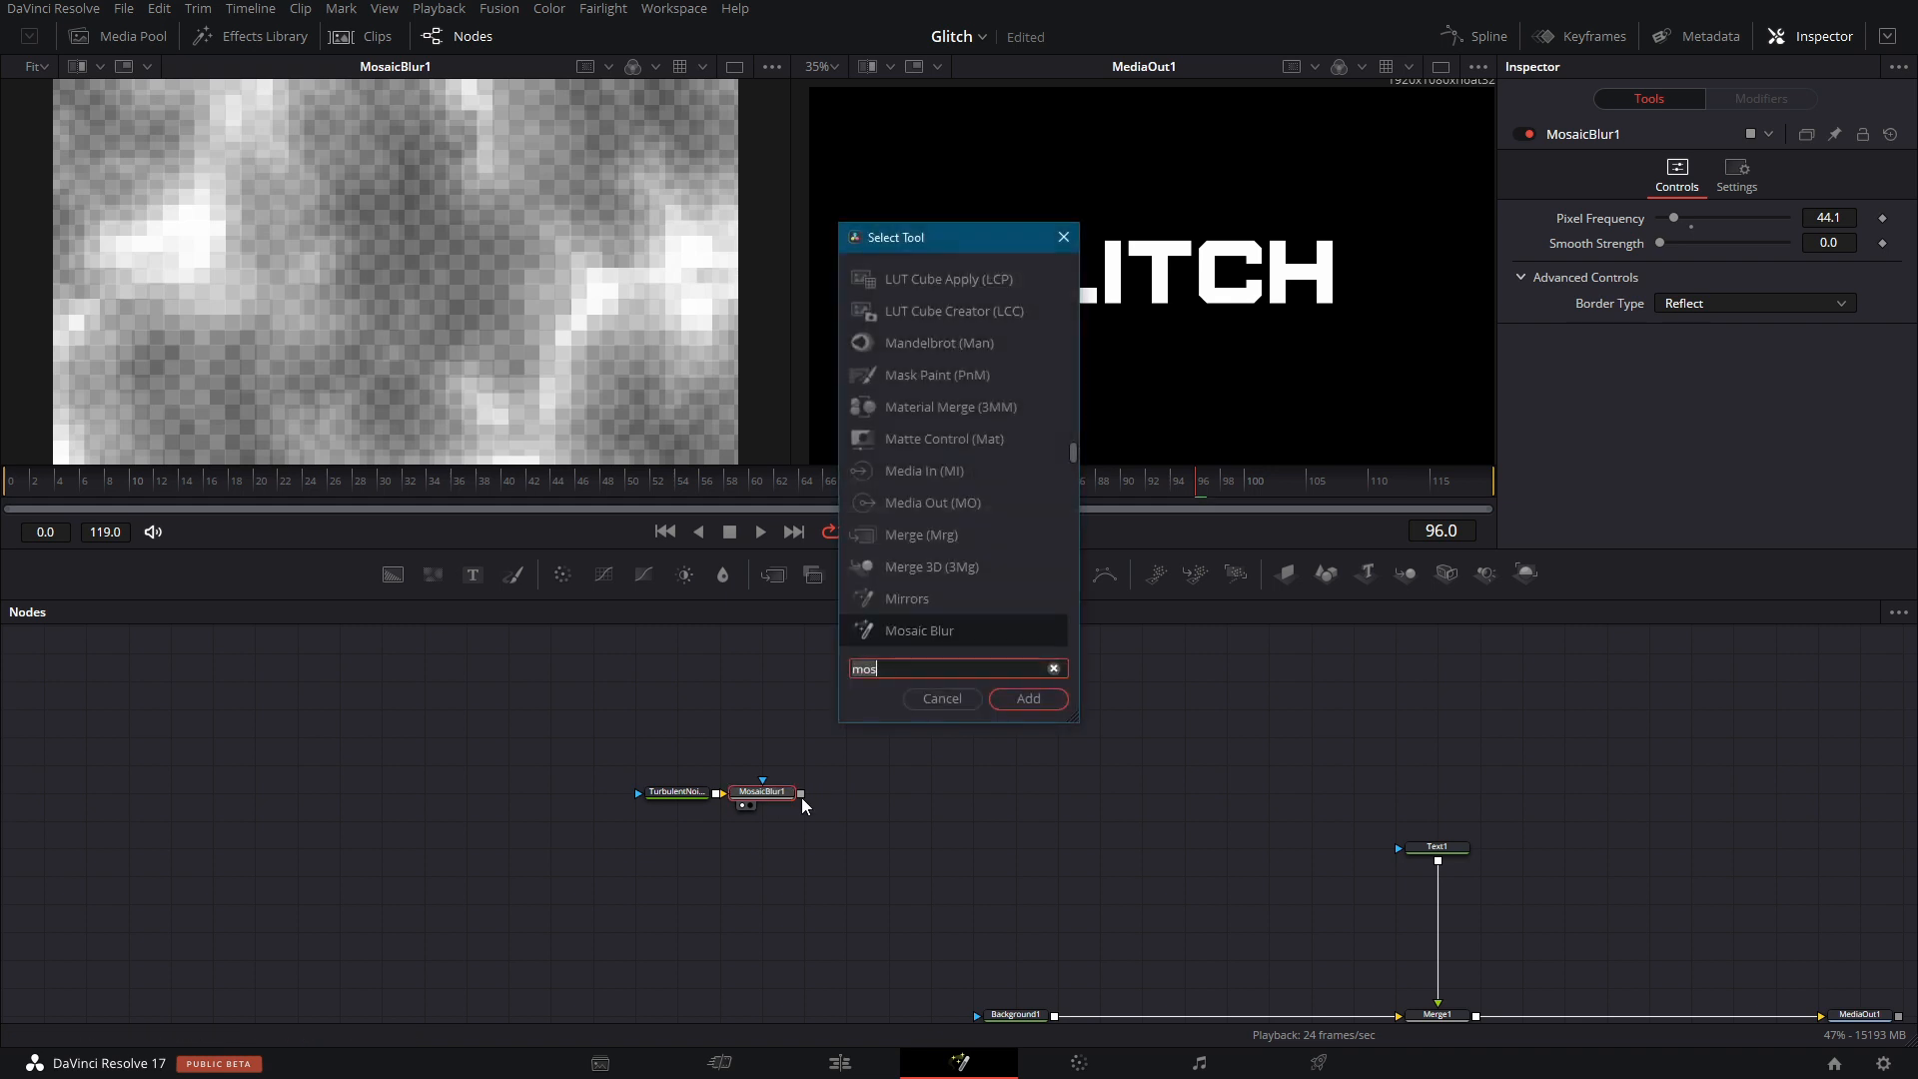
{"action": "type", "text": "trans"}
{"action": "key", "text": "Return"}
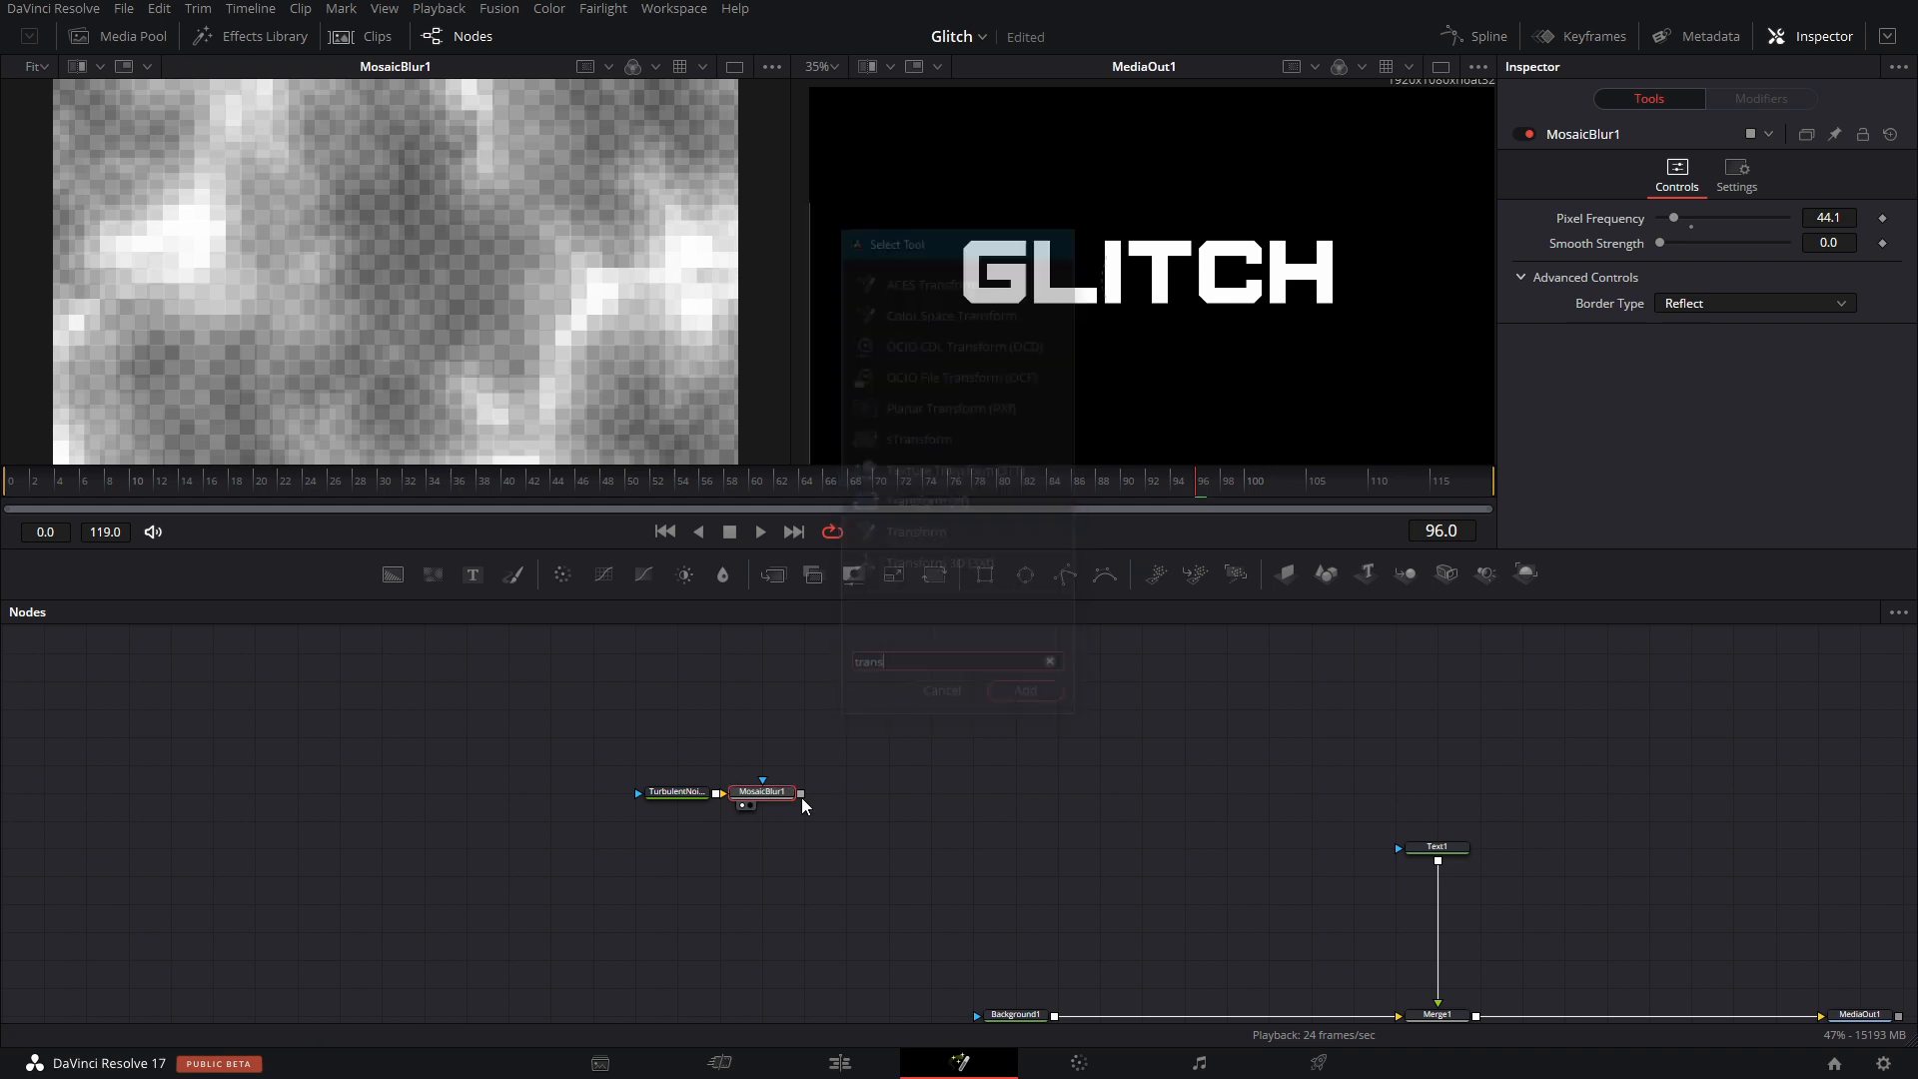
{"action": "key", "text": "1"}
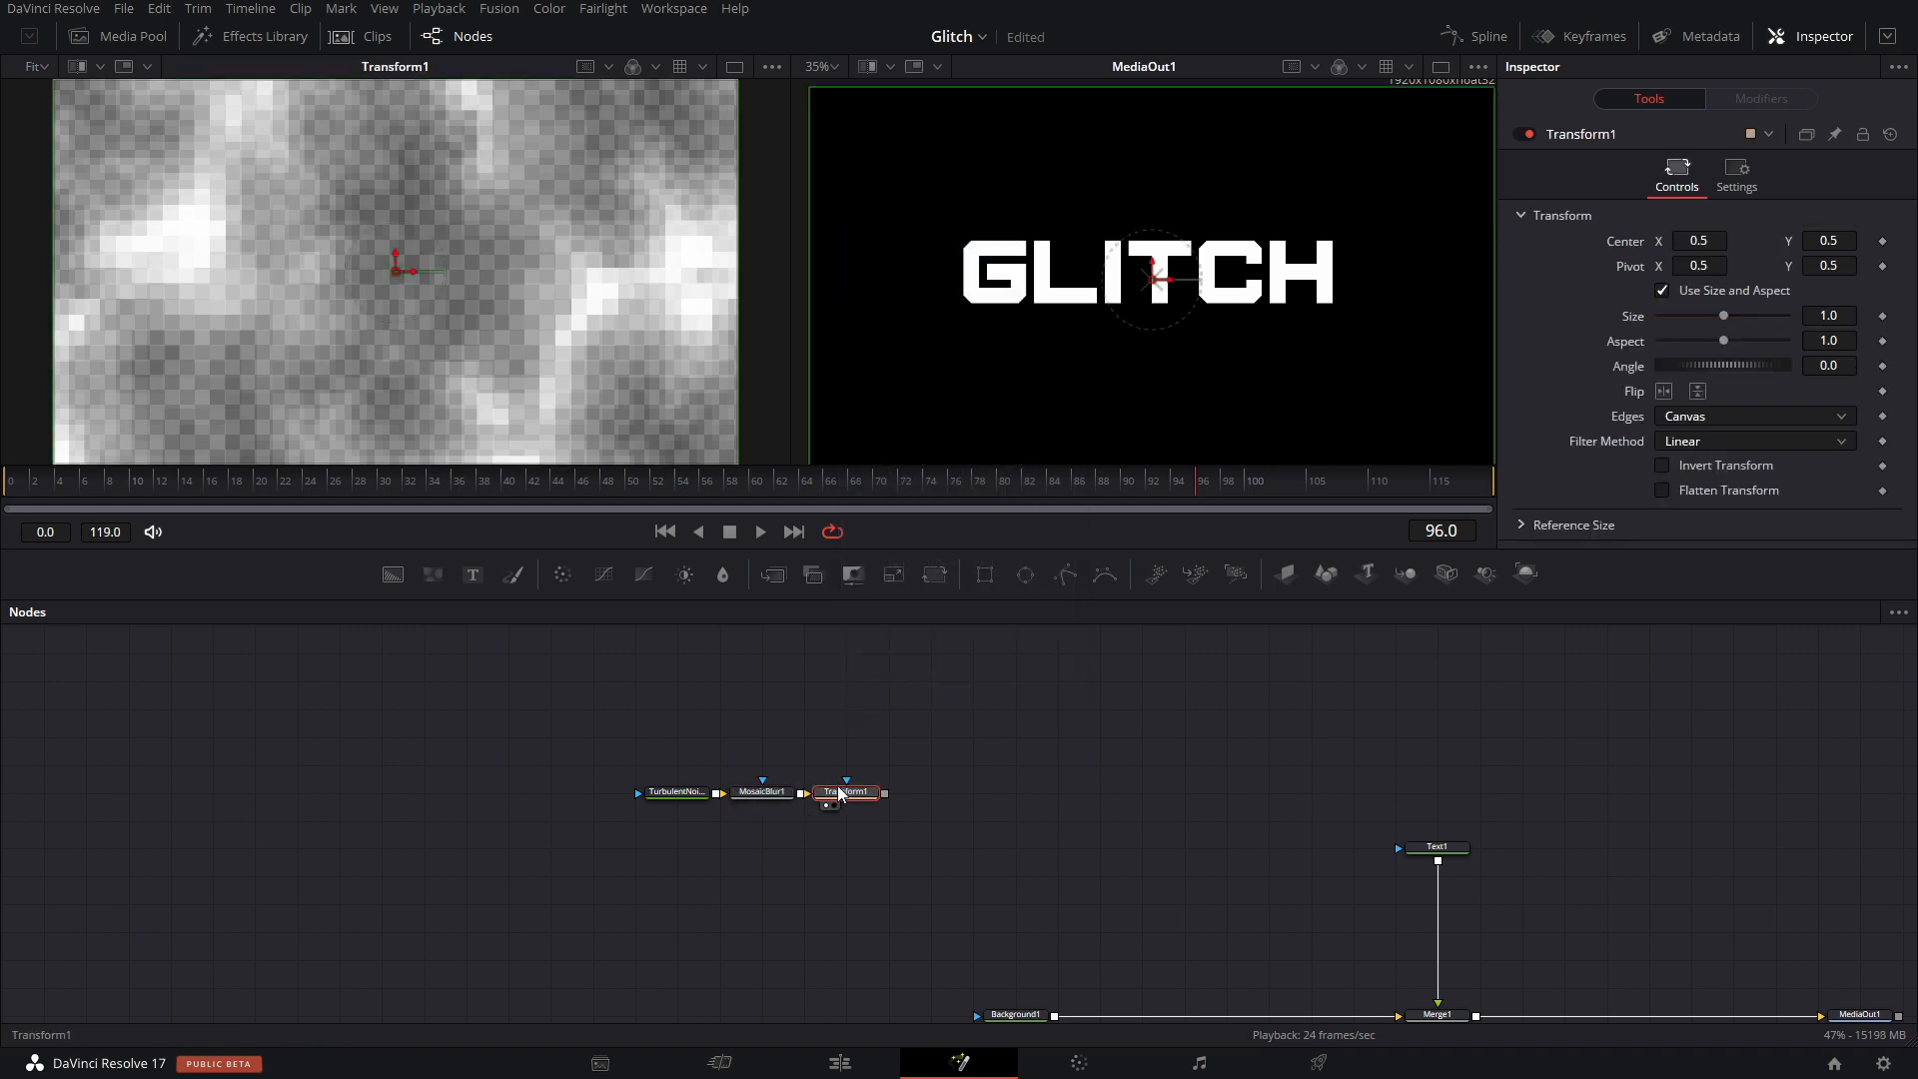
Stretch the Transform with separate X size 5.0 and Y size 0.63, and set its edges to Mirror.
{"action": "left_click", "coordinate": [1663, 290]}
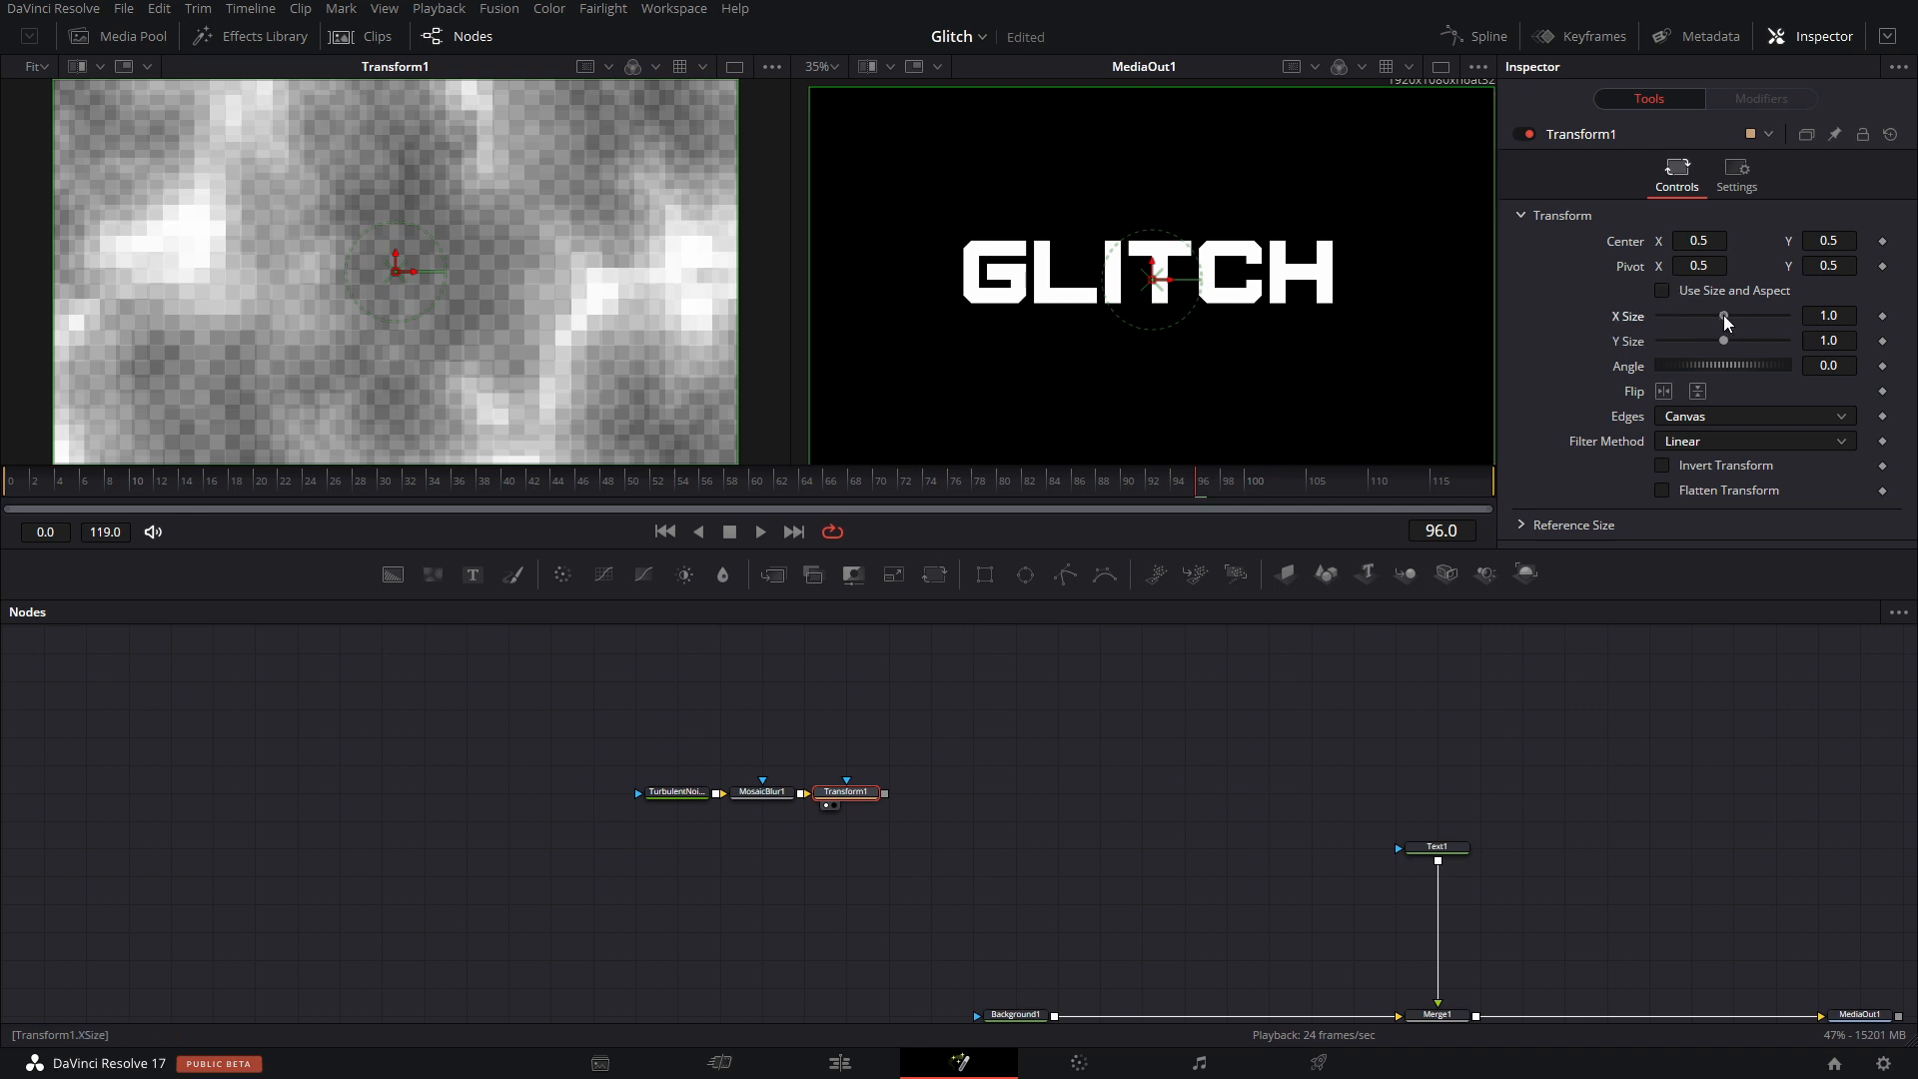
{"action": "mouse_move", "coordinate": [1724, 315]}
{"action": "left_mouse_down"}
{"action": "mouse_move", "coordinate": [1808, 302]}
{"action": "mouse_move", "coordinate": [1704, 343]}
{"action": "left_mouse_up"}
{"action": "left_click", "coordinate": [1693, 414]}
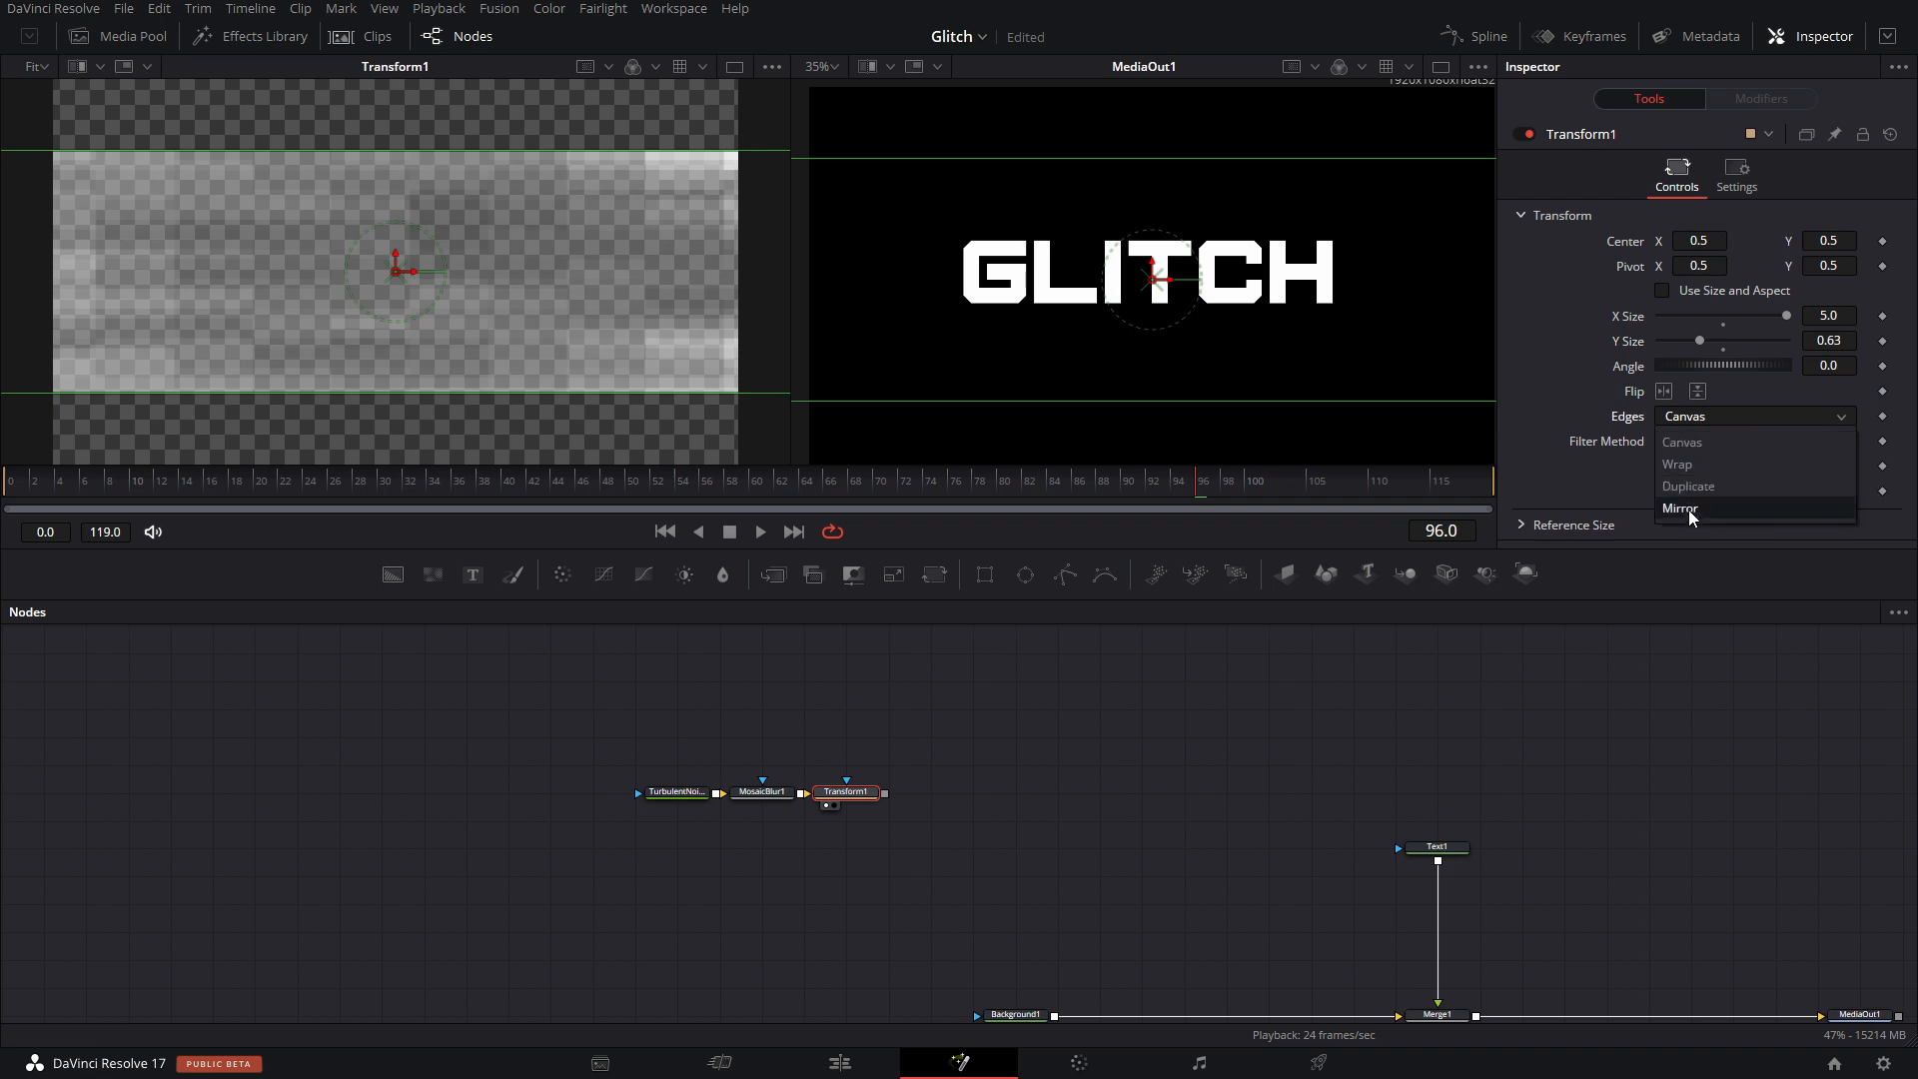
{"action": "left_click", "coordinate": [1688, 508]}
Readjust the Turbulent Noise to contrast 1.0, brightness 0.4, detail 4.307 and size 0.472.
{"action": "left_click", "coordinate": [676, 792]}
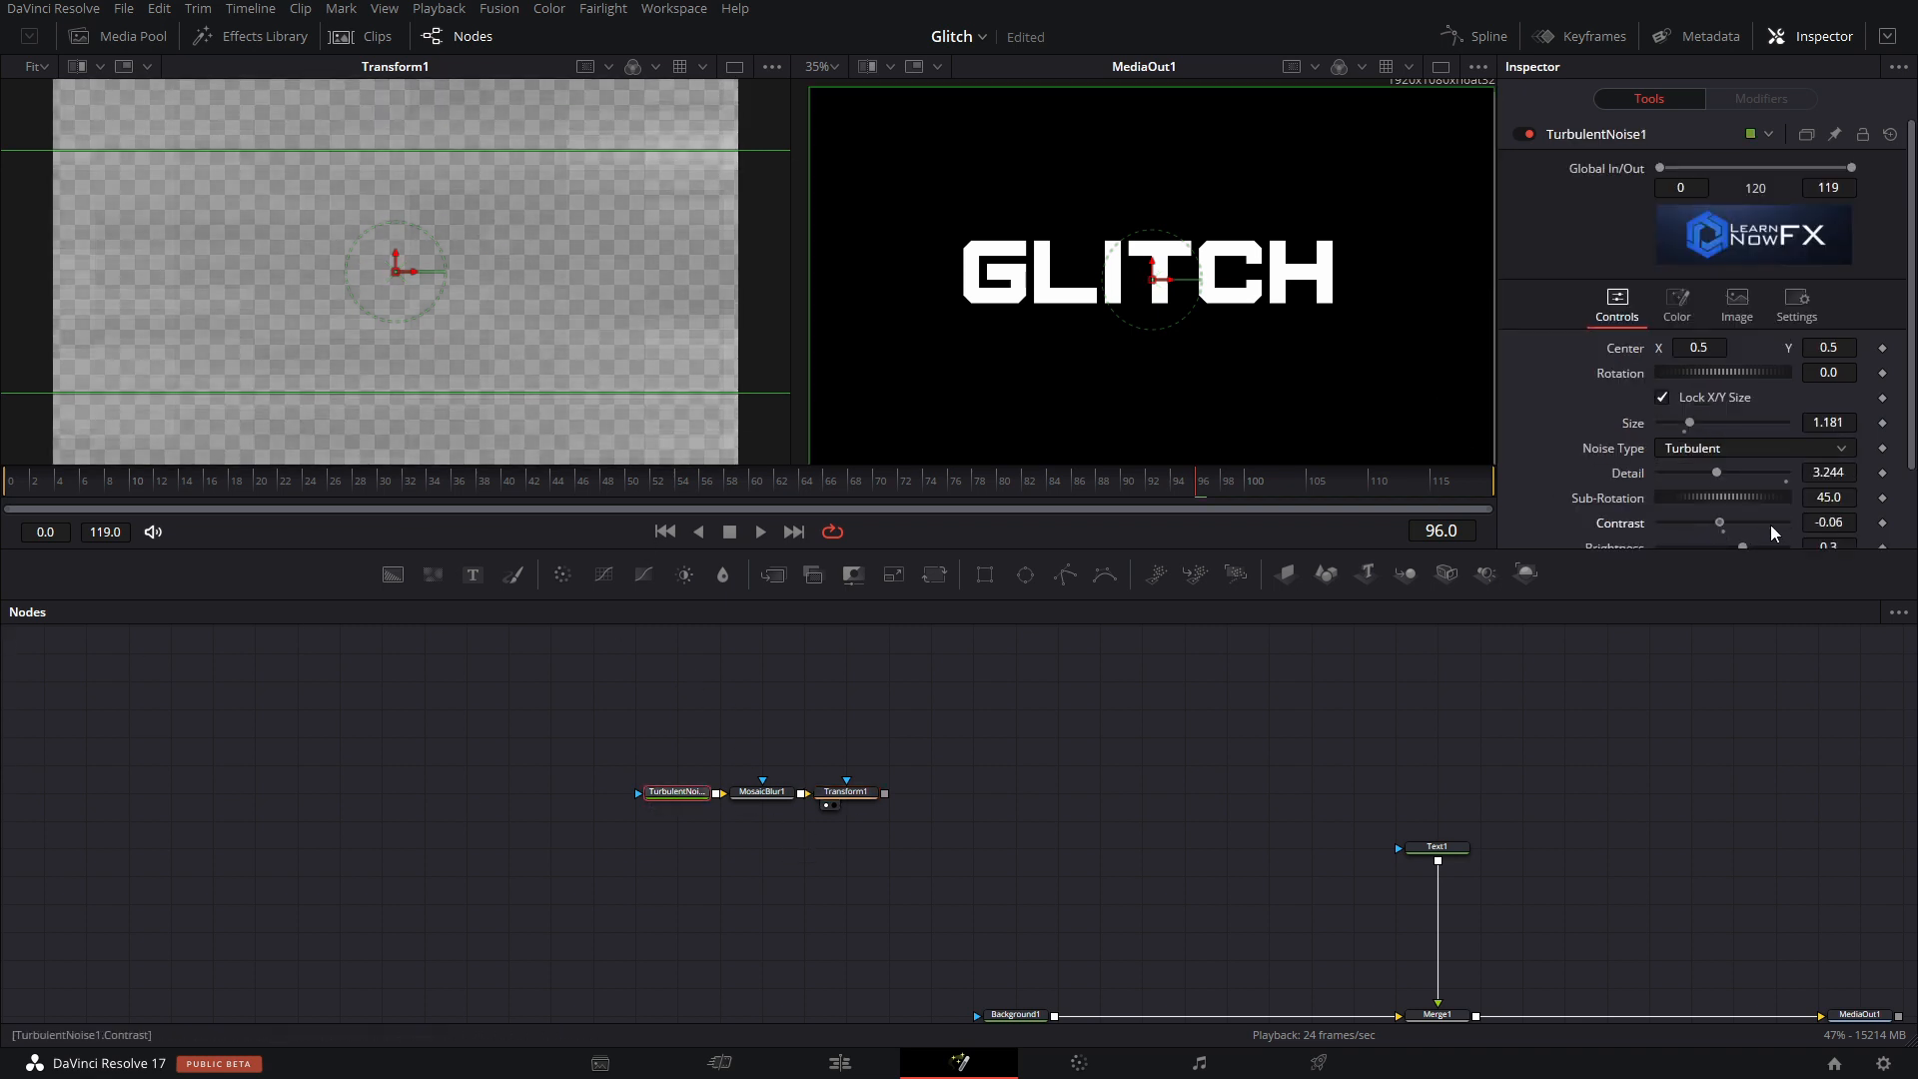
{"action": "mouse_move", "coordinate": [1745, 542]}
{"action": "left_mouse_down"}
{"action": "mouse_move", "coordinate": [1718, 545]}
{"action": "mouse_move", "coordinate": [1750, 543]}
{"action": "left_mouse_up"}
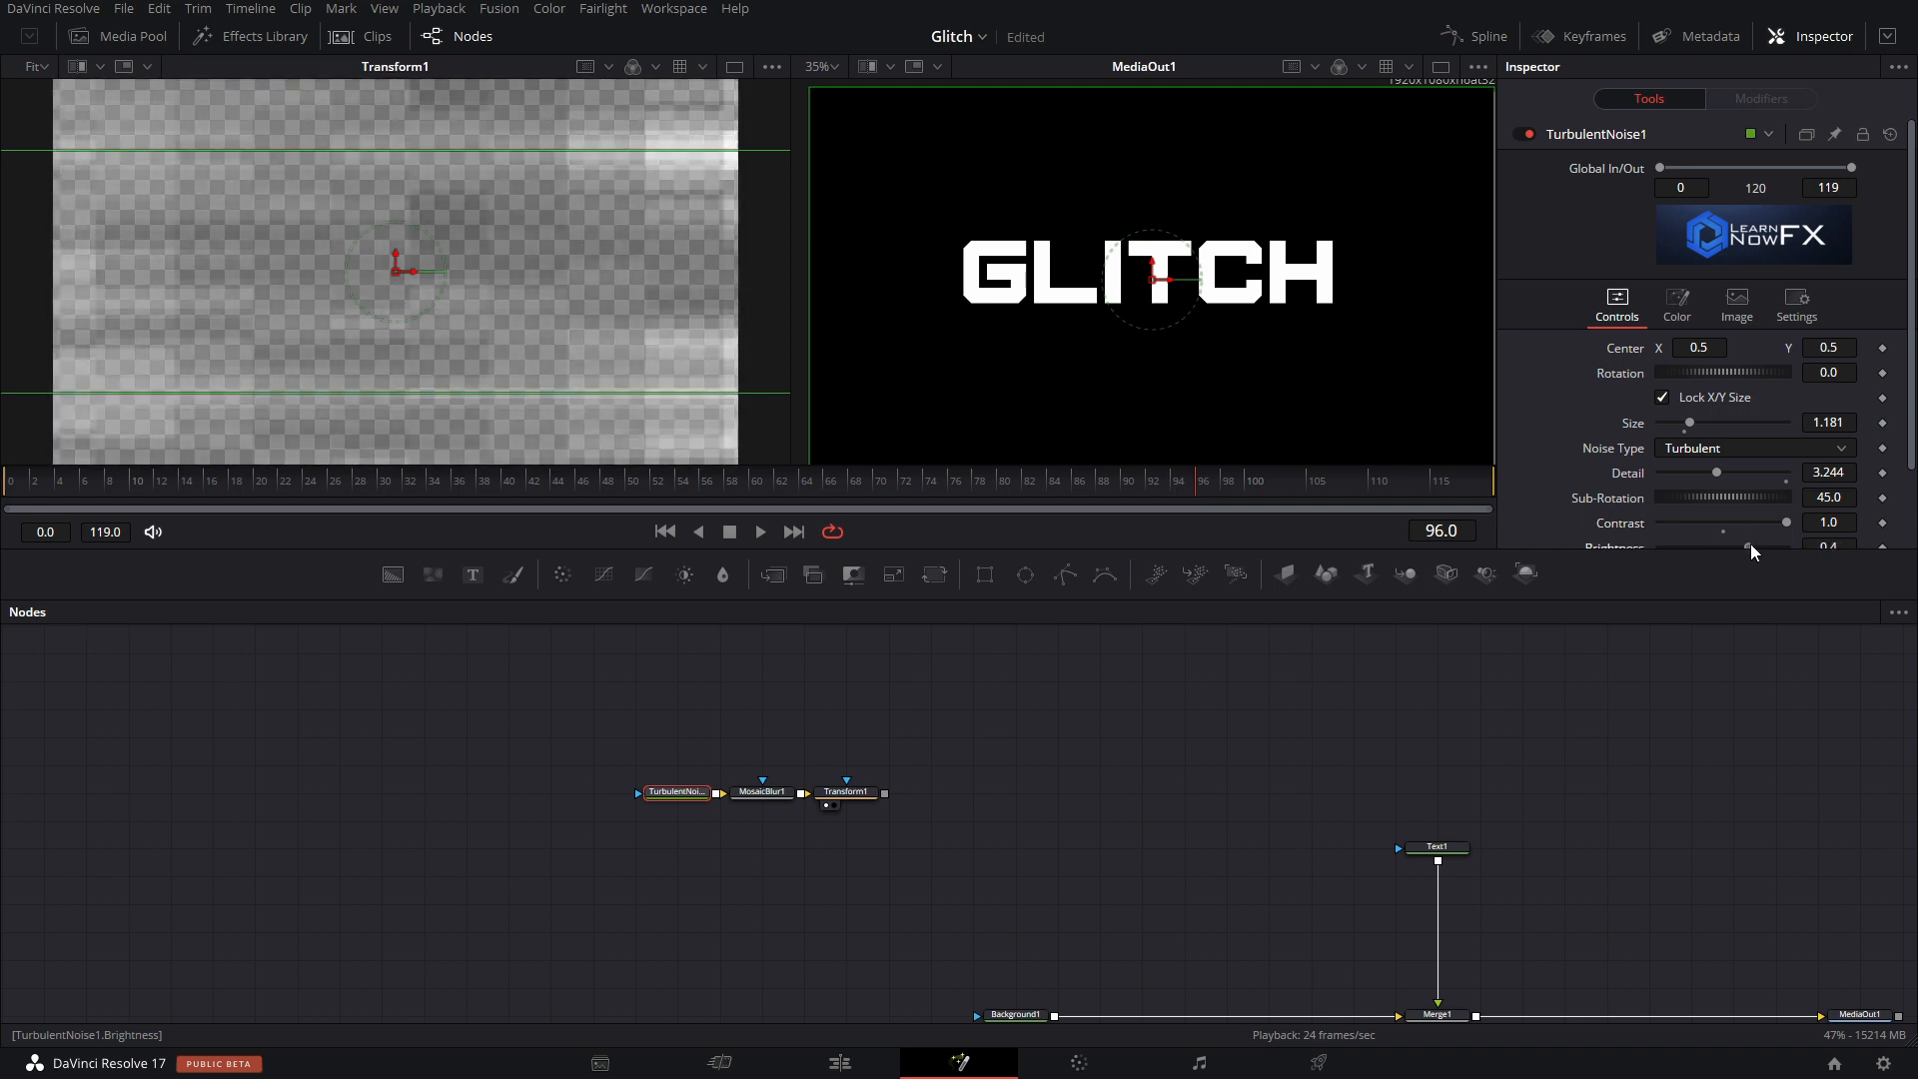
{"action": "mouse_move", "coordinate": [1736, 470]}
{"action": "left_mouse_down"}
{"action": "mouse_move", "coordinate": [1767, 470]}
{"action": "mouse_move", "coordinate": [1746, 475]}
{"action": "left_mouse_up"}
{"action": "mouse_move", "coordinate": [1690, 423]}
{"action": "left_mouse_down"}
{"action": "mouse_move", "coordinate": [1706, 421]}
{"action": "mouse_move", "coordinate": [1668, 426]}
{"action": "mouse_move", "coordinate": [1693, 427]}
{"action": "mouse_move", "coordinate": [1678, 453]}
{"action": "left_mouse_up"}
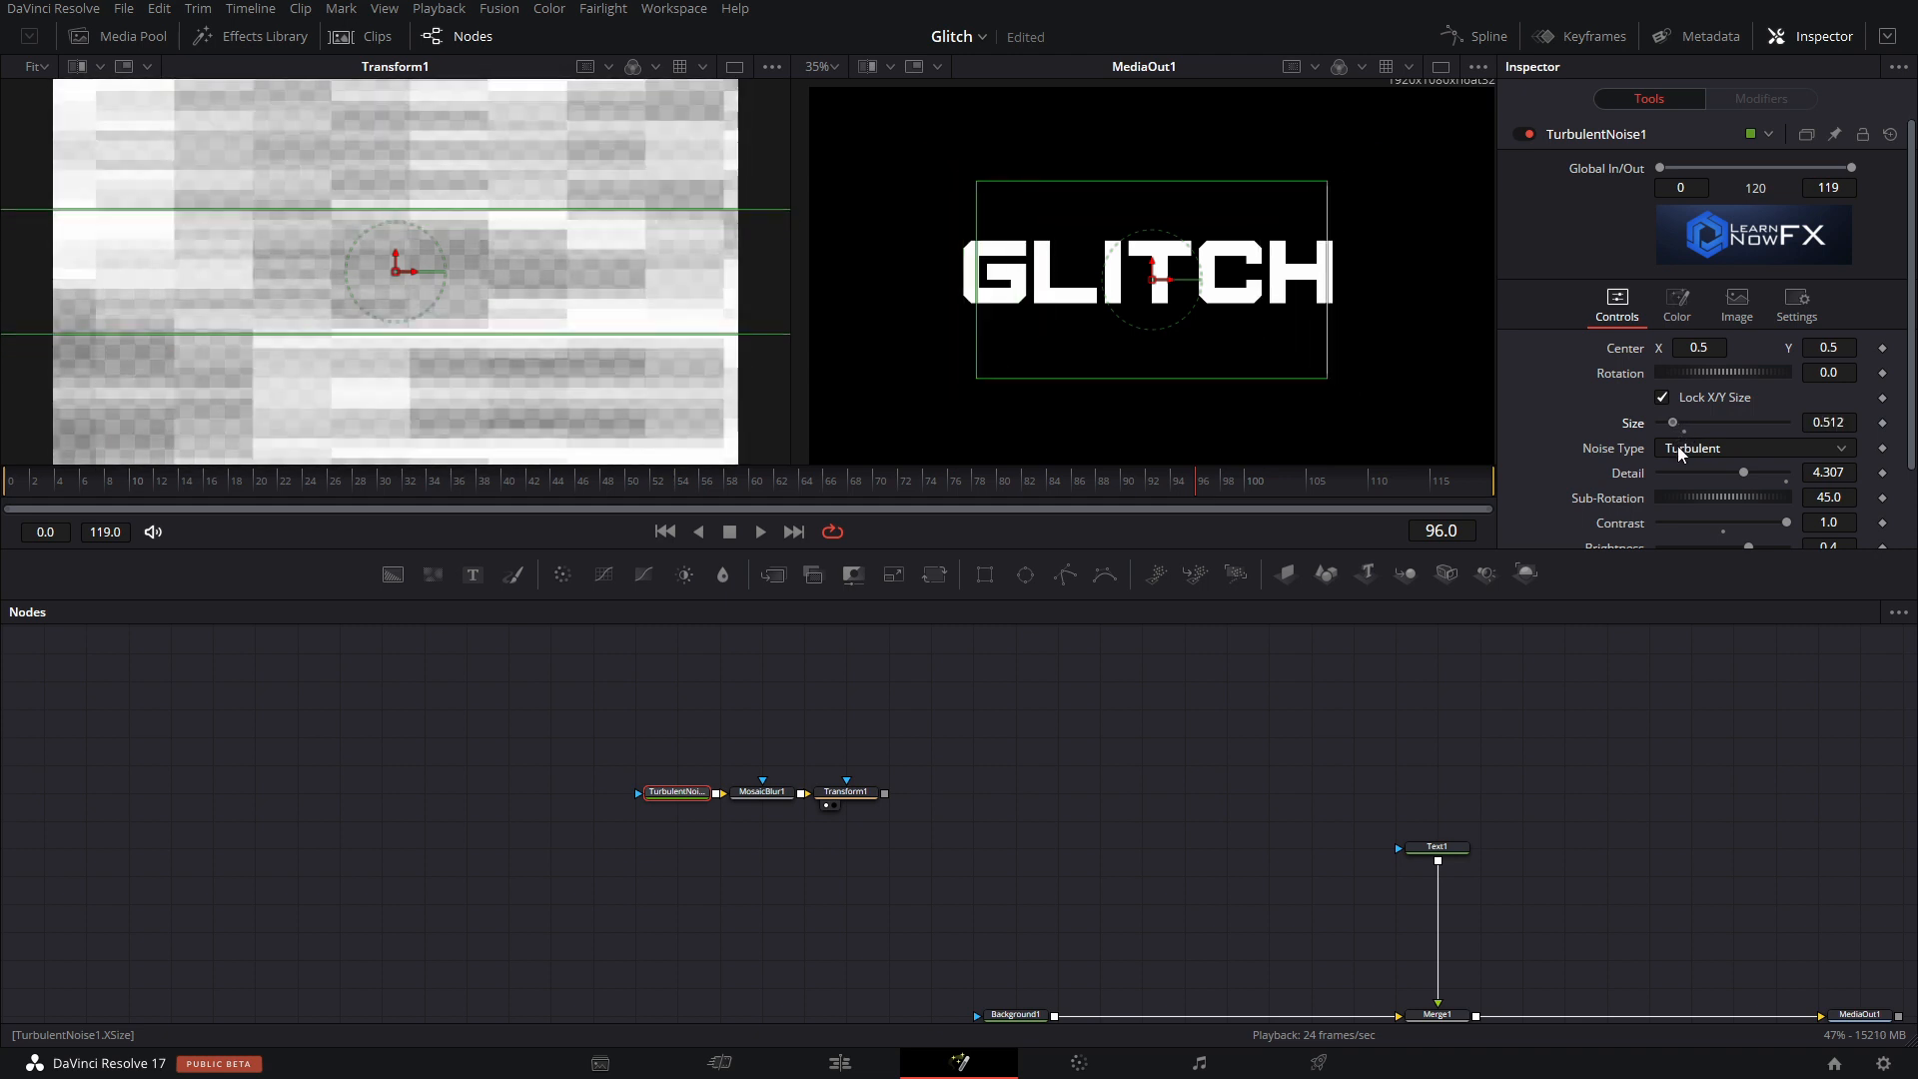
Unlock the Turbulent Noise's X/Y size, then set its Y size to 0.197 and brightness to 0.19.
{"action": "left_click", "coordinate": [848, 796]}
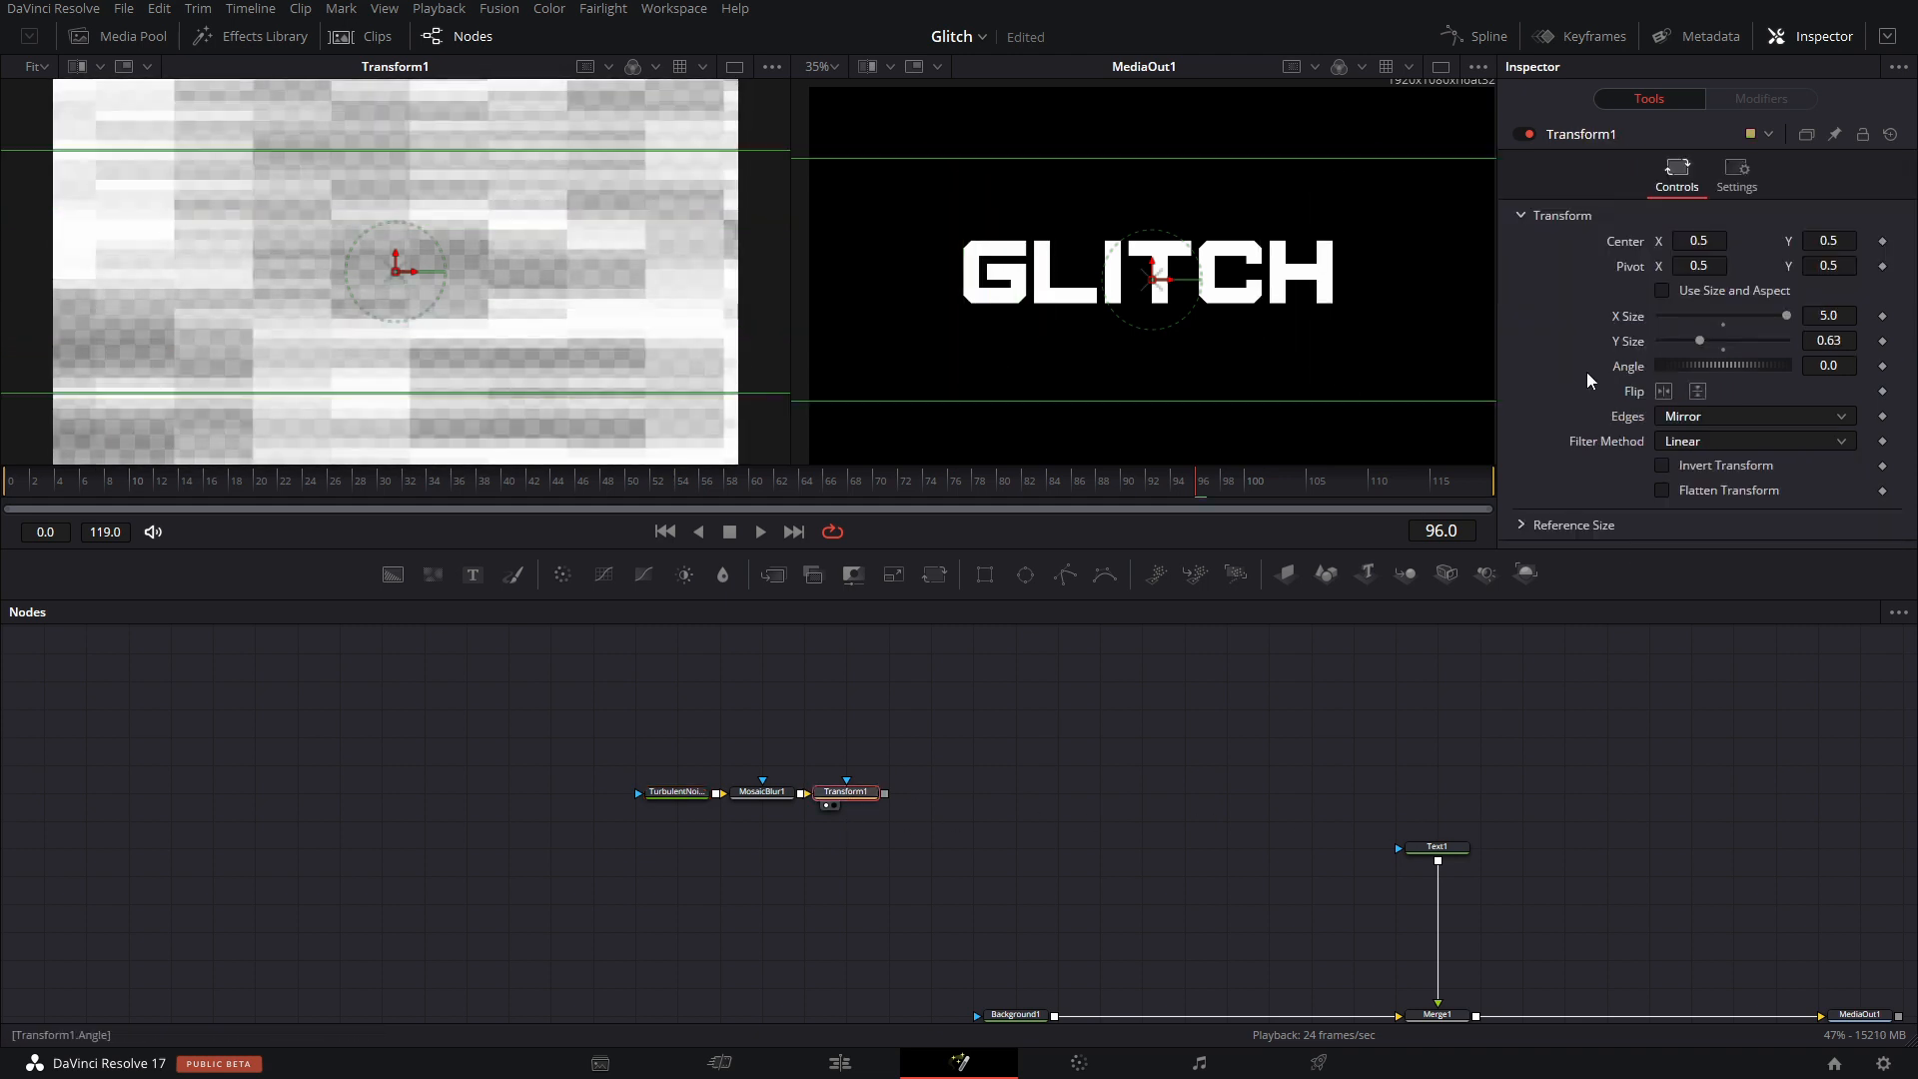
{"action": "left_click", "coordinate": [675, 792]}
{"action": "left_click", "coordinate": [1680, 395]}
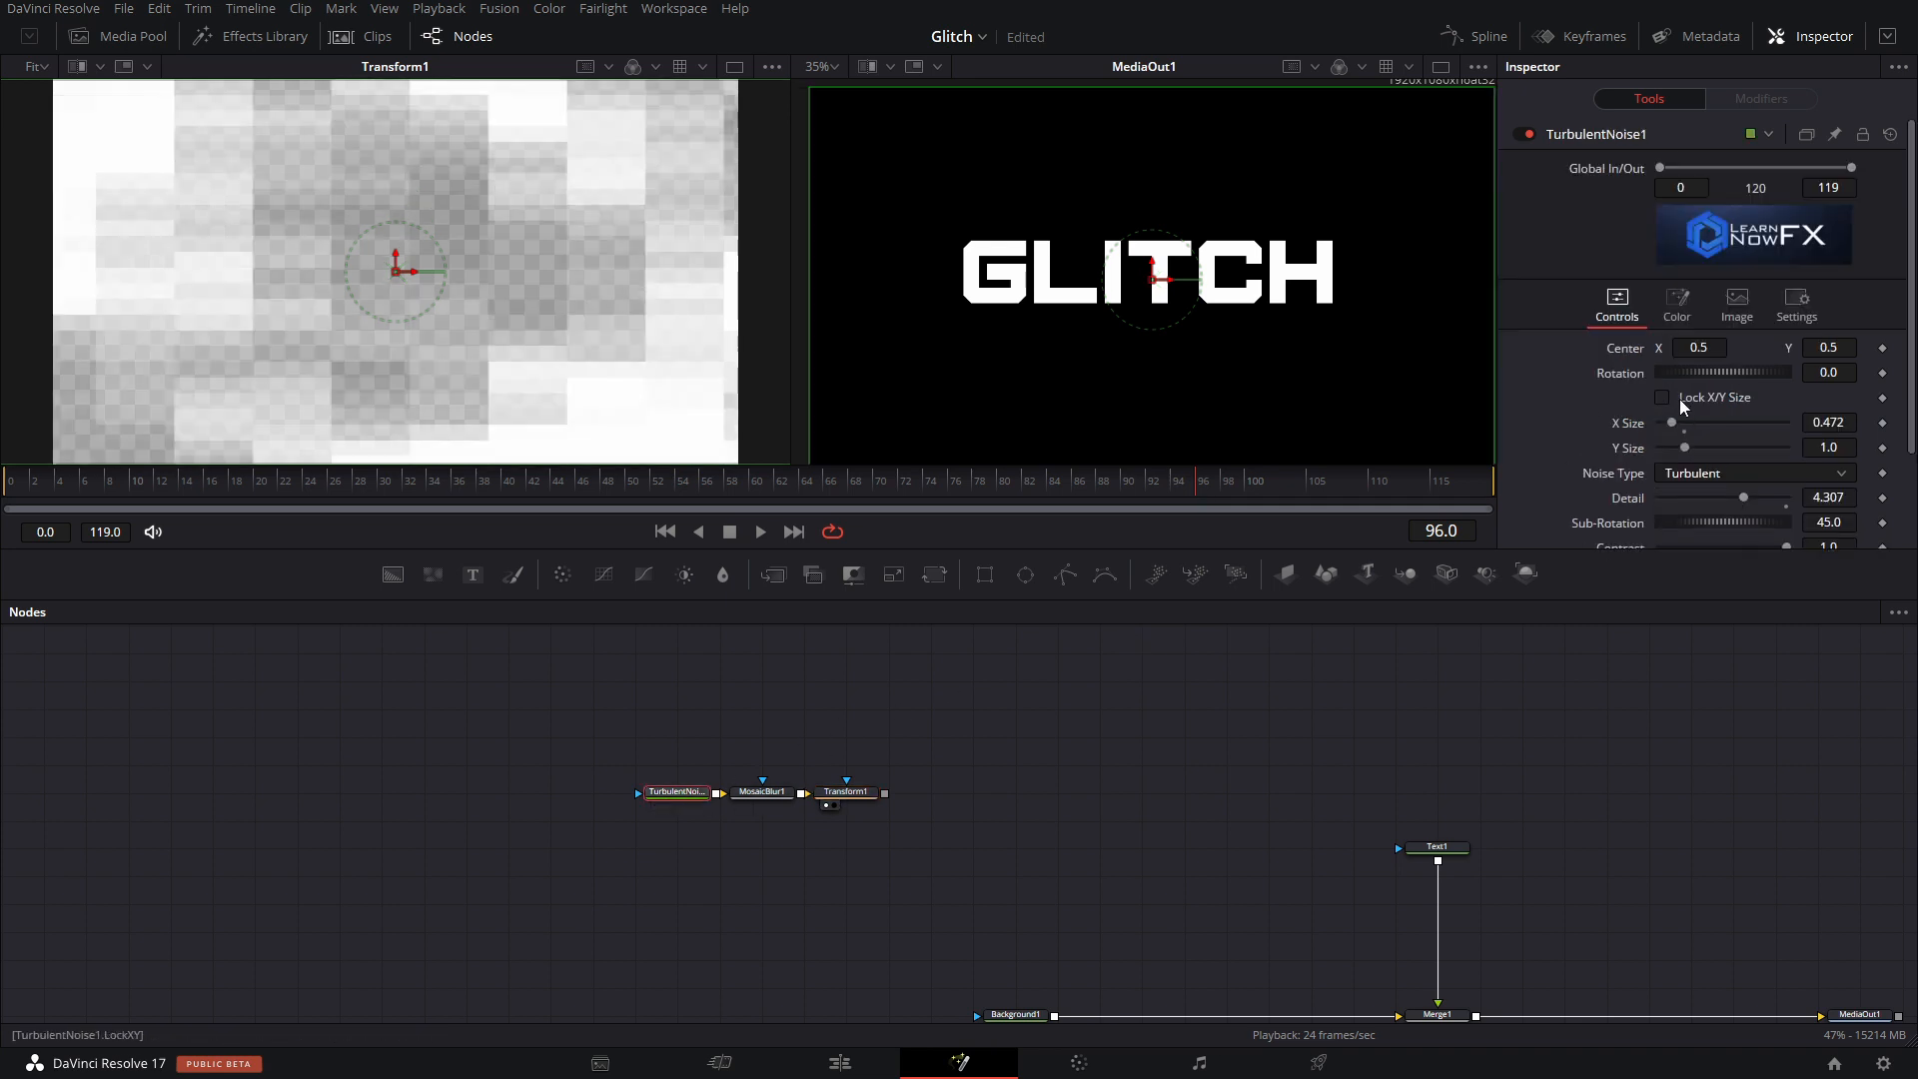
{"action": "left_click_drag", "start_coordinate": [1688, 448], "coordinate": [1665, 448]}
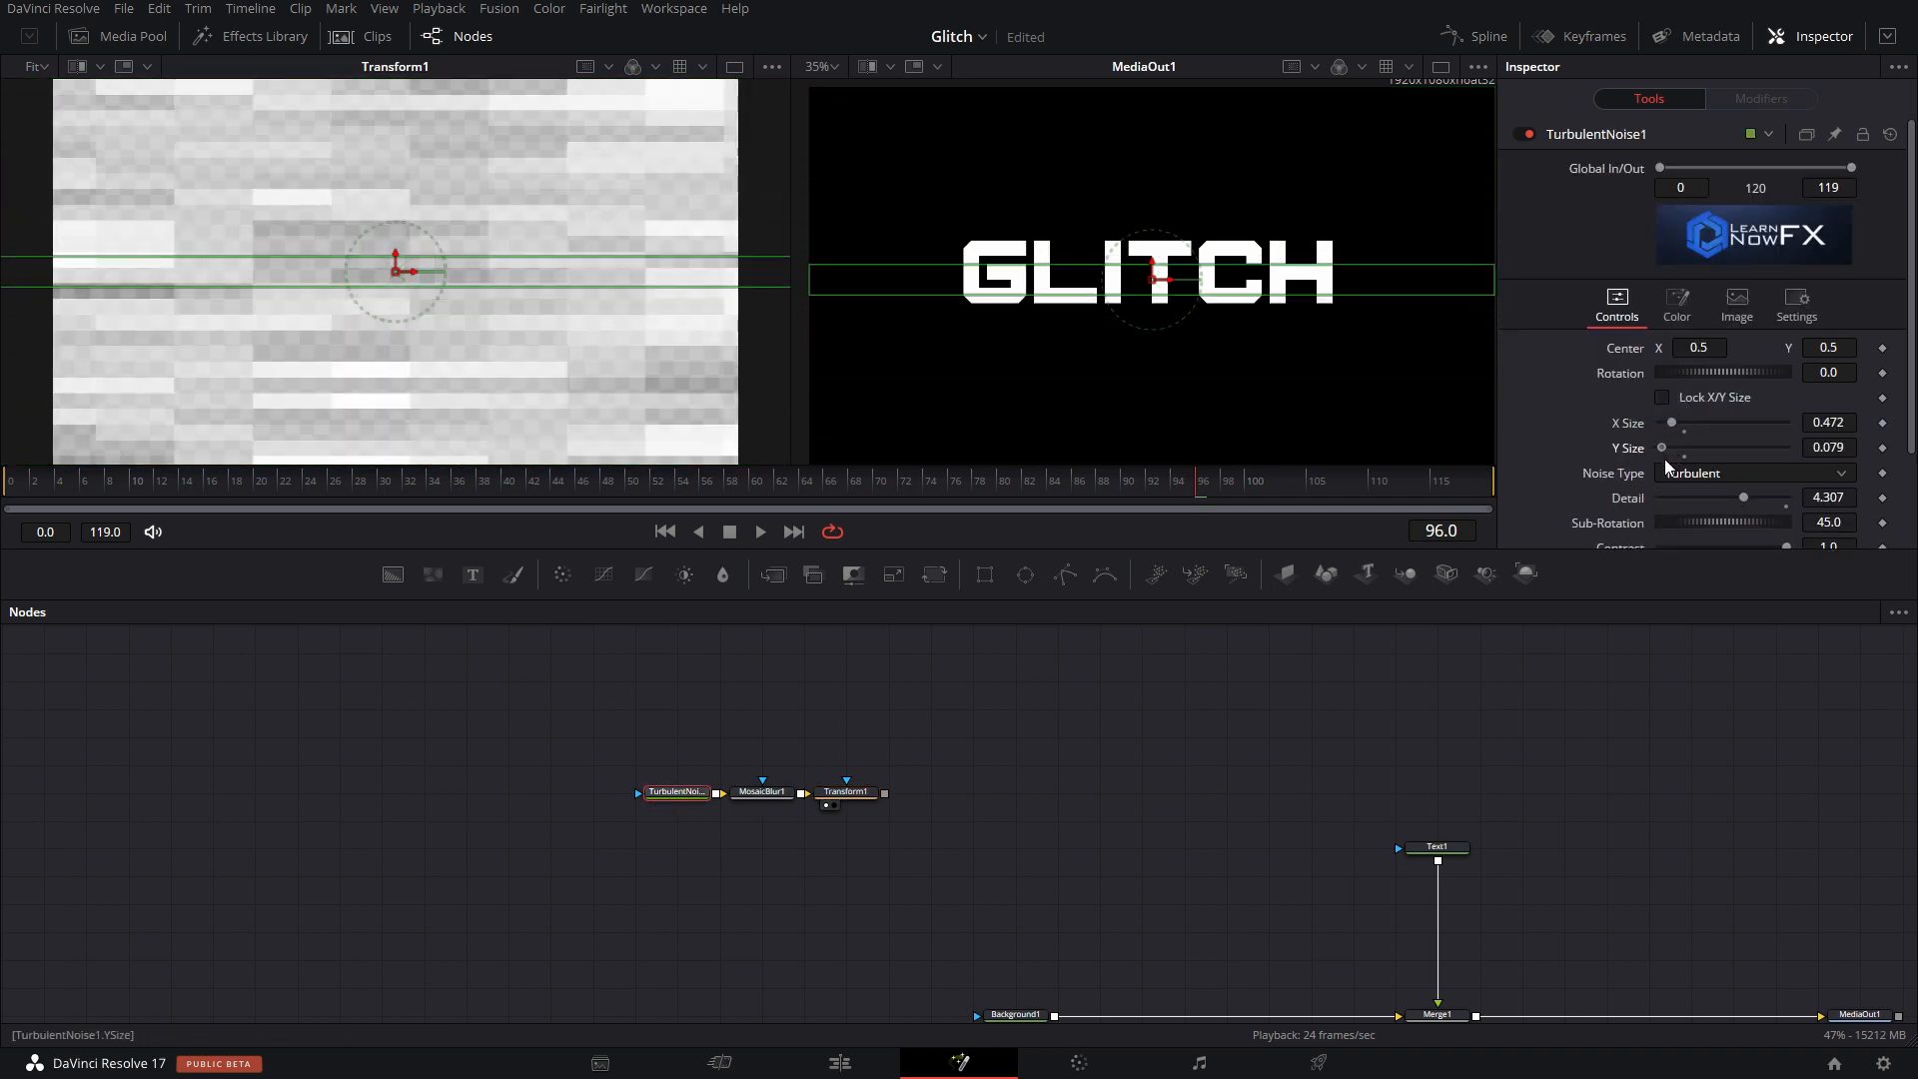
{"action": "scroll", "coordinate": [1760, 434], "scroll_direction": "down", "scroll_amount": 2}
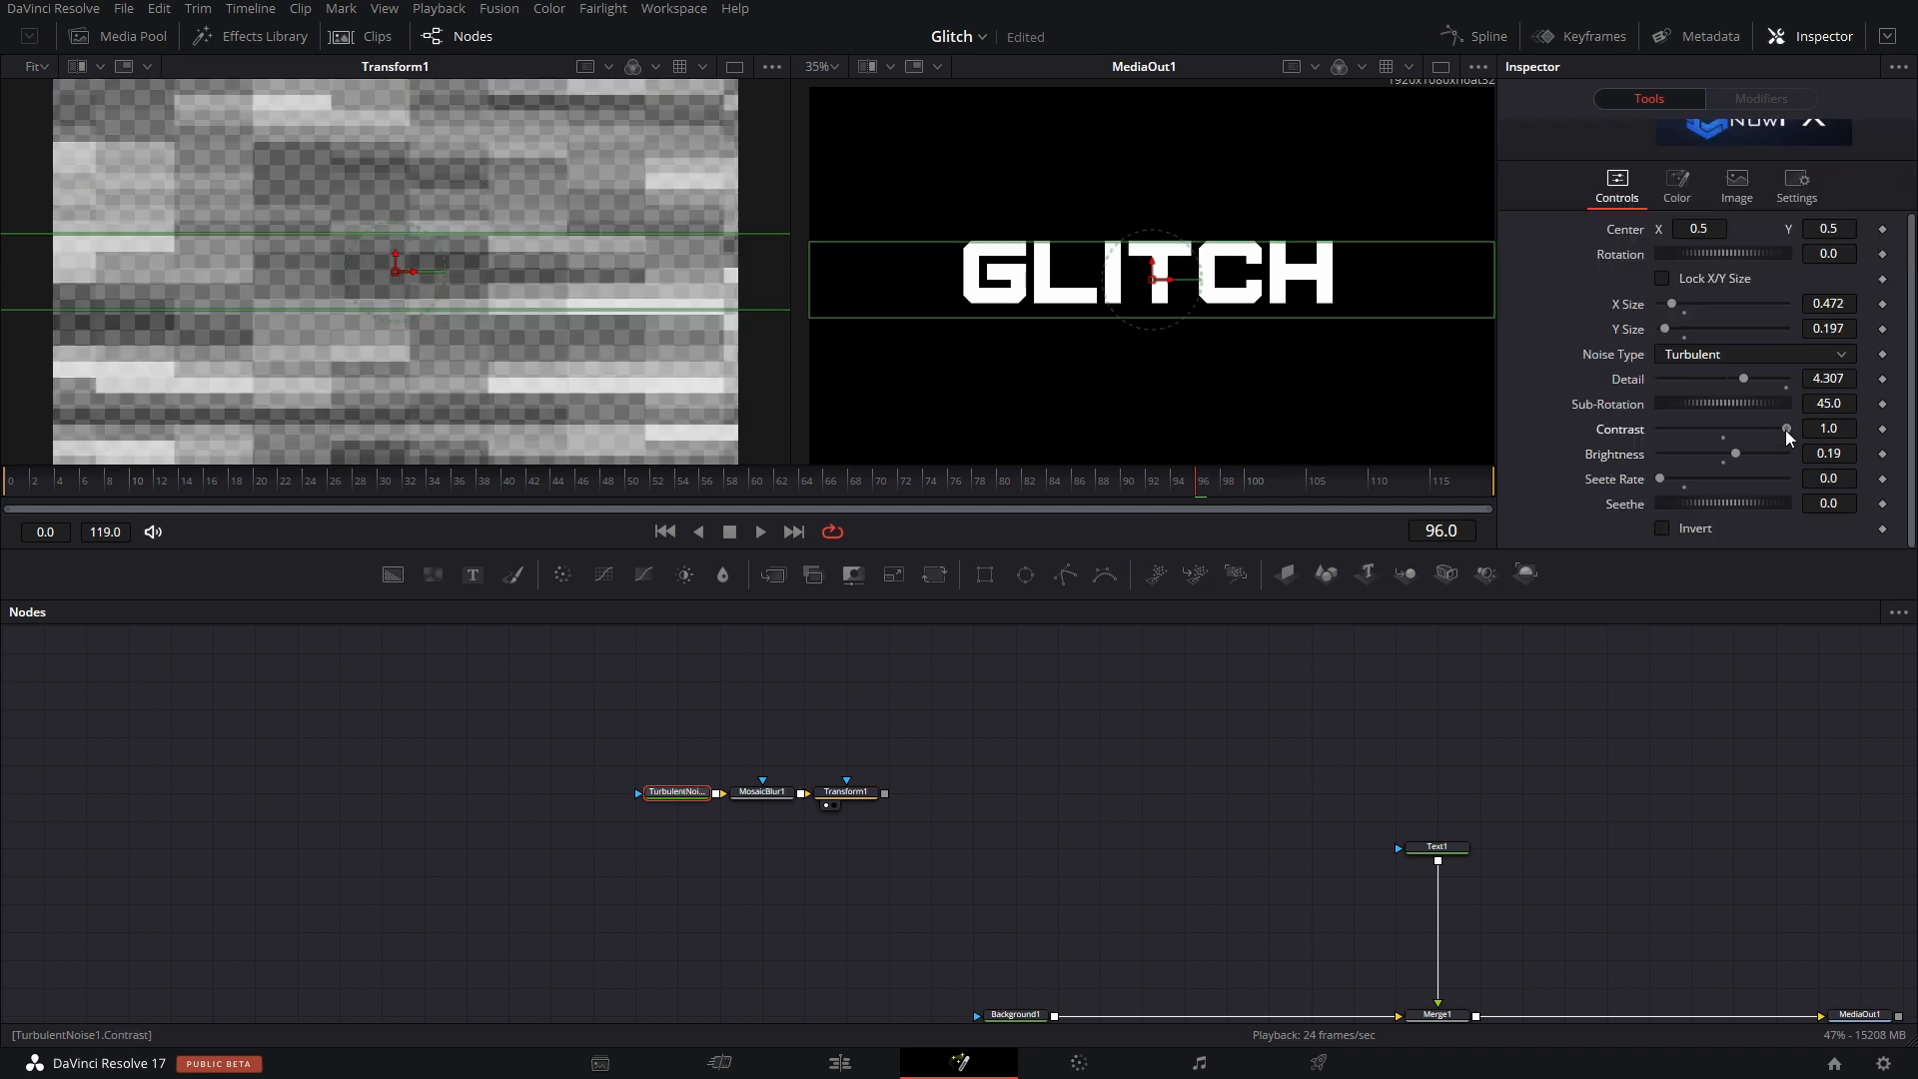
Duplicate the Turbulent Noise, Mosaic Blur and Transform chain, merge the copy over the original, and show the merge in the first viewer.
{"action": "left_click_drag", "start_coordinate": [1784, 429], "coordinate": [1837, 432]}
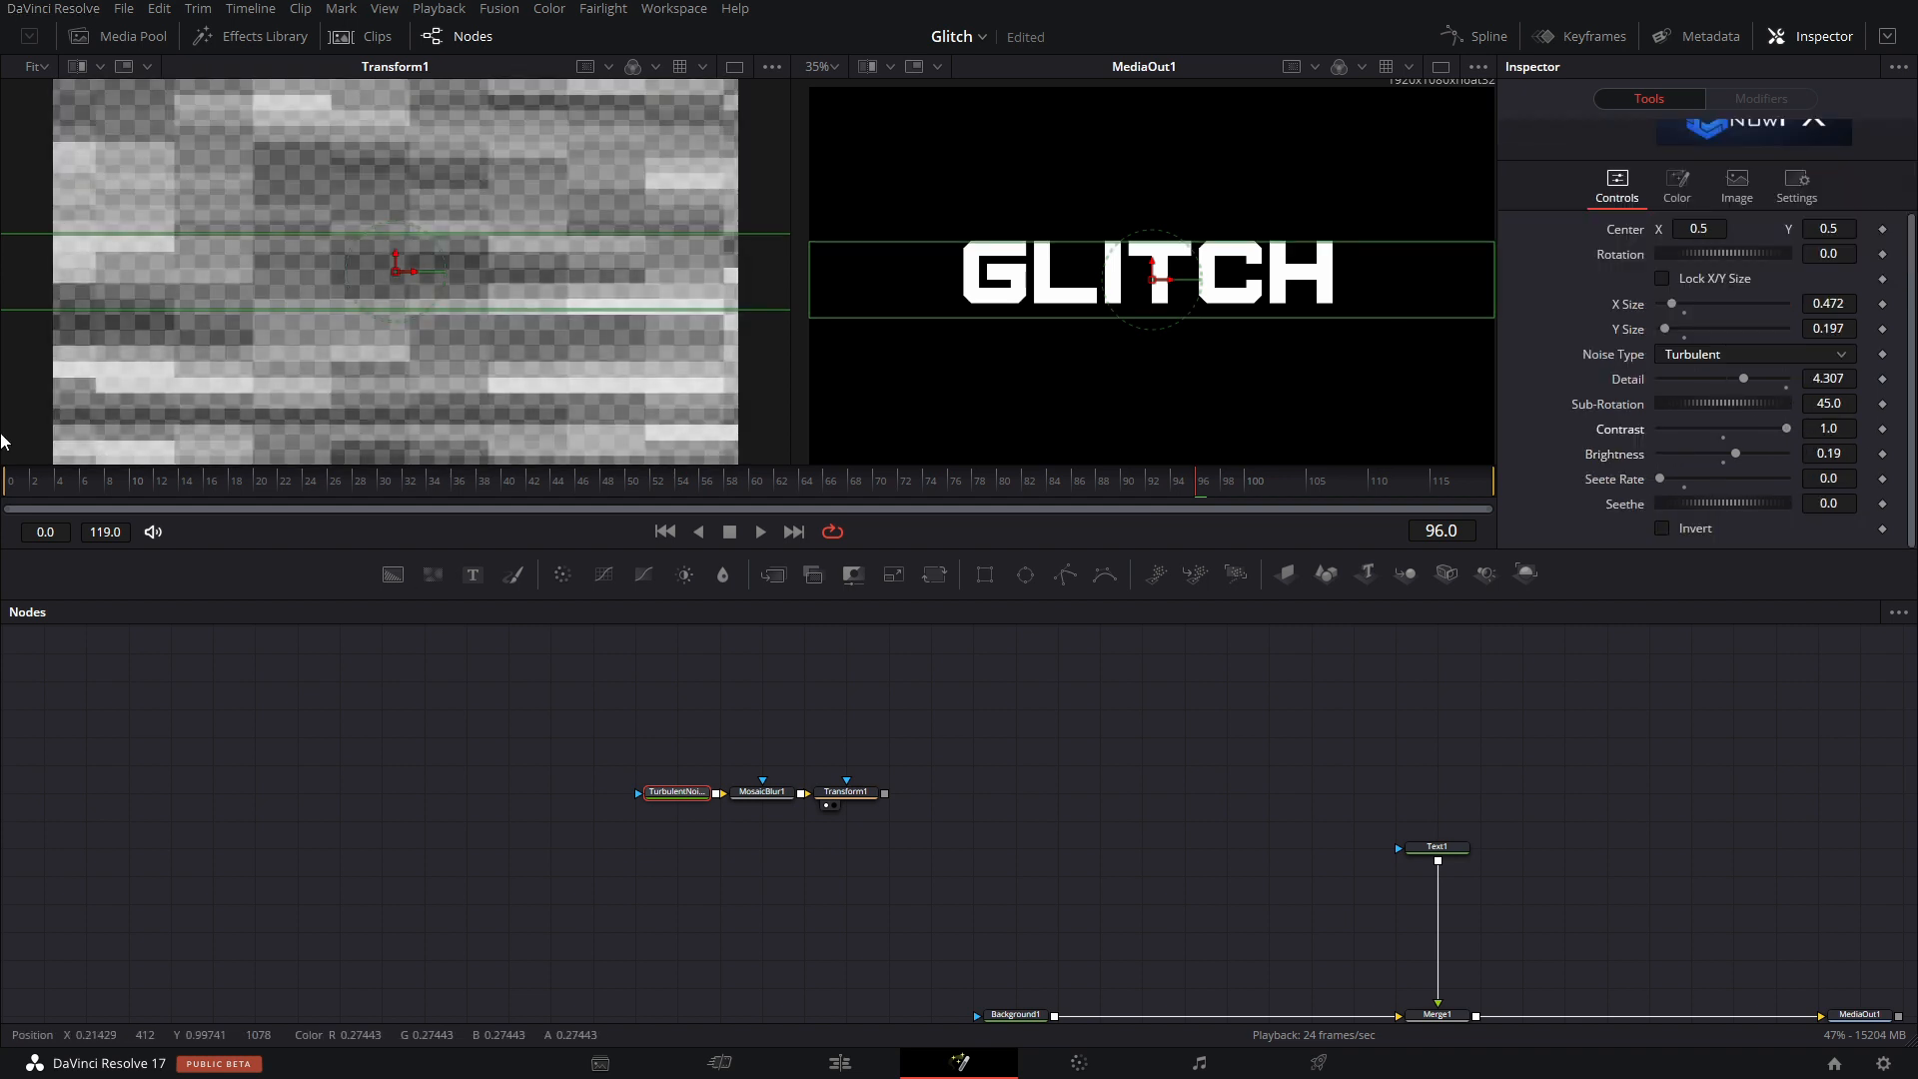
{"action": "left_click_drag", "start_coordinate": [805, 709], "coordinate": [521, 841]}
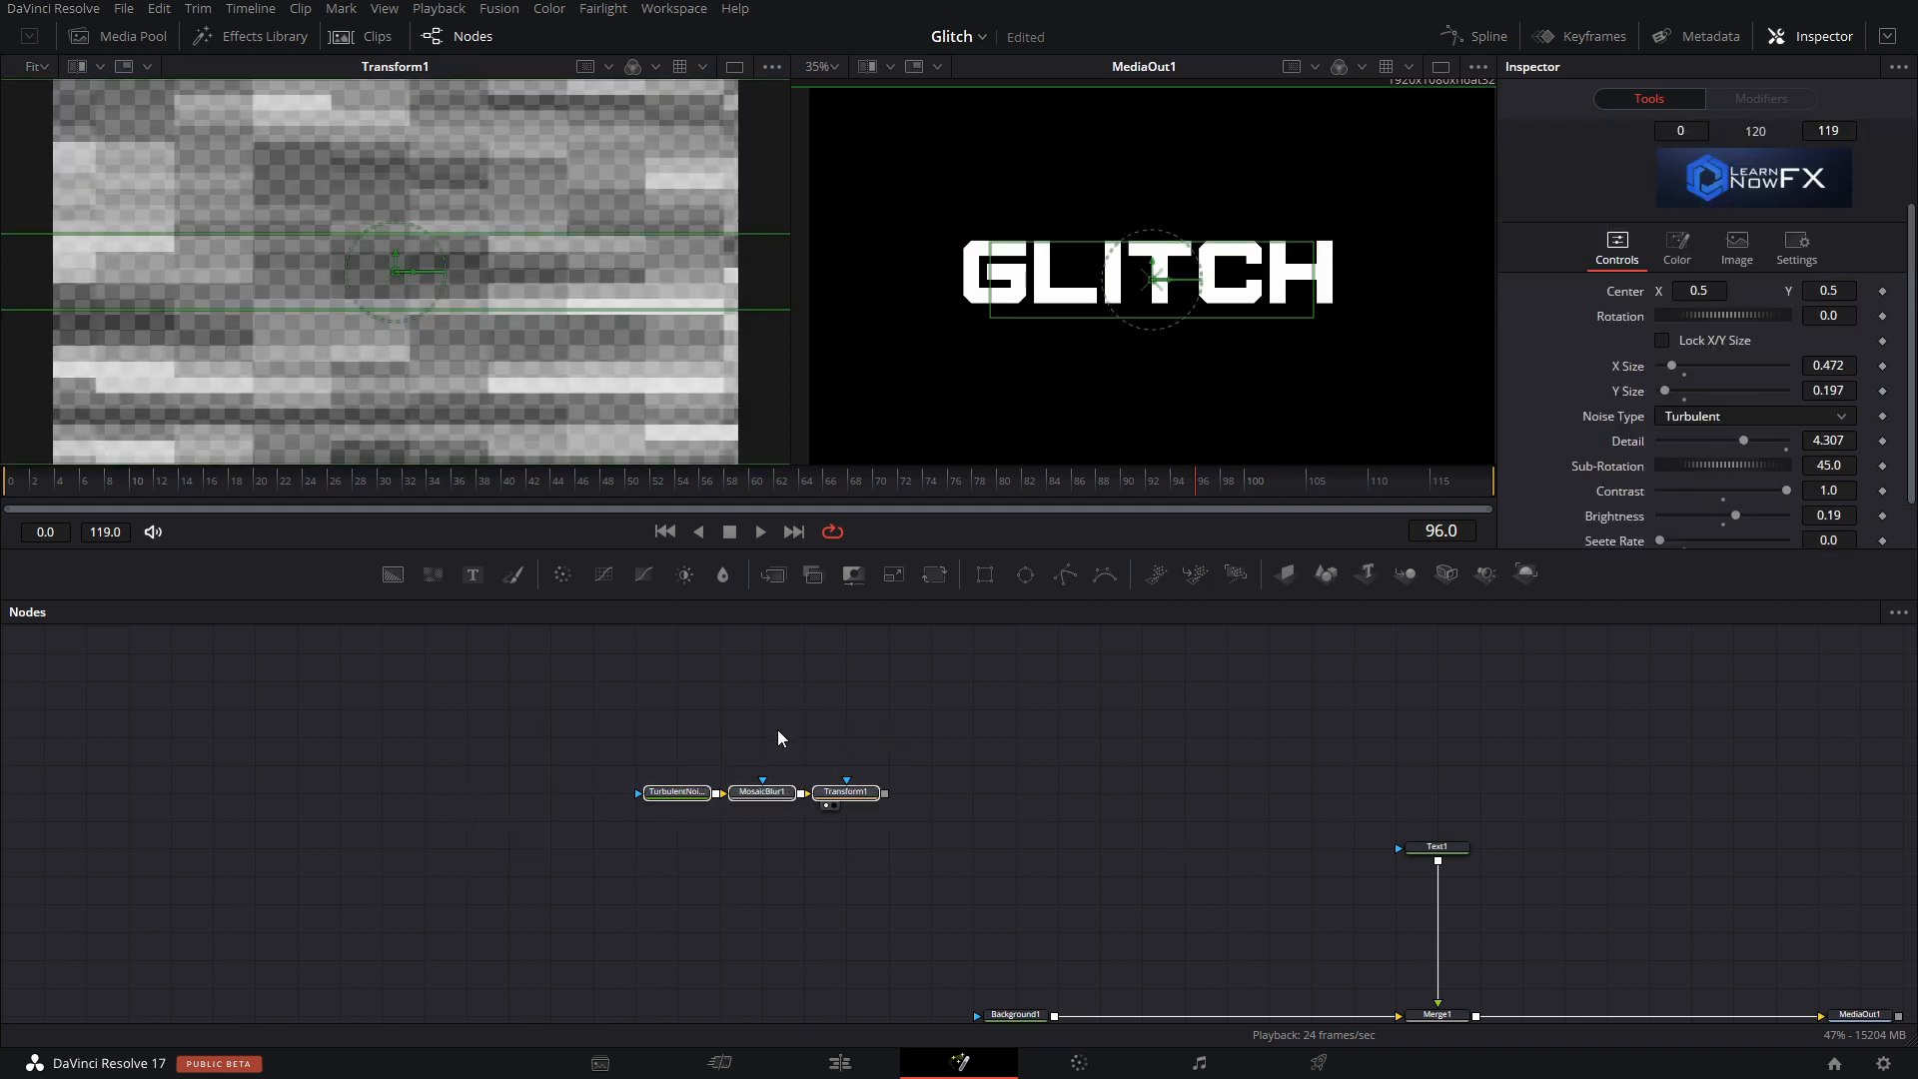
{"action": "left_click", "coordinate": [807, 738]}
{"action": "key", "text": "ctrl+v"}
{"action": "left_click_drag", "start_coordinate": [820, 743], "coordinate": [885, 793]}
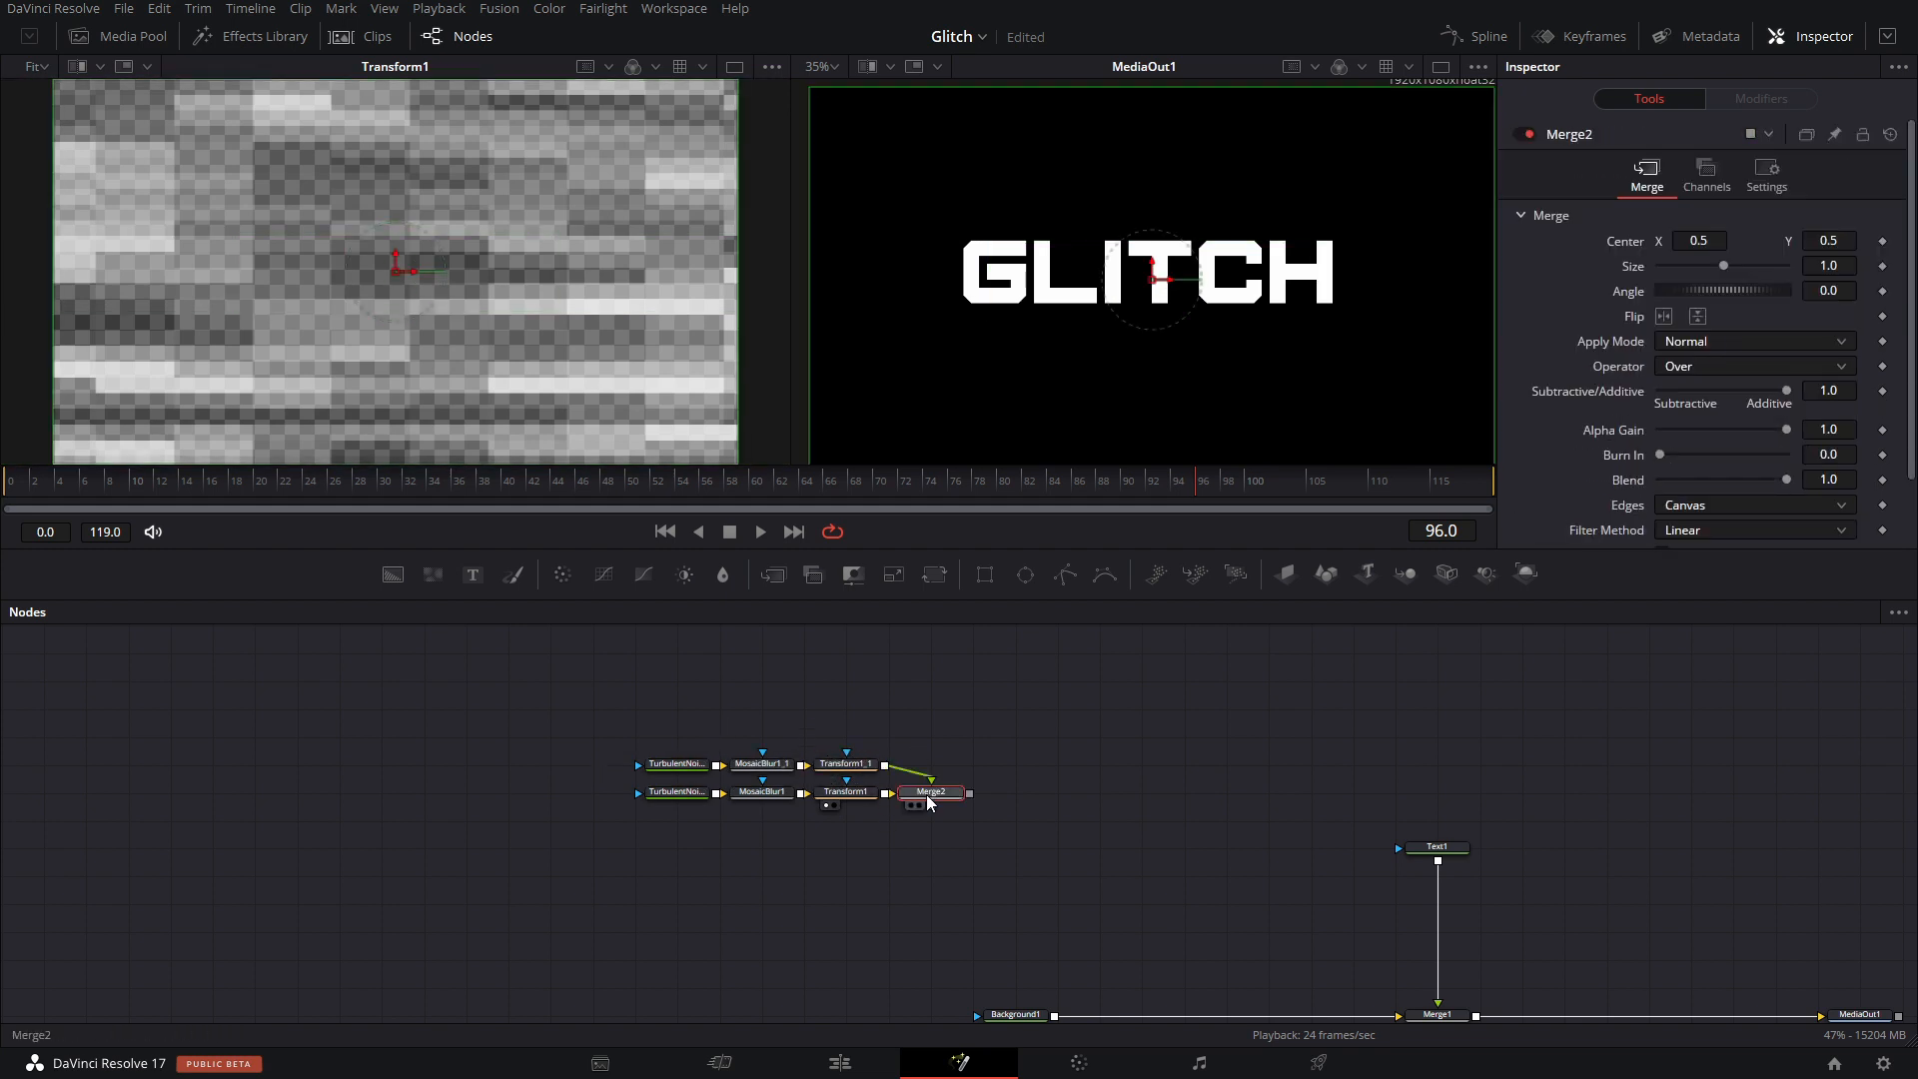
{"action": "key", "text": "1"}
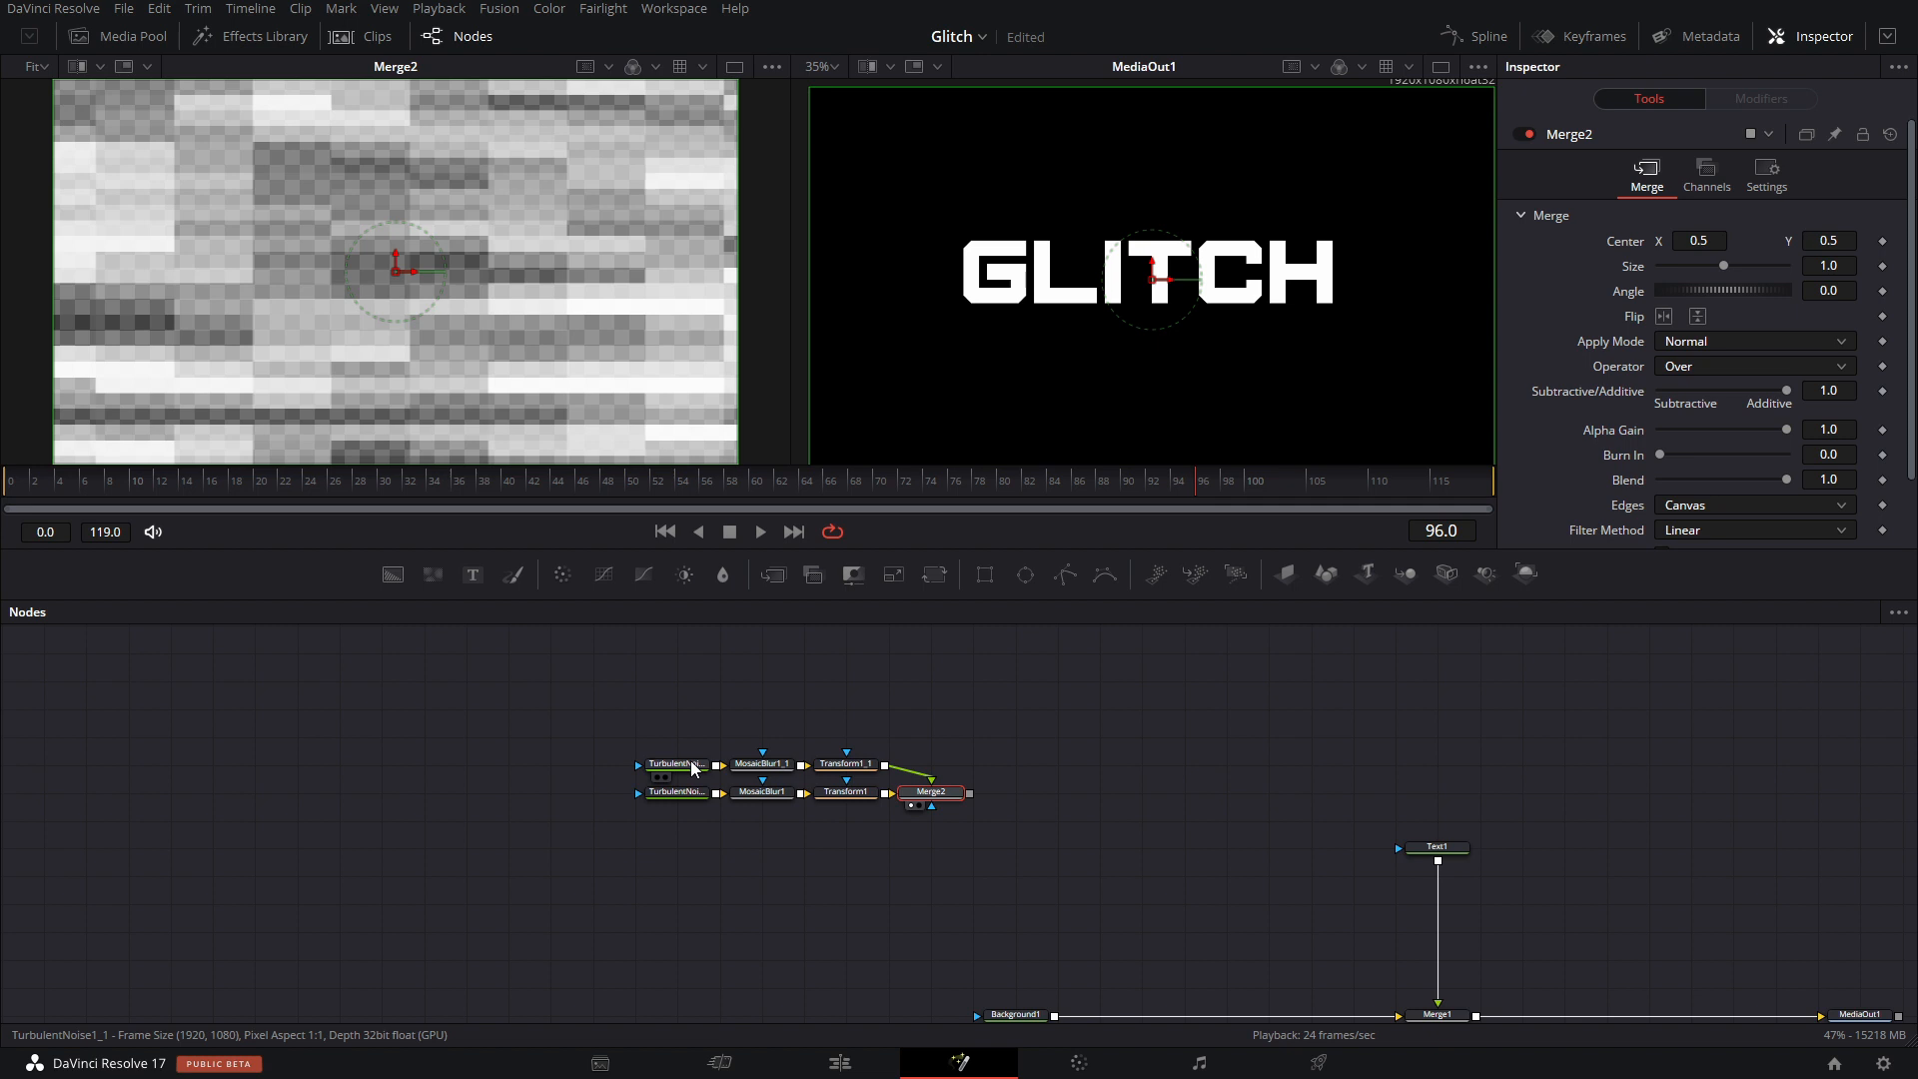
Set the copied Turbulent Noise's Seethe to 6.0.
{"action": "left_click", "coordinate": [692, 768]}
{"action": "left_click", "coordinate": [1849, 504]}
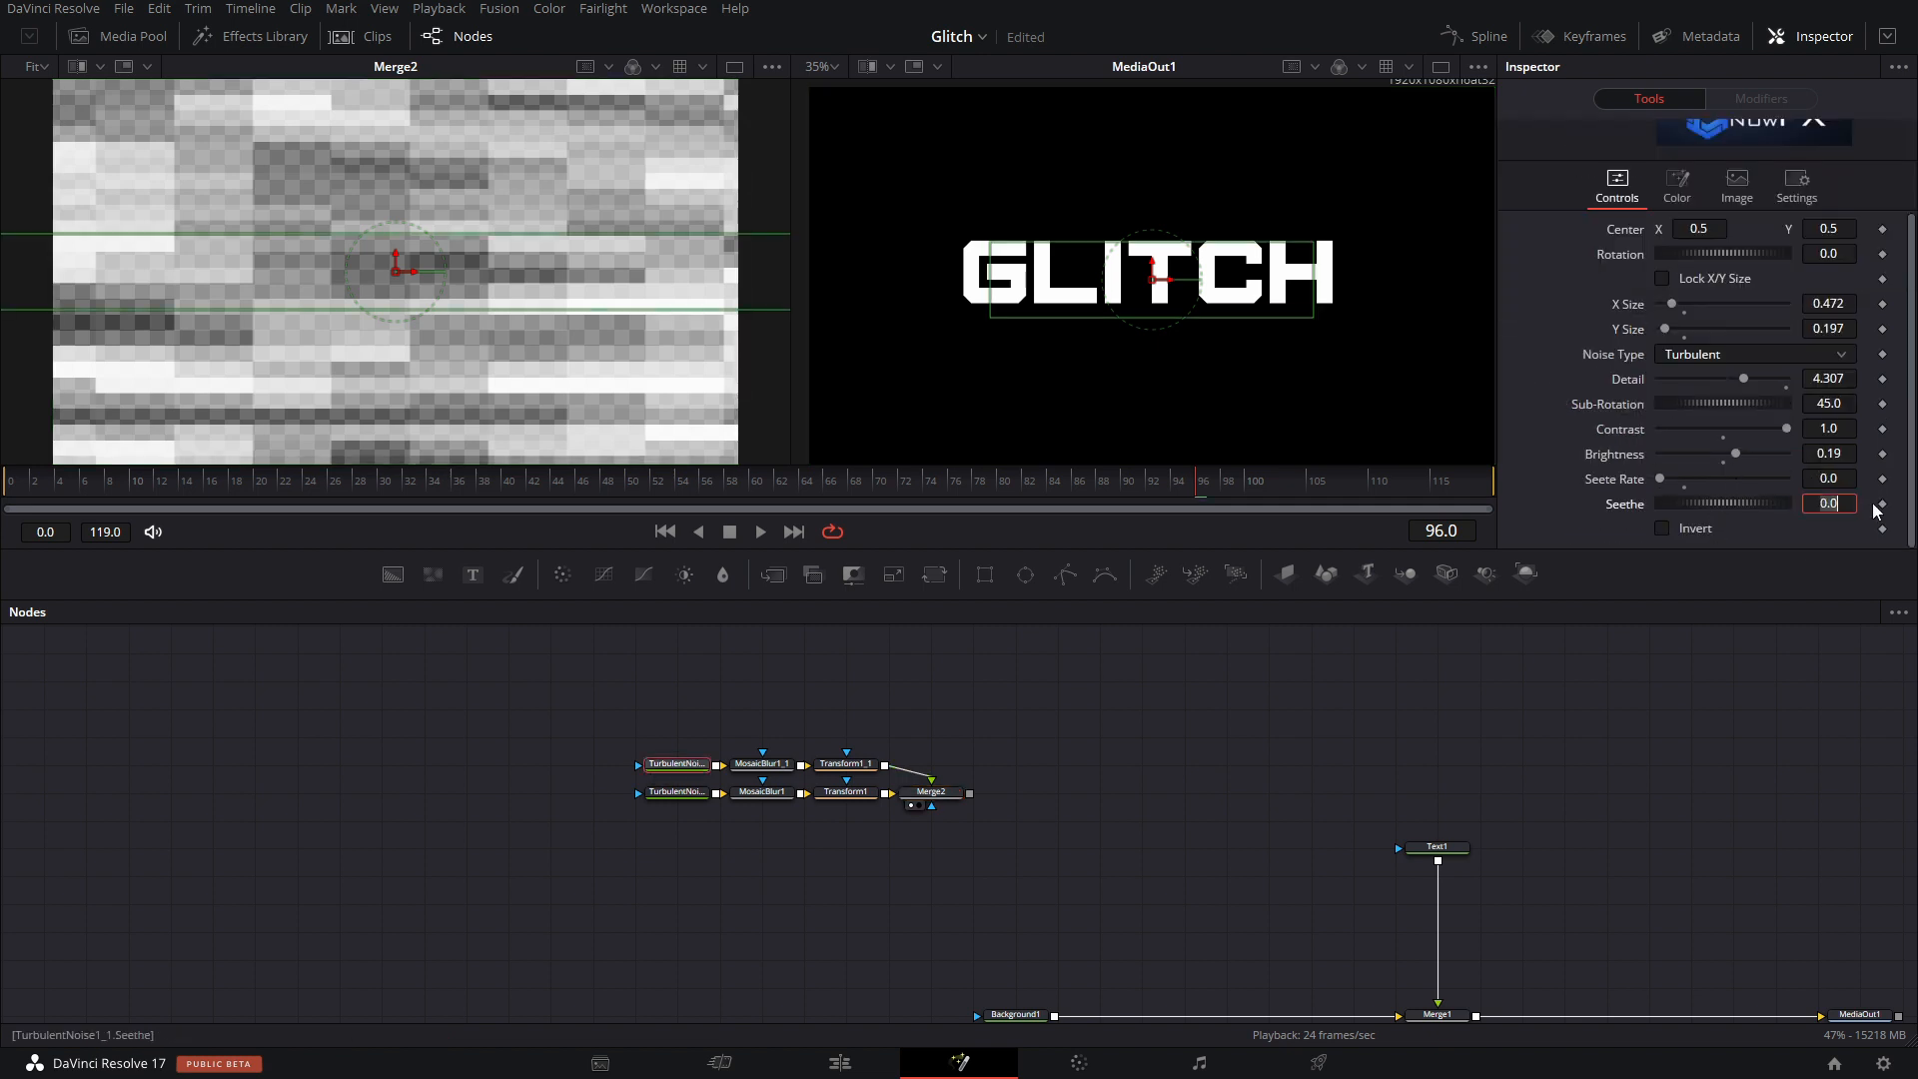
{"action": "type", "text": "6"}
{"action": "key", "text": "Return"}
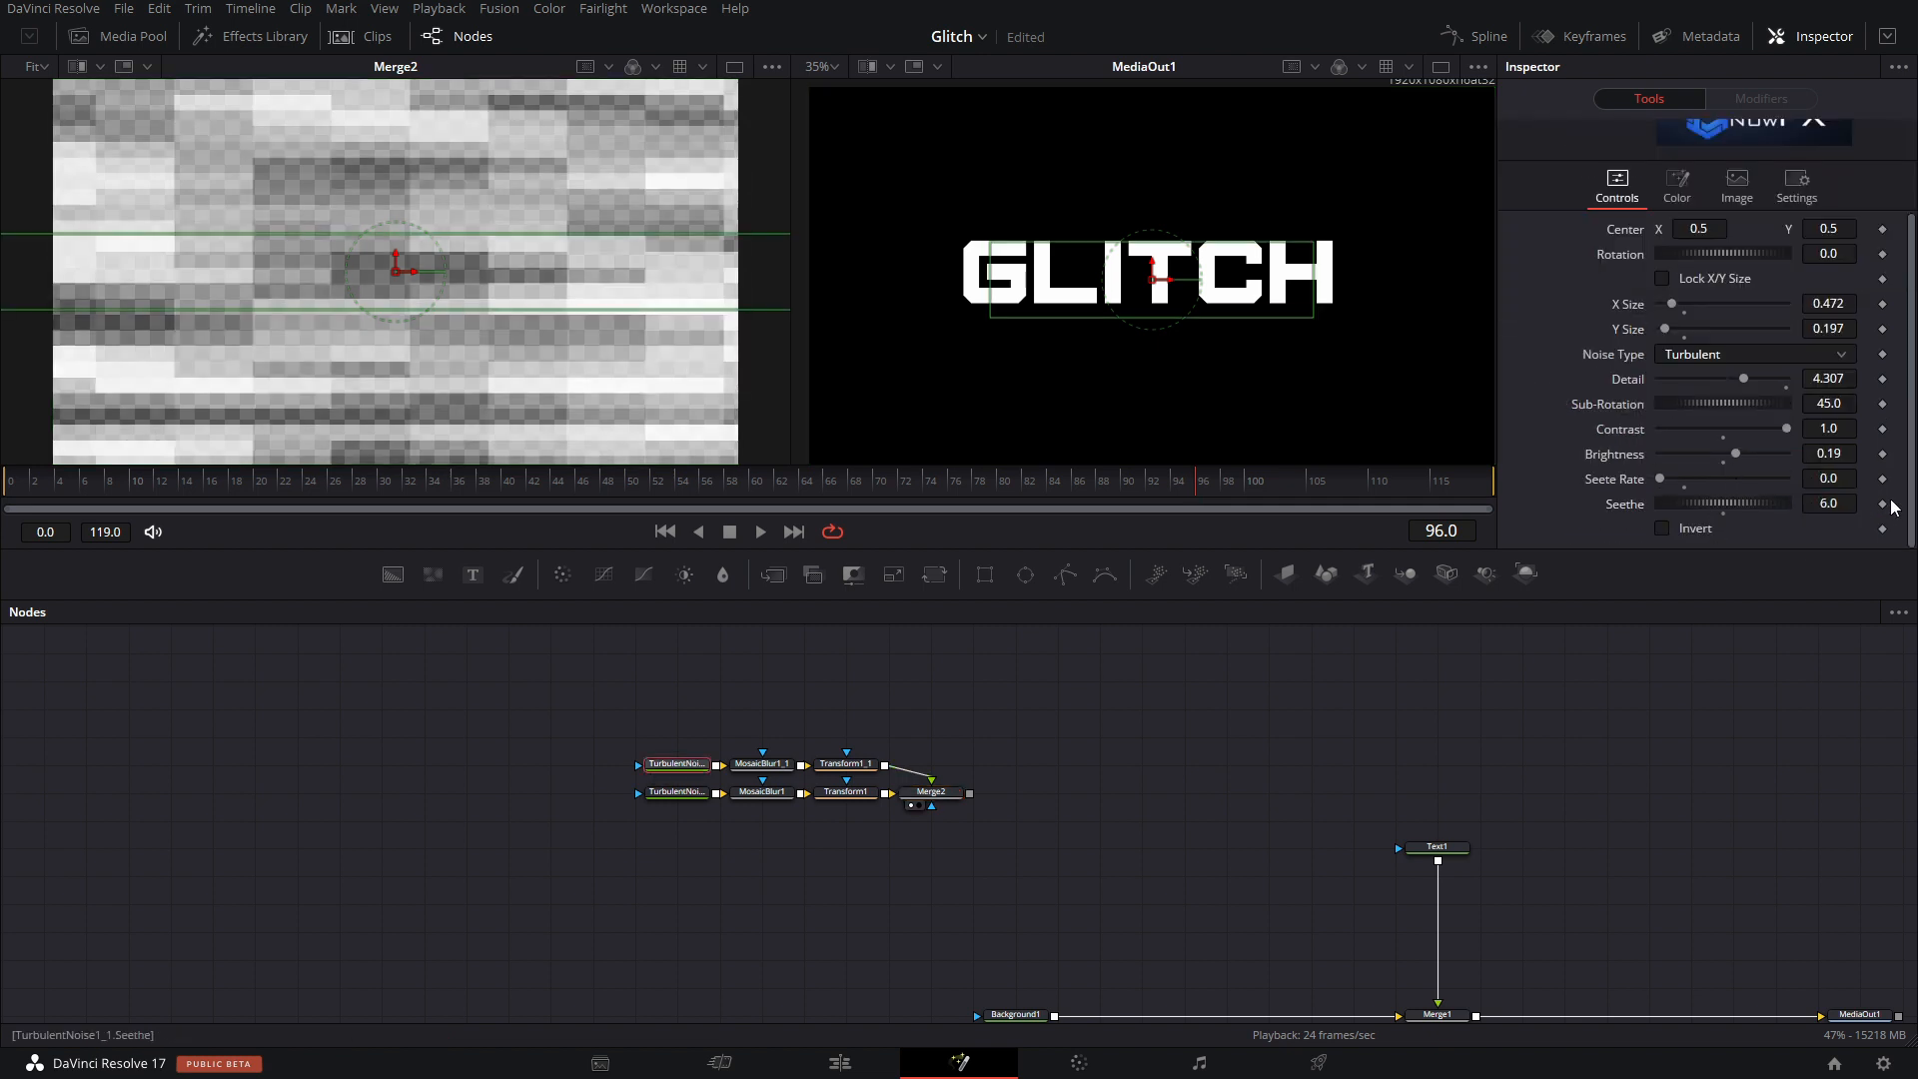
Shift the copied Transform's center to about X 0.564, Y 0.482, and save the project after previewing it.
{"action": "left_click", "coordinate": [845, 764]}
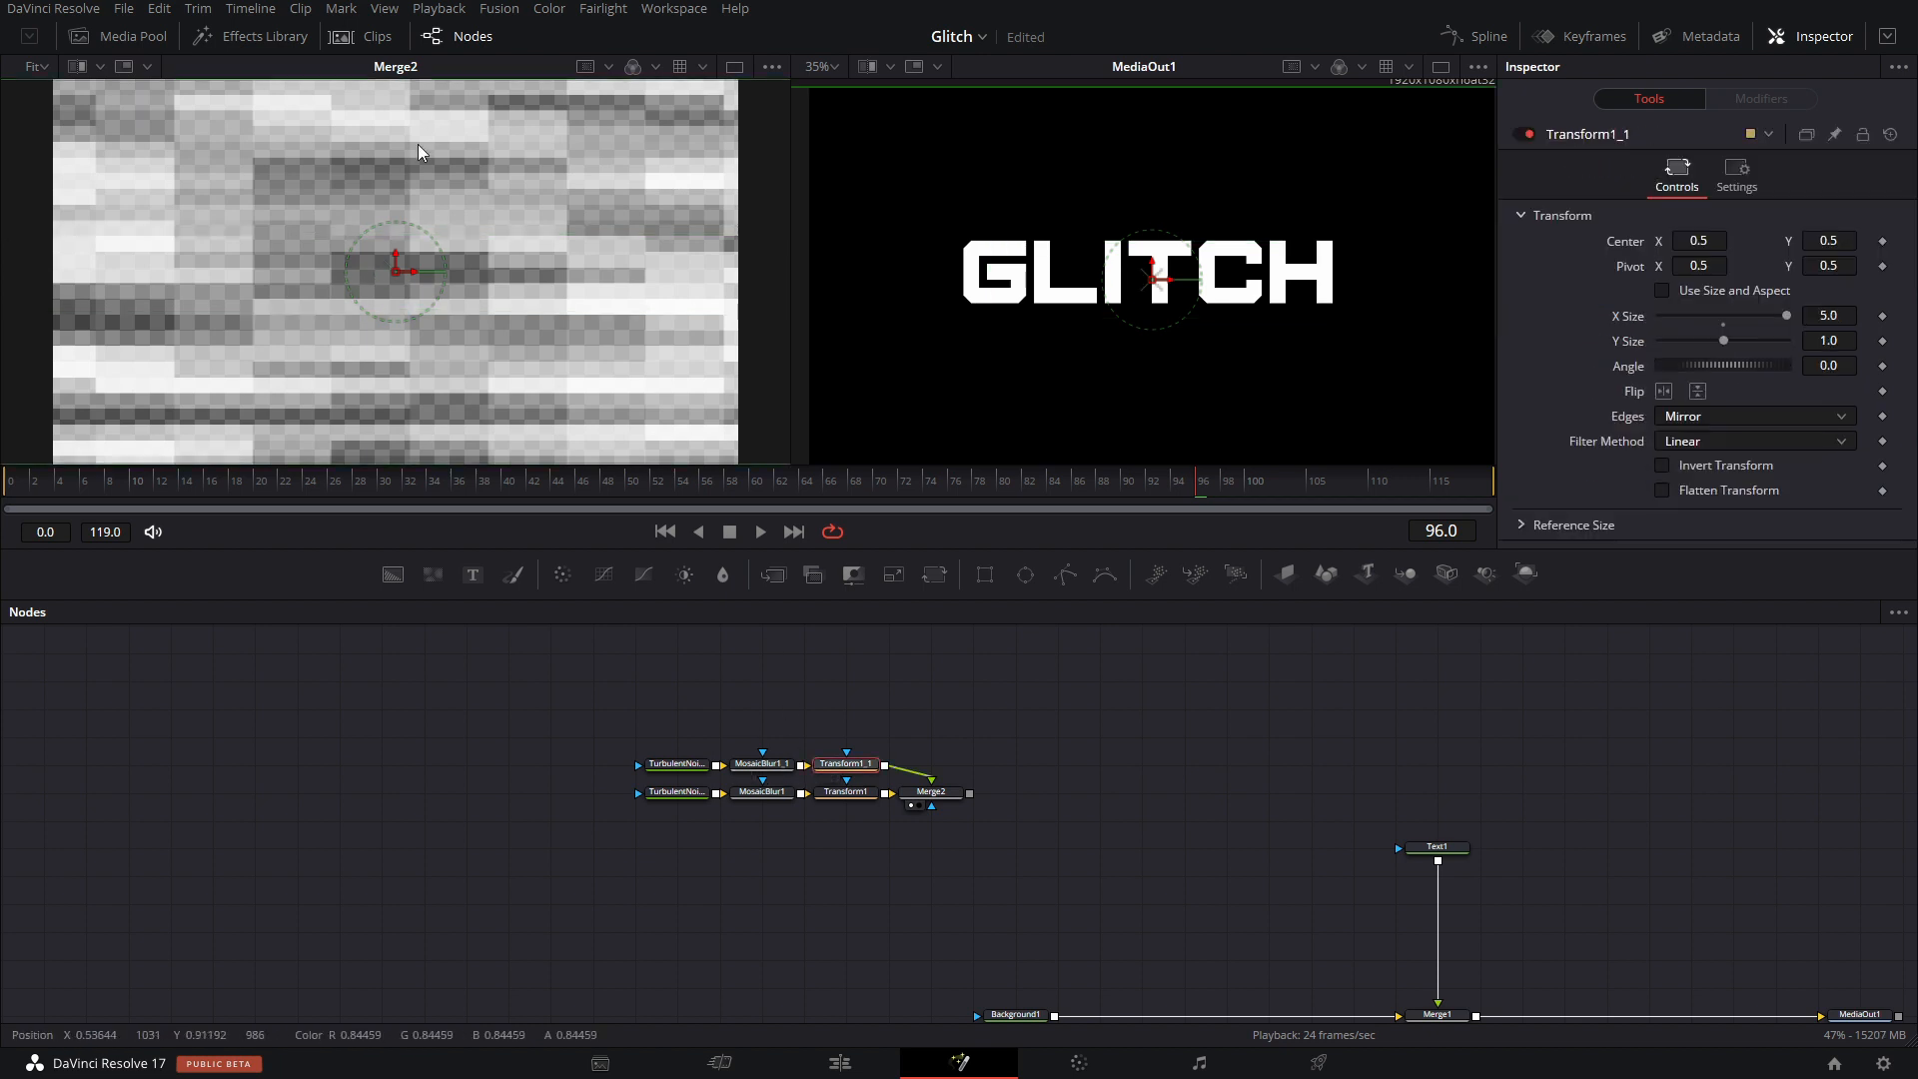
{"action": "left_click_drag", "start_coordinate": [397, 271], "coordinate": [446, 284]}
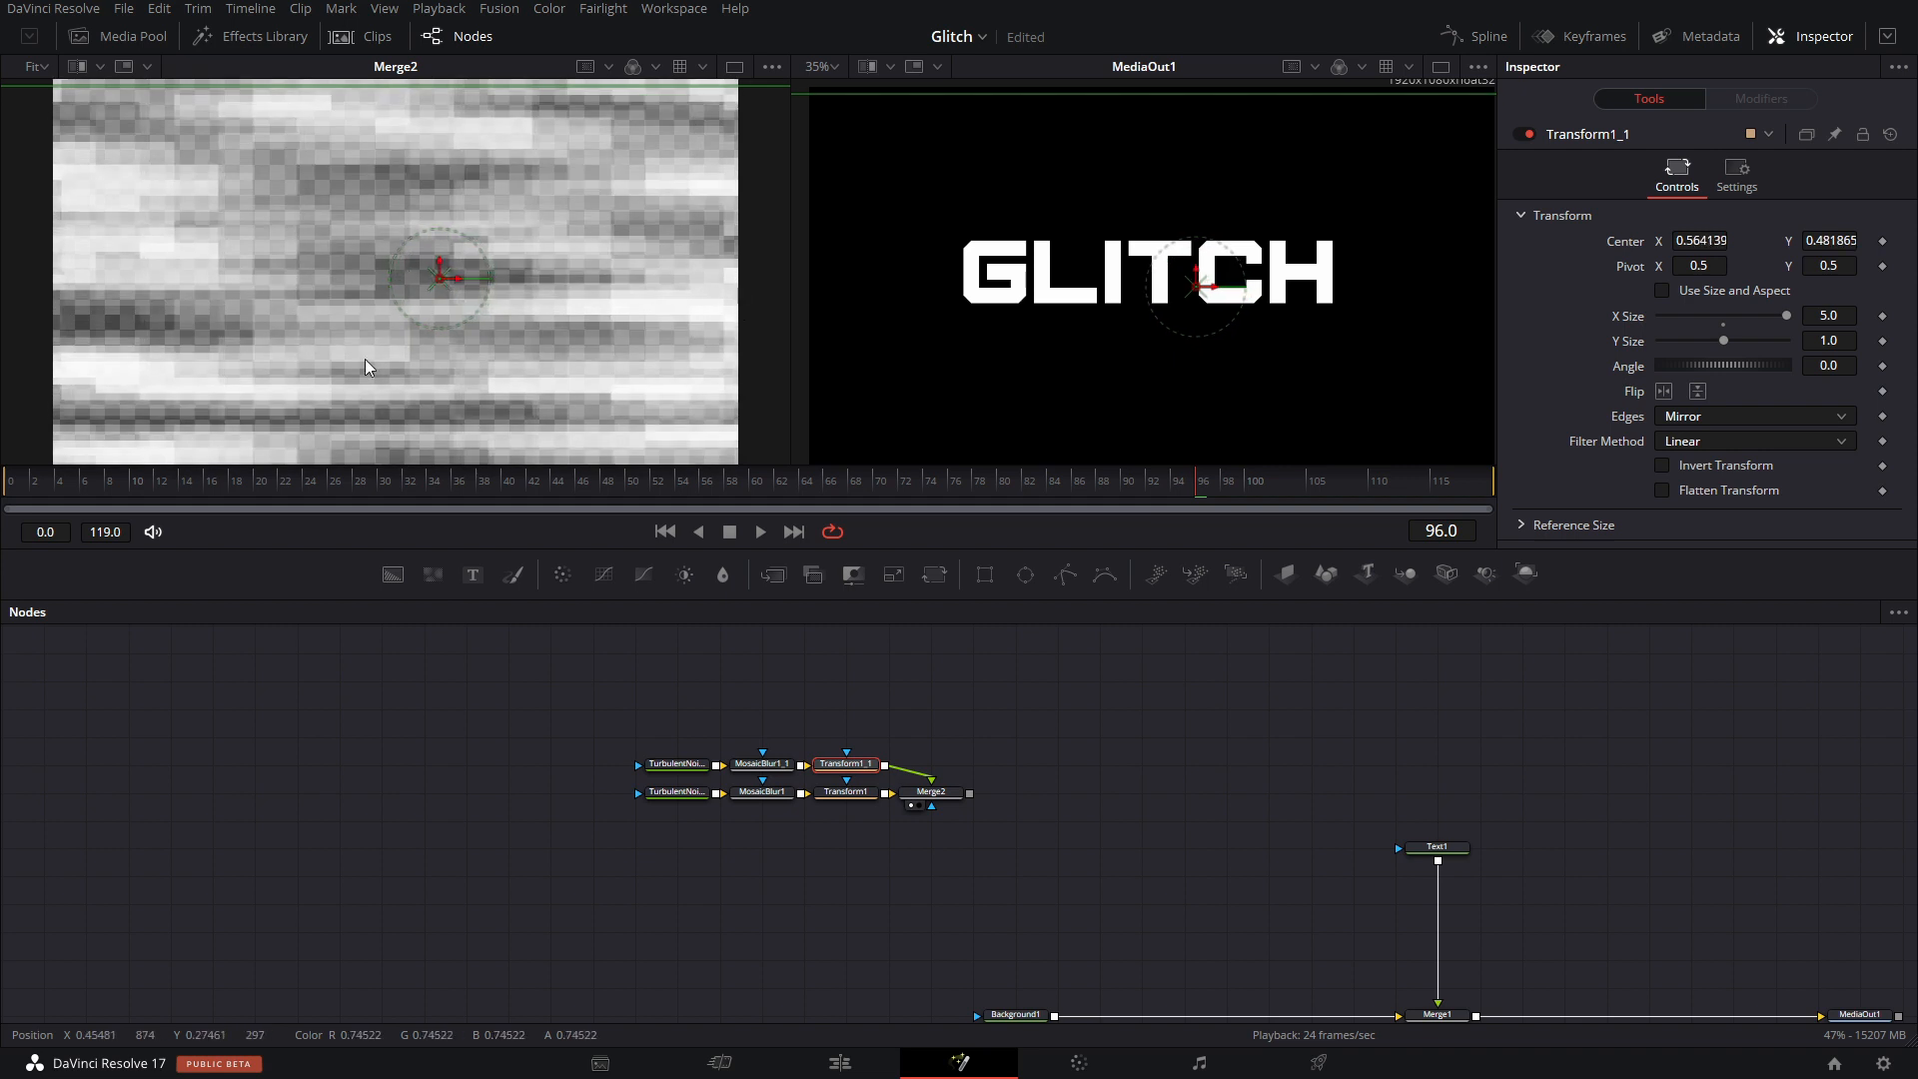
{"action": "left_click", "coordinate": [764, 424]}
{"action": "key", "text": "space"}
{"action": "key", "text": "space"}
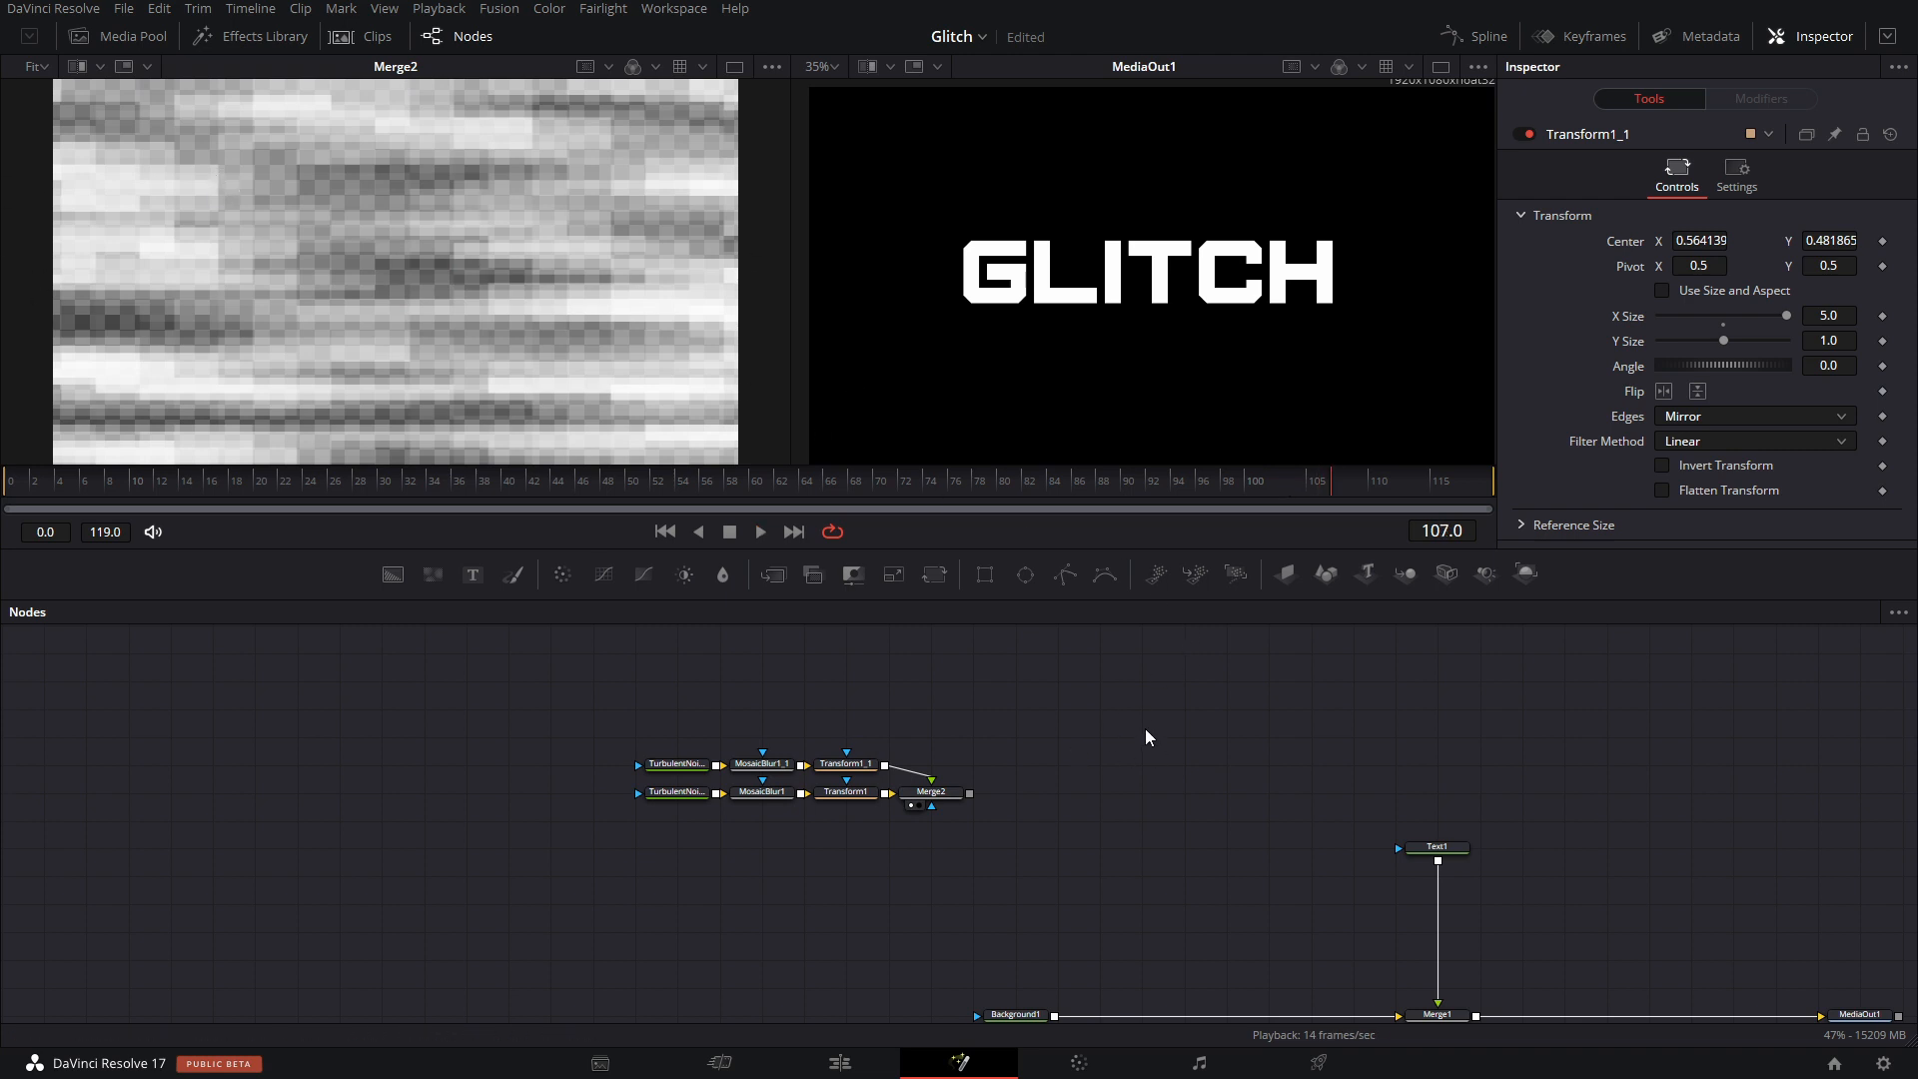
{"action": "key", "text": "ctrl+s"}
Insert a Displace node after the GLITCH text node and connect the merged noise to its foreground input.
{"action": "left_click_drag", "start_coordinate": [1054, 742], "coordinate": [1007, 747]}
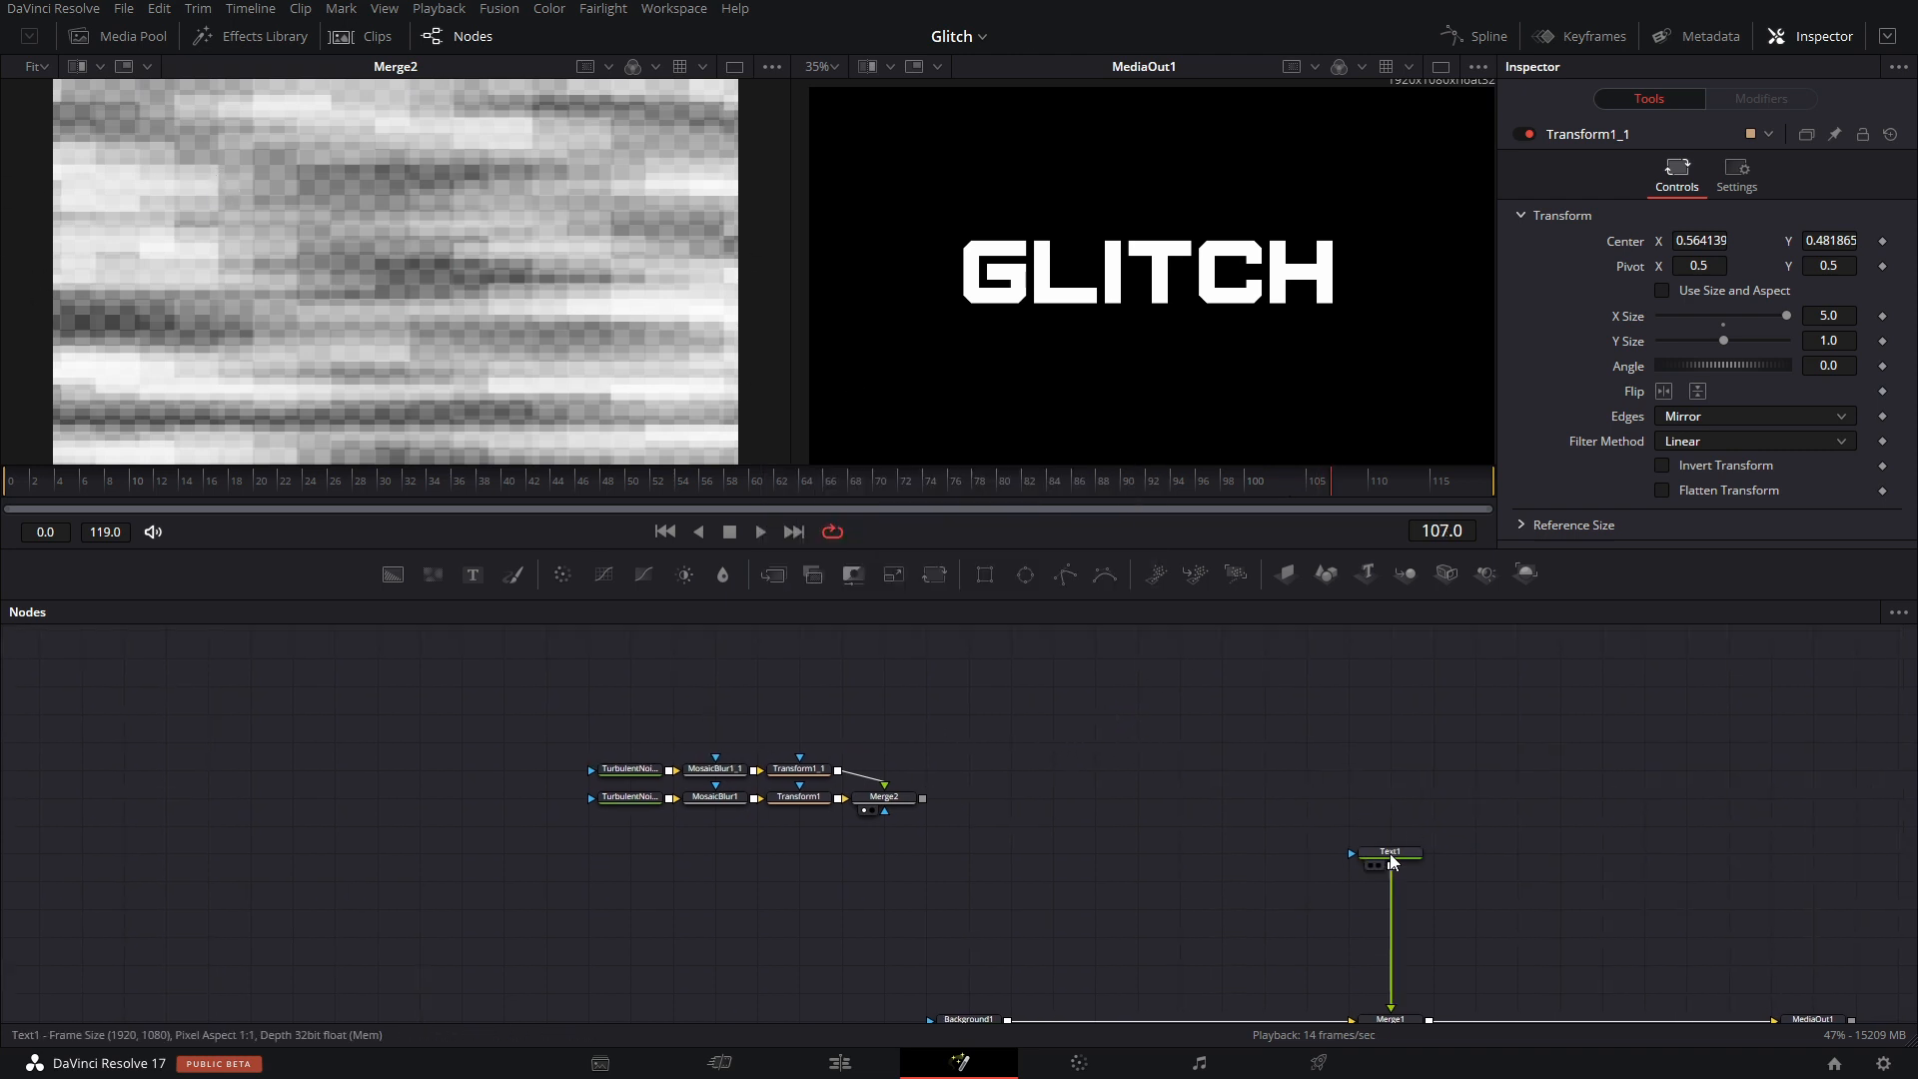
{"action": "left_click_drag", "start_coordinate": [1393, 861], "coordinate": [1382, 776]}
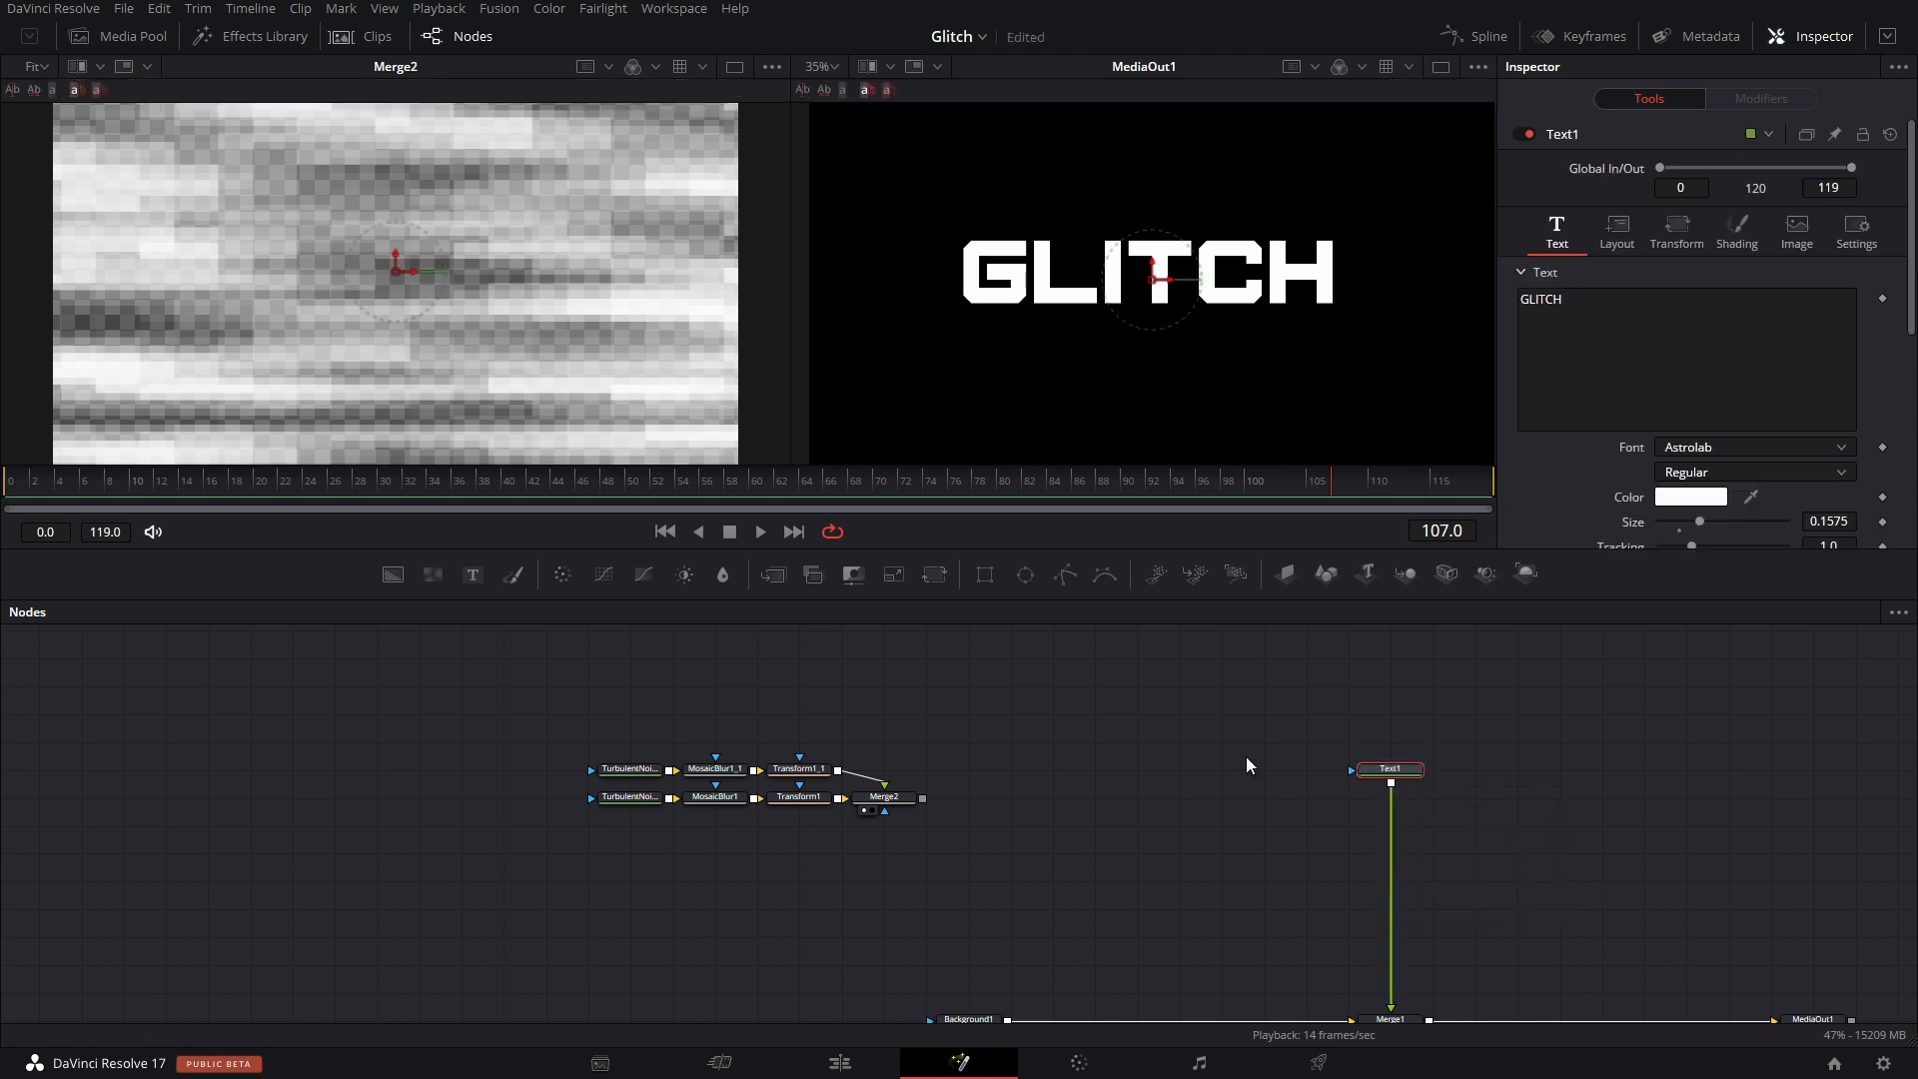
{"action": "key", "text": "shift+space"}
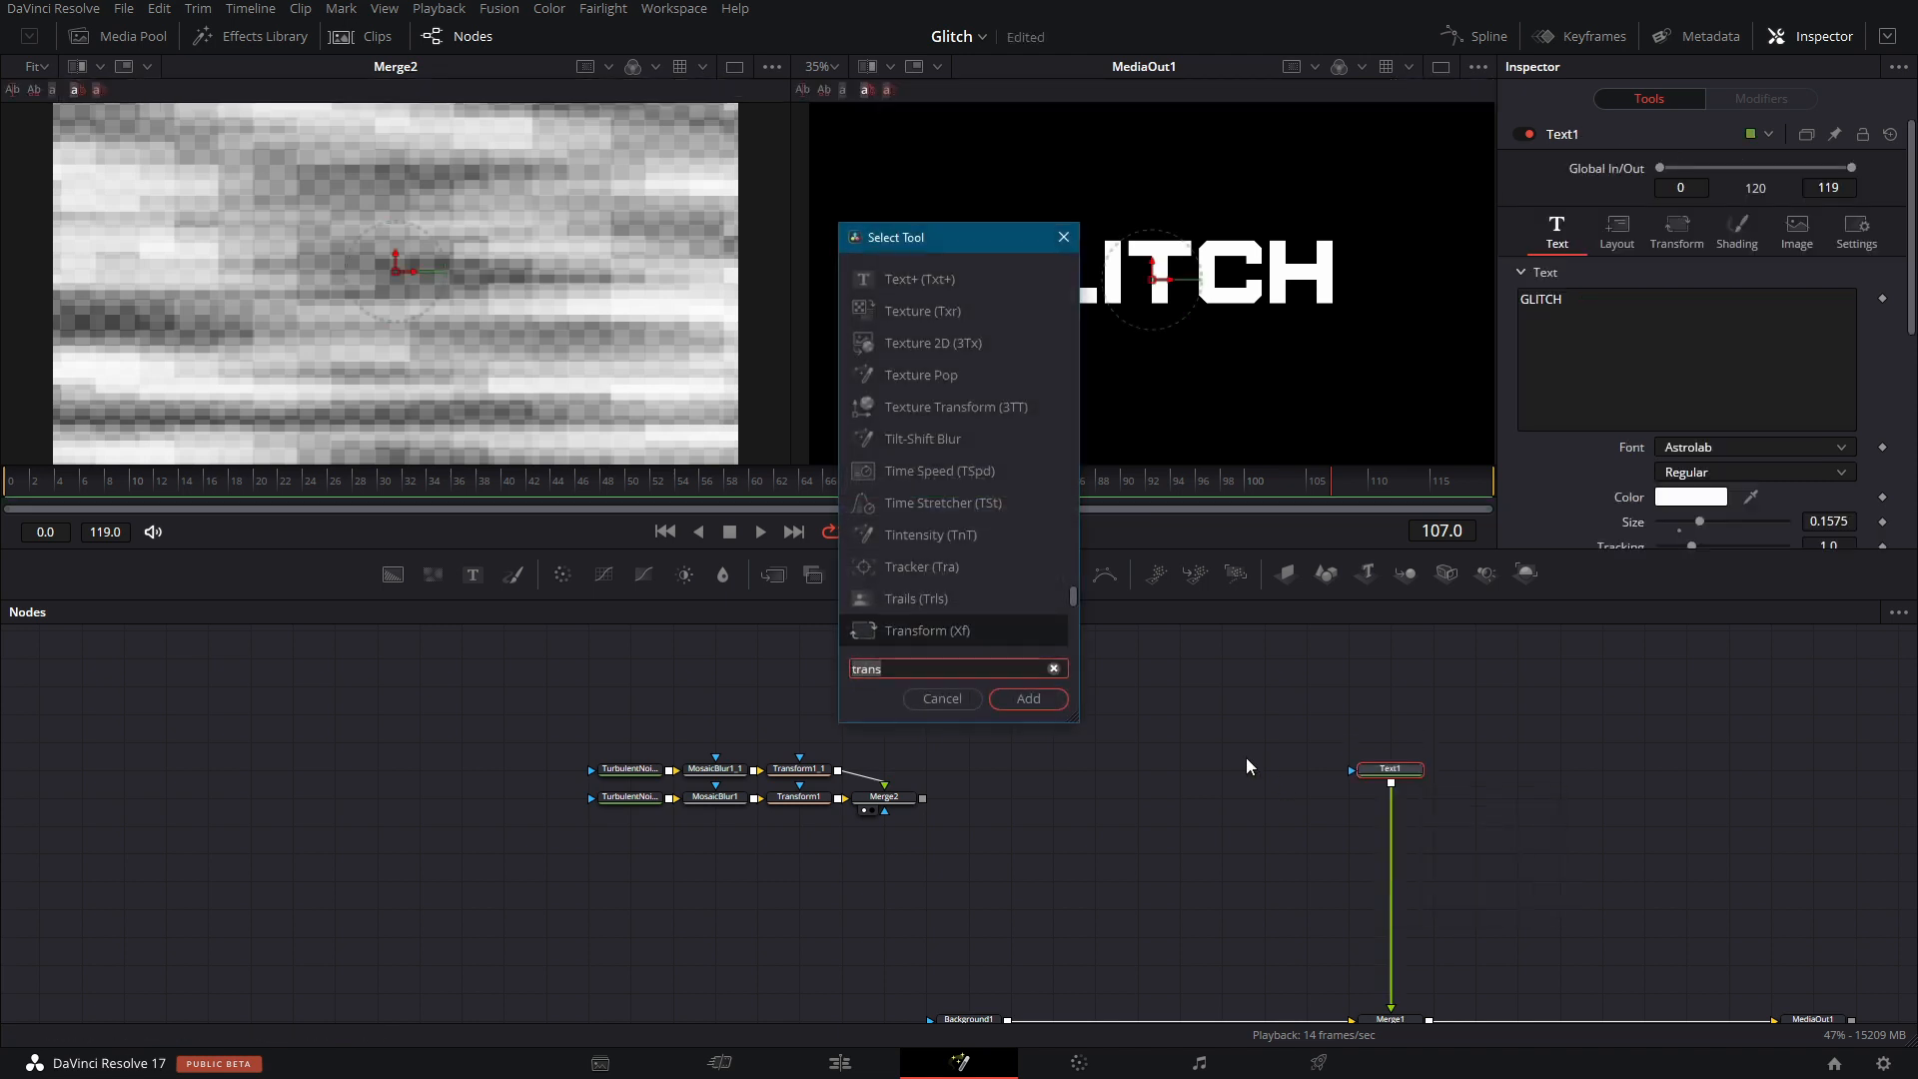
{"action": "type", "text": "diplace"}
{"action": "key", "text": "BackSpace"}
{"action": "key", "text": "BackSpace"}
{"action": "key", "text": "BackSpace"}
{"action": "key", "text": "BackSpace"}
{"action": "key", "text": "BackSpace"}
{"action": "type", "text": "spl"}
{"action": "key", "text": "Return"}
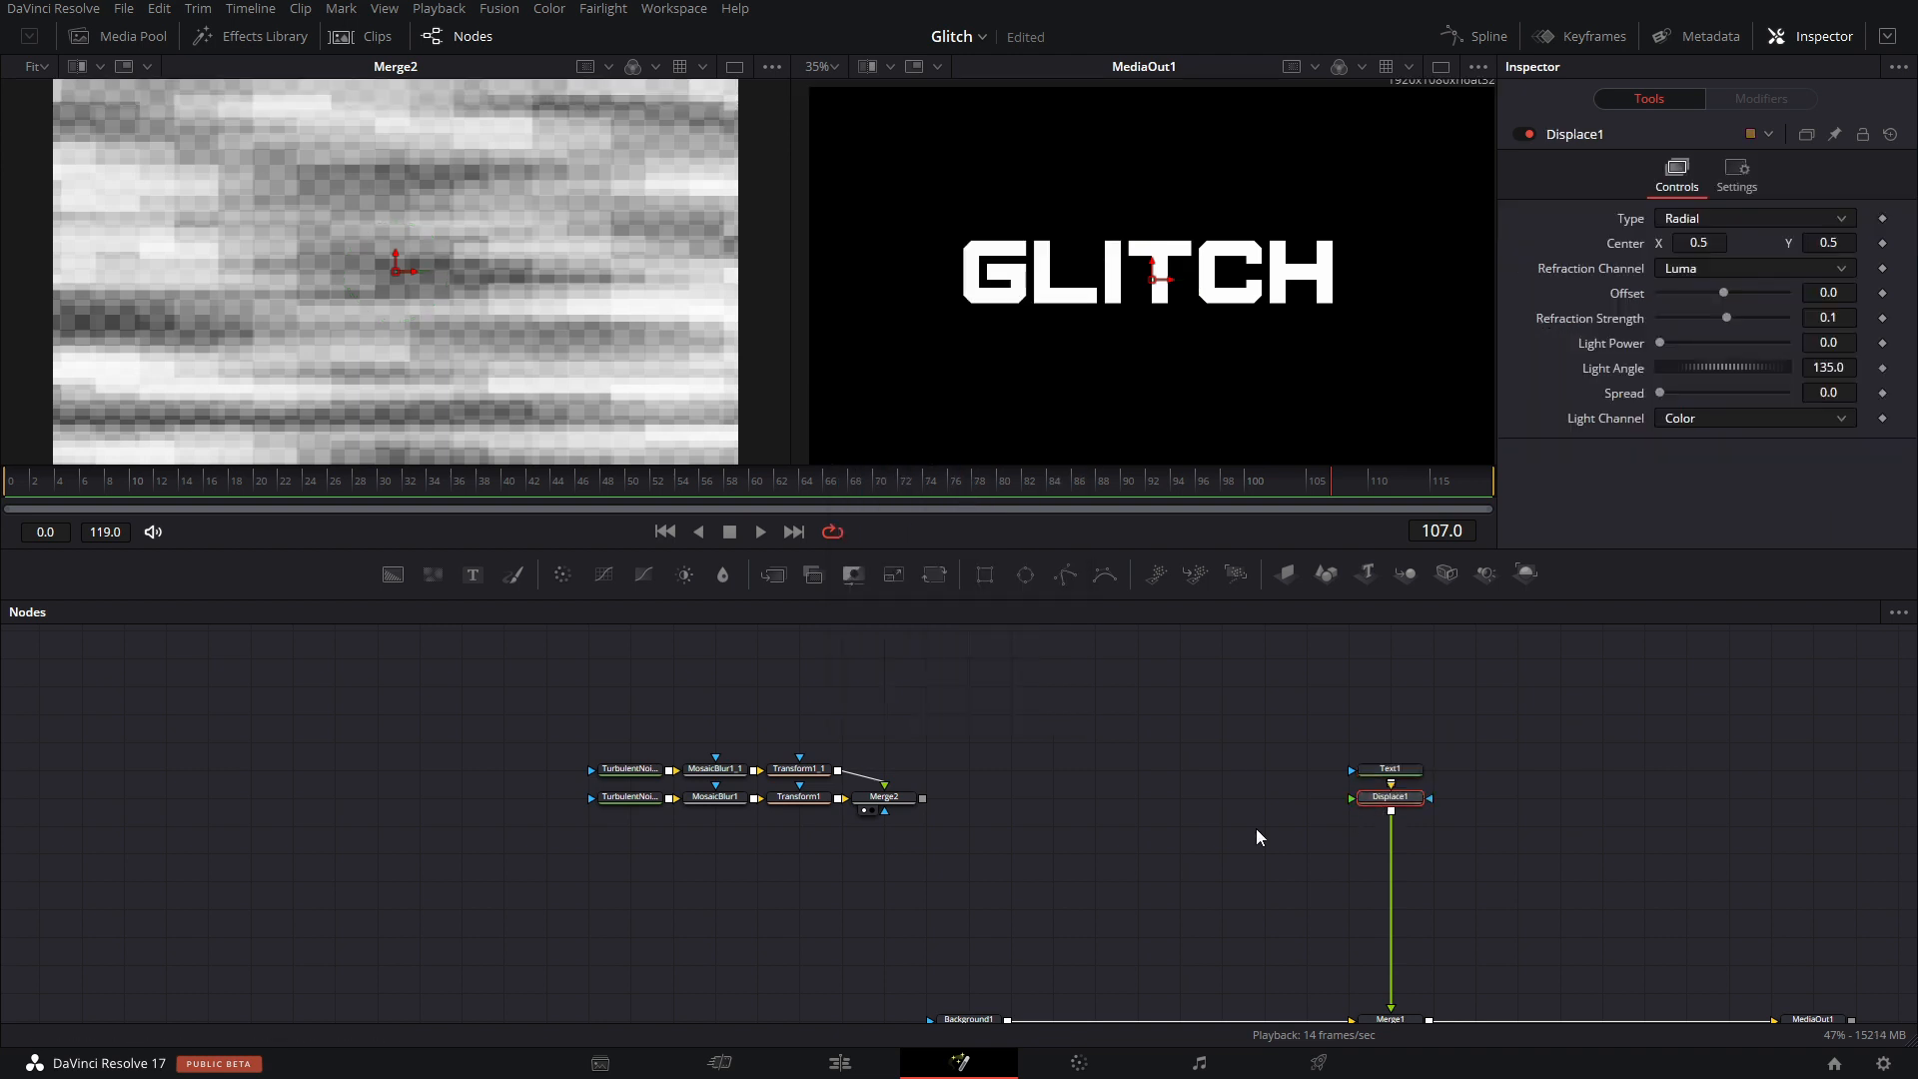
{"action": "left_click_drag", "start_coordinate": [927, 801], "coordinate": [1351, 798]}
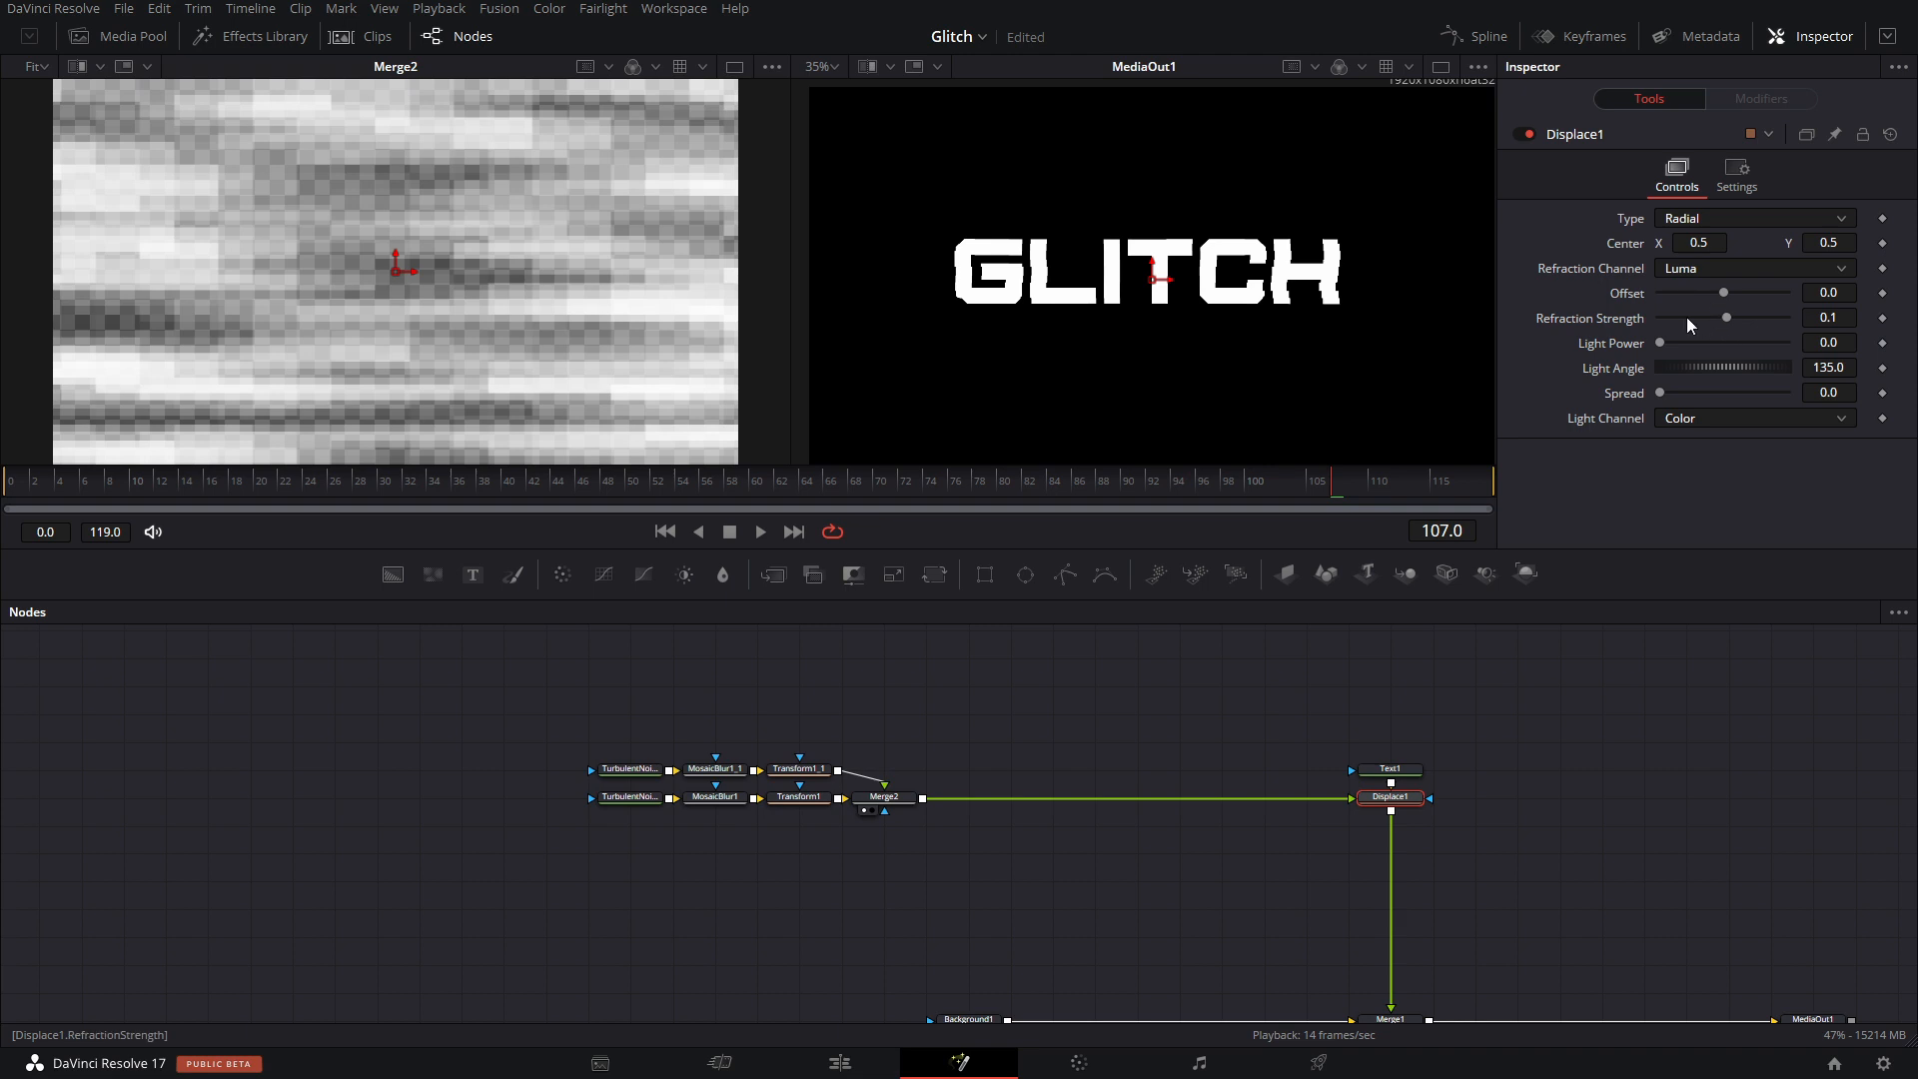
Switch the Displace type to X Y and set its X Refraction to -0.4.
{"action": "left_click", "coordinate": [1692, 219]}
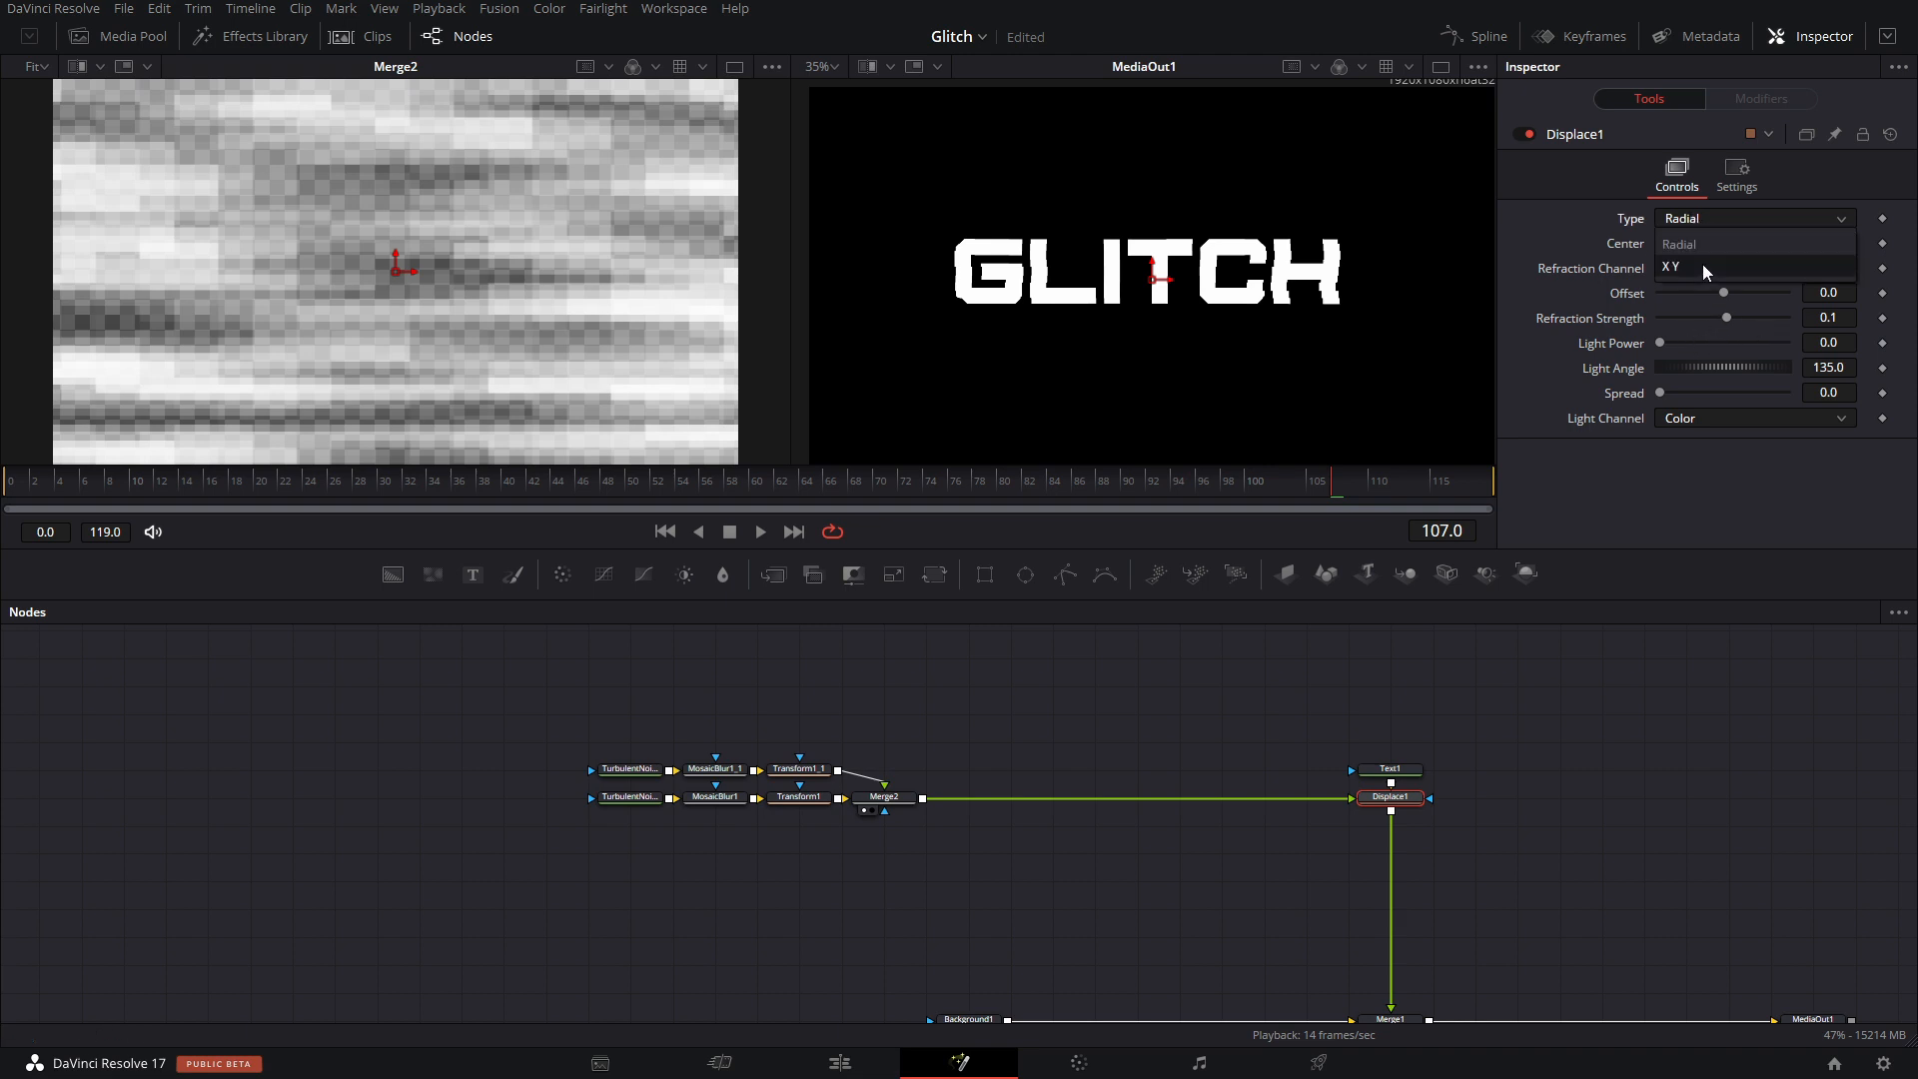
{"action": "left_click", "coordinate": [1701, 262]}
{"action": "left_click_drag", "start_coordinate": [1724, 289], "coordinate": [1771, 328]}
{"action": "key", "text": "ctrl+z"}
{"action": "double_click", "coordinate": [1837, 293]}
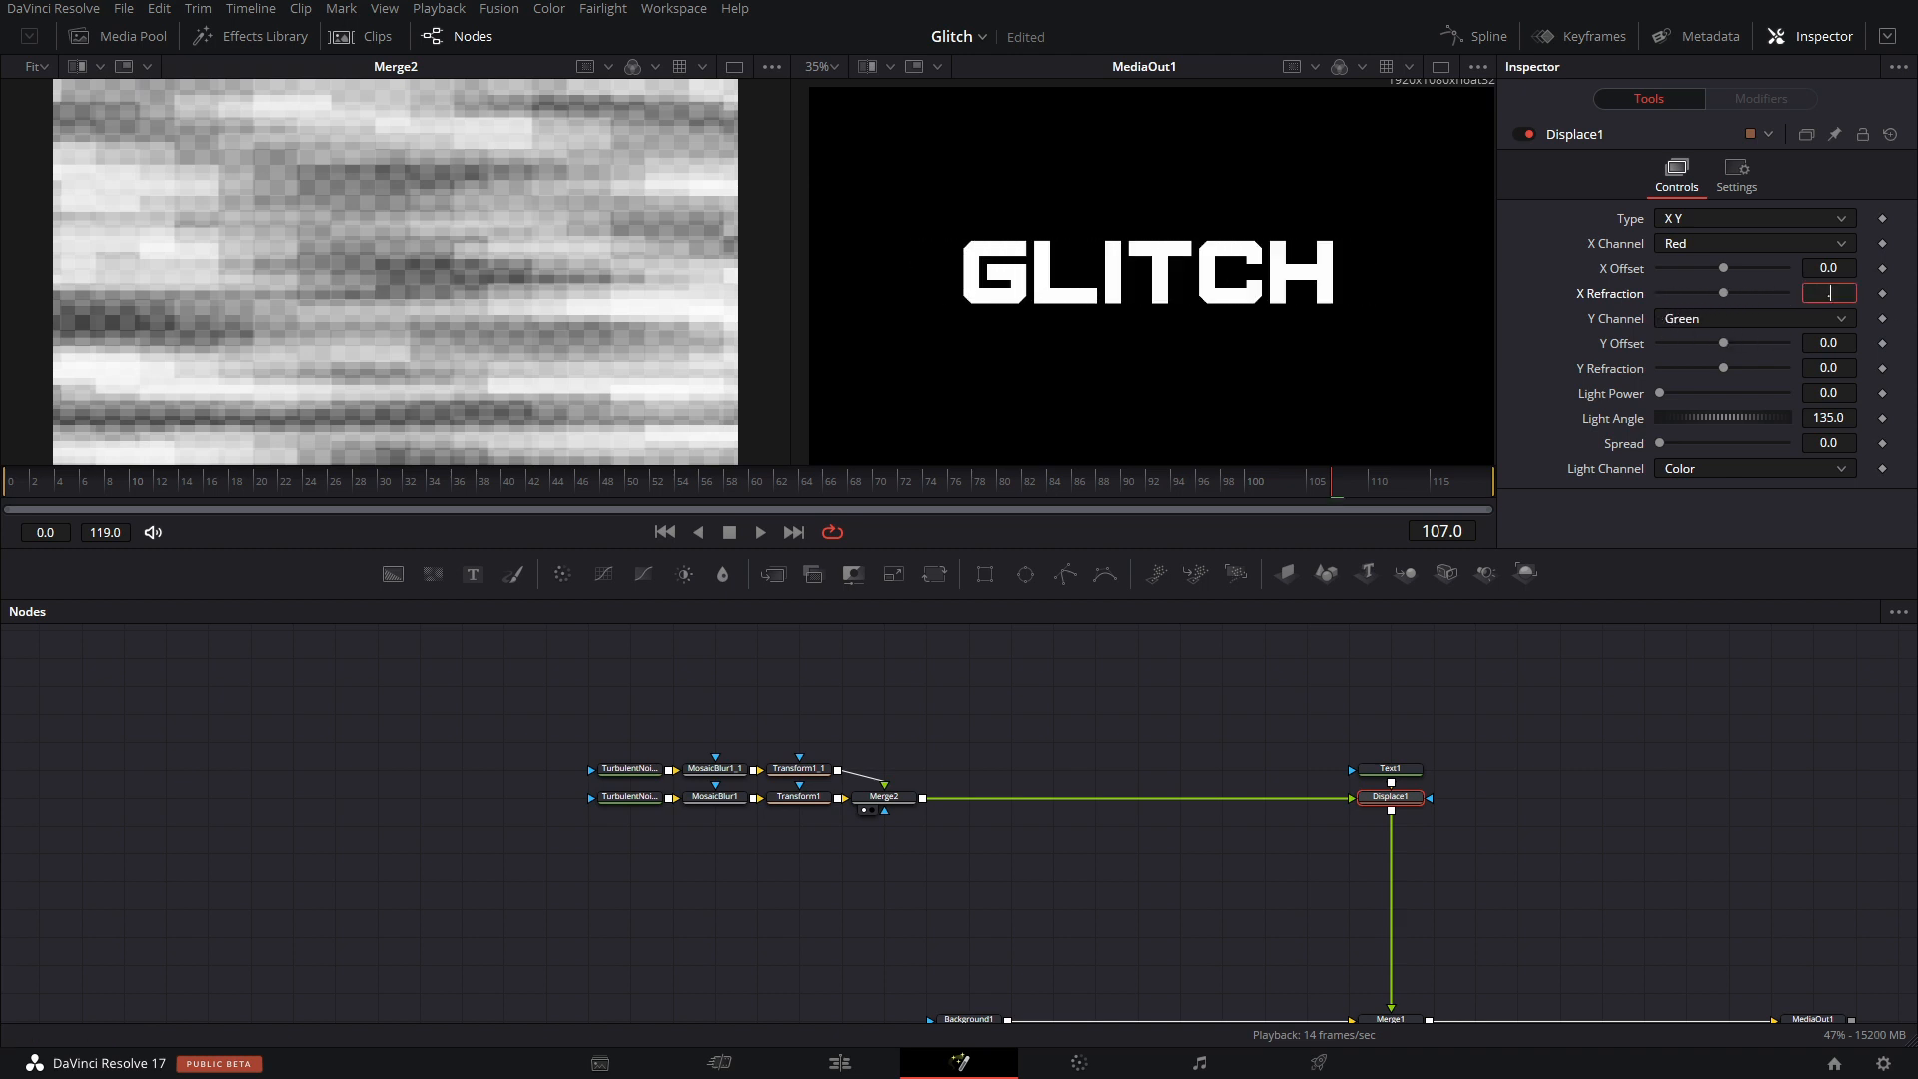
{"action": "key", "text": "Tab"}
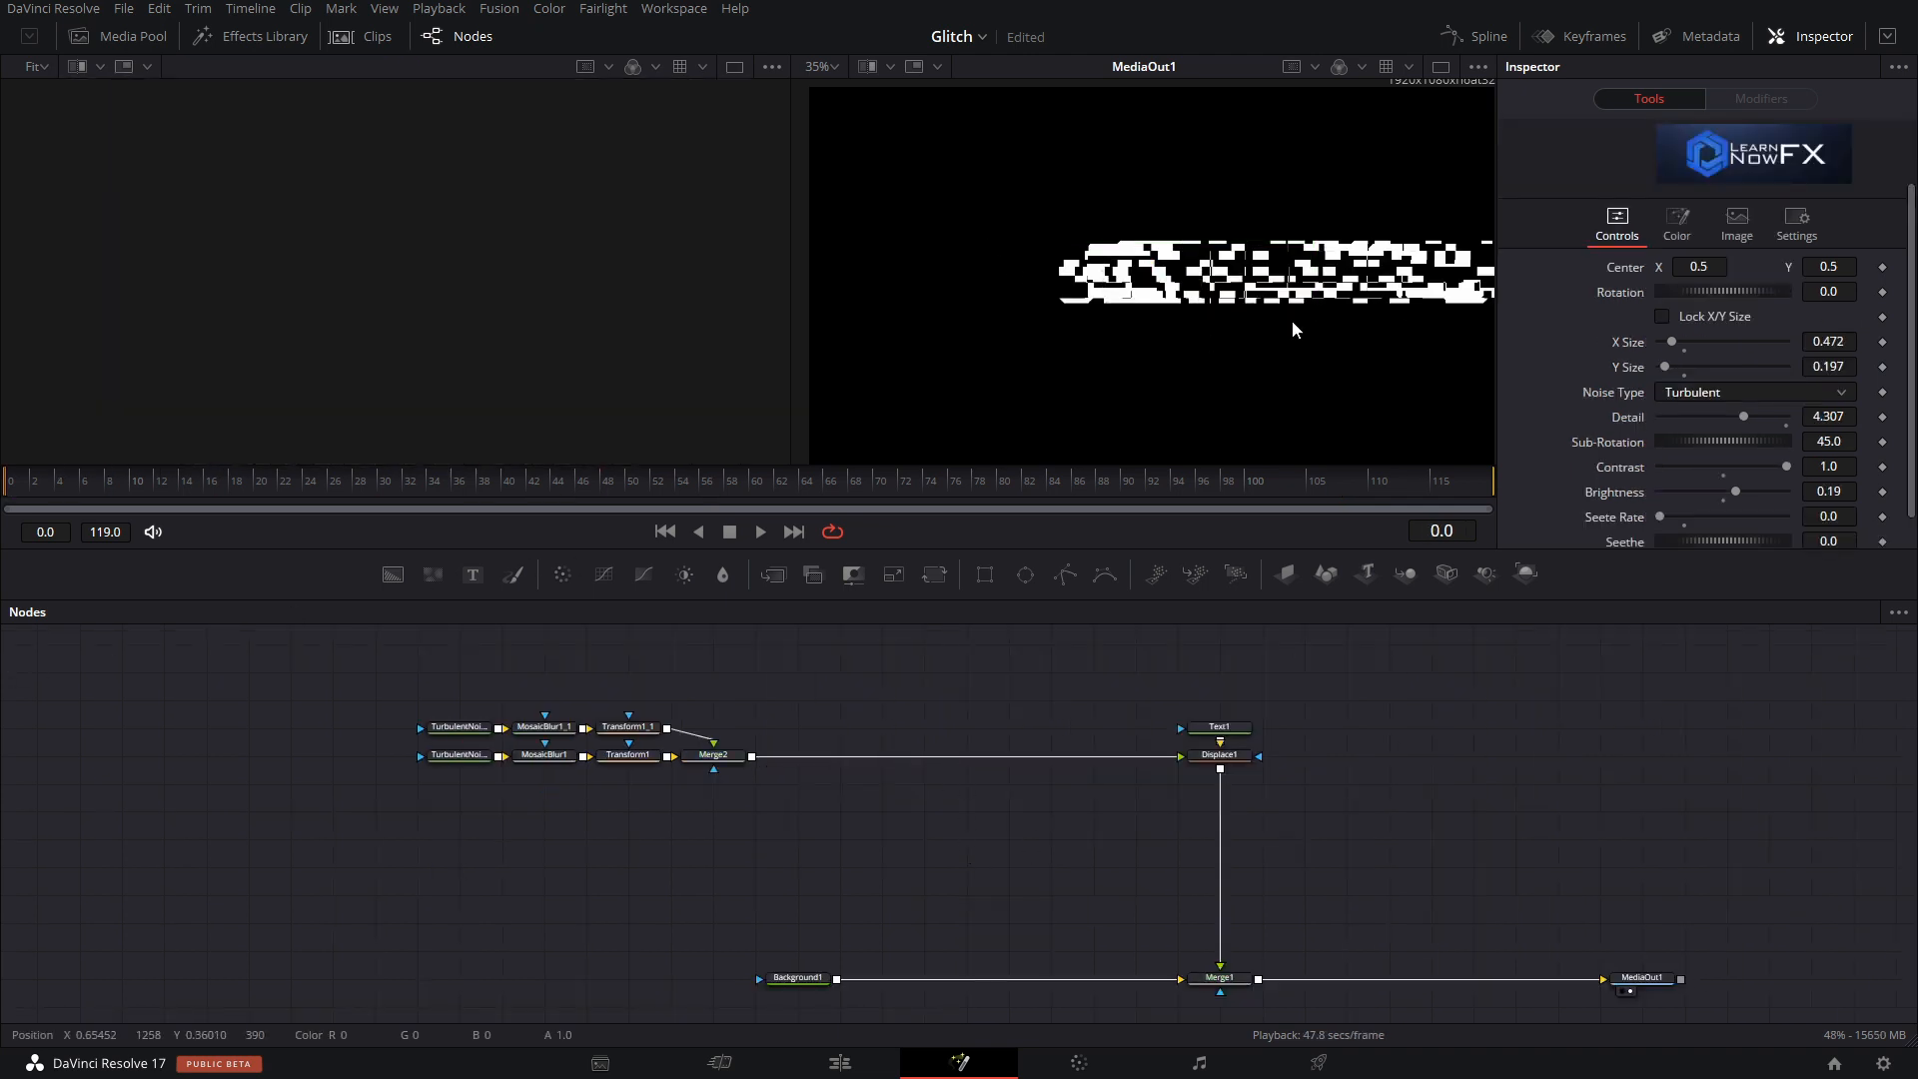
Set the brightness of both Turbulent Noise nodes to 0.0.
{"action": "left_click", "coordinate": [458, 754]}
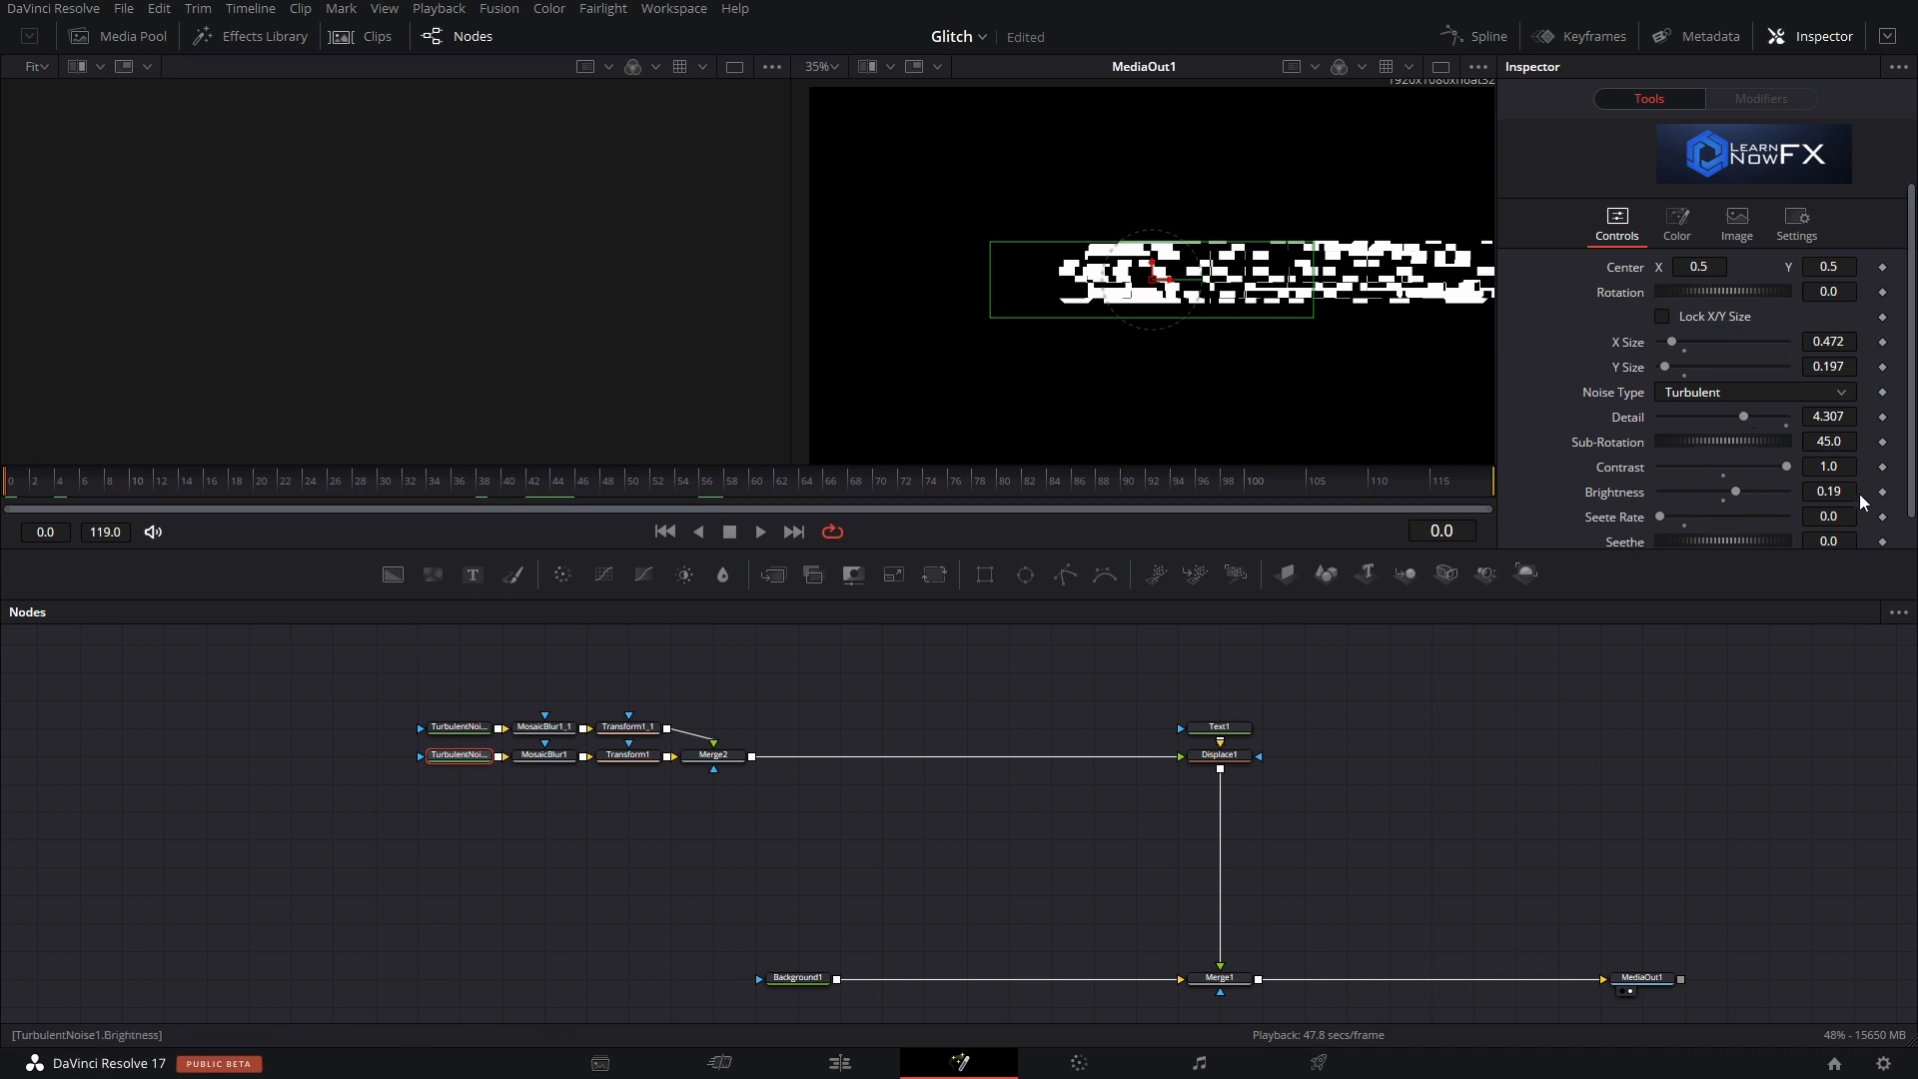
{"action": "type", "text": "0"}
{"action": "key", "text": "Tab"}
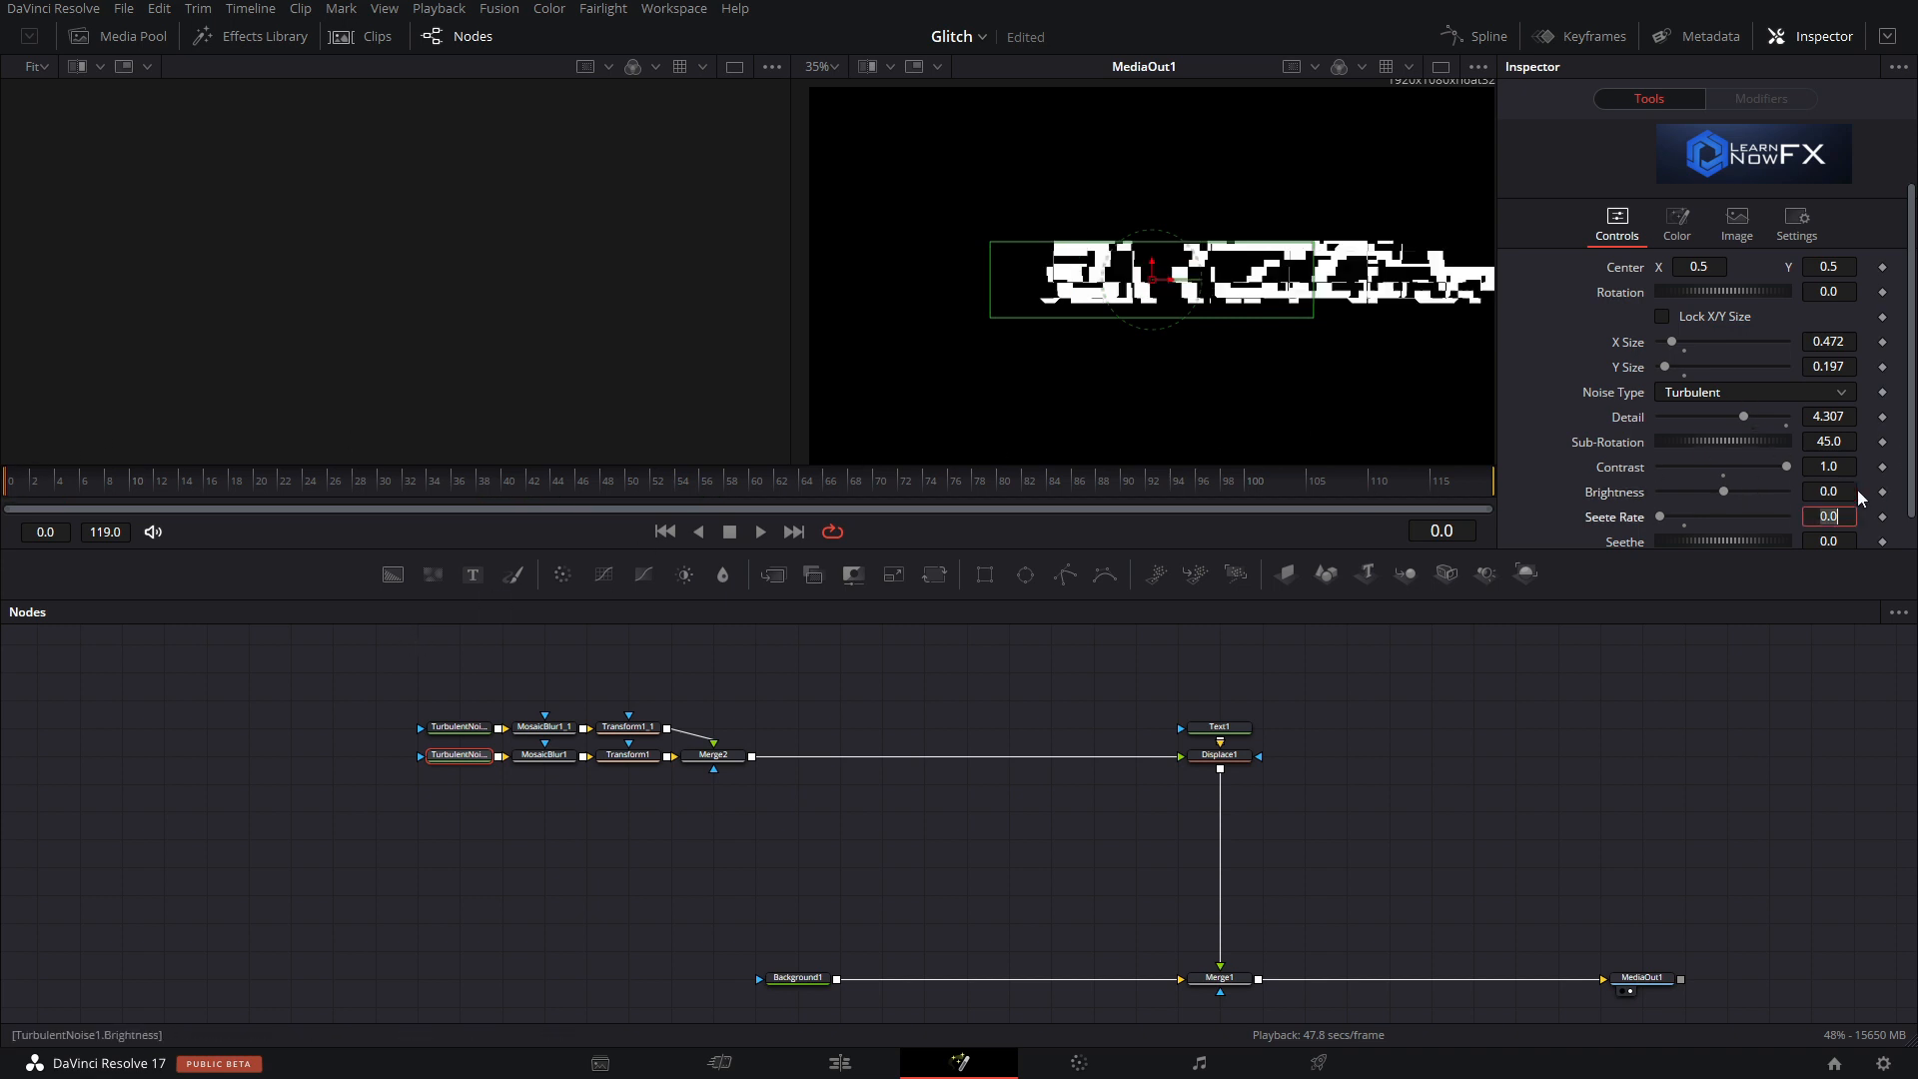
{"action": "left_click", "coordinate": [479, 728]}
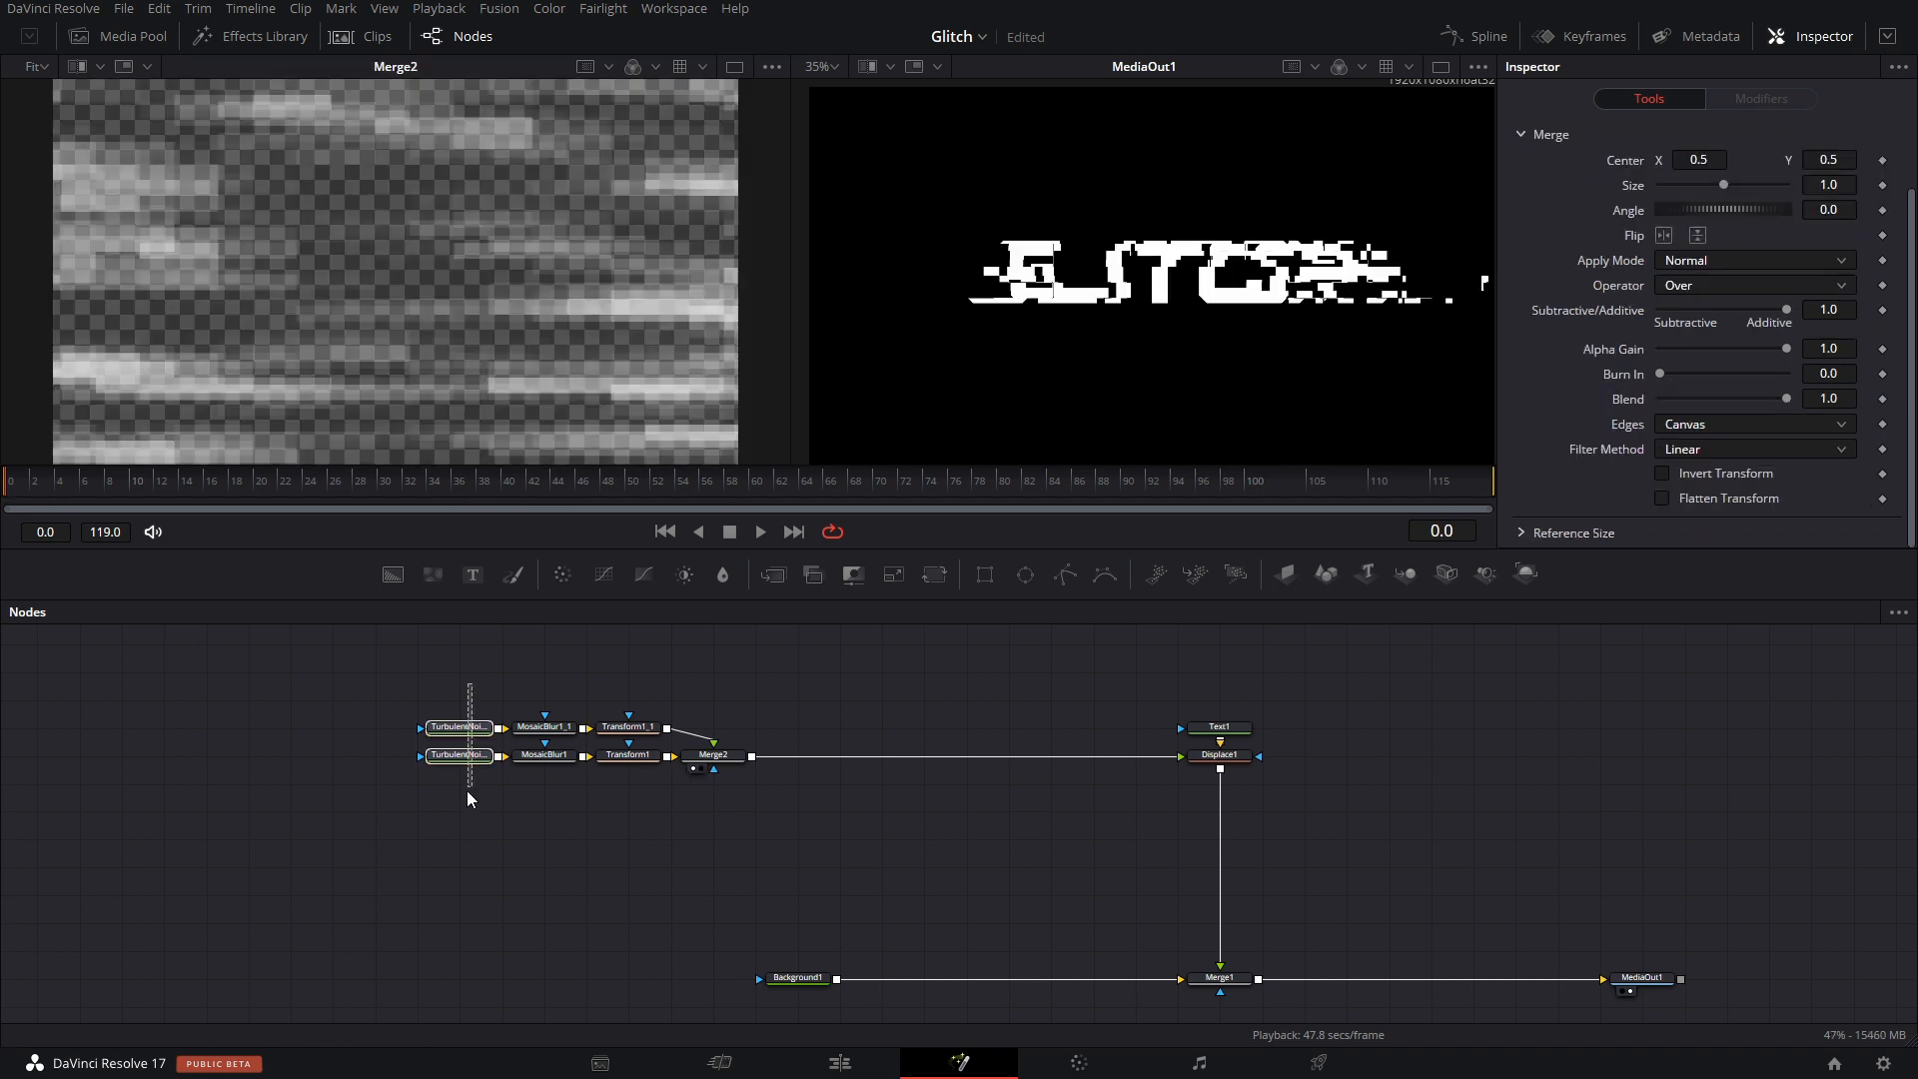
Show the original Turbulent Noise in the first viewer and lower its brightness to -0.84.
{"action": "left_click_drag", "start_coordinate": [468, 792], "coordinate": [468, 791]}
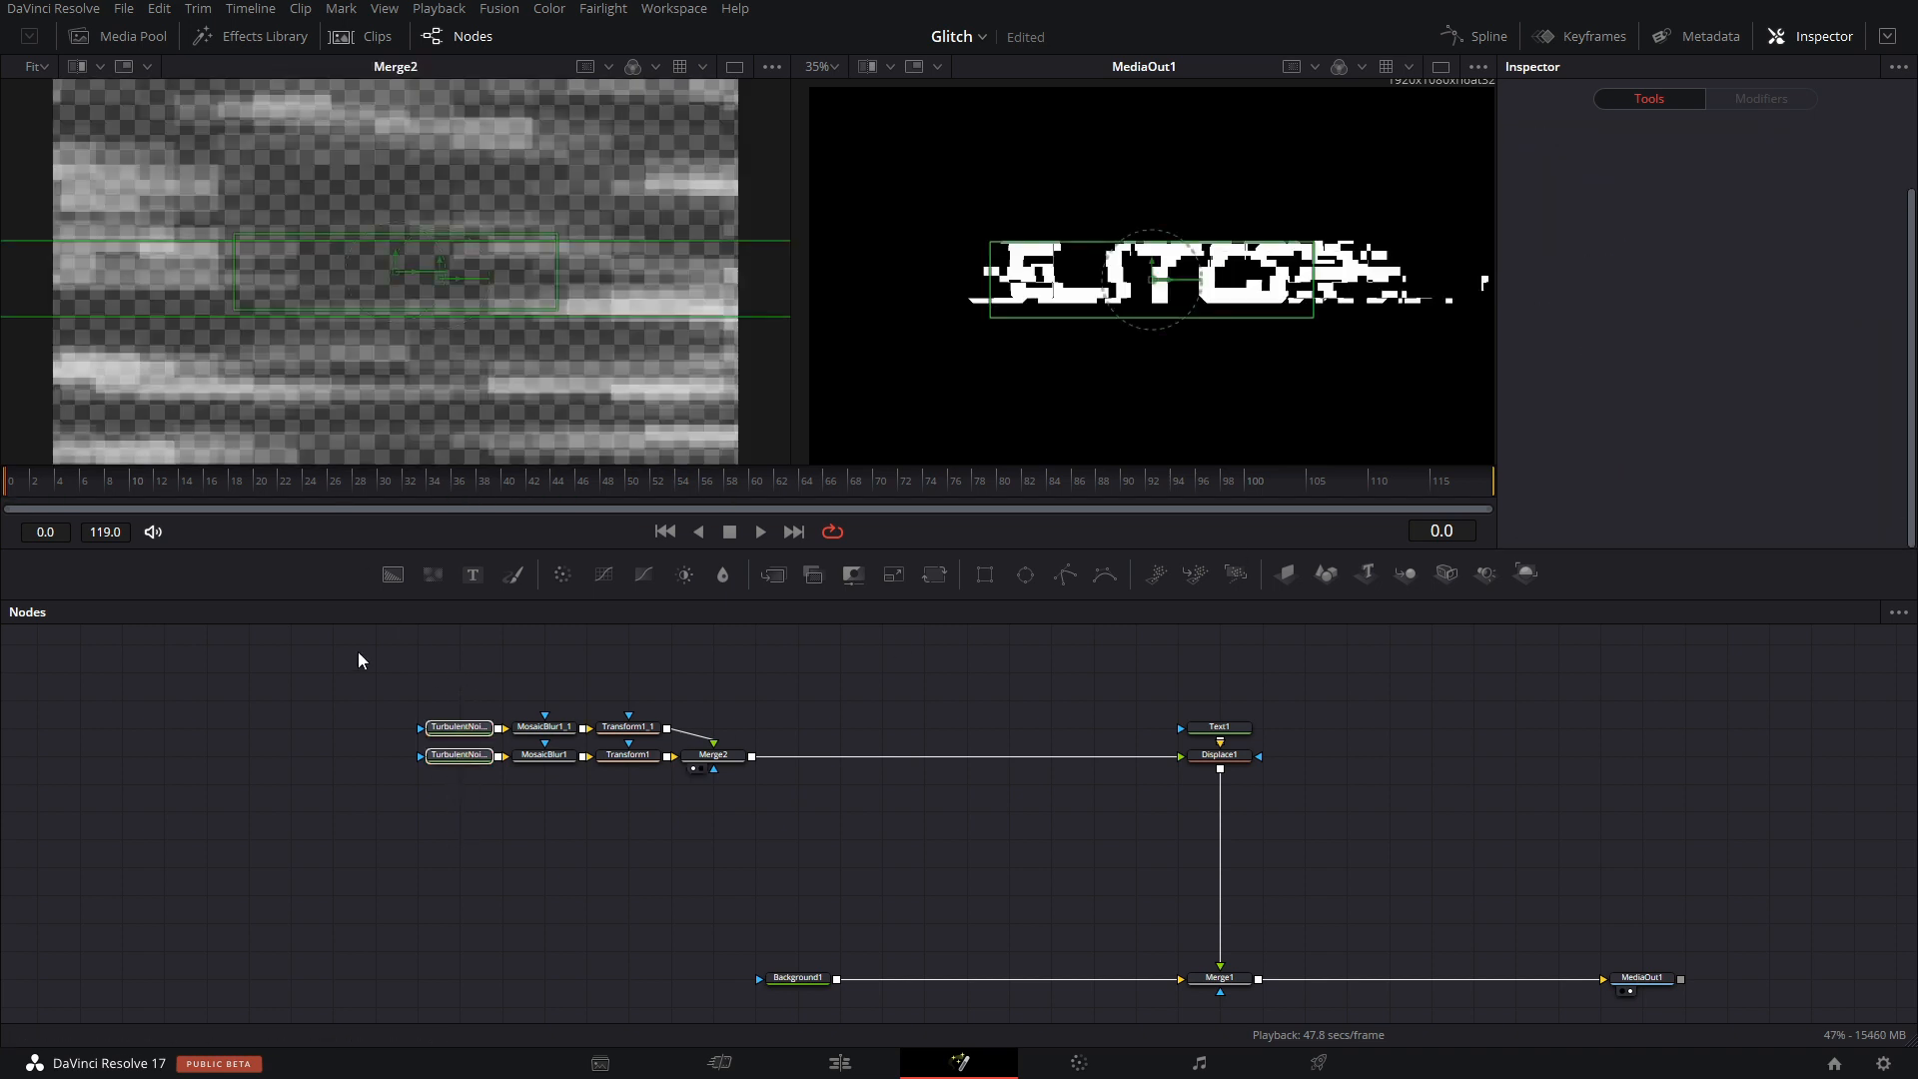
{"action": "left_click", "coordinate": [454, 760]}
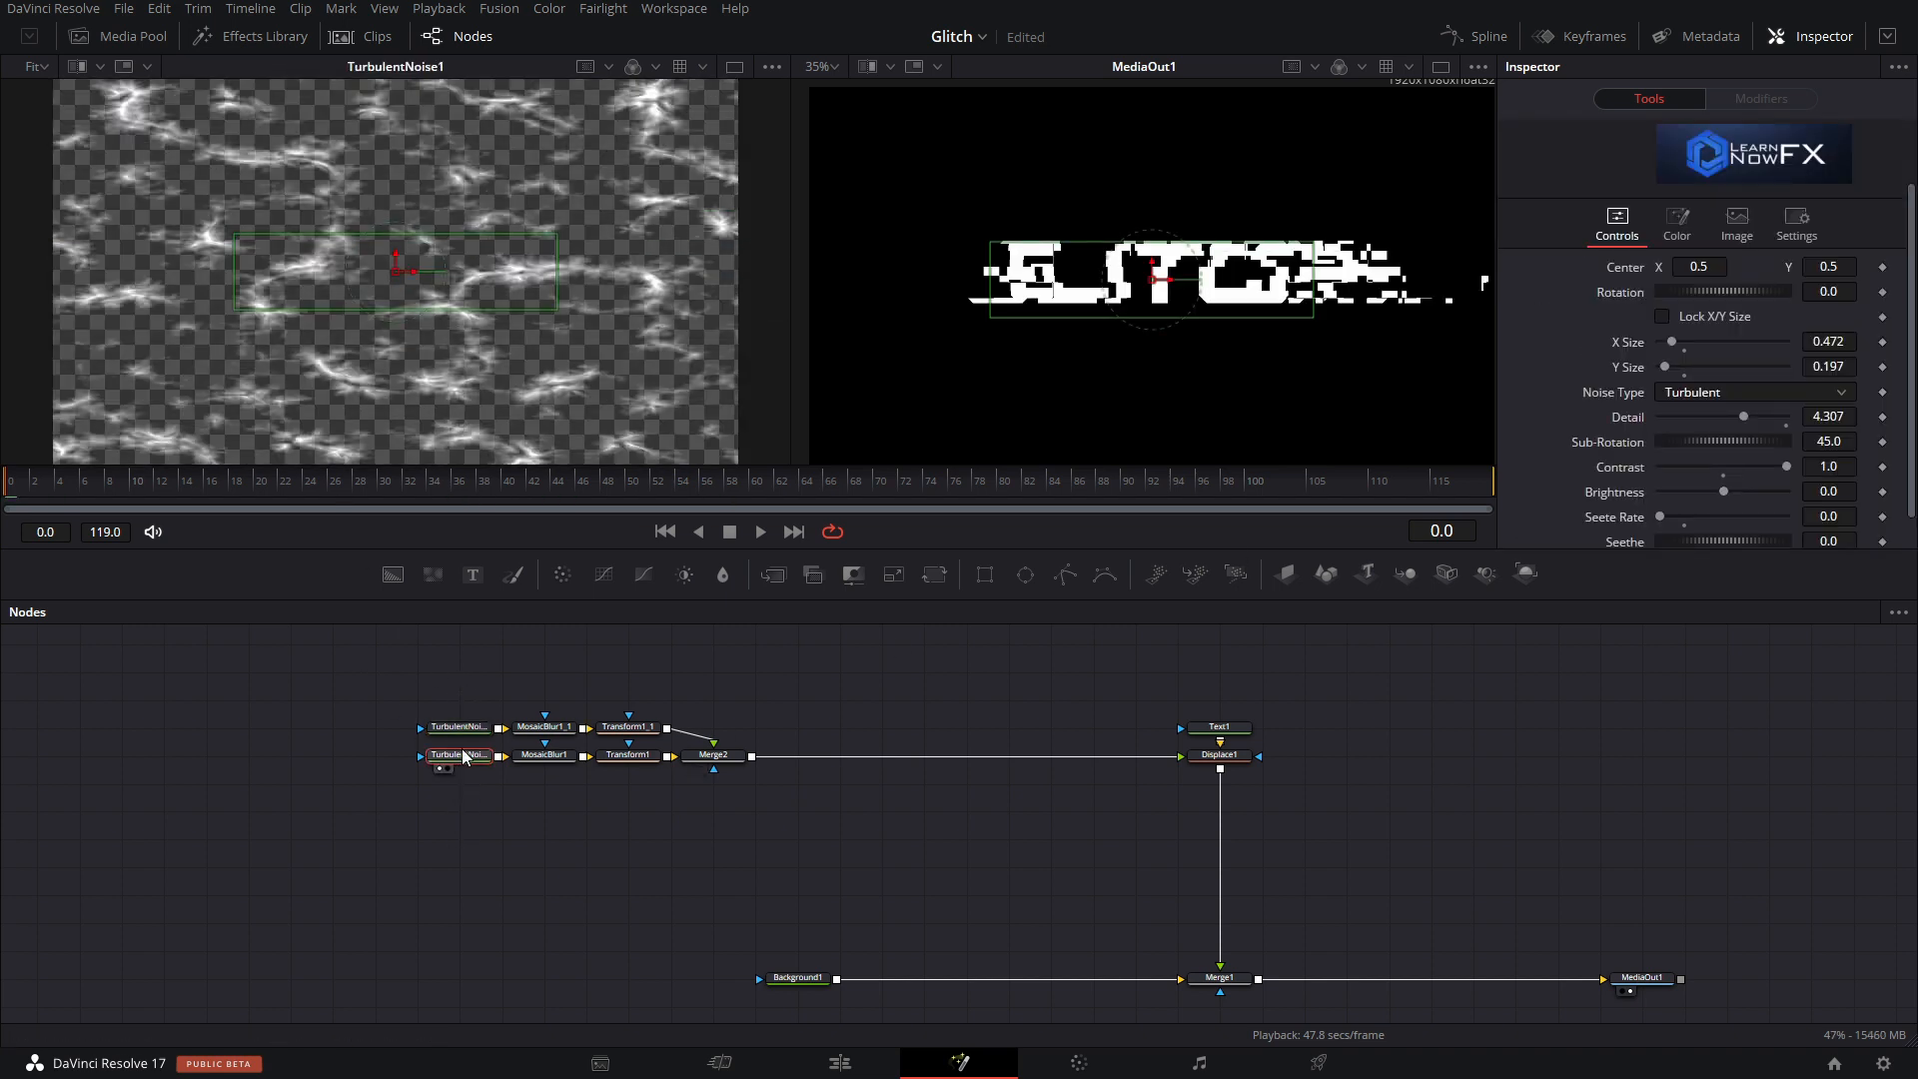
{"action": "left_click_drag", "start_coordinate": [1728, 494], "coordinate": [1691, 503]}
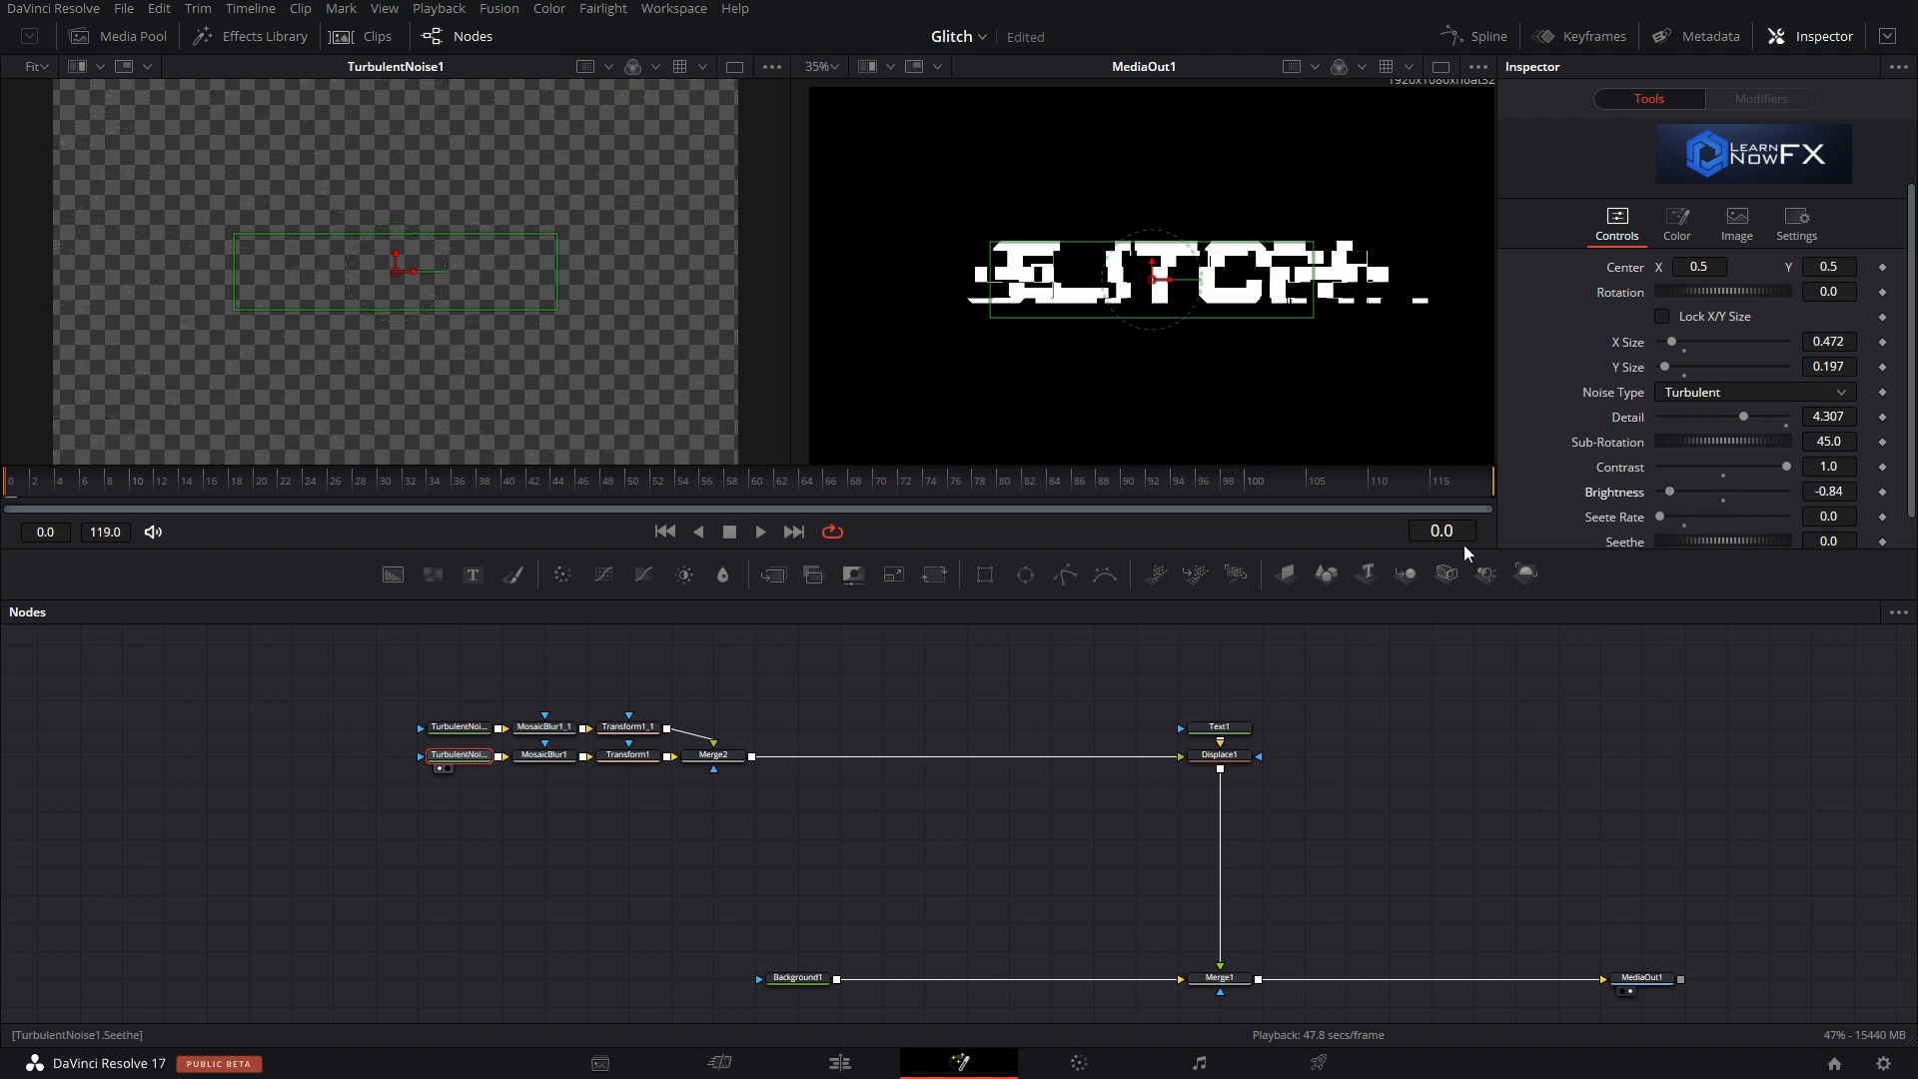
Show the copied Turbulent Noise in the first viewer, lower its brightness to -0.548 and keyframe it at frame 0.
{"action": "left_click", "coordinate": [467, 729]}
{"action": "key", "text": "1"}
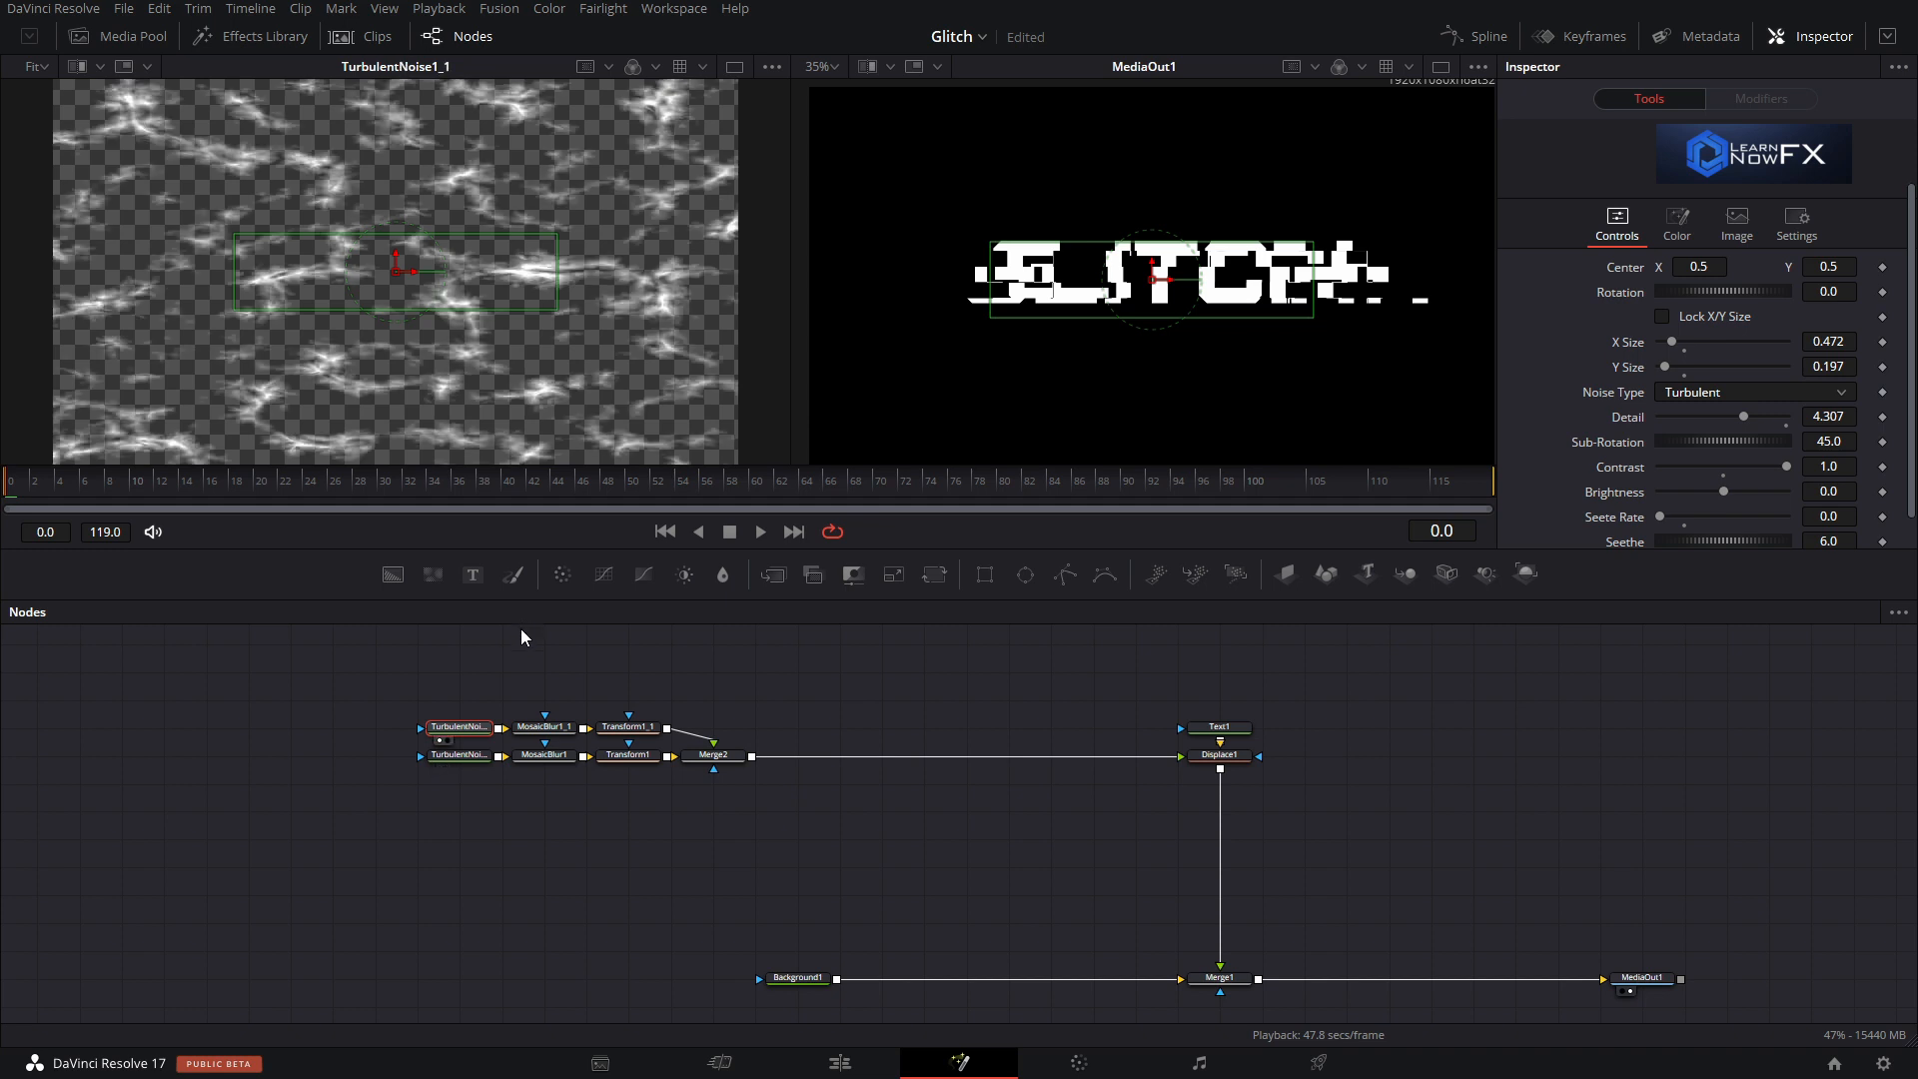
{"action": "left_click_drag", "start_coordinate": [1710, 492], "coordinate": [1656, 508]}
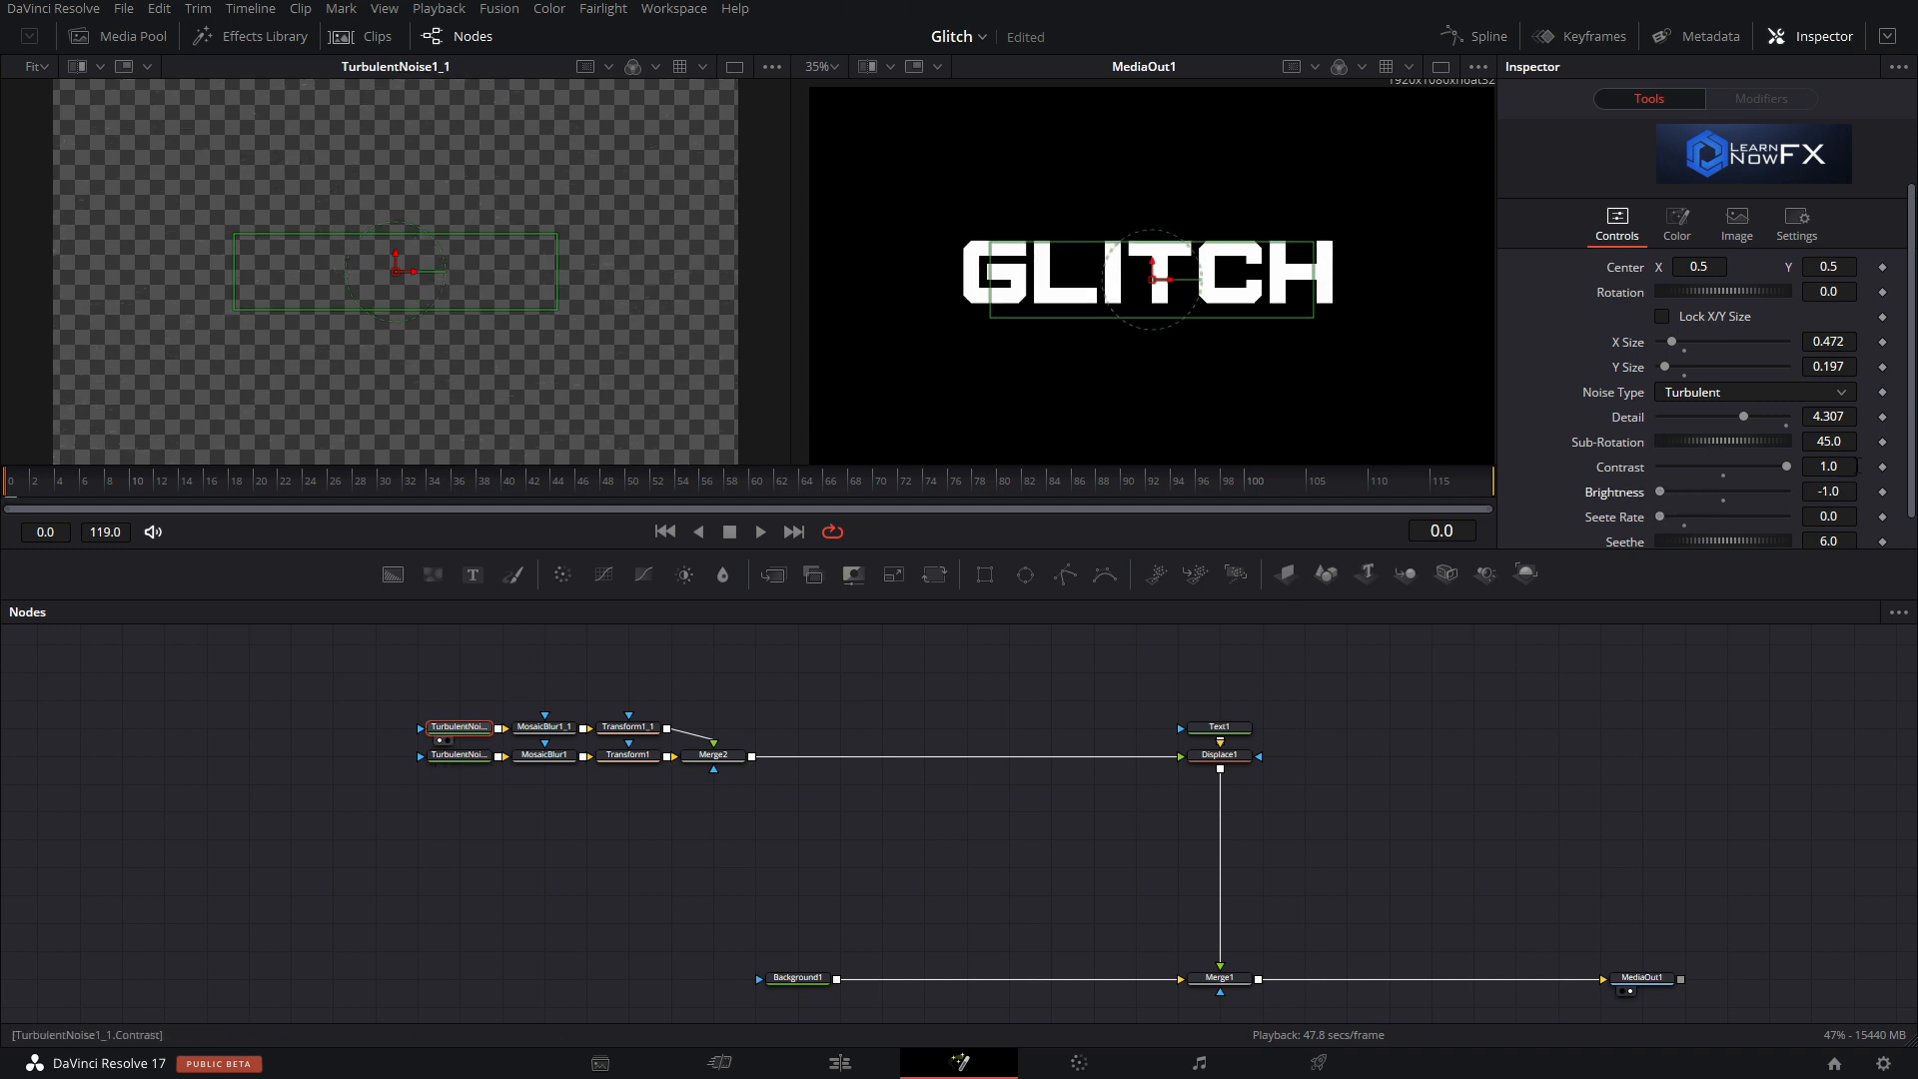
{"action": "mouse_move", "coordinate": [1670, 492]}
{"action": "left_mouse_down"}
{"action": "mouse_move", "coordinate": [1736, 491]}
{"action": "mouse_move", "coordinate": [1689, 491]}
{"action": "left_mouse_up"}
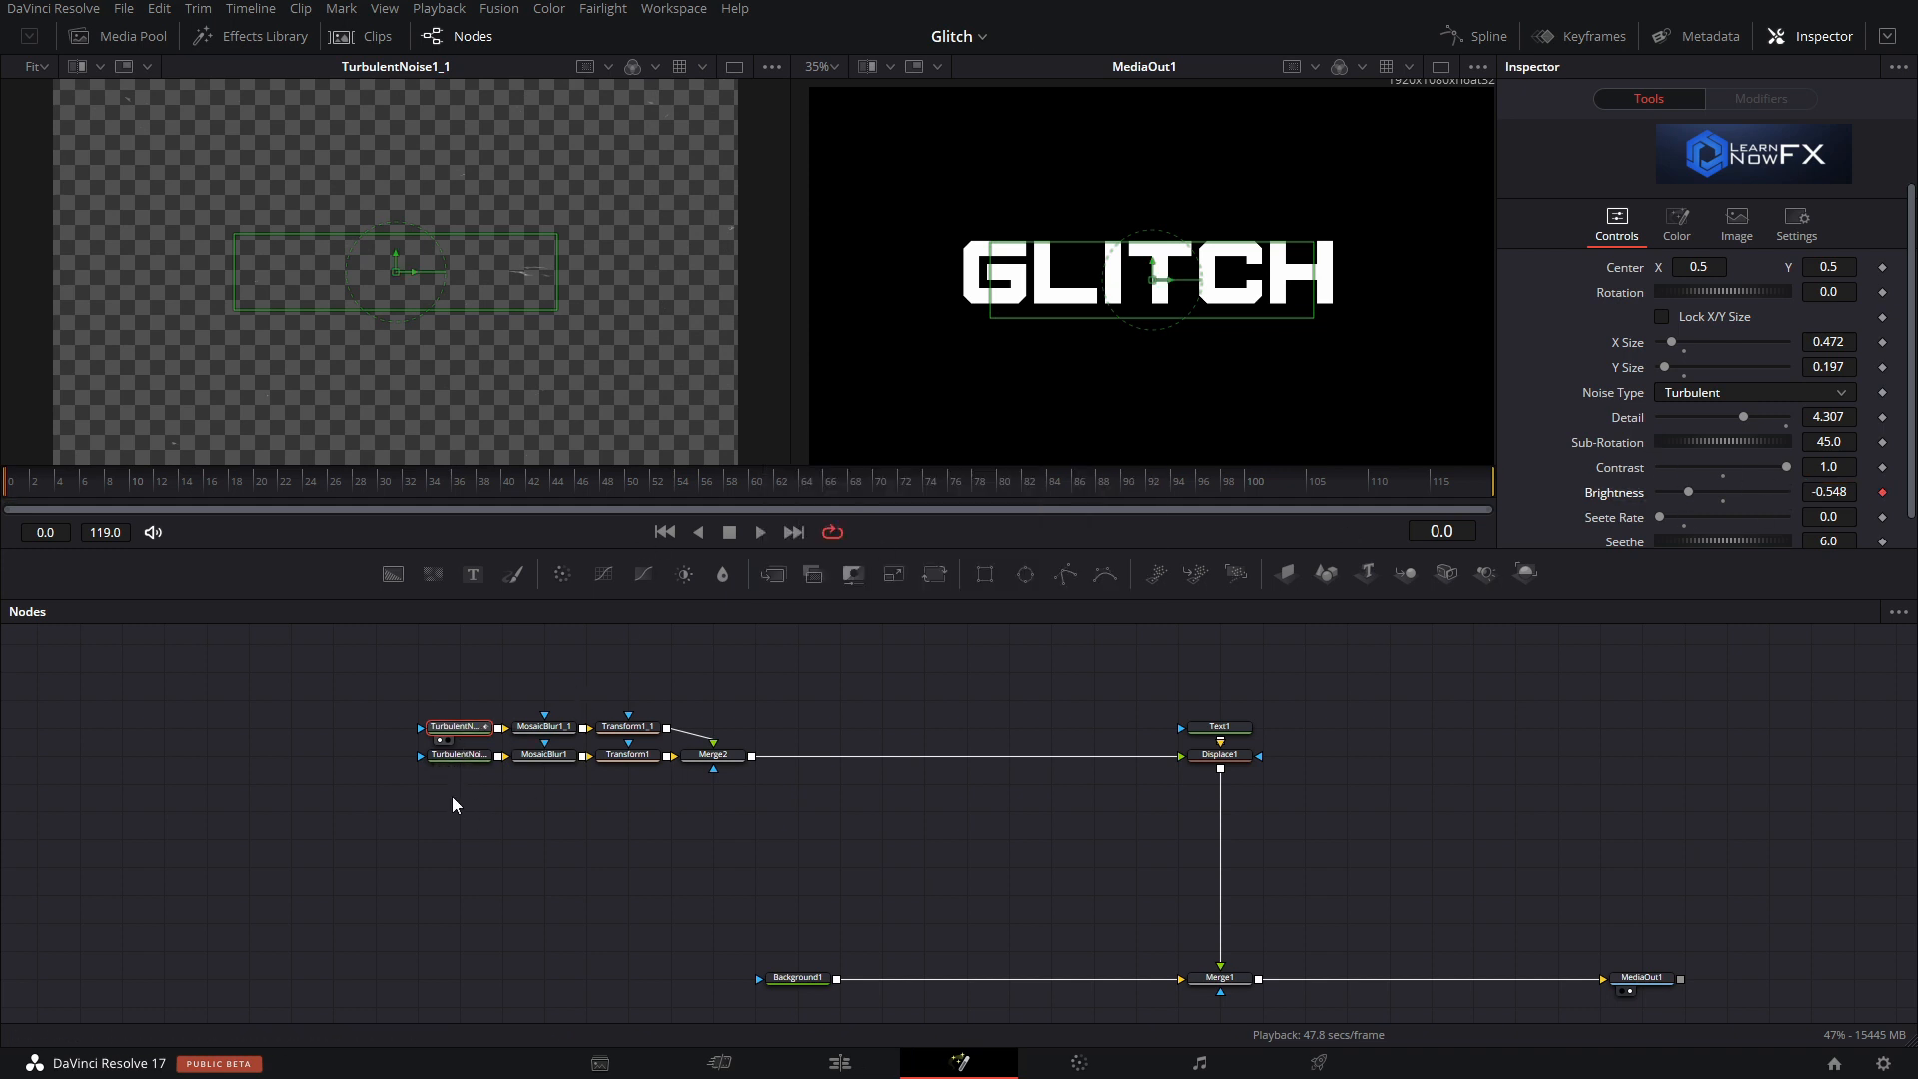
Keyframe the original Turbulent Noise's brightness at frame 0, and set it to 0.49 at frame 41.
{"action": "left_click", "coordinate": [458, 755]}
{"action": "left_click", "coordinate": [1883, 491]}
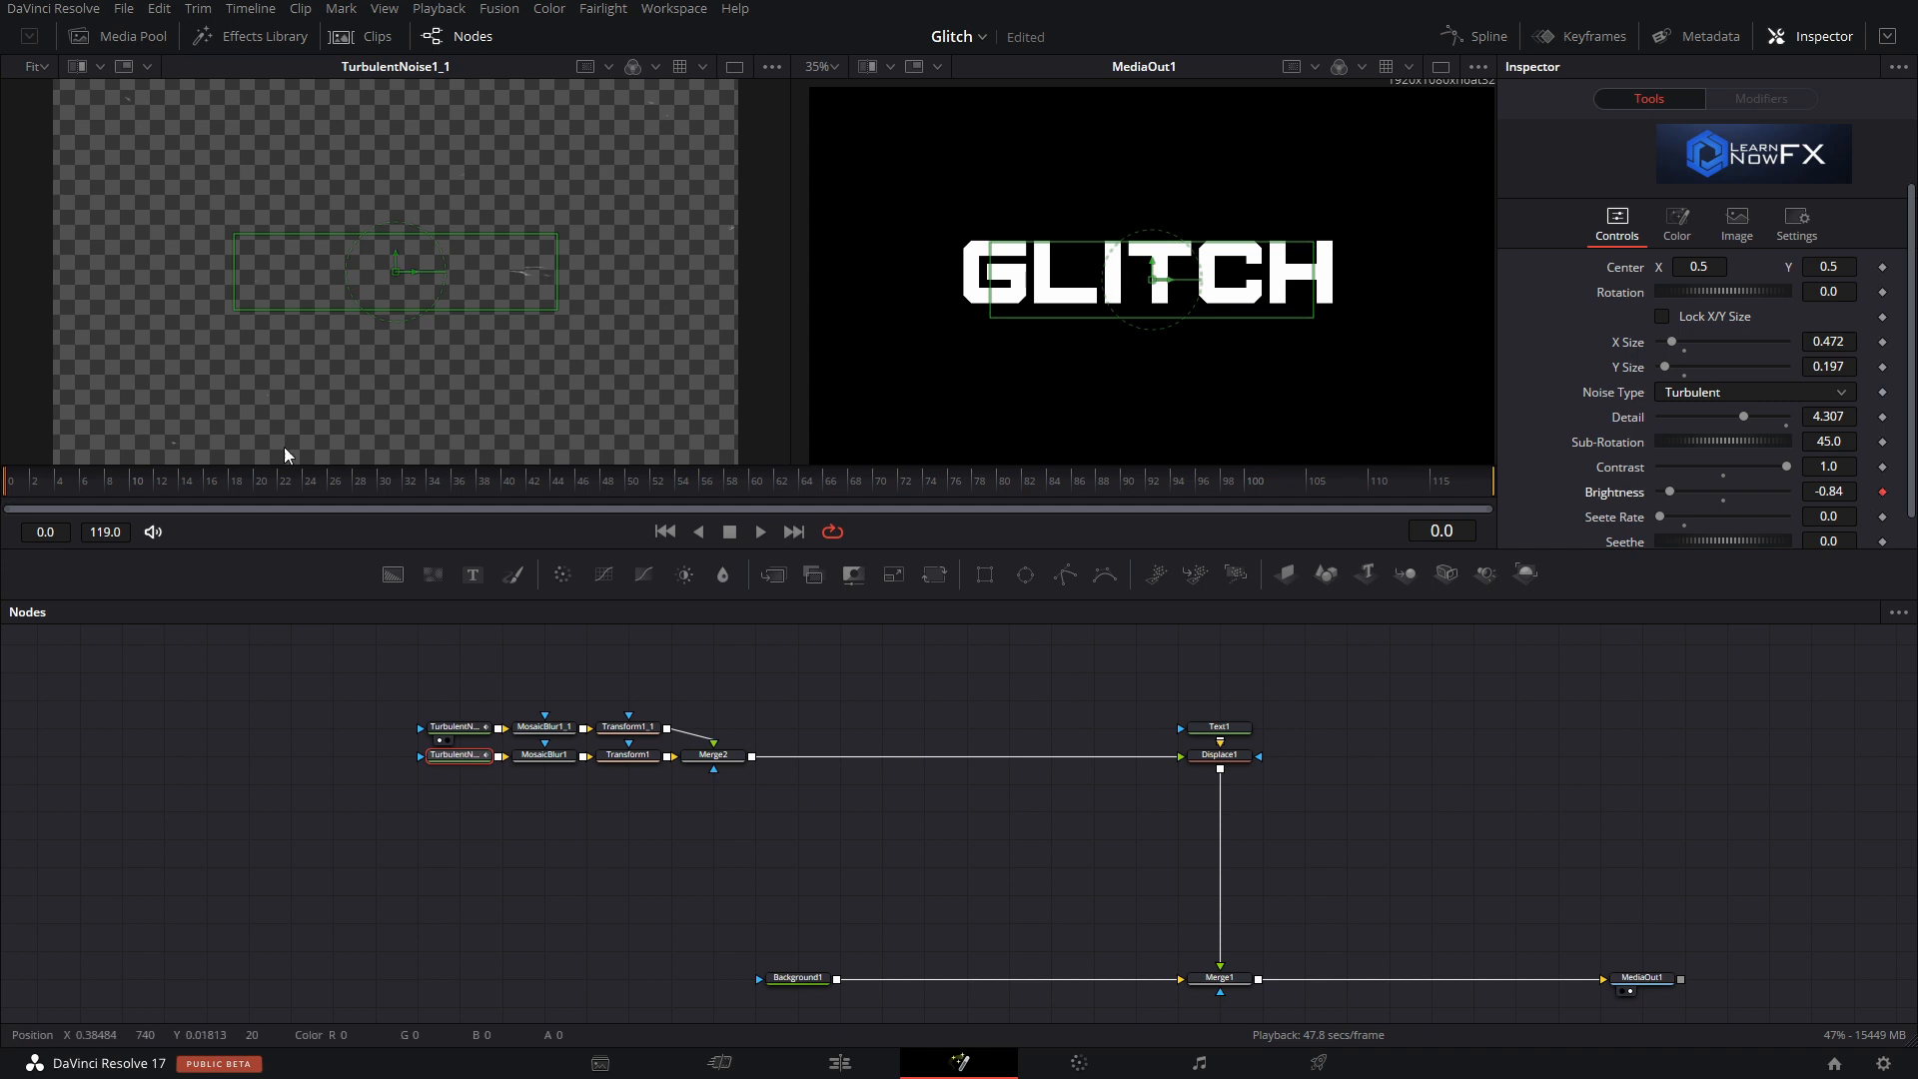
{"action": "left_click", "coordinate": [285, 485]}
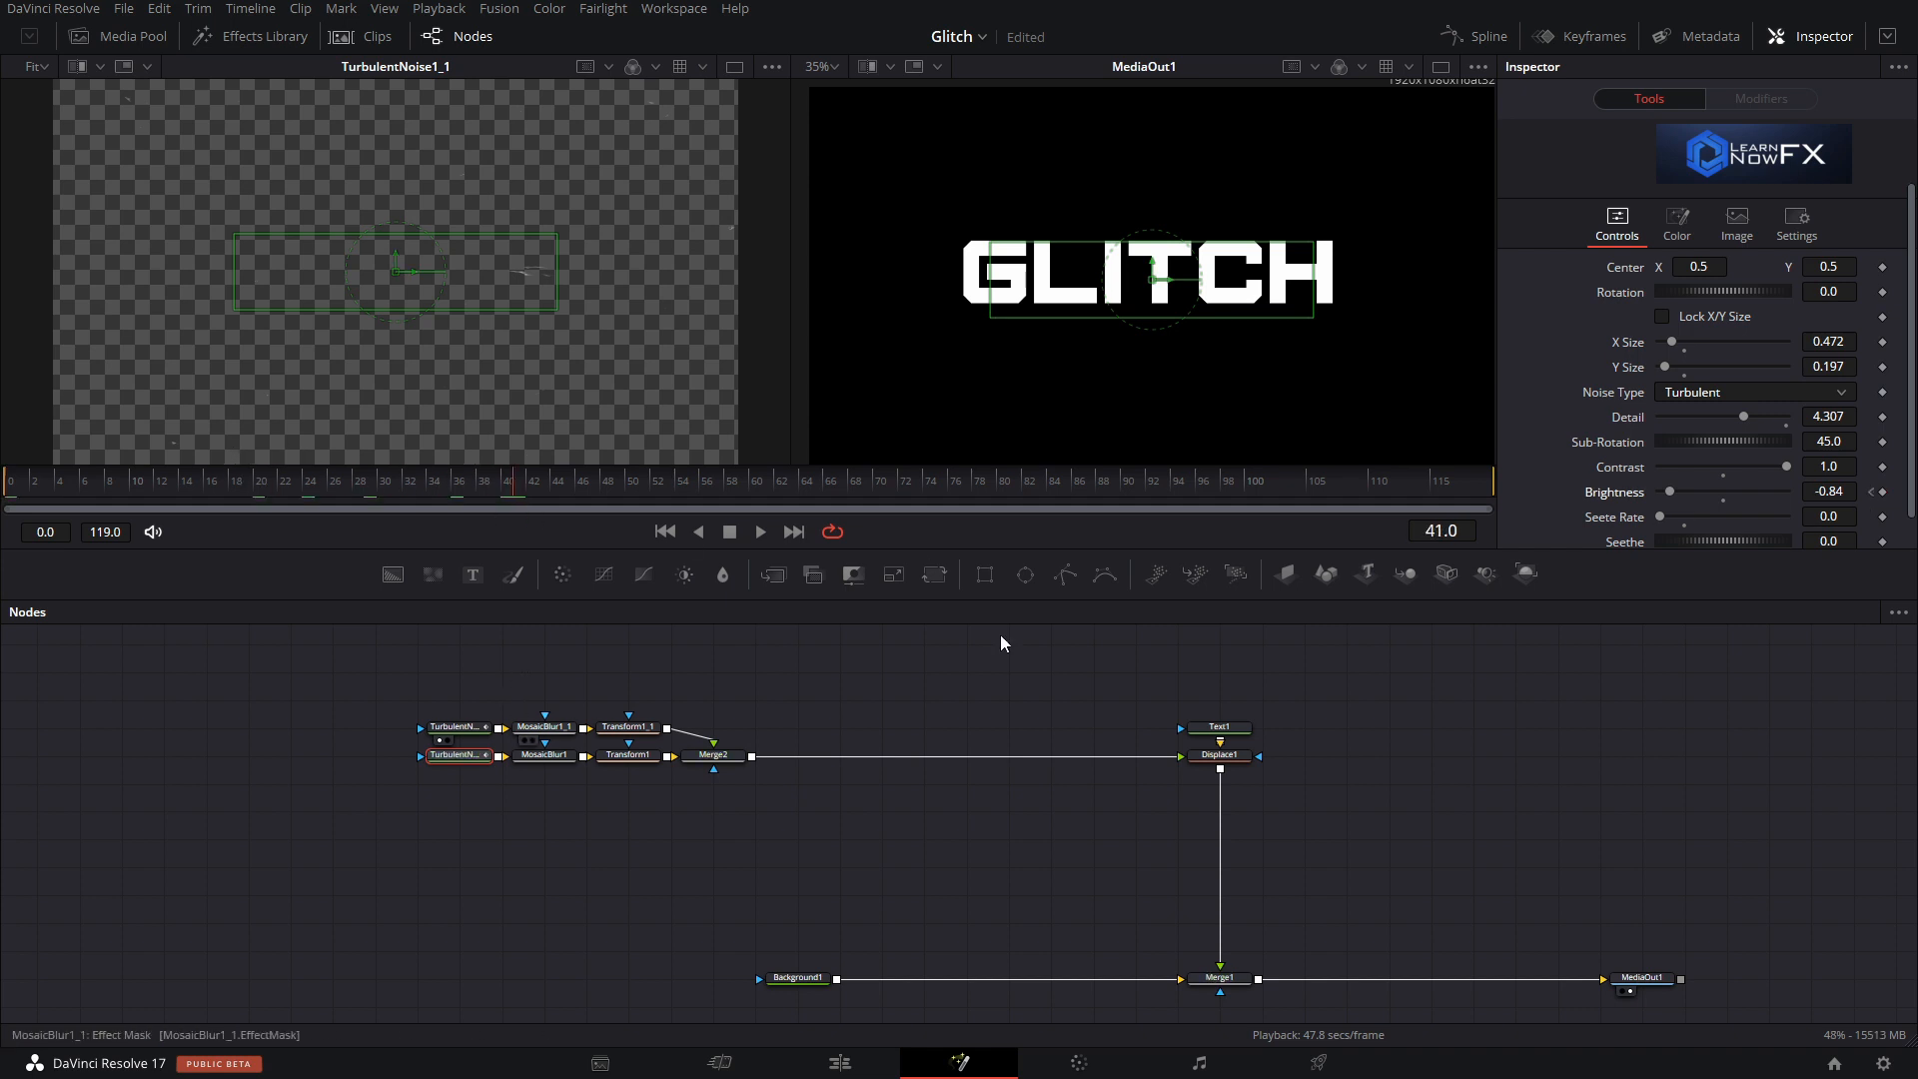
{"action": "left_click_drag", "start_coordinate": [1674, 493], "coordinate": [1753, 495]}
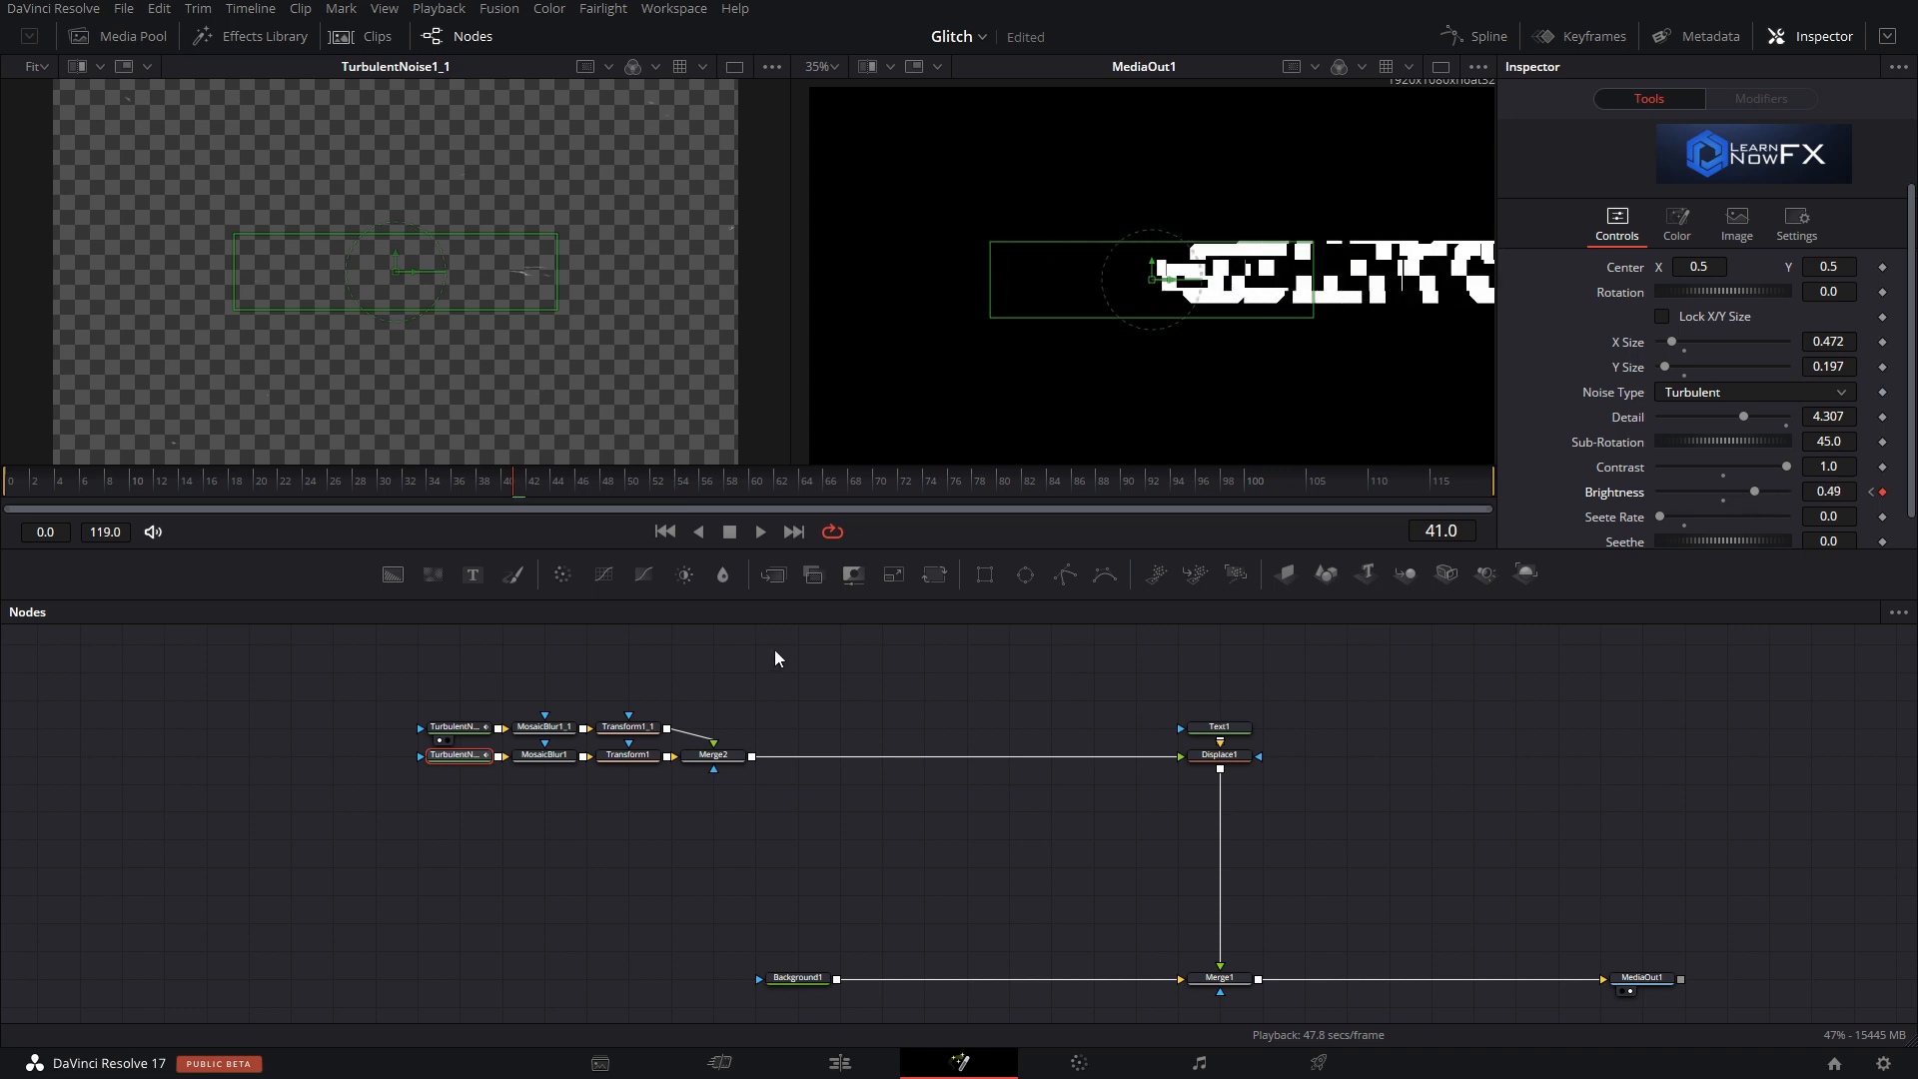
Show the noise merge in the first viewer and raise the copied Turbulent Noise's brightness at frame 41.
{"action": "left_click", "coordinate": [713, 755]}
{"action": "key", "text": "1"}
{"action": "left_click", "coordinate": [486, 733]}
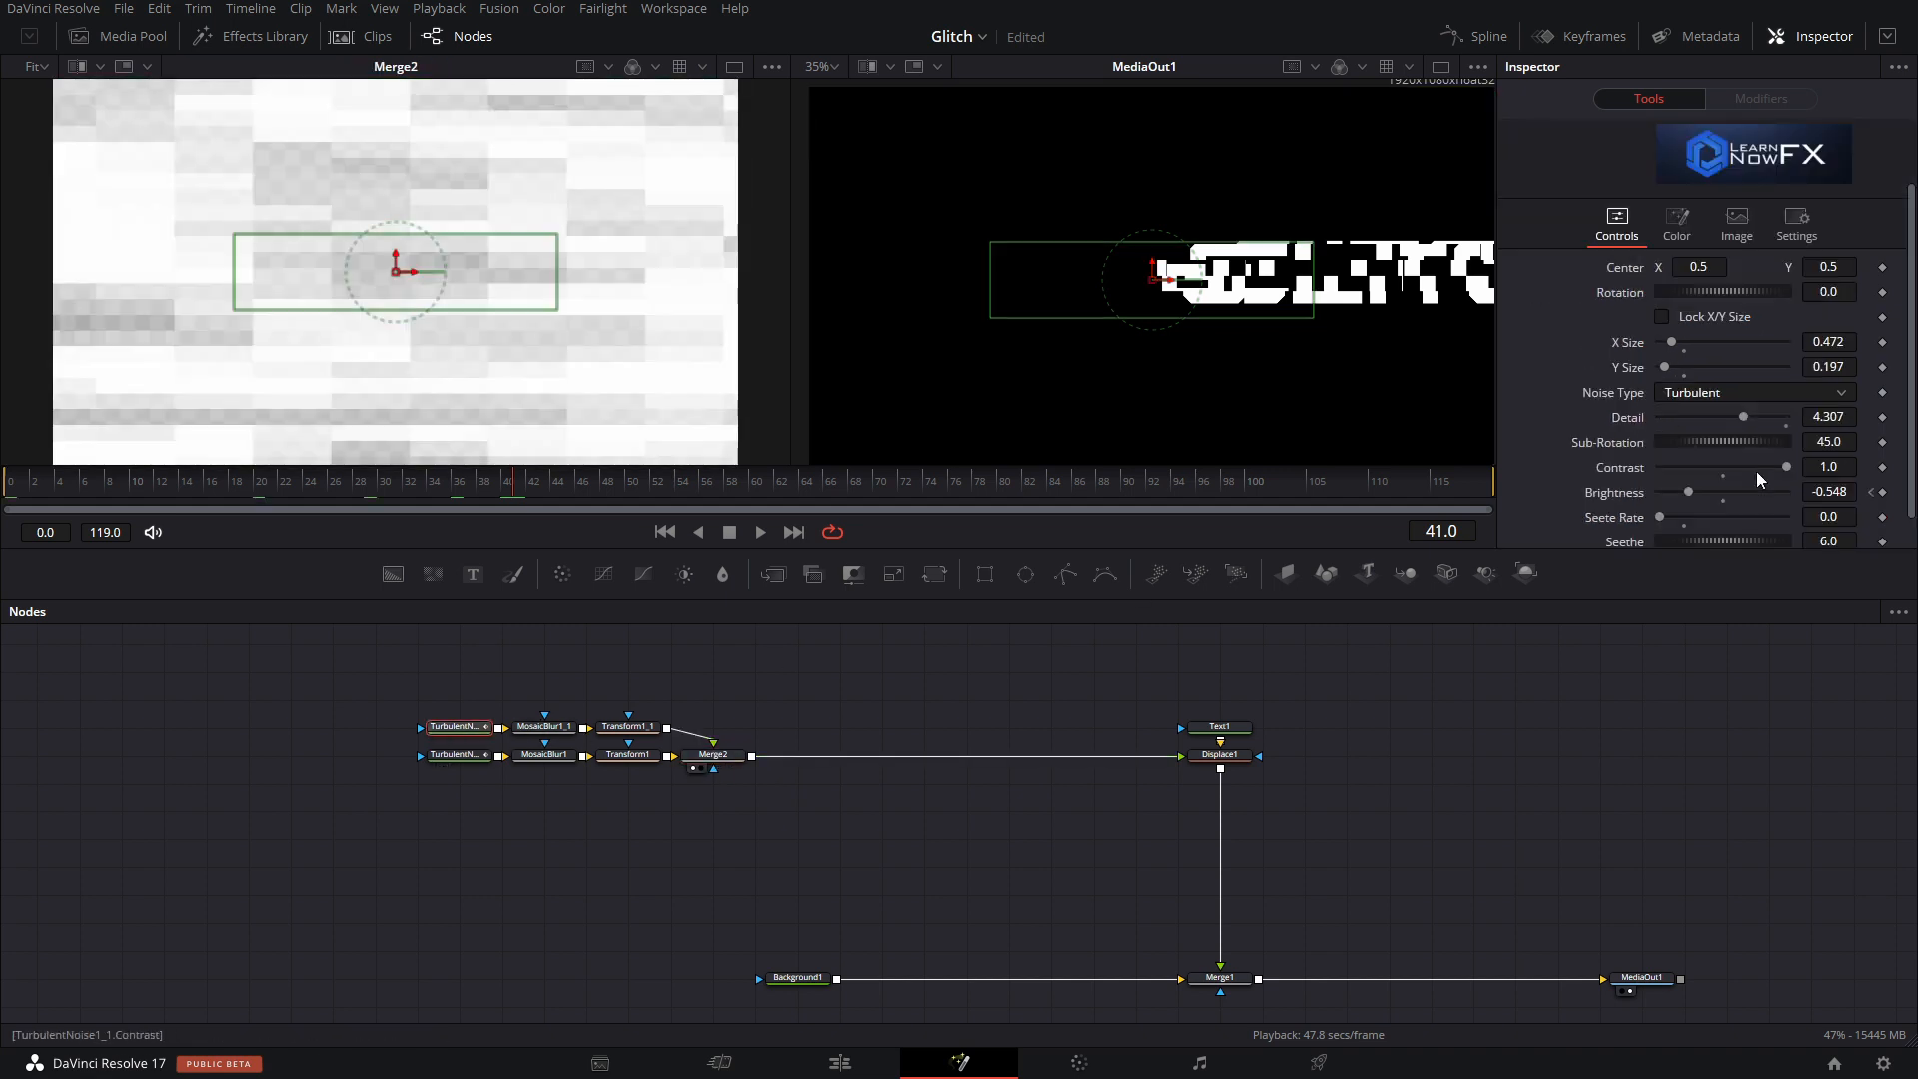
{"action": "left_click_drag", "start_coordinate": [1695, 492], "coordinate": [1784, 497]}
Play the composition from the first frame to review the animated displacement of the text.
{"action": "left_click_drag", "start_coordinate": [466, 478], "coordinate": [1, 474]}
{"action": "key", "text": "space"}
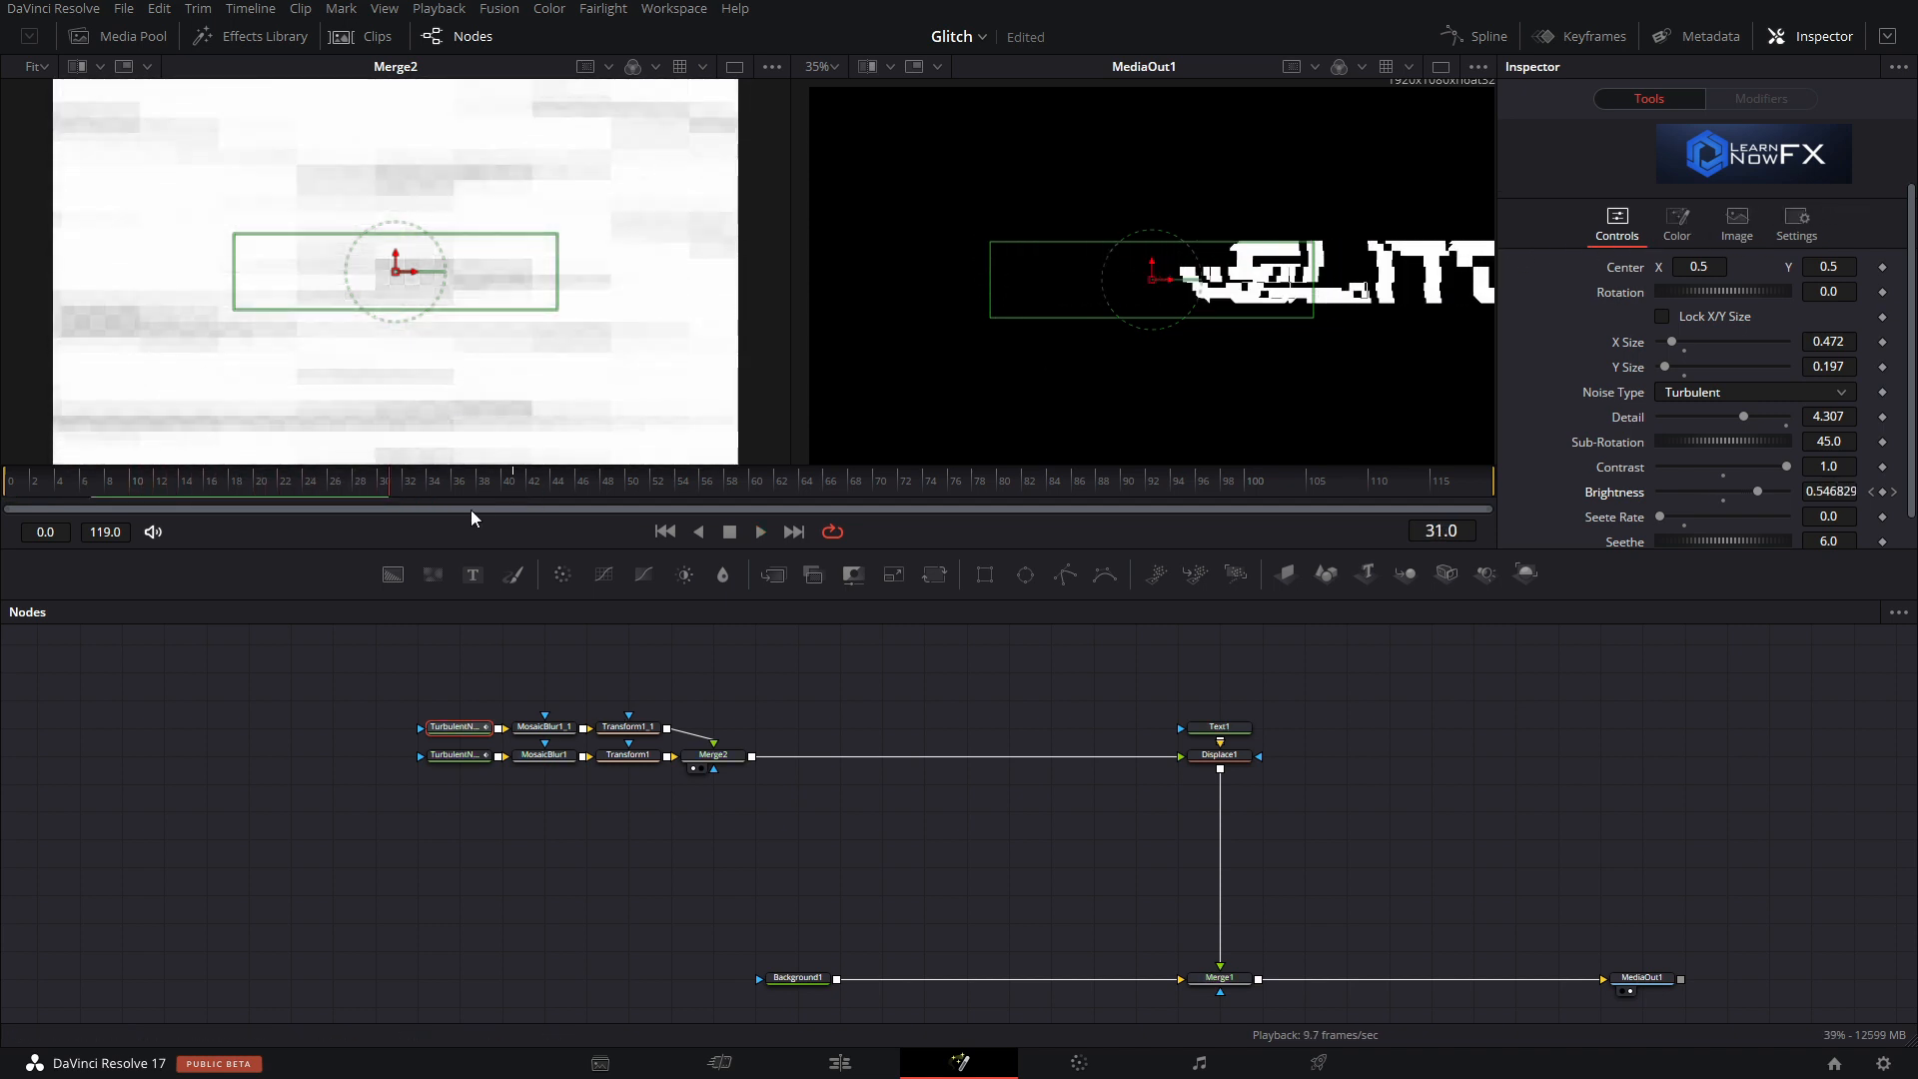
{"action": "left_click", "coordinate": [3, 482]}
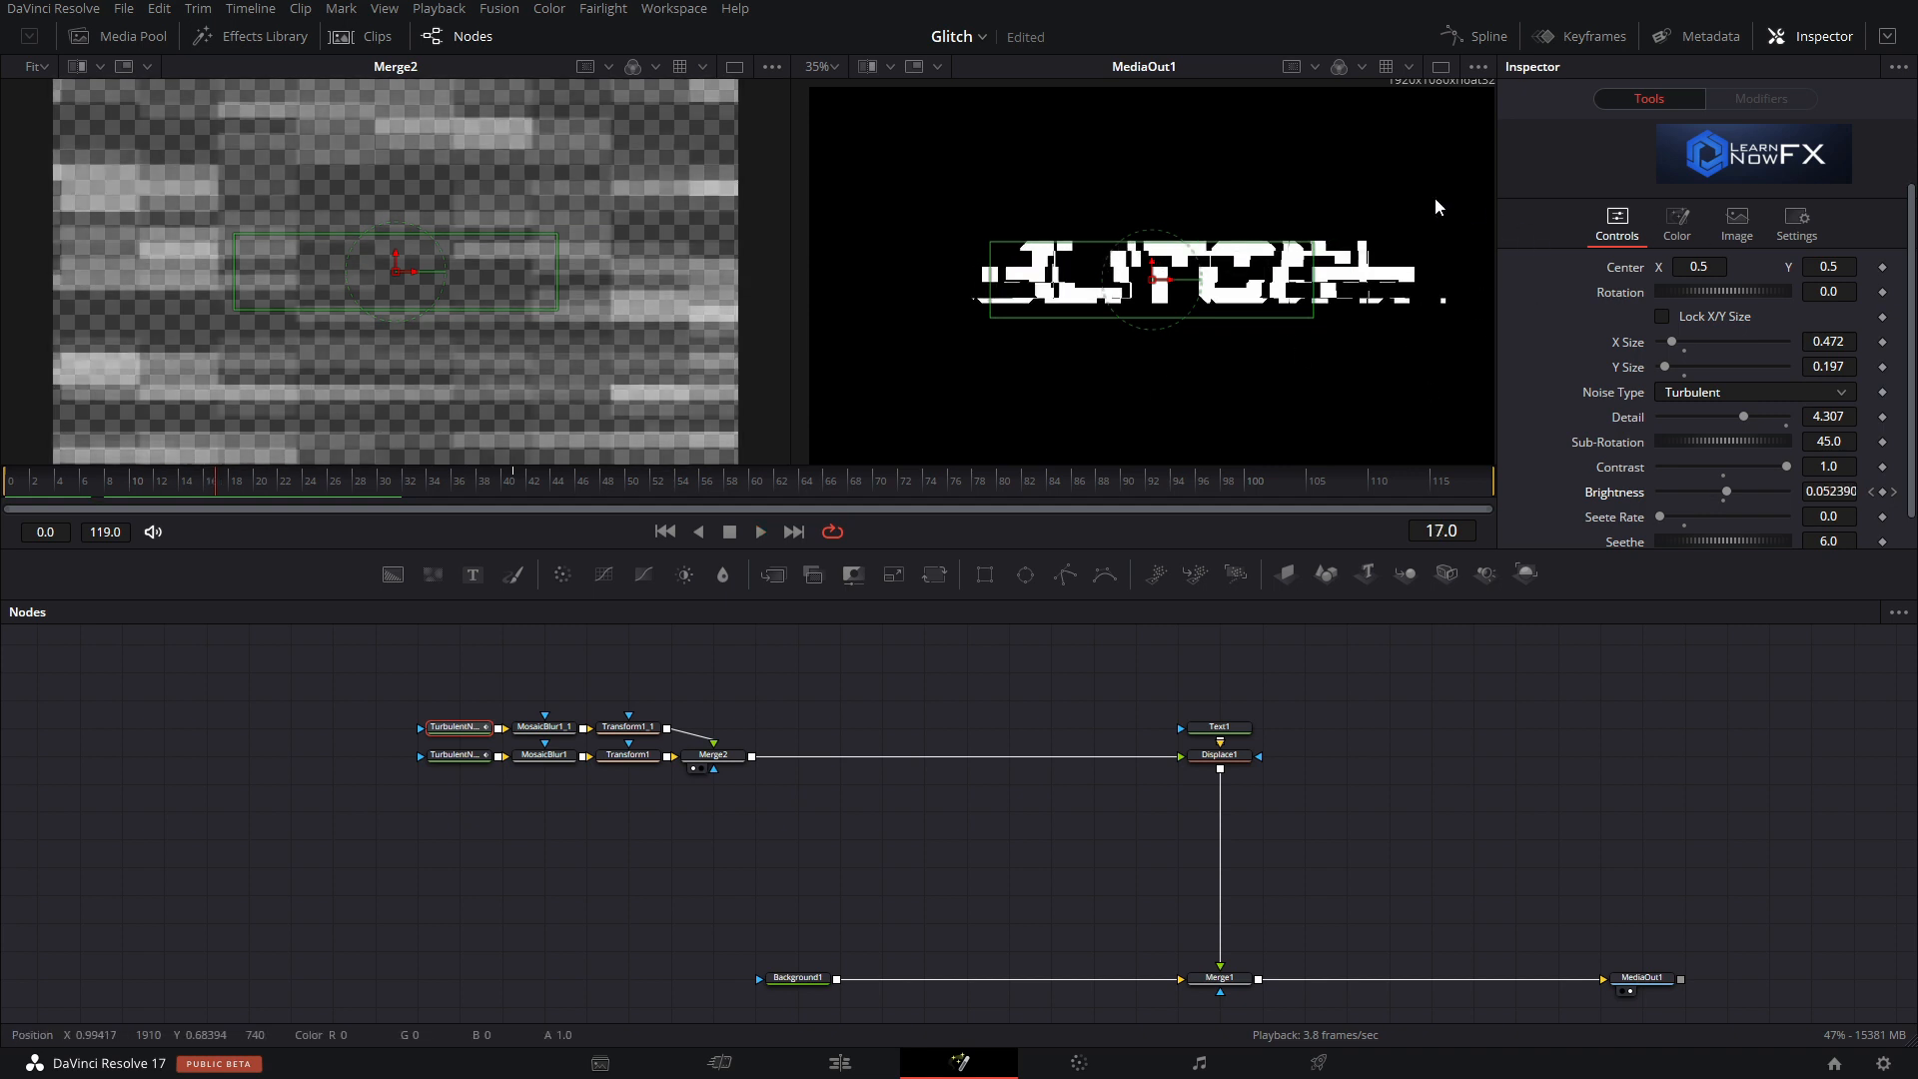
Set the Displace node's X Offset to -1.0 at frame 41 to recenter the GLITCH text.
{"action": "left_click", "coordinate": [1245, 756]}
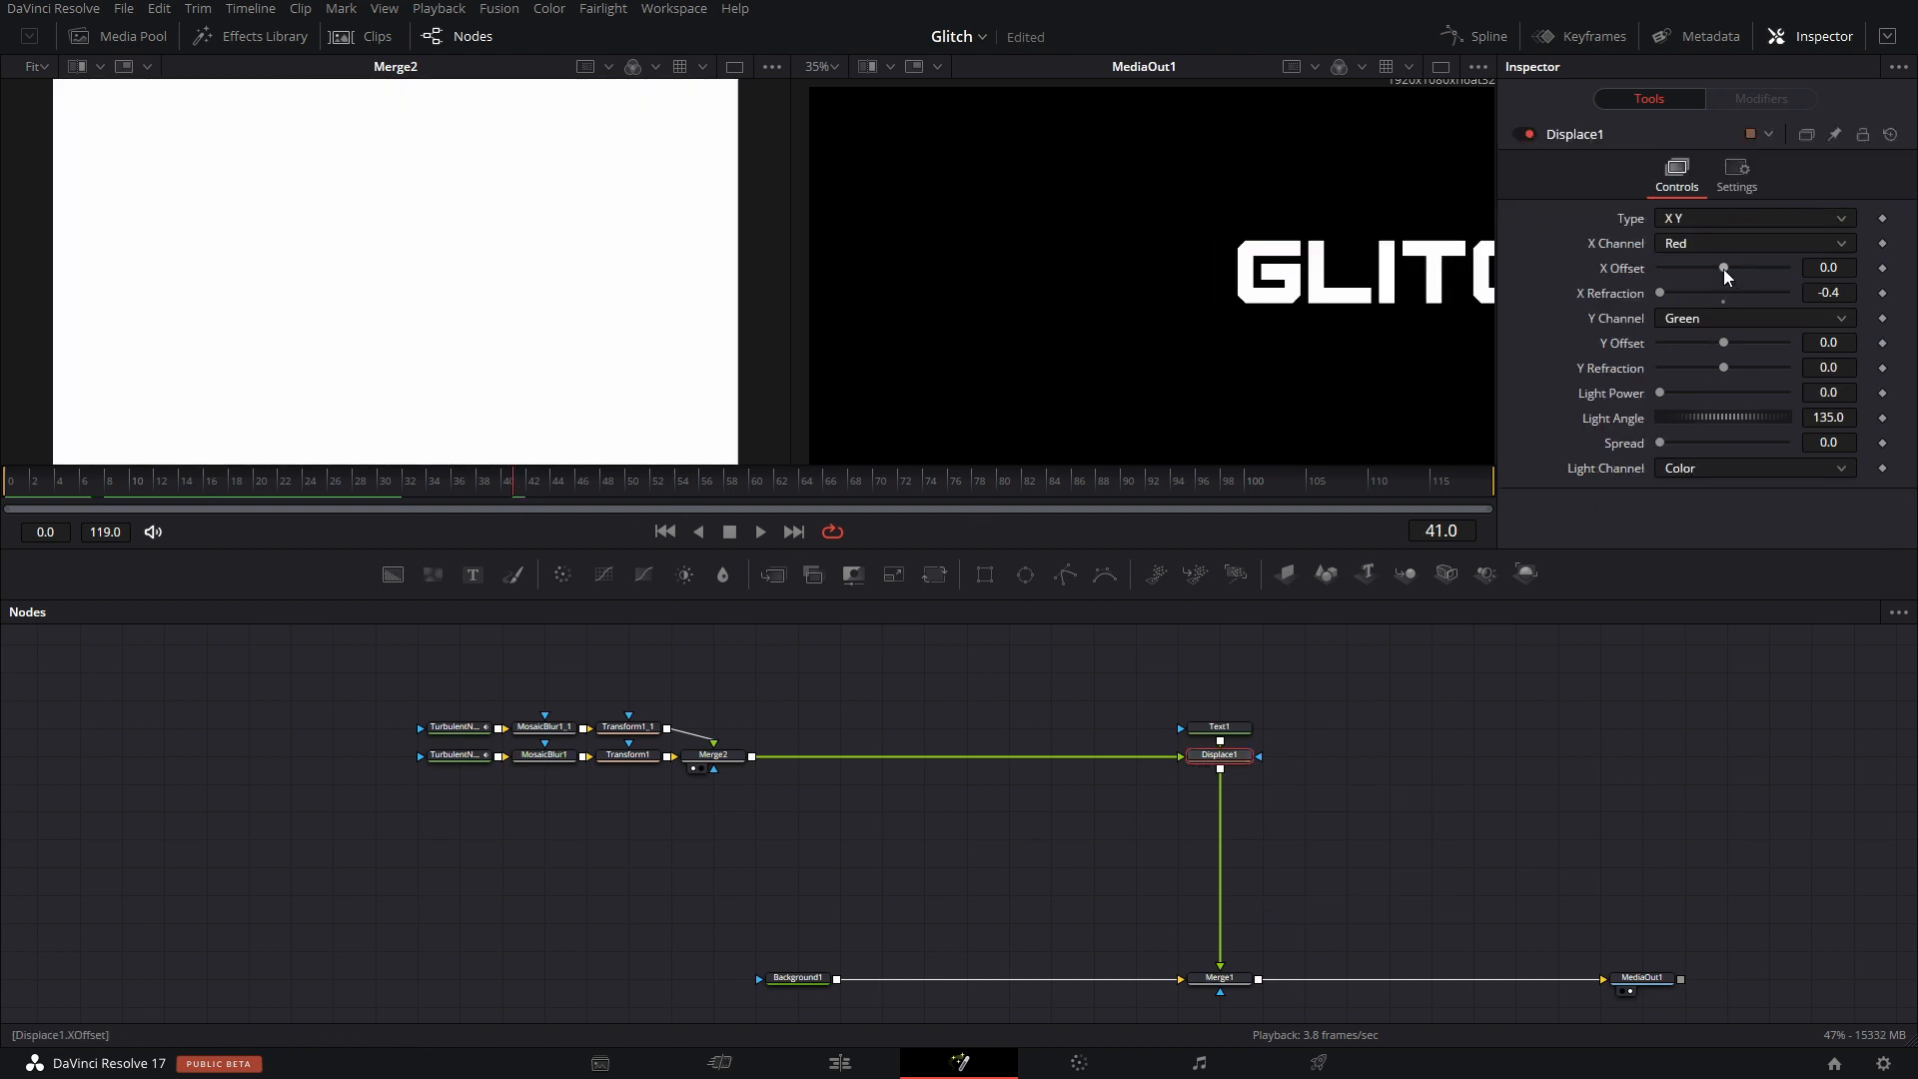
{"action": "left_click_drag", "start_coordinate": [1723, 268], "coordinate": [1694, 272]}
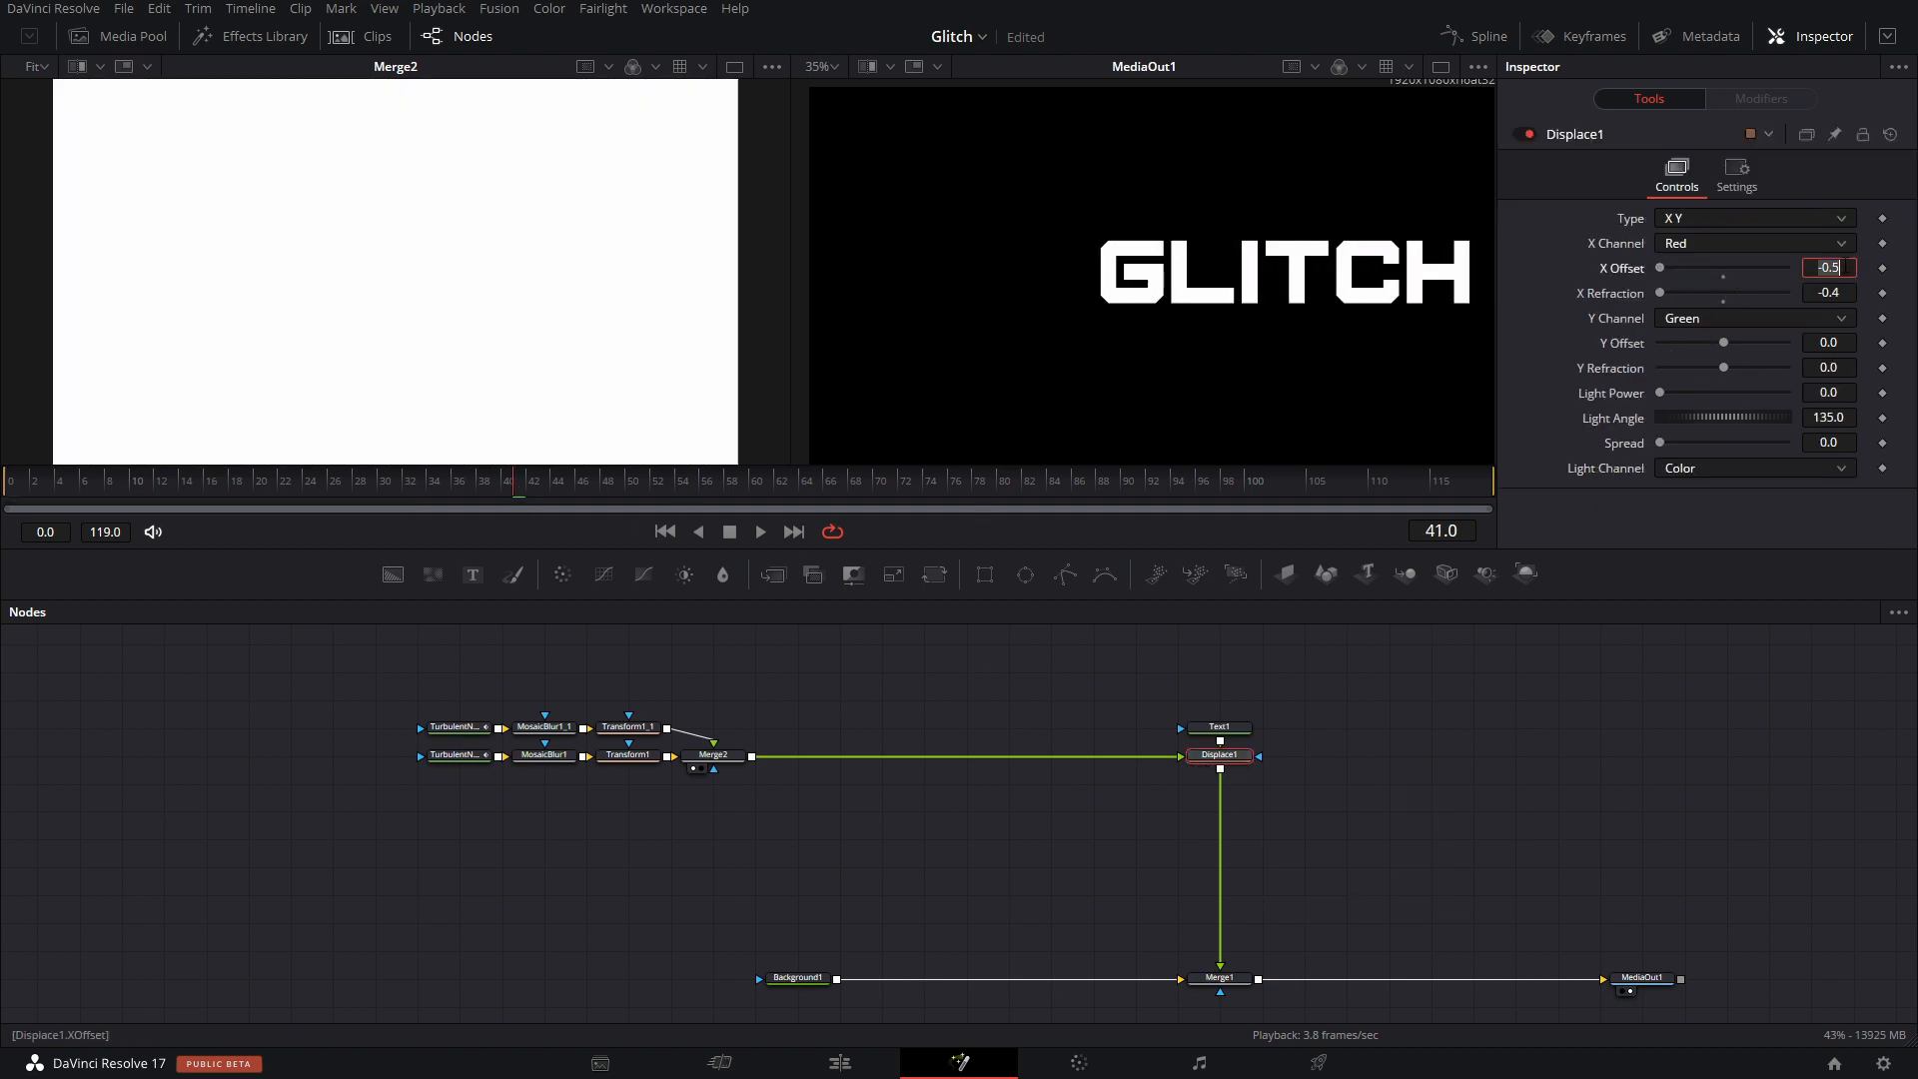
{"action": "key", "text": "Tab"}
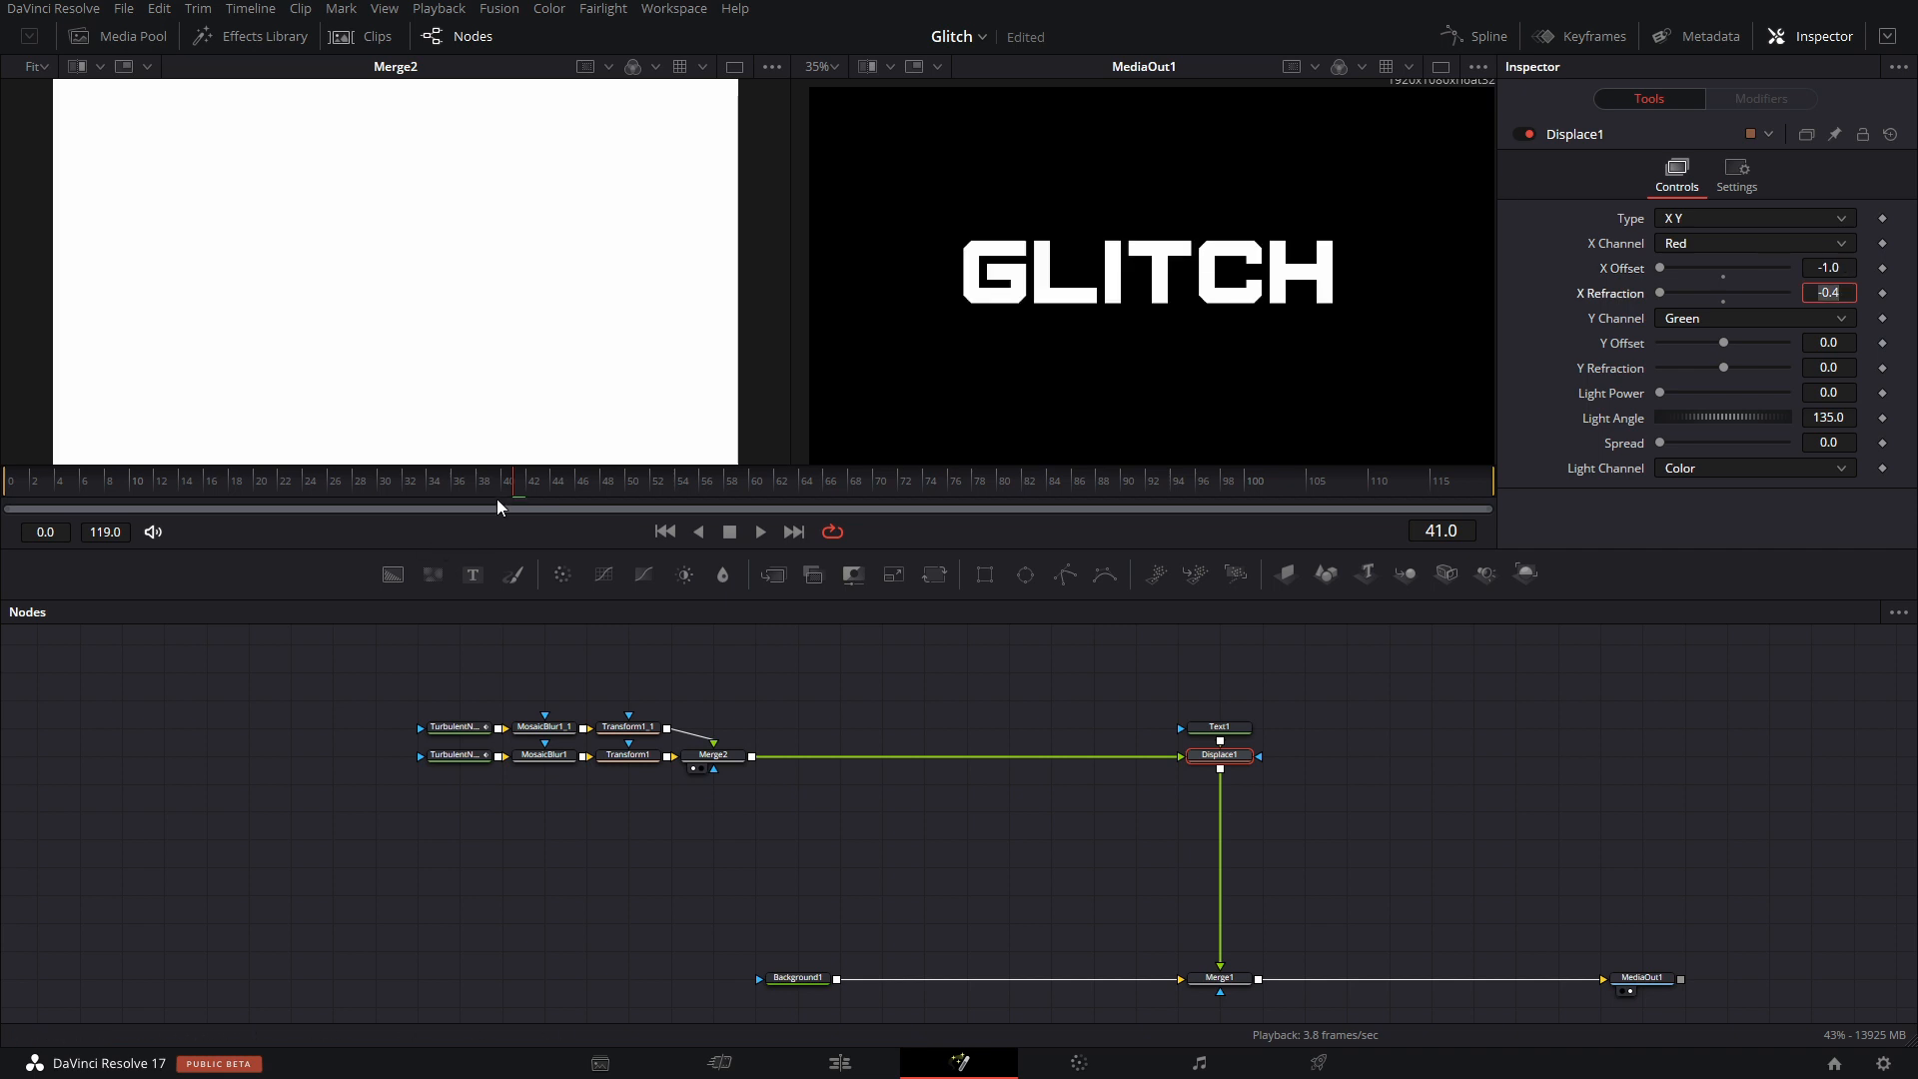
Review the displacement from the first frame and set the Displace node's X Refraction to 0.4 at frame 33.
{"action": "left_click_drag", "start_coordinate": [494, 484], "coordinate": [2, 444]}
{"action": "key", "text": "space"}
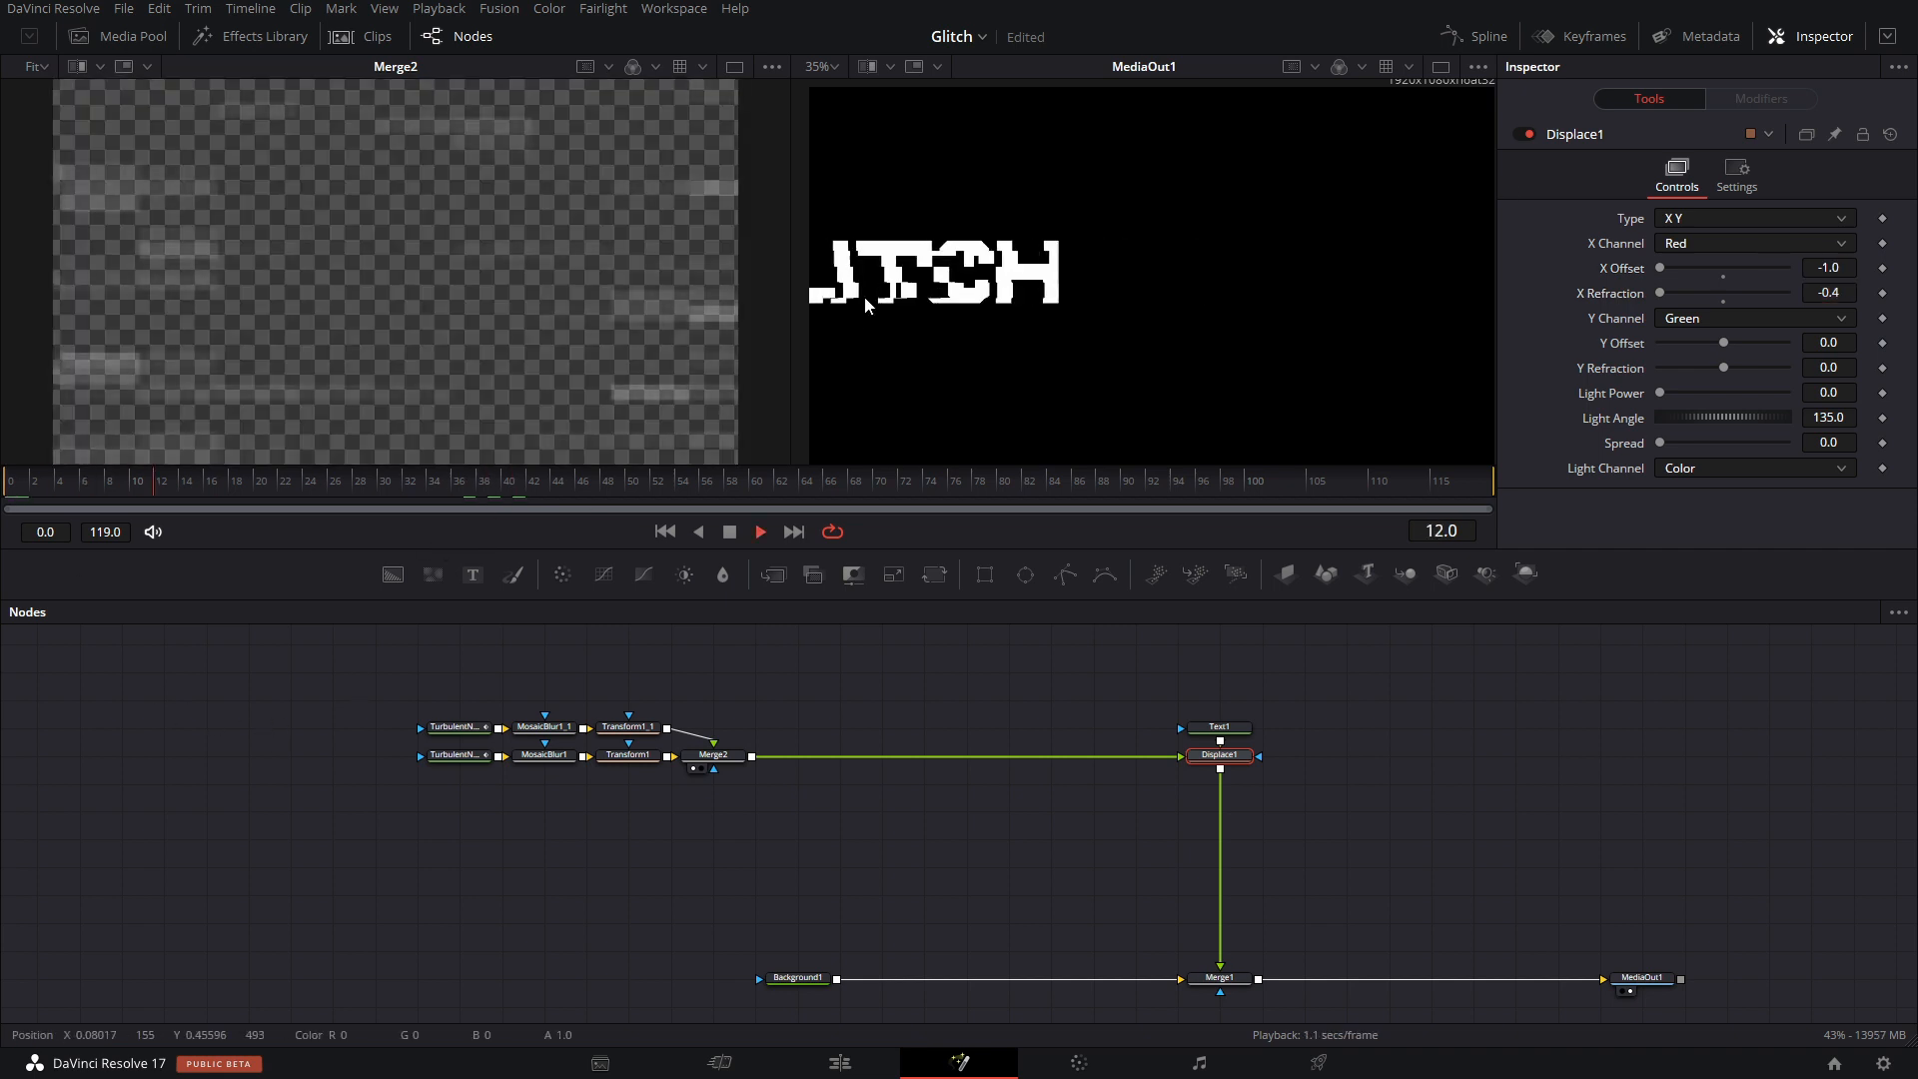
{"action": "key", "text": "space"}
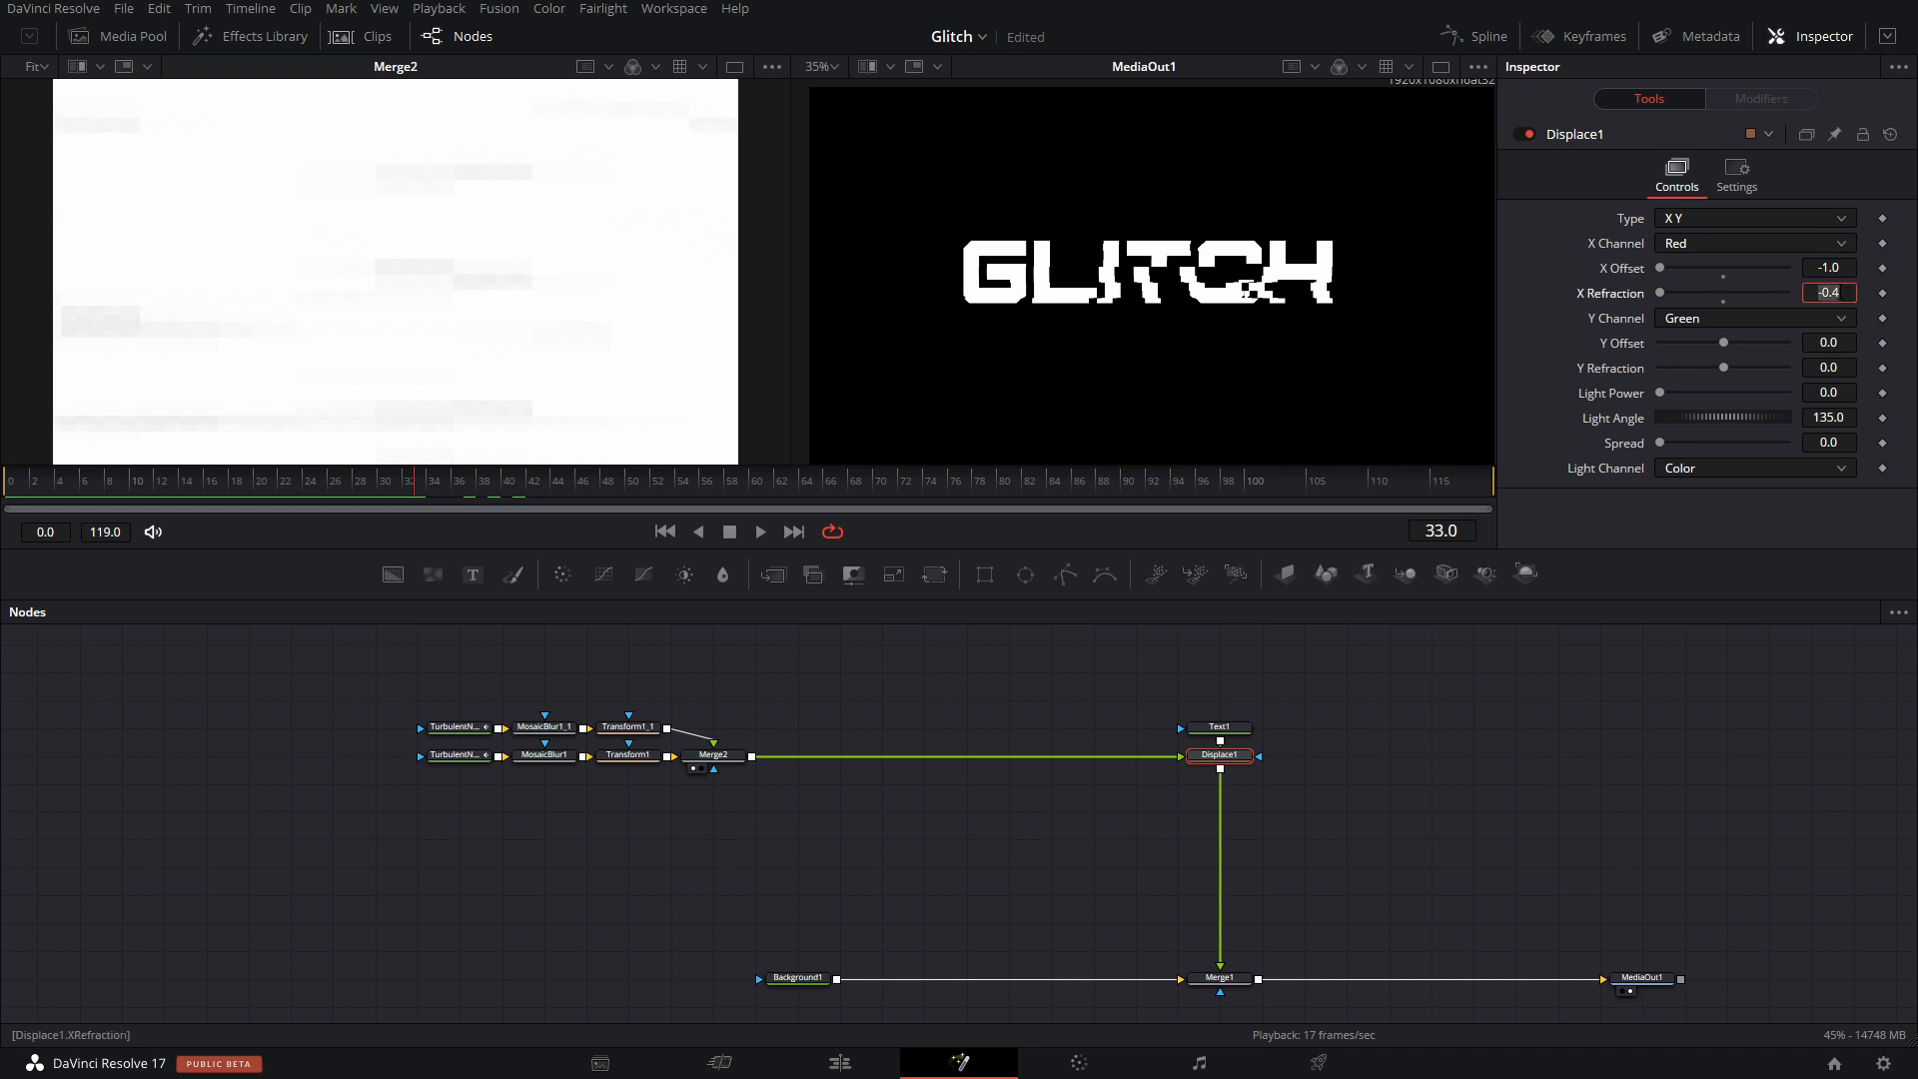
{"action": "key", "text": "Tab"}
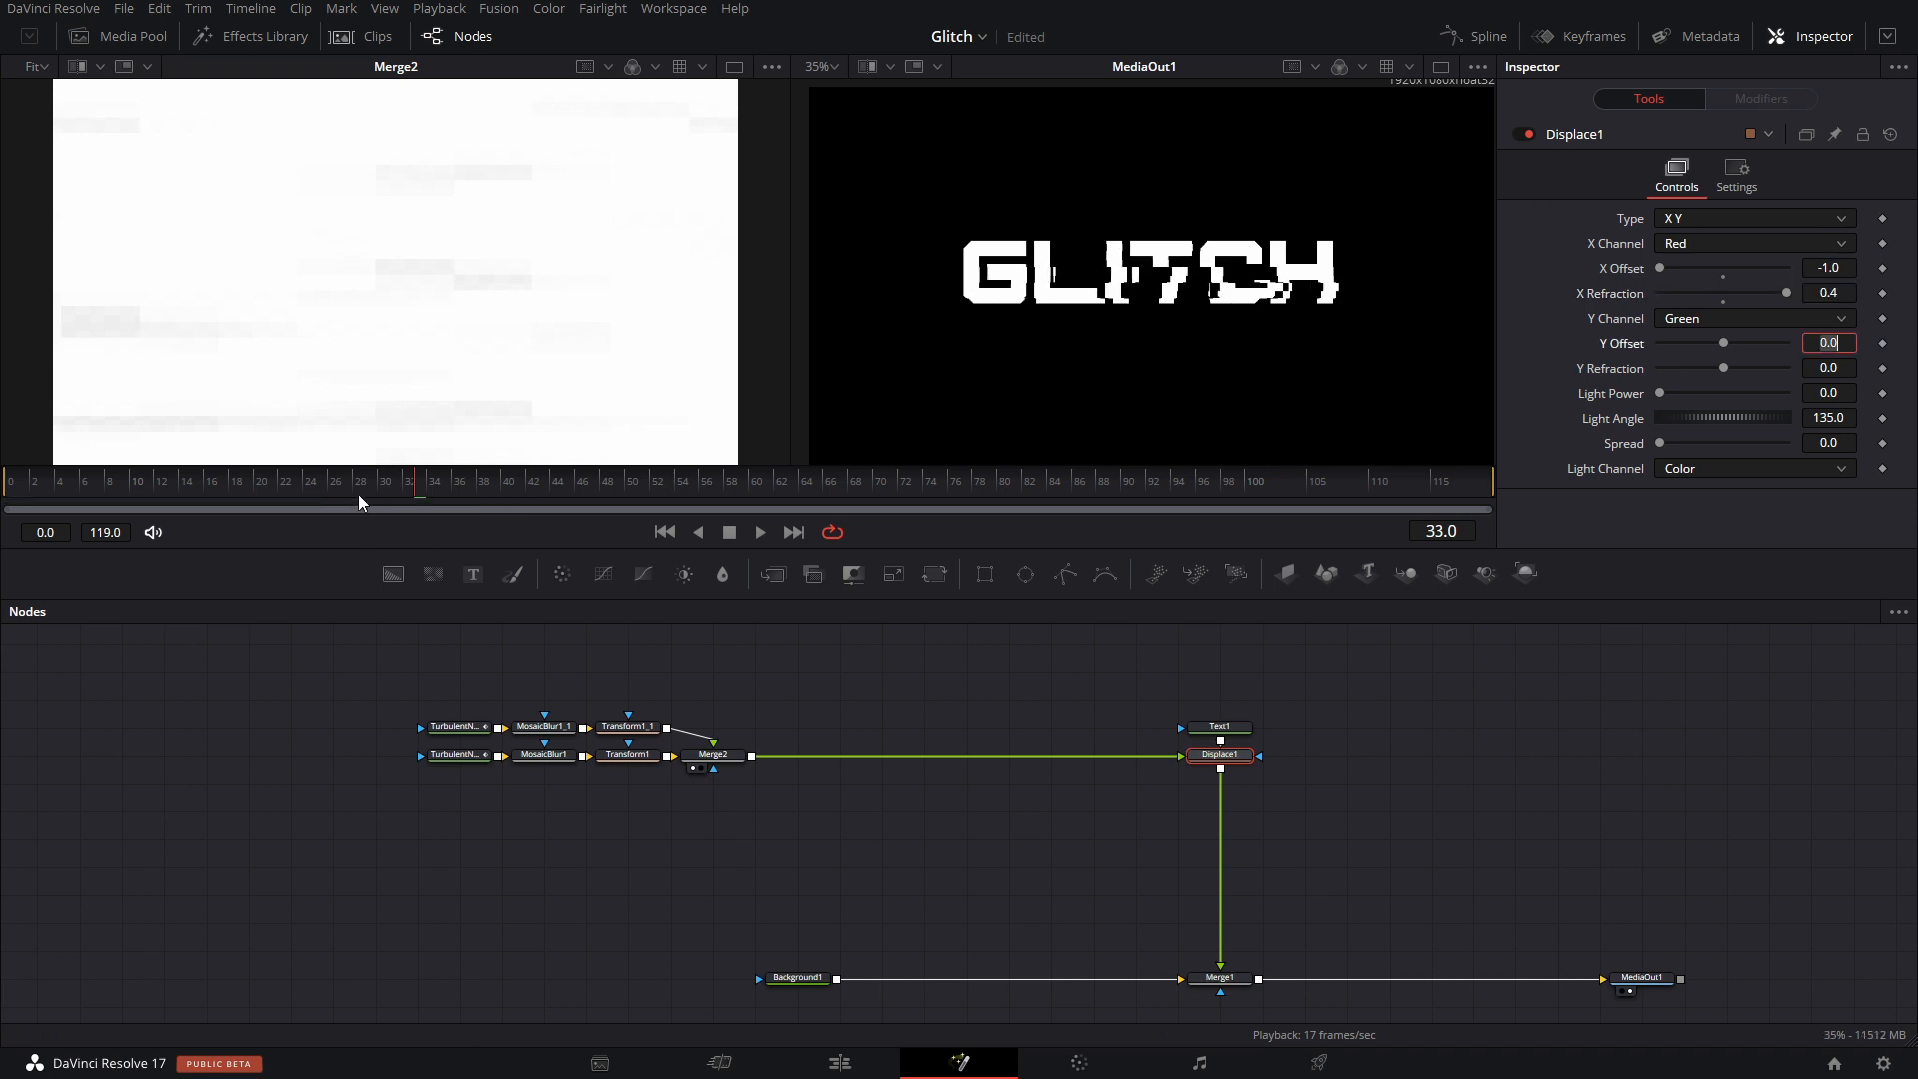
Play the composition from frame 0 to review the text displacement, and return the playhead to frame 5.
{"action": "left_click_drag", "start_coordinate": [345, 484], "coordinate": [4, 485]}
{"action": "left_click", "coordinate": [245, 773]}
{"action": "key", "text": "space"}
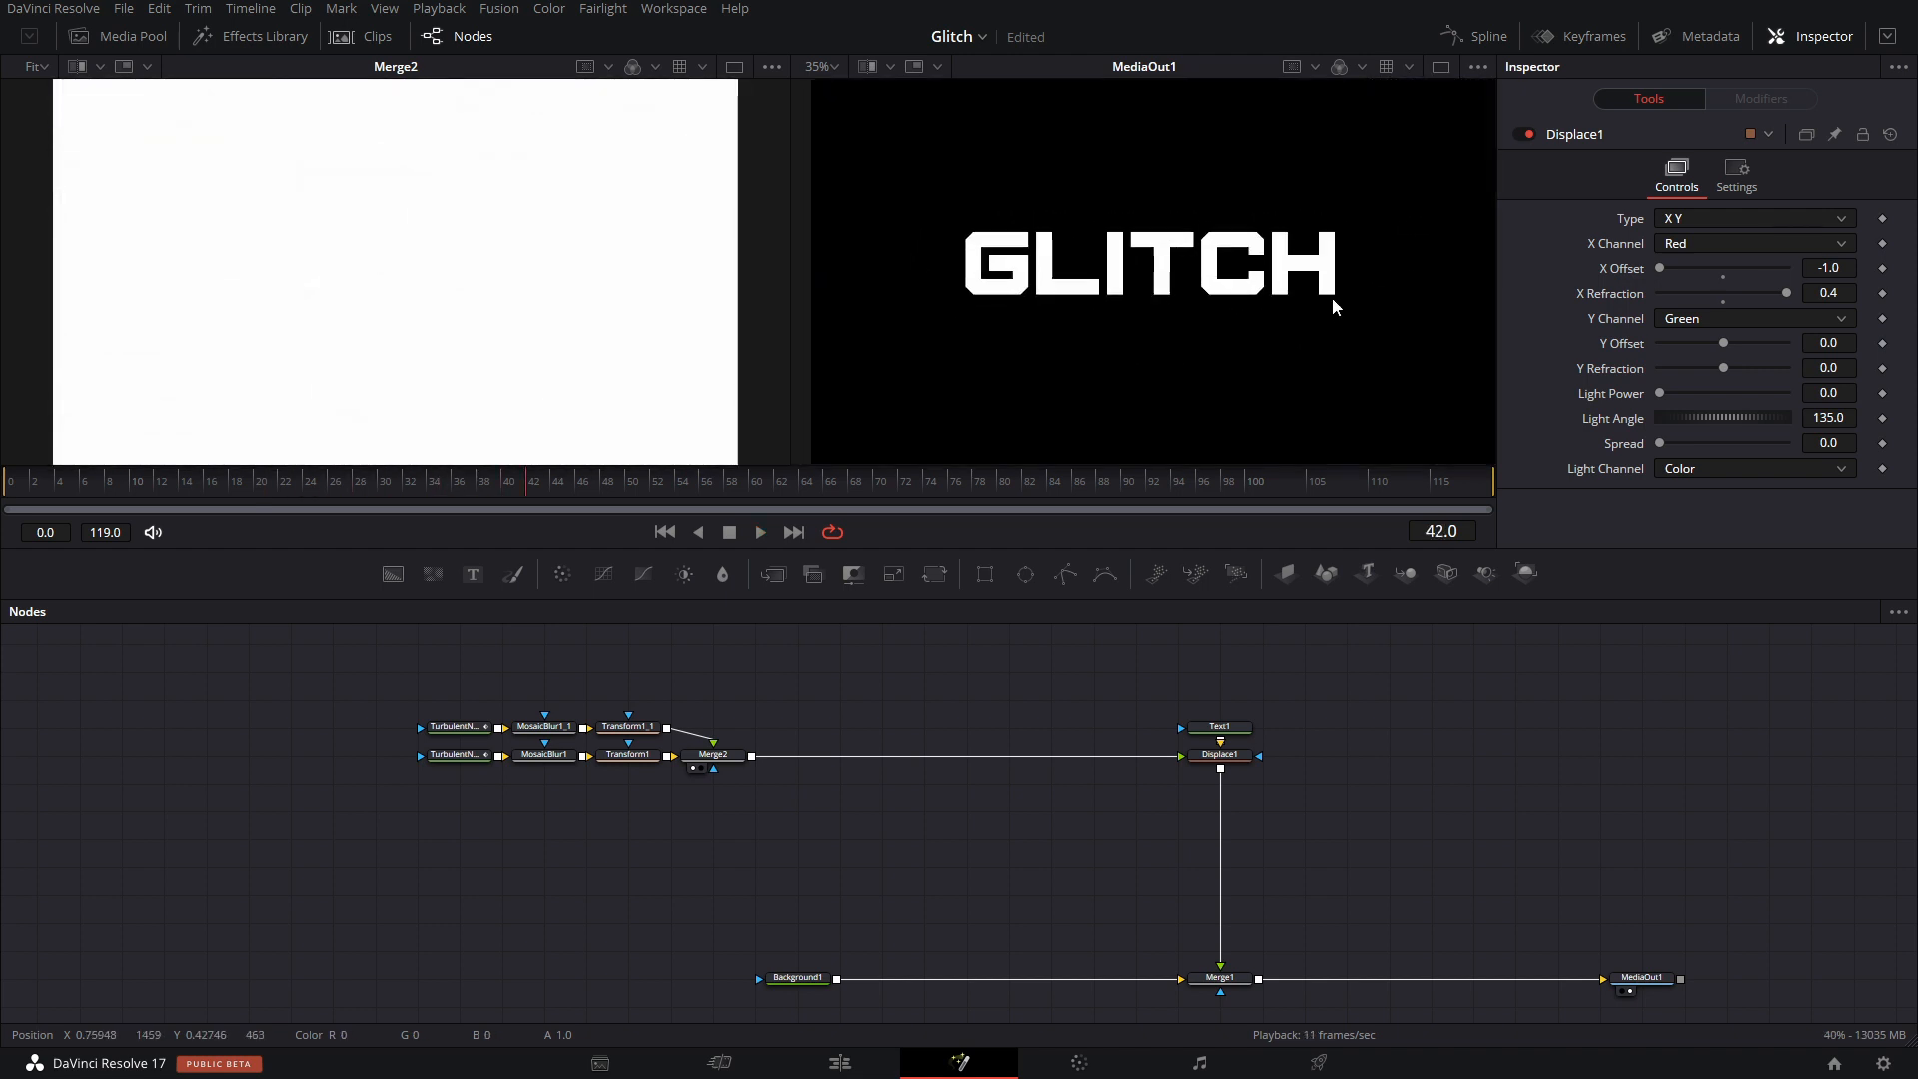
{"action": "key", "text": "space"}
{"action": "left_click_drag", "start_coordinate": [480, 495], "coordinate": [70, 543]}
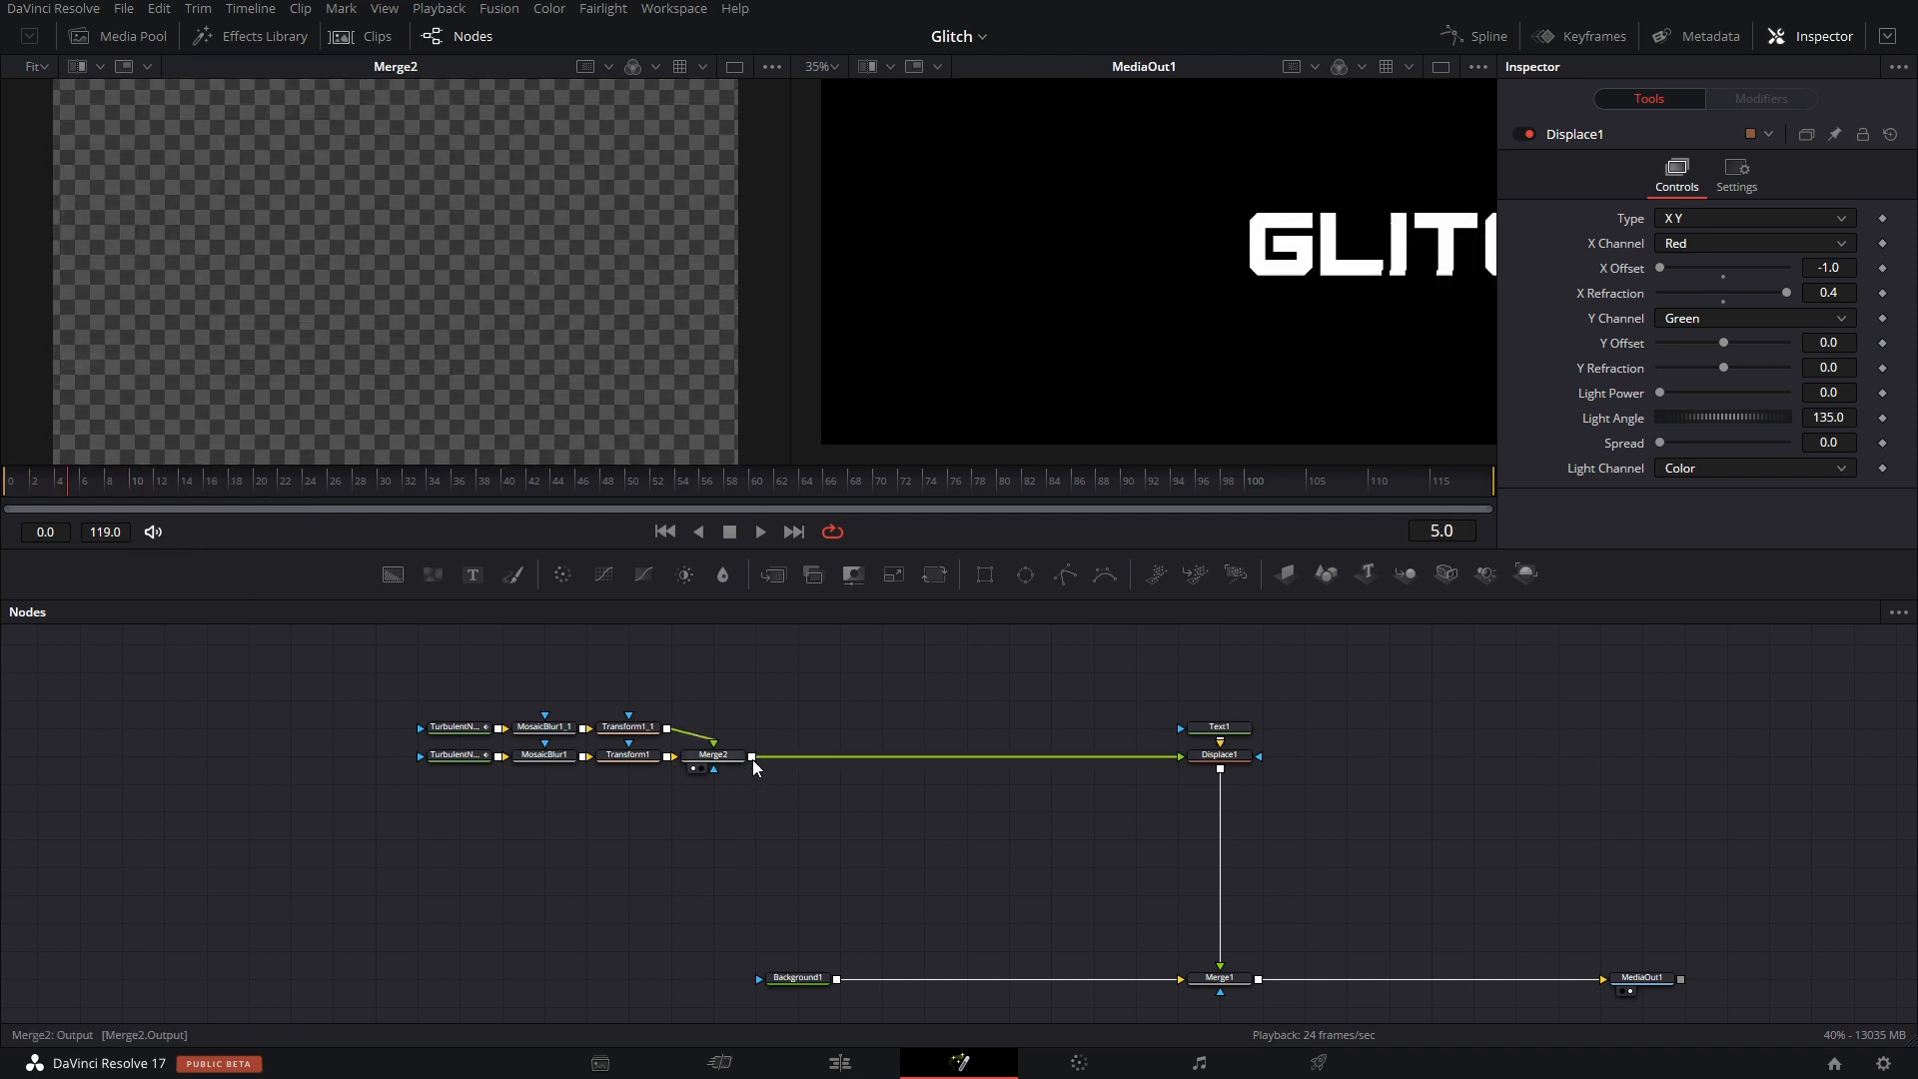
Connect the noise merge's output to Merge1's effect mask input and play the masked text, stopping at frame 30.
{"action": "left_click_drag", "start_coordinate": [752, 756], "coordinate": [1231, 957]}
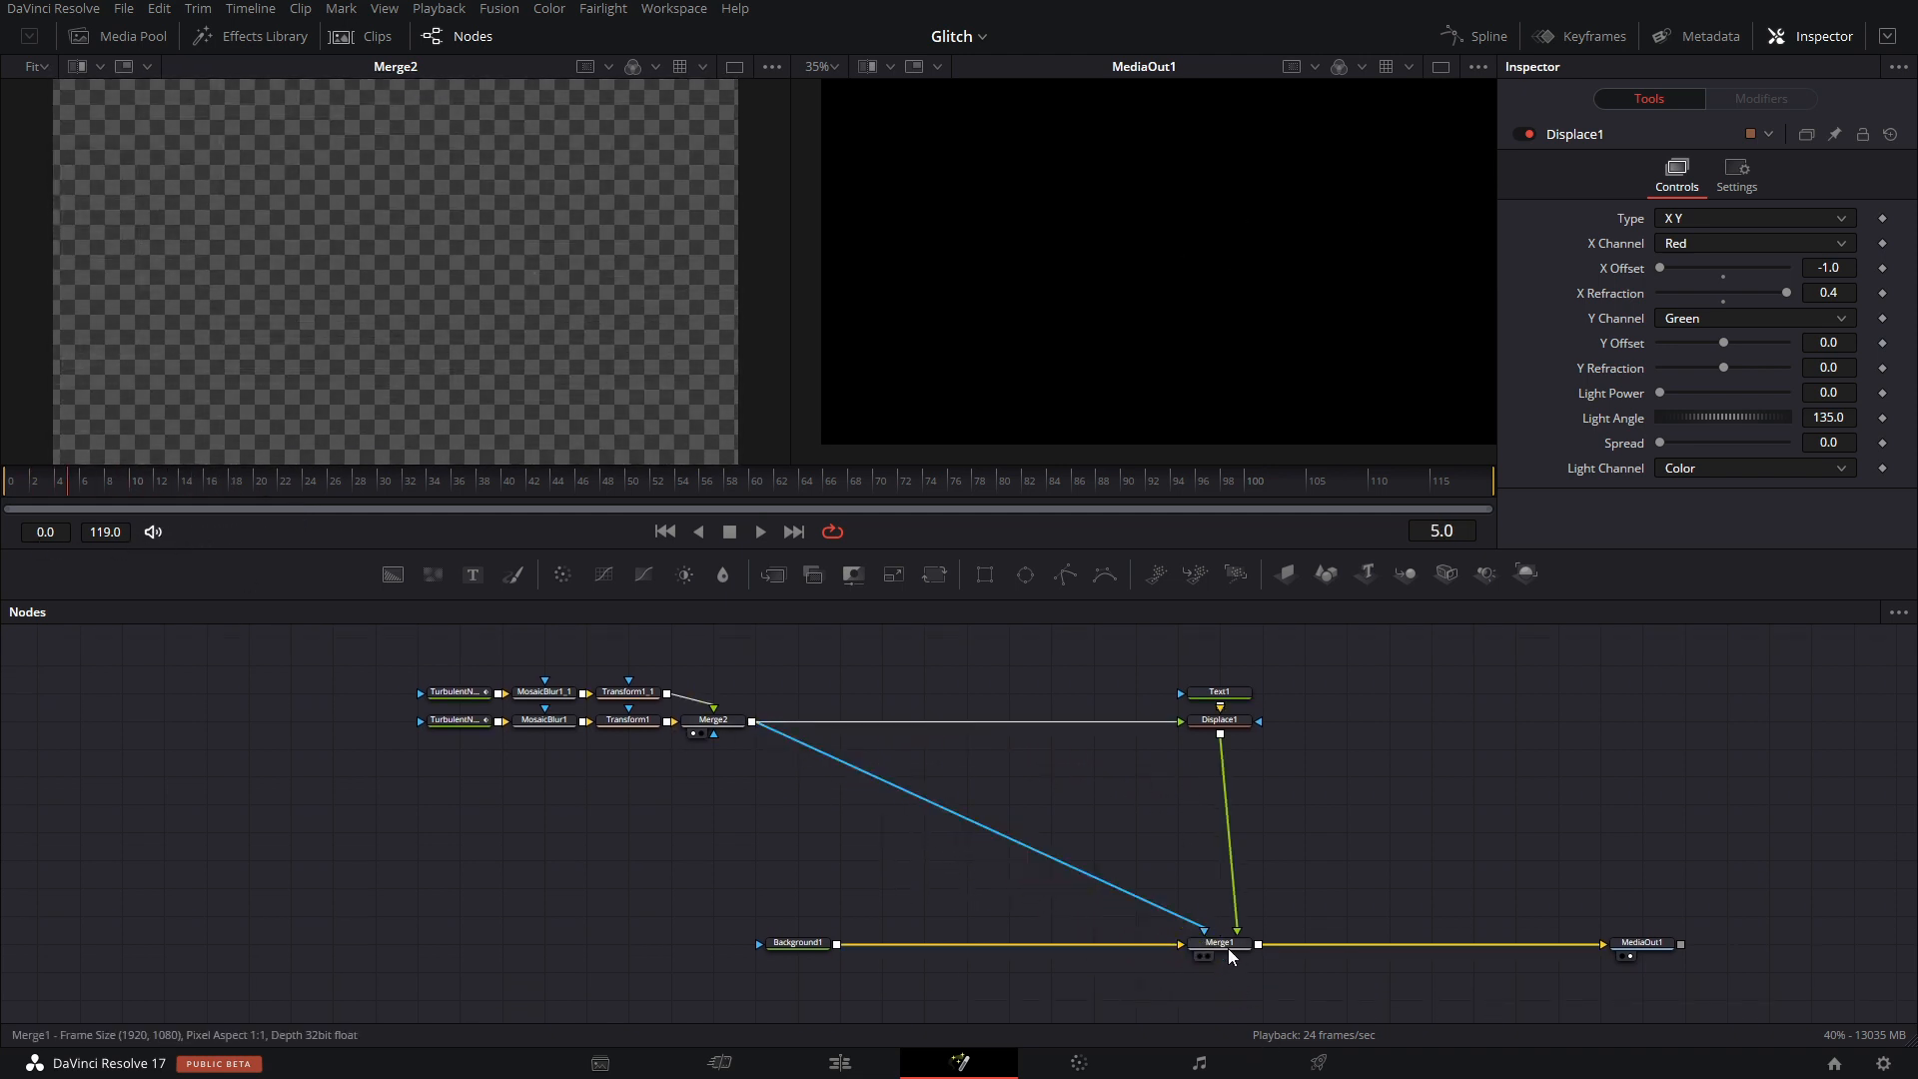
{"action": "mouse_move", "coordinate": [67, 484]}
{"action": "left_mouse_down"}
{"action": "mouse_move", "coordinate": [2, 508]}
{"action": "mouse_move", "coordinate": [429, 479]}
{"action": "mouse_move", "coordinate": [32, 493]}
{"action": "left_mouse_up"}
{"action": "key", "text": "space"}
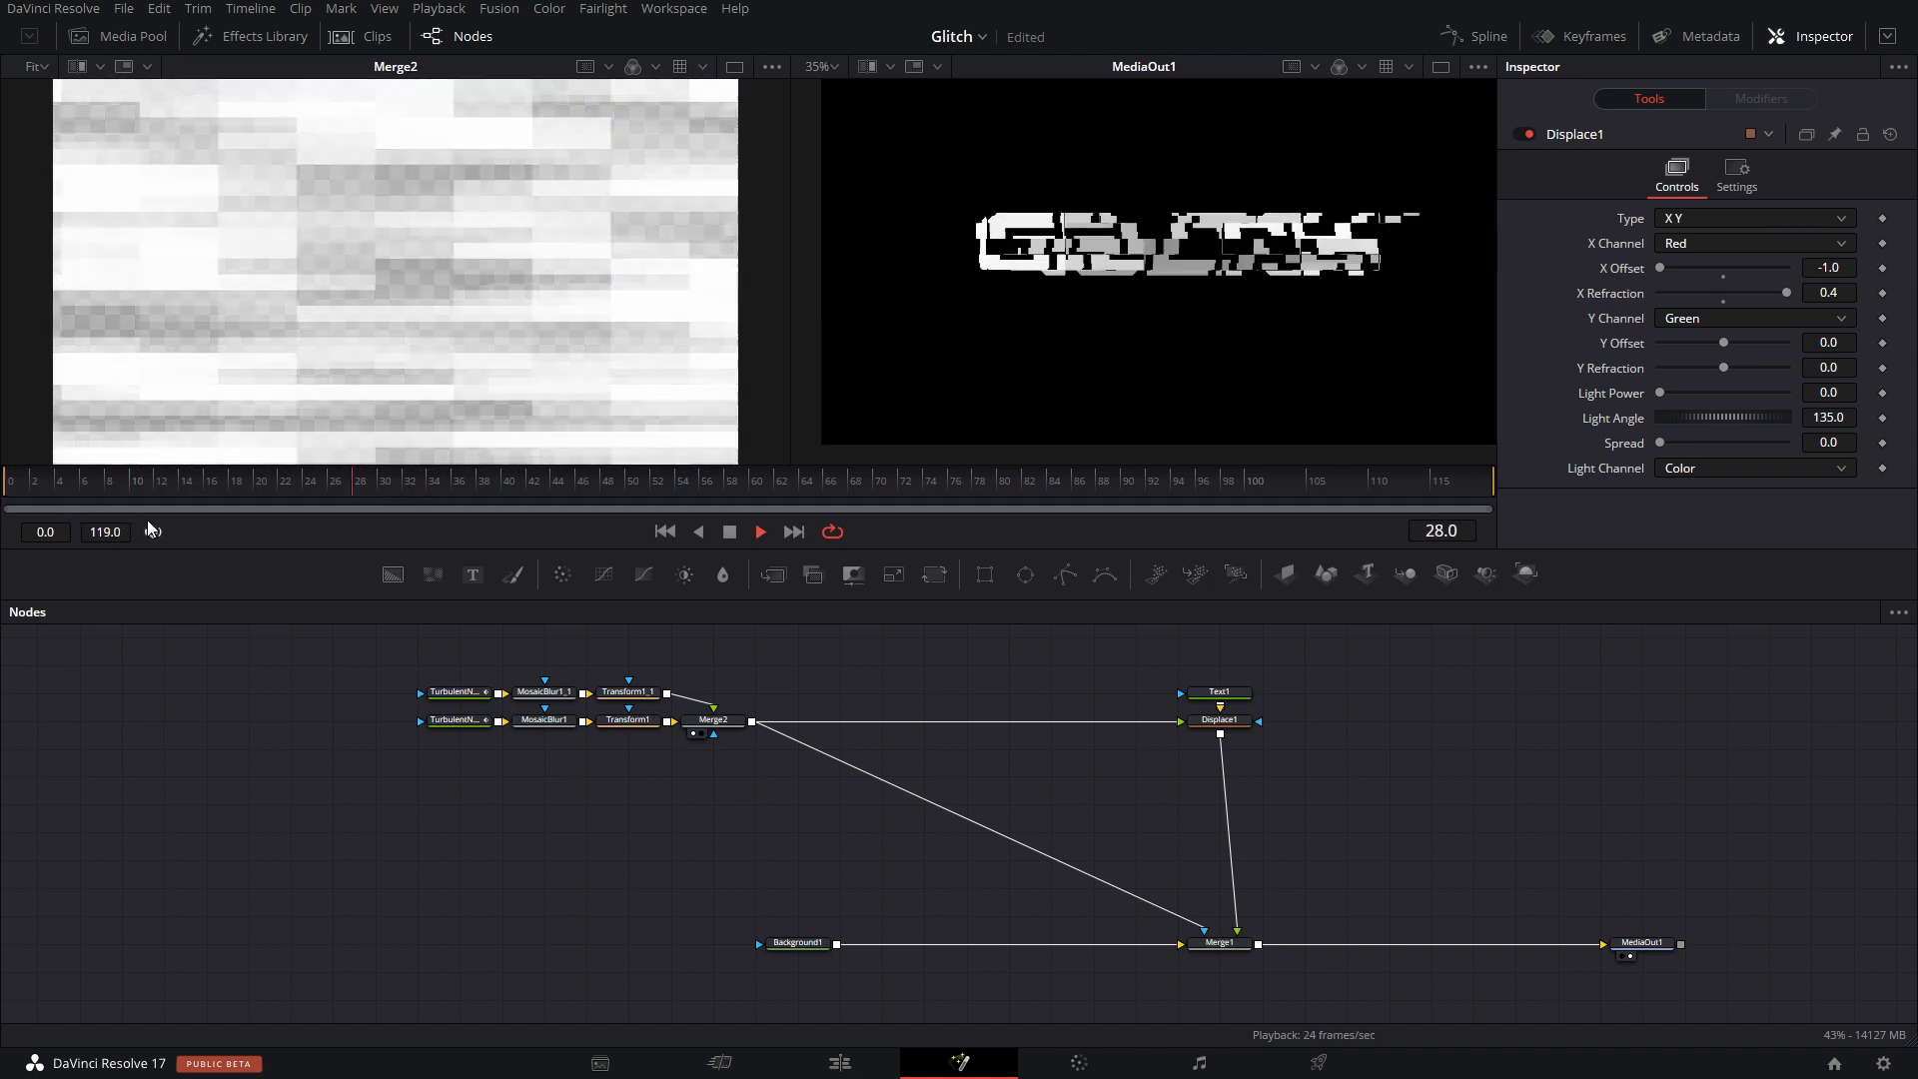
{"action": "left_click", "coordinate": [377, 485]}
Duplicate the upper Turbulent Noise, Mosaic Blur and Transform chain and merge the copy with the existing upper chain.
{"action": "left_click_drag", "start_coordinate": [651, 681], "coordinate": [416, 755]}
{"action": "scroll", "coordinate": [694, 747], "scroll_direction": "up", "scroll_amount": 2}
{"action": "key", "text": "ctrl+c"}
{"action": "key", "text": "ctrl+v"}
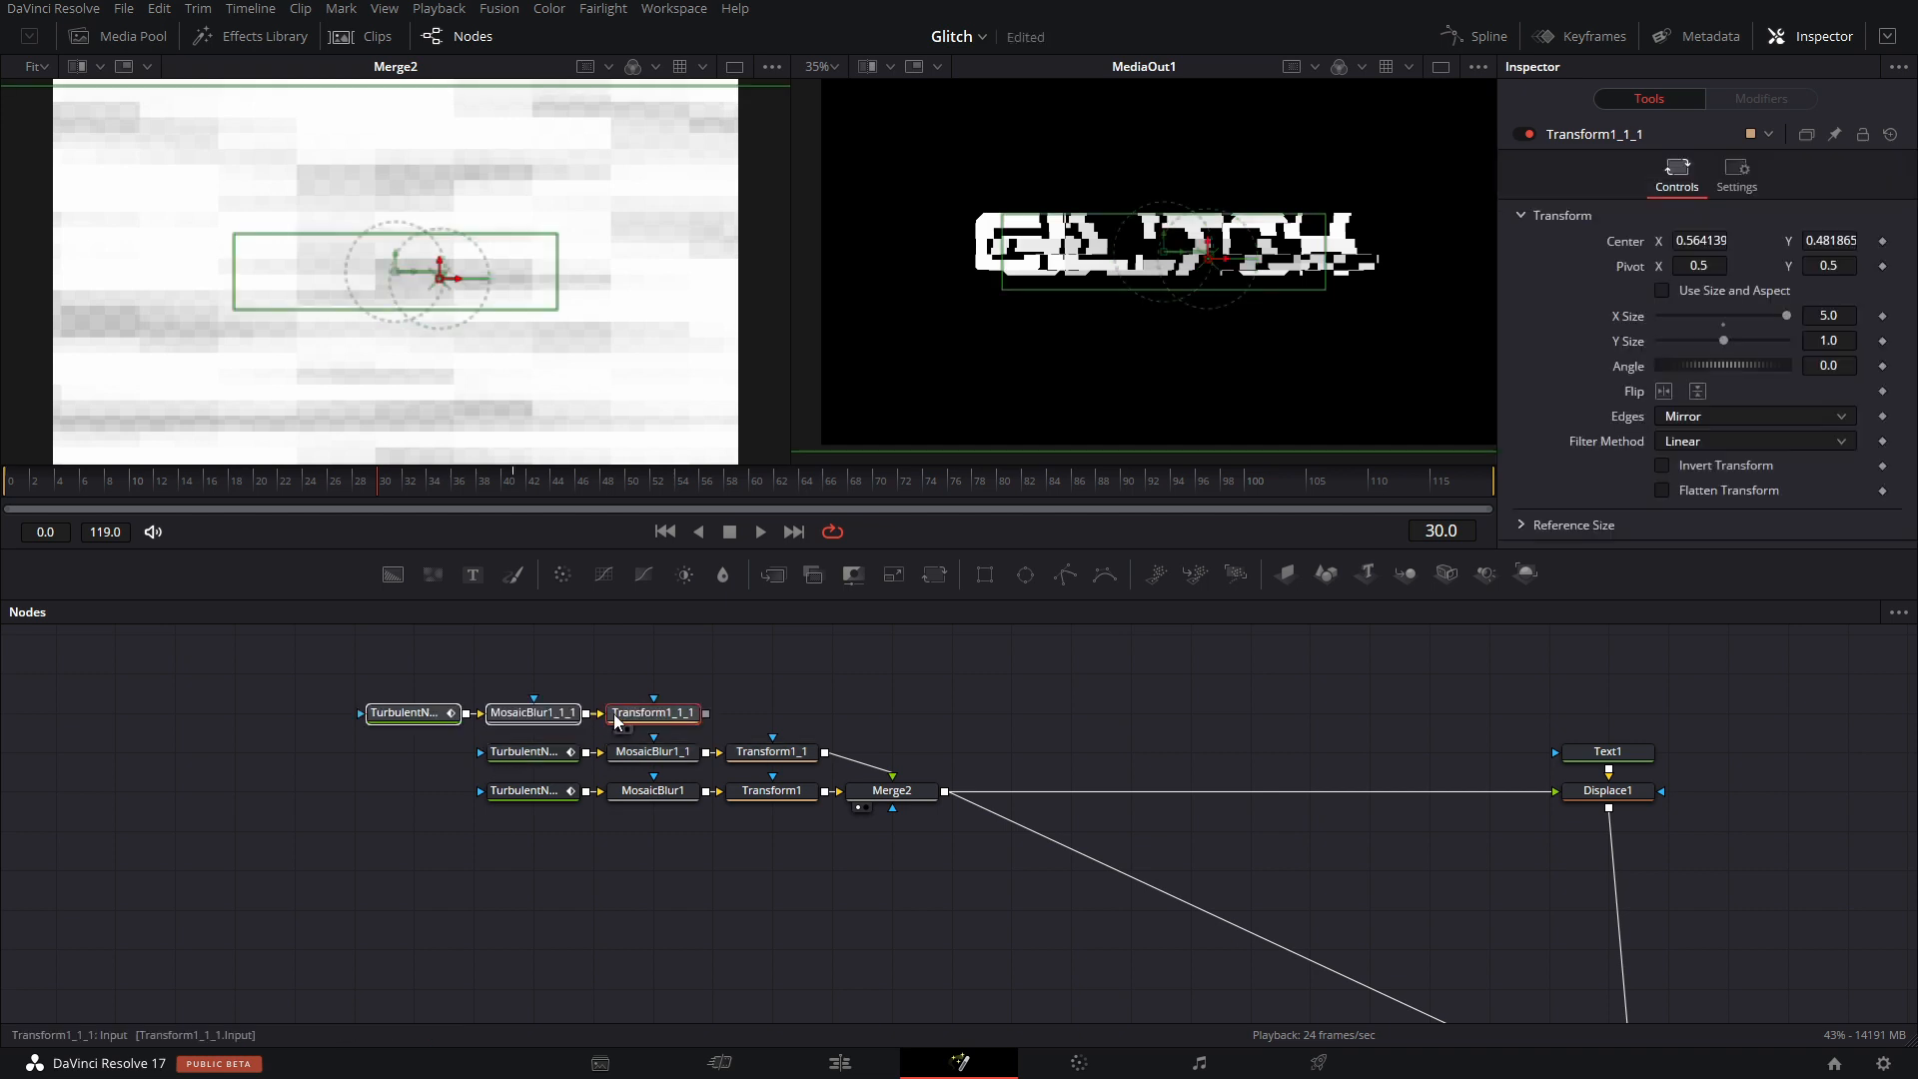
{"action": "left_click_drag", "start_coordinate": [699, 713], "coordinate": [828, 757]}
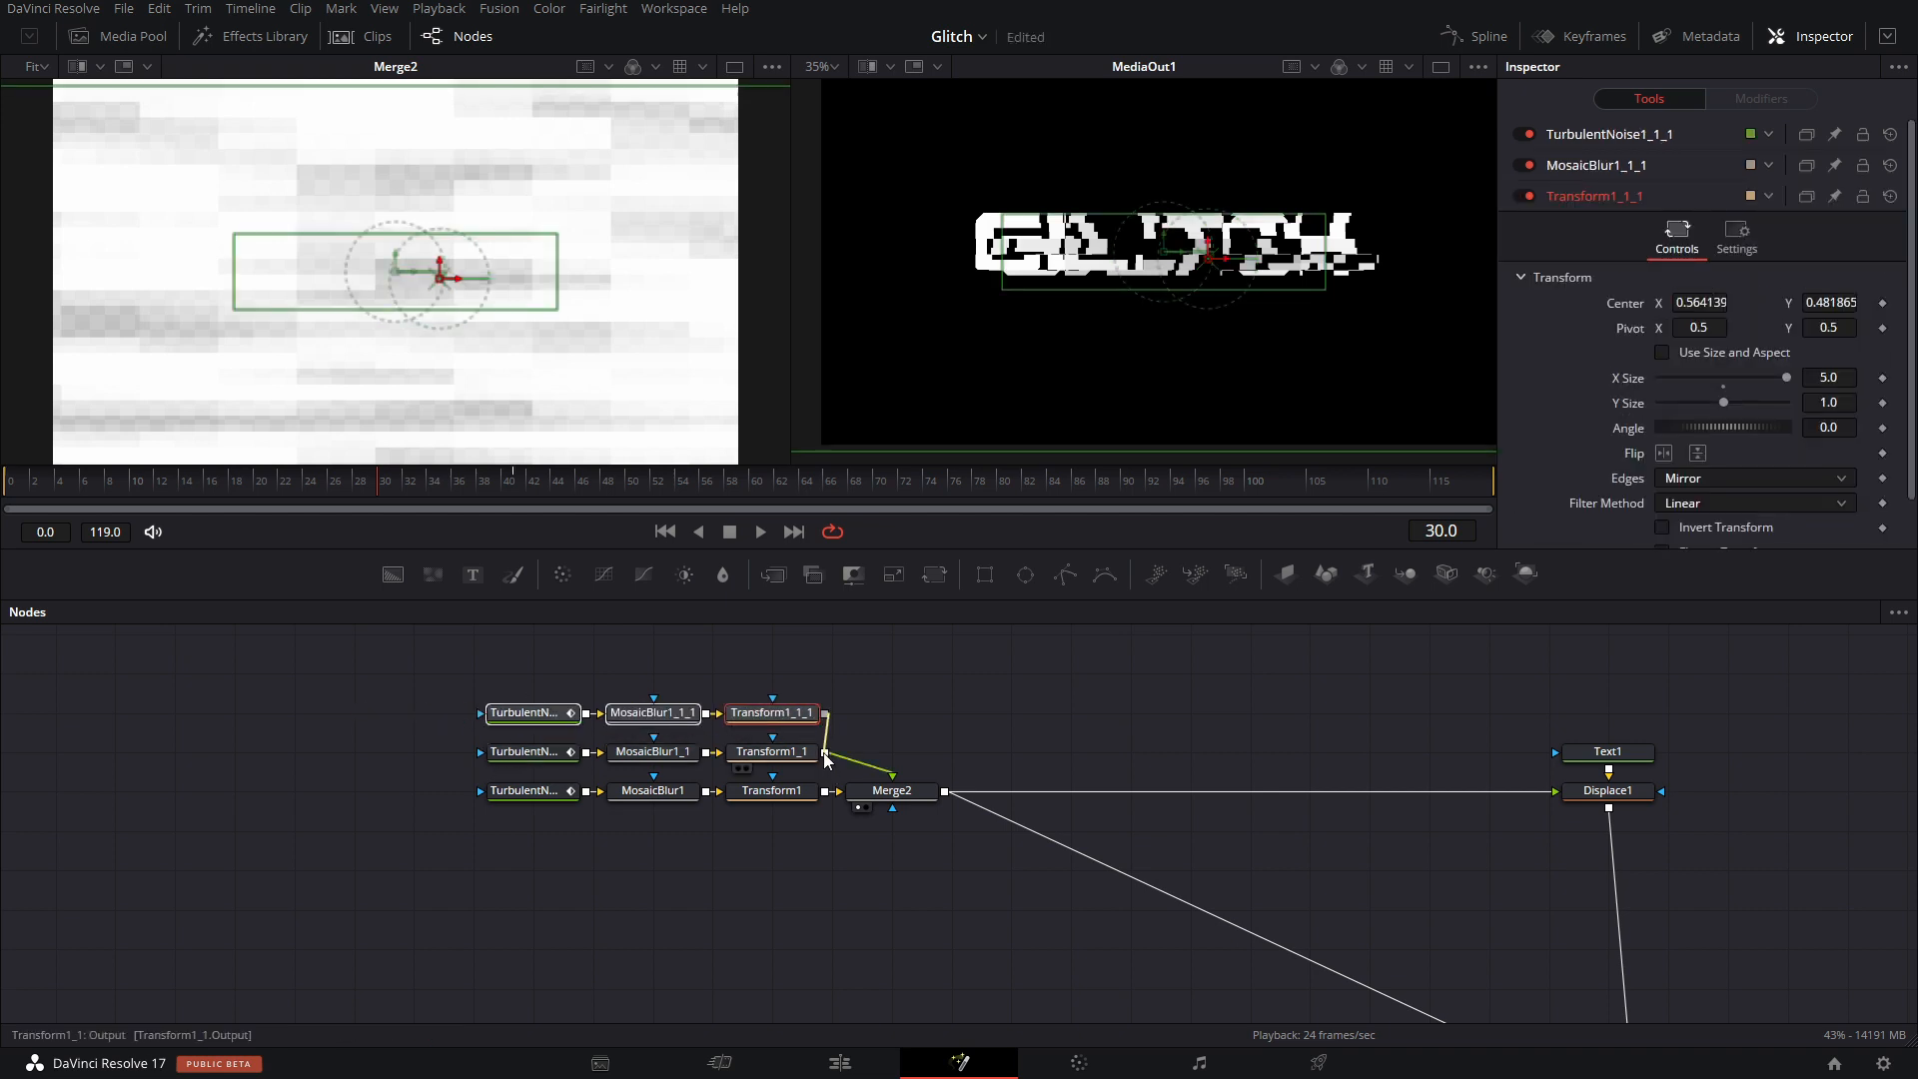
Delete the Mosaic Blur from the new top chain and move its Turbulent Noise beside the Transform.
{"action": "left_click", "coordinate": [608, 716]}
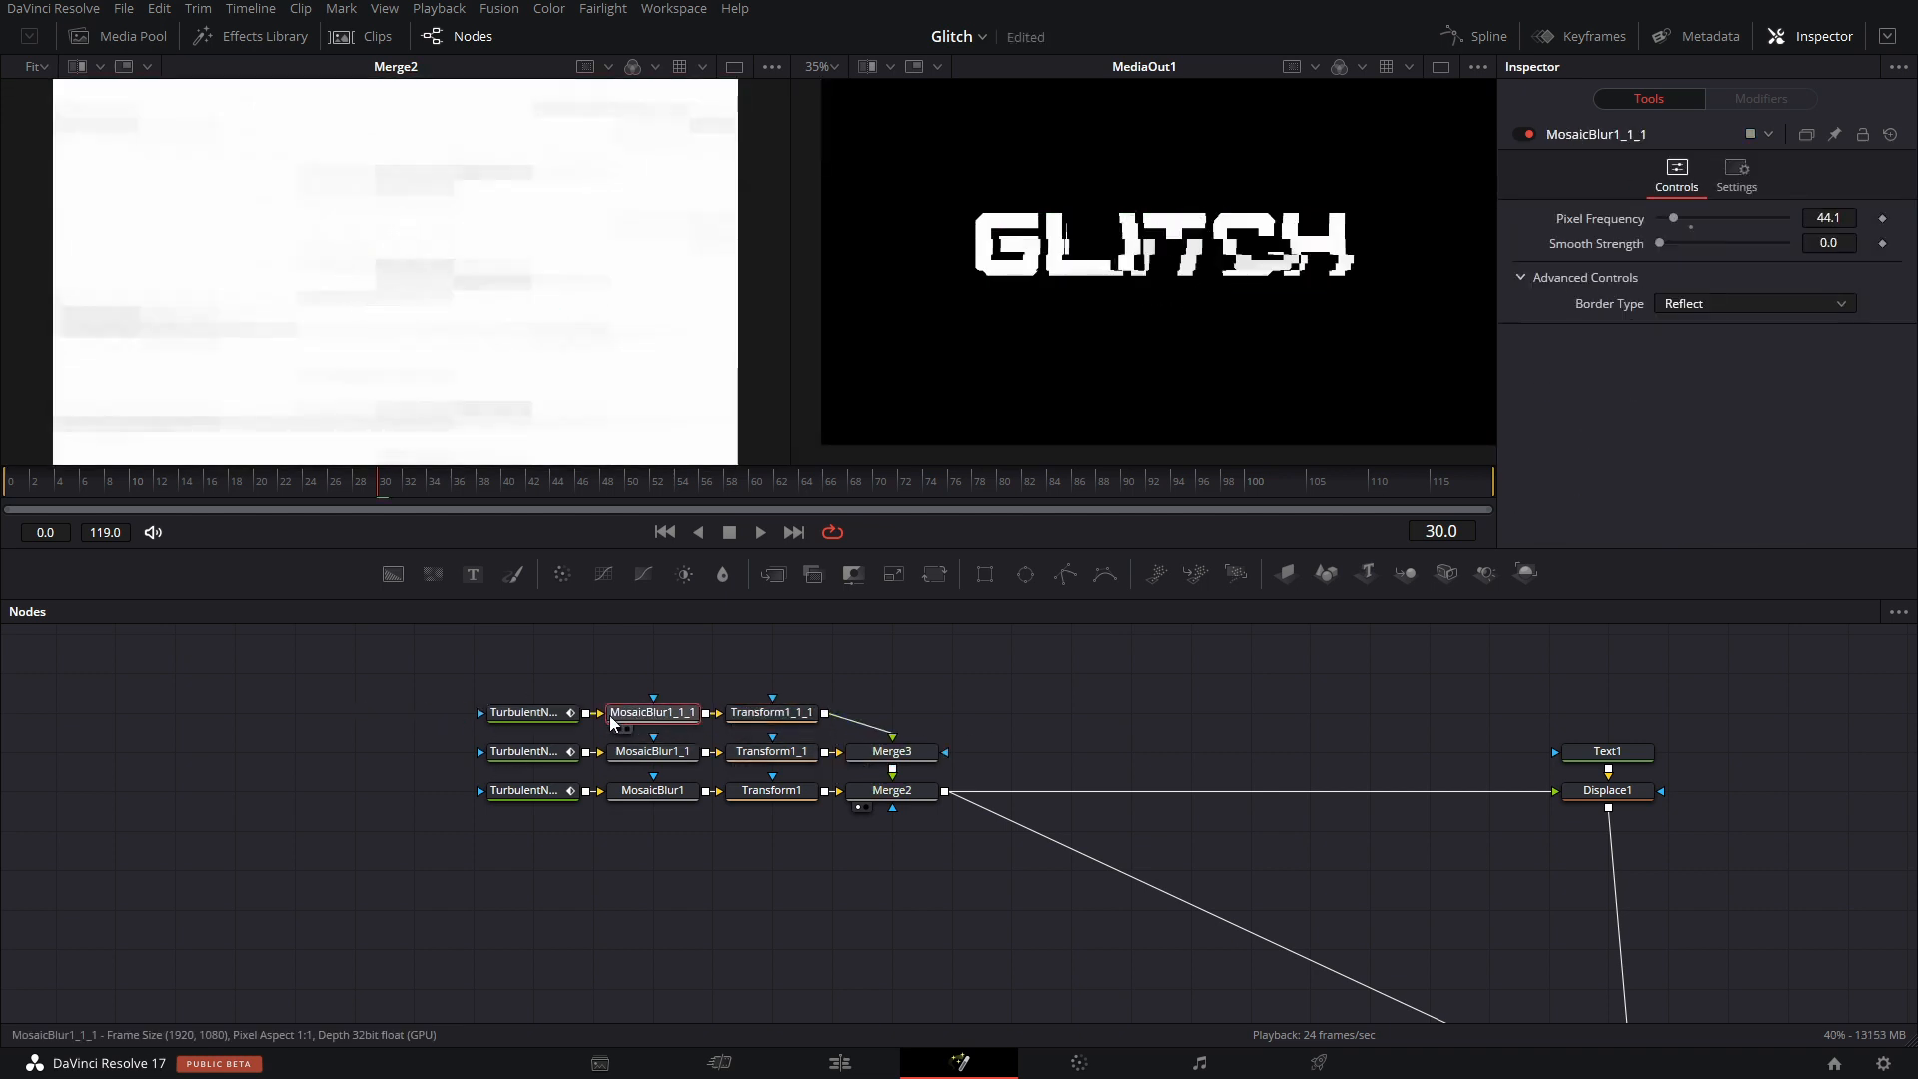
{"action": "key", "text": "Delete"}
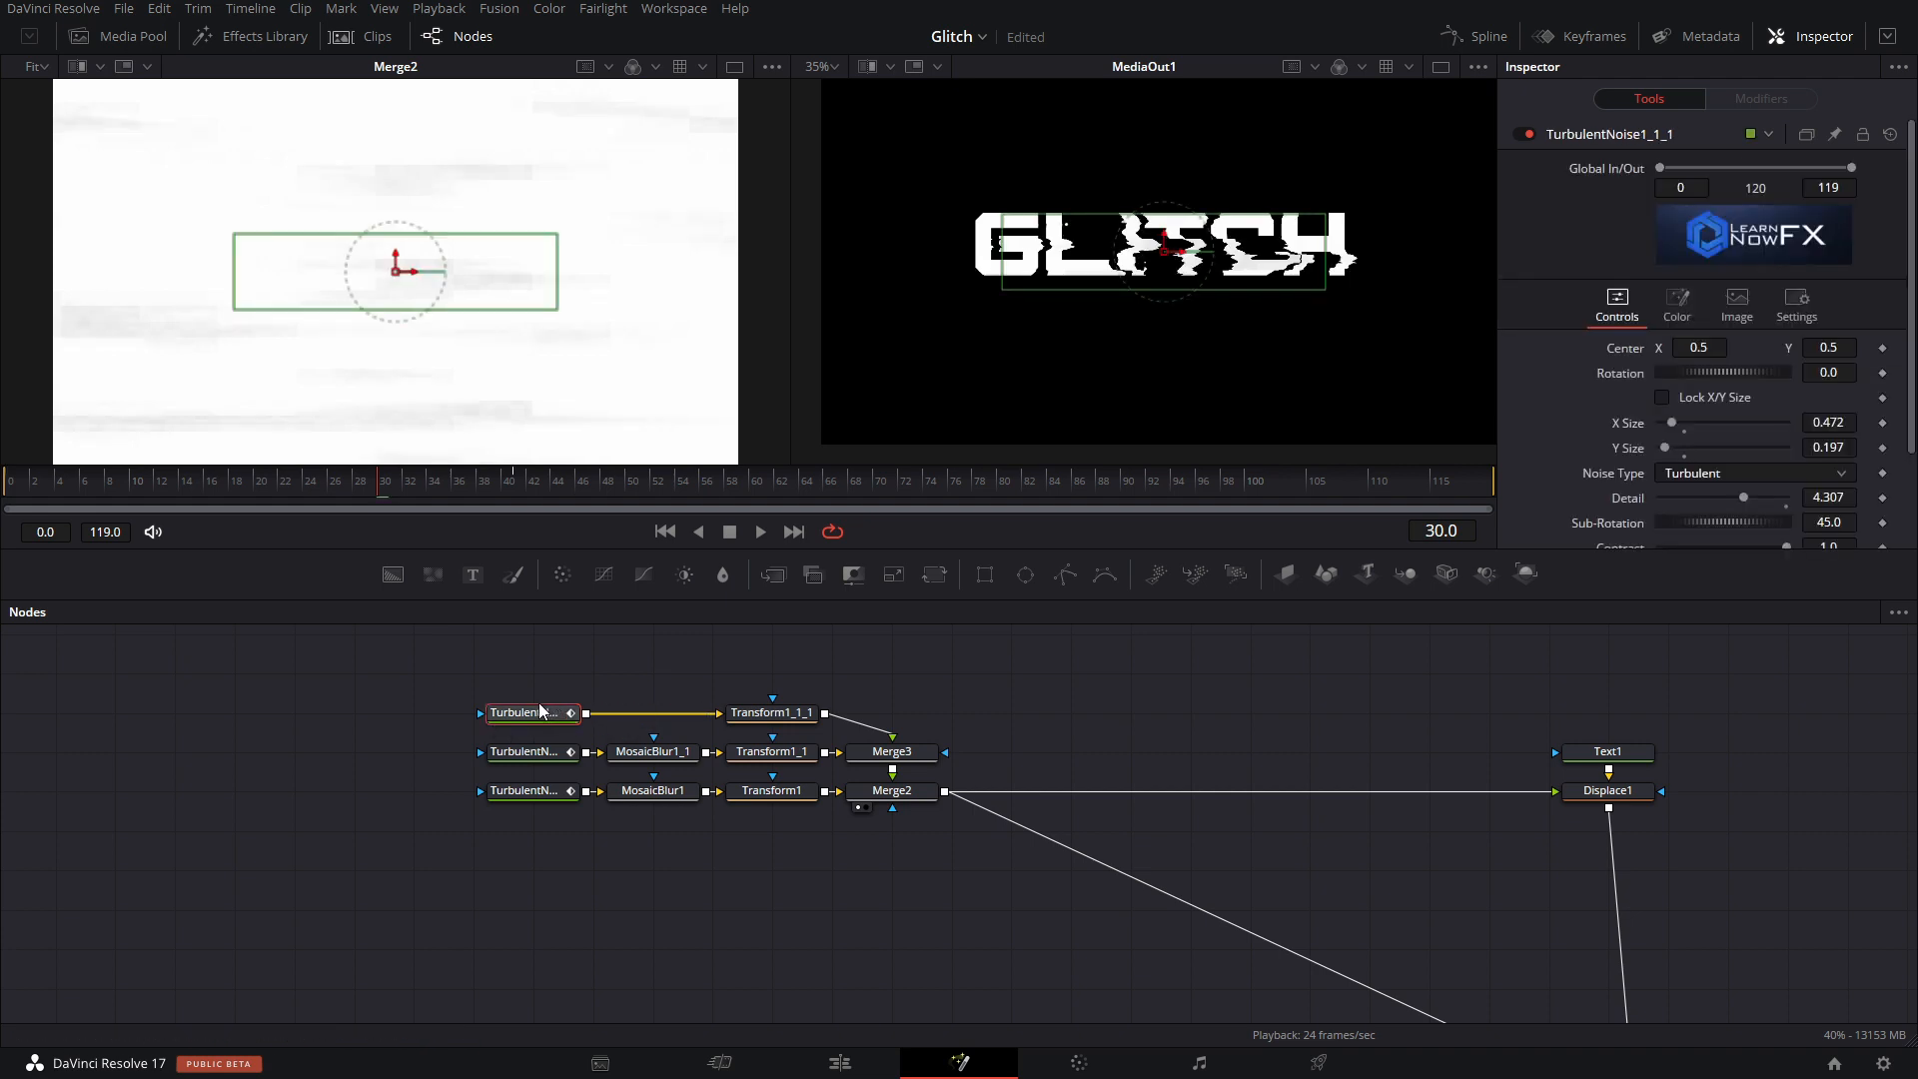
{"action": "left_click_drag", "start_coordinate": [552, 715], "coordinate": [672, 718]}
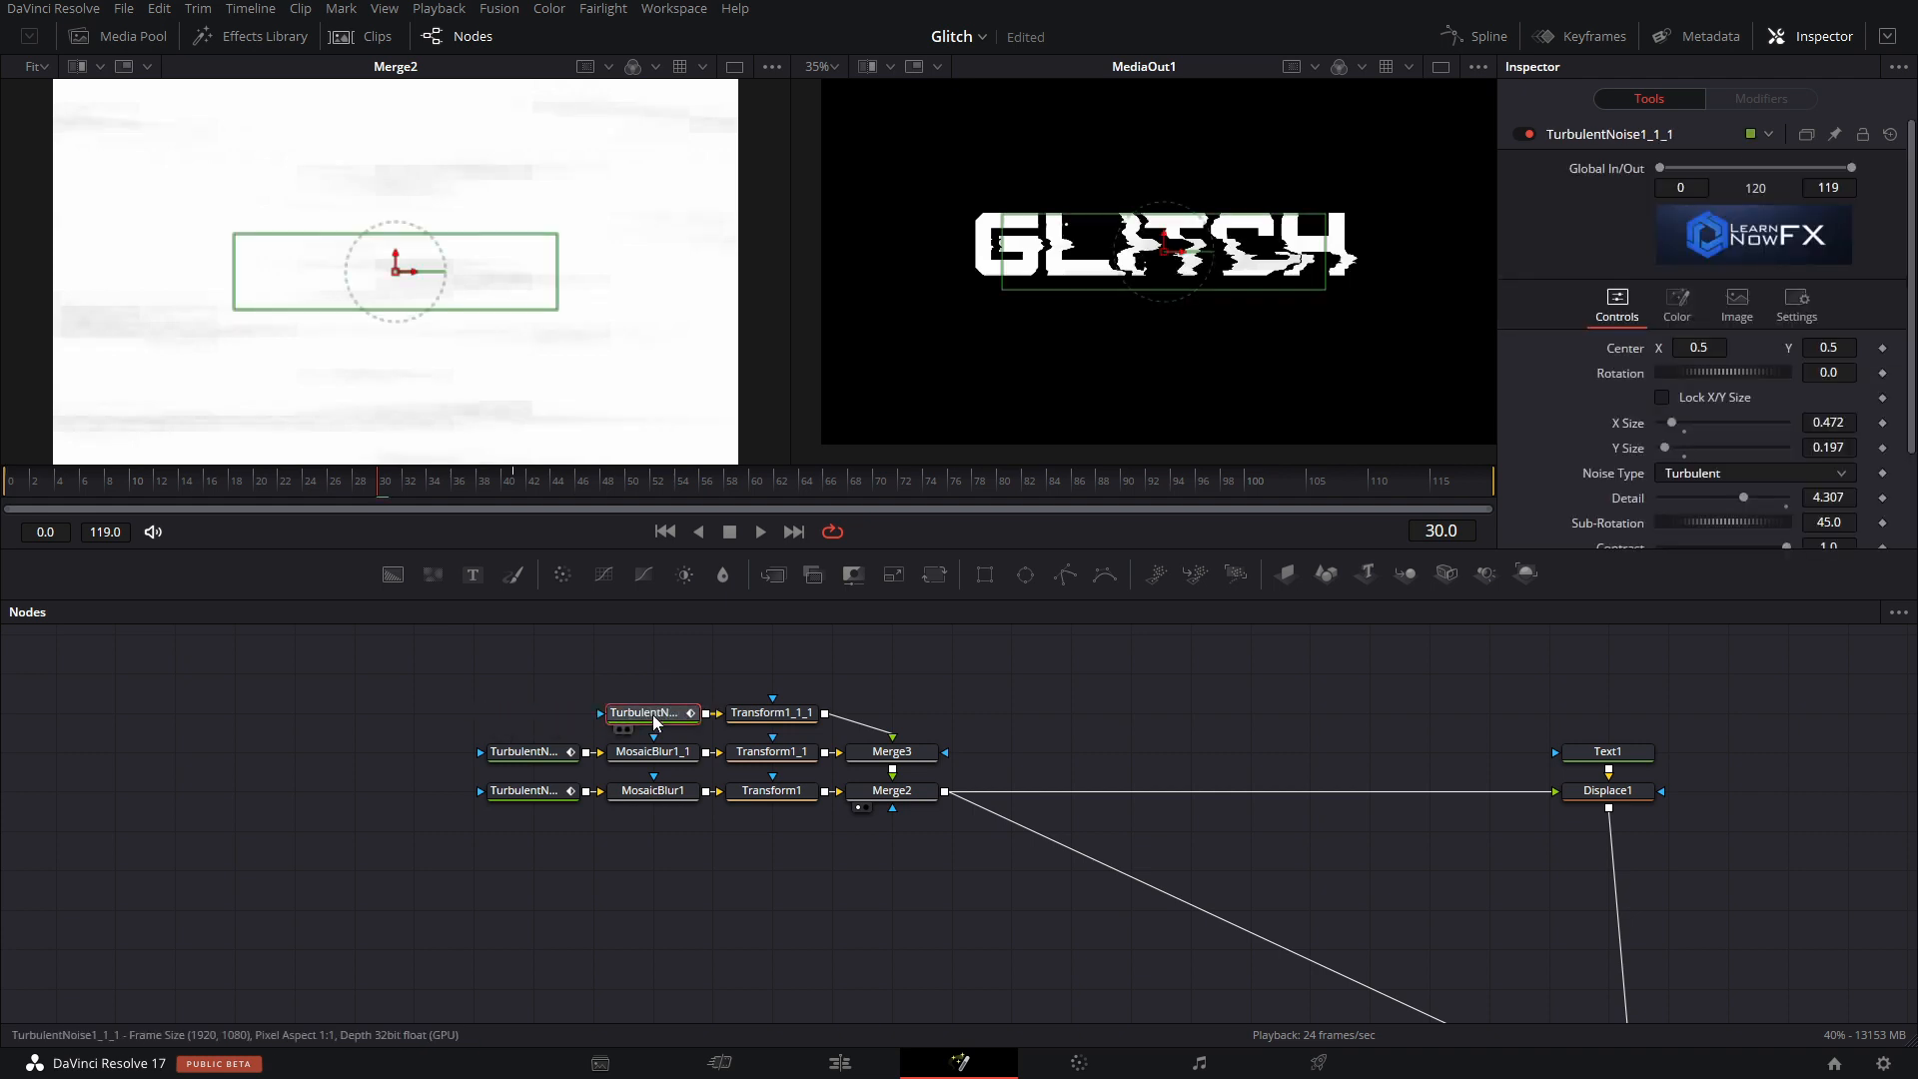
Show the top Turbulent Noise in the first viewer at frame 24 and set X Size 0.165, Y Size 0.091 and Contrast 5.
{"action": "key", "text": "1"}
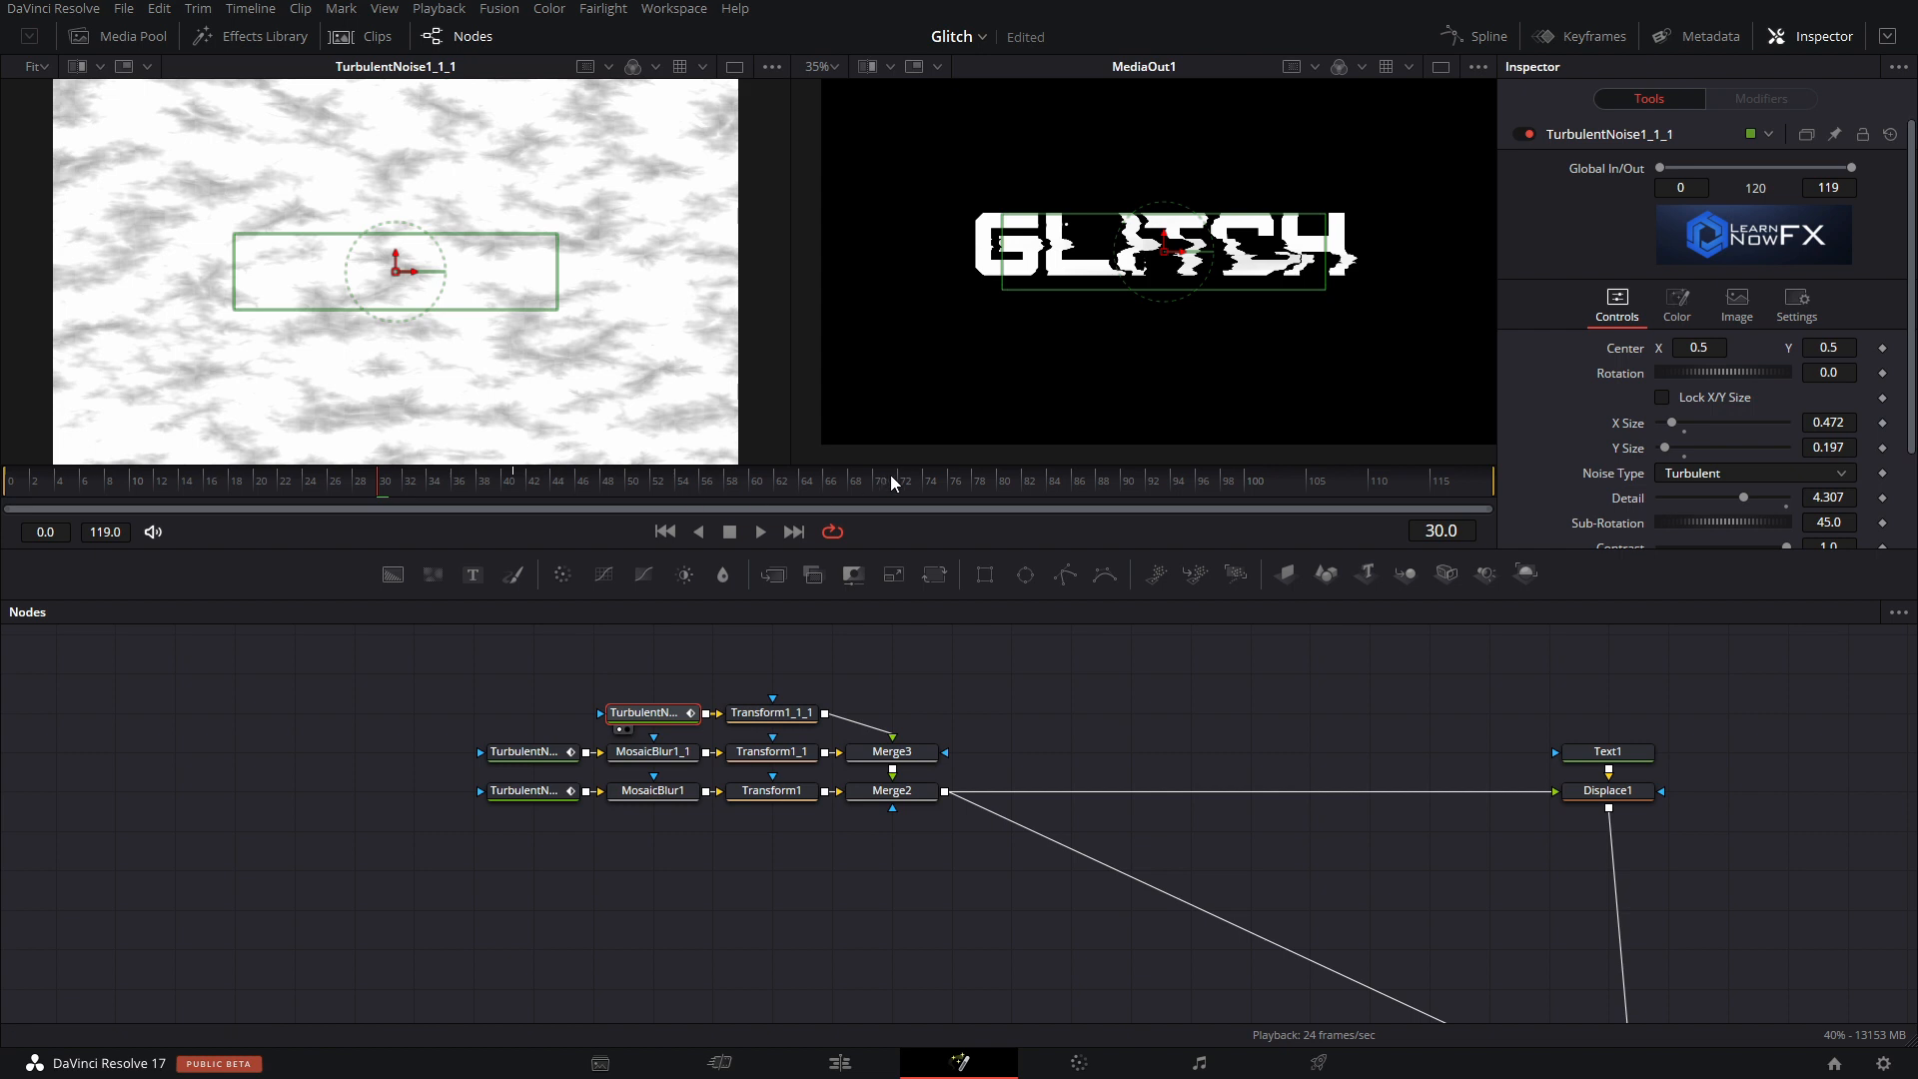
{"action": "left_click_drag", "start_coordinate": [465, 487], "coordinate": [303, 508]}
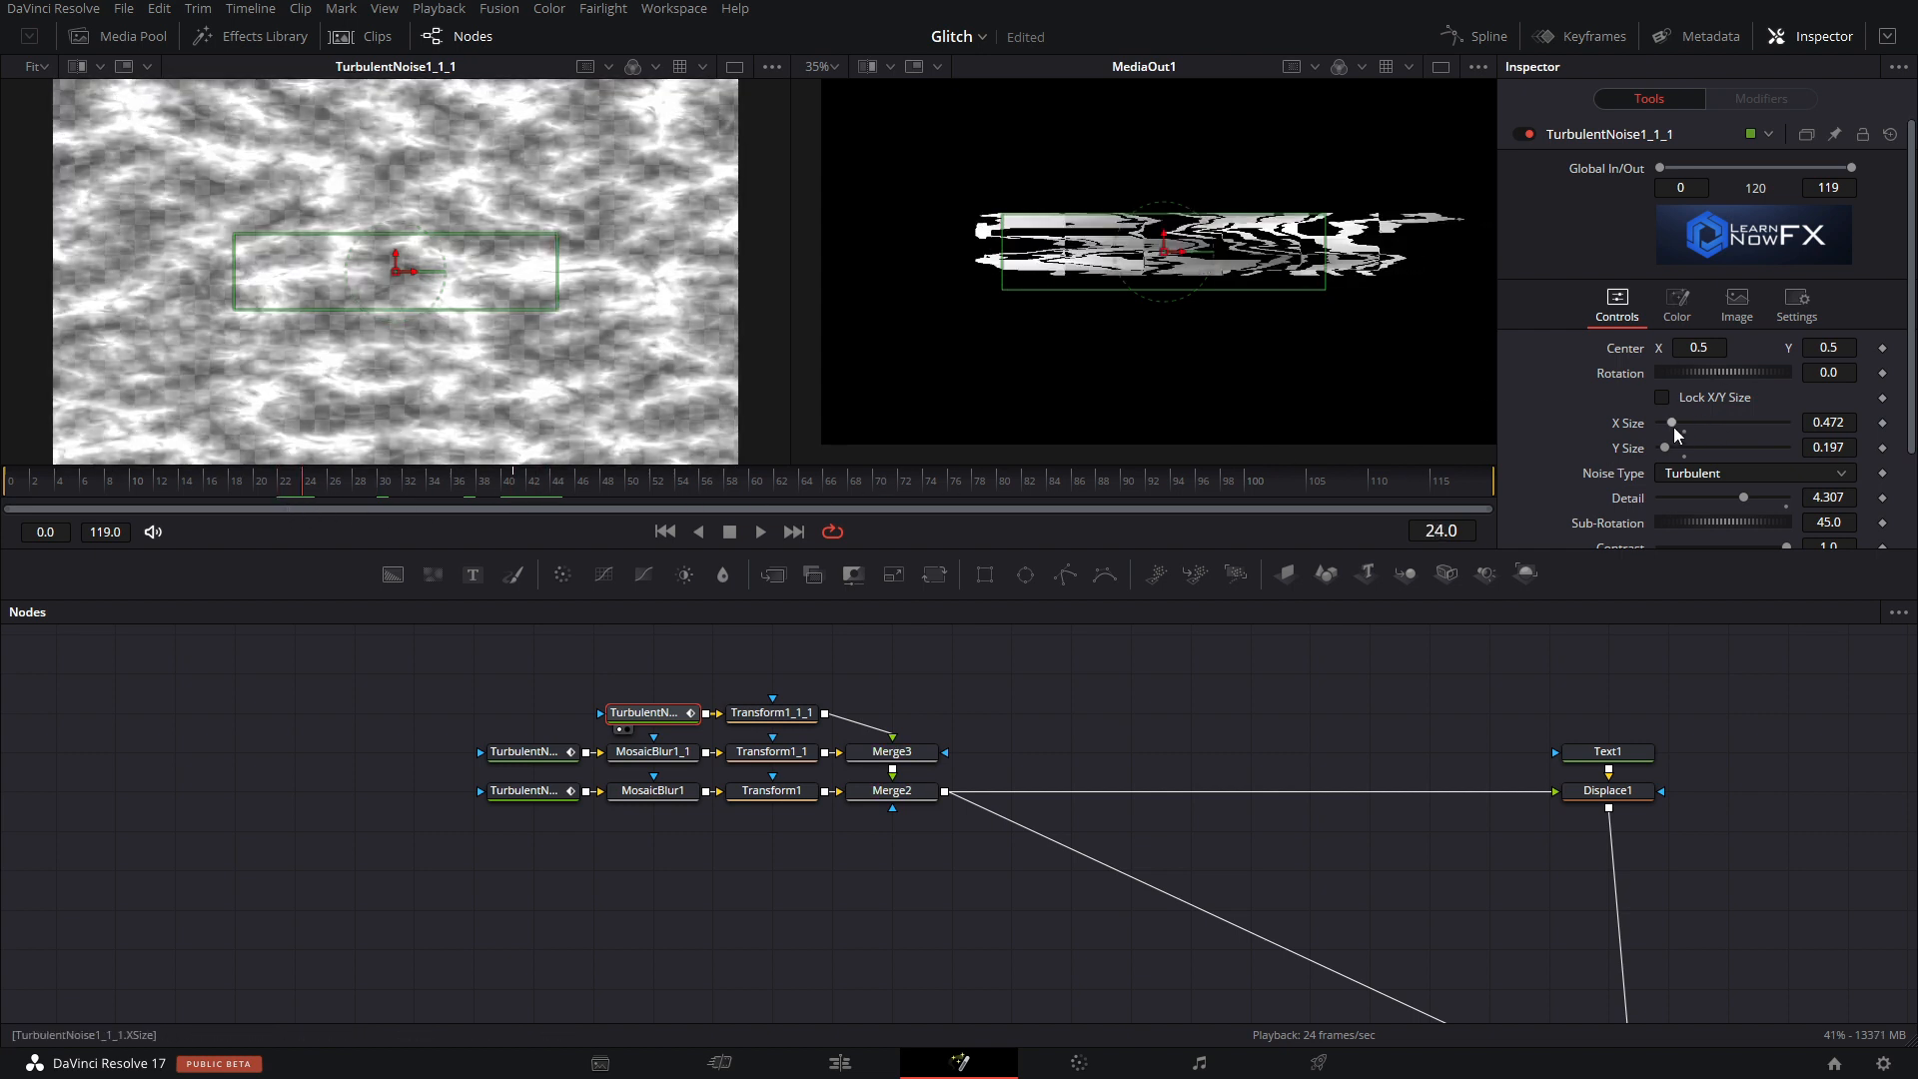
{"action": "mouse_move", "coordinate": [1676, 430]}
{"action": "left_mouse_down"}
{"action": "mouse_move", "coordinate": [1705, 419]}
{"action": "mouse_move", "coordinate": [1646, 428]}
{"action": "left_mouse_up"}
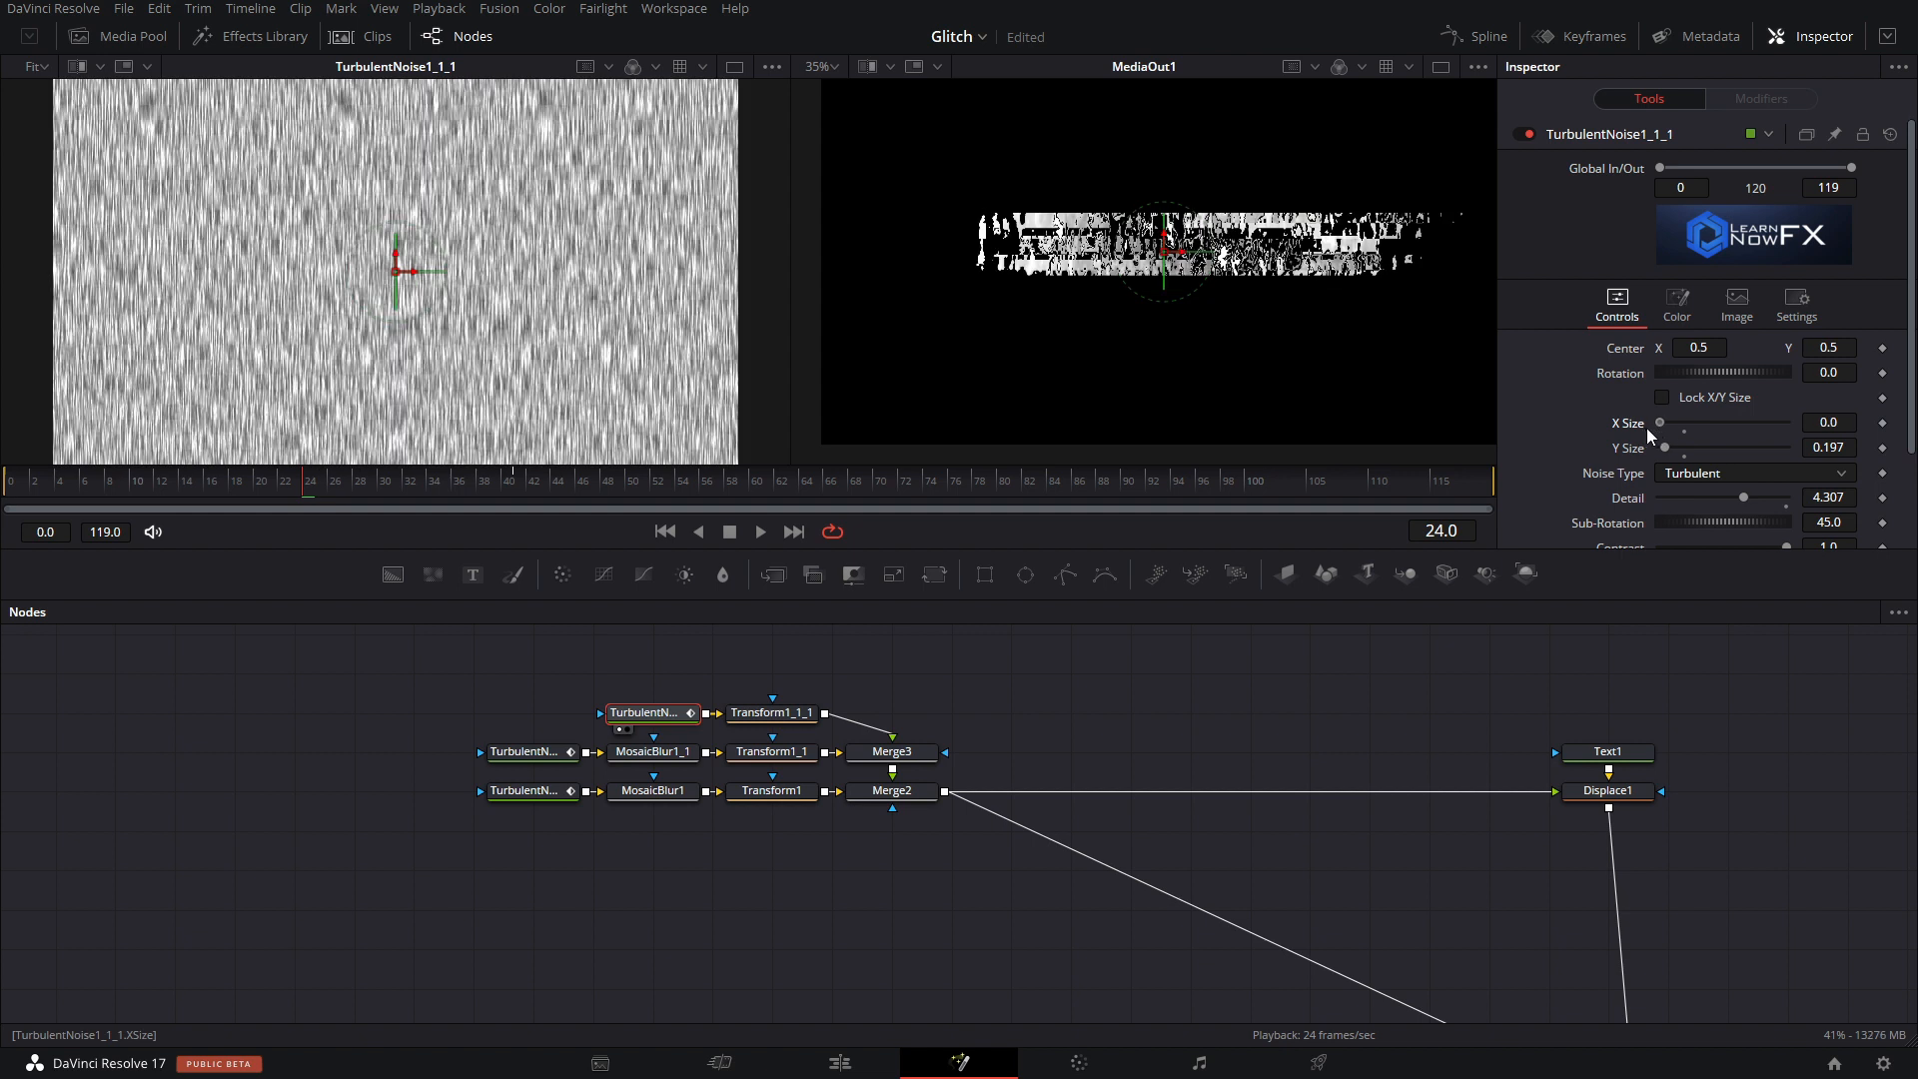
{"action": "left_click_drag", "start_coordinate": [1849, 448], "coordinate": [1895, 436]}
{"action": "scroll", "coordinate": [1847, 474], "scroll_direction": "down", "scroll_amount": 3}
{"action": "type", "text": "5"}
{"action": "key", "text": "Tab"}
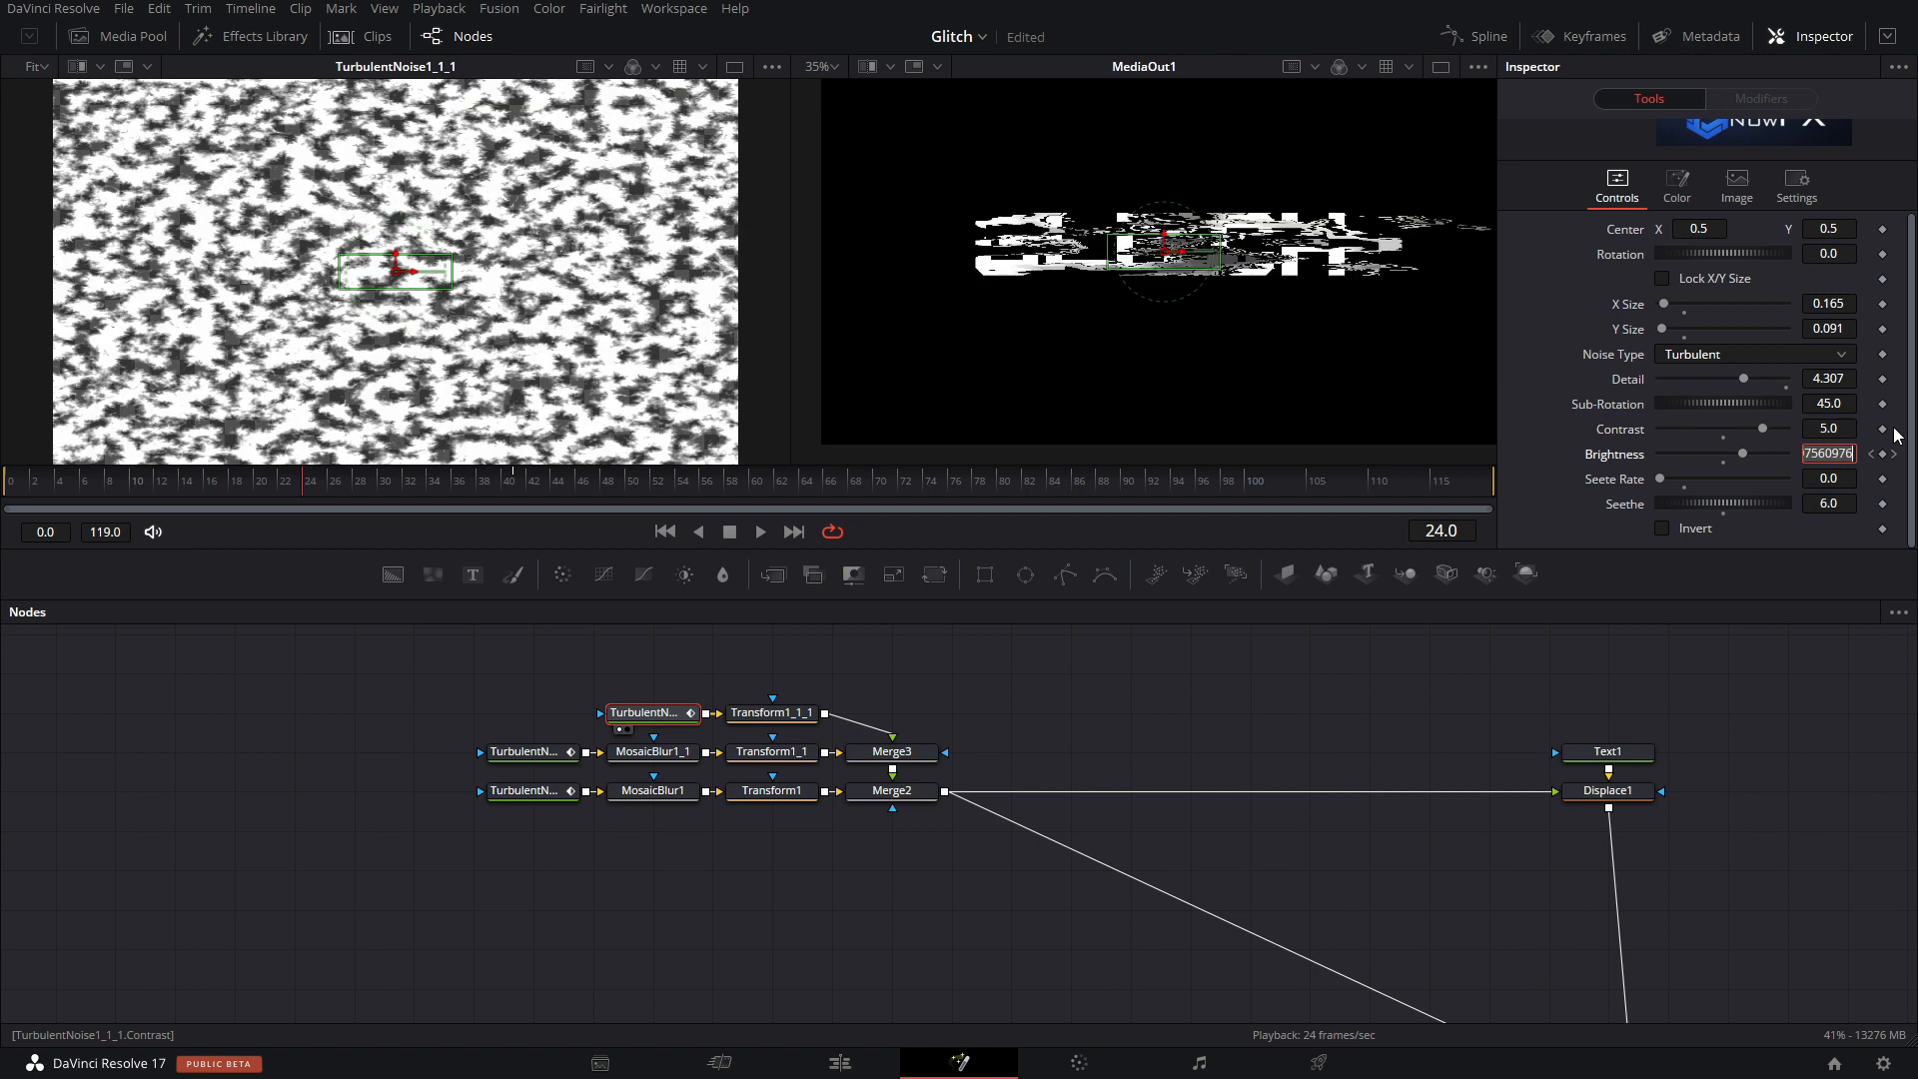
Remove the brightness animation from the top Turbulent Noise and set its Brightness to -0.03.
{"action": "right_click", "coordinate": [1618, 452]}
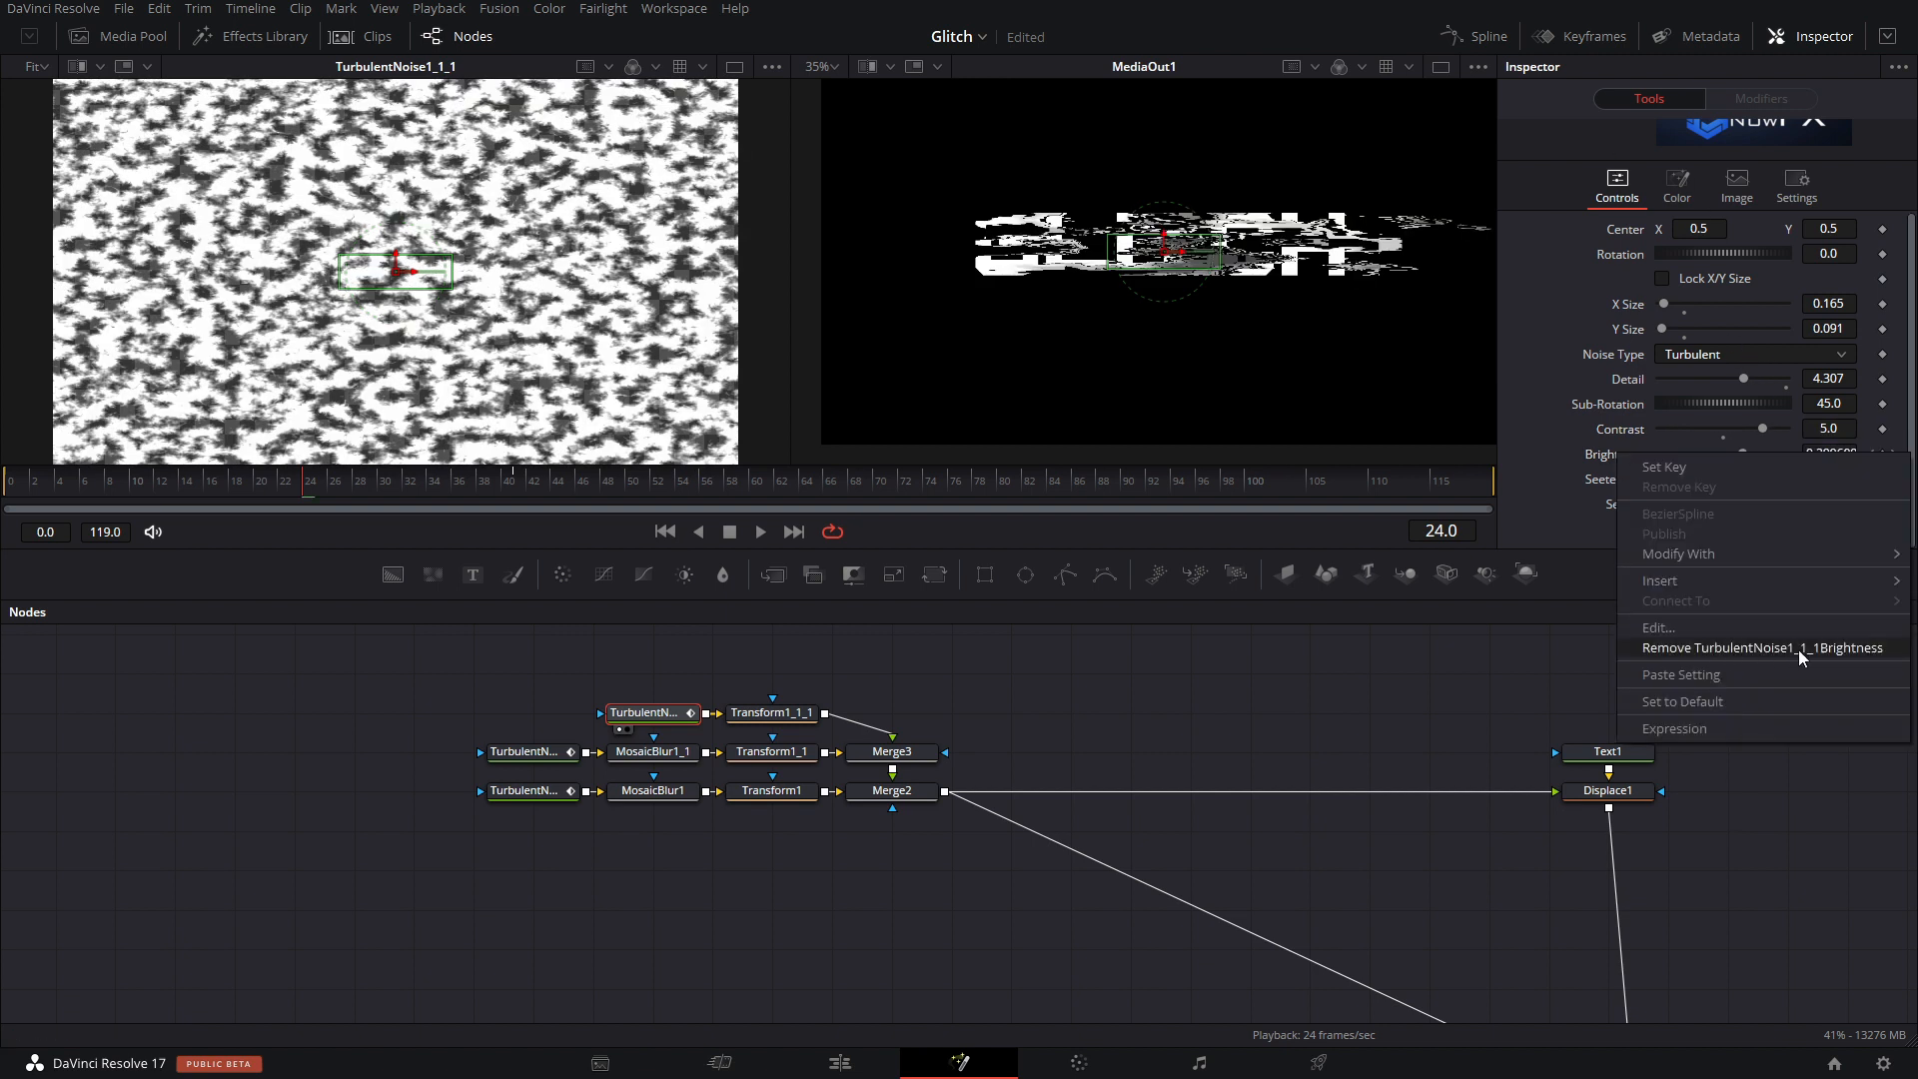
{"action": "left_click", "coordinate": [1798, 649]}
{"action": "left_click_drag", "start_coordinate": [1746, 458], "coordinate": [1724, 460]}
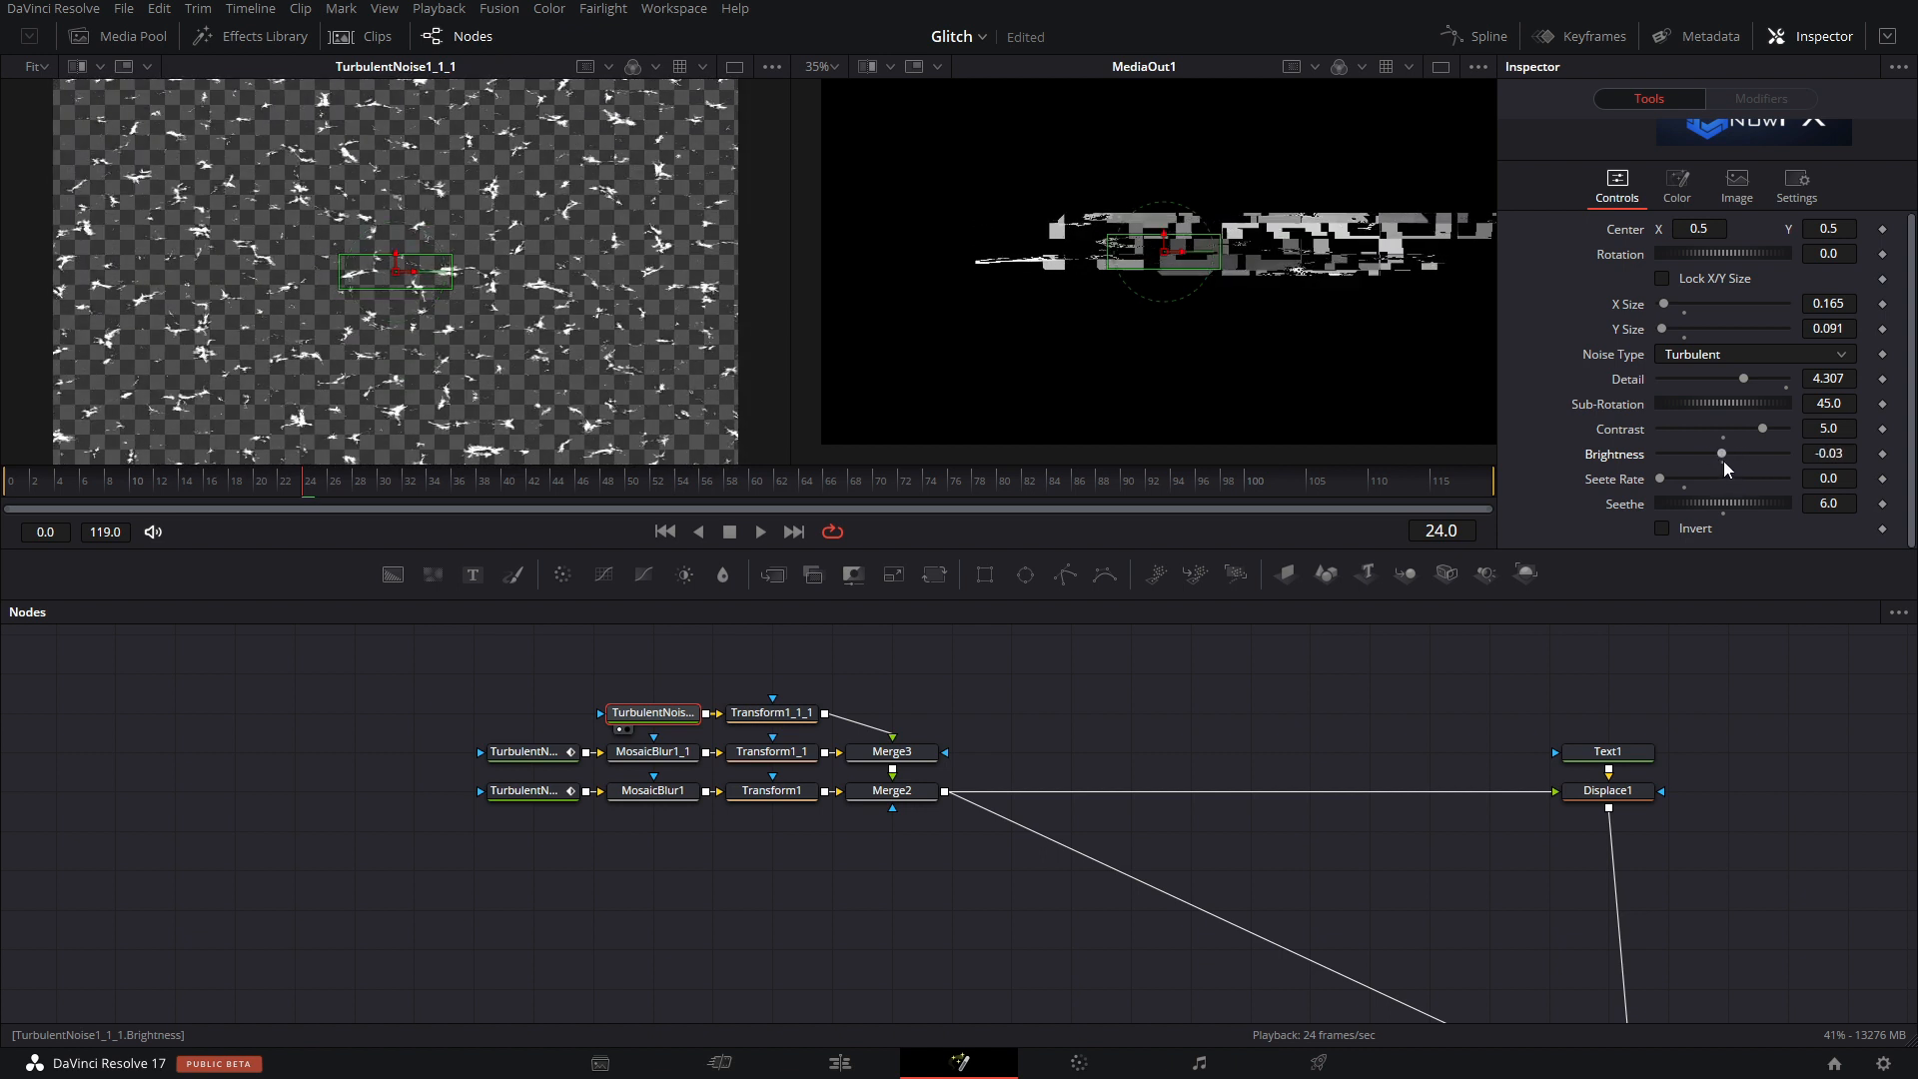
Stretch the top noise into thin horizontal streaks with X Size 0.197 and Y Size 0.0, and inspect them closely.
{"action": "left_click_drag", "start_coordinate": [1666, 310], "coordinate": [1666, 307]}
{"action": "left_click_drag", "start_coordinate": [1850, 330], "coordinate": [1830, 330]}
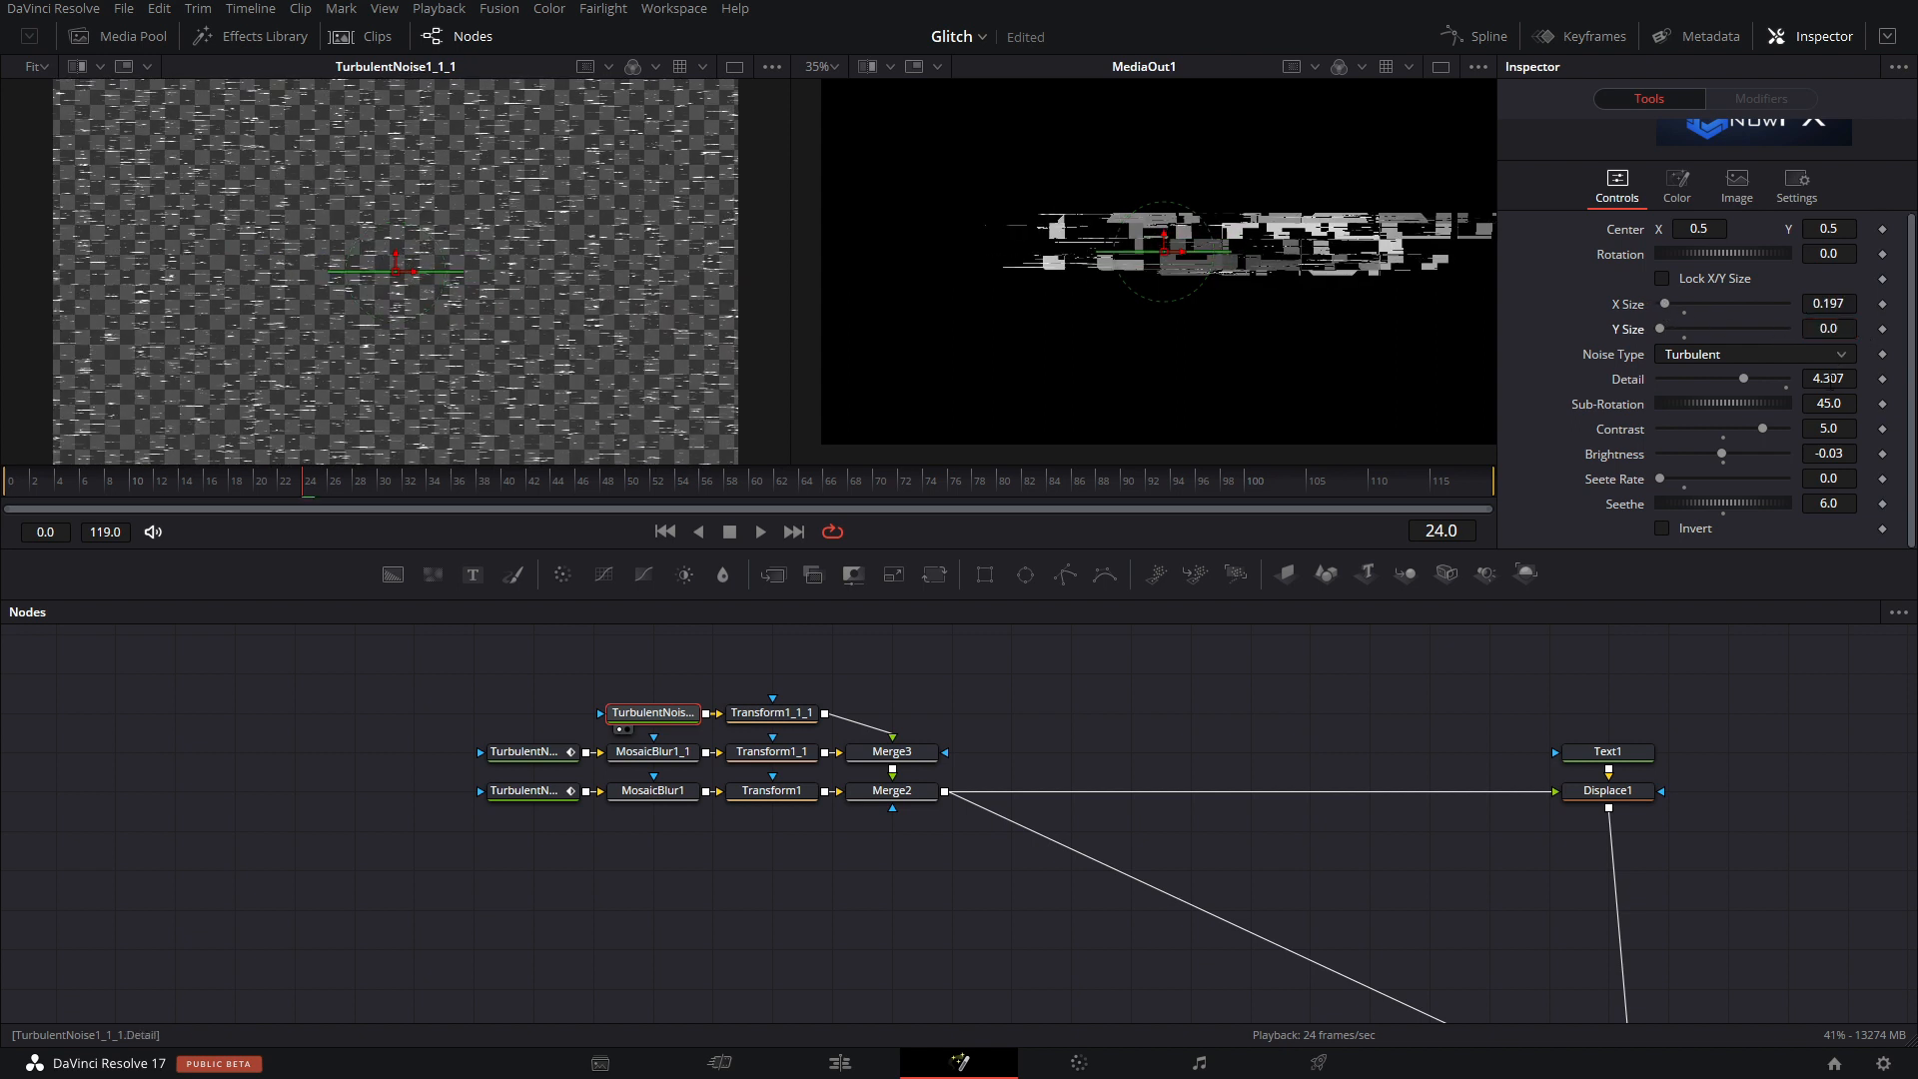
{"action": "scroll", "coordinate": [398, 225], "scroll_direction": "up", "scroll_amount": 5}
{"action": "scroll", "coordinate": [398, 225], "scroll_direction": "down", "scroll_amount": 4}
{"action": "scroll", "coordinate": [468, 239], "scroll_direction": "up", "scroll_amount": 4}
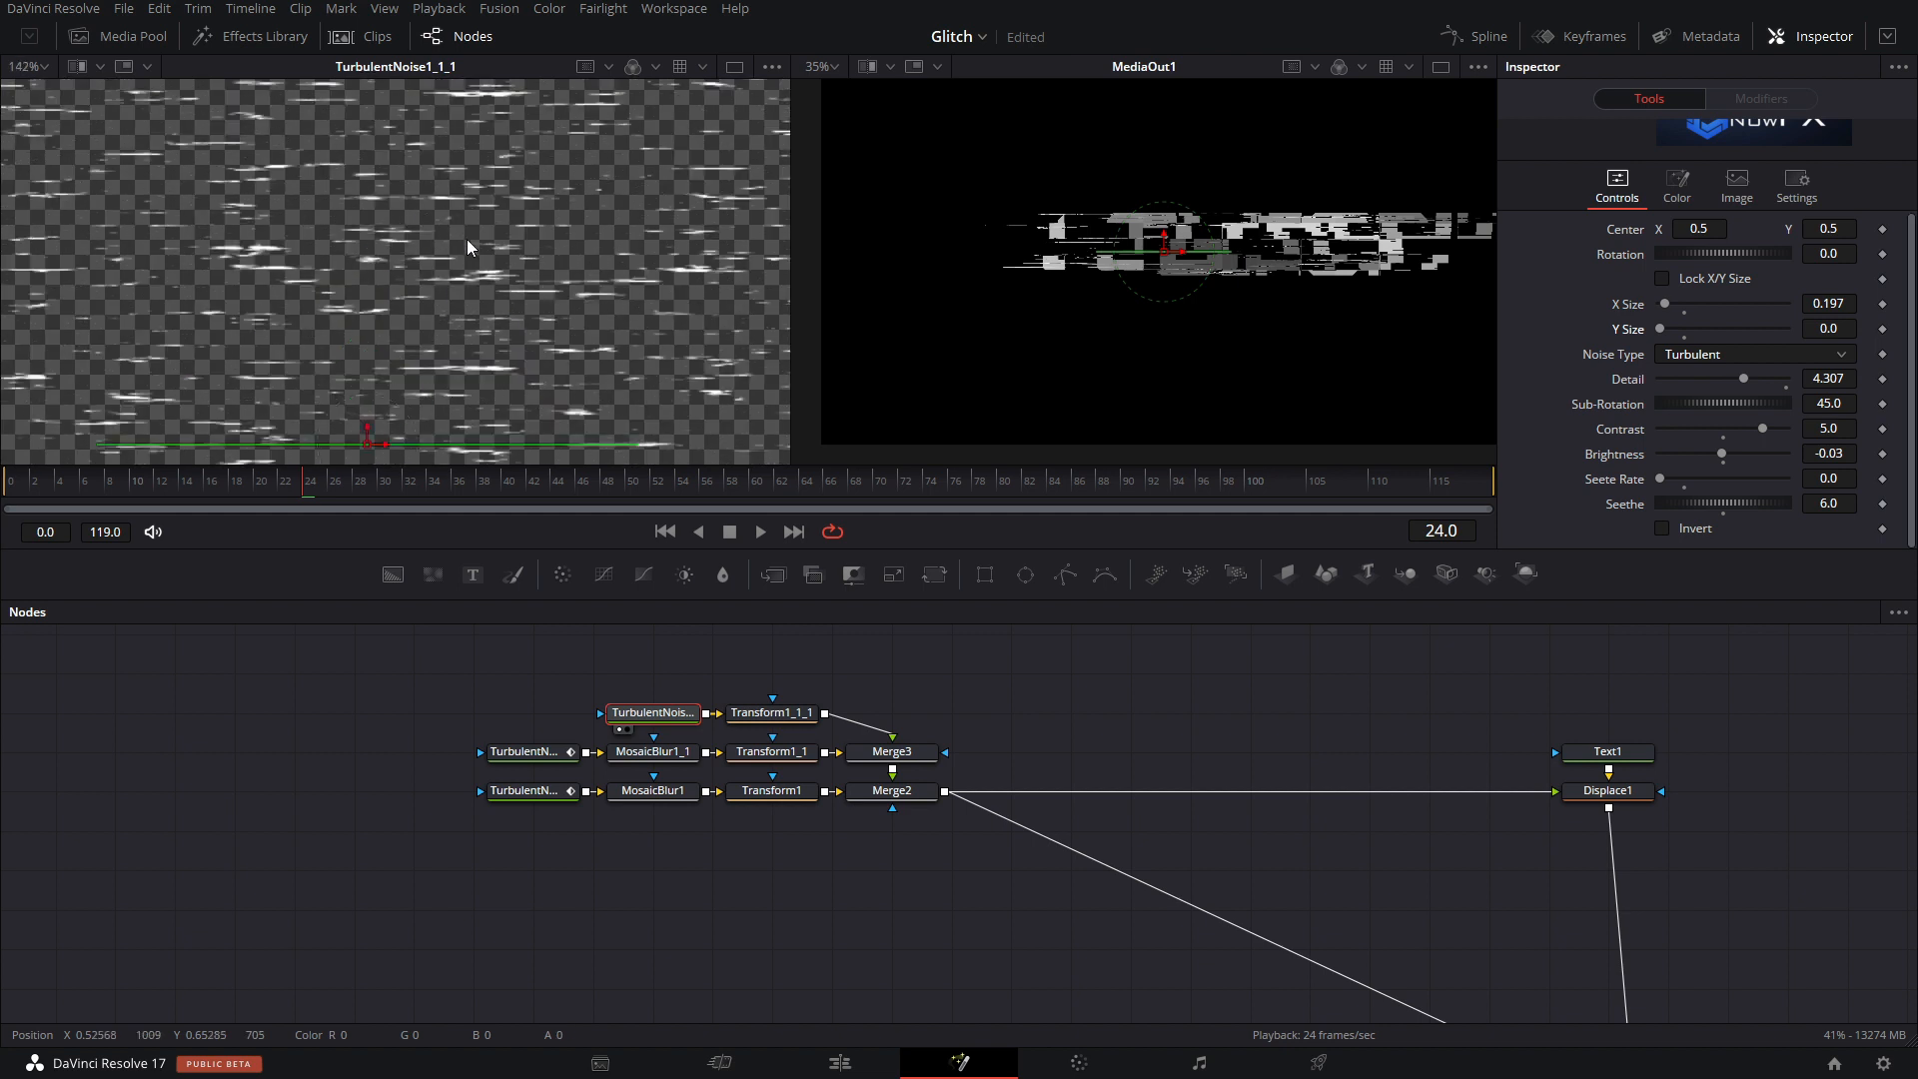
Insert a Bitmap node after the top Turbulent Noise, show it in the first viewer and lower its High threshold.
{"action": "mouse_move", "coordinate": [644, 705]}
{"action": "left_mouse_down"}
{"action": "mouse_move", "coordinate": [465, 699]}
{"action": "mouse_move", "coordinate": [648, 721]}
{"action": "mouse_move", "coordinate": [647, 670]}
{"action": "mouse_move", "coordinate": [641, 703]}
{"action": "left_mouse_up"}
{"action": "key", "text": "shift+space"}
{"action": "type", "text": "bit"}
{"action": "key", "text": "Return"}
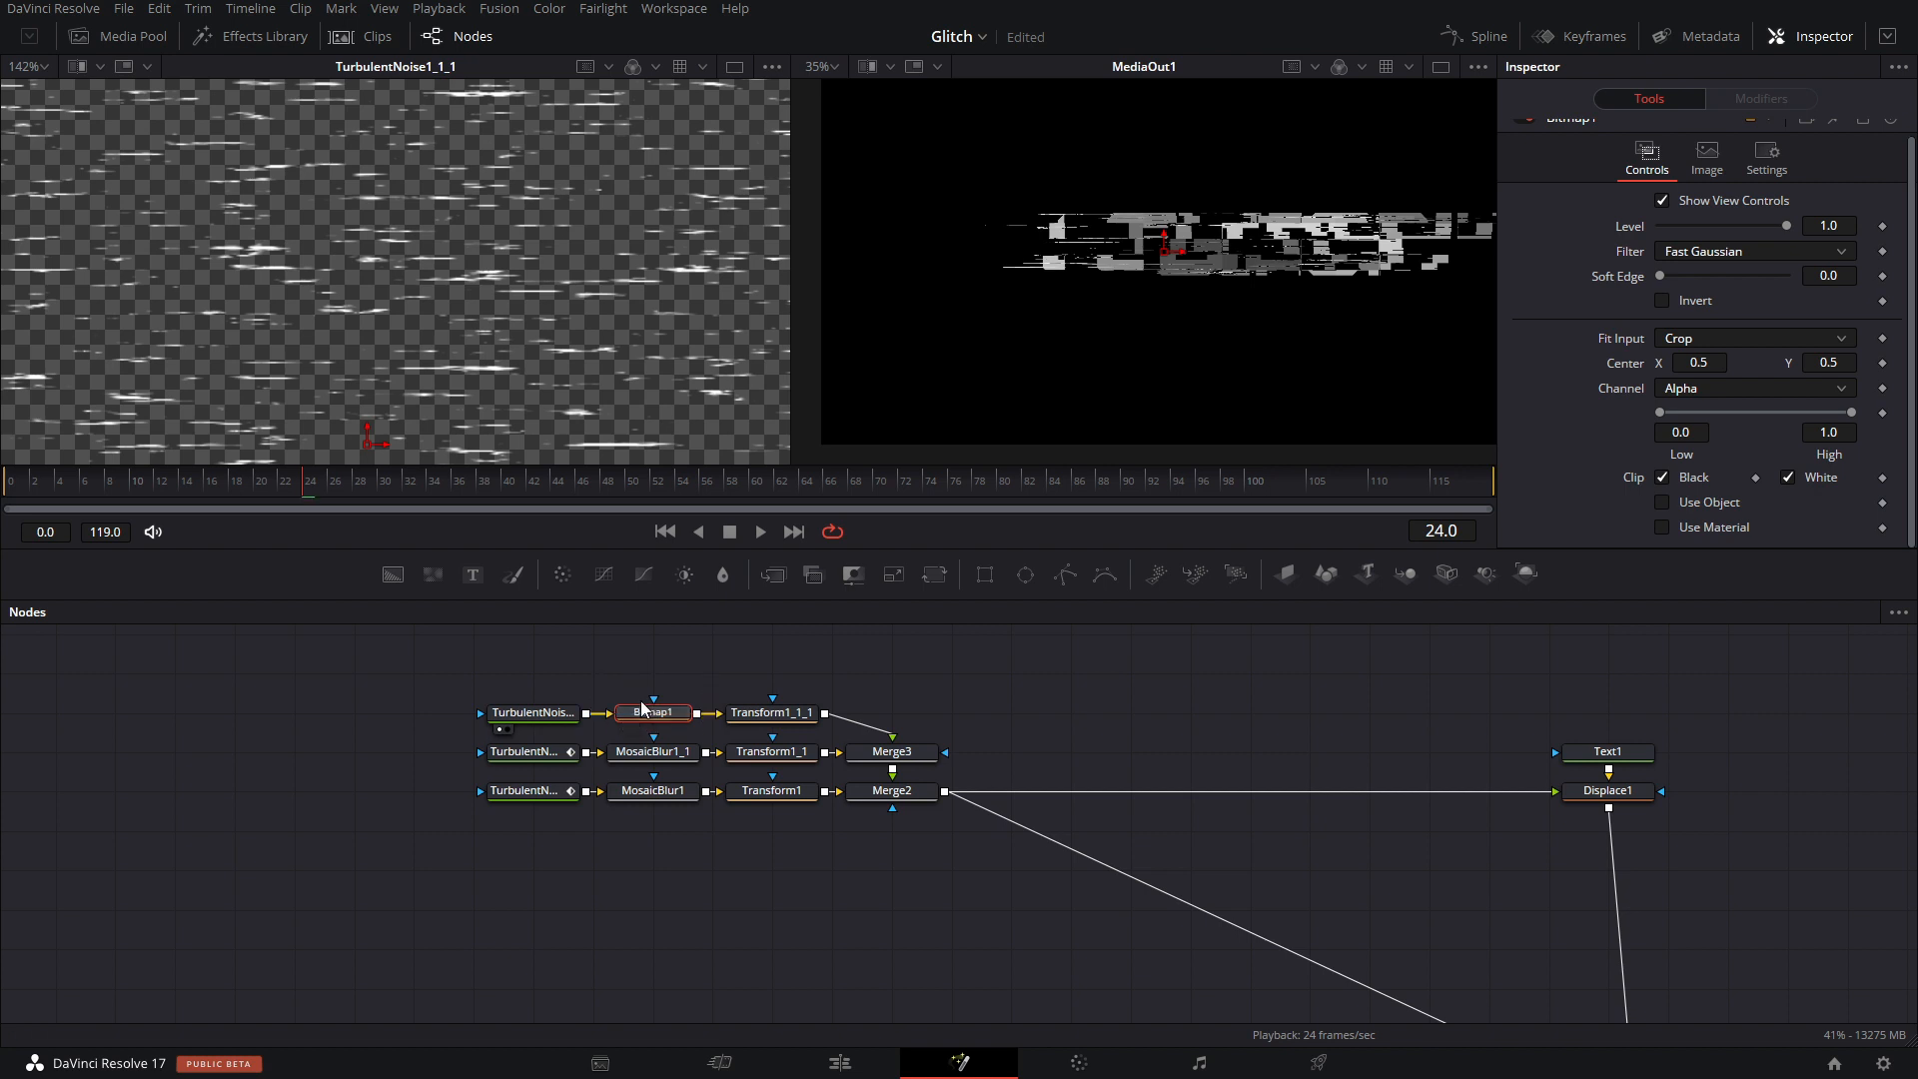
{"action": "key", "text": "1"}
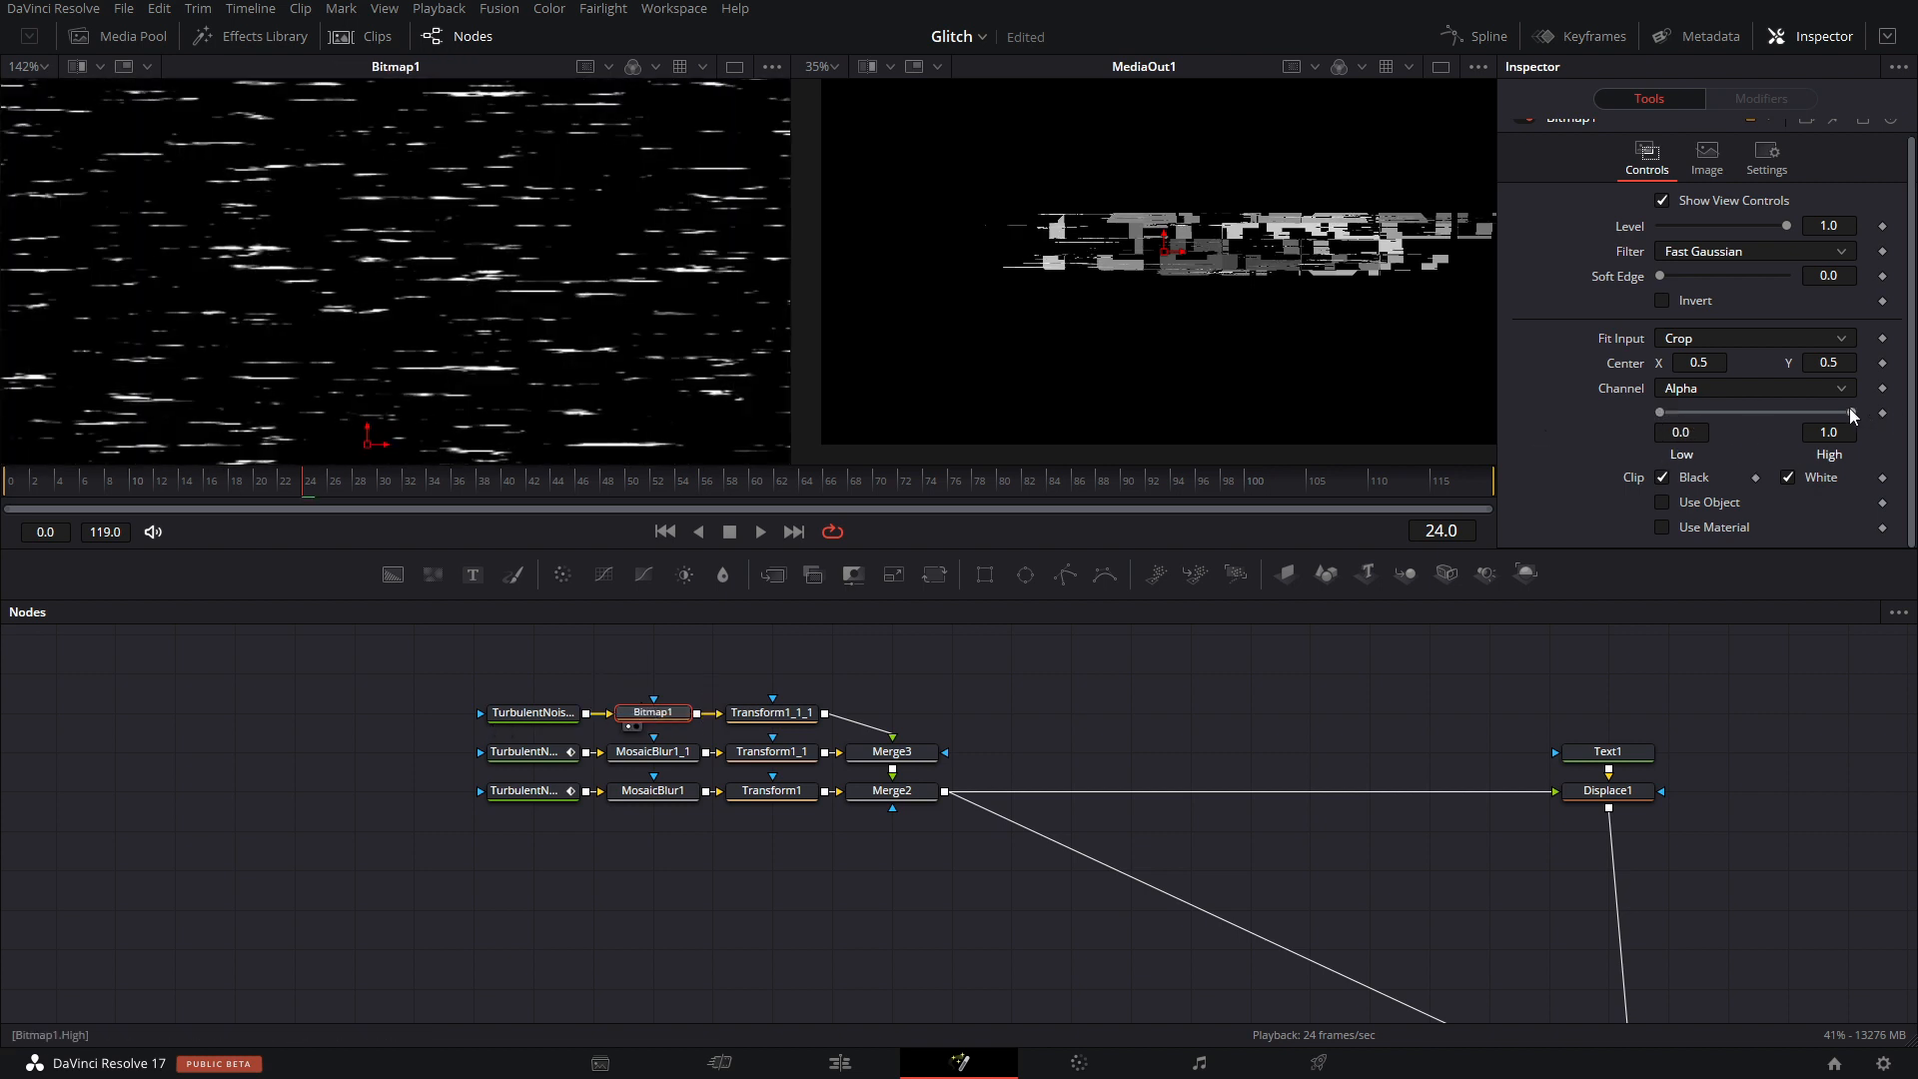
{"action": "left_click_drag", "start_coordinate": [1853, 416], "coordinate": [1672, 432]}
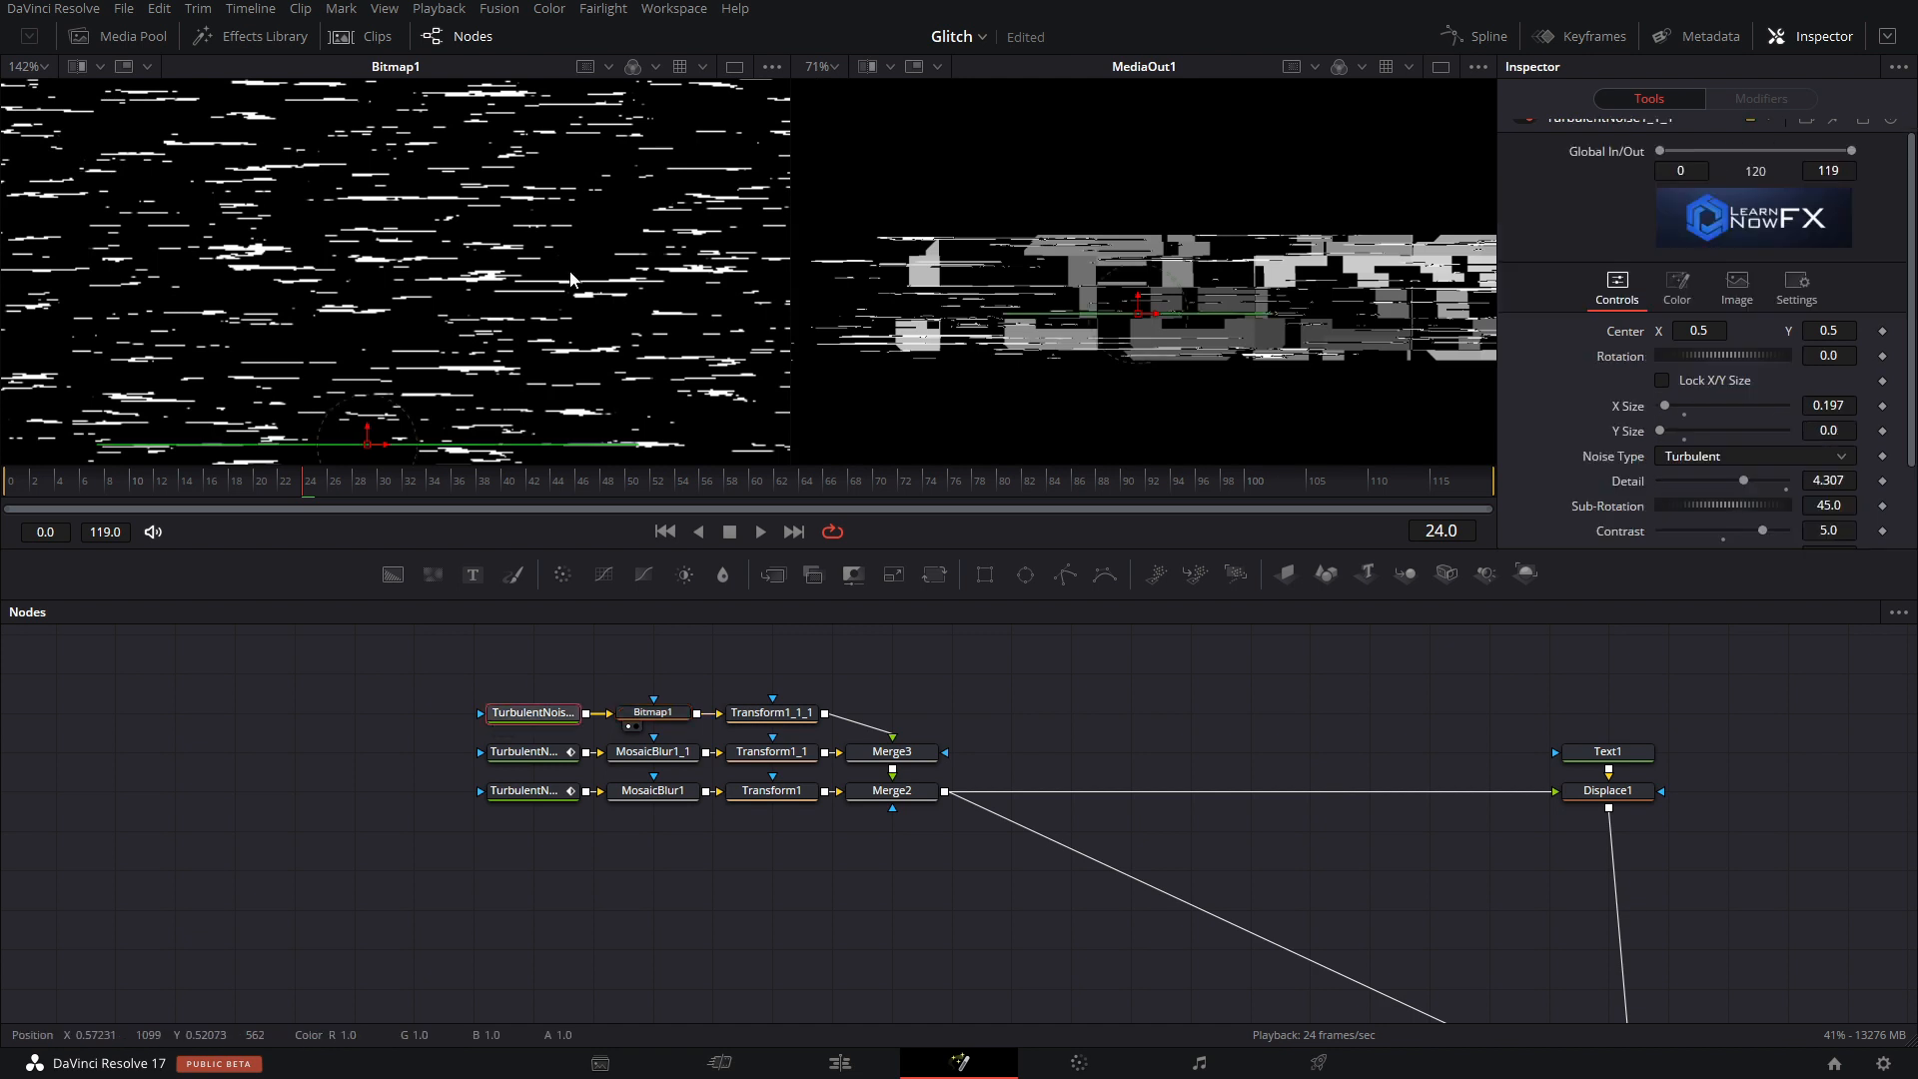
Thin out the streaks by setting the top Turbulent Noise's Contrast to 8.0 and Brightness to -0.16.
{"action": "scroll", "coordinate": [519, 299], "scroll_direction": "down", "scroll_amount": 4}
{"action": "scroll", "coordinate": [519, 299], "scroll_direction": "up", "scroll_amount": 2}
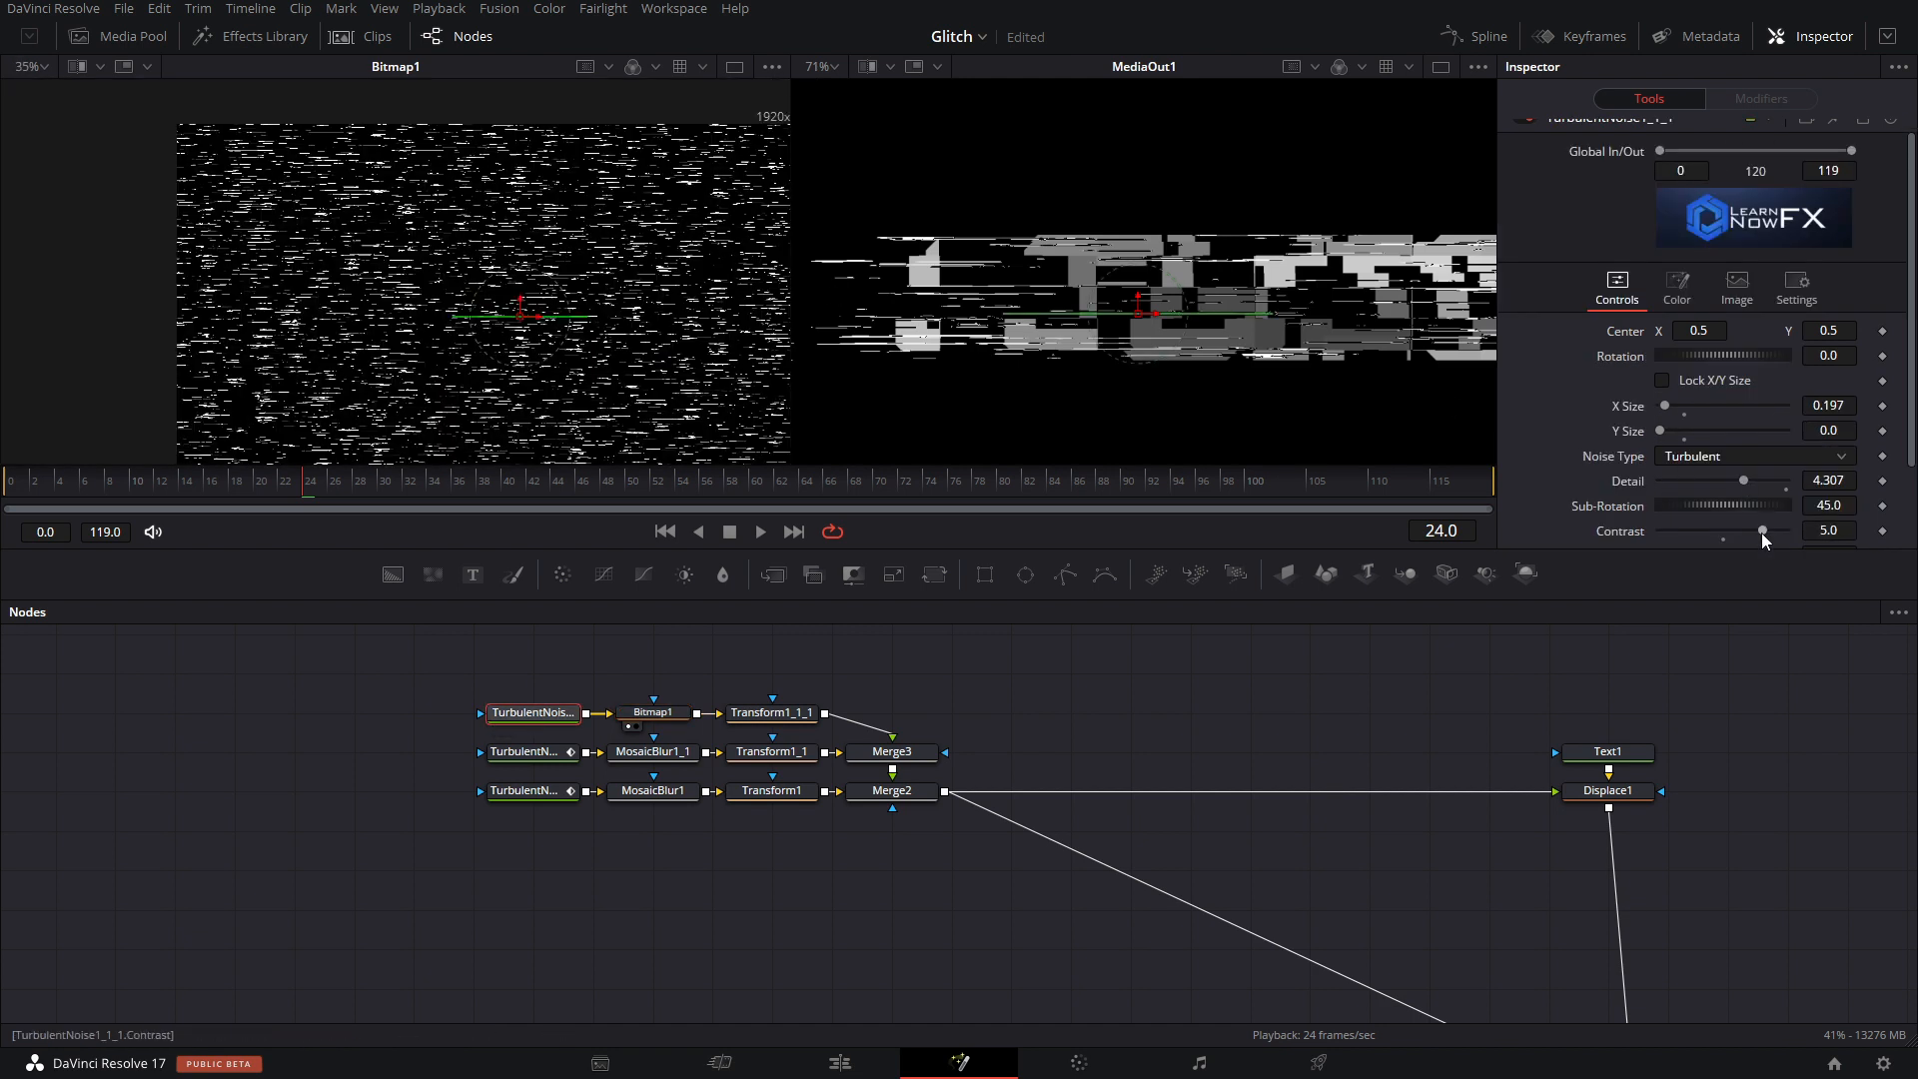
{"action": "scroll", "coordinate": [1765, 512], "scroll_direction": "down", "scroll_amount": 2}
{"action": "mouse_move", "coordinate": [1723, 453]}
{"action": "left_mouse_down"}
{"action": "mouse_move", "coordinate": [1688, 453]}
{"action": "mouse_move", "coordinate": [1715, 456]}
{"action": "left_mouse_up"}
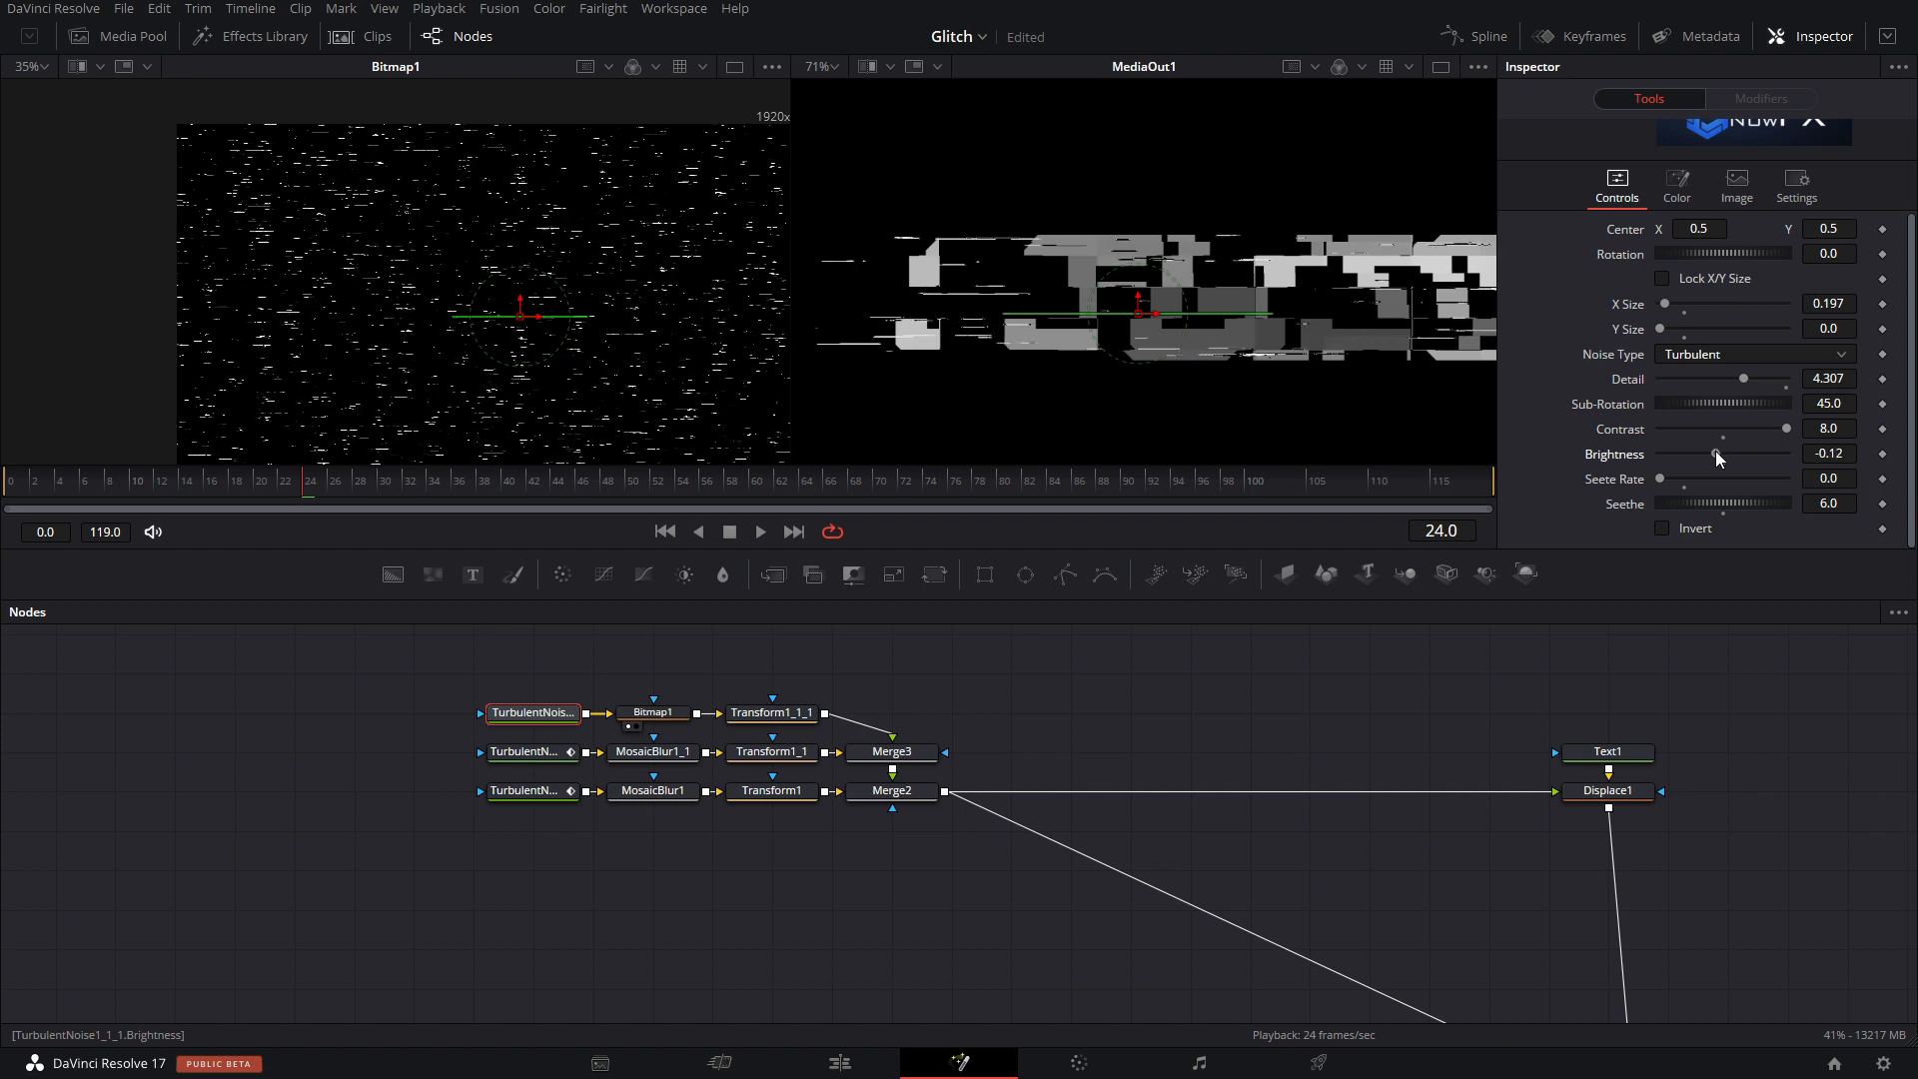
{"action": "scroll", "coordinate": [1383, 325], "scroll_direction": "down", "scroll_amount": 4}
{"action": "scroll", "coordinate": [1289, 321], "scroll_direction": "up", "scroll_amount": 3}
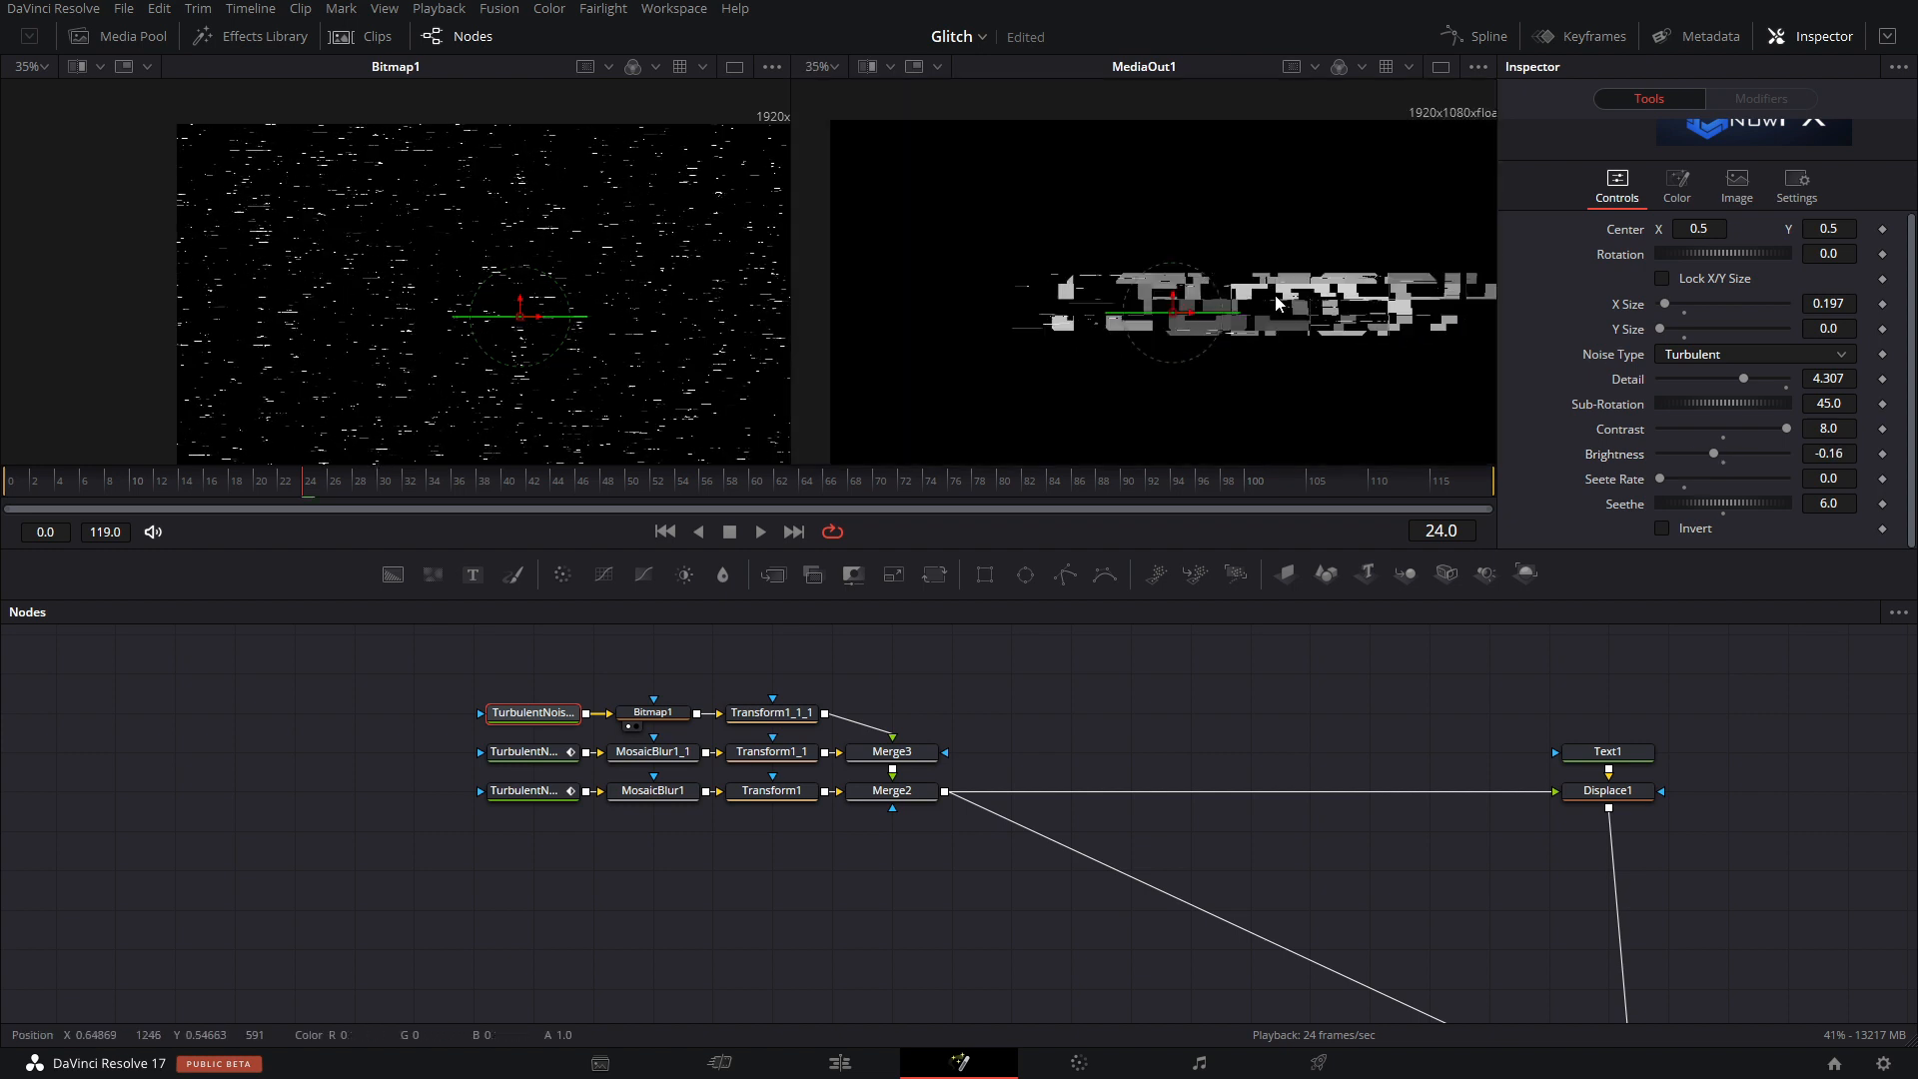
Keyframe the top Turbulent Noise's brightness at frame 41, and lower it at frame 0 until the streaks vanish.
{"action": "left_click", "coordinate": [527, 752]}
{"action": "left_click_drag", "start_coordinate": [411, 481], "coordinate": [507, 485]}
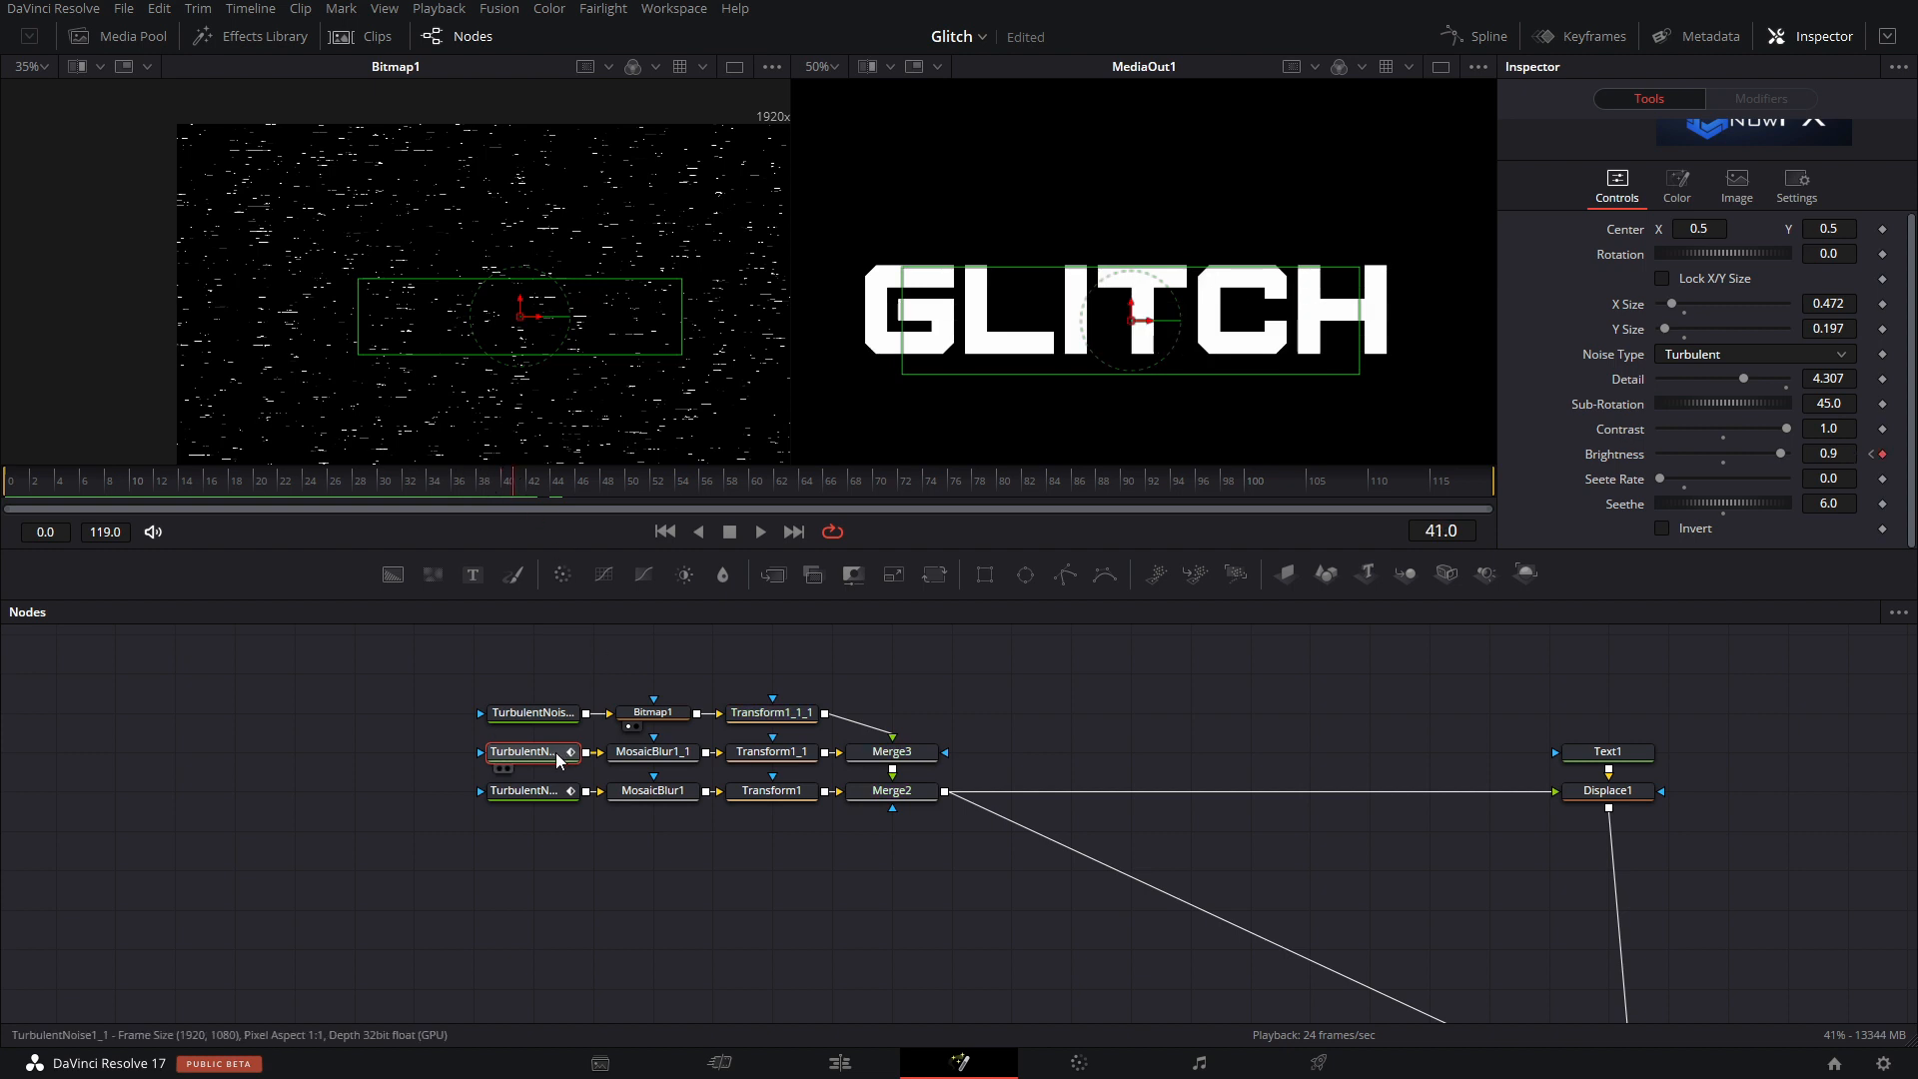
{"action": "left_click", "coordinate": [532, 713]}
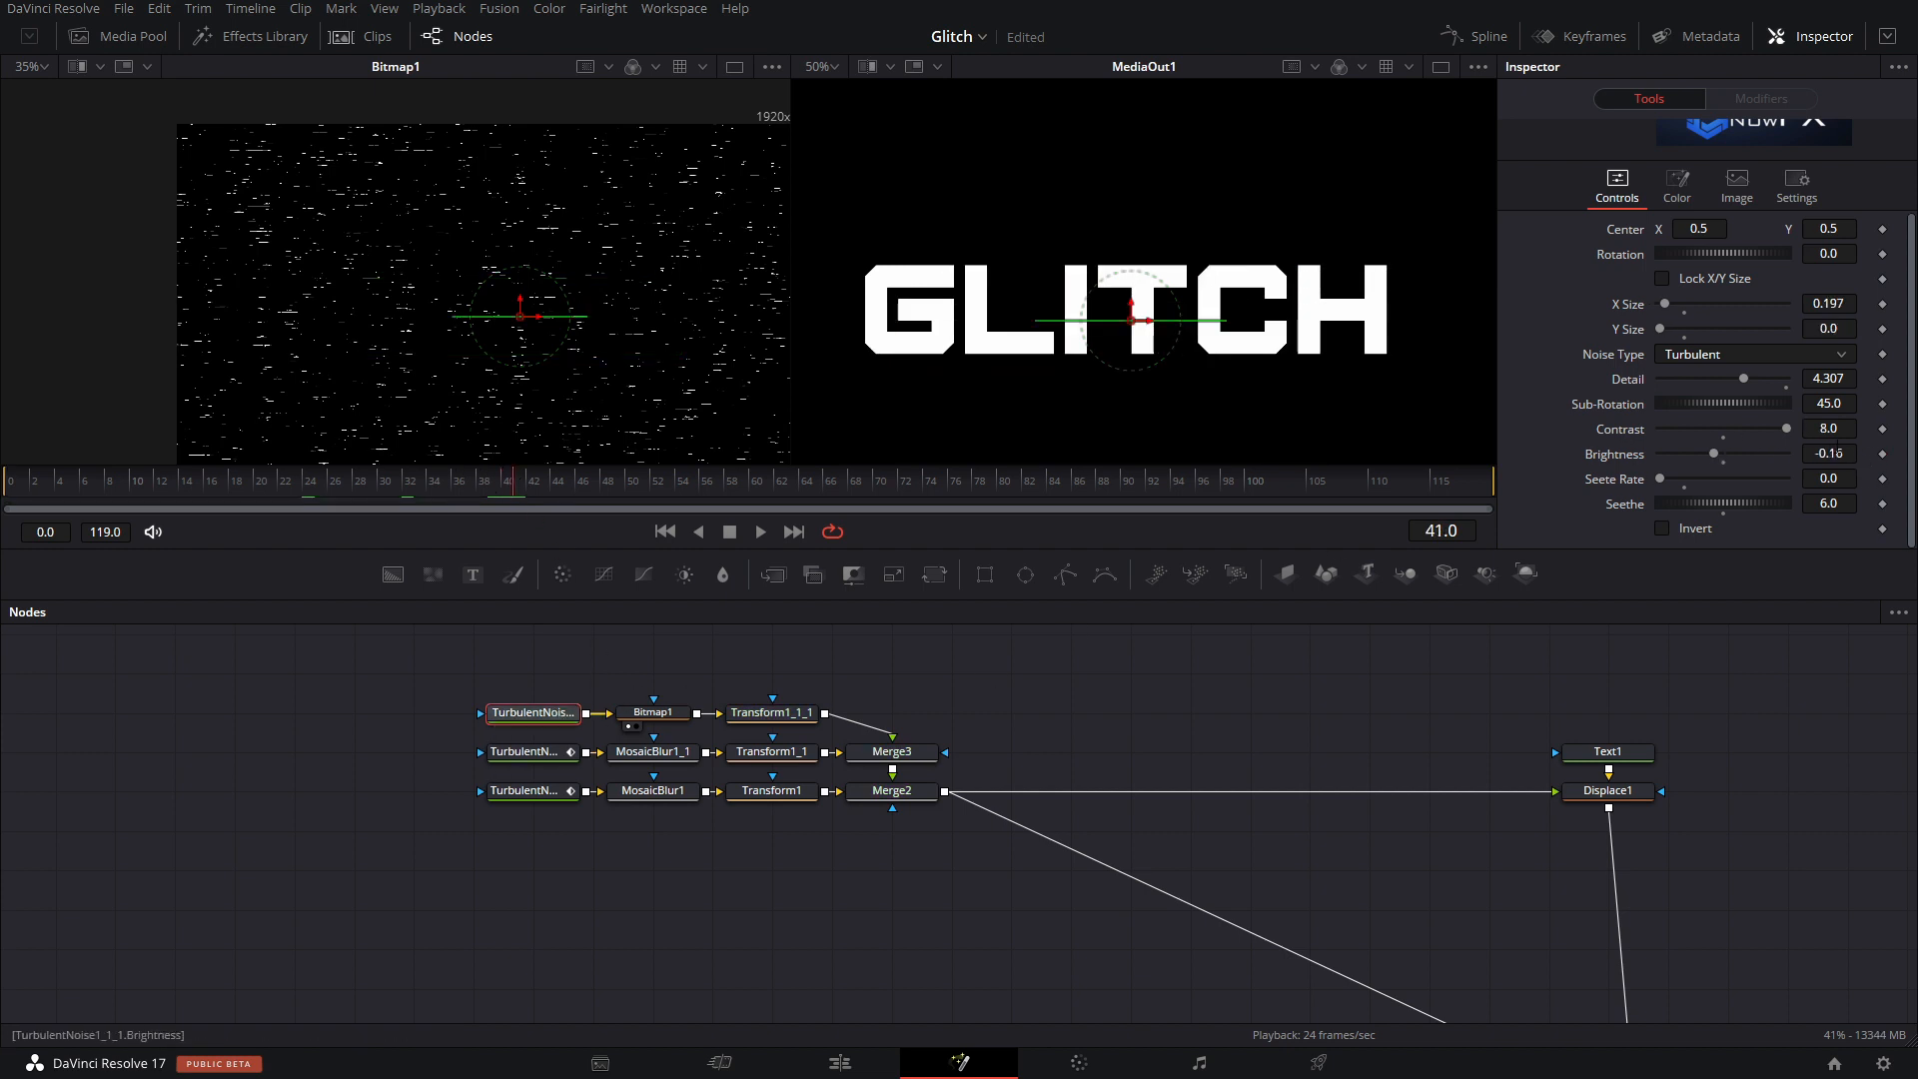
{"action": "left_click", "coordinate": [1883, 454]}
{"action": "left_click_drag", "start_coordinate": [446, 484], "coordinate": [10, 484]}
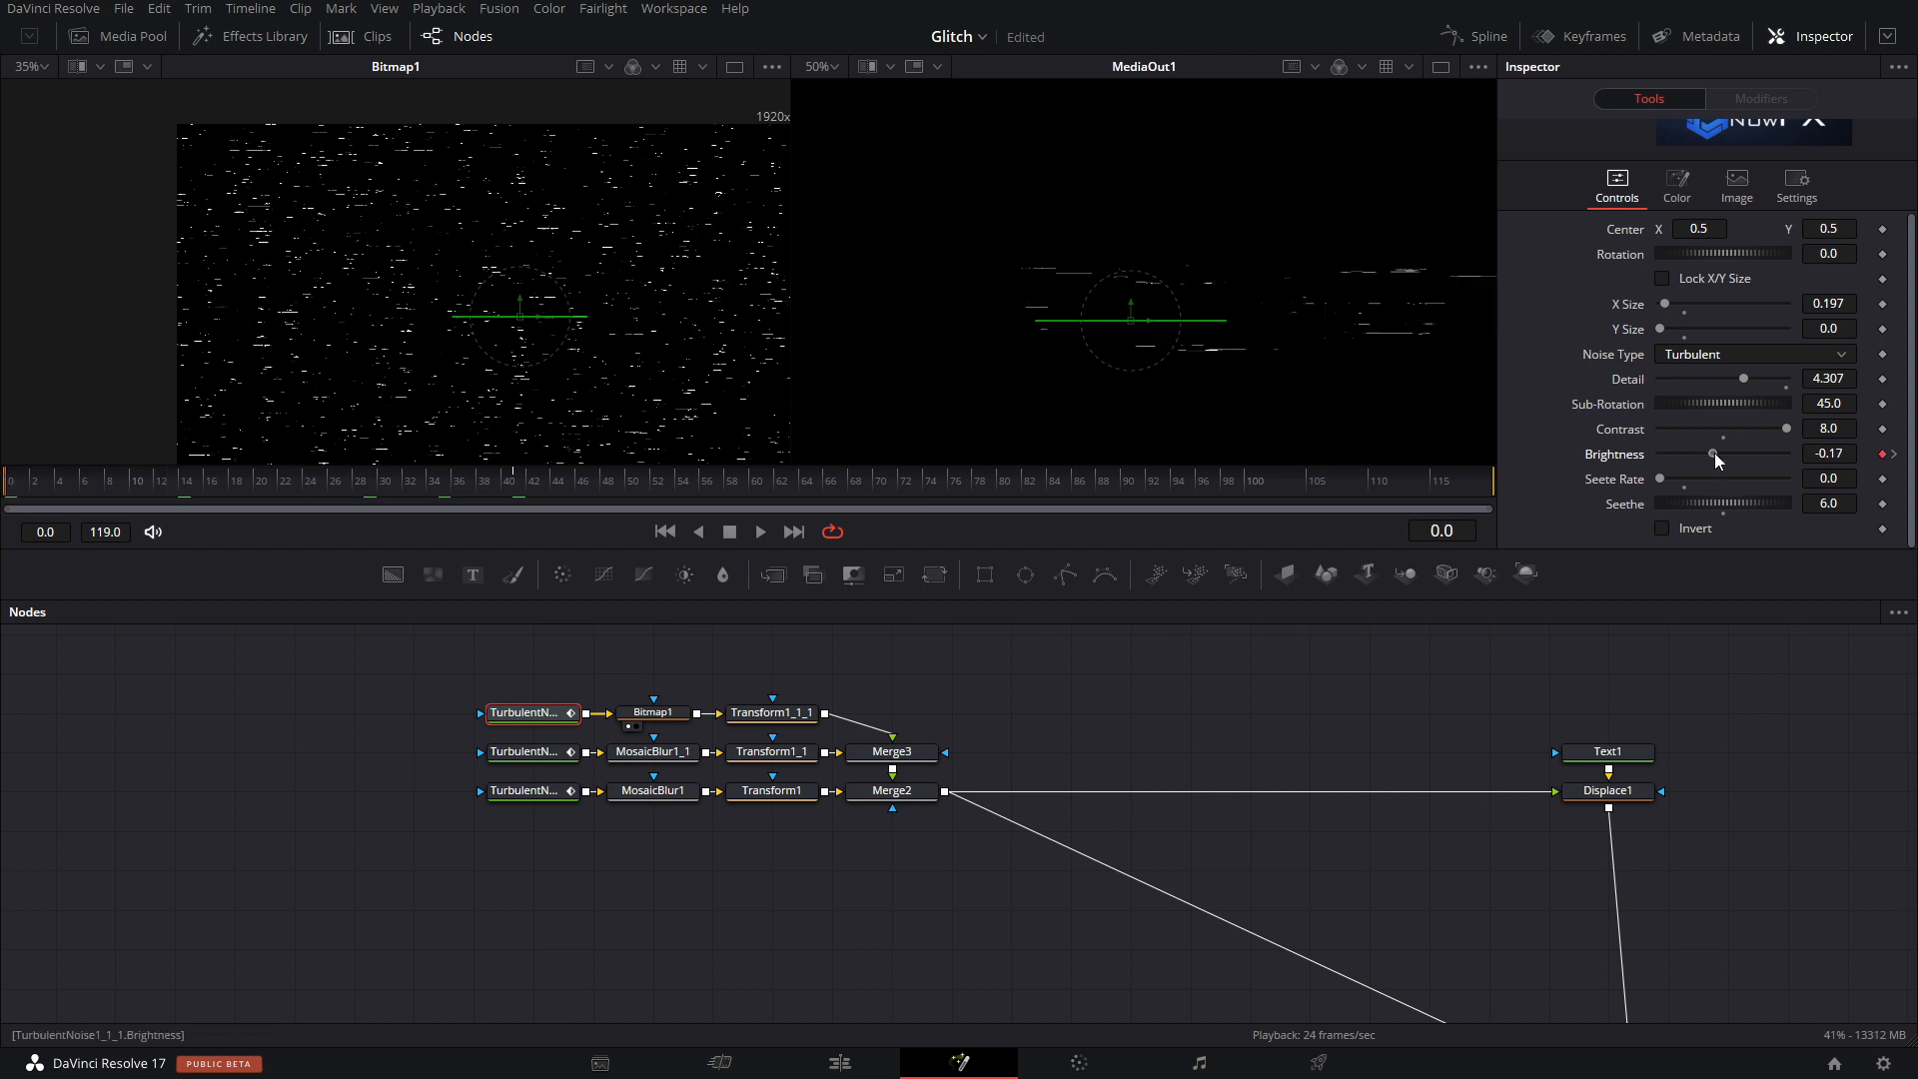
{"action": "left_click_drag", "start_coordinate": [1715, 452], "coordinate": [1689, 468]}
{"action": "scroll", "coordinate": [1351, 292], "scroll_direction": "down", "scroll_amount": 2}
Preview the streak animation while raising the top Turbulent Noise's brightness keyframe at frame 41.
{"action": "key", "text": "space"}
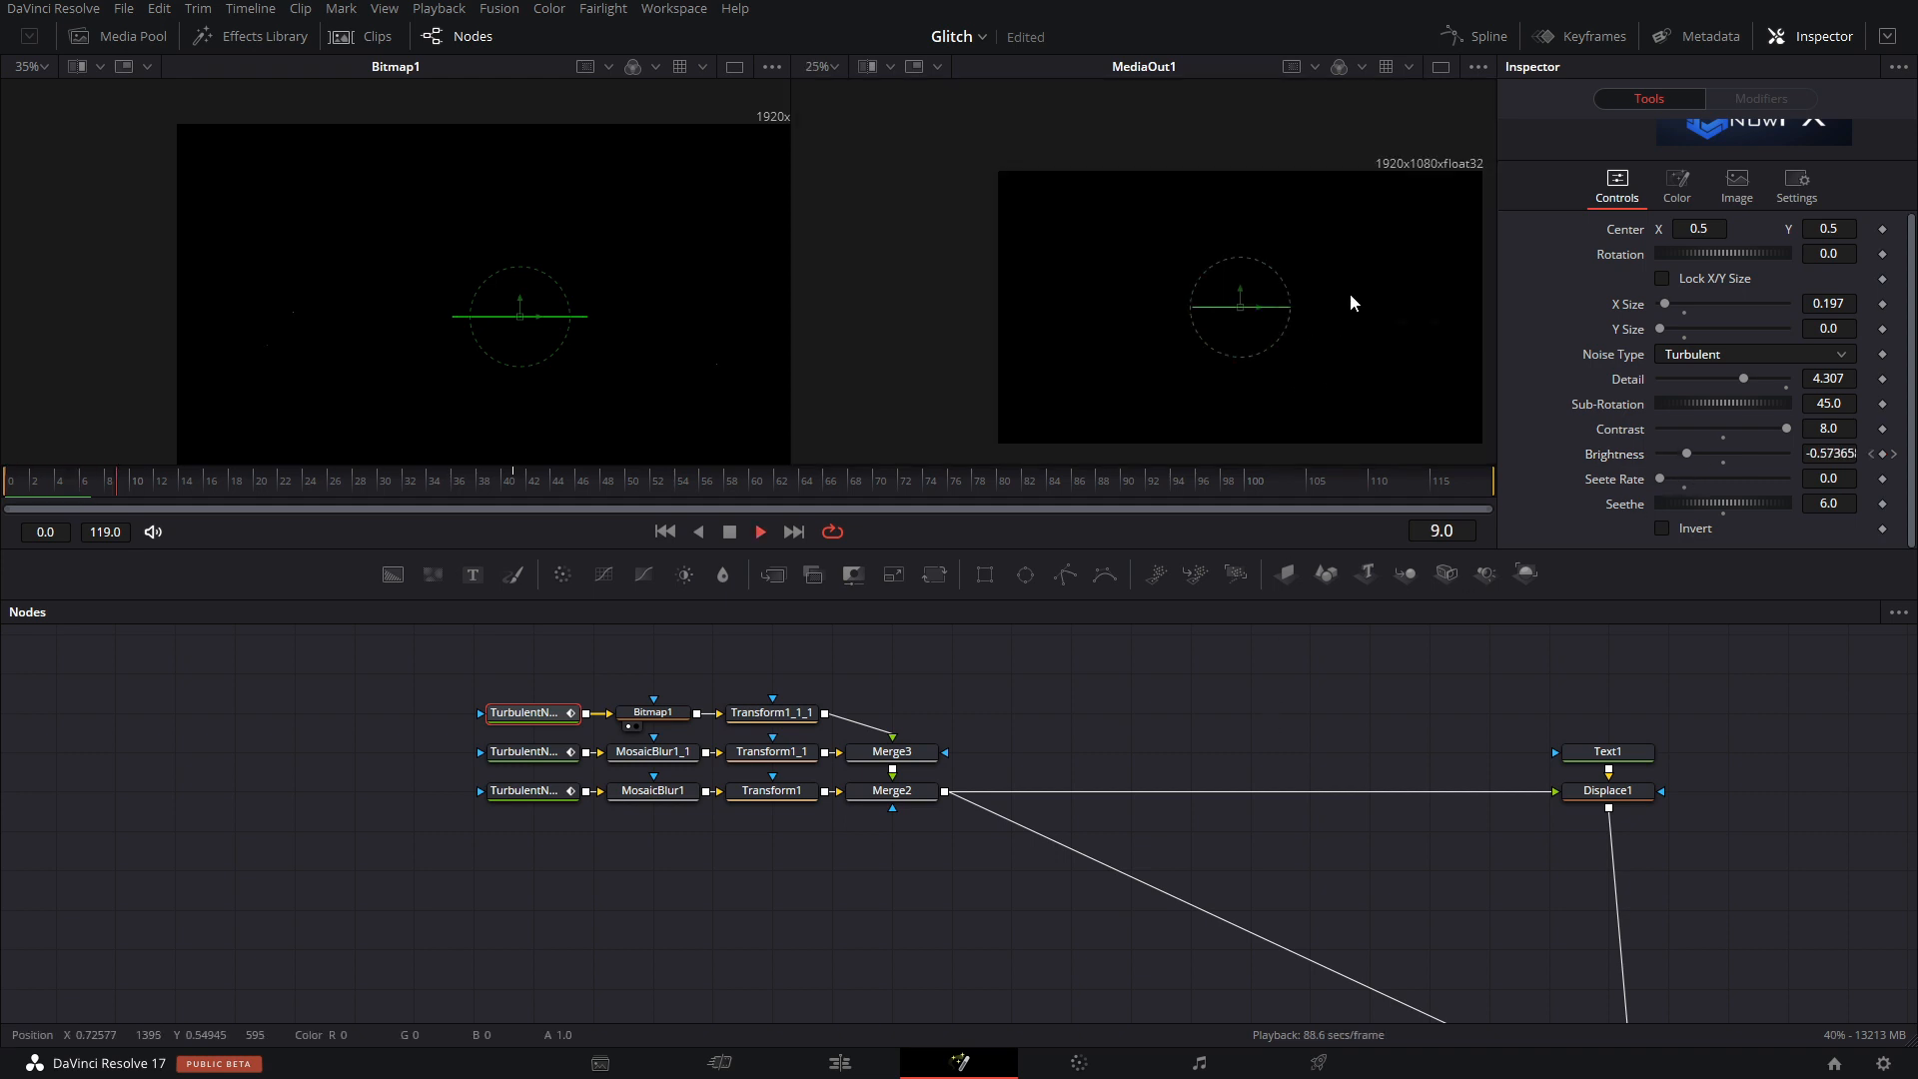
{"action": "scroll", "coordinate": [1354, 297], "scroll_direction": "up", "scroll_amount": 3}
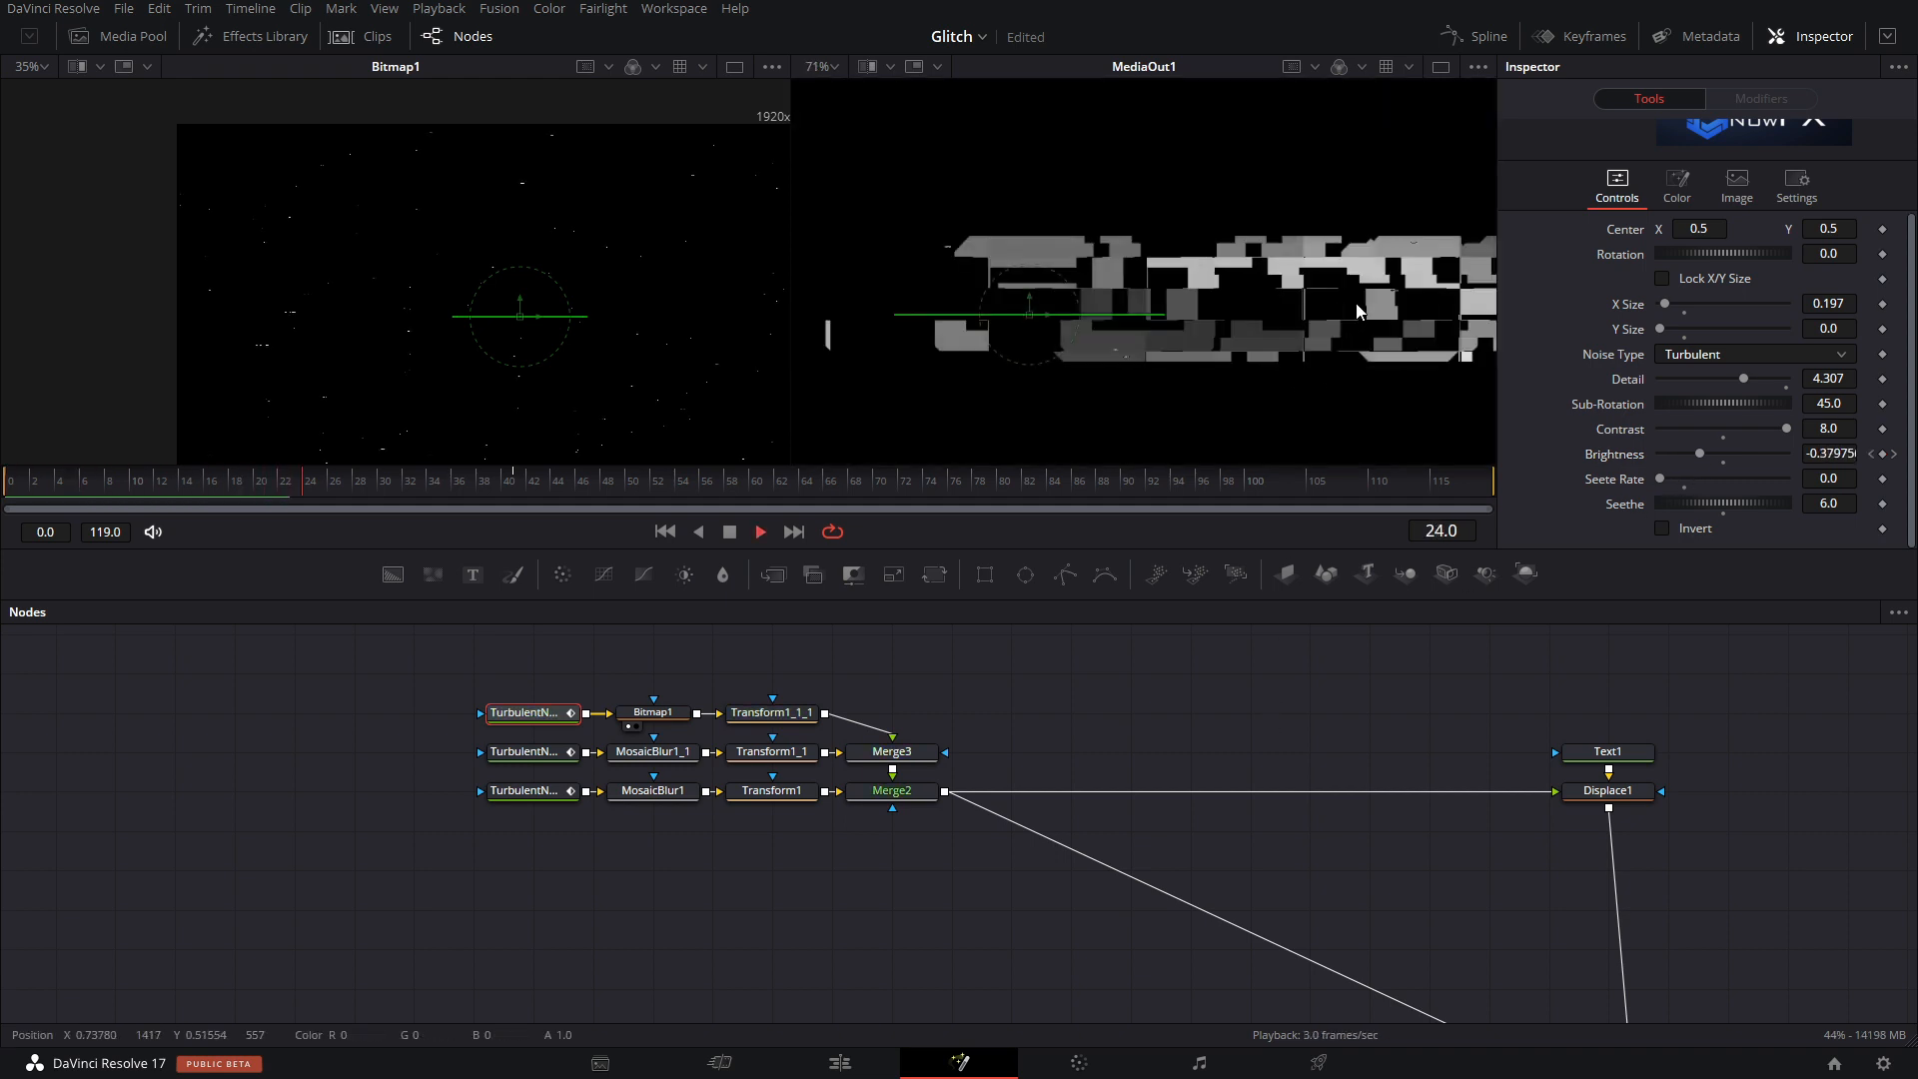
{"action": "left_click", "coordinate": [489, 494]}
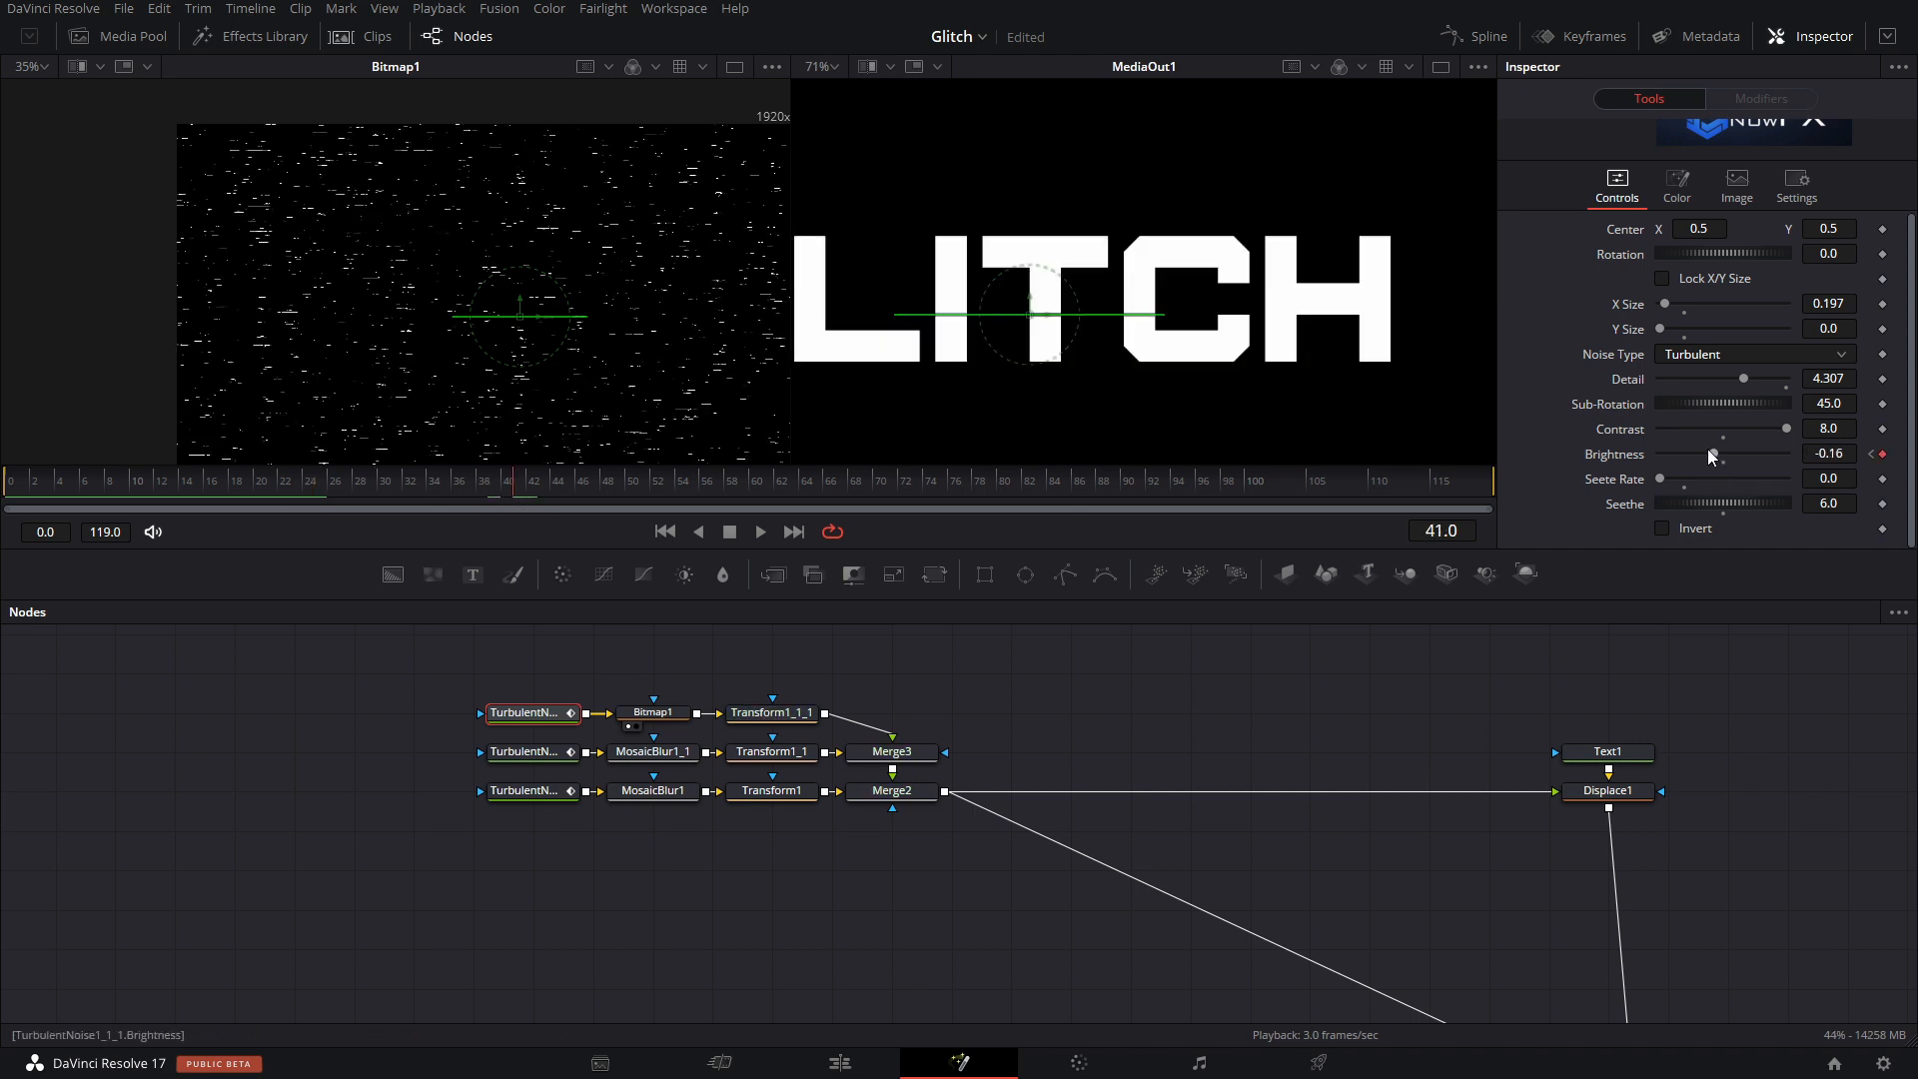
{"action": "left_click_drag", "start_coordinate": [1711, 454], "coordinate": [1726, 458]}
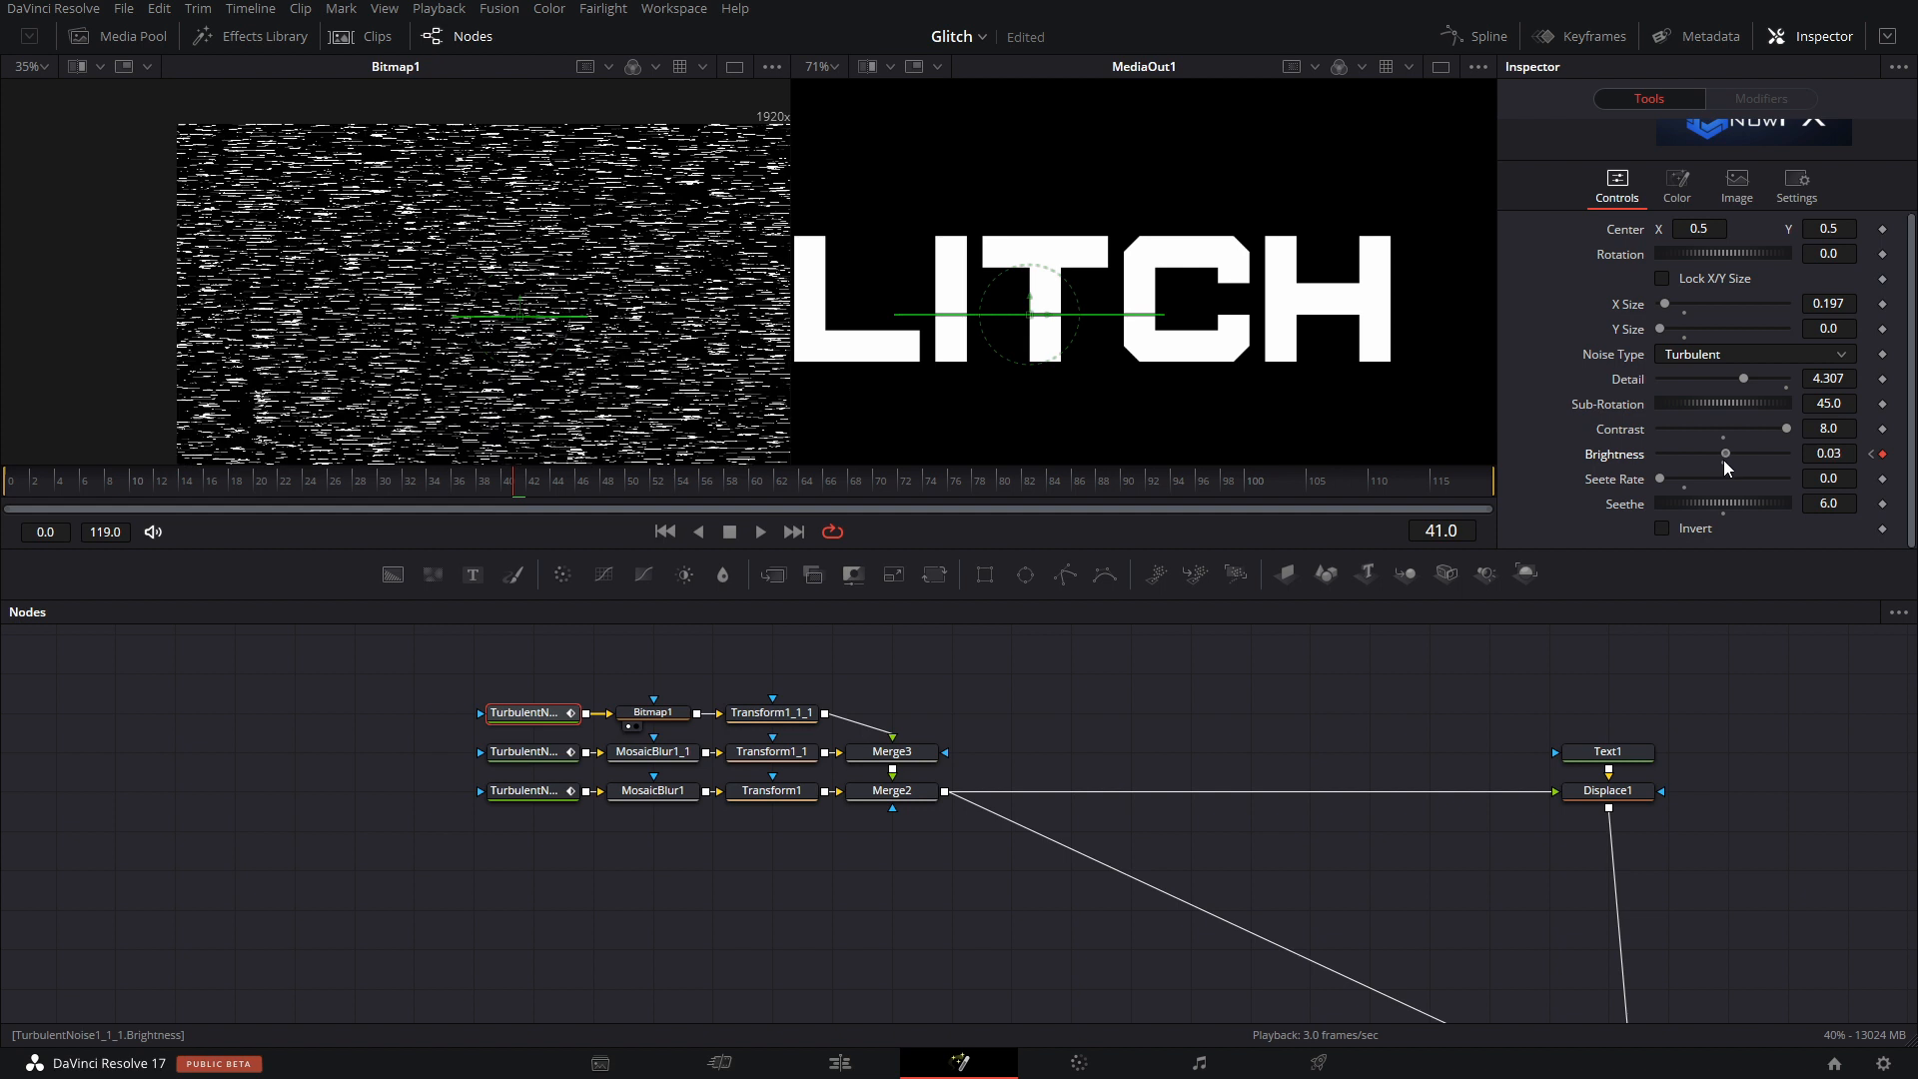
{"action": "mouse_move", "coordinate": [496, 482]}
{"action": "left_mouse_down"}
{"action": "mouse_move", "coordinate": [283, 487]}
{"action": "mouse_move", "coordinate": [513, 488]}
{"action": "left_mouse_up"}
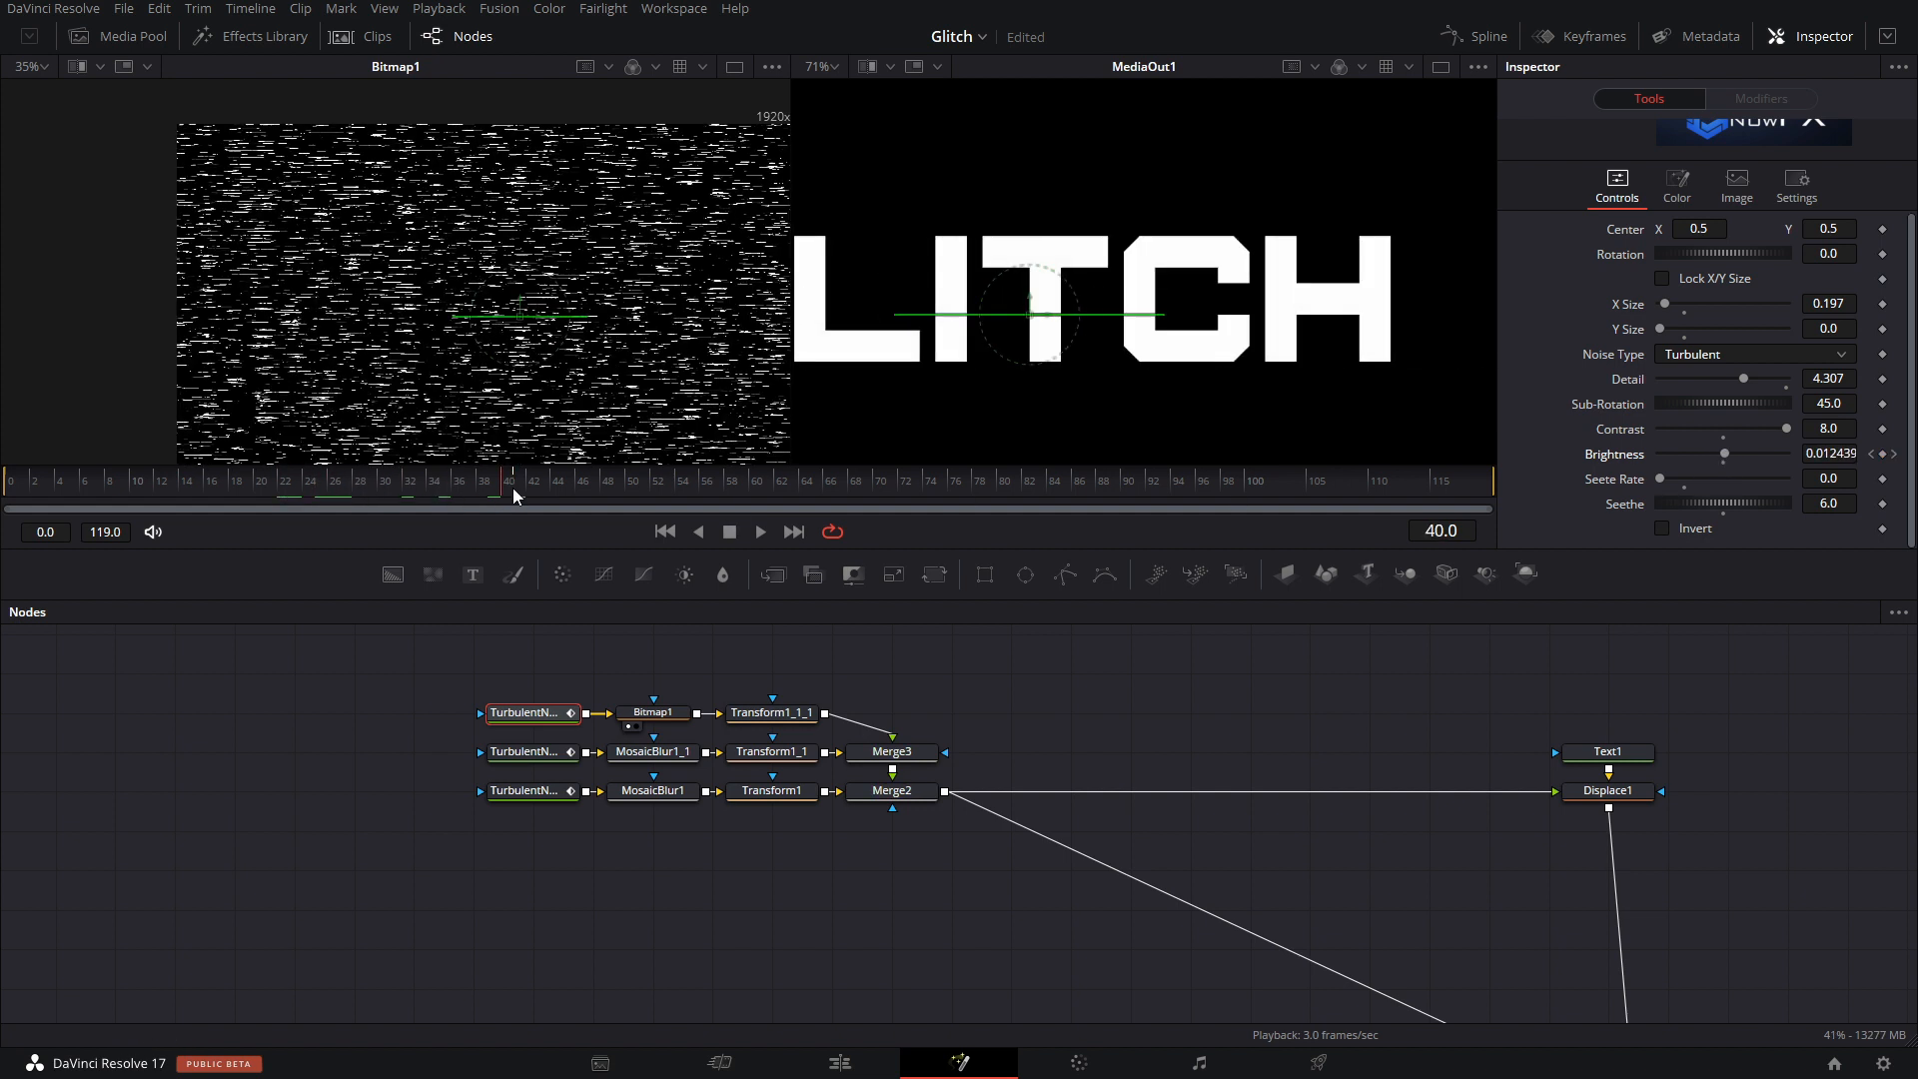
{"action": "left_click_drag", "start_coordinate": [1730, 452], "coordinate": [1740, 453]}
{"action": "scroll", "coordinate": [1151, 361], "scroll_direction": "down", "scroll_amount": 2}
{"action": "left_click_drag", "start_coordinate": [500, 482], "coordinate": [178, 497]}
{"action": "key", "text": "space"}
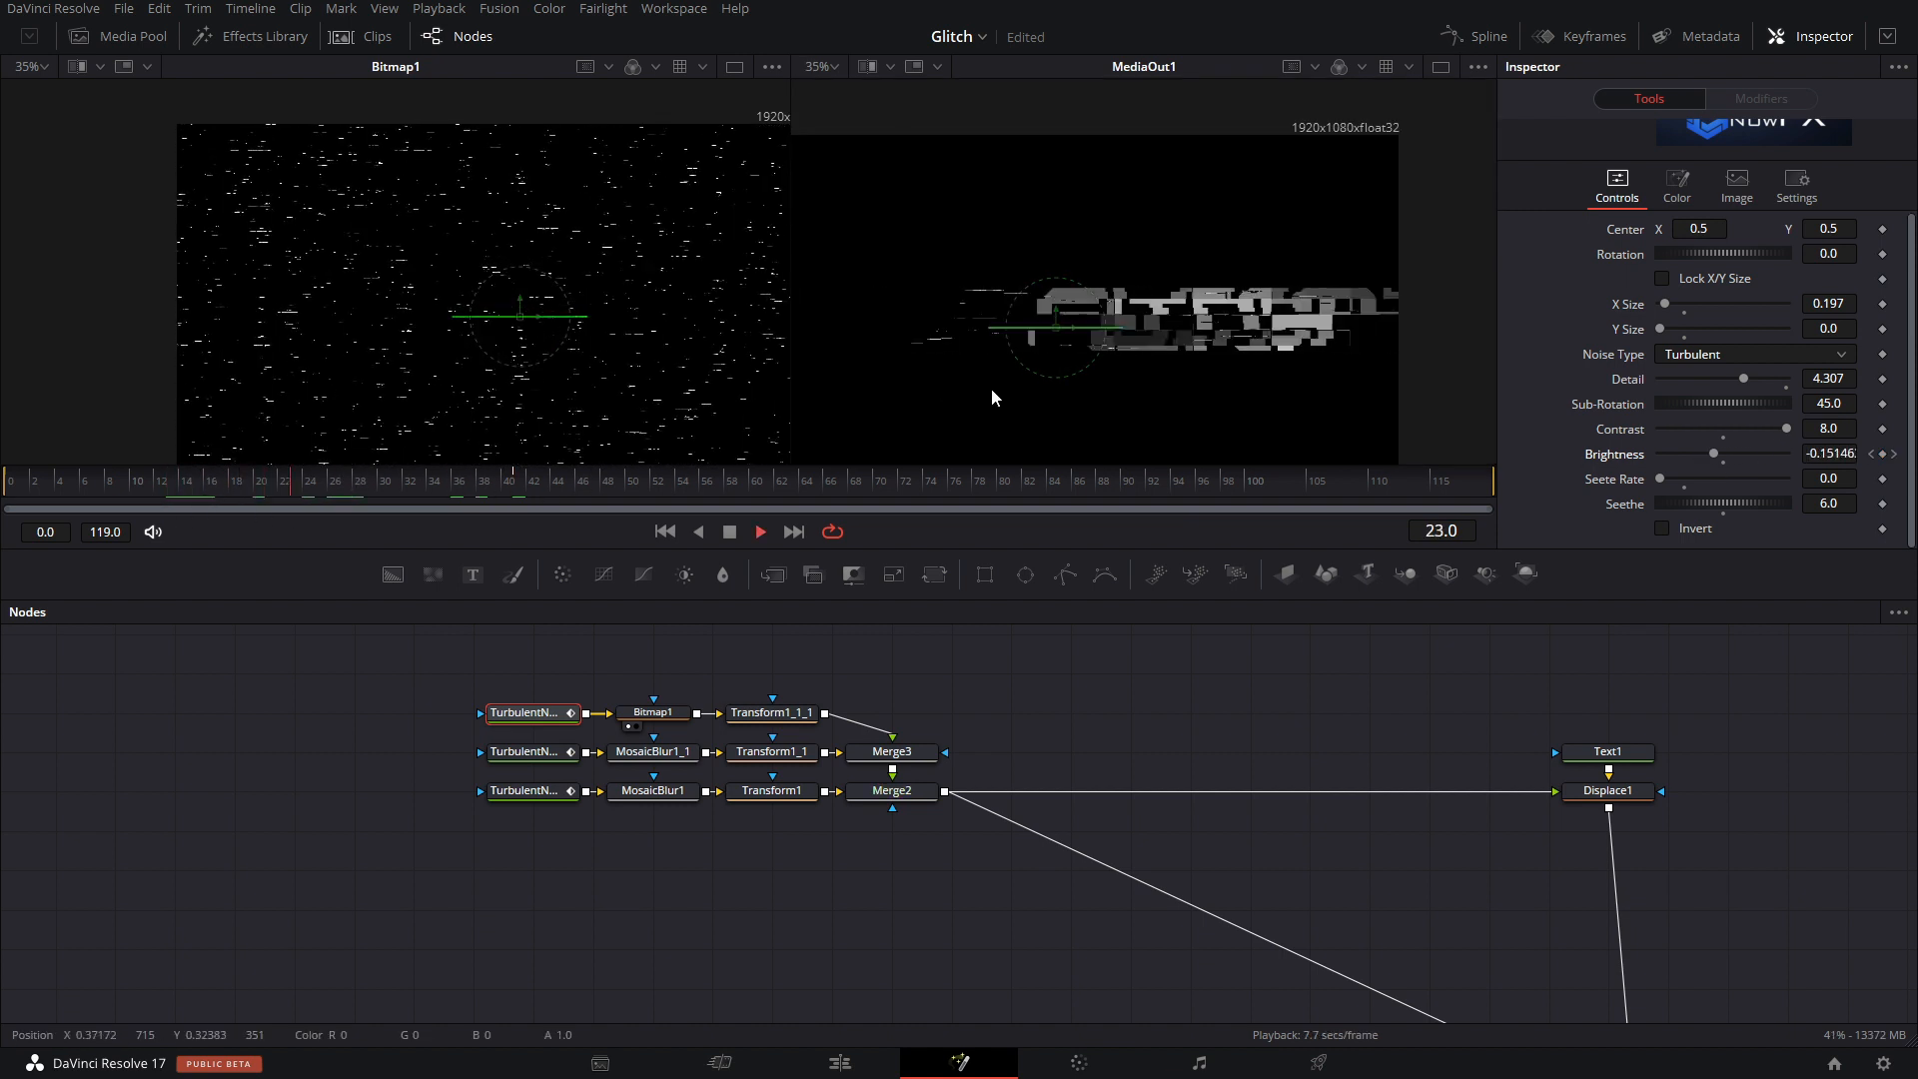
Preview the streak and text animation by playing and scrubbing between the first frames and frame 39.
{"action": "left_click_drag", "start_coordinate": [306, 485], "coordinate": [116, 486]}
{"action": "key", "text": "space"}
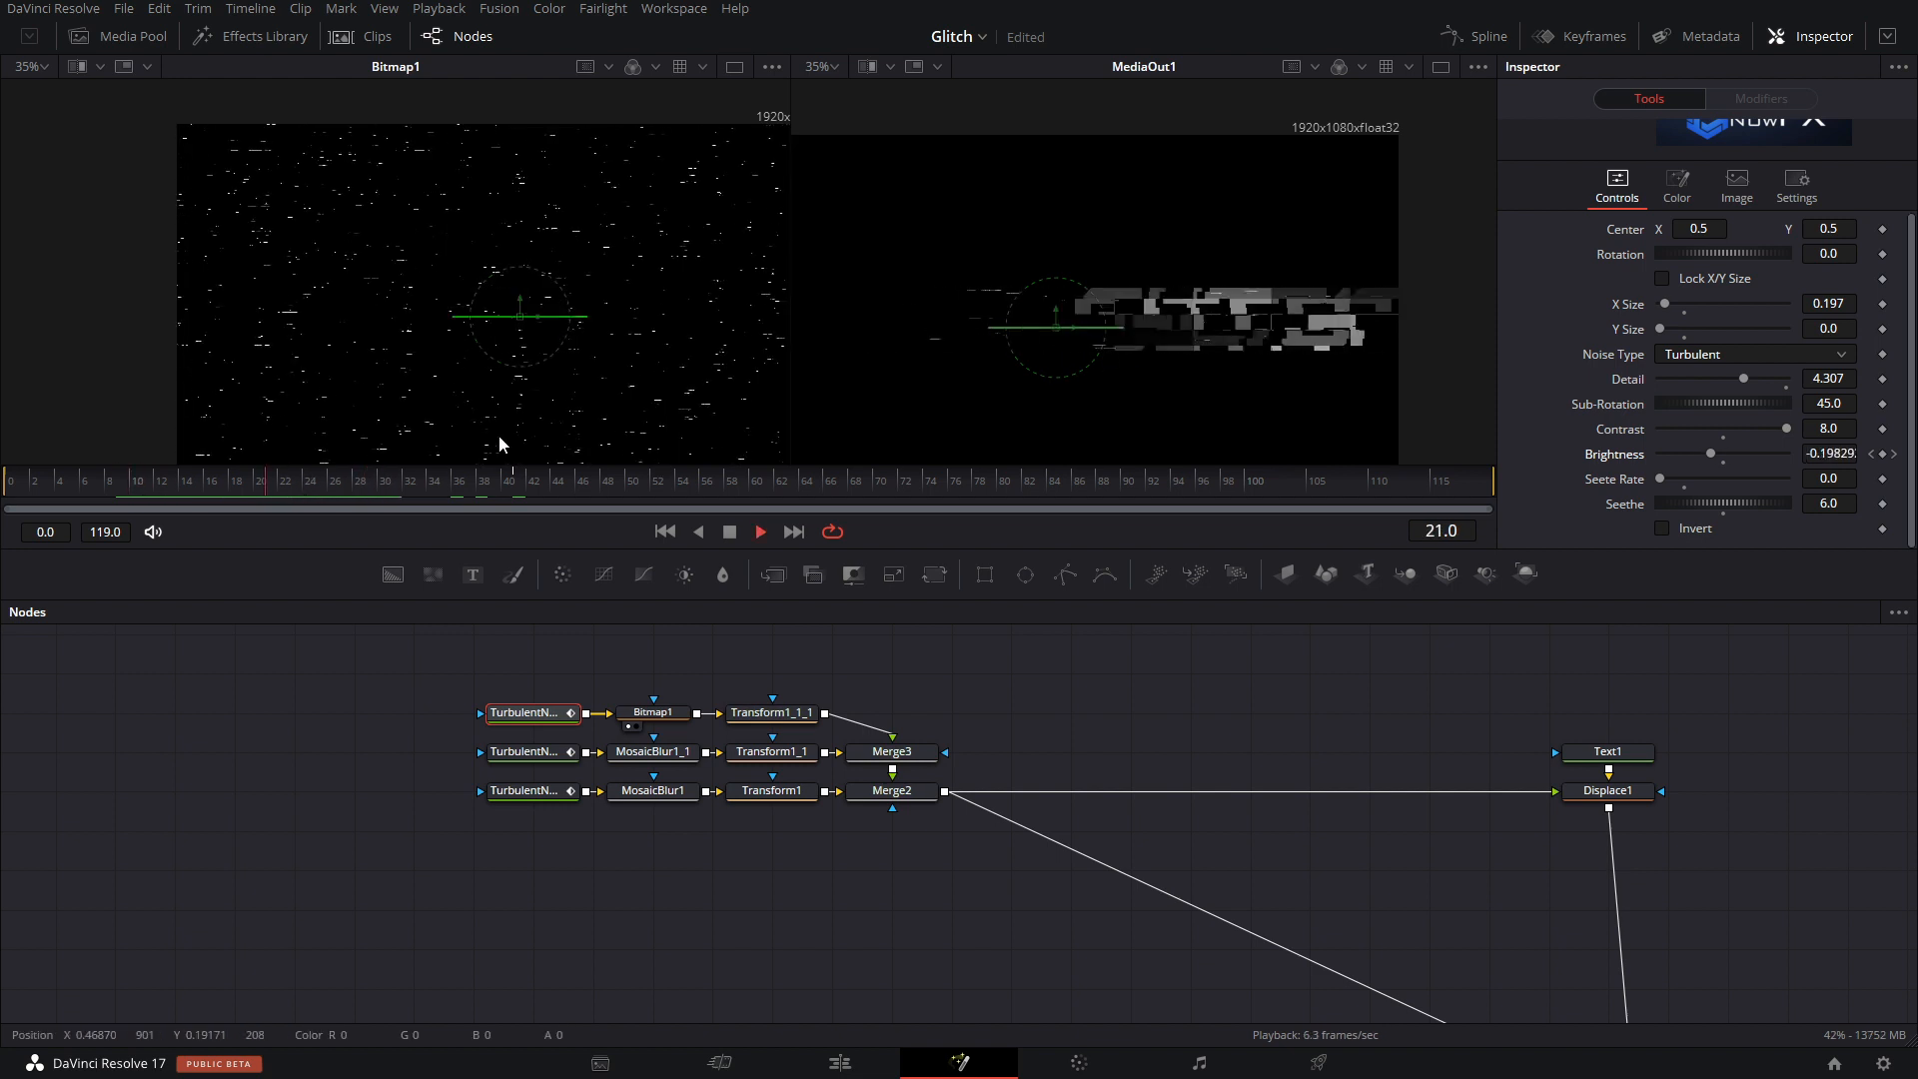
{"action": "left_click_drag", "start_coordinate": [416, 483], "coordinate": [40, 484]}
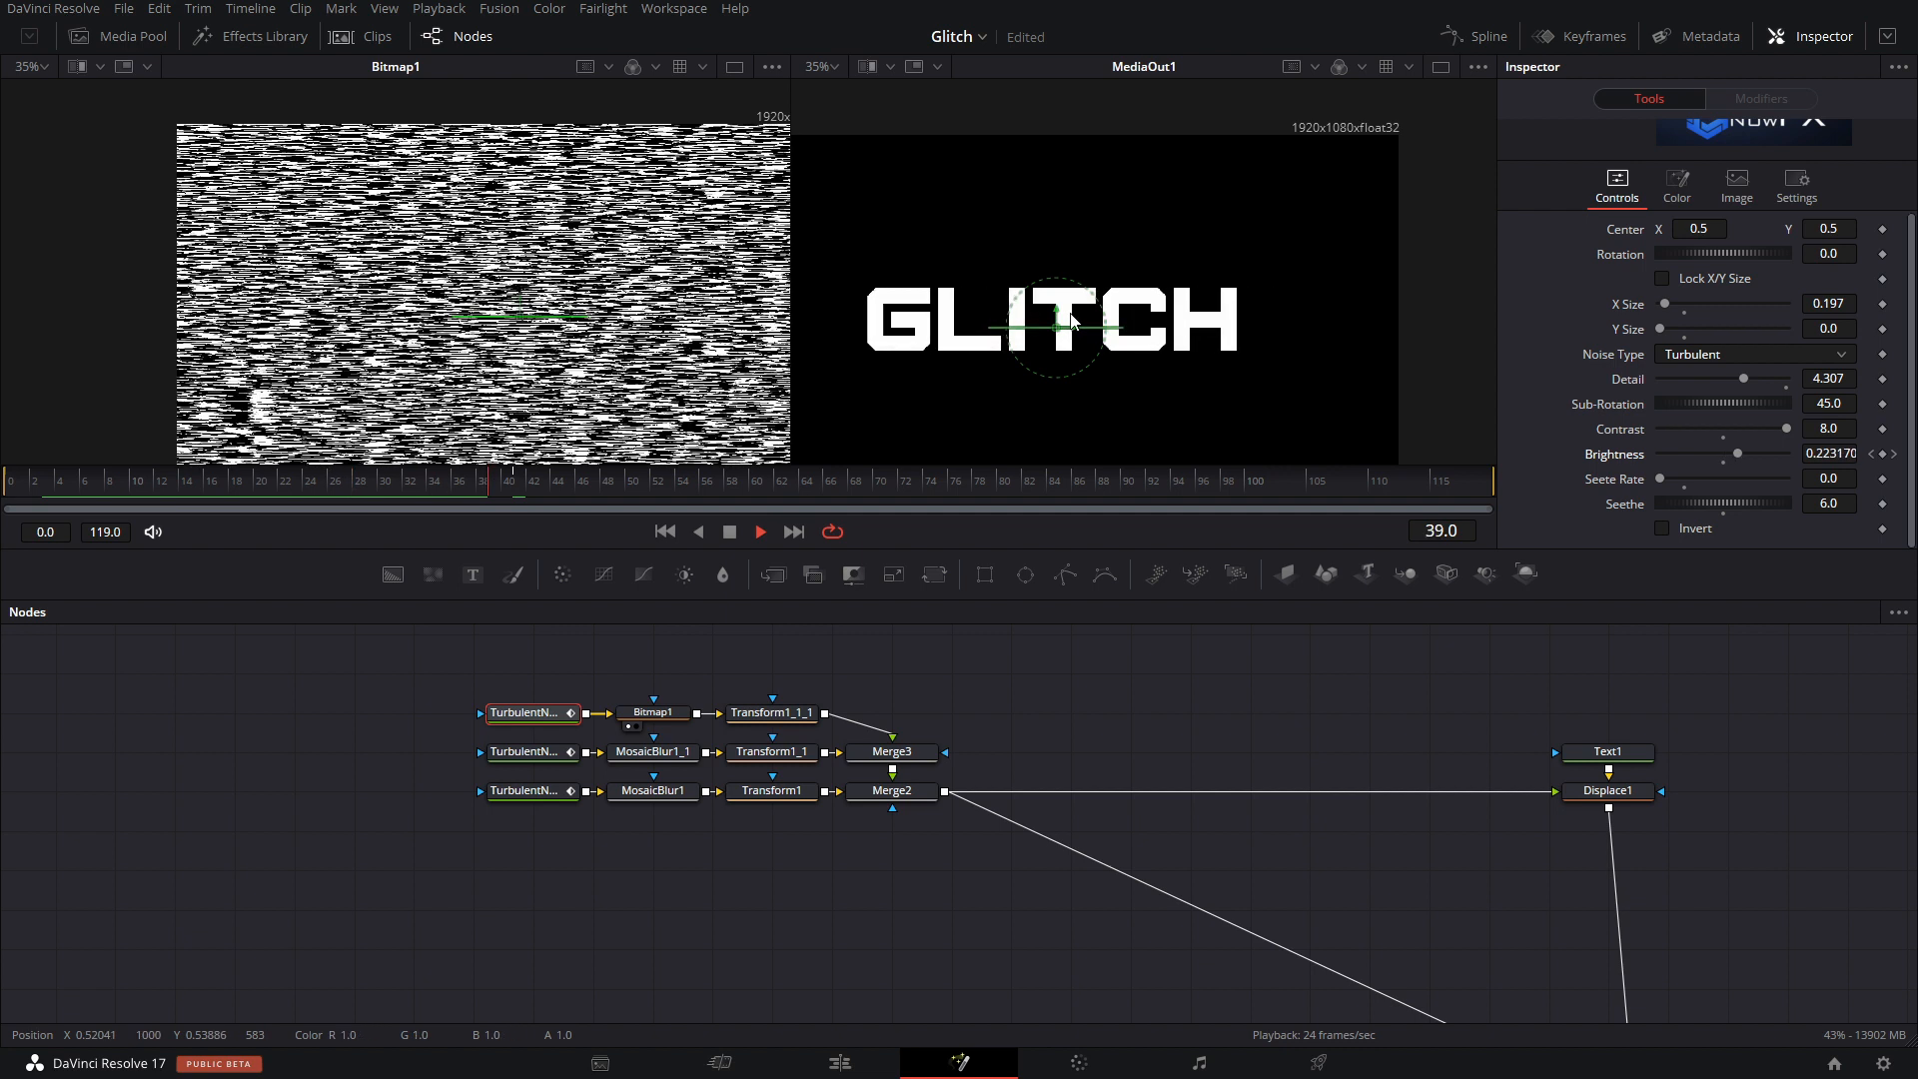
{"action": "key", "text": "space"}
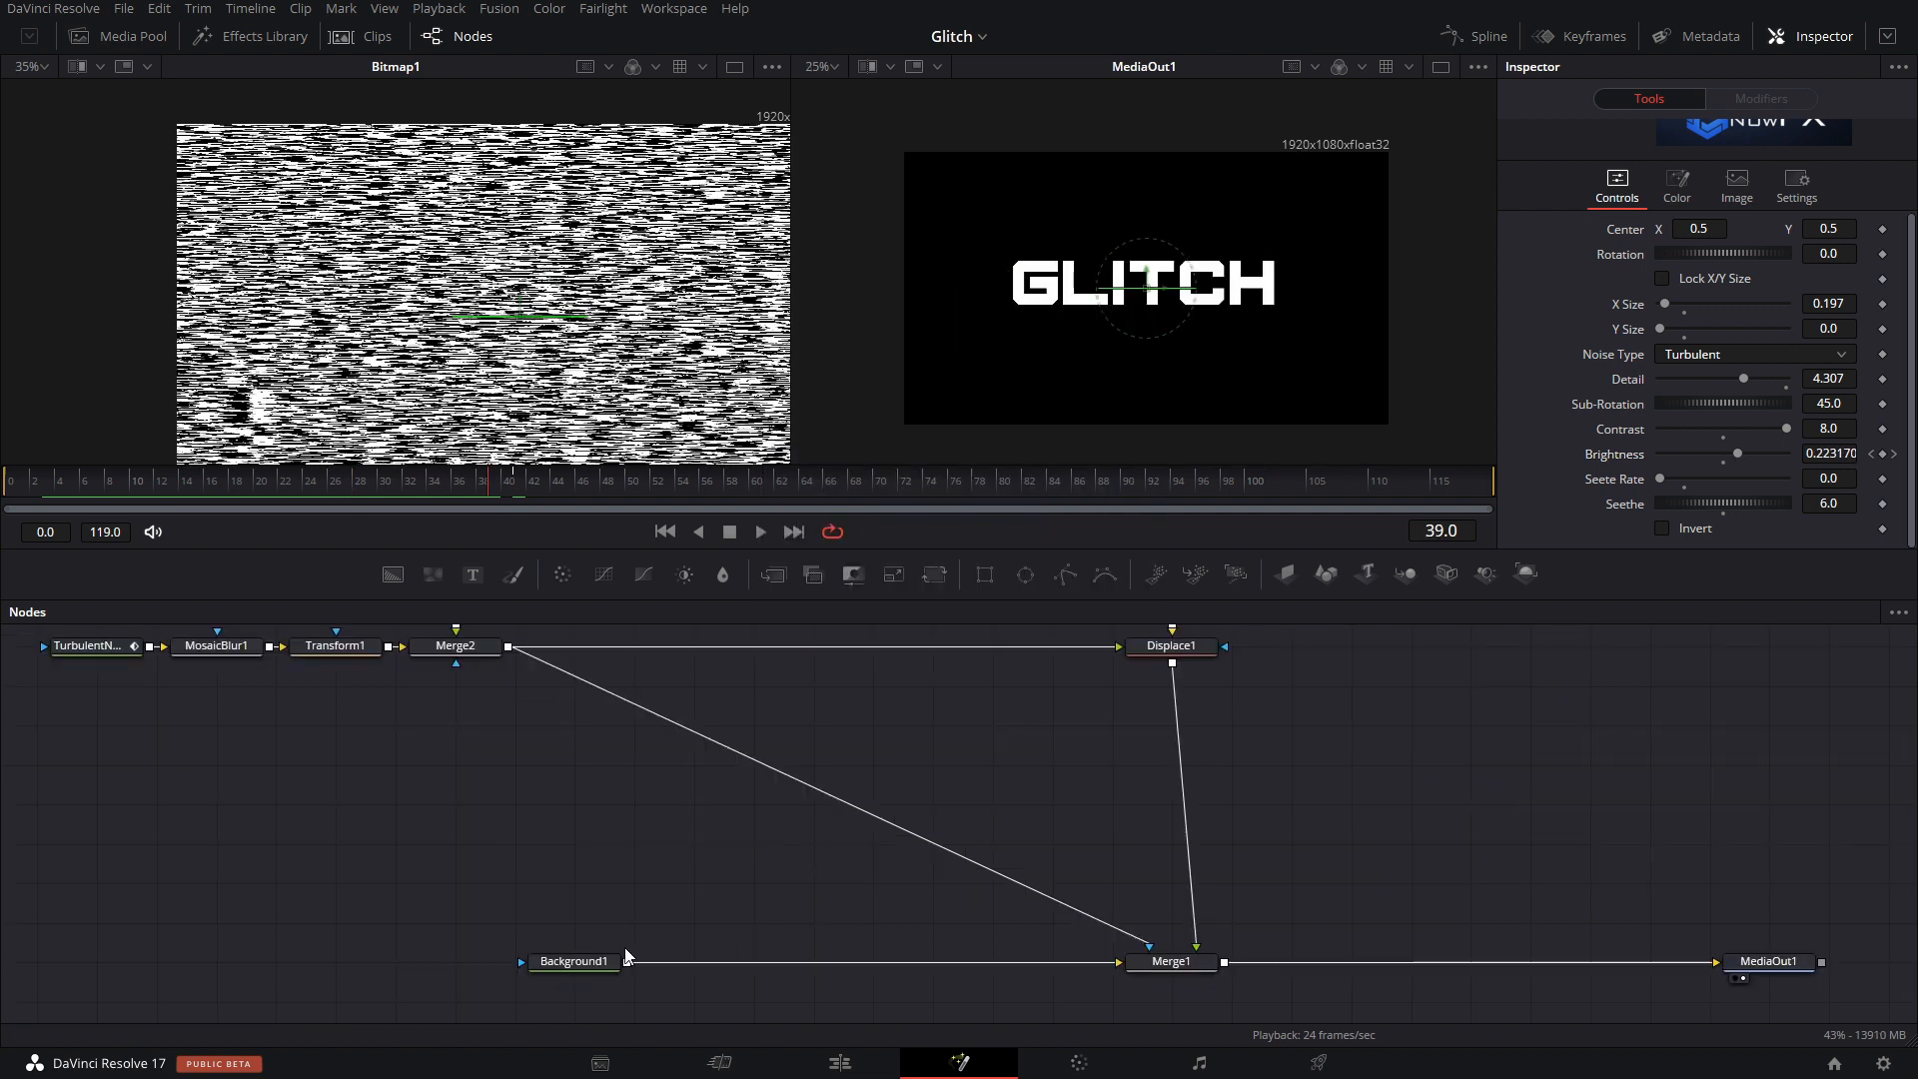
Make Background1 fully transparent by setting its Alpha to 0.
{"action": "left_click", "coordinate": [576, 964]}
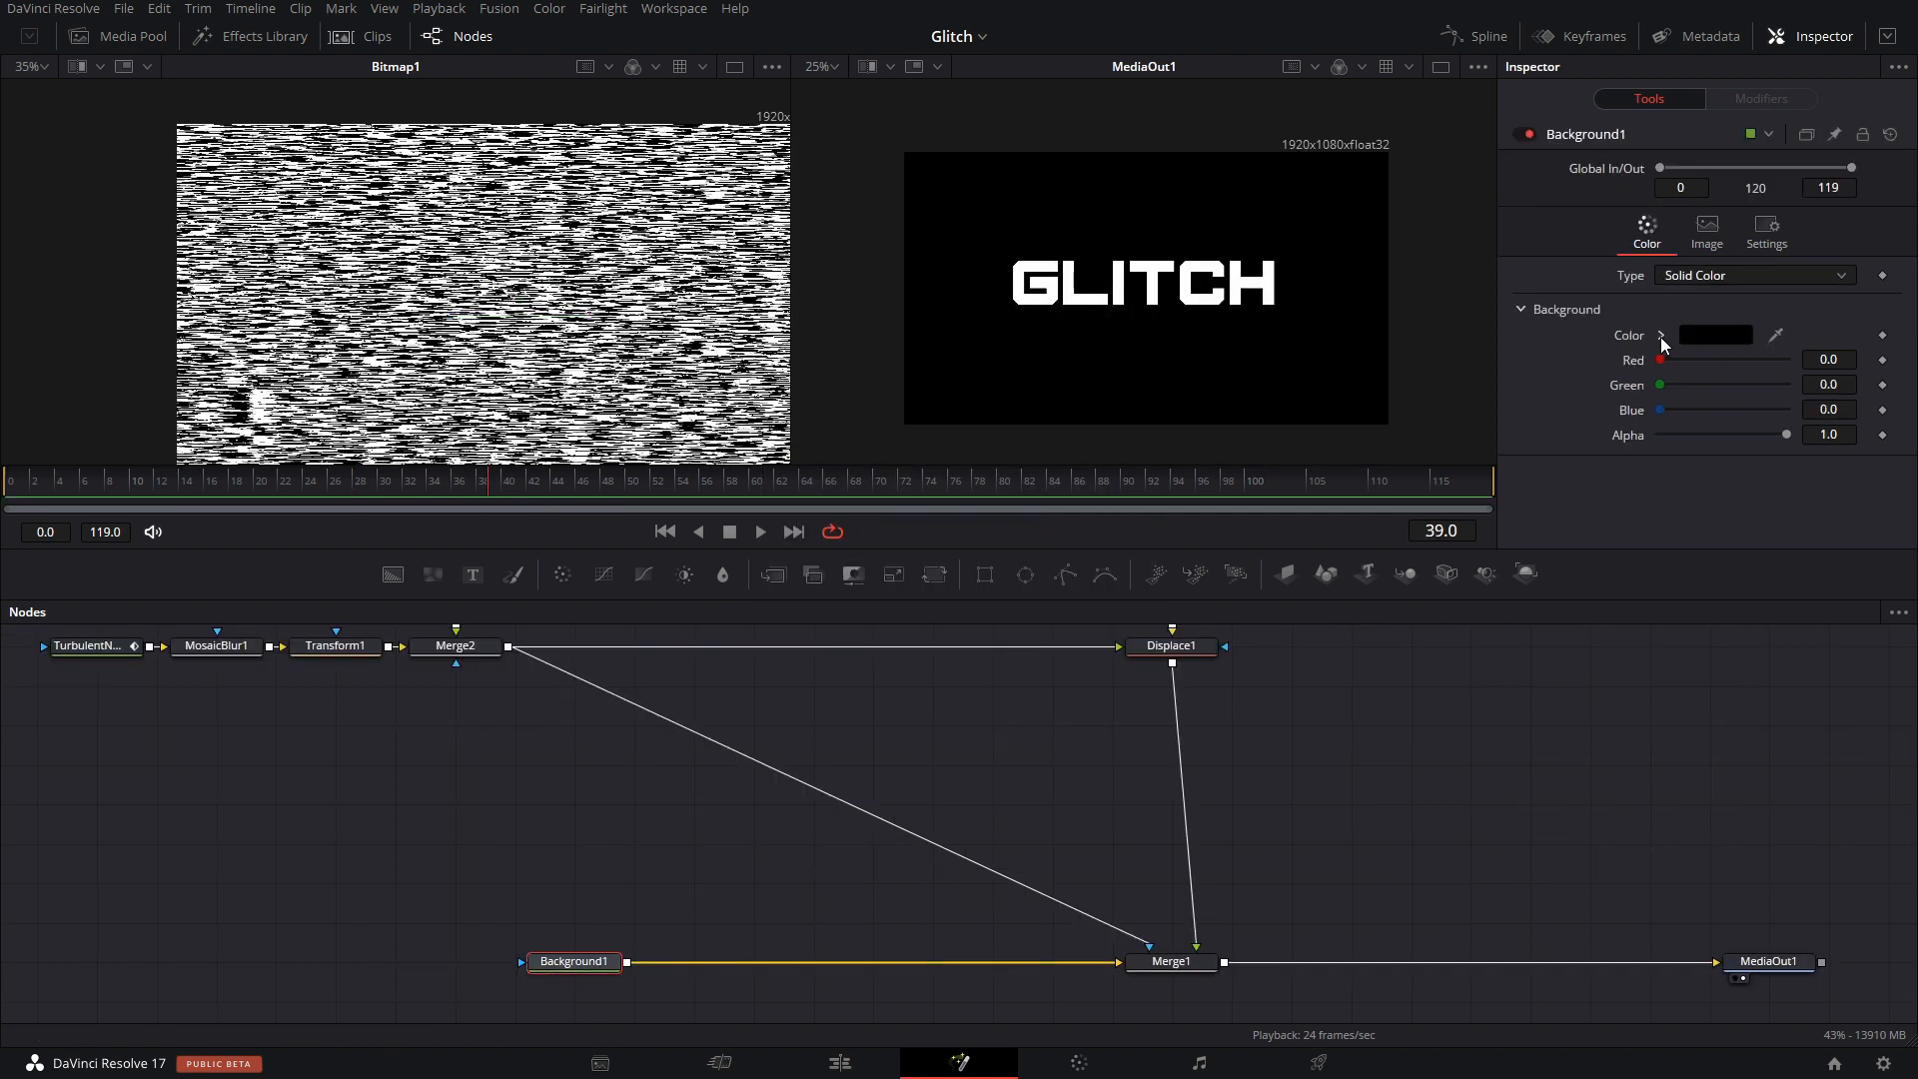
{"action": "left_click_drag", "start_coordinate": [1791, 436], "coordinate": [1620, 460]}
{"action": "left_click_drag", "start_coordinate": [1322, 797], "coordinate": [1344, 758]}
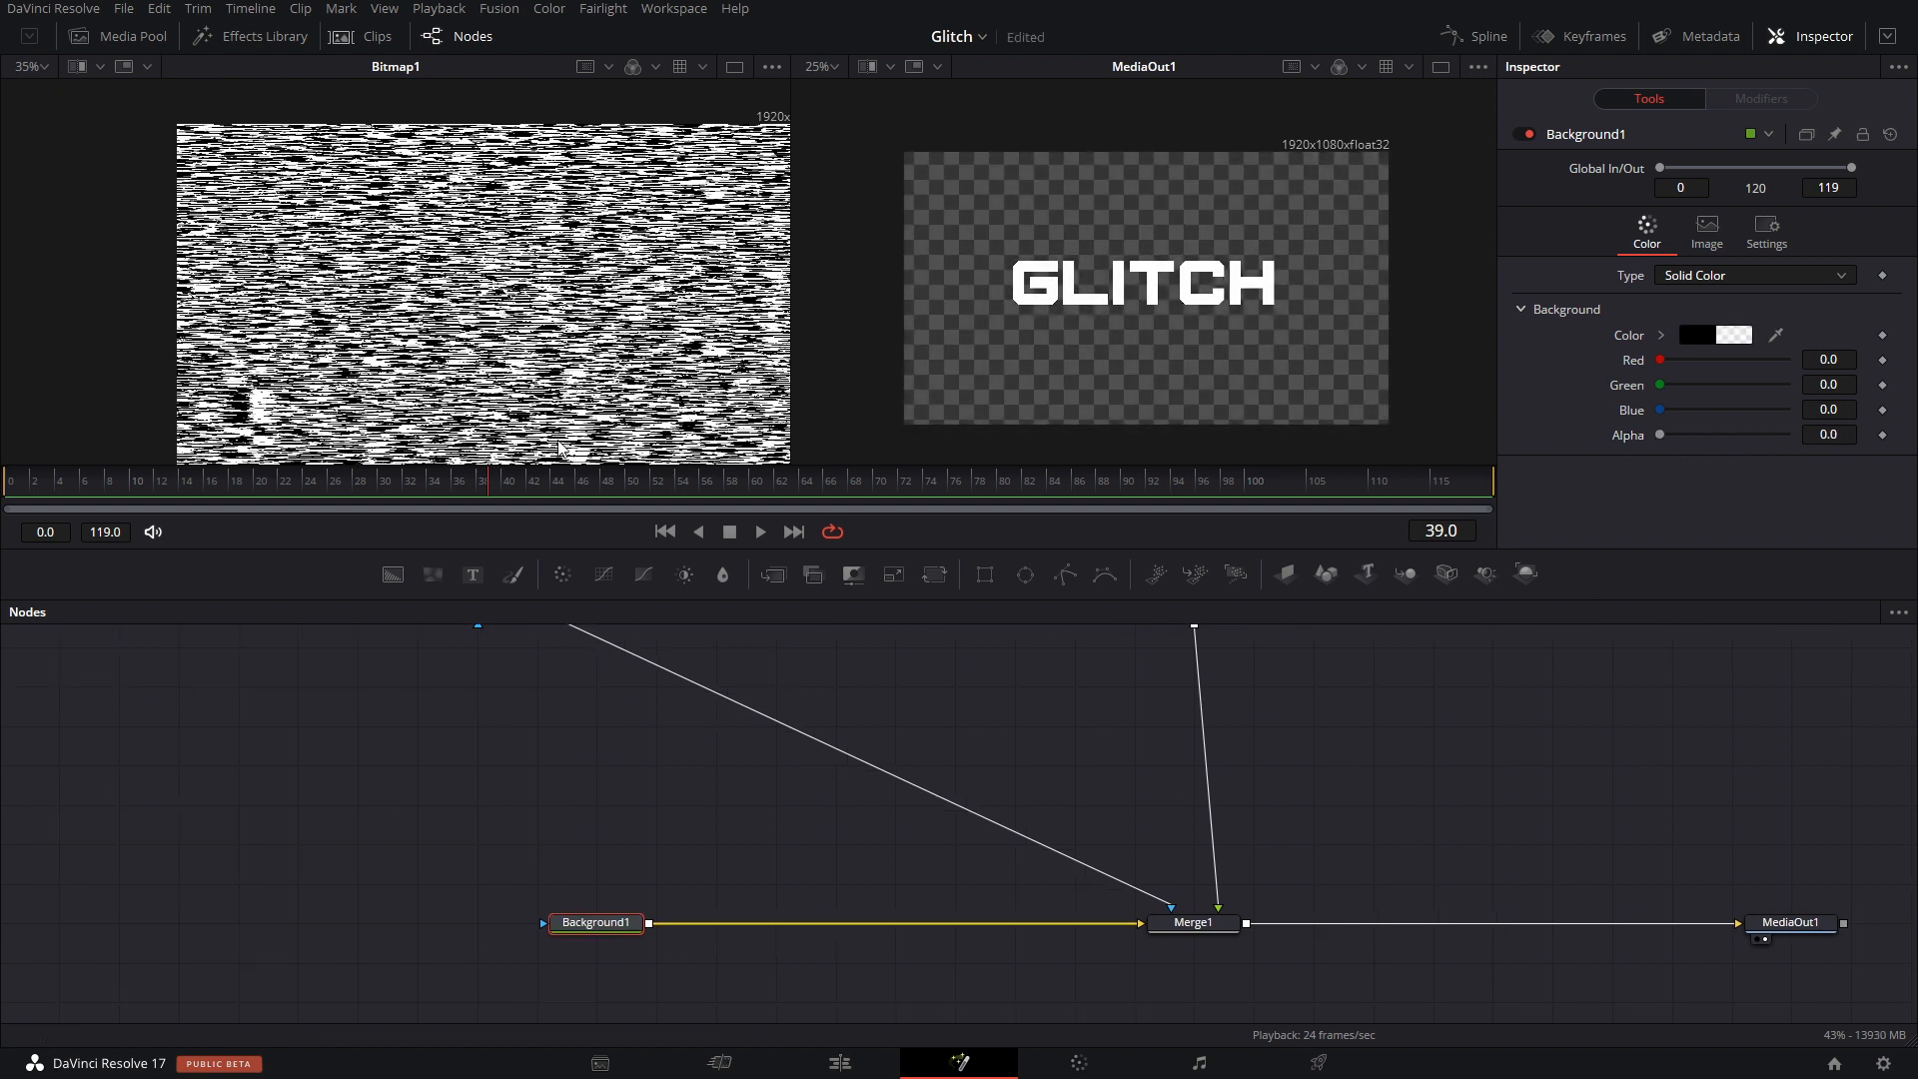
Merge a new black Background after Merge1, swap the new merge's inputs so it sits behind the text, and align MediaOut1 with it.
{"action": "left_click_drag", "start_coordinate": [379, 584], "coordinate": [1249, 896]}
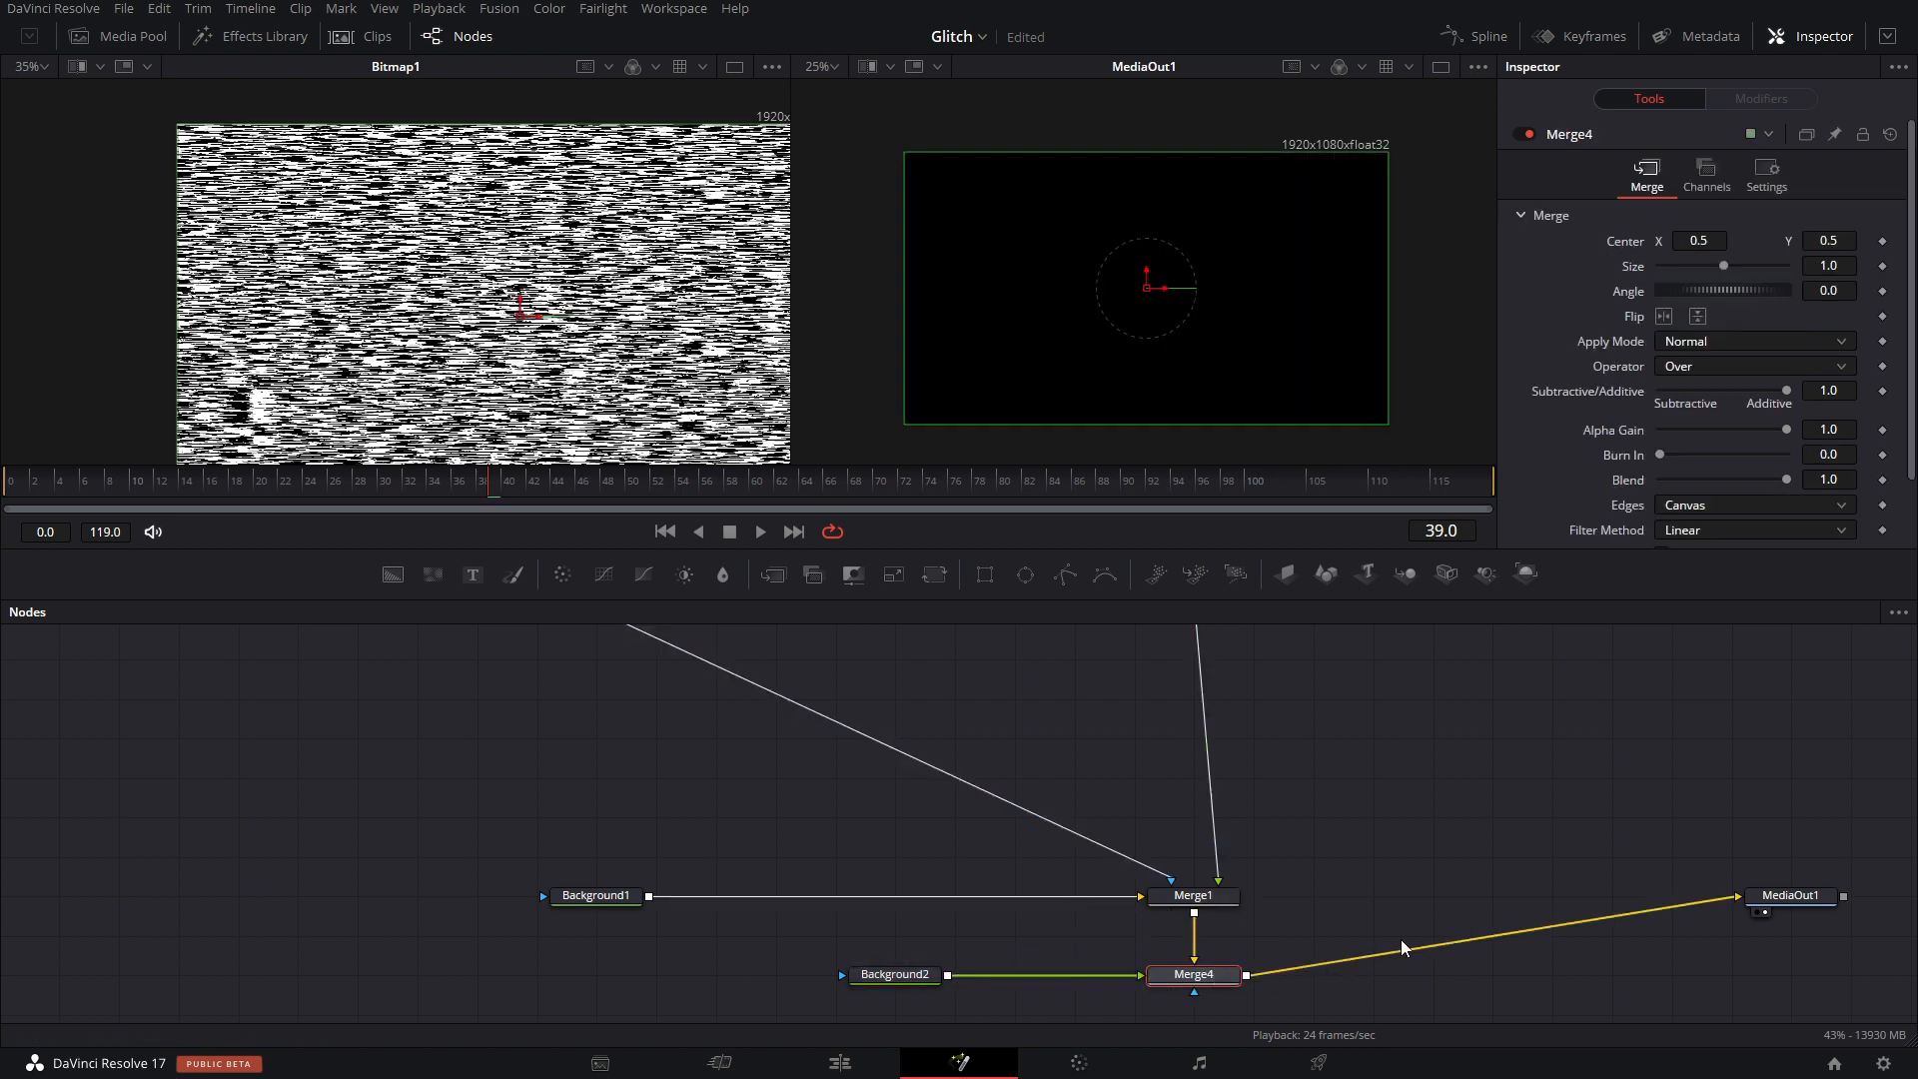
{"action": "key", "text": "ctrl+t"}
{"action": "left_click_drag", "start_coordinate": [1800, 897], "coordinate": [1796, 984]}
{"action": "left_click", "coordinate": [1810, 919]}
Show Merge1 in the second viewer, check its transparent text along the timeline, and leave Merge1 selected.
{"action": "left_click", "coordinate": [1199, 897]}
{"action": "key", "text": "2"}
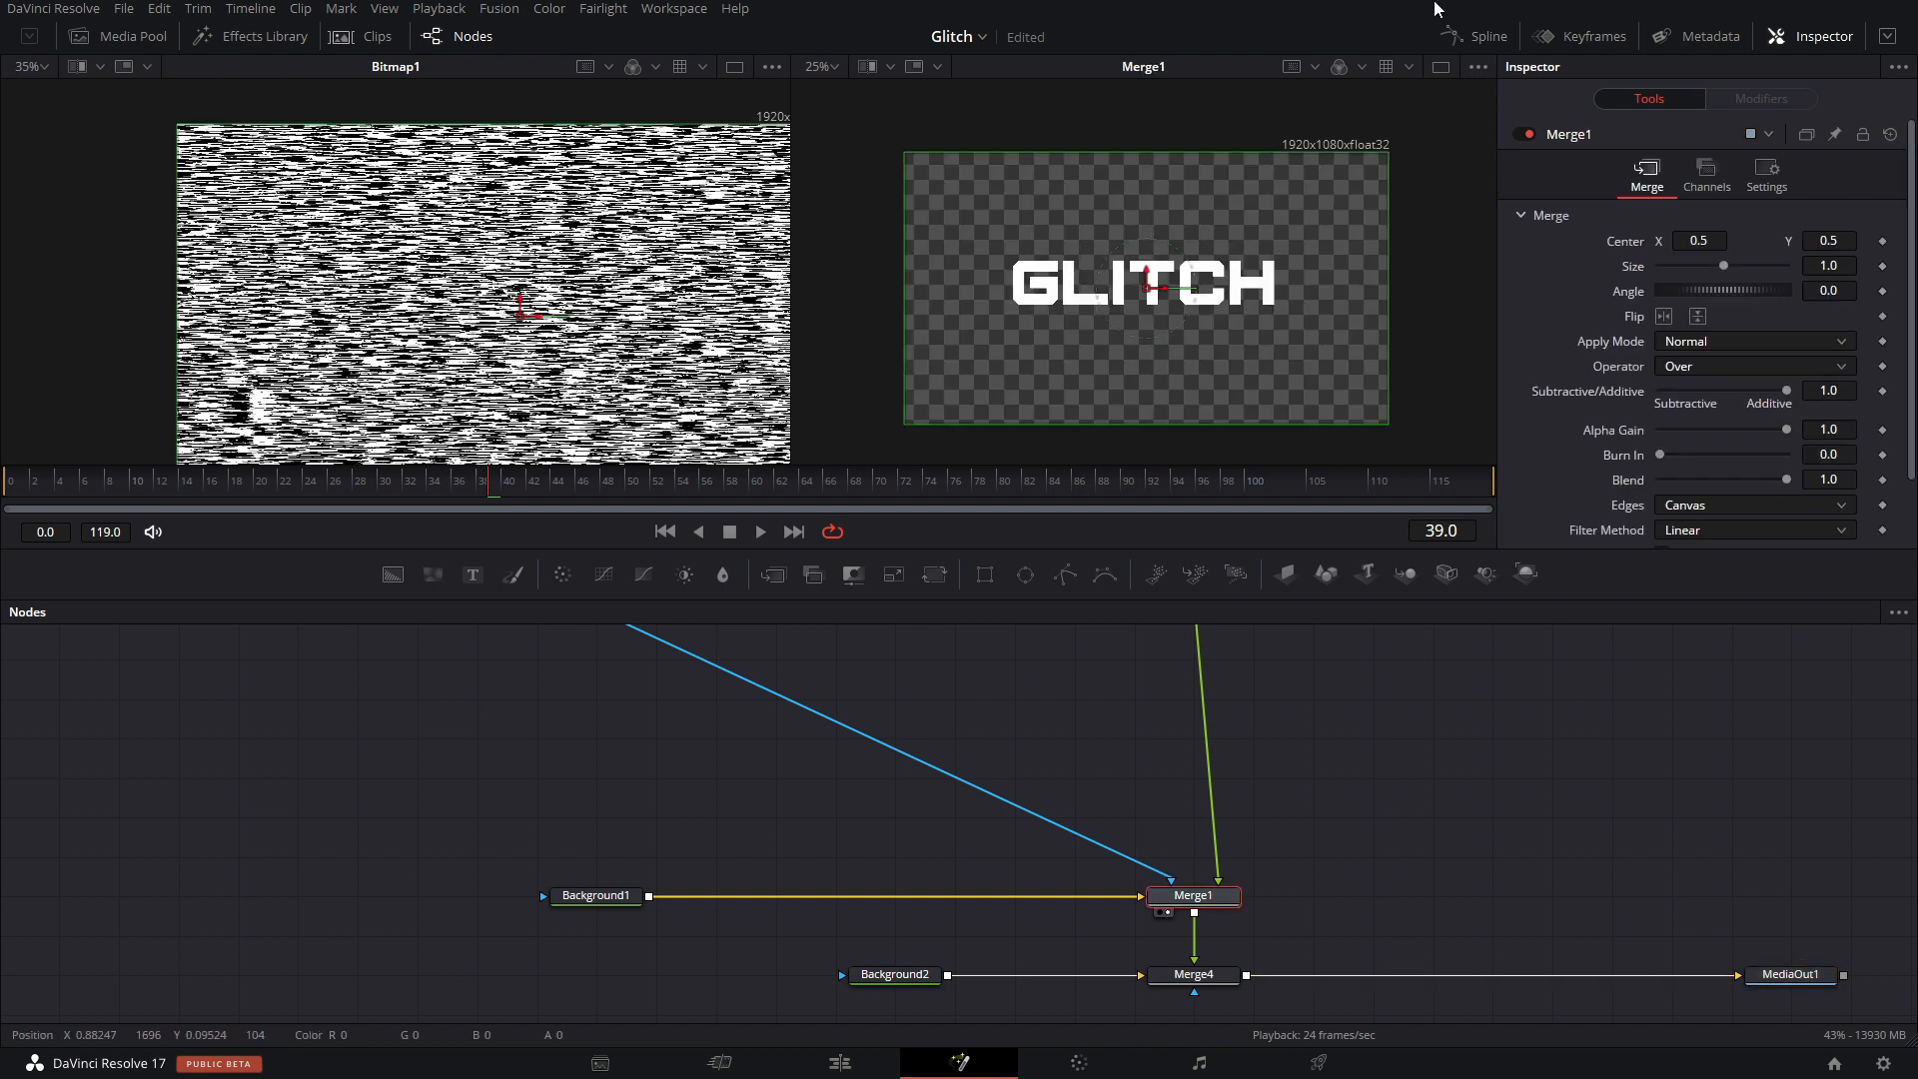
{"action": "left_click_drag", "start_coordinate": [266, 488], "coordinate": [392, 494]}
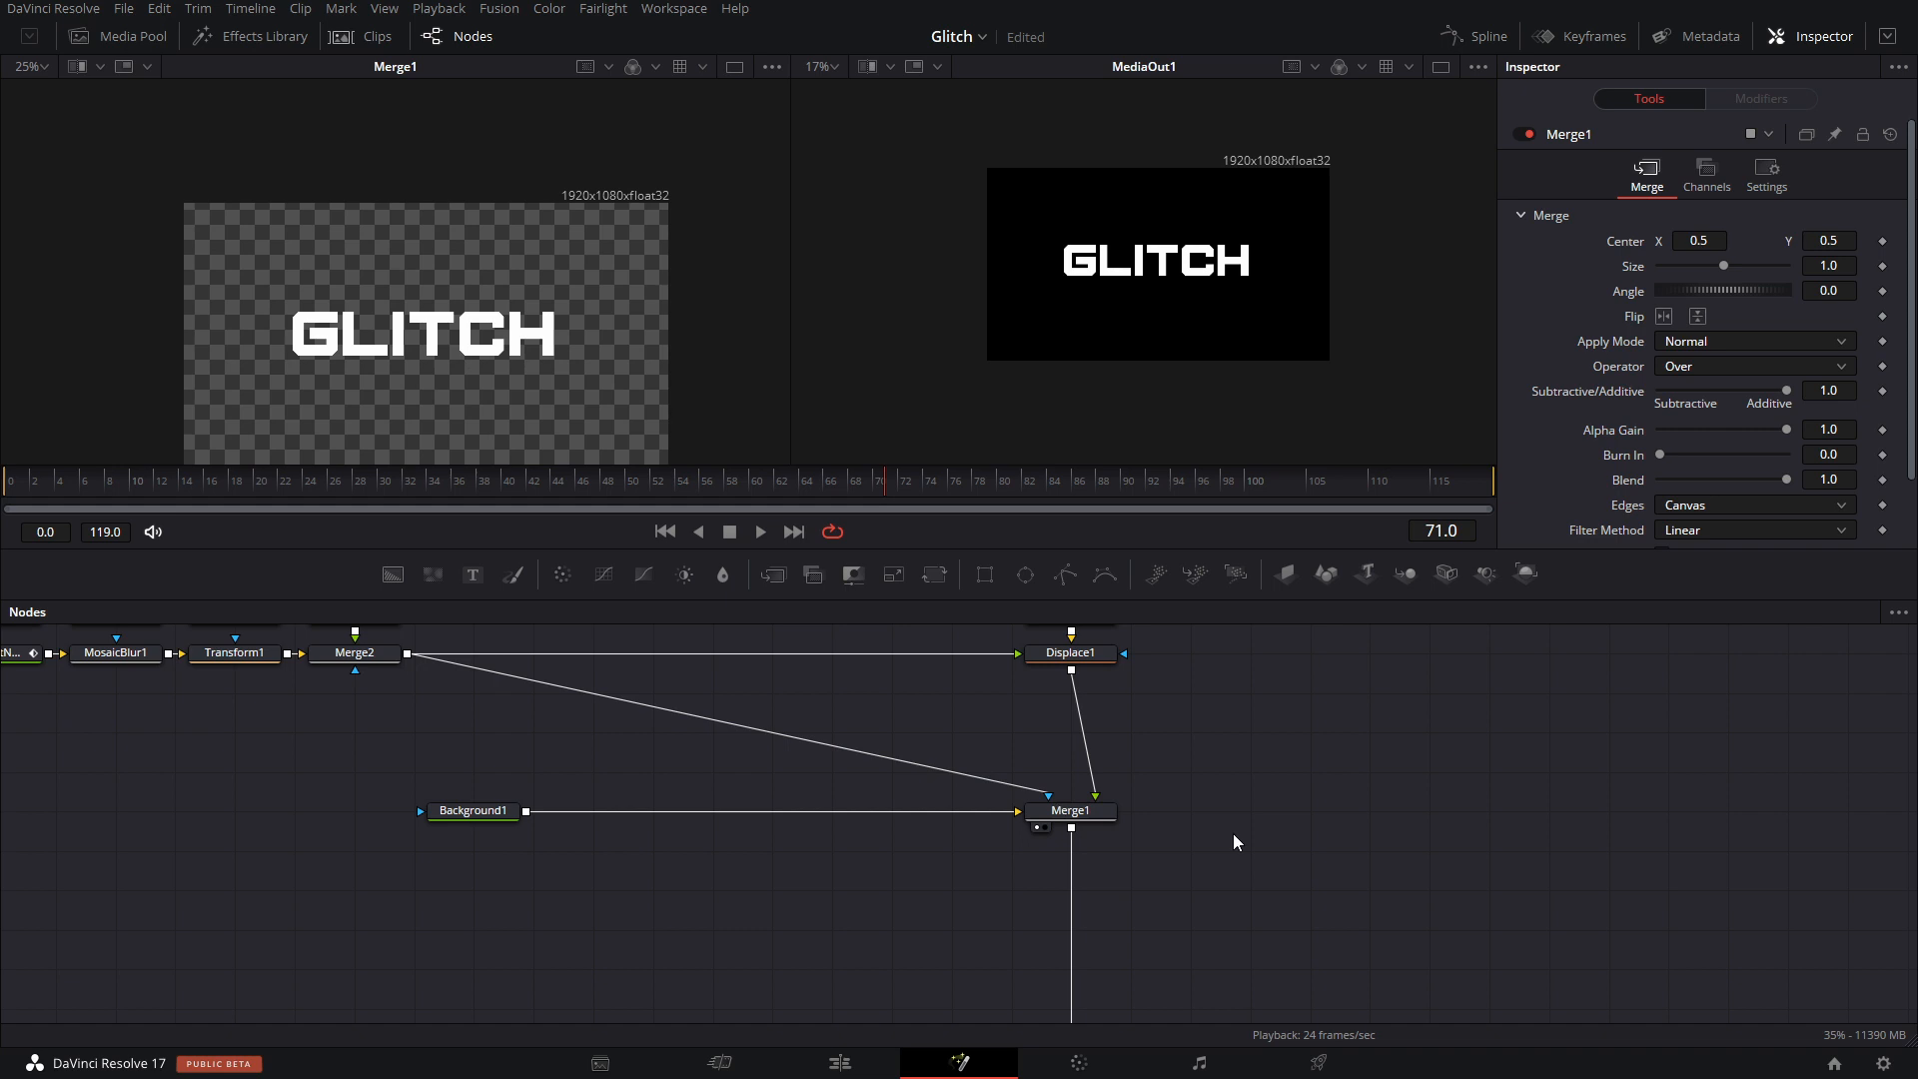
{"action": "left_click", "coordinate": [1103, 812]}
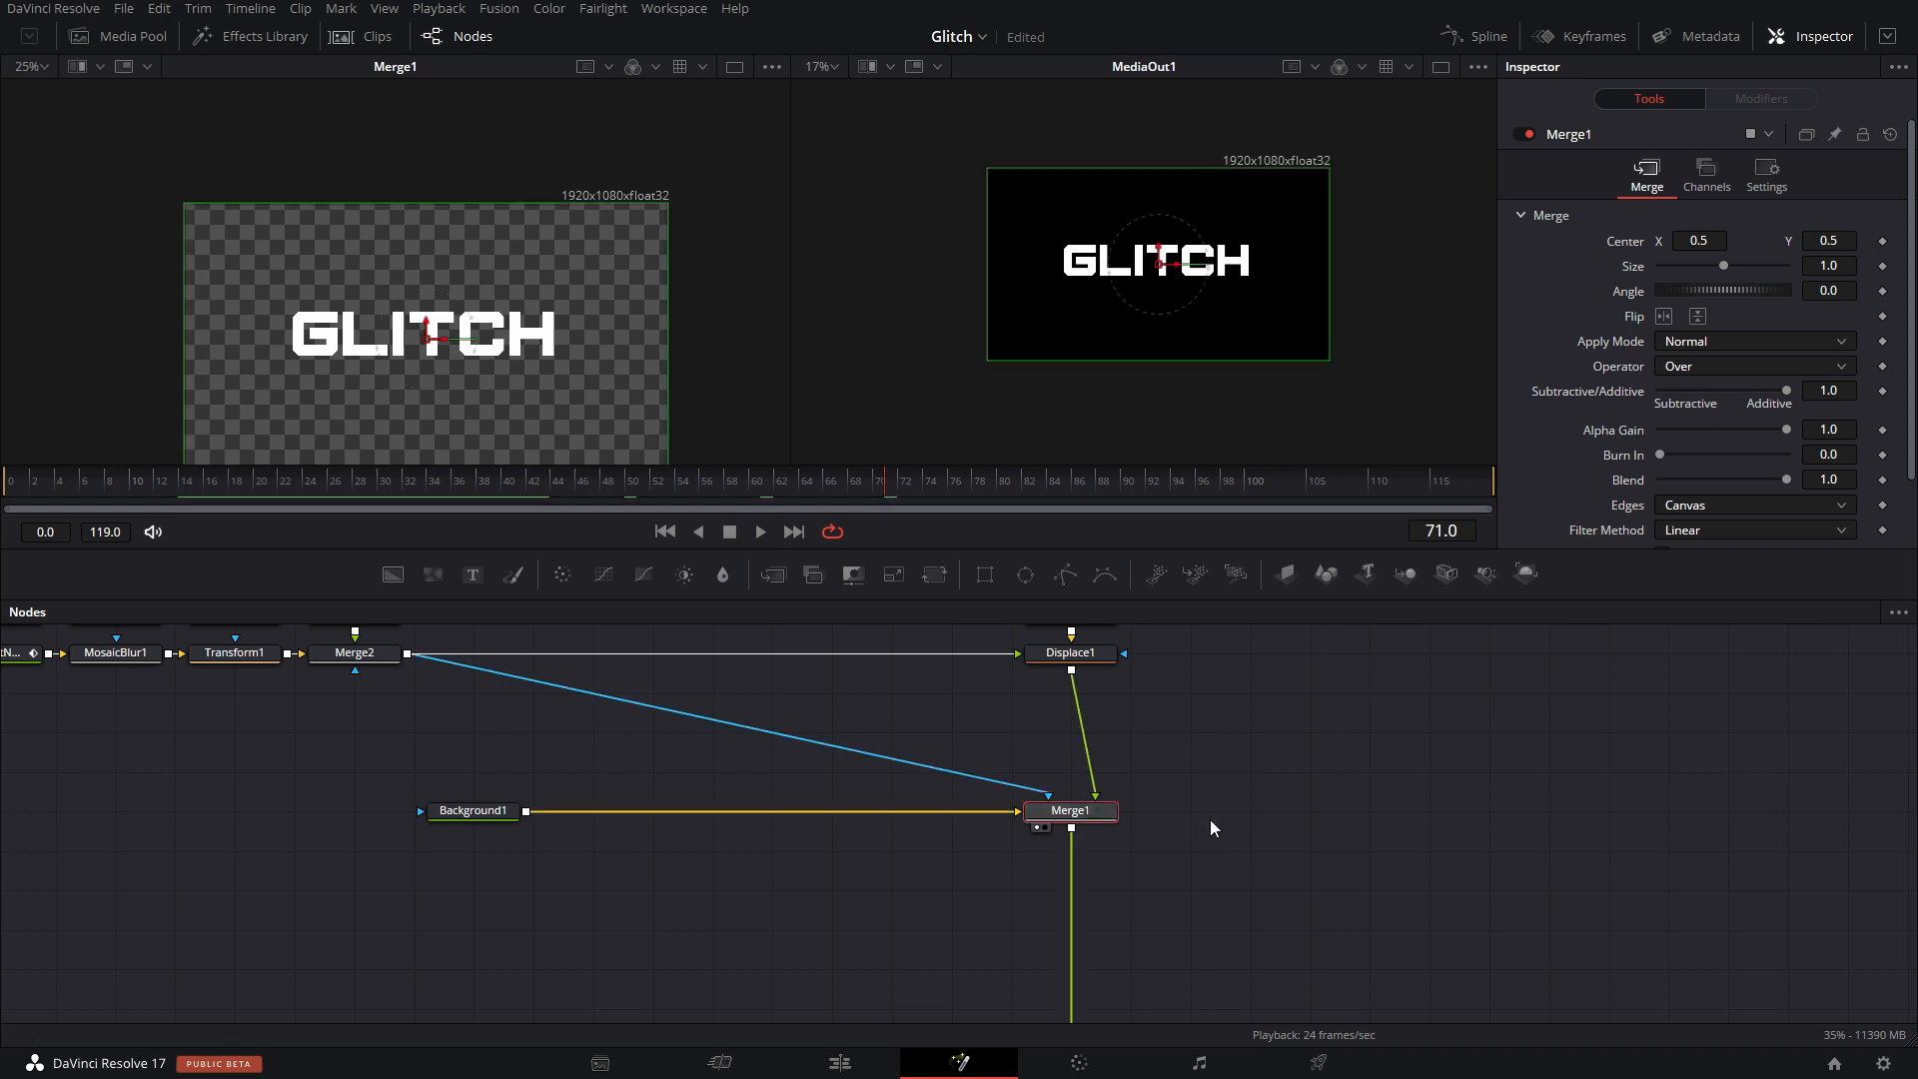
{"action": "key", "text": "shift+space"}
{"action": "type", "text": "Ti"}
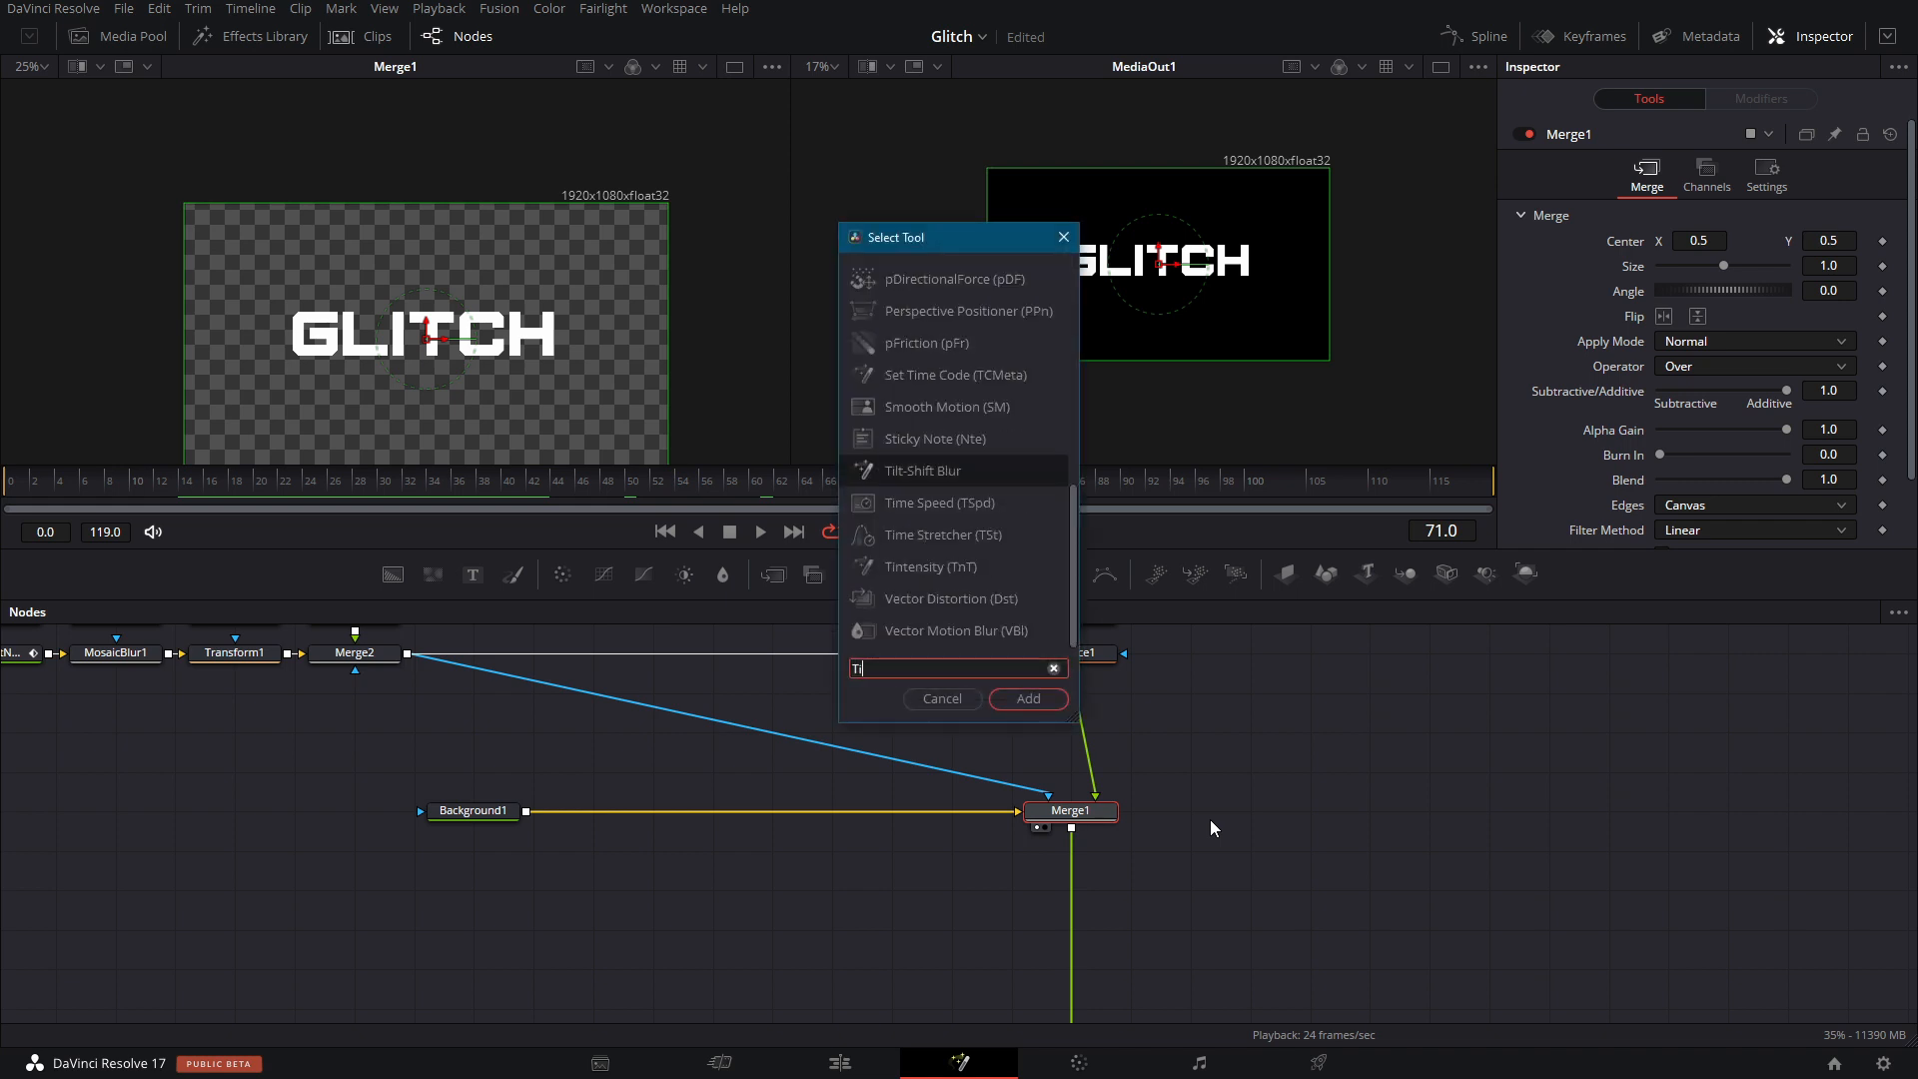
{"action": "type", "text": "n"}
{"action": "key", "text": "Tab"}
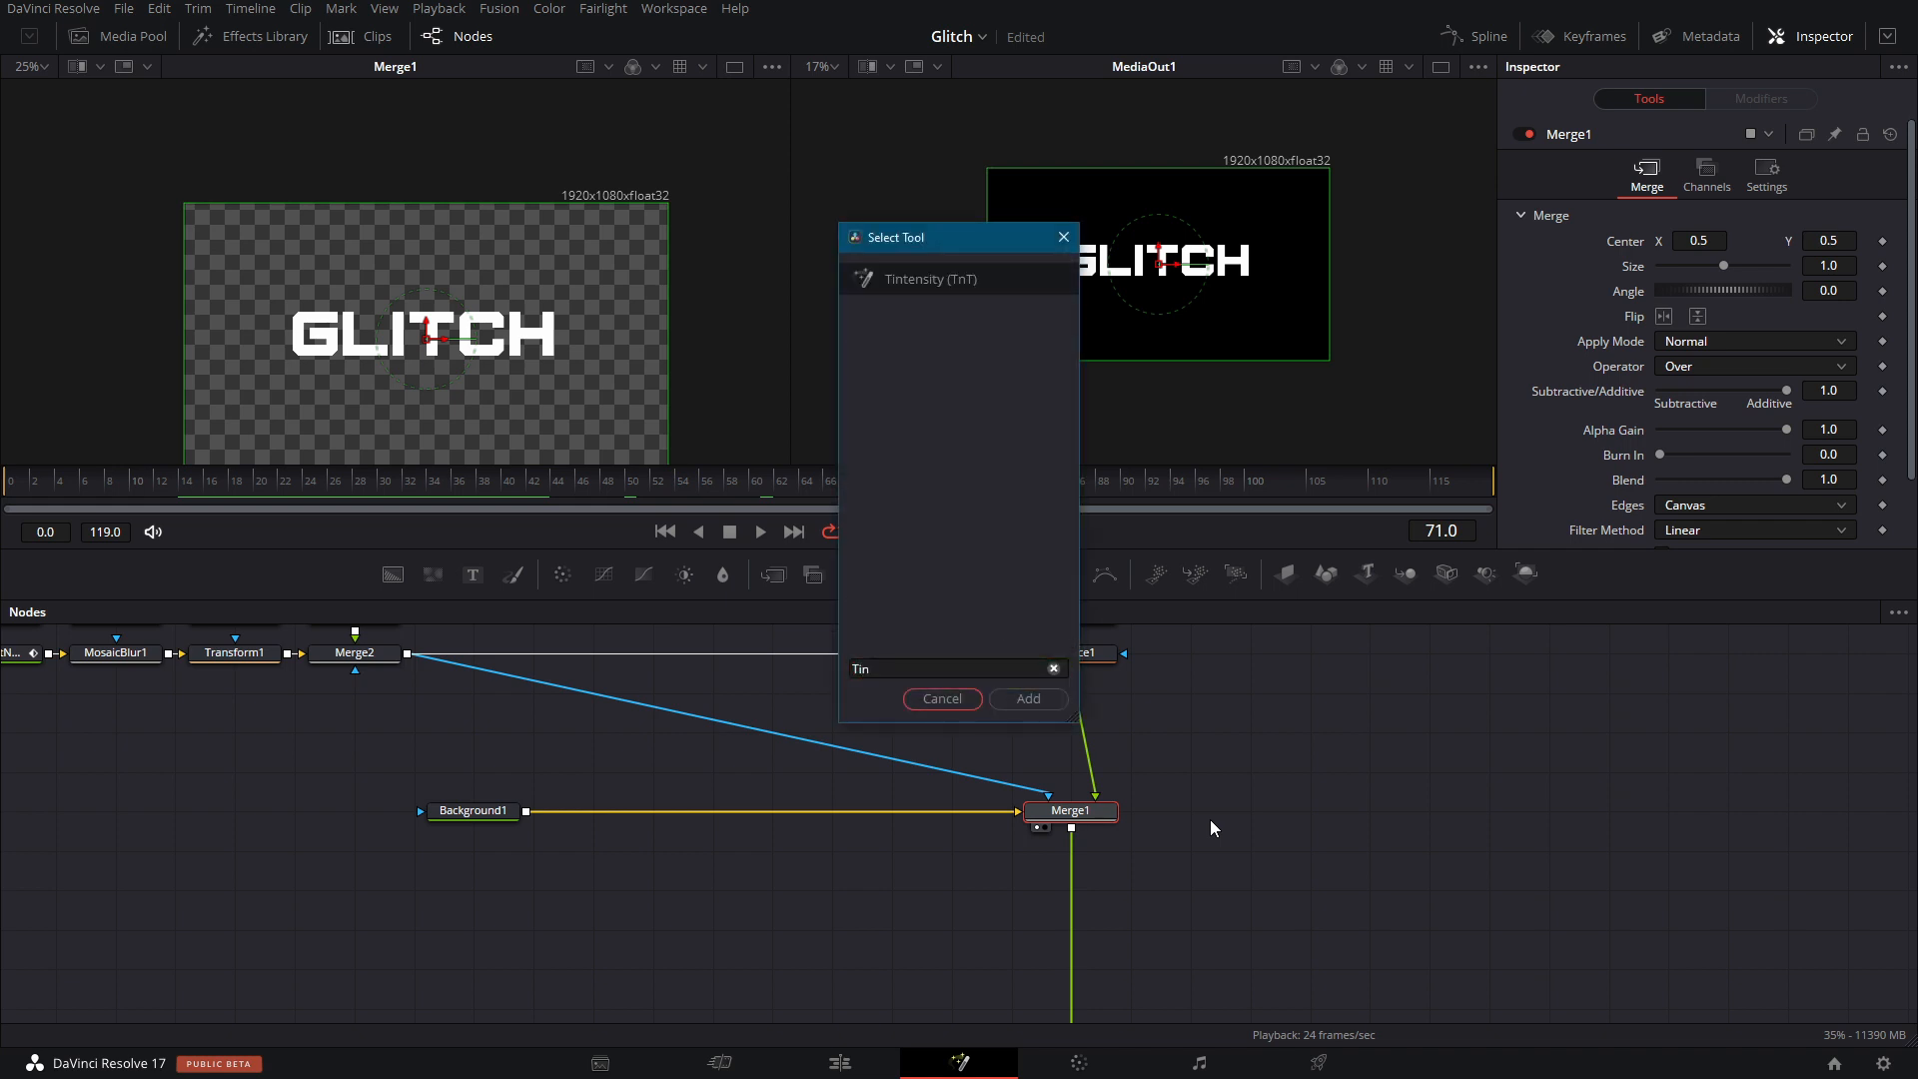
{"action": "key", "text": "Return"}
Insert a Tintensity node between Merge1 and Merge4 and show it in the second viewer.
{"action": "key", "text": "shift+space"}
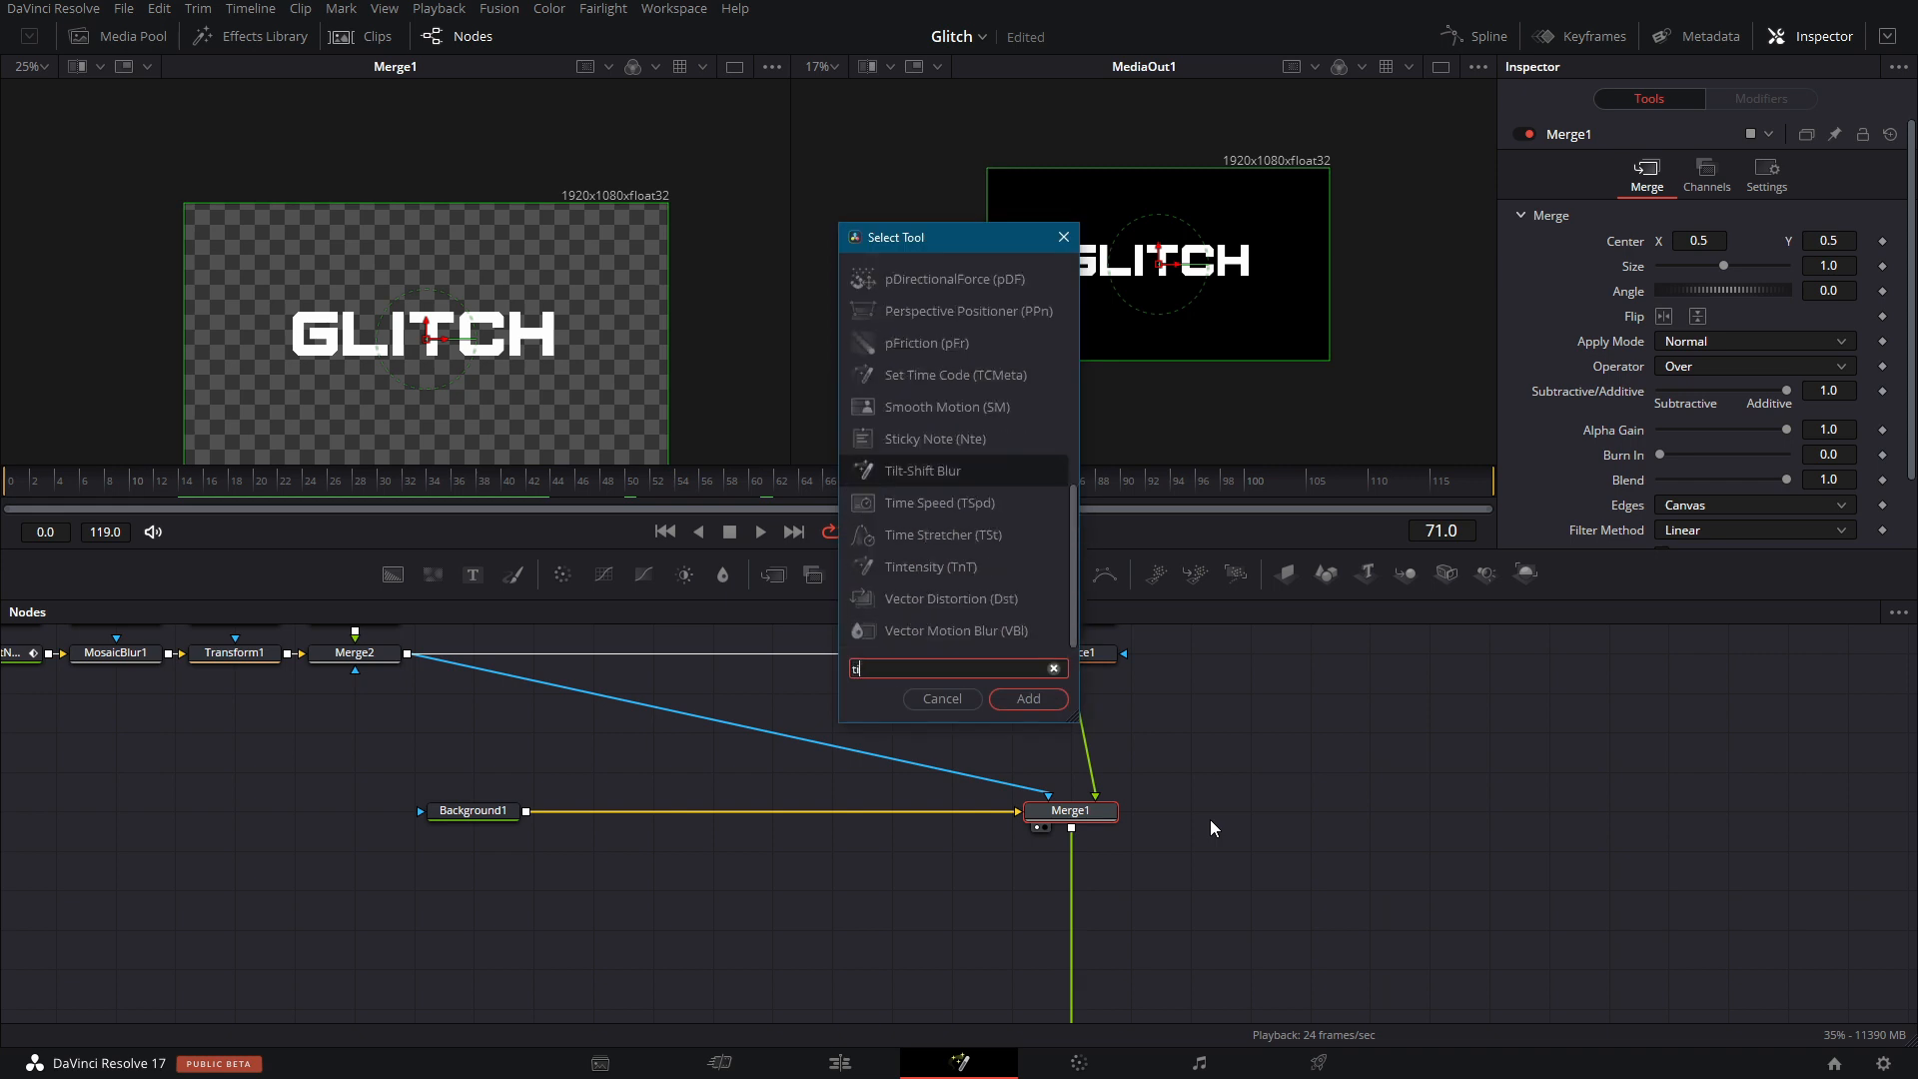
{"action": "type", "text": "tin"}
{"action": "key", "text": "Return"}
{"action": "mouse_move", "coordinate": [1079, 850]}
{"action": "left_mouse_down"}
{"action": "mouse_move", "coordinate": [1074, 884]}
{"action": "mouse_move", "coordinate": [1018, 887]}
{"action": "mouse_move", "coordinate": [1078, 887]}
{"action": "left_mouse_up"}
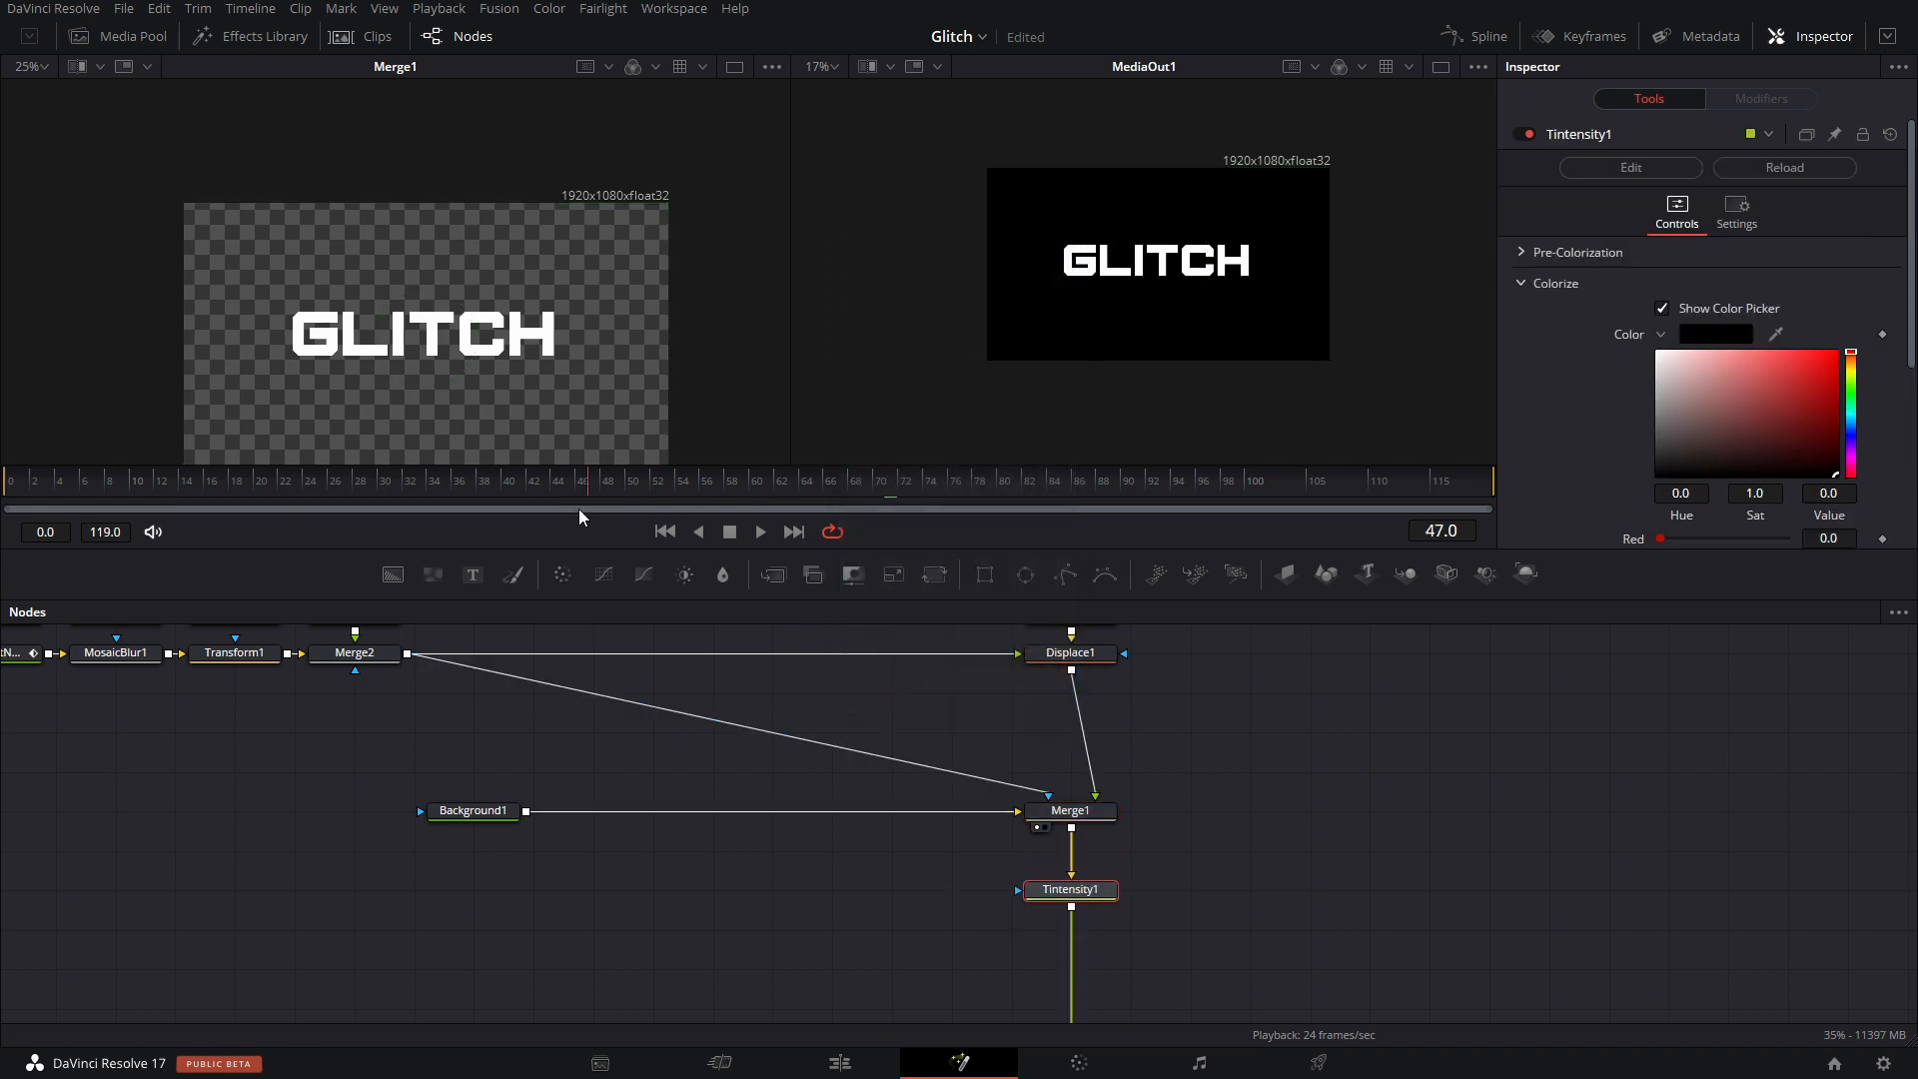
{"action": "left_click_drag", "start_coordinate": [579, 509], "coordinate": [563, 509]}
{"action": "key", "text": "2"}
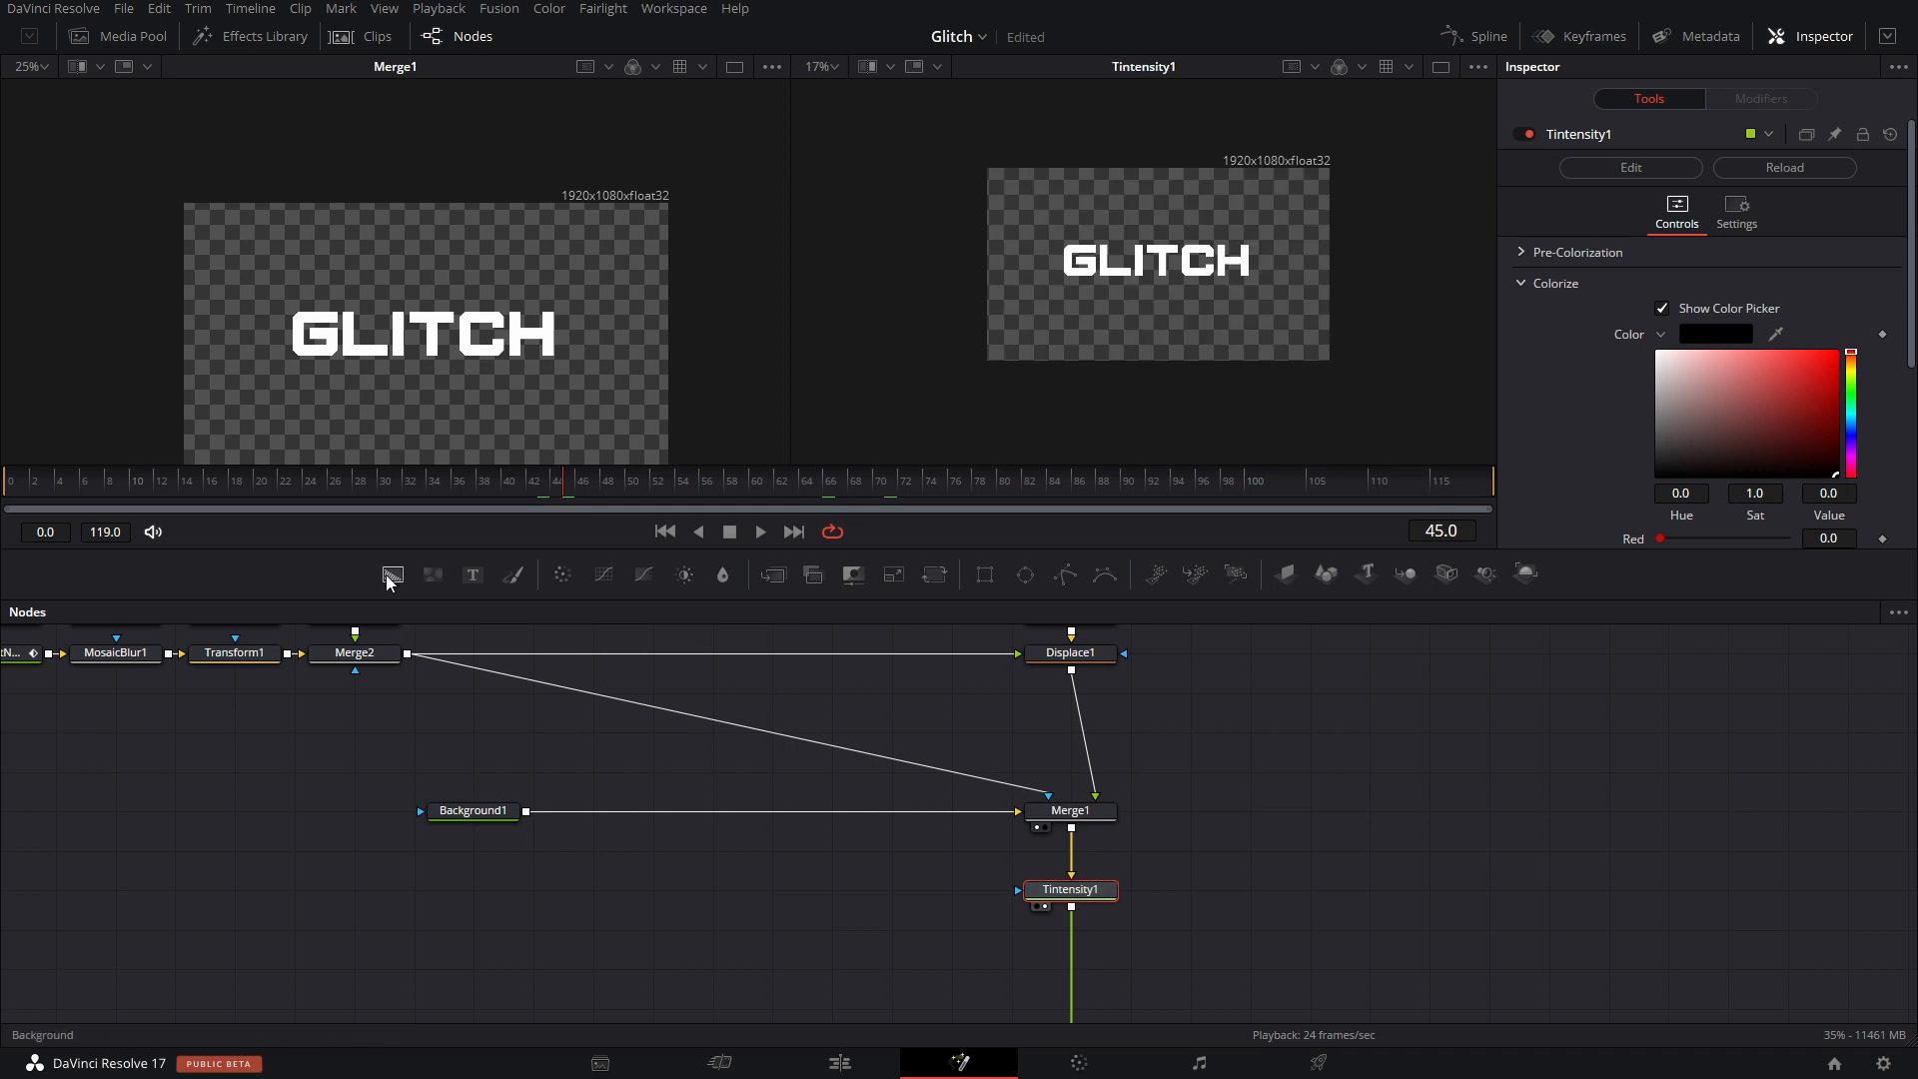
Set Tintensity's Colorize color to pure red at a glitched frame and scrub through the tinted text.
{"action": "left_click_drag", "start_coordinate": [400, 483], "coordinate": [338, 483]}
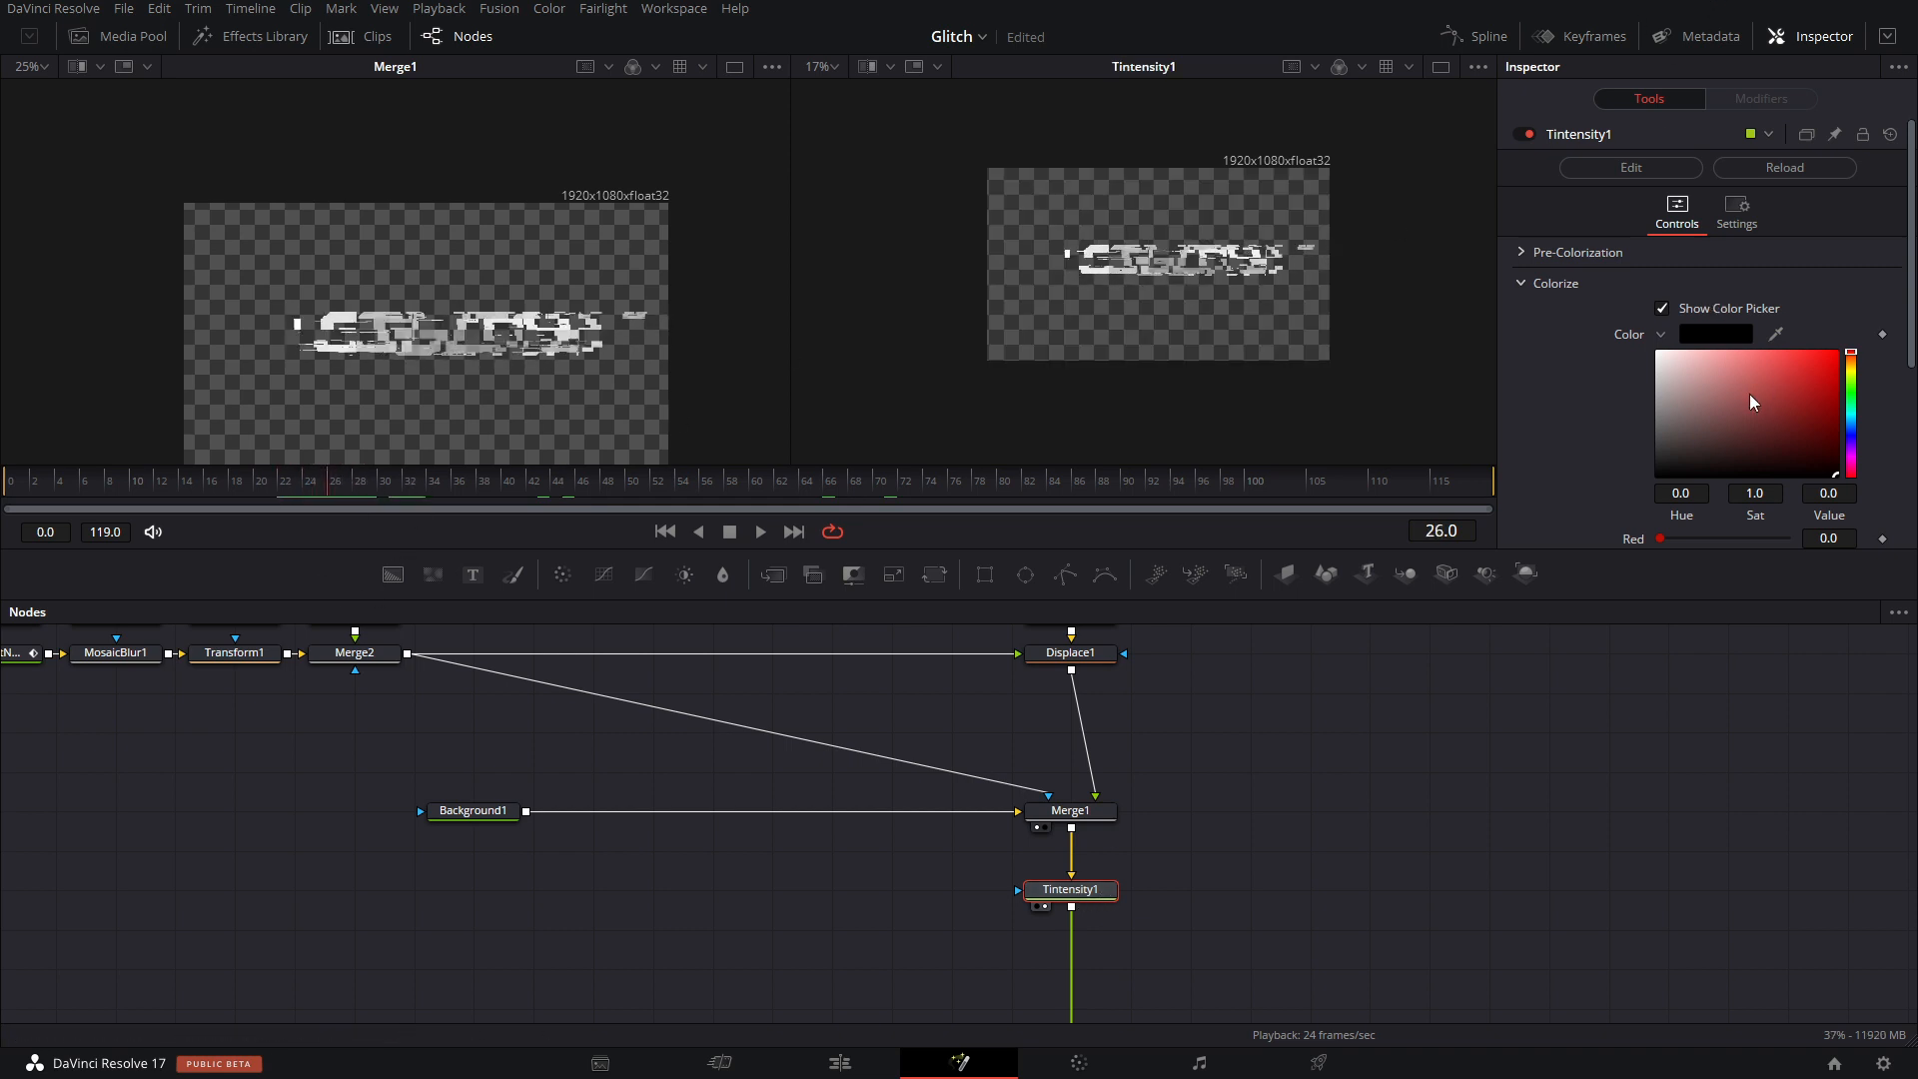
{"action": "left_click", "coordinate": [1829, 393]}
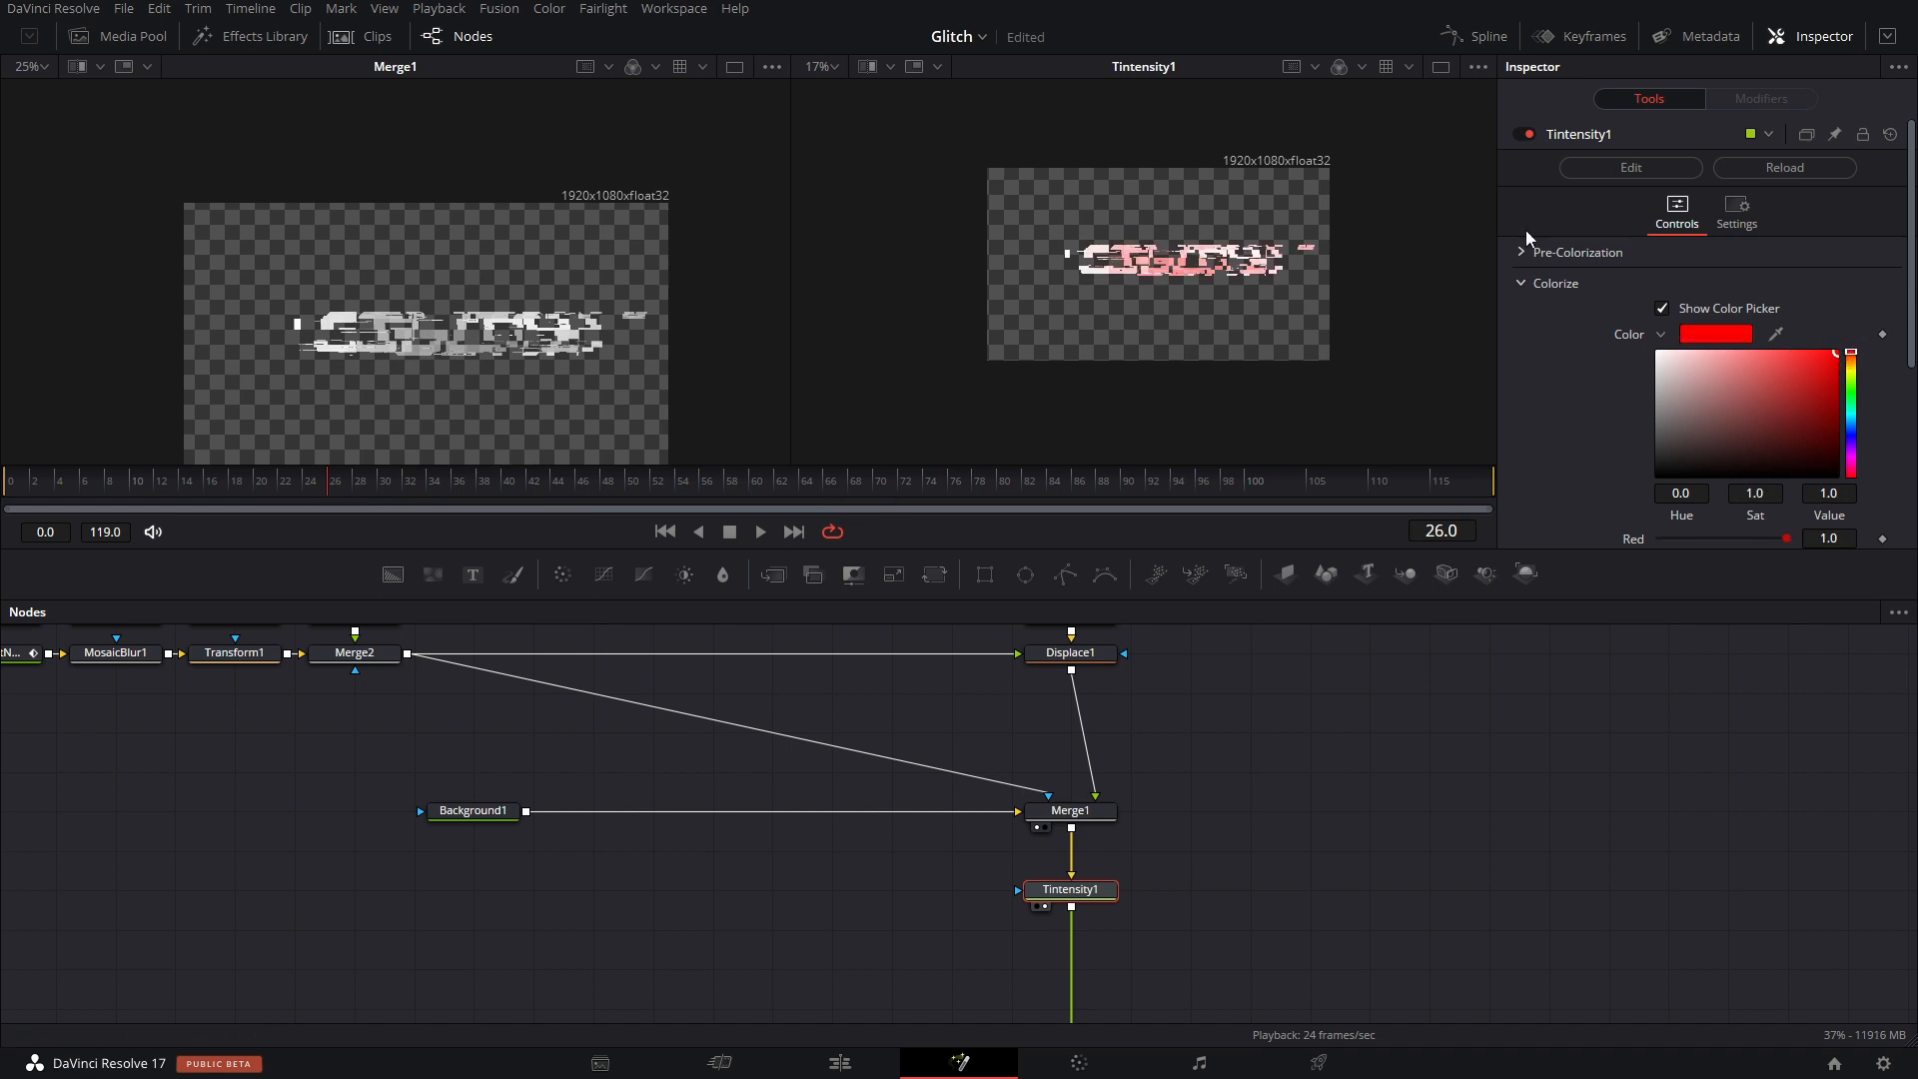
{"action": "left_click_drag", "start_coordinate": [290, 479], "coordinate": [516, 499]}
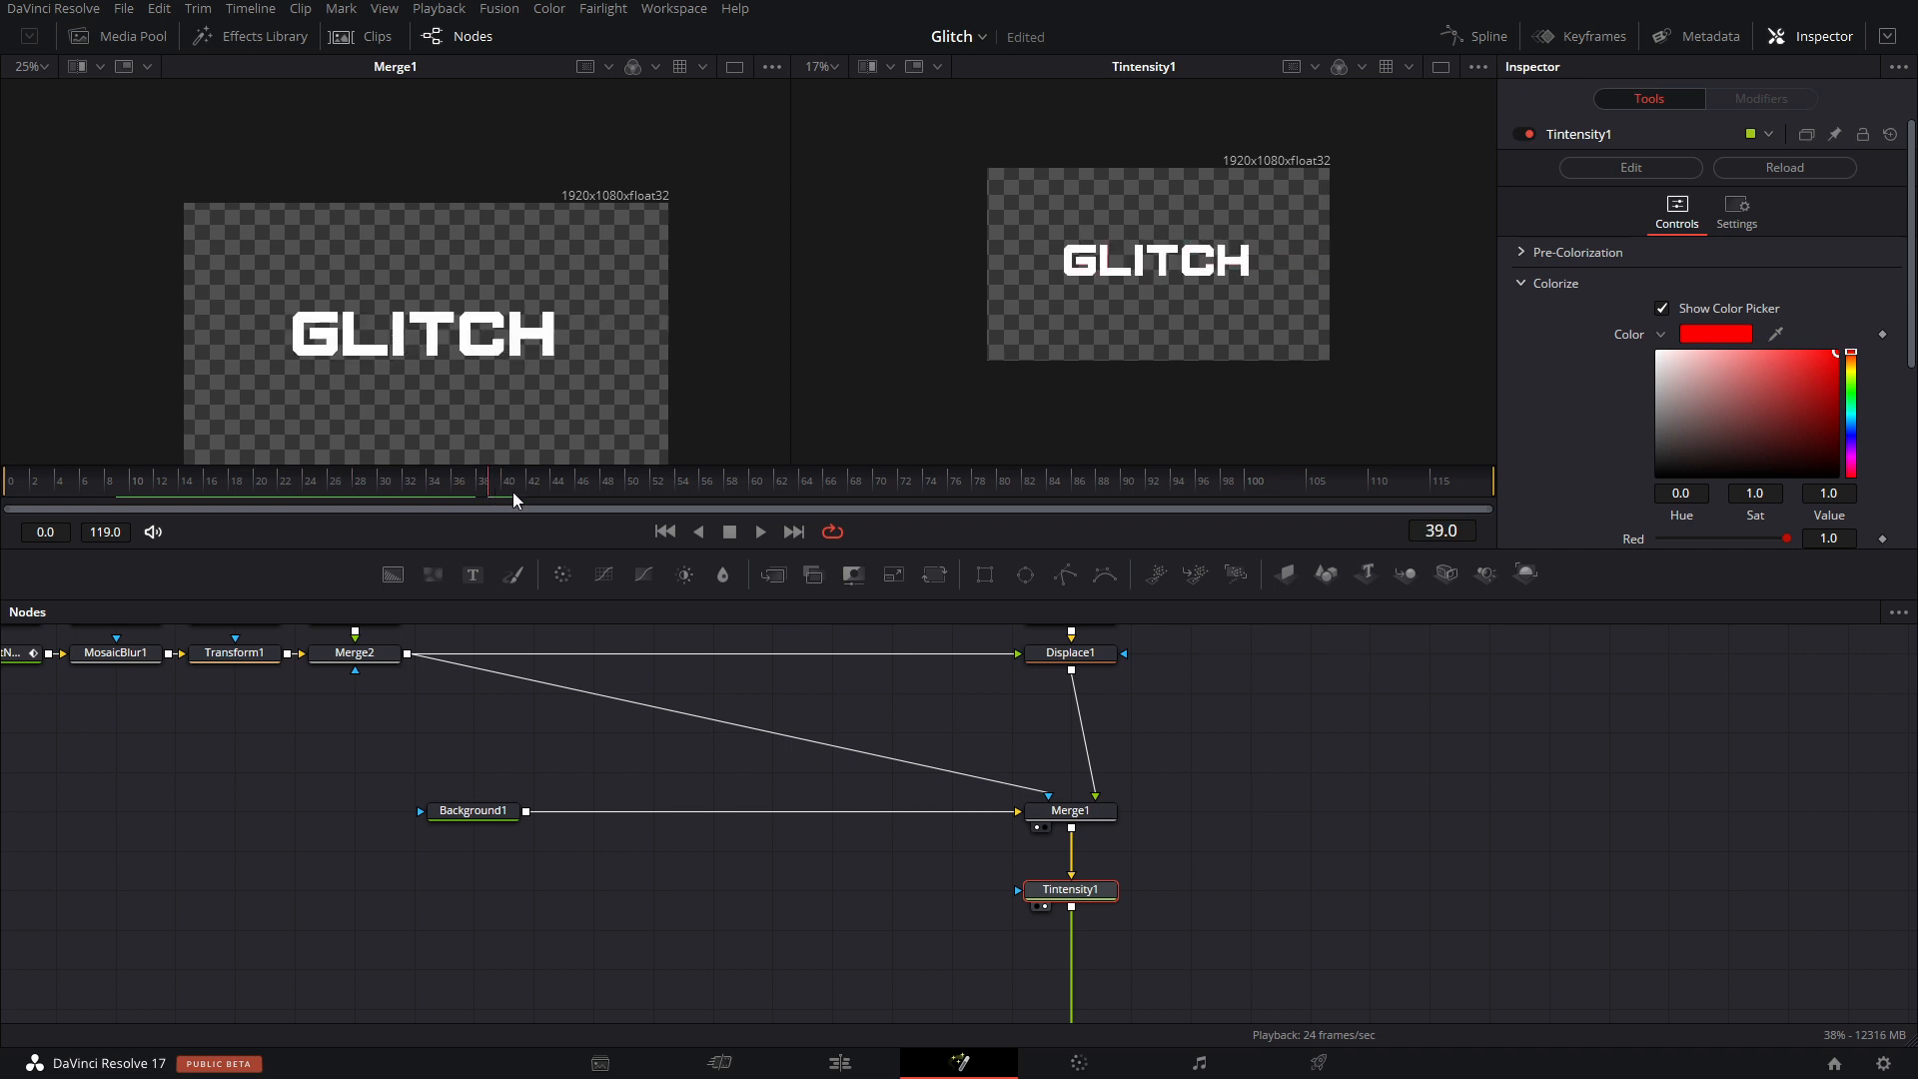
Tint the text solid red by setting Tintensity's Post-Saturation to 2, Post-Gain to 0.7 and Post-Gamma to 0.66.
{"action": "left_click", "coordinate": [1535, 262]}
{"action": "scroll", "coordinate": [1698, 350], "scroll_direction": "down", "scroll_amount": 5}
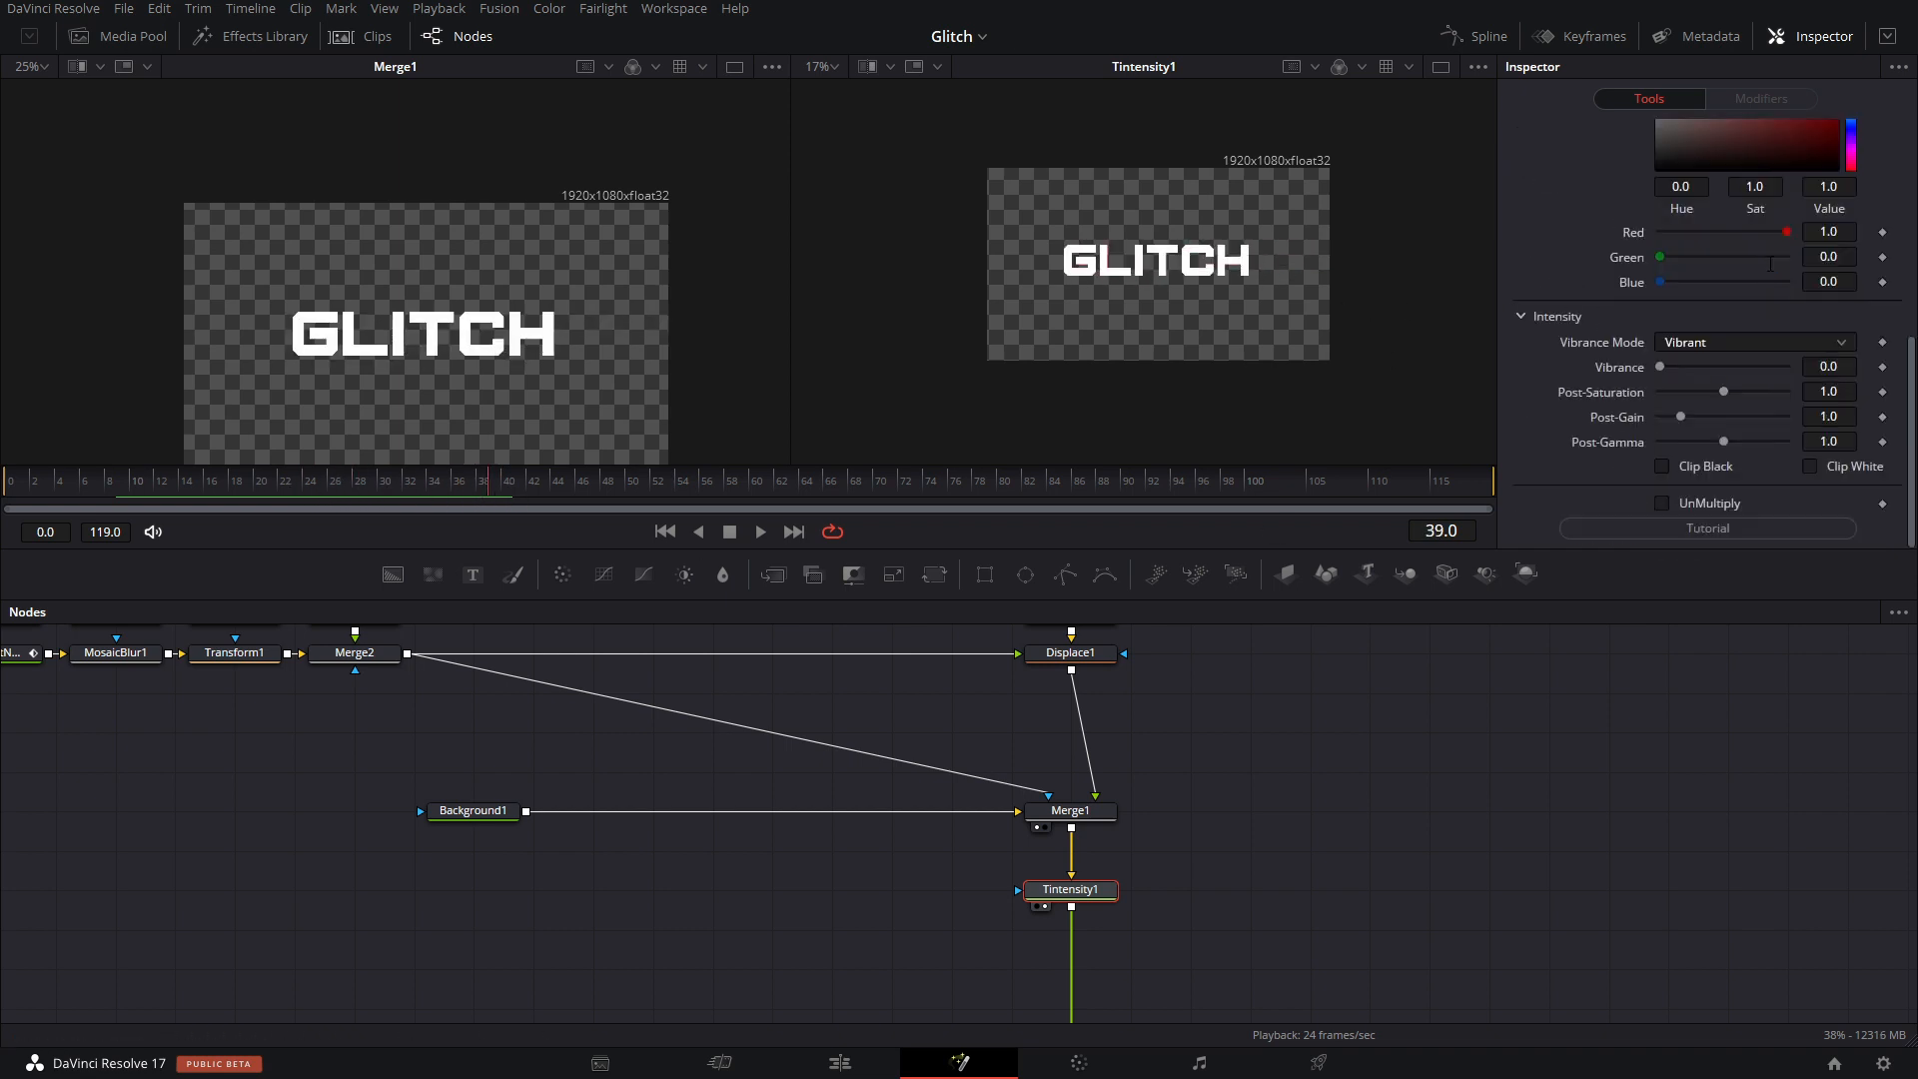
{"action": "scroll", "coordinate": [1698, 350], "scroll_direction": "up", "scroll_amount": 5}
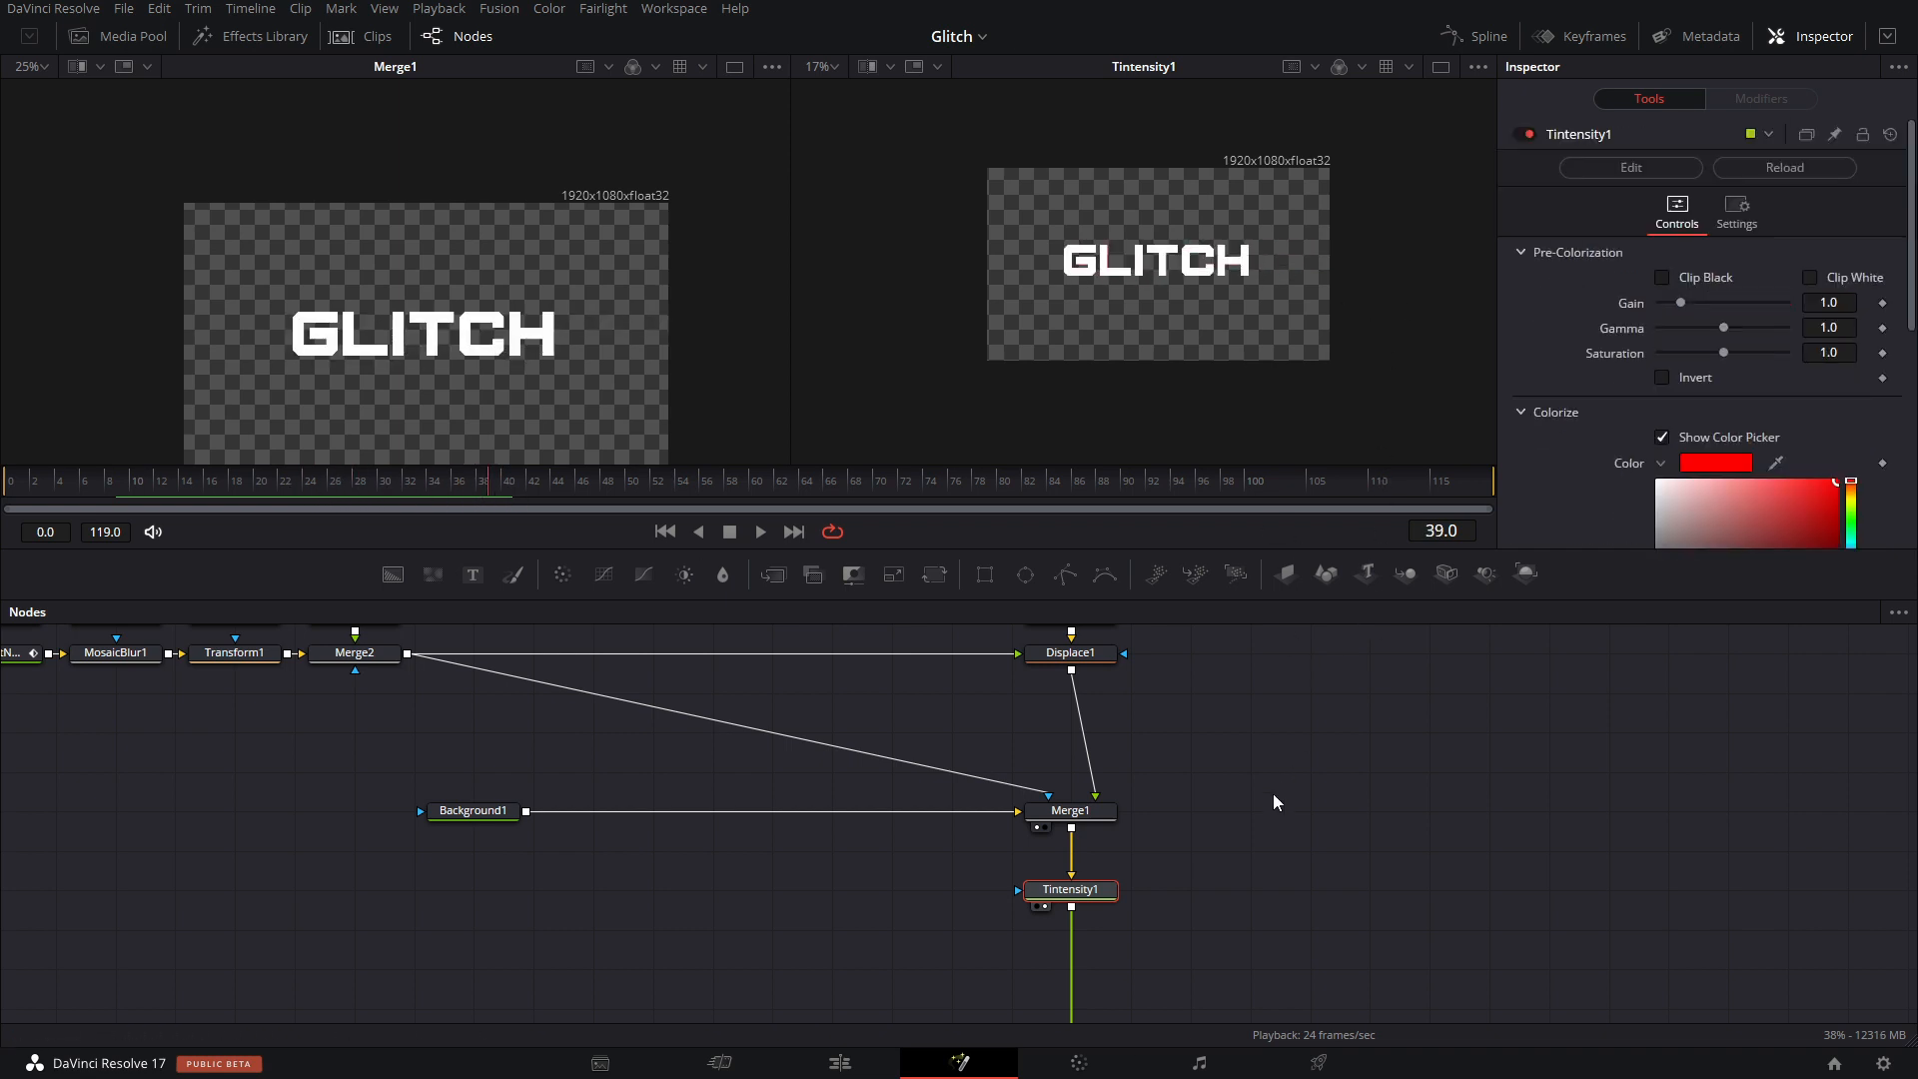
{"action": "scroll", "coordinate": [1273, 793], "scroll_direction": "down", "scroll_amount": 1}
{"action": "scroll", "coordinate": [1639, 366], "scroll_direction": "down", "scroll_amount": 5}
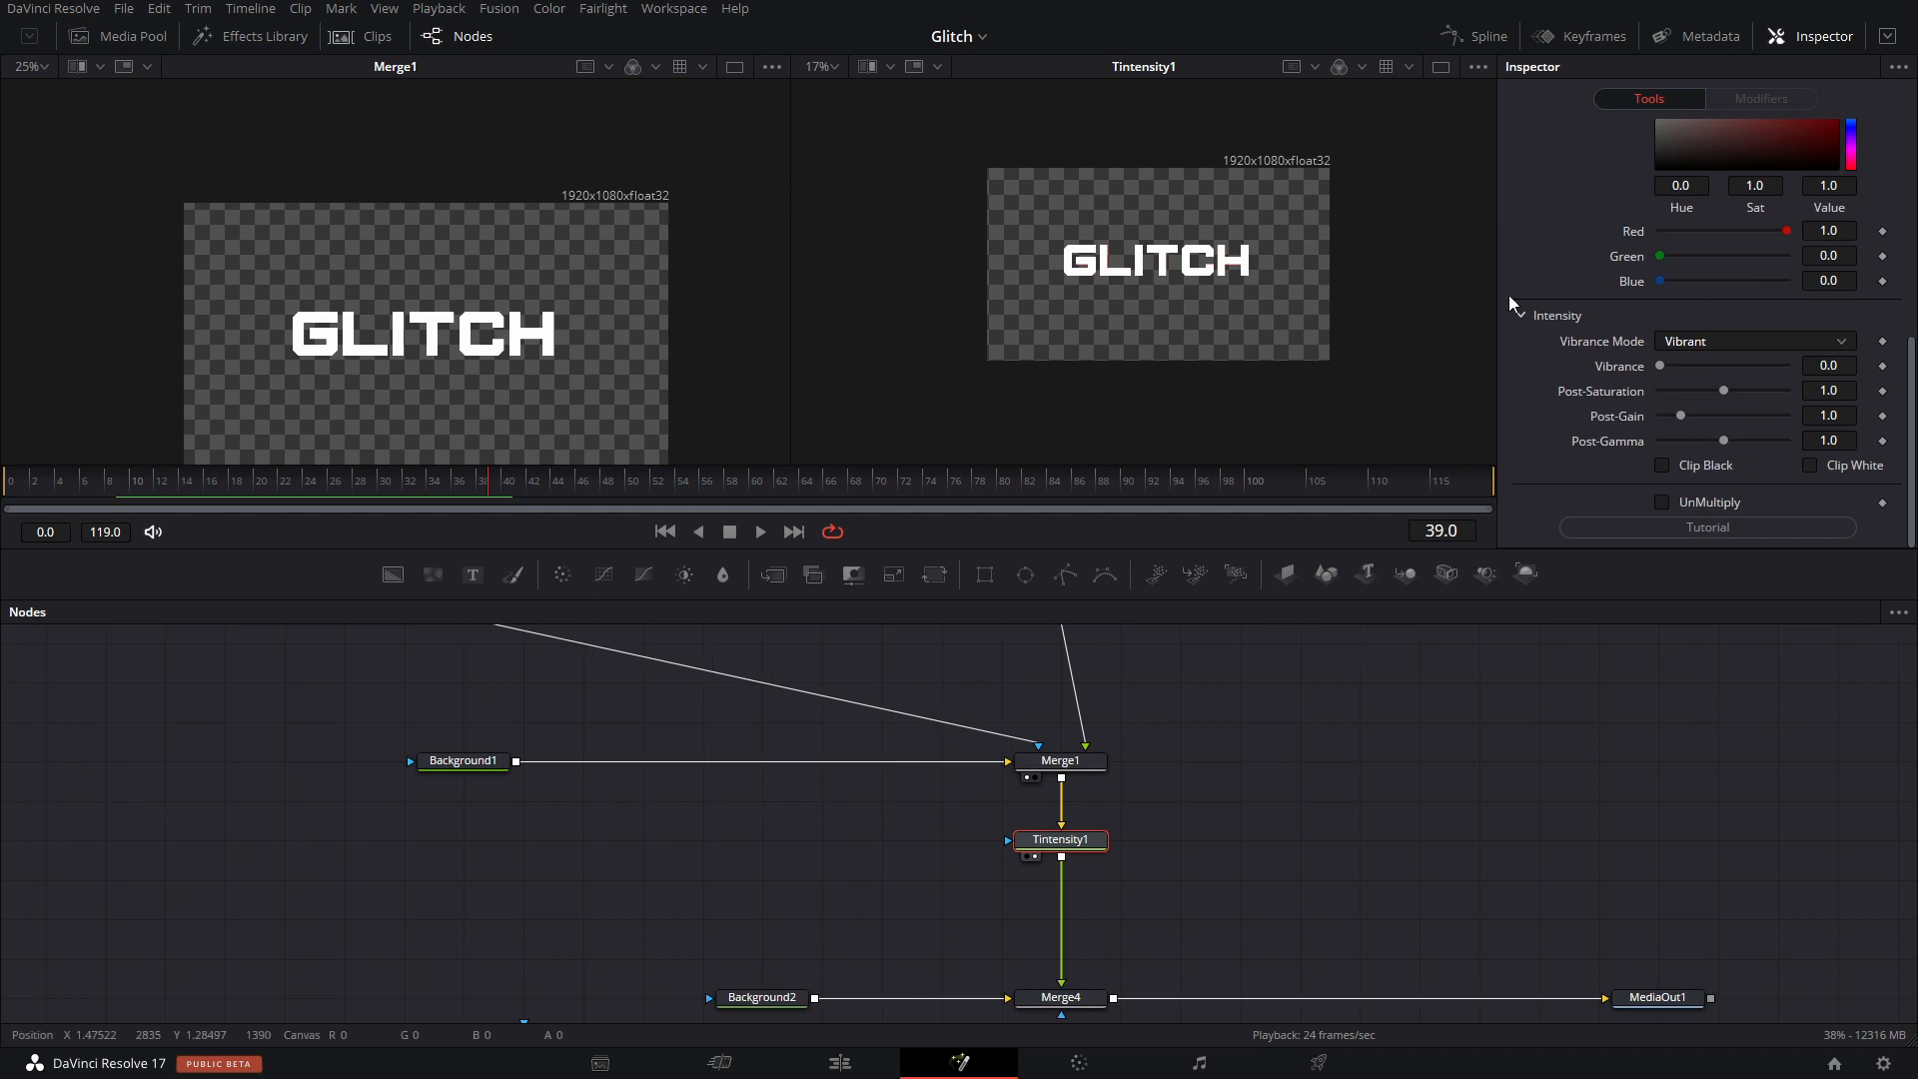
{"action": "scroll", "coordinate": [1699, 389], "scroll_direction": "up", "scroll_amount": 5}
{"action": "scroll", "coordinate": [1686, 388], "scroll_direction": "down", "scroll_amount": 5}
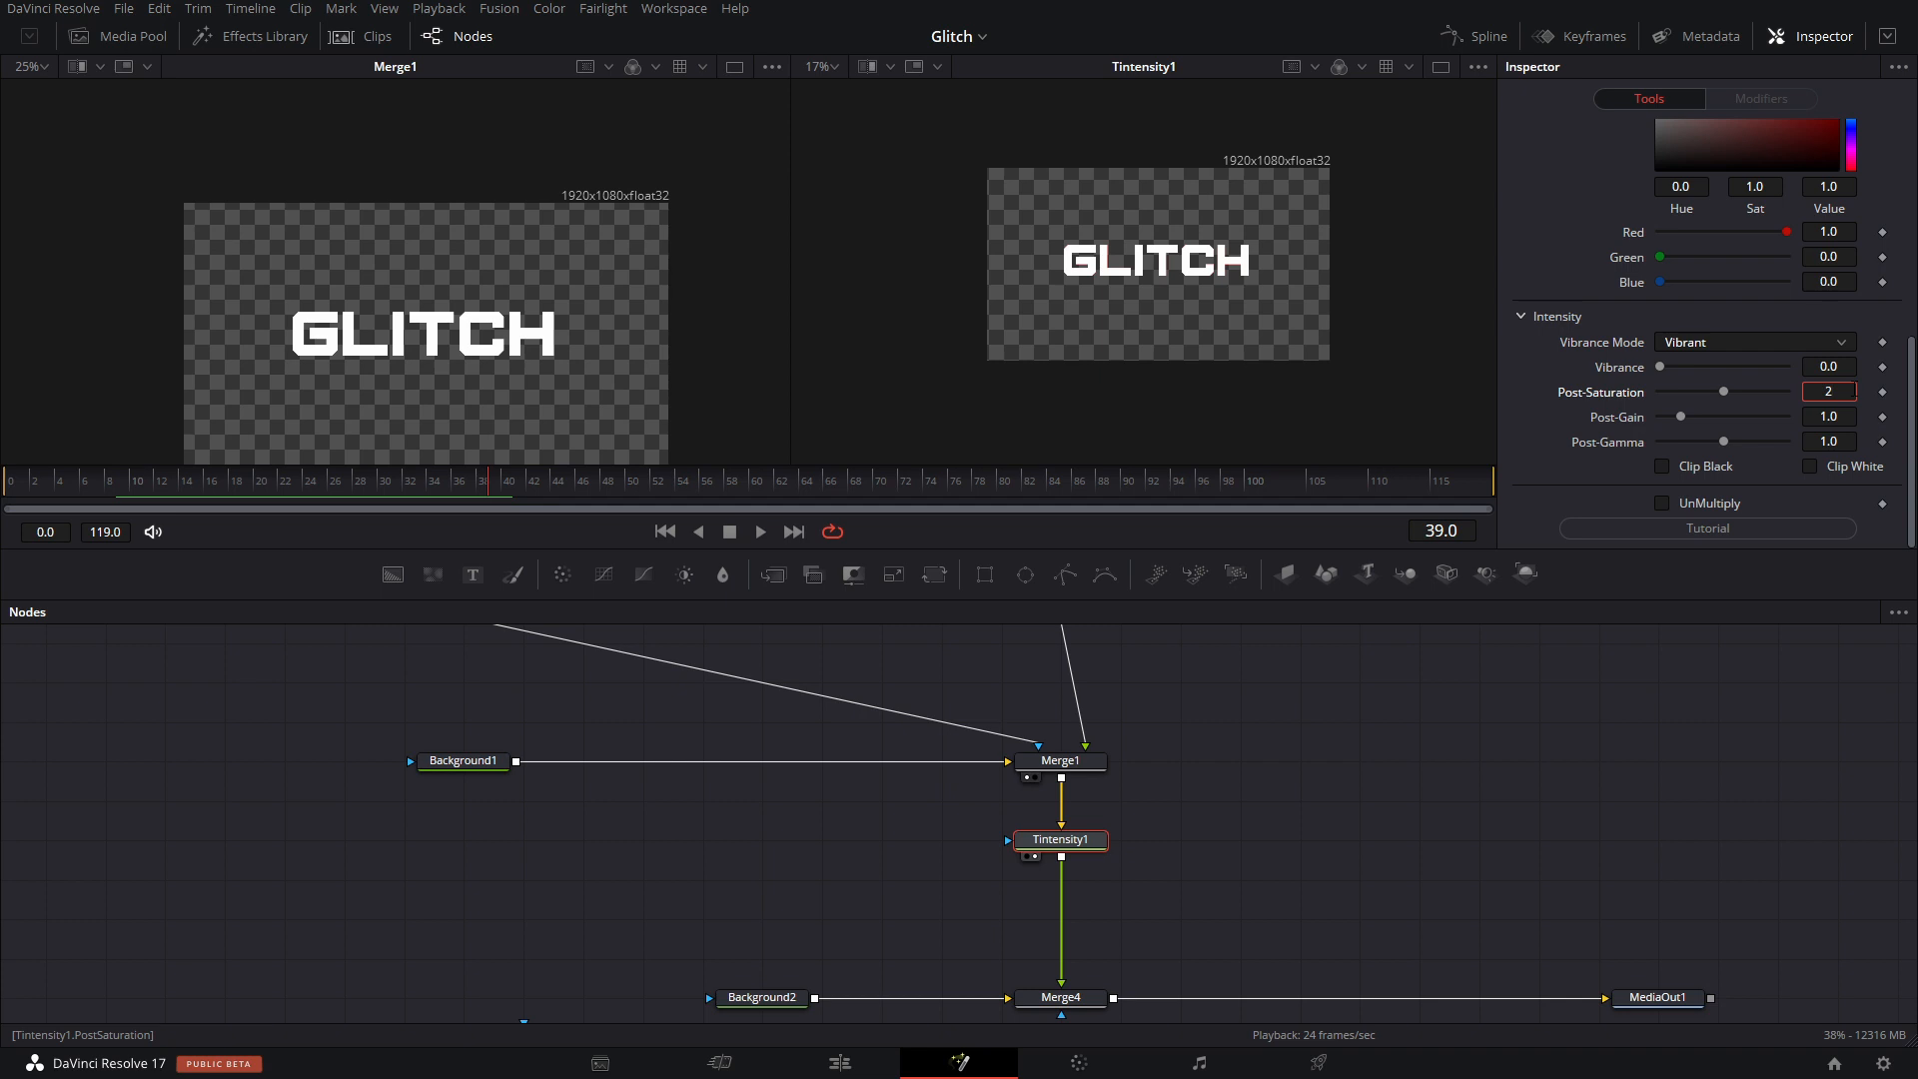
{"action": "key", "text": "Tab"}
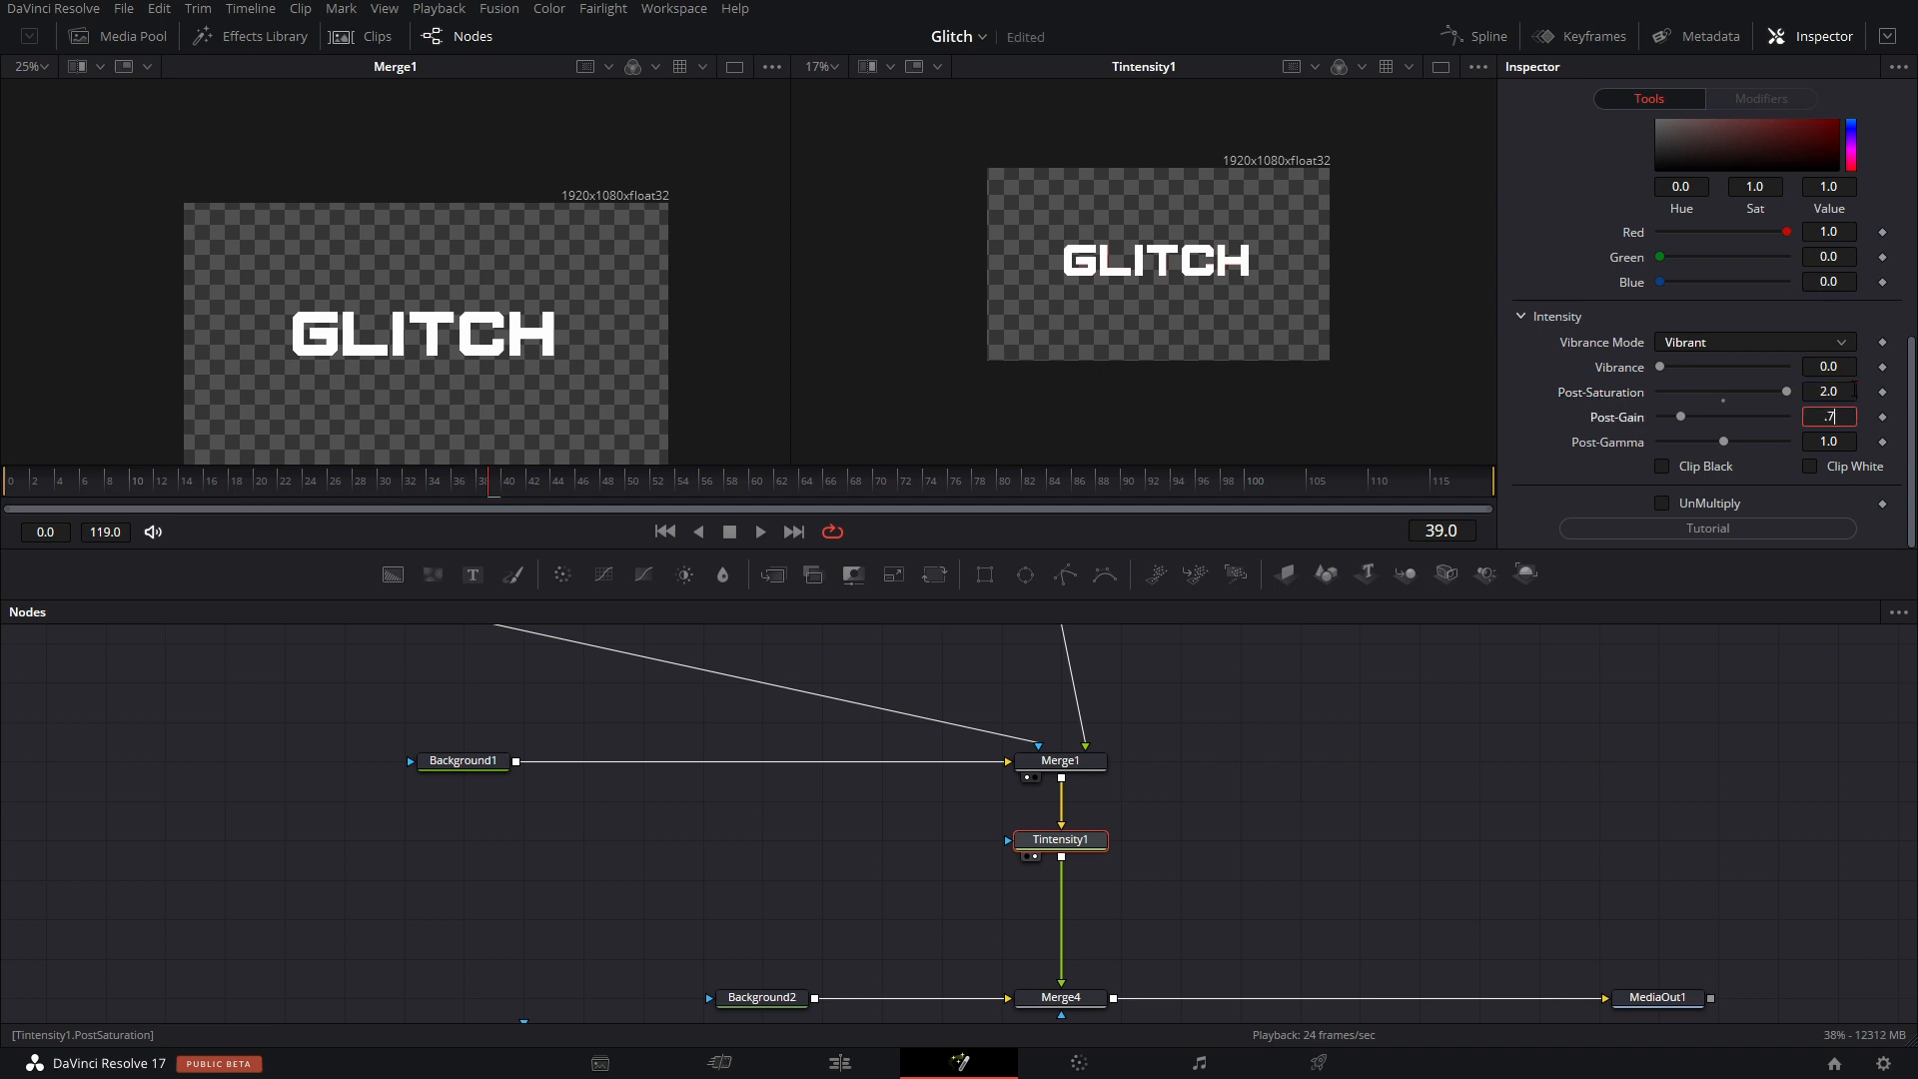
{"action": "key", "text": "Tab"}
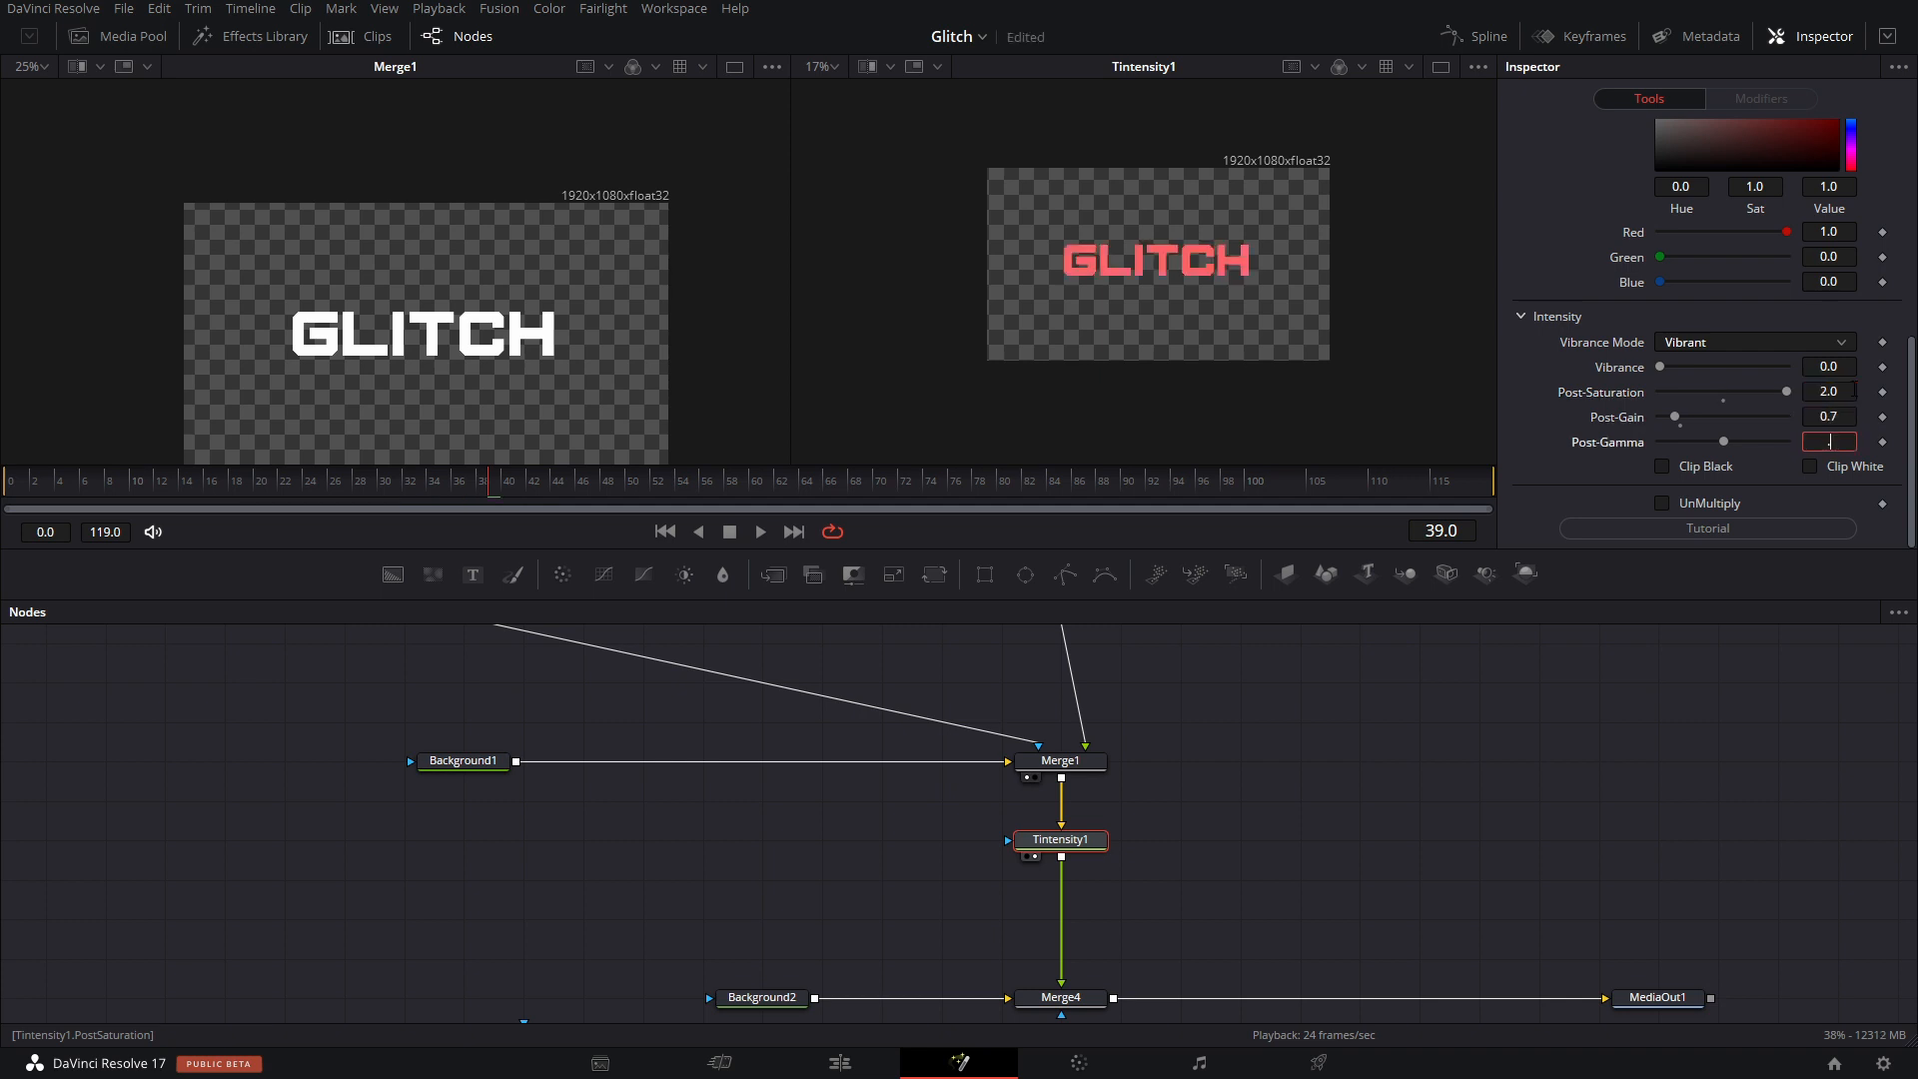
{"action": "key", "text": "Return"}
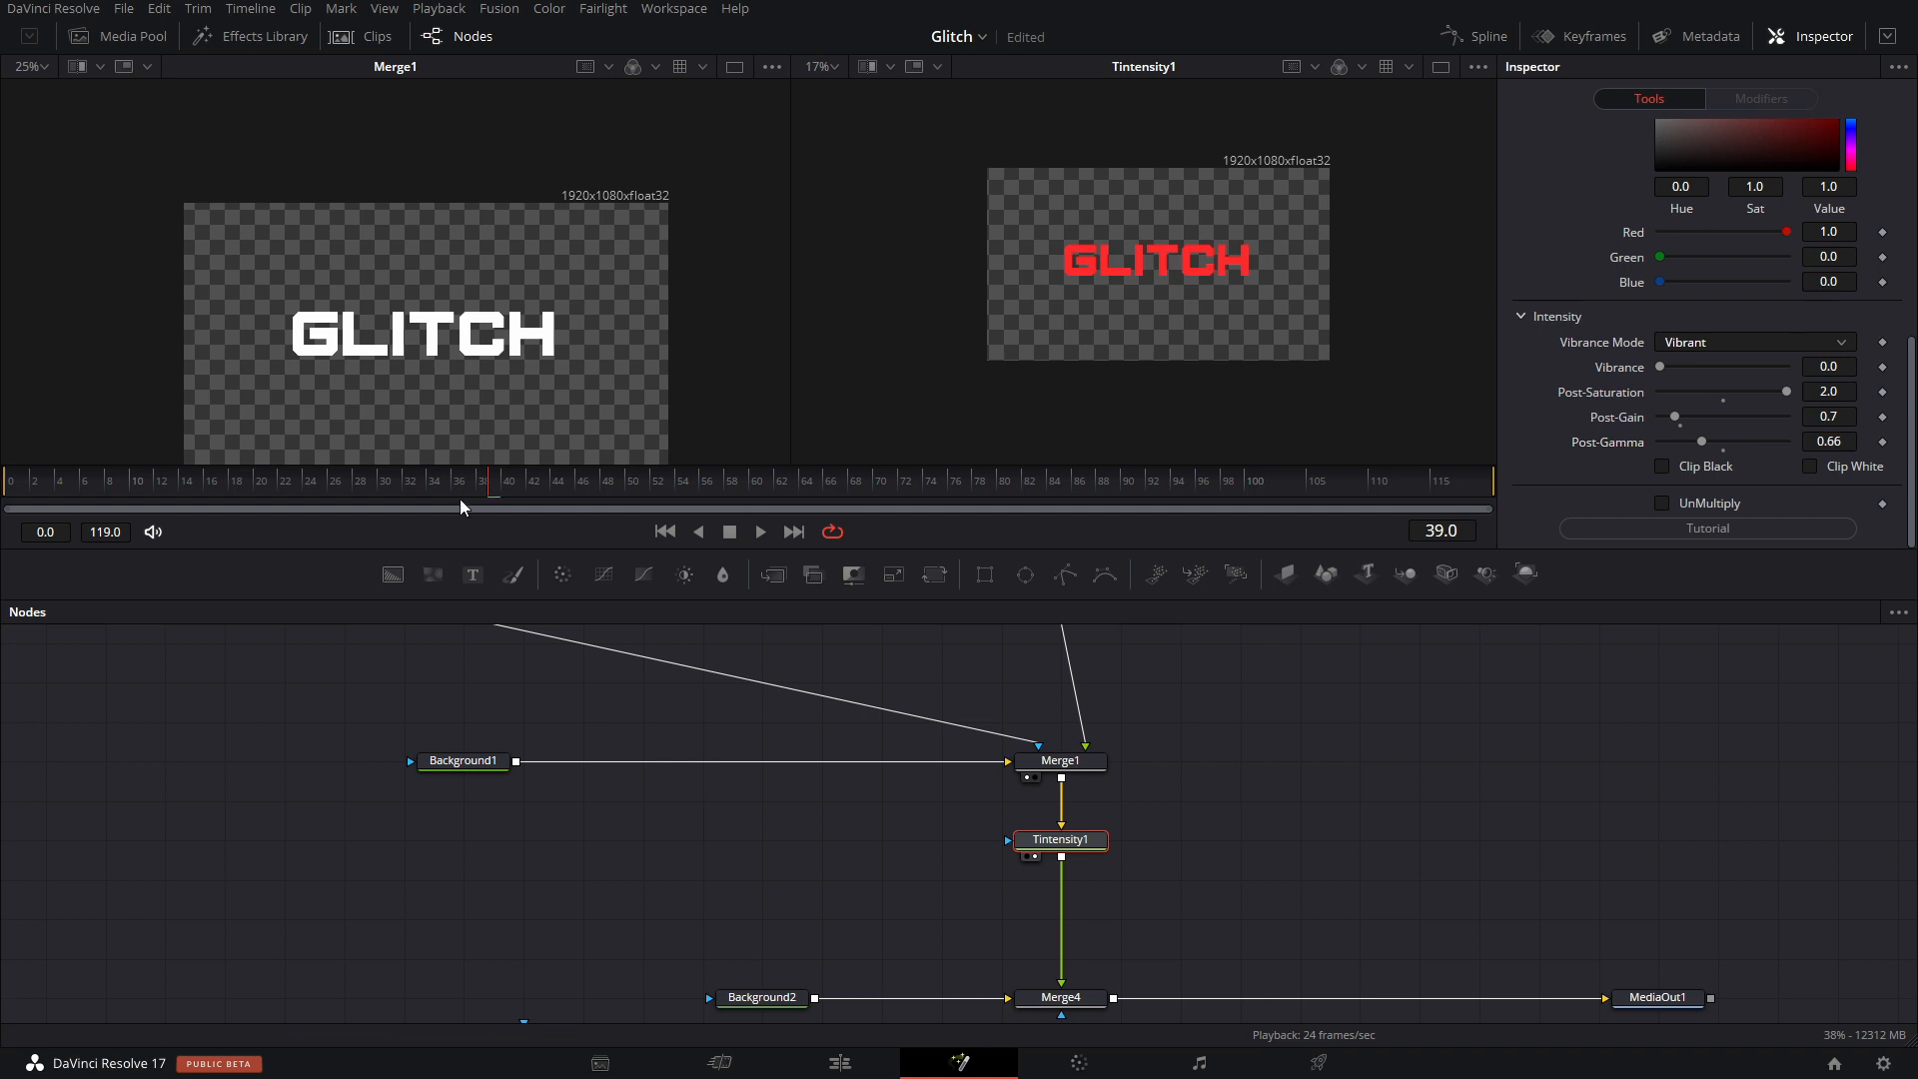
{"action": "left_click", "coordinate": [373, 488]}
{"action": "left_click_drag", "start_coordinate": [374, 487], "coordinate": [417, 484]}
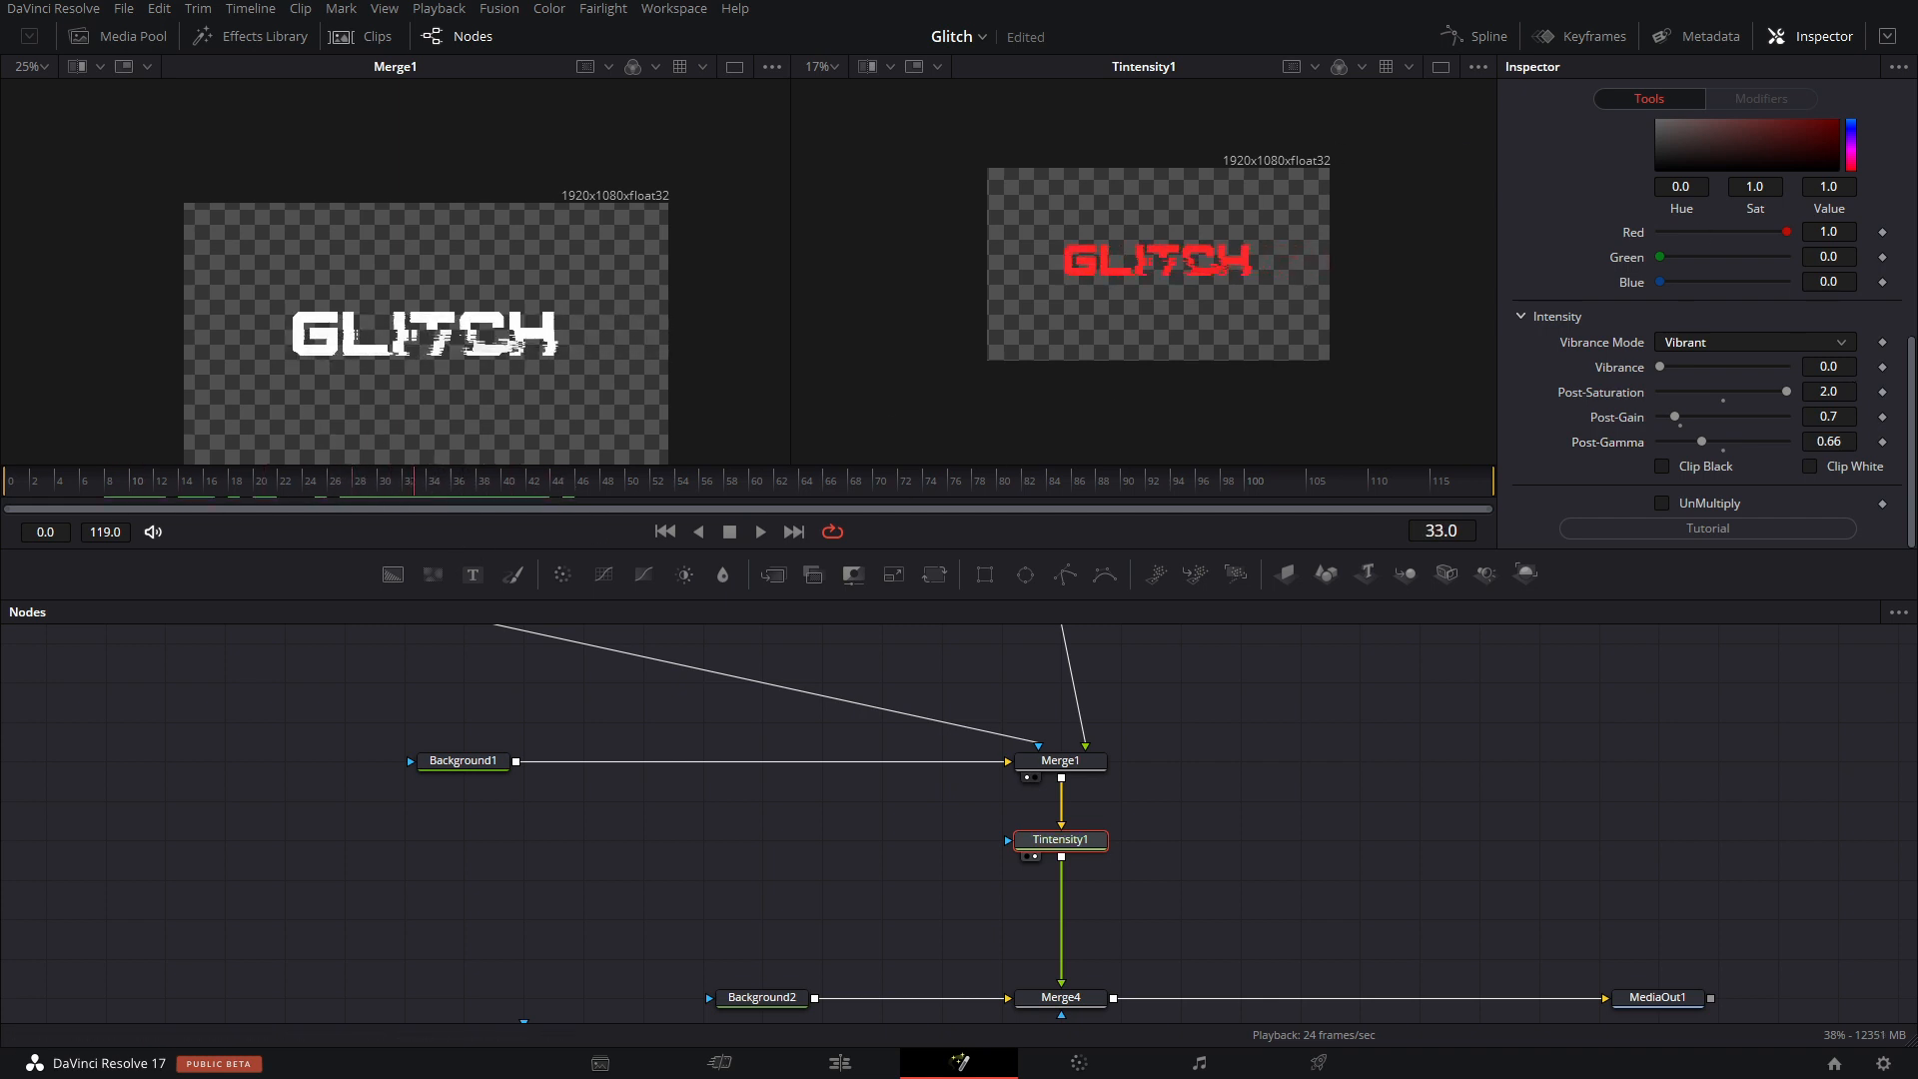
Brighten the text to white with Tintensity's Pre-Colorization Gain at 3.16, Gamma at 1.465 and Saturation at 1.039, checking the letter edges up close.
{"action": "scroll", "coordinate": [1842, 232], "scroll_direction": "up", "scroll_amount": 5}
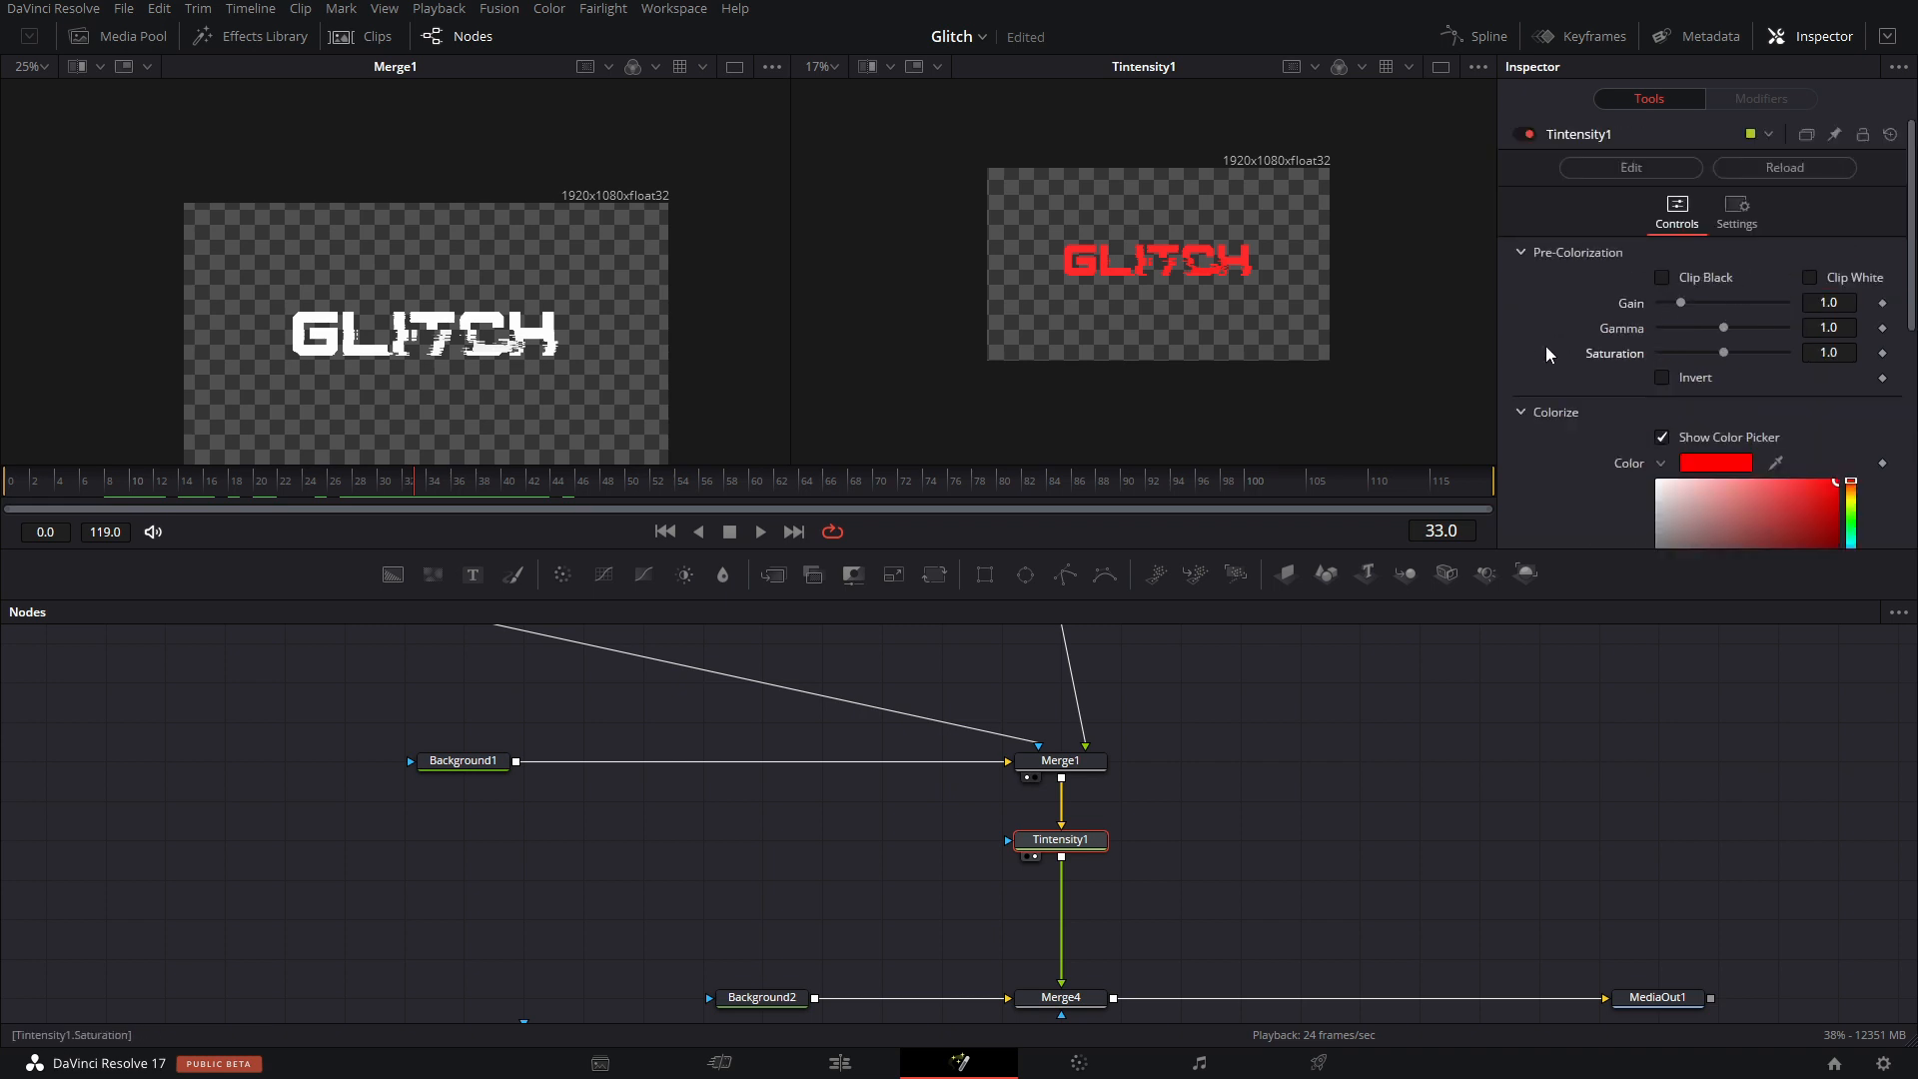
{"action": "left_click_drag", "start_coordinate": [1727, 327], "coordinate": [1820, 333]}
{"action": "left_click_drag", "start_coordinate": [1680, 303], "coordinate": [1755, 305]}
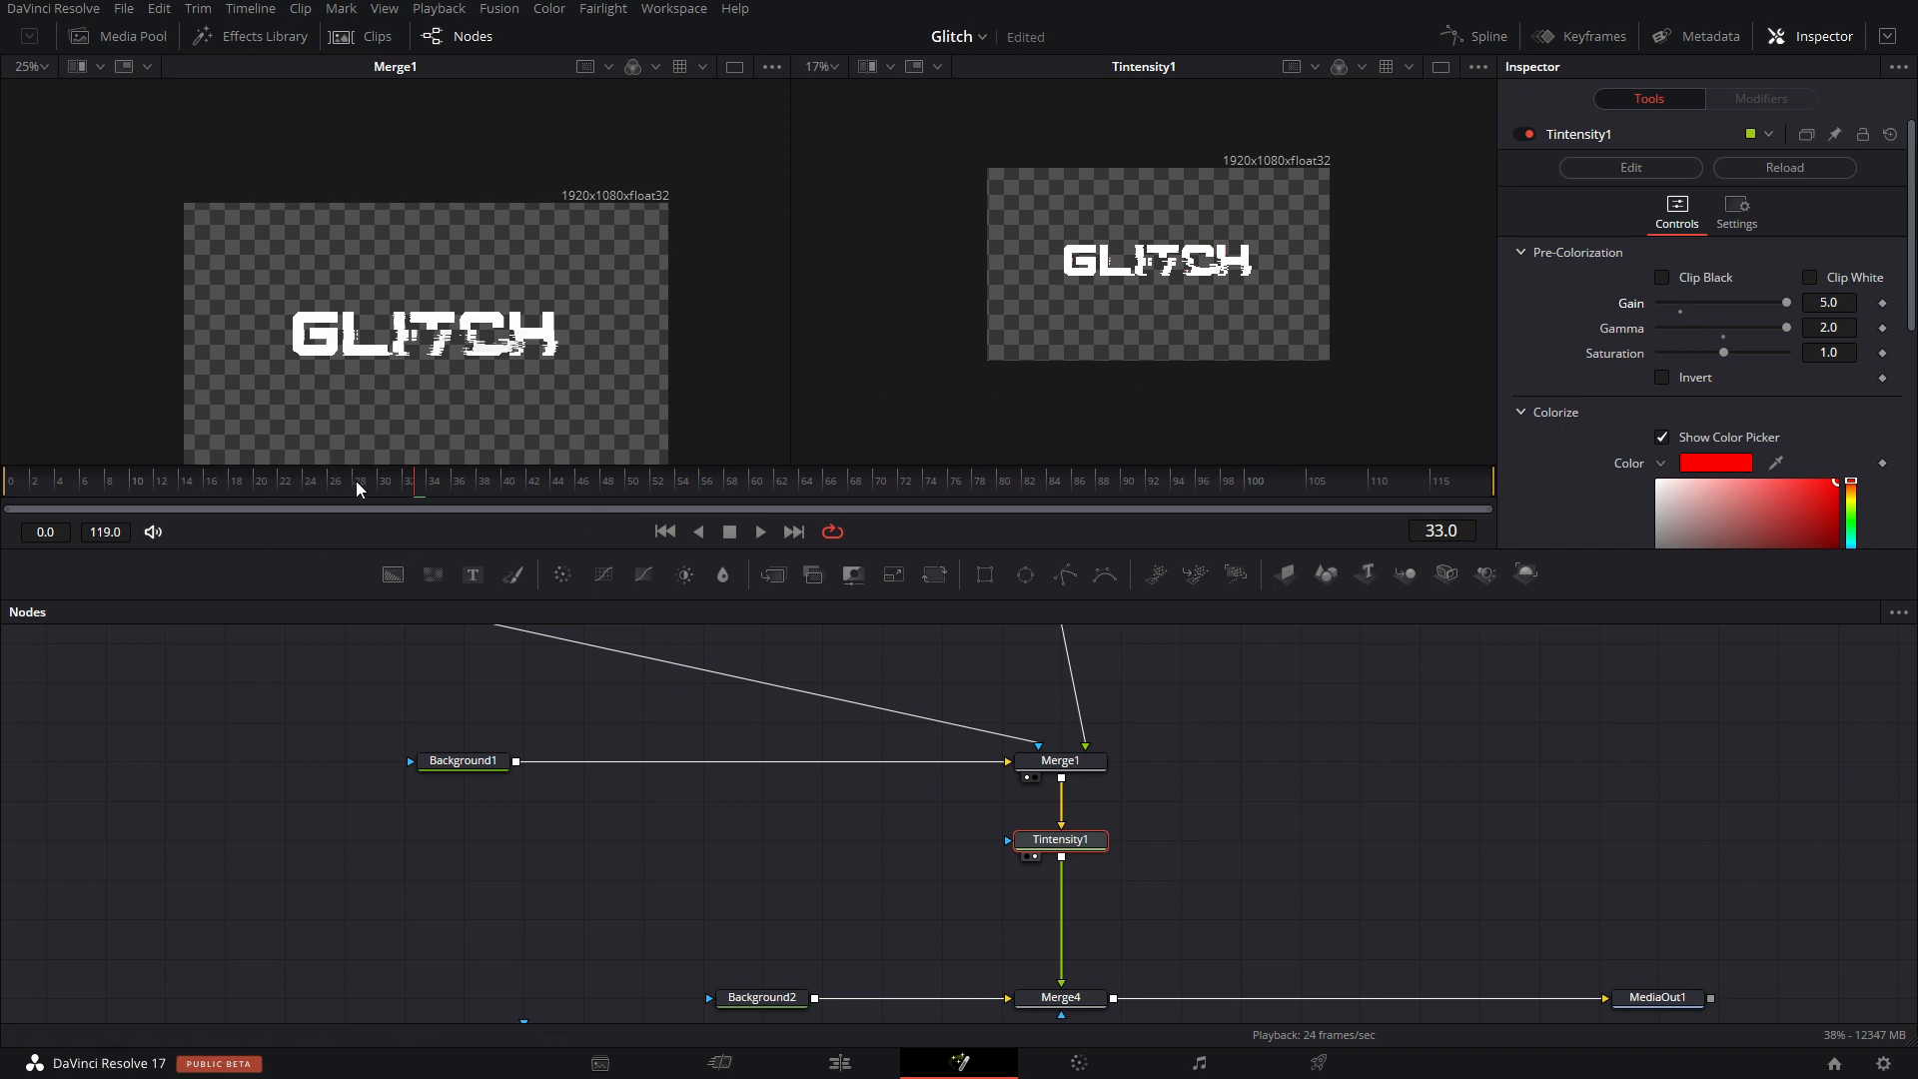
{"action": "left_click_drag", "start_coordinate": [355, 482], "coordinate": [441, 515]}
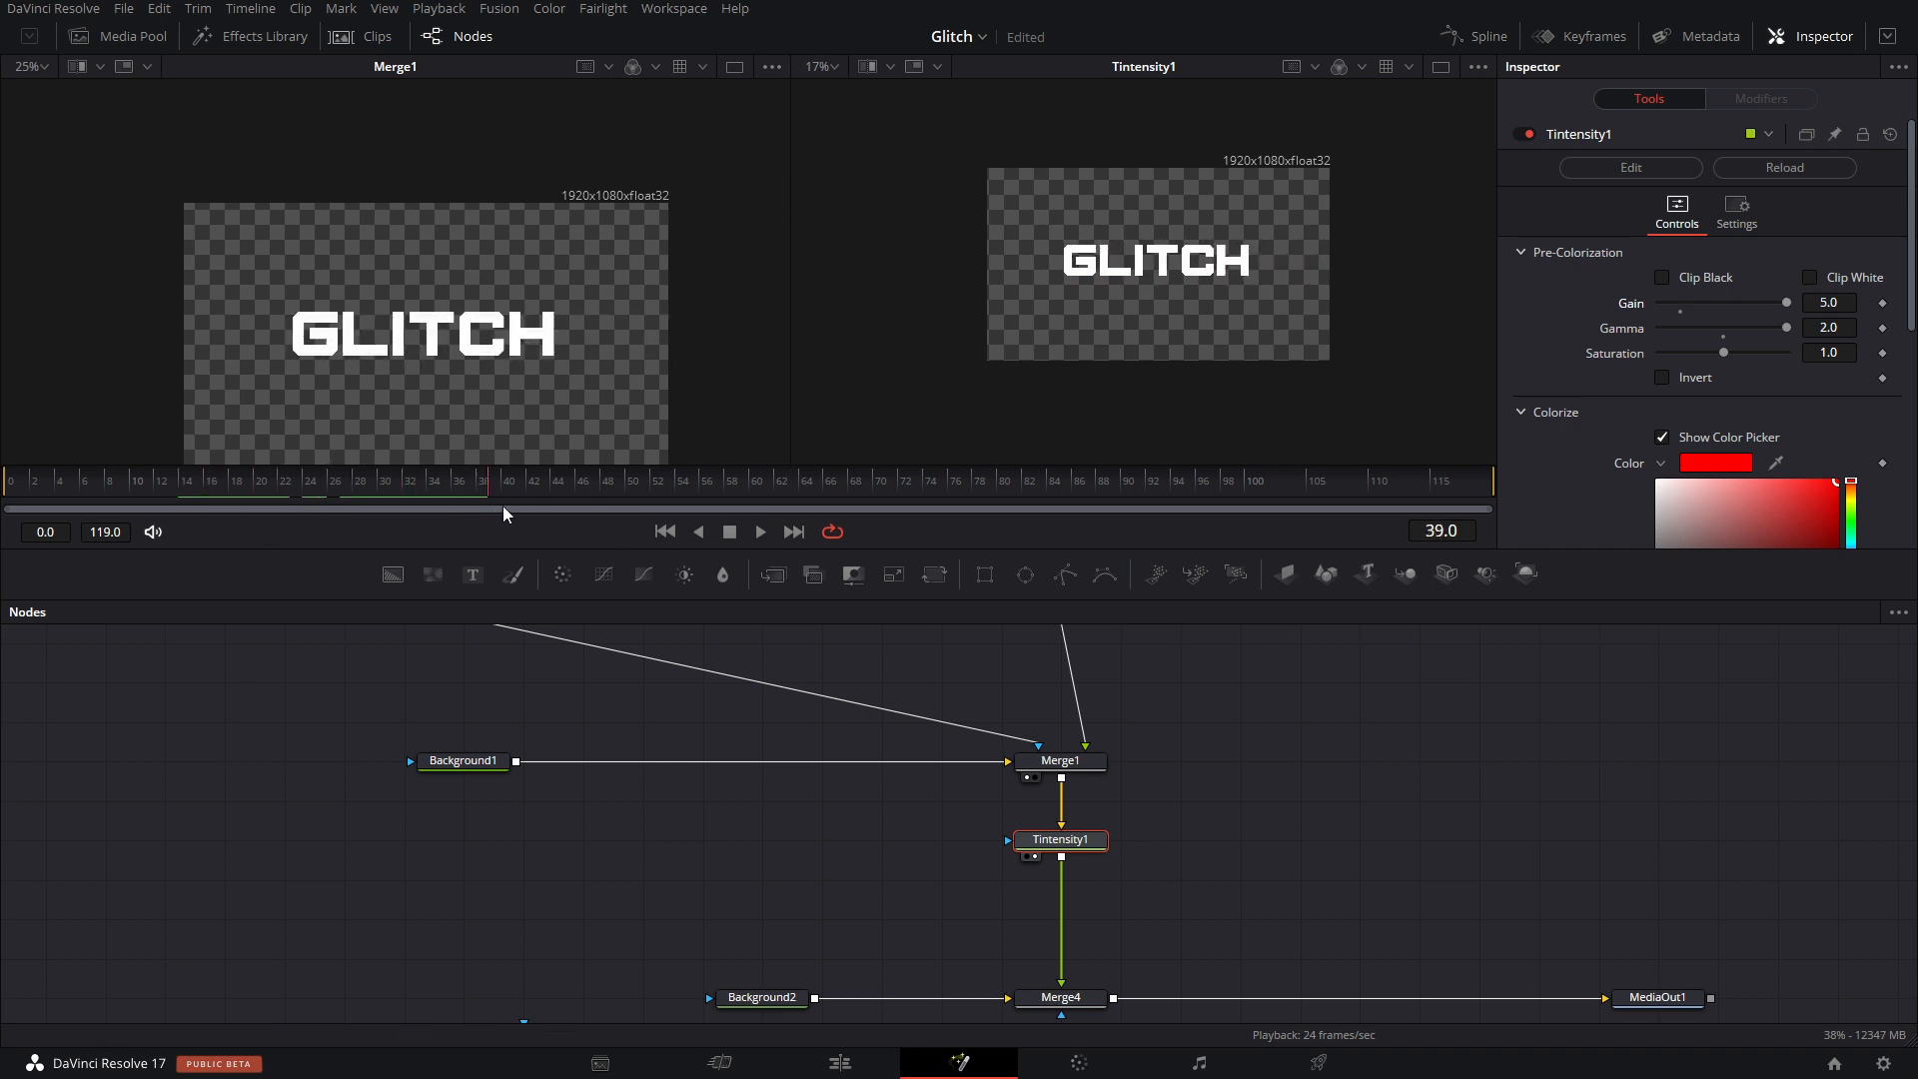
{"action": "scroll", "coordinate": [1199, 268], "scroll_direction": "up", "scroll_amount": 6}
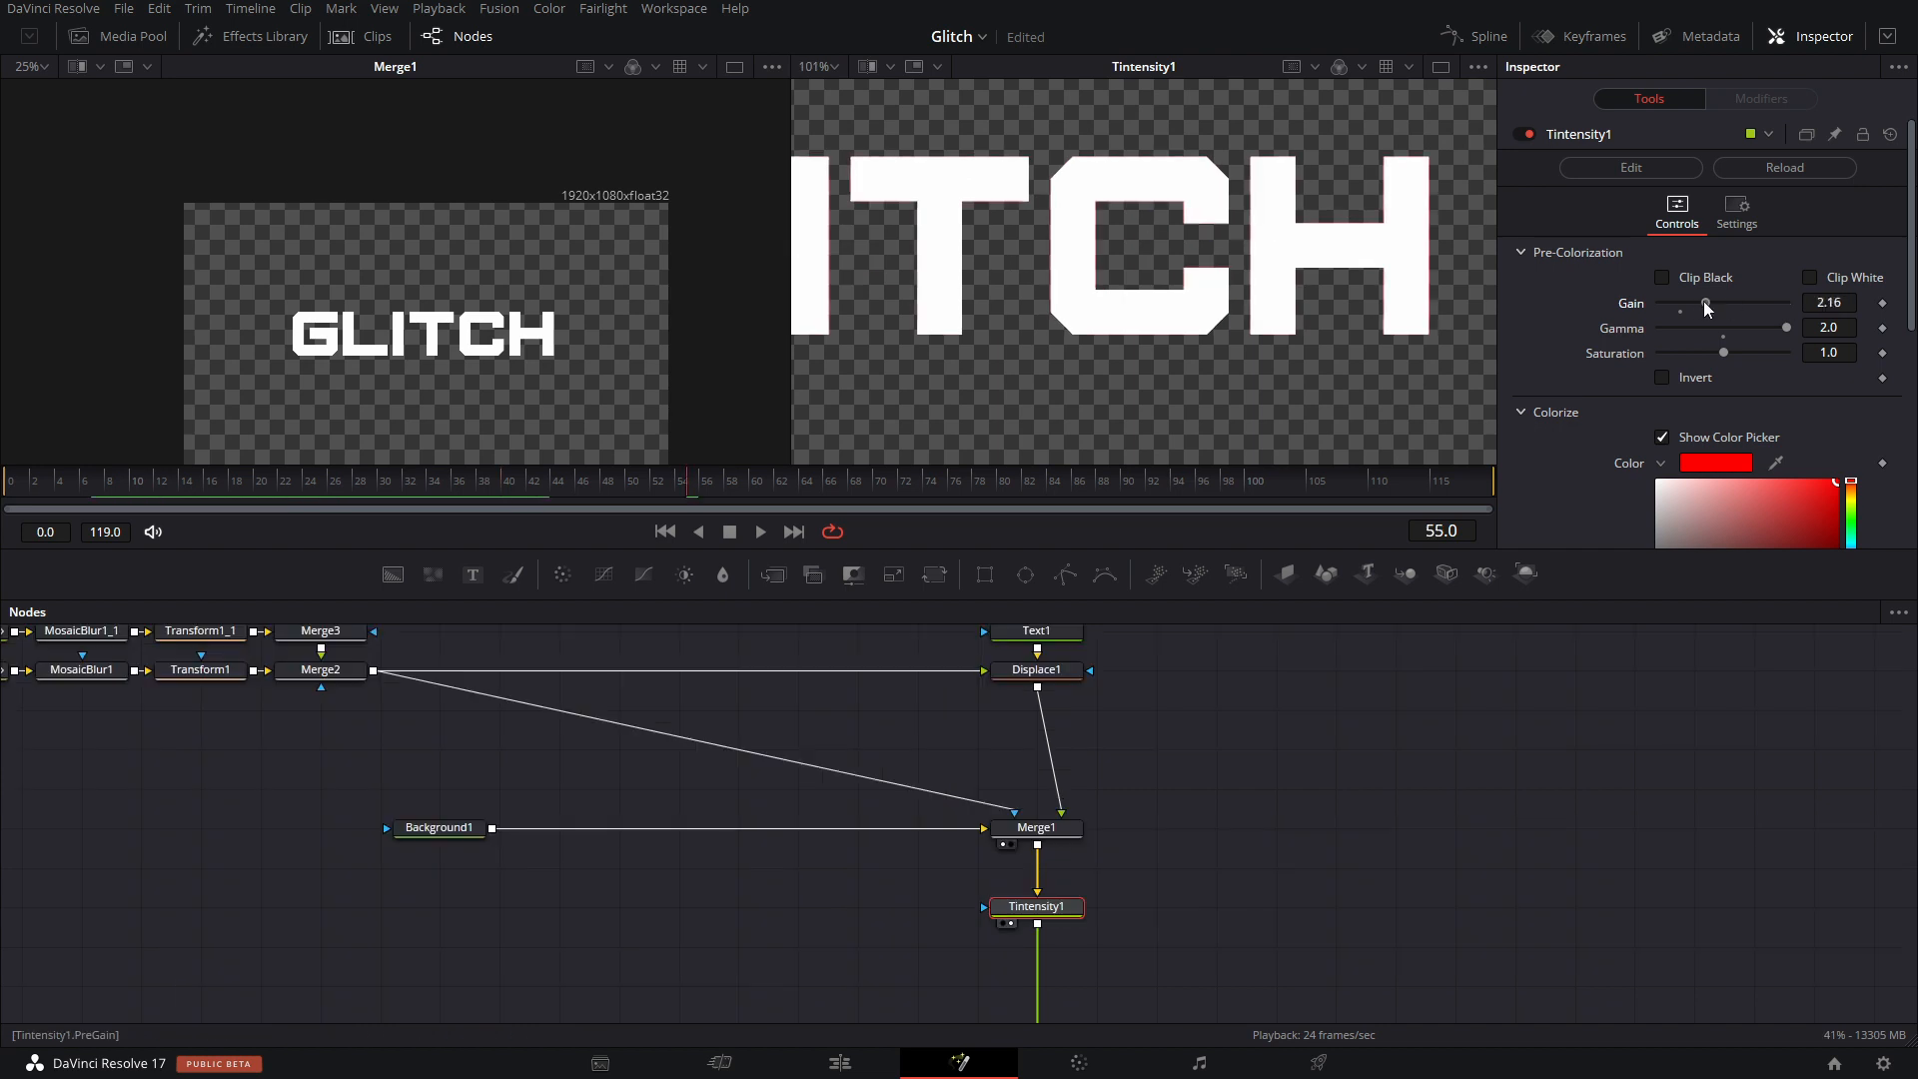
{"action": "mouse_move", "coordinate": [1708, 308]}
{"action": "left_mouse_down"}
{"action": "mouse_move", "coordinate": [1734, 313]}
{"action": "mouse_move", "coordinate": [1704, 314]}
{"action": "mouse_move", "coordinate": [1732, 330]}
{"action": "mouse_move", "coordinate": [1707, 332]}
{"action": "mouse_move", "coordinate": [1771, 328]}
{"action": "mouse_move", "coordinate": [1717, 336]}
{"action": "mouse_move", "coordinate": [1790, 333]}
{"action": "mouse_move", "coordinate": [1731, 299]}
{"action": "left_mouse_up"}
{"action": "scroll", "coordinate": [1181, 287], "scroll_direction": "down", "scroll_amount": 3}
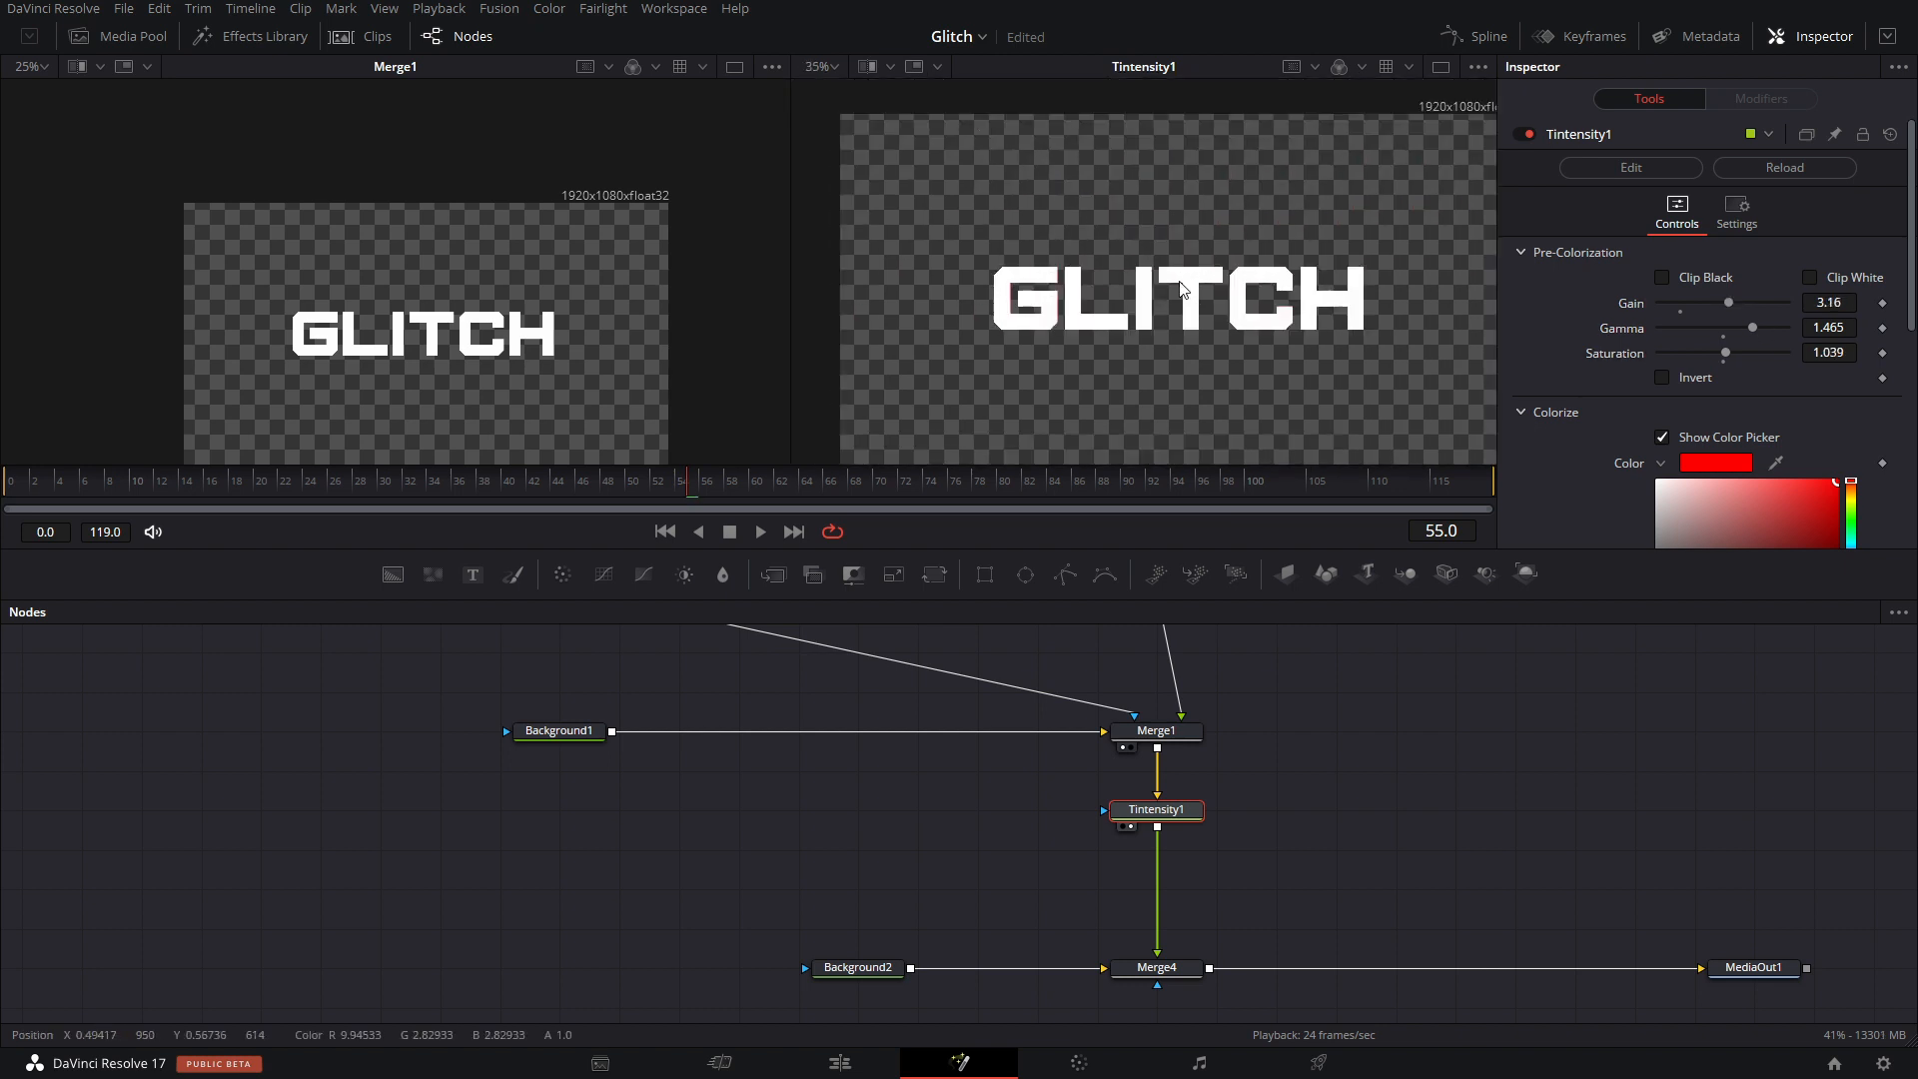
{"action": "scroll", "coordinate": [1181, 287], "scroll_direction": "up", "scroll_amount": 6}
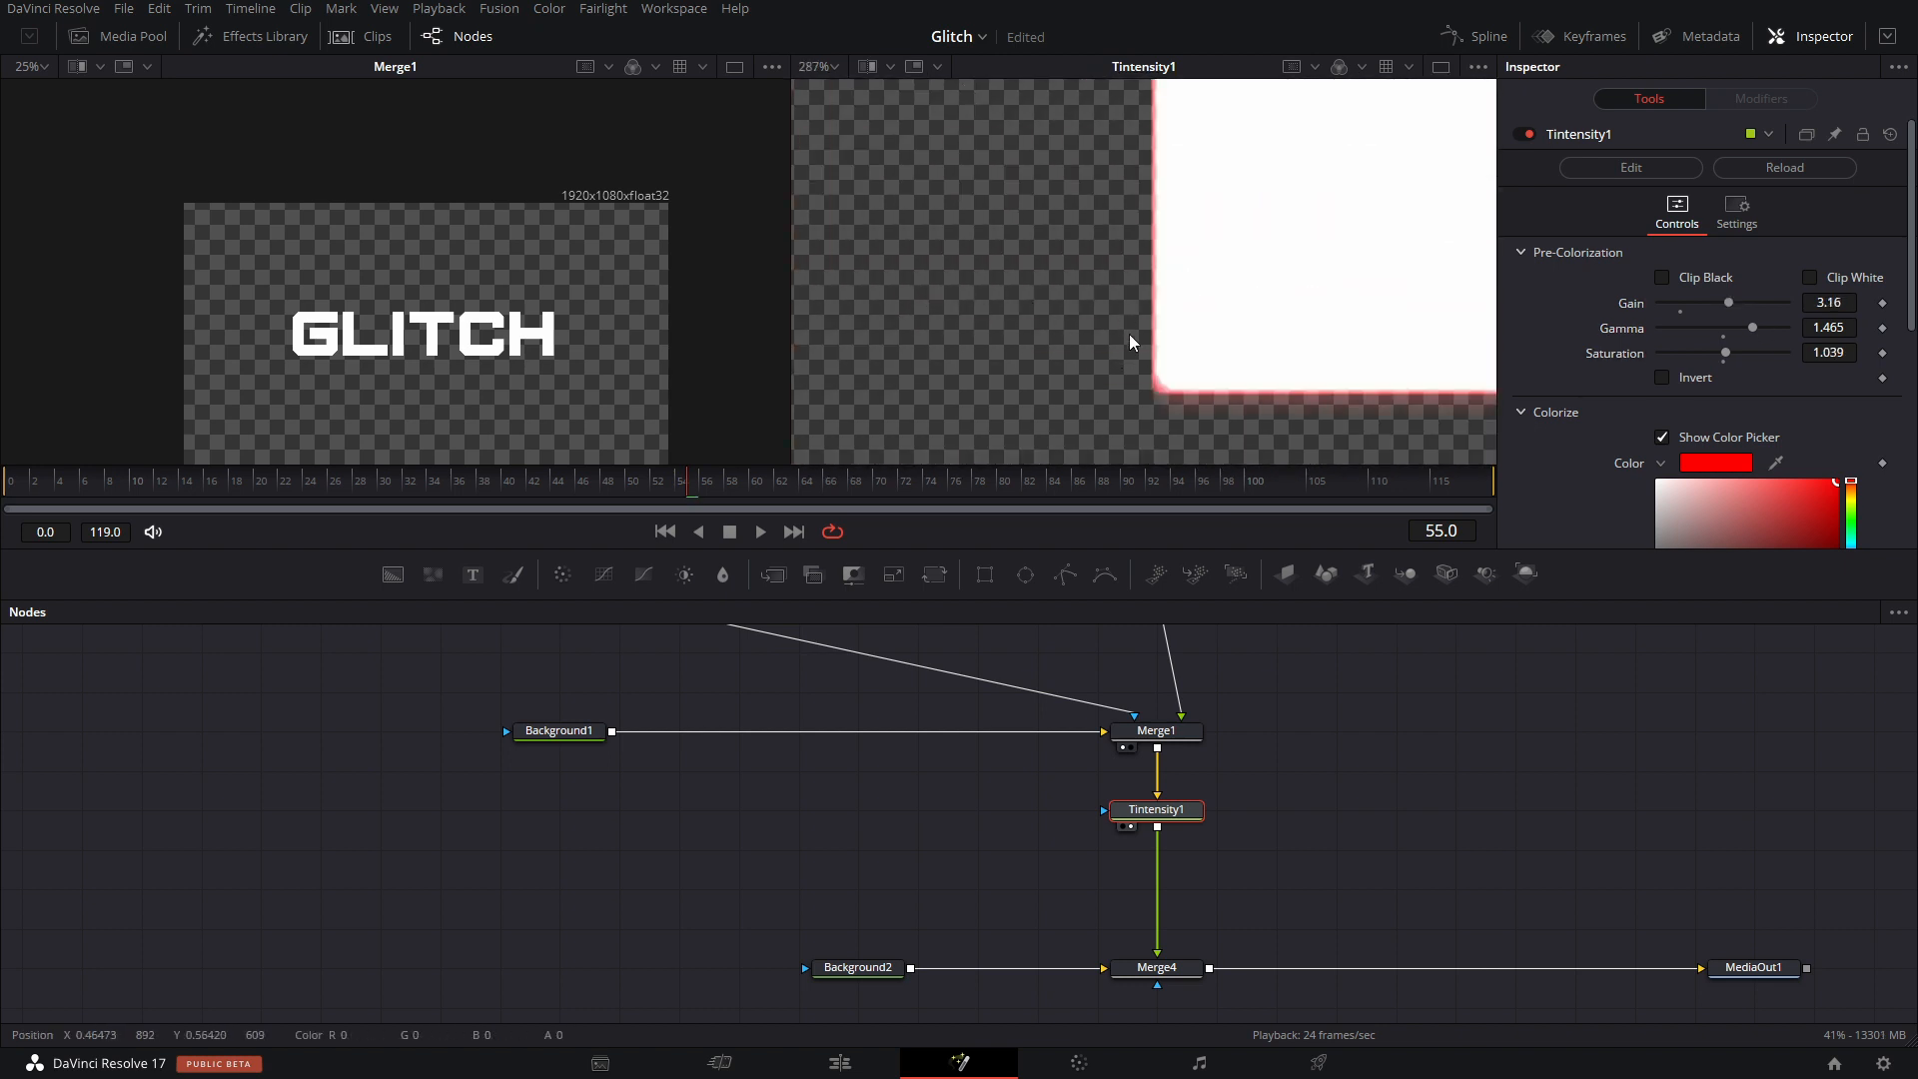
{"action": "scroll", "coordinate": [1132, 343], "scroll_direction": "down", "scroll_amount": 5}
{"action": "scroll", "coordinate": [1294, 332], "scroll_direction": "up", "scroll_amount": 2}
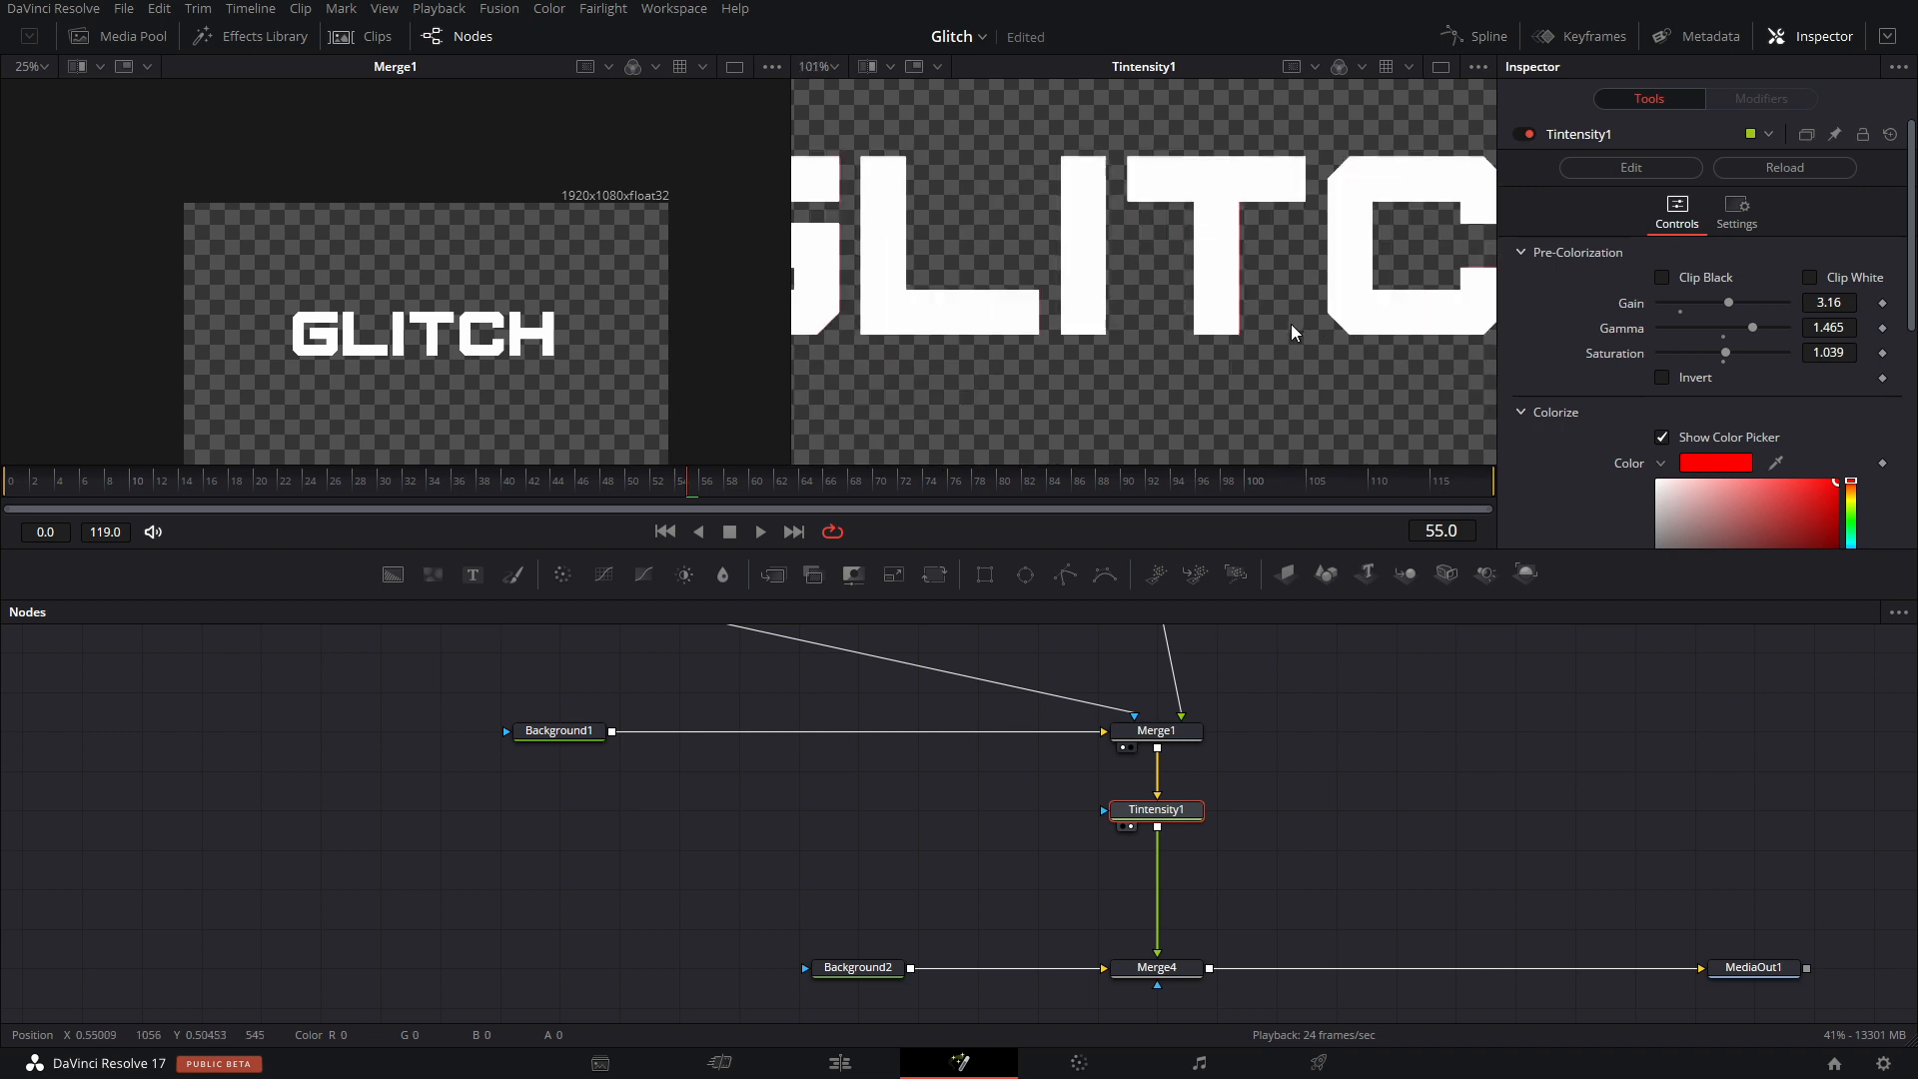
{"action": "scroll", "coordinate": [1294, 333], "scroll_direction": "down", "scroll_amount": 4}
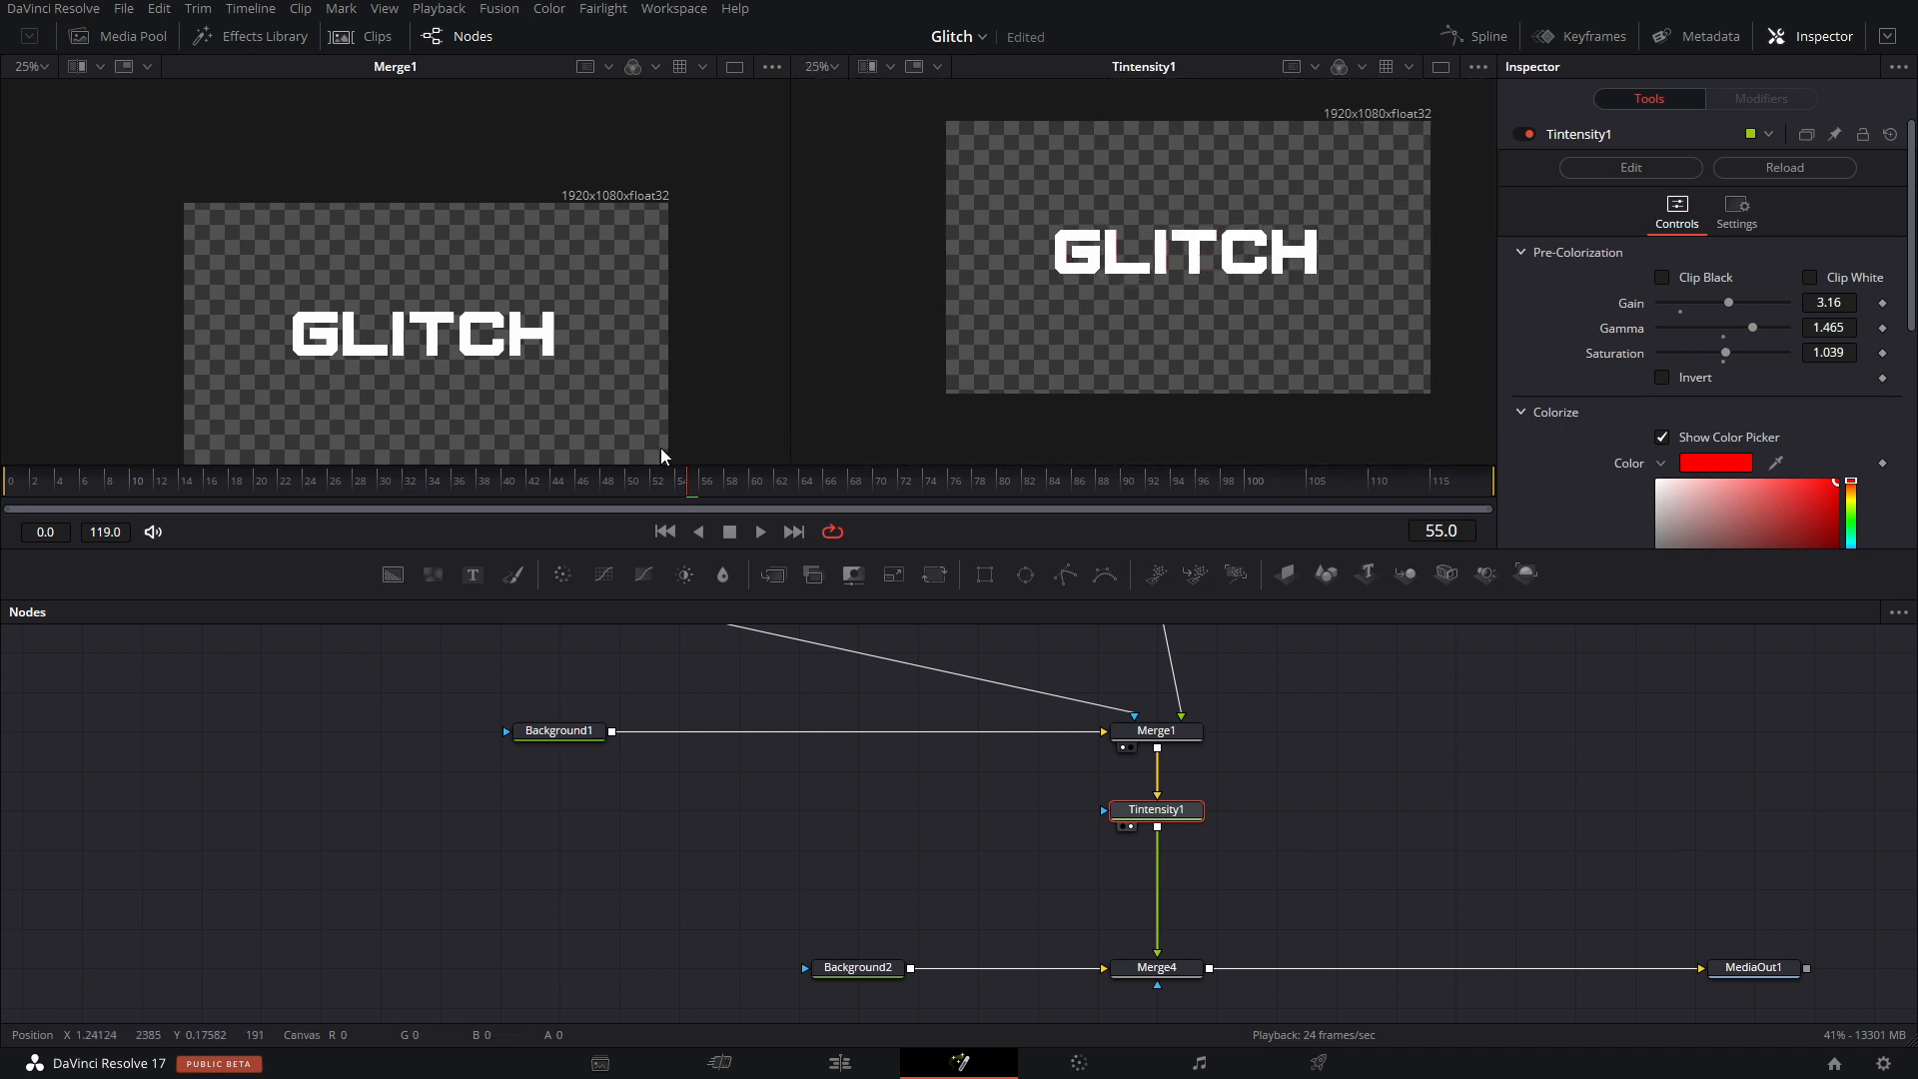
Keyframe Tintensity's Pre-Colorization Gain and Gamma at frame 40, lower them to 1.83 and 1.386 at frame 14, and play the result.
{"action": "left_click", "coordinate": [512, 502]}
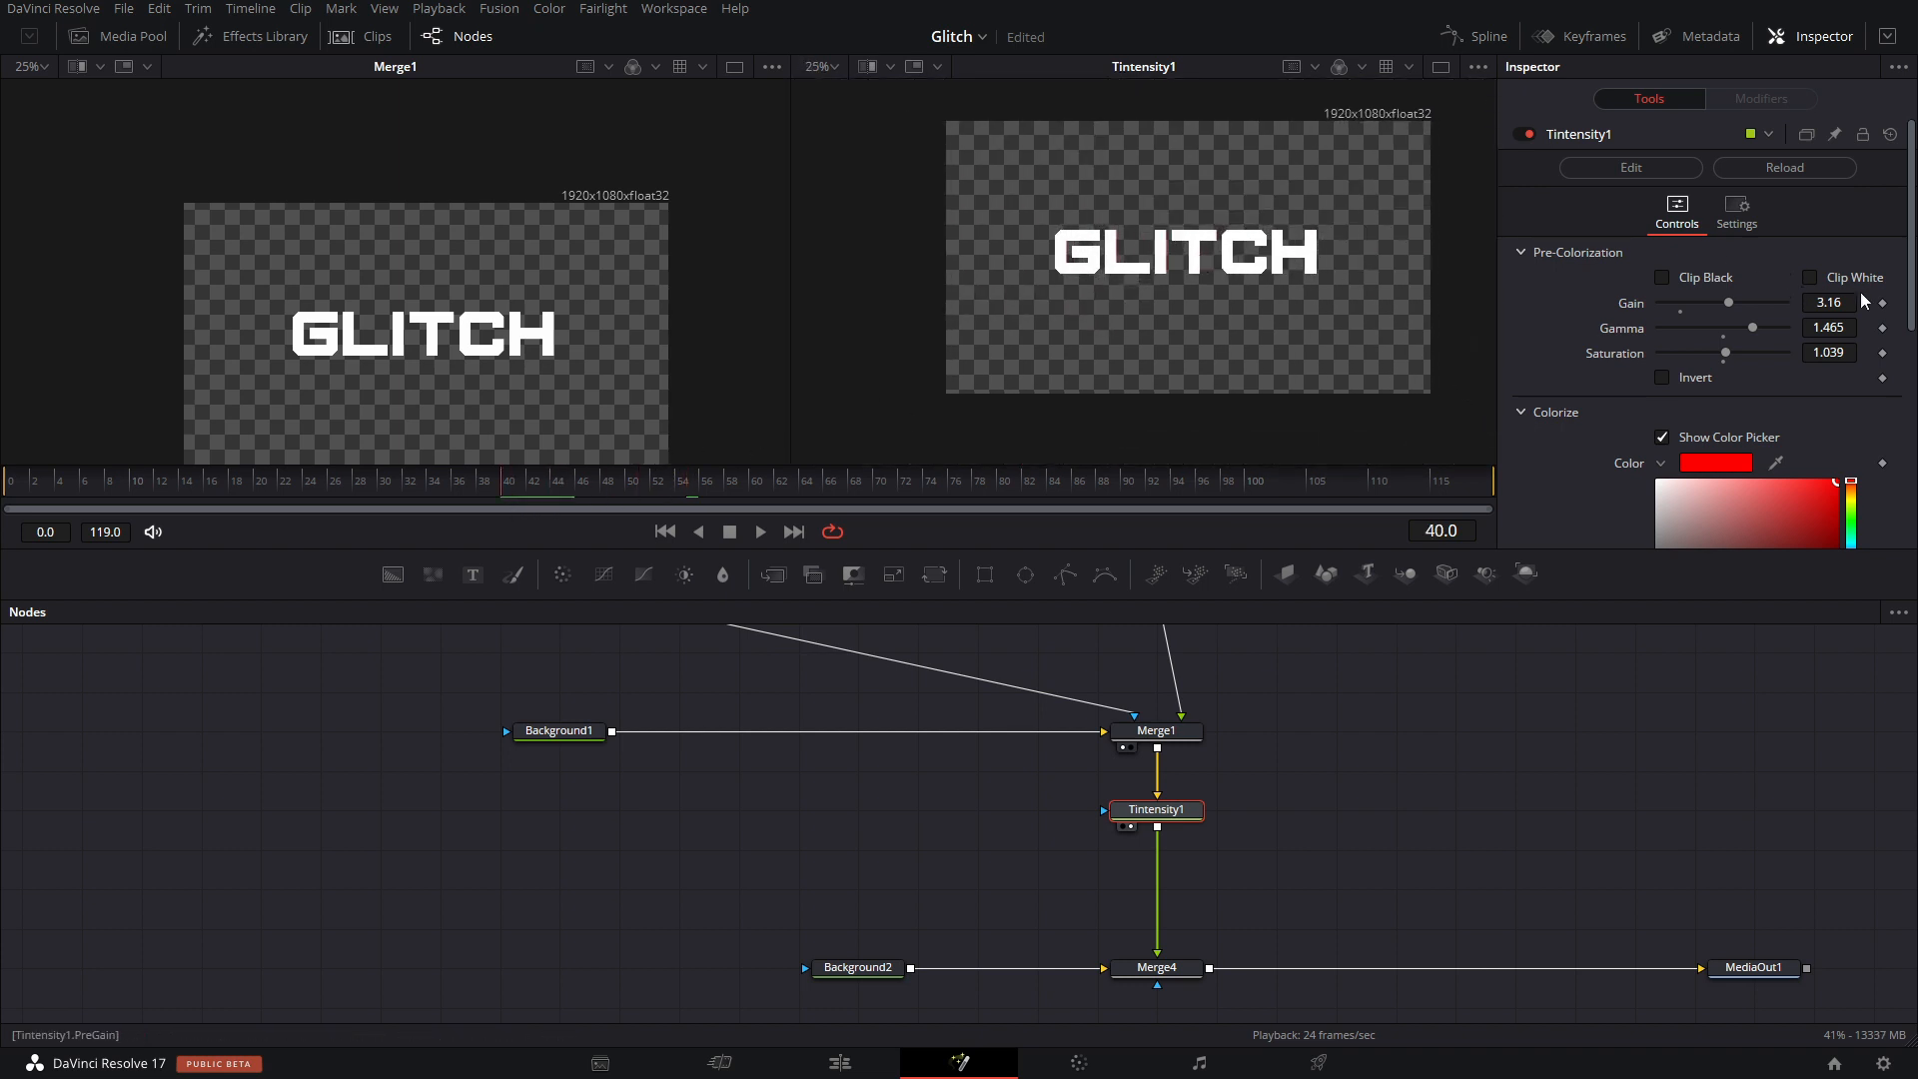
{"action": "left_click", "coordinate": [1883, 302]}
{"action": "left_click", "coordinate": [1884, 328]}
{"action": "left_click", "coordinate": [190, 490]}
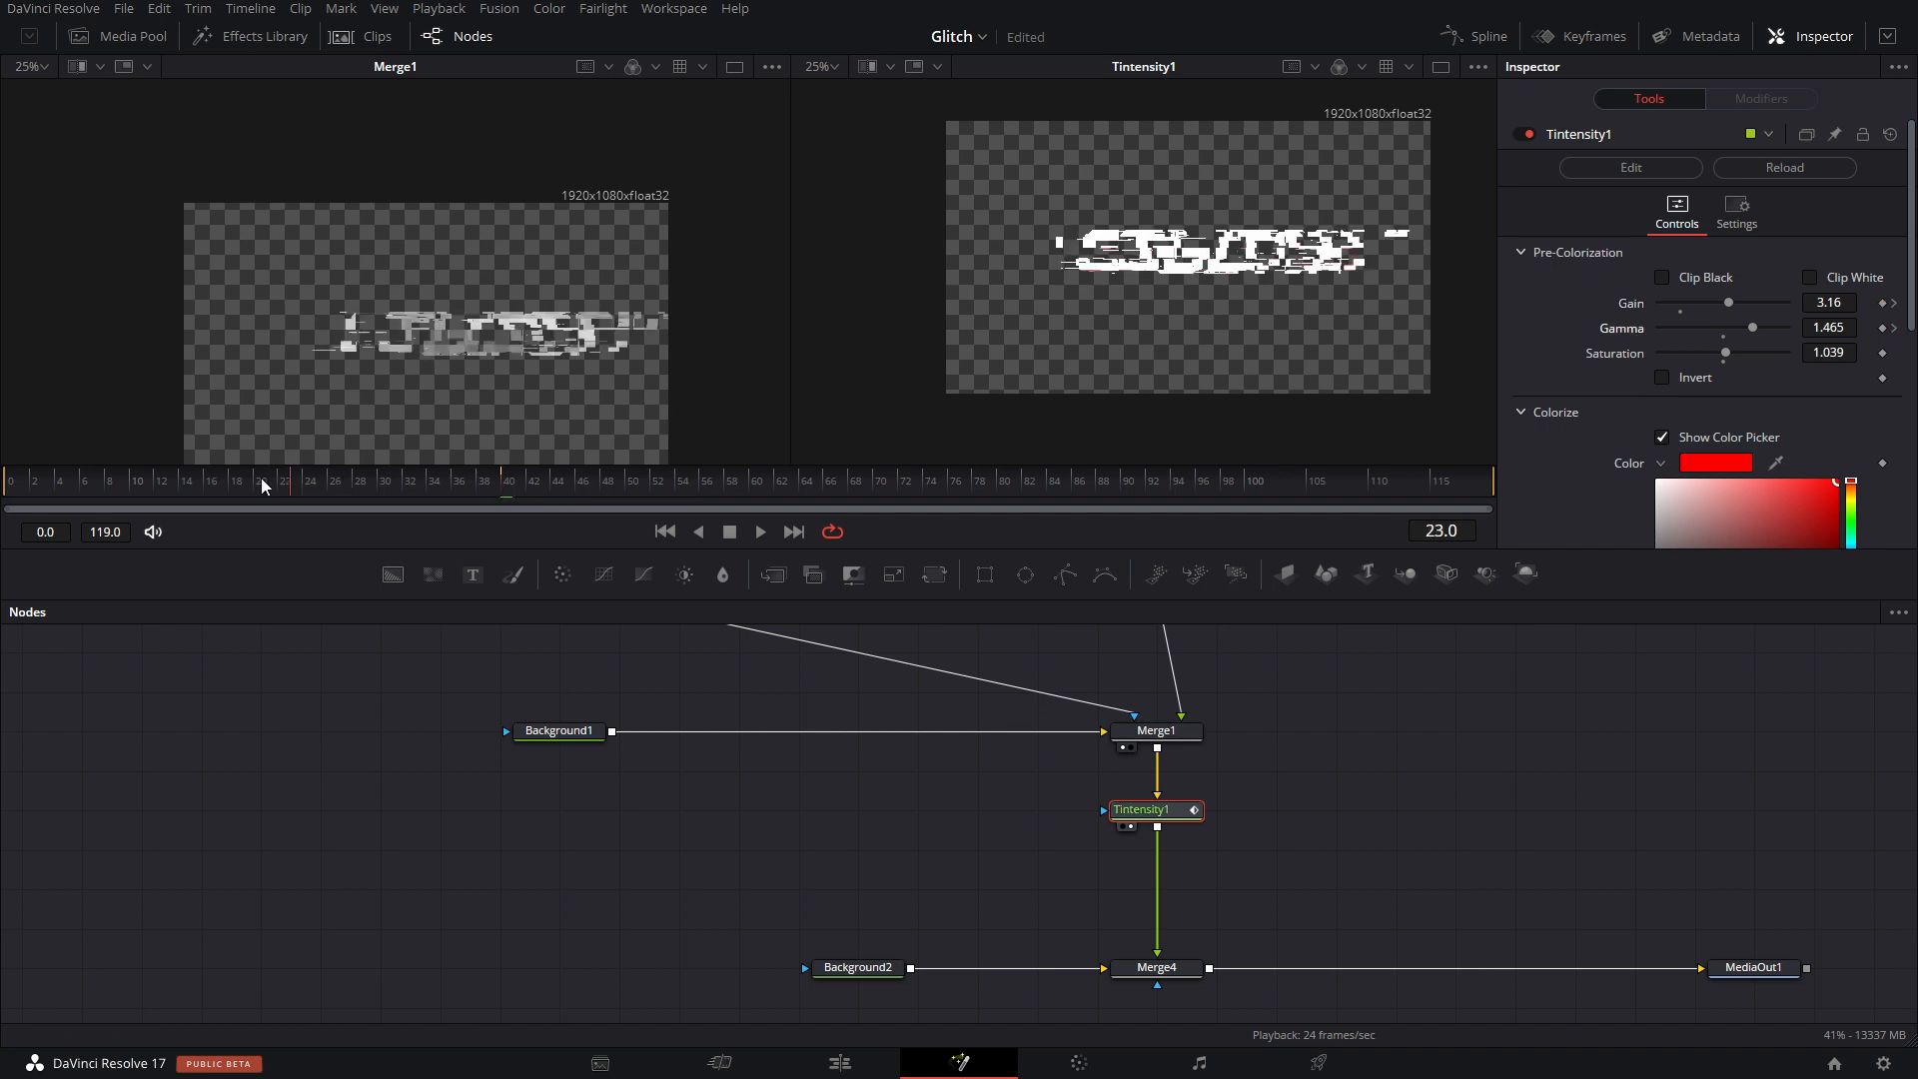
{"action": "mouse_move", "coordinate": [1730, 303]}
{"action": "left_mouse_down"}
{"action": "mouse_move", "coordinate": [1691, 304]}
{"action": "mouse_move", "coordinate": [1763, 339]}
{"action": "mouse_move", "coordinate": [1713, 306]}
{"action": "mouse_move", "coordinate": [1704, 319]}
{"action": "left_mouse_up"}
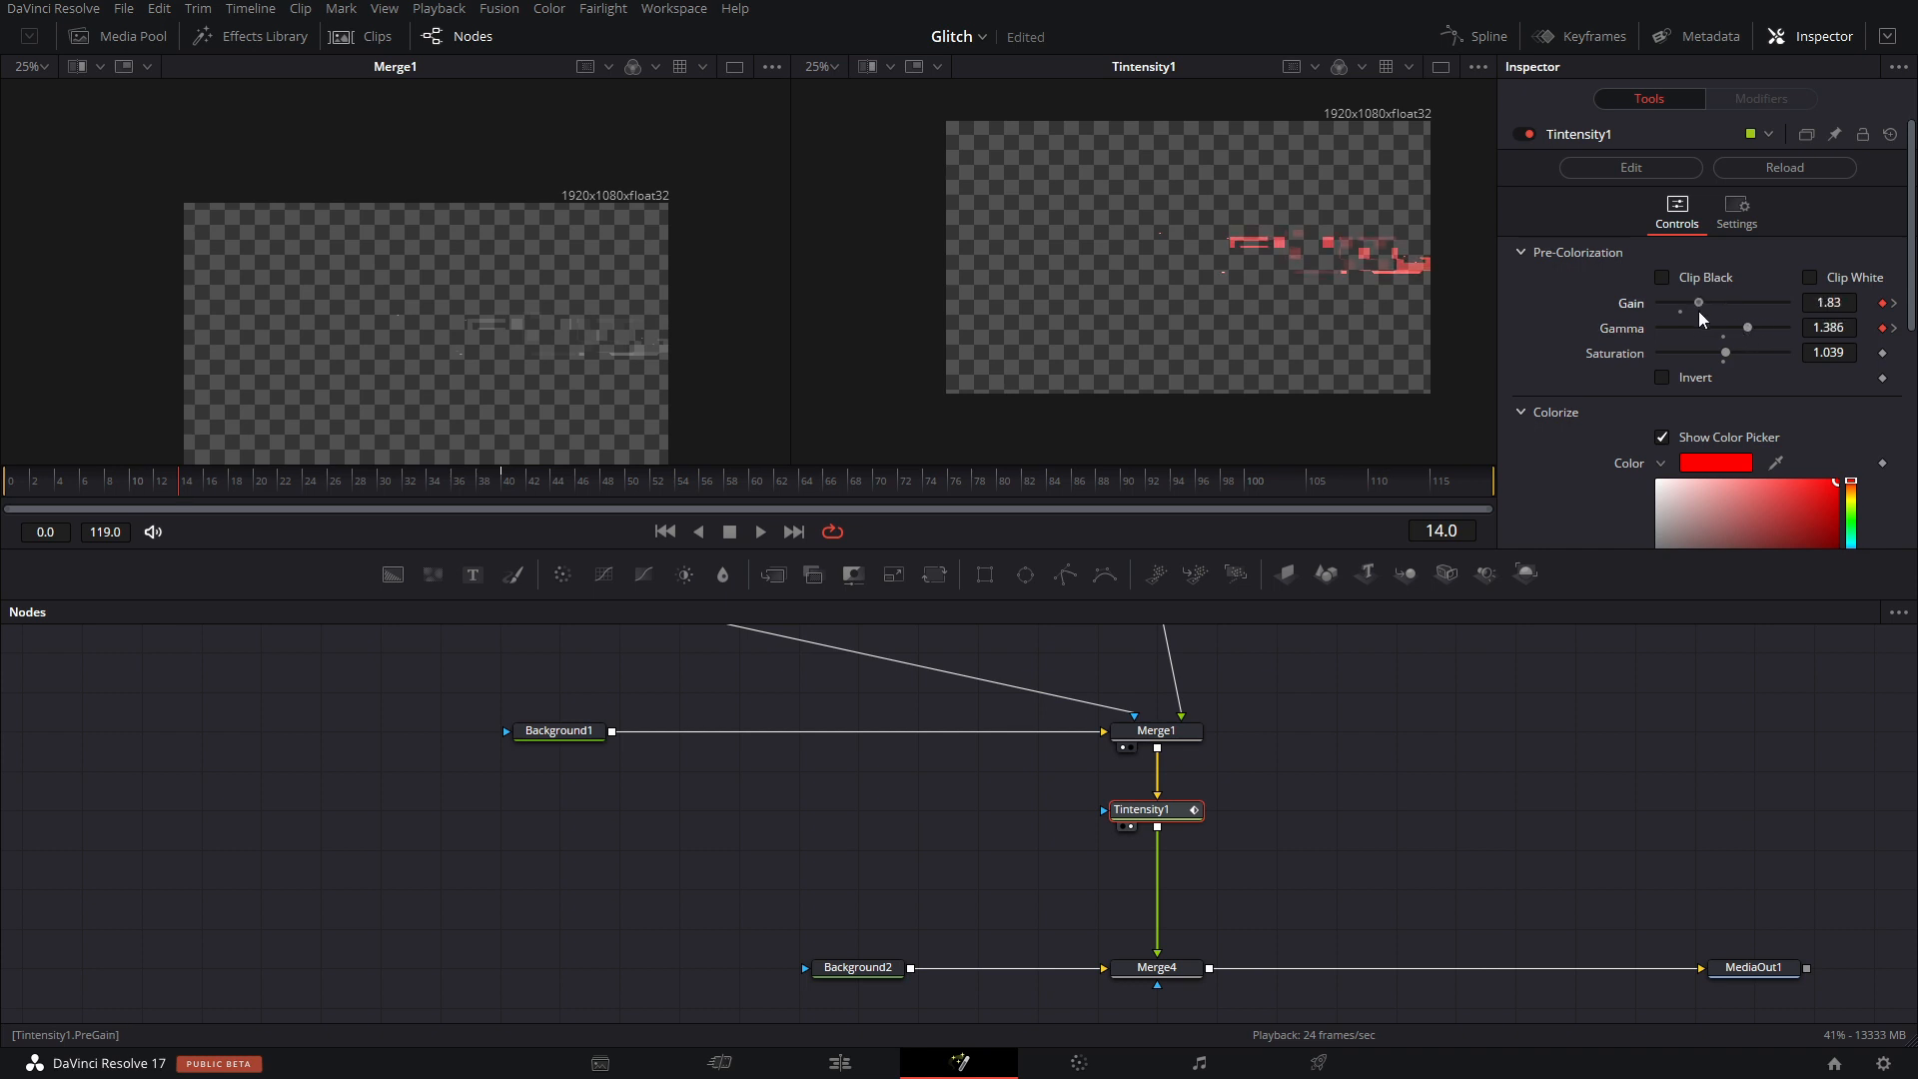
{"action": "key", "text": "space"}
{"action": "left_click_drag", "start_coordinate": [228, 481], "coordinate": [6, 529]}
{"action": "key", "text": "space"}
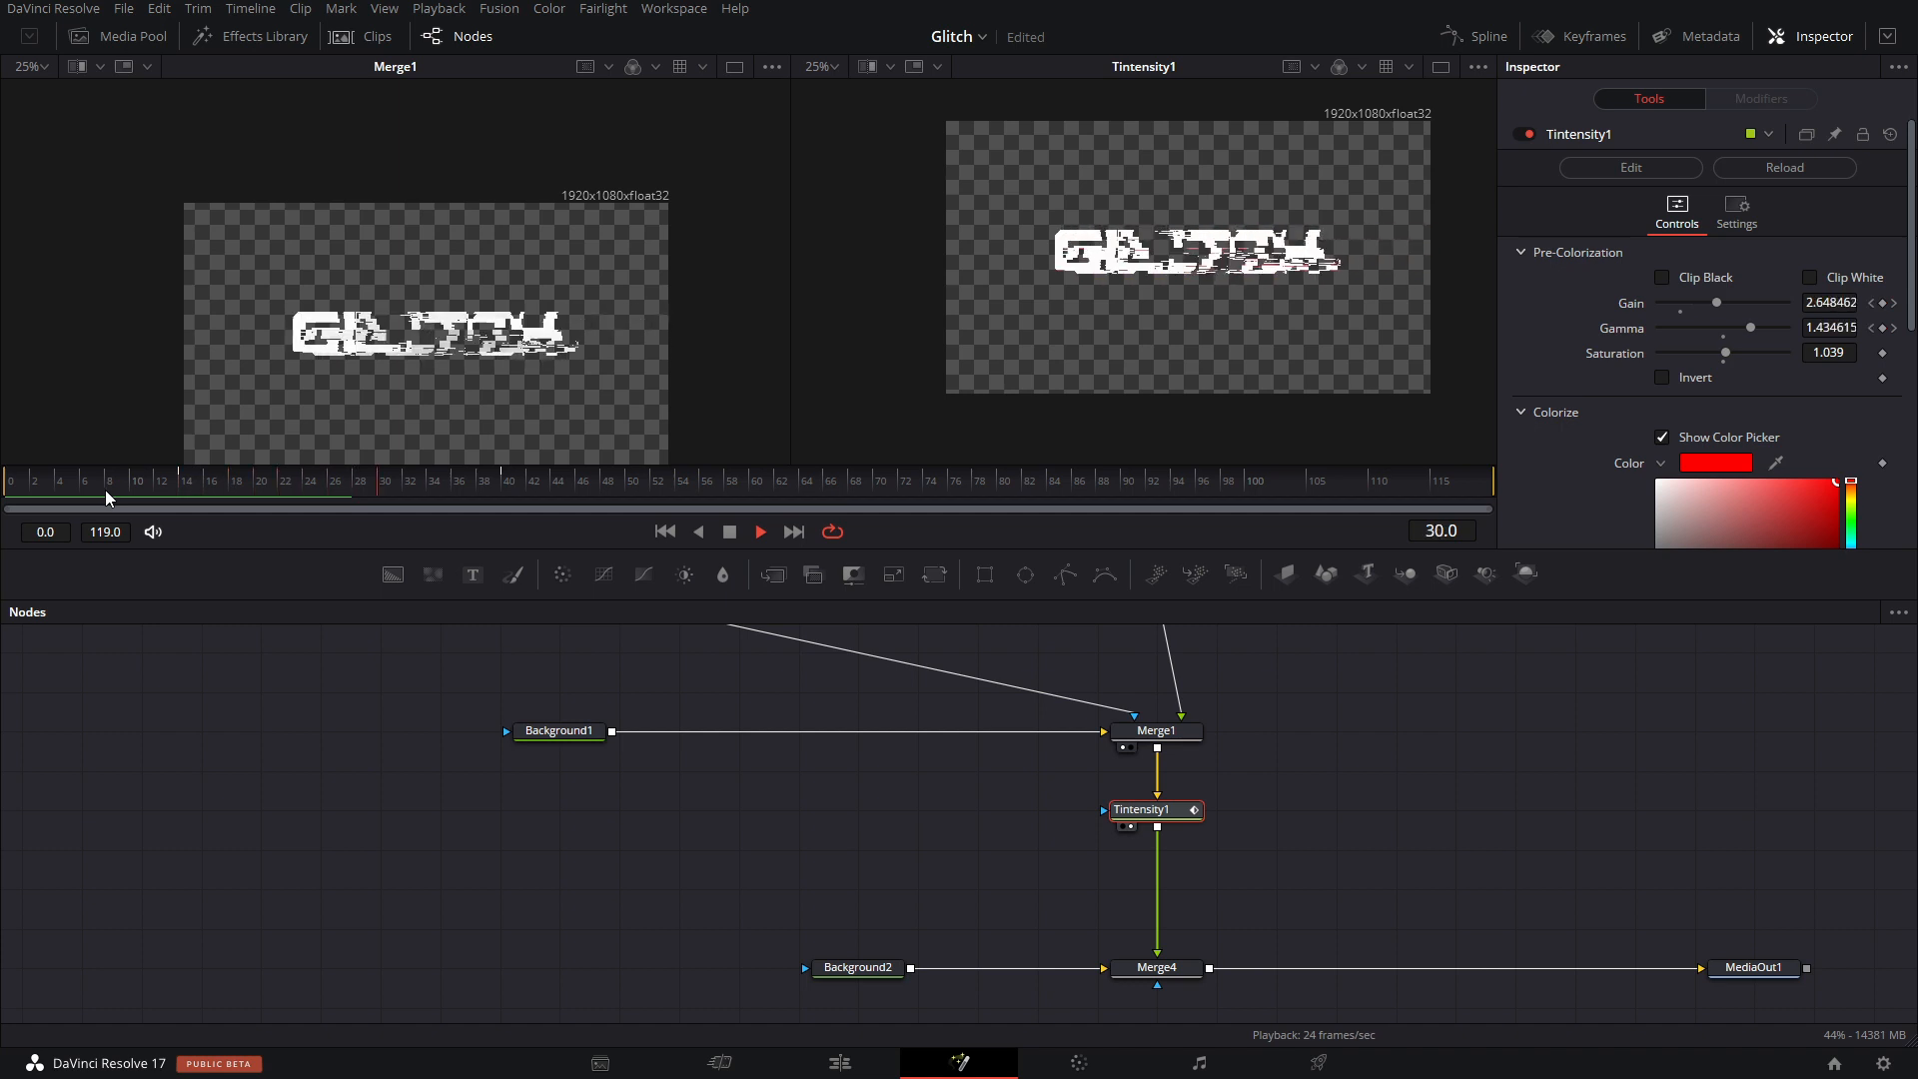
{"action": "key", "text": "space"}
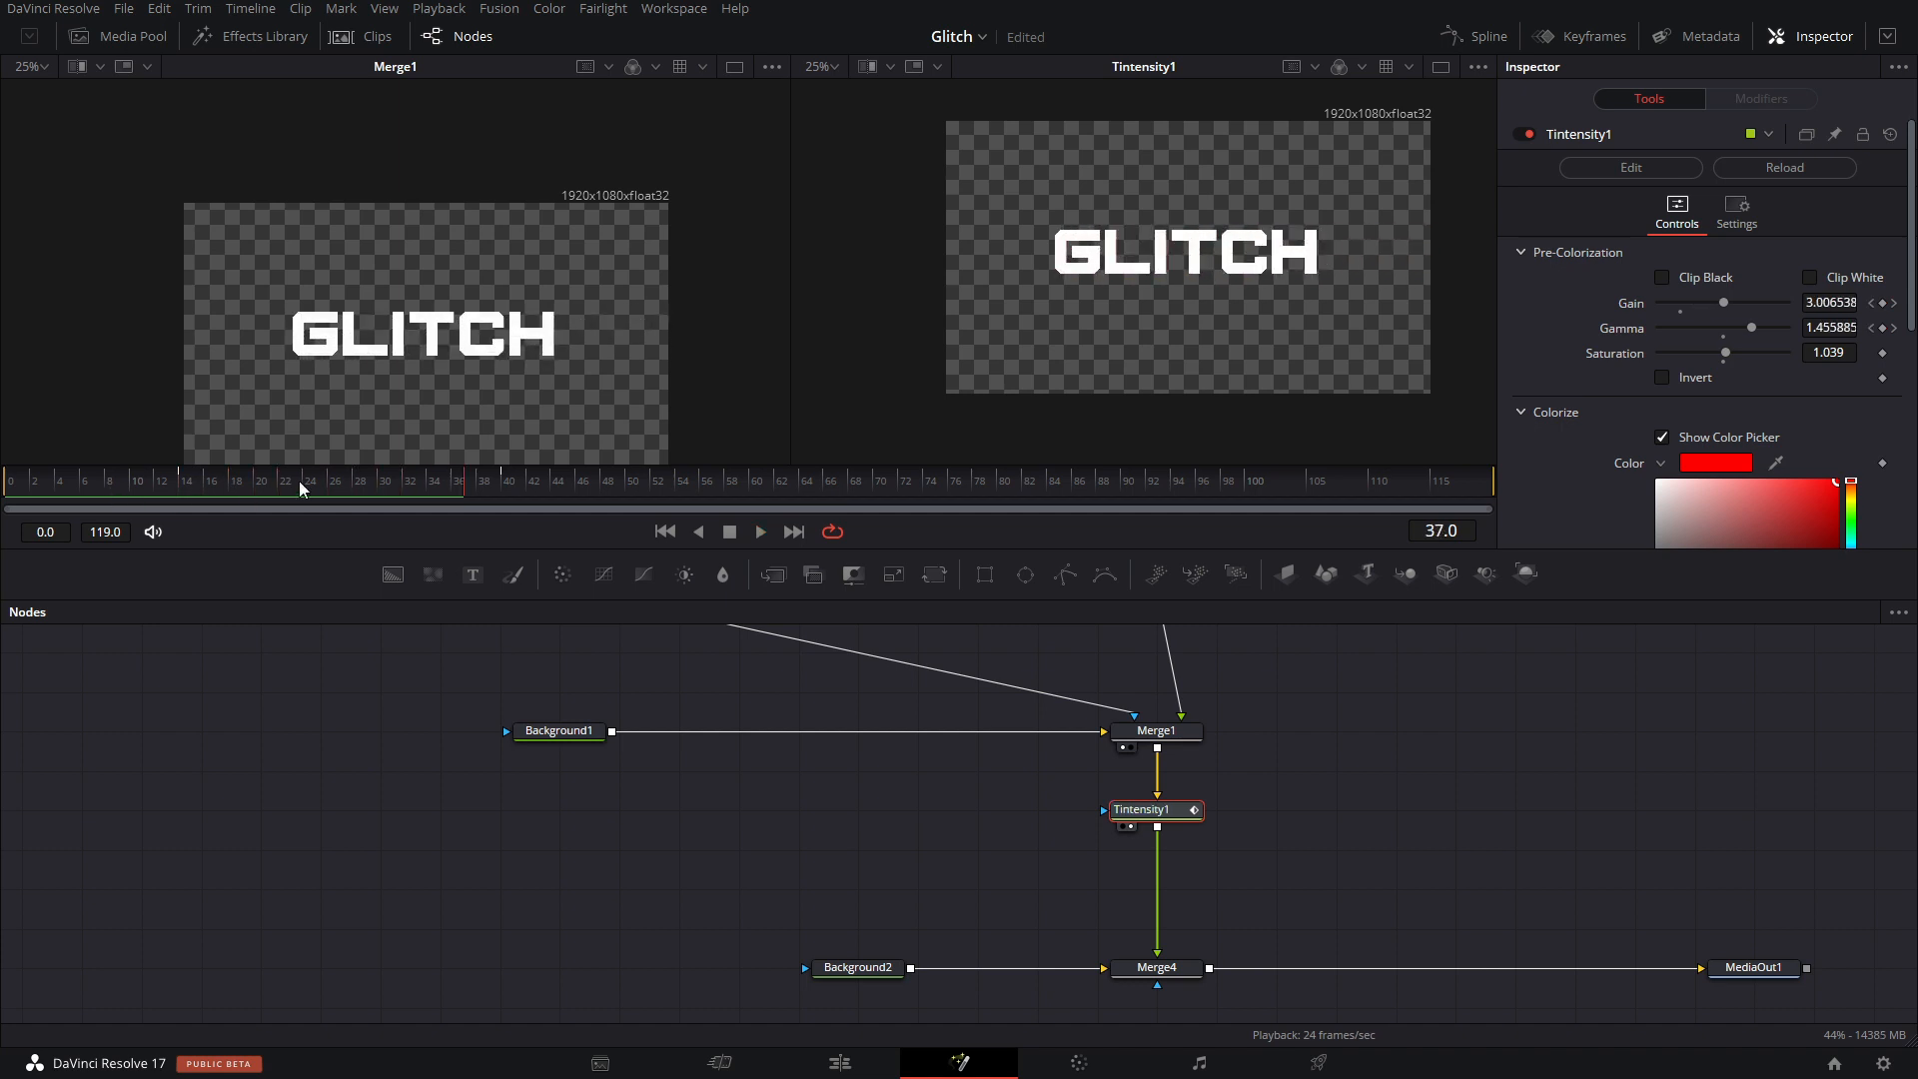
Move Tintensity's first Gain and Gamma keyframes from frame 14 to frame 26 and play back the new timing.
{"action": "left_click_drag", "start_coordinate": [339, 476], "coordinate": [258, 508]}
{"action": "left_click_drag", "start_coordinate": [257, 508], "coordinate": [204, 508]}
{"action": "left_click", "coordinate": [1579, 36]}
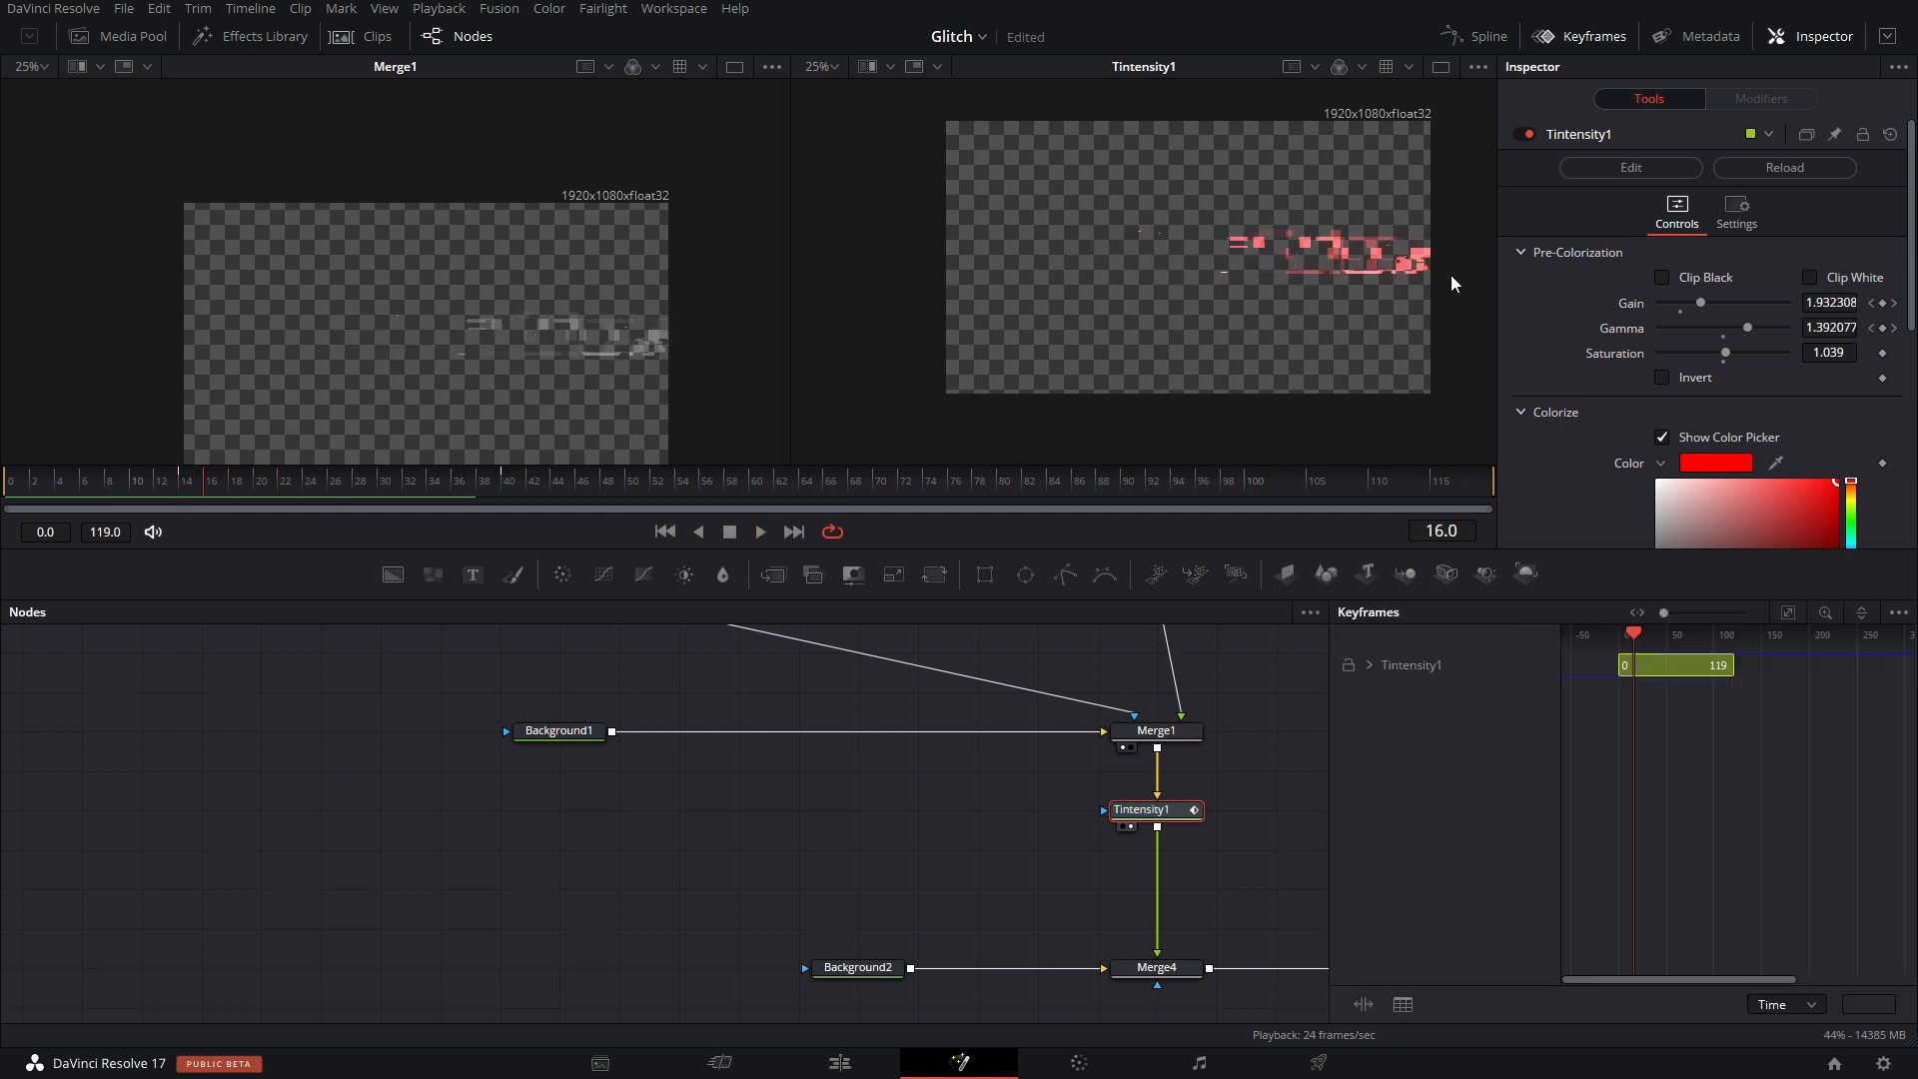
{"action": "left_click", "coordinate": [1368, 664]}
{"action": "scroll", "coordinate": [1701, 698], "scroll_direction": "up", "scroll_amount": 4}
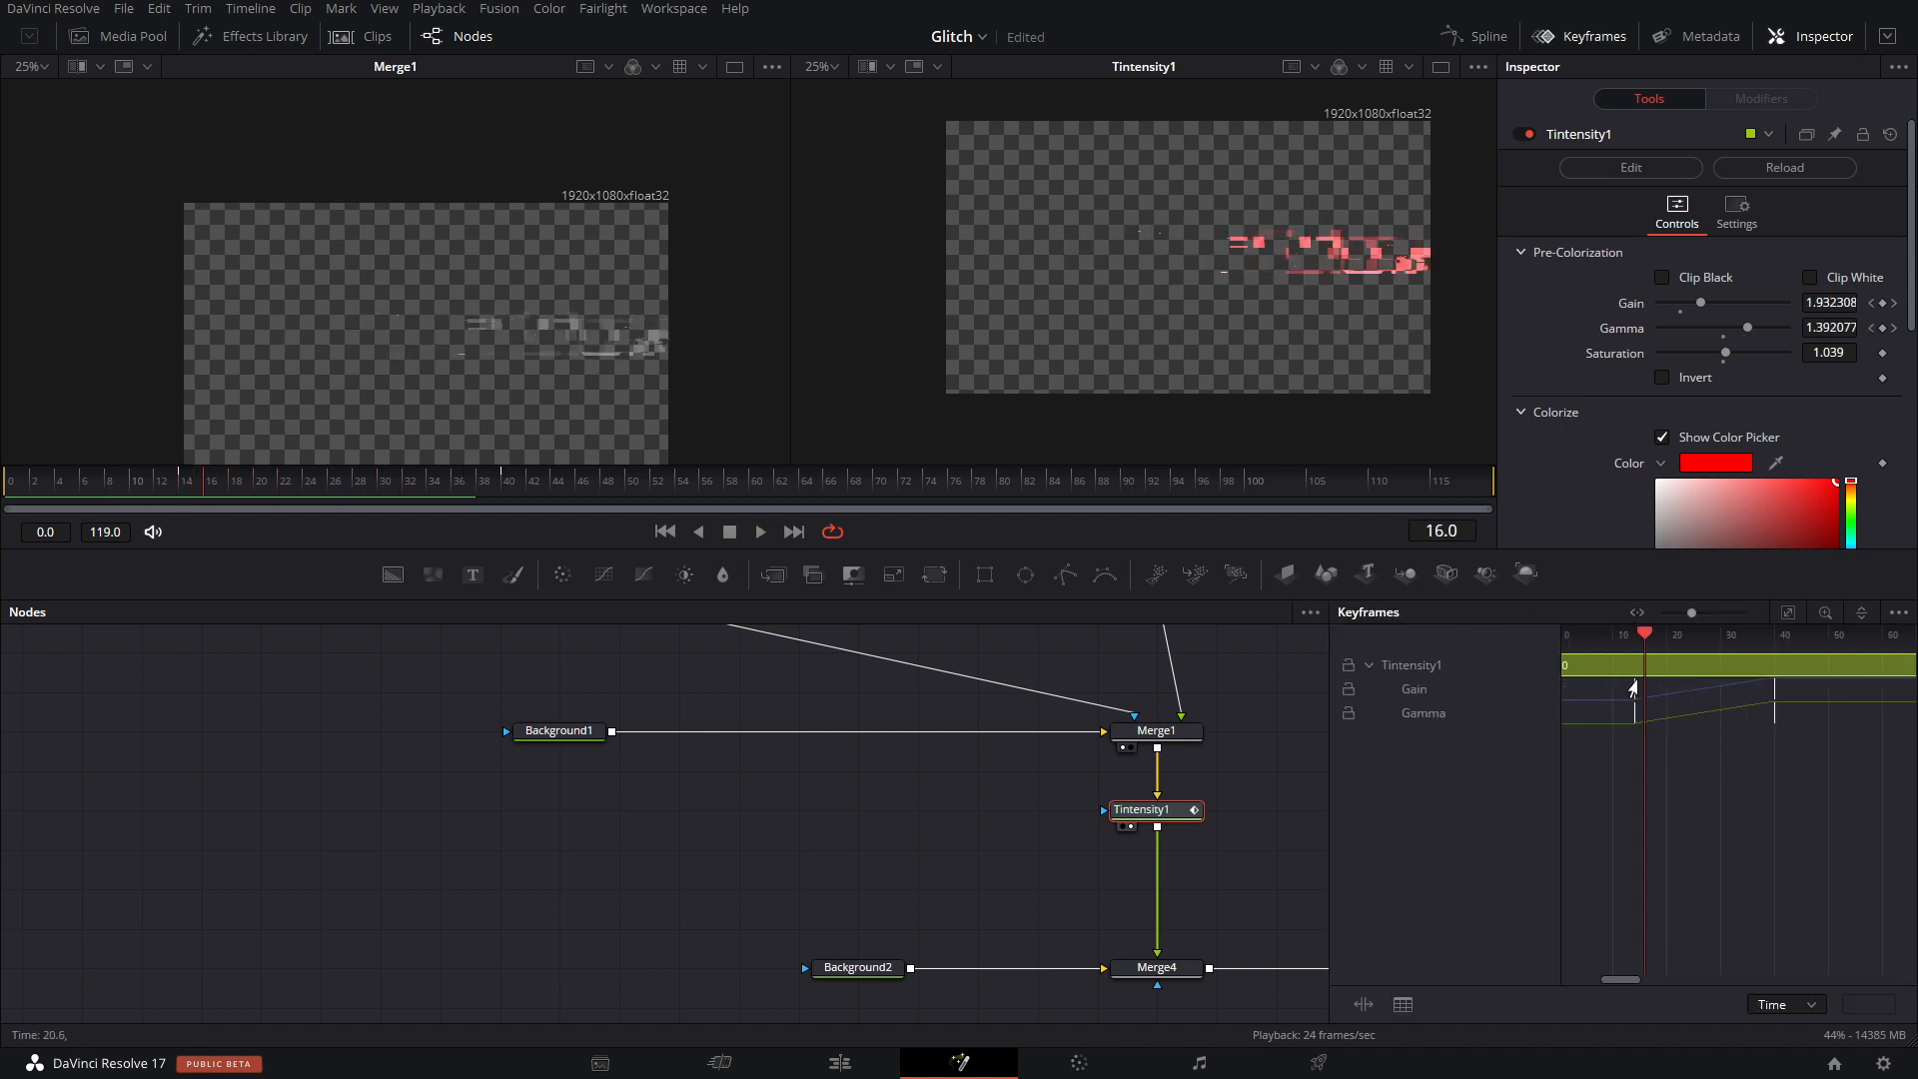
{"action": "mouse_move", "coordinate": [1631, 726]}
{"action": "left_mouse_down"}
{"action": "mouse_move", "coordinate": [1672, 705]}
{"action": "mouse_move", "coordinate": [1640, 704]}
{"action": "left_mouse_up"}
{"action": "key", "text": "space"}
{"action": "key", "text": "space"}
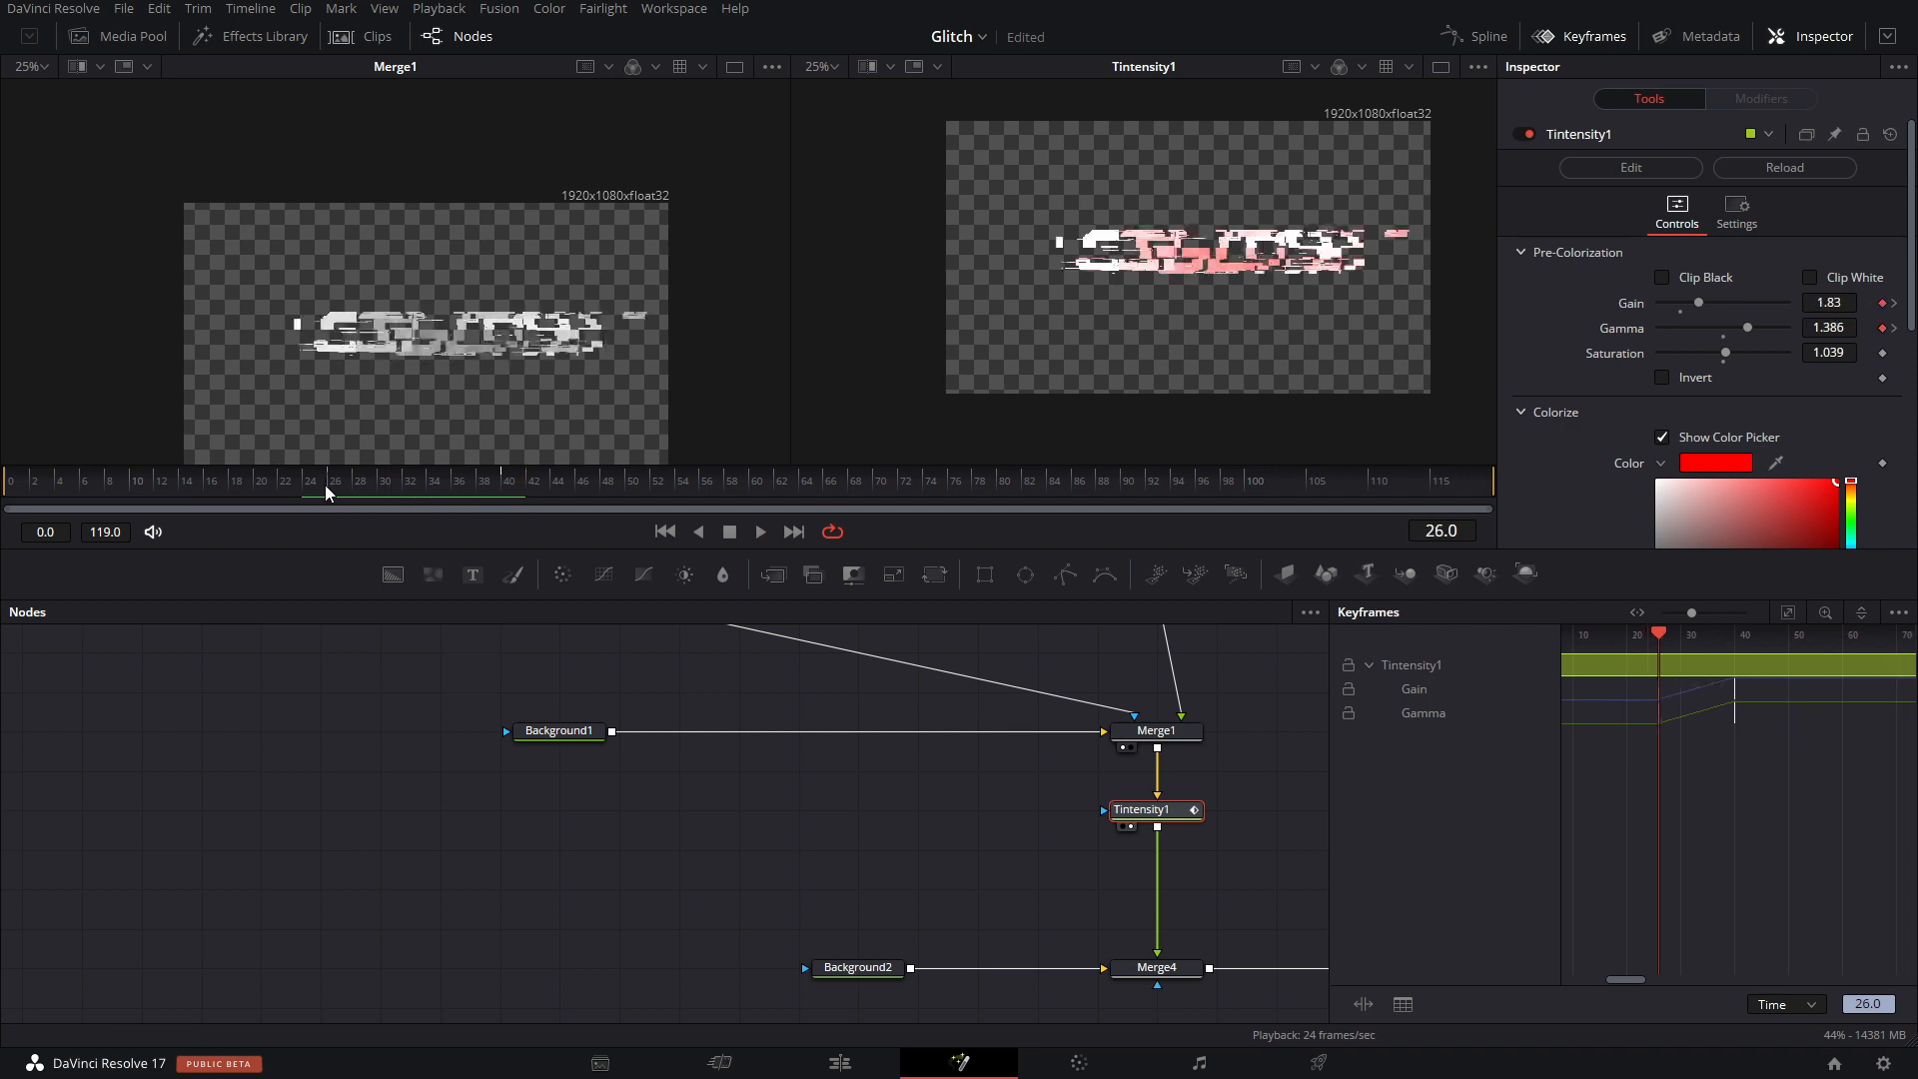
Lower Tintensity's Pre-Colorization Gain to 1.45 at frame 26, play back the animation and save the project.
{"action": "left_click_drag", "start_coordinate": [326, 488], "coordinate": [329, 490]}
{"action": "left_click_drag", "start_coordinate": [1702, 303], "coordinate": [1692, 312]}
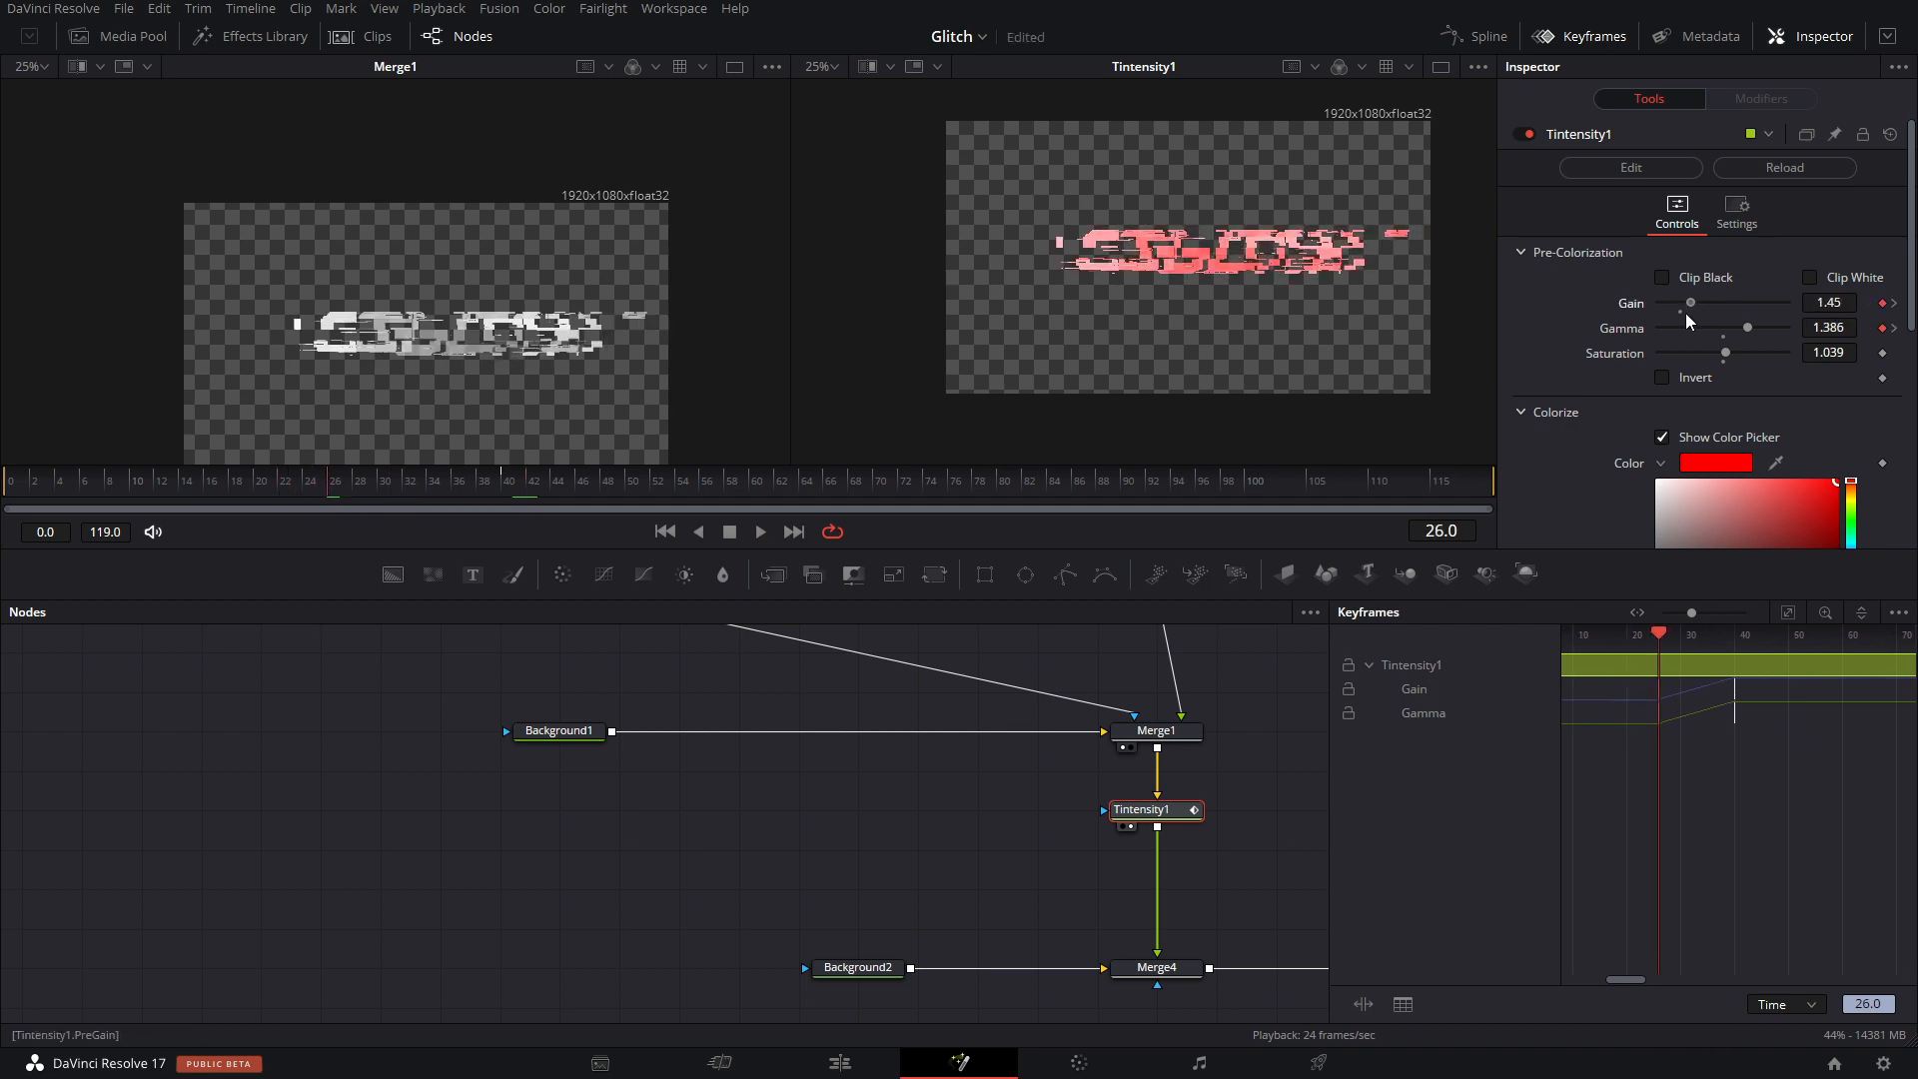
{"action": "key", "text": "space"}
{"action": "key", "text": "space"}
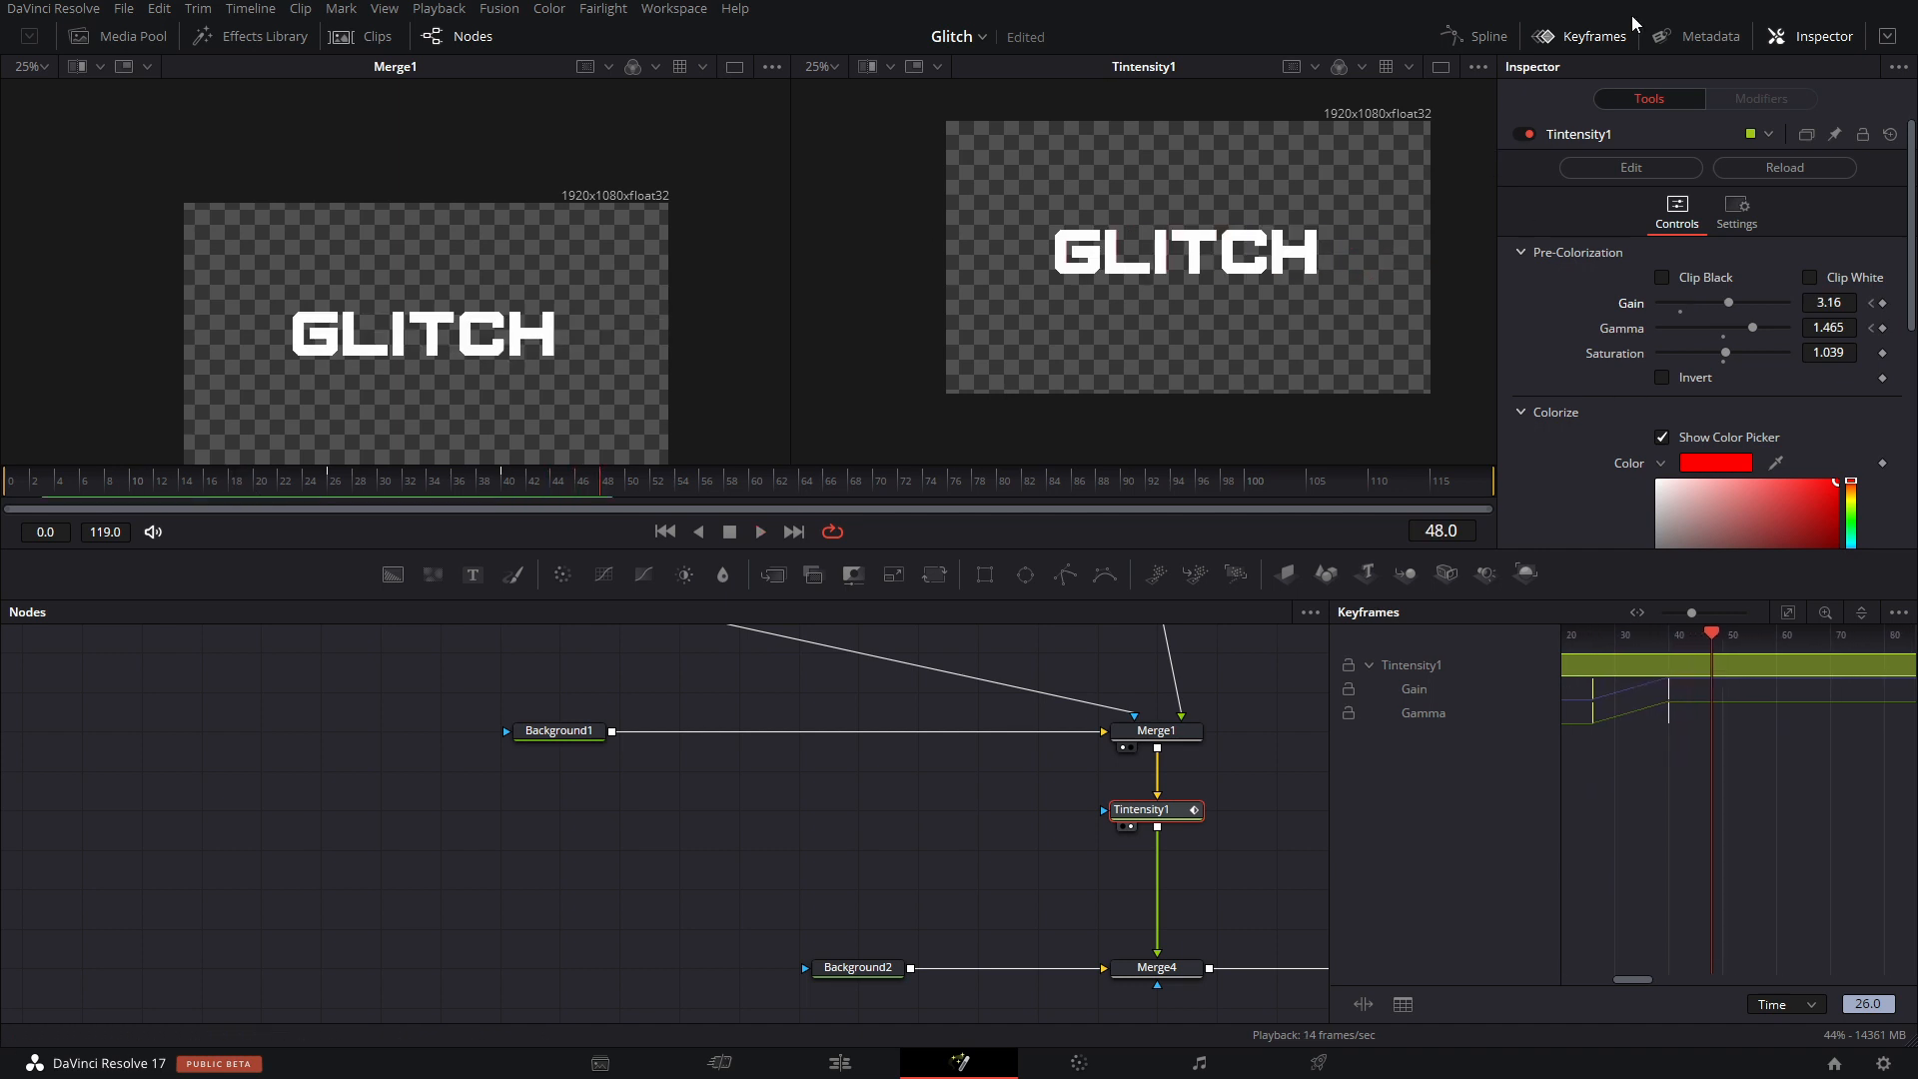
{"action": "left_click", "coordinate": [1589, 36]}
{"action": "key", "text": "ctrl+s"}
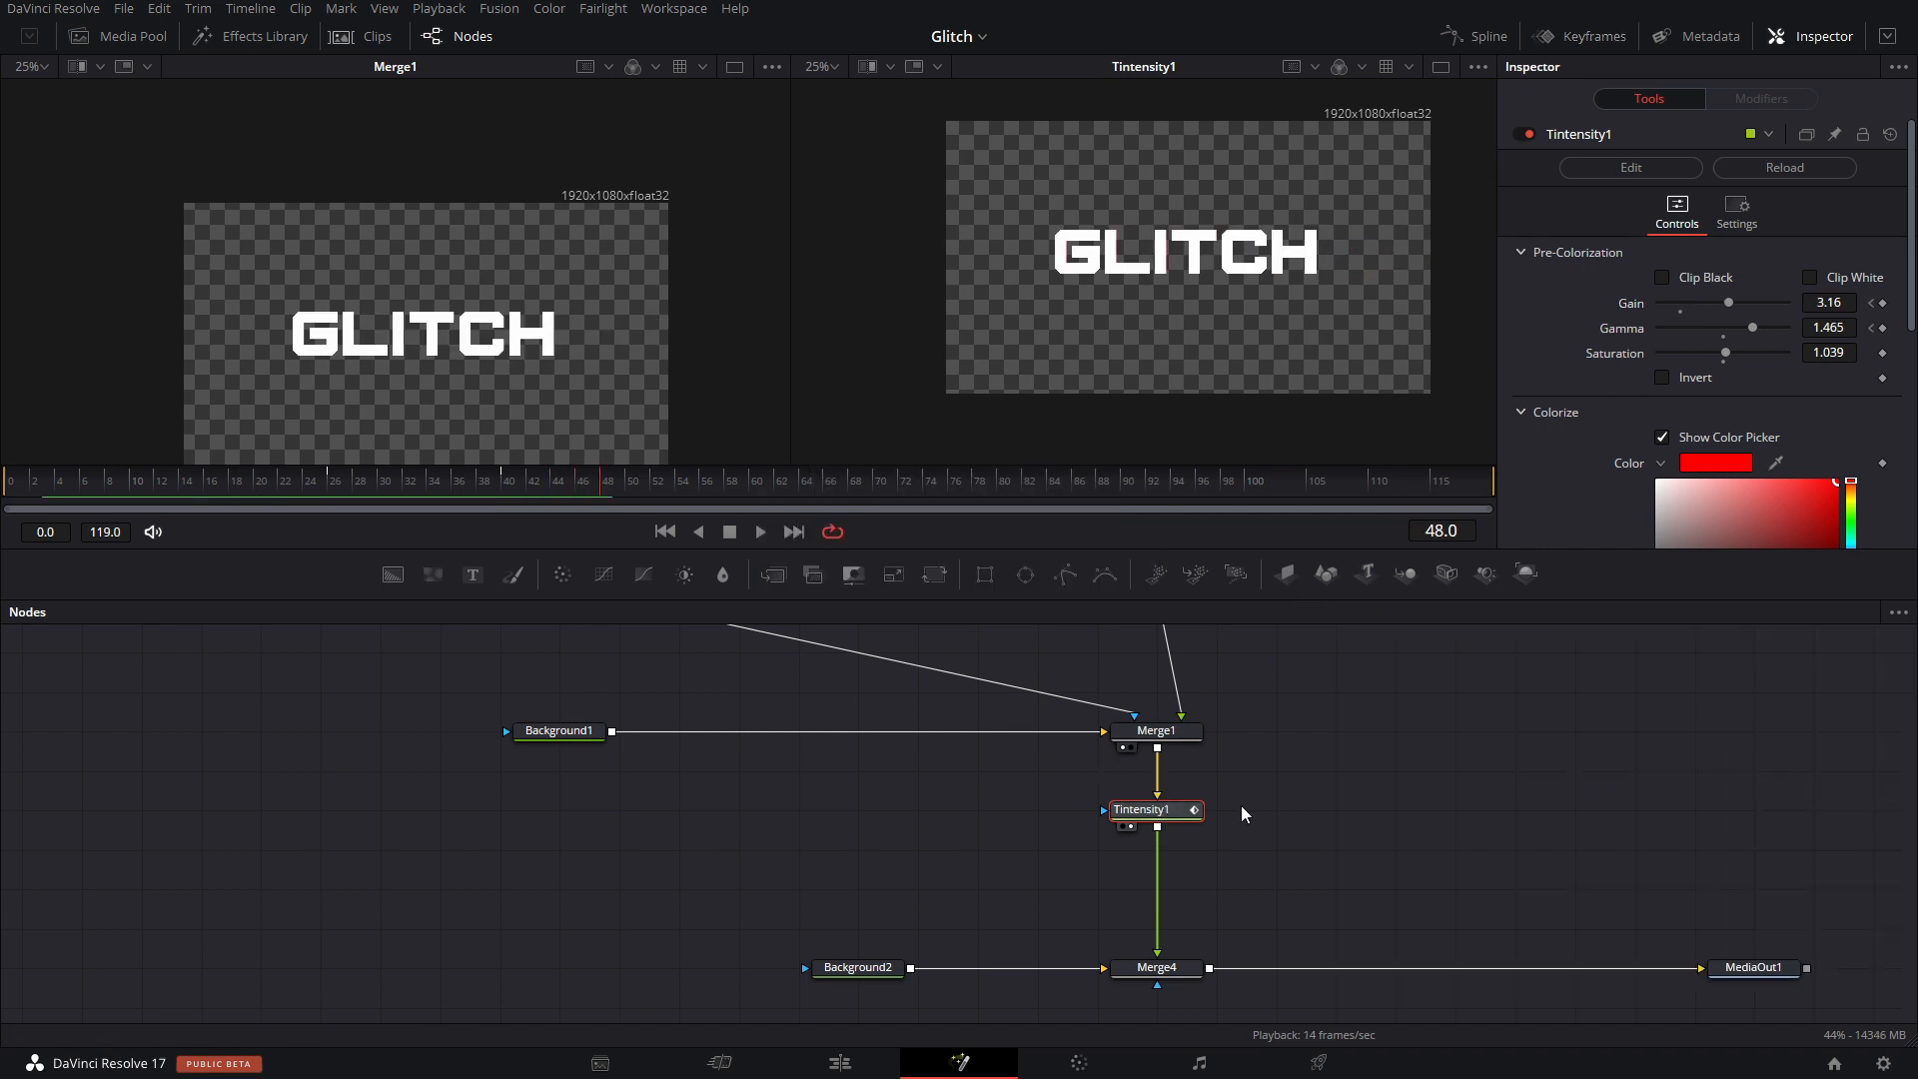
Insert a SoftGlow node after Tintensity1 and show MediaOut1 in the second viewer at a glitched frame.
{"action": "key", "text": "shift+space"}
{"action": "type", "text": "sf"}
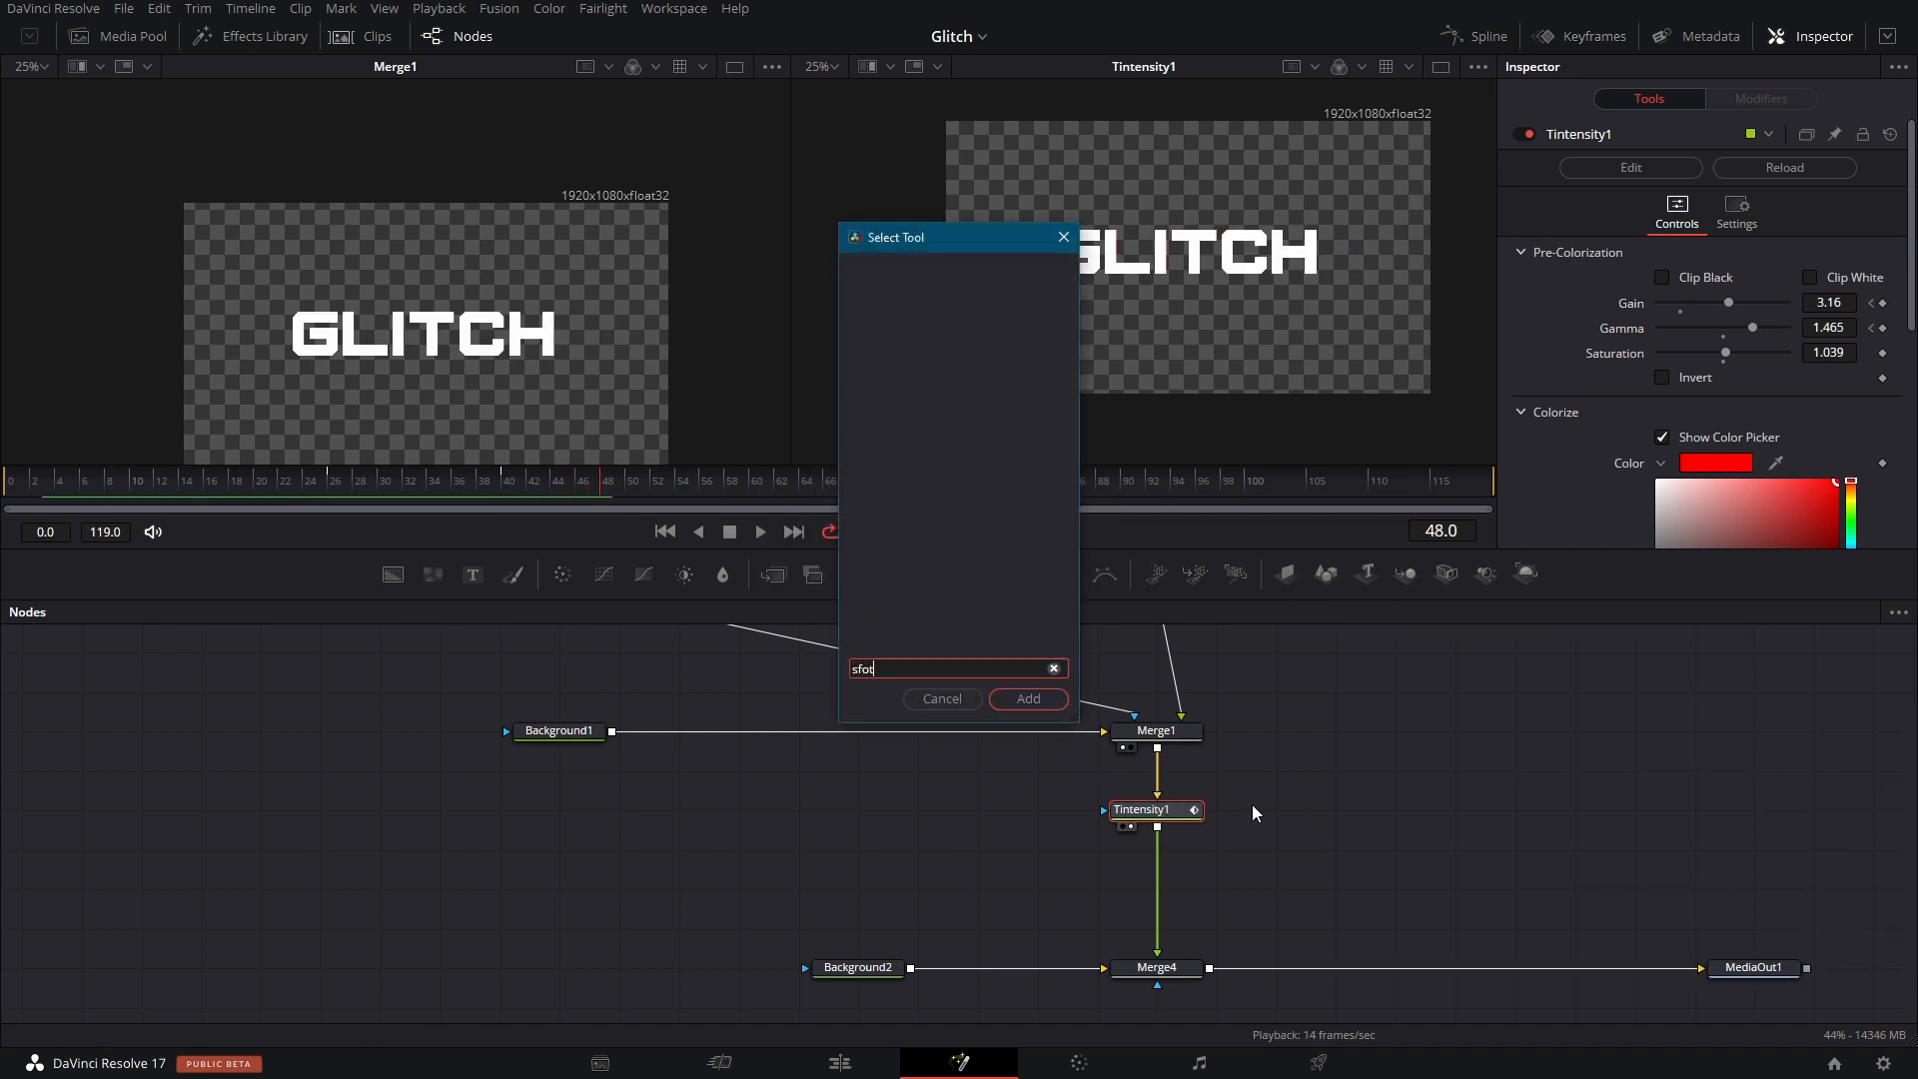
{"action": "key", "text": "BackSpace"}
{"action": "type", "text": "gl"}
{"action": "key", "text": "Return"}
{"action": "left_click_drag", "start_coordinate": [428, 487], "coordinate": [321, 522]}
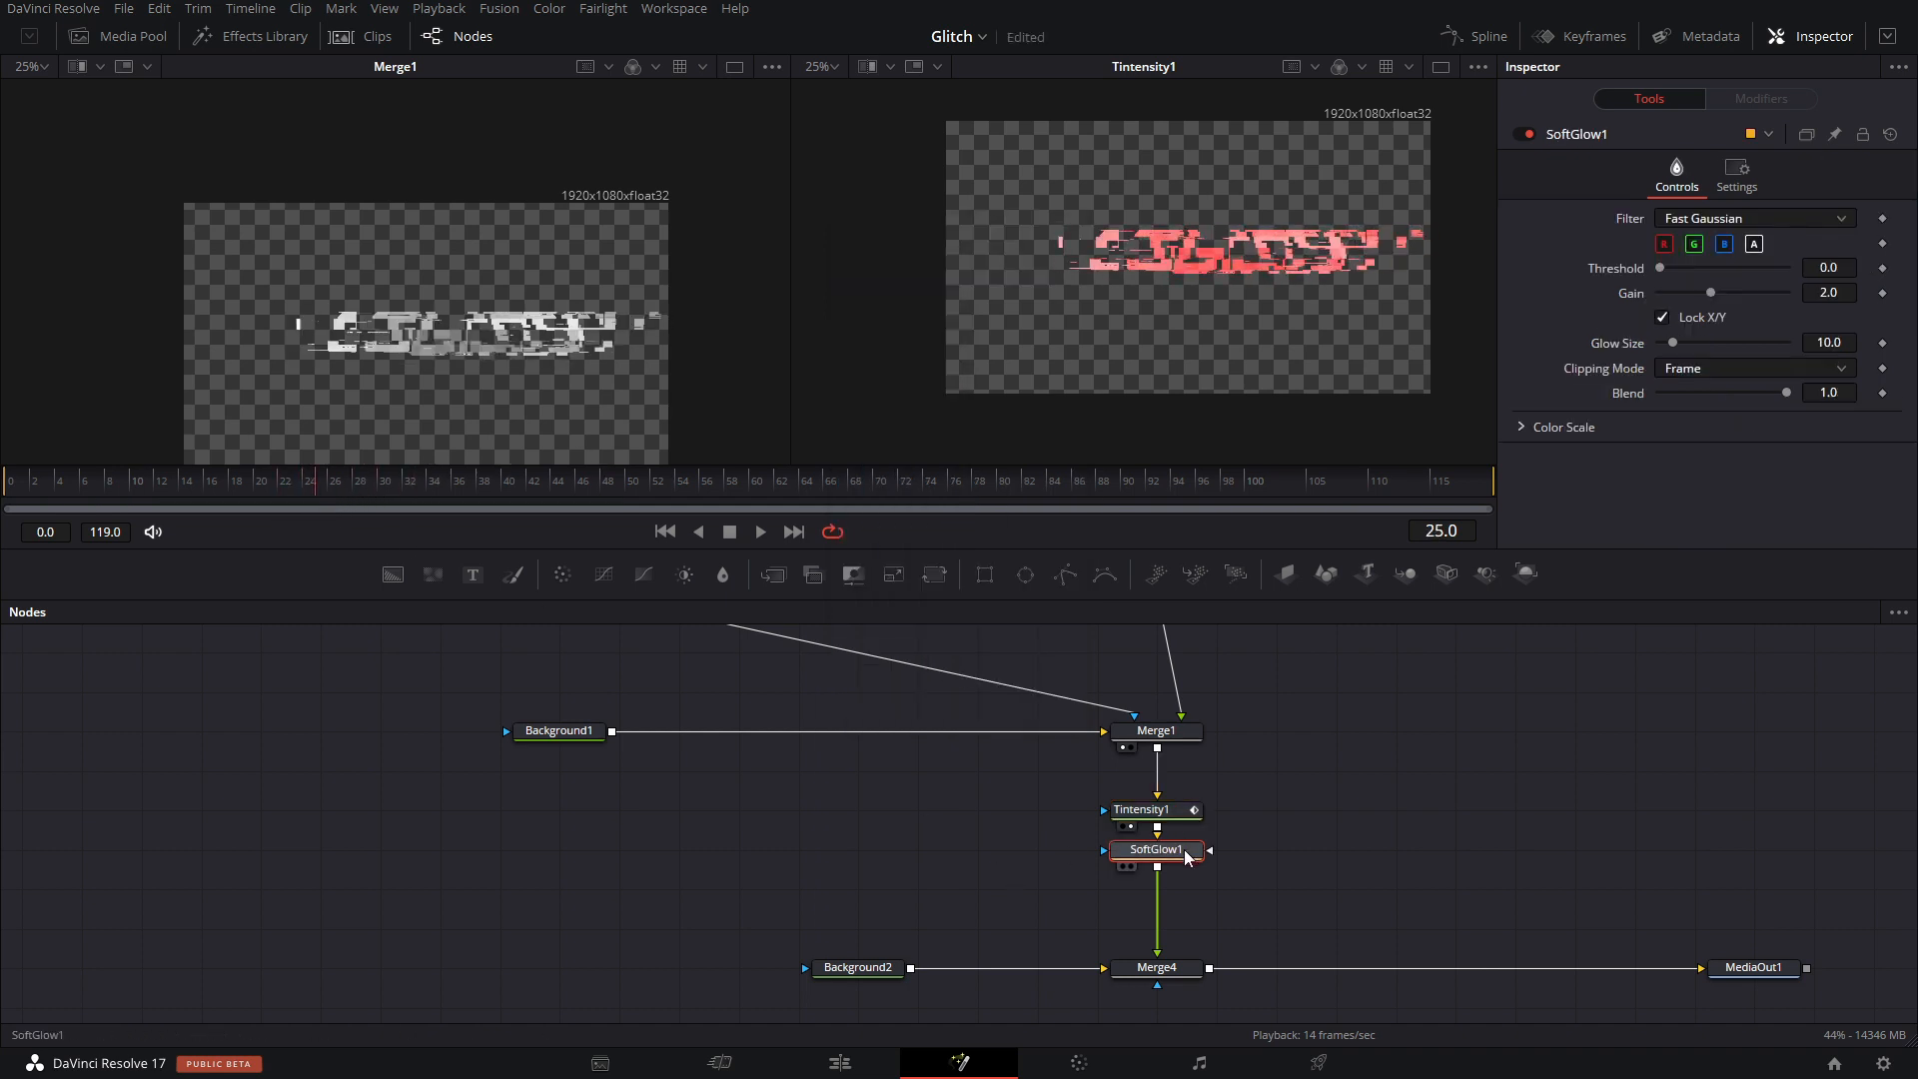
{"action": "key", "text": "2"}
{"action": "left_click", "coordinate": [1753, 967]}
{"action": "key", "text": "2"}
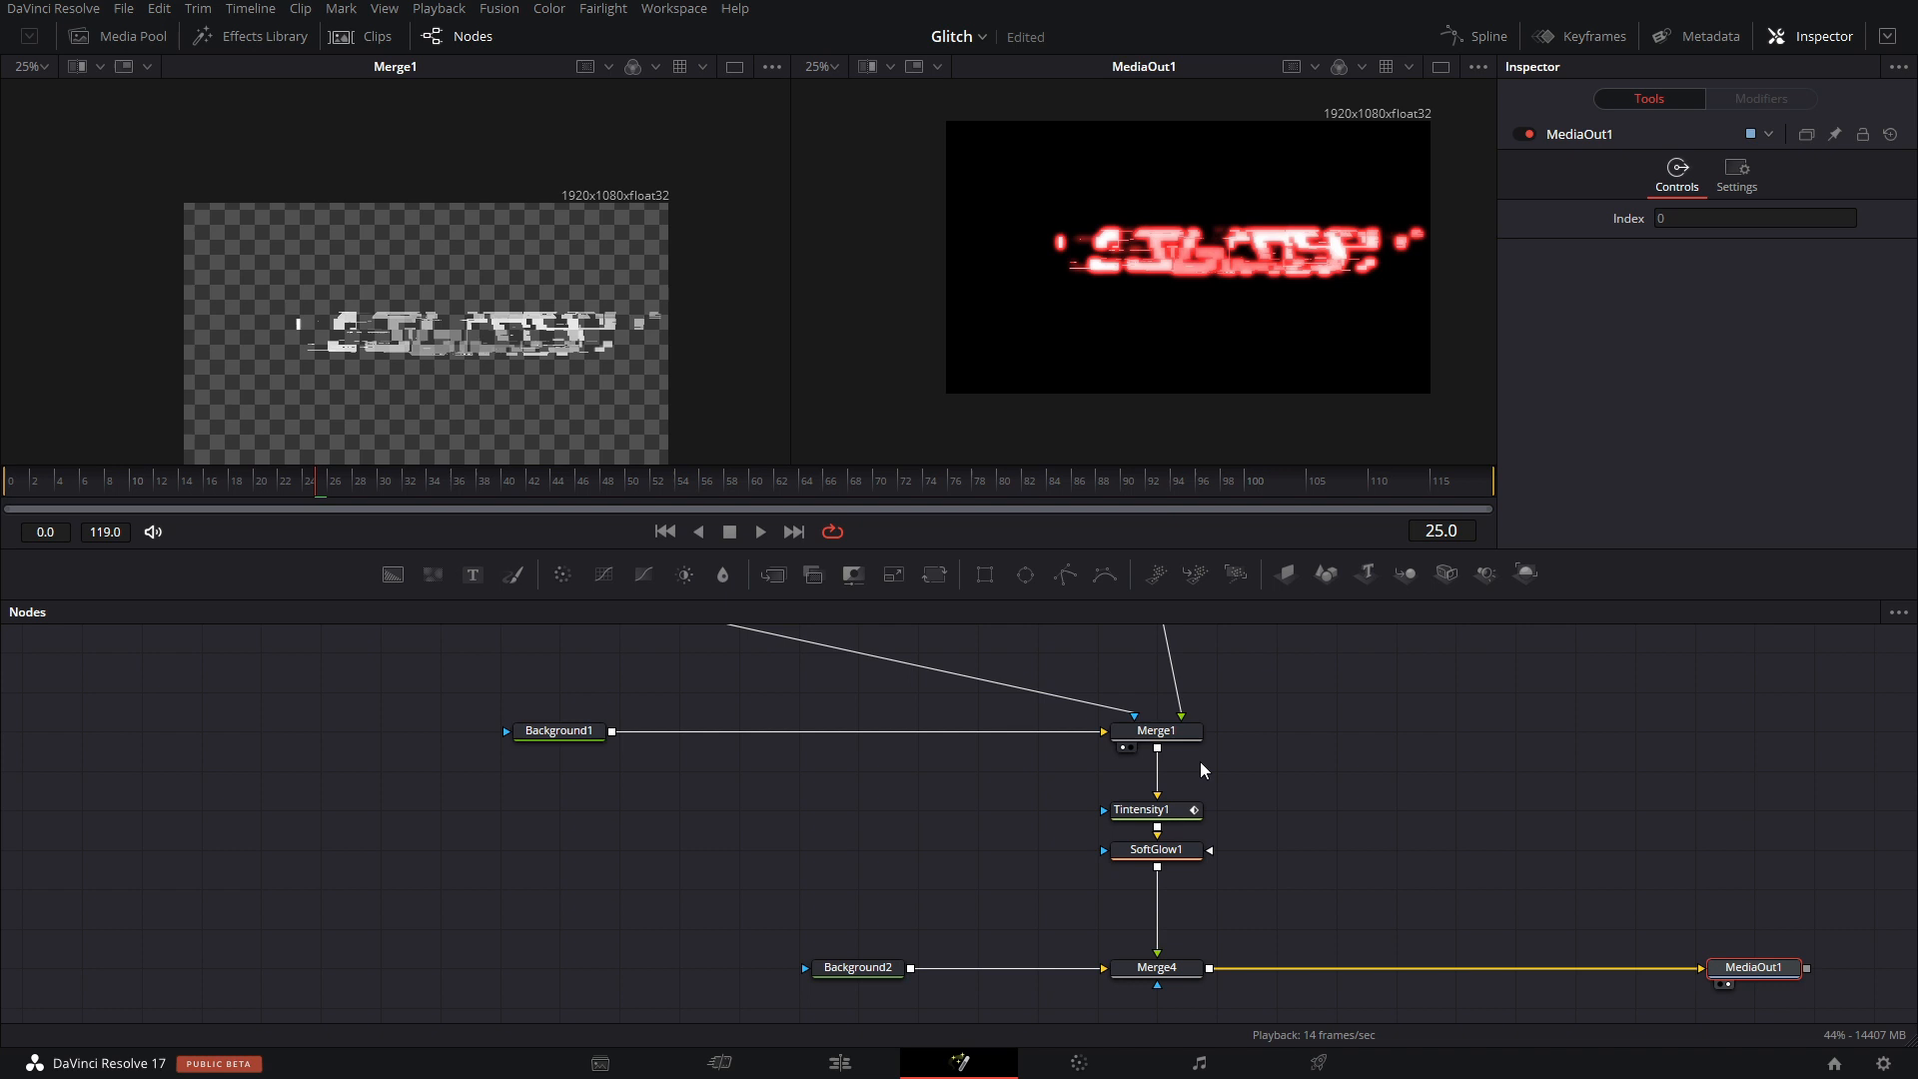
Set SoftGlow's Gain to 0.39 and Glow Size to 53.5, checking the red glow on glitched and clean frames.
{"action": "left_click", "coordinate": [1156, 854]}
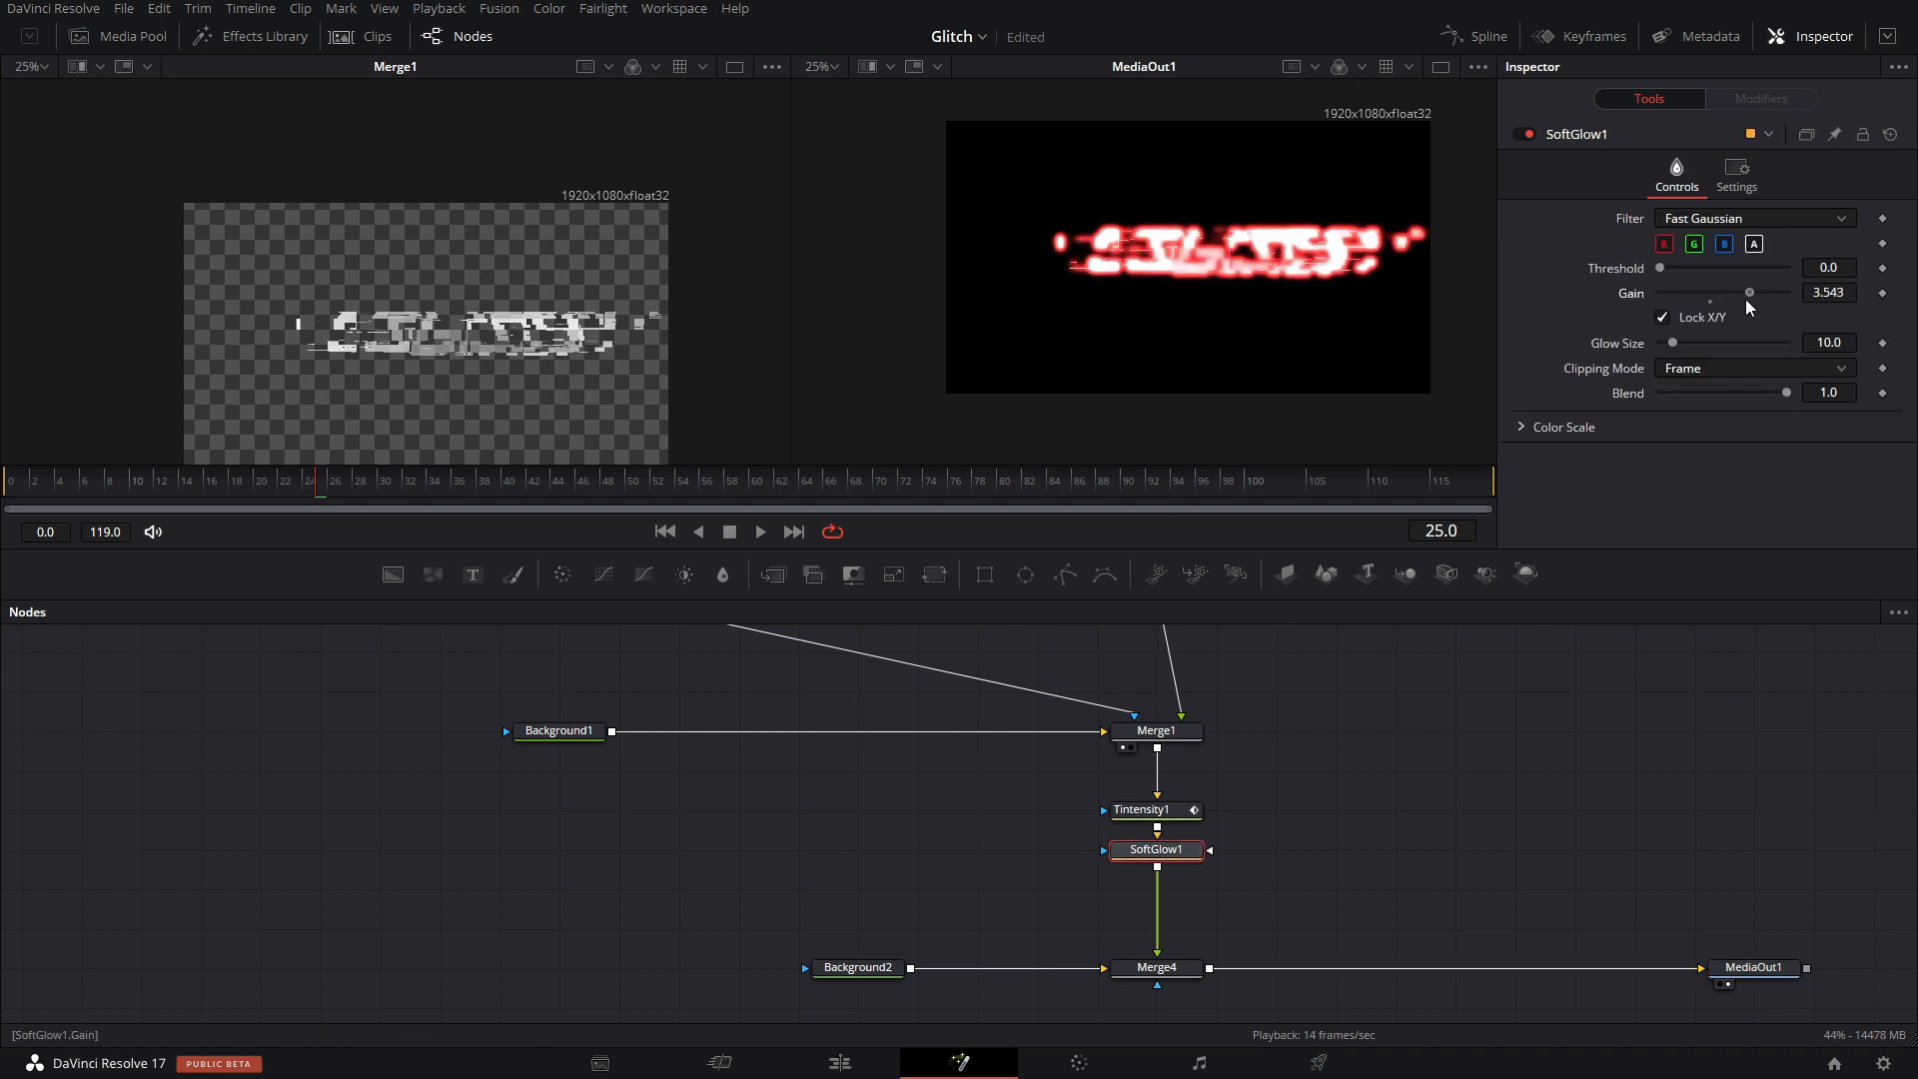
{"action": "left_click_drag", "start_coordinate": [1682, 346], "coordinate": [1666, 294]}
{"action": "left_click_drag", "start_coordinate": [1749, 343], "coordinate": [1716, 345]}
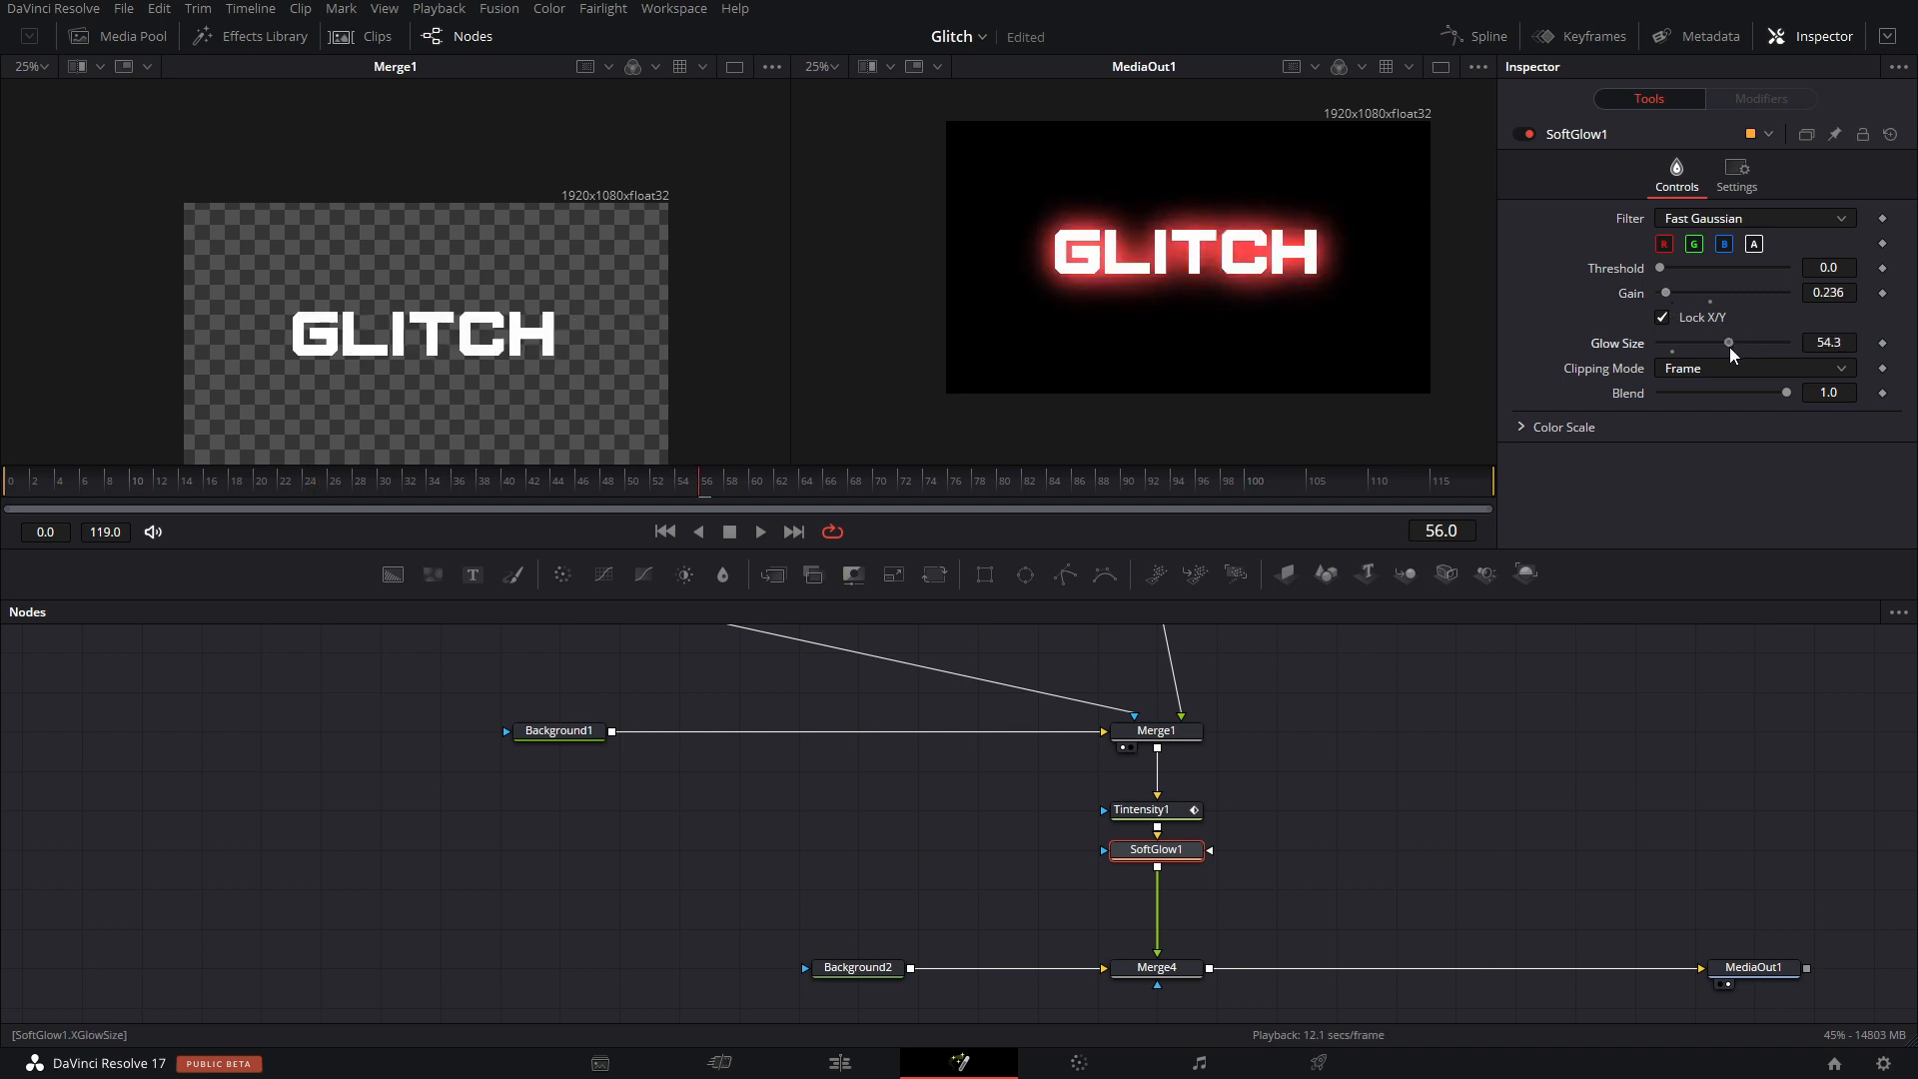
{"action": "left_click", "coordinate": [297, 479]}
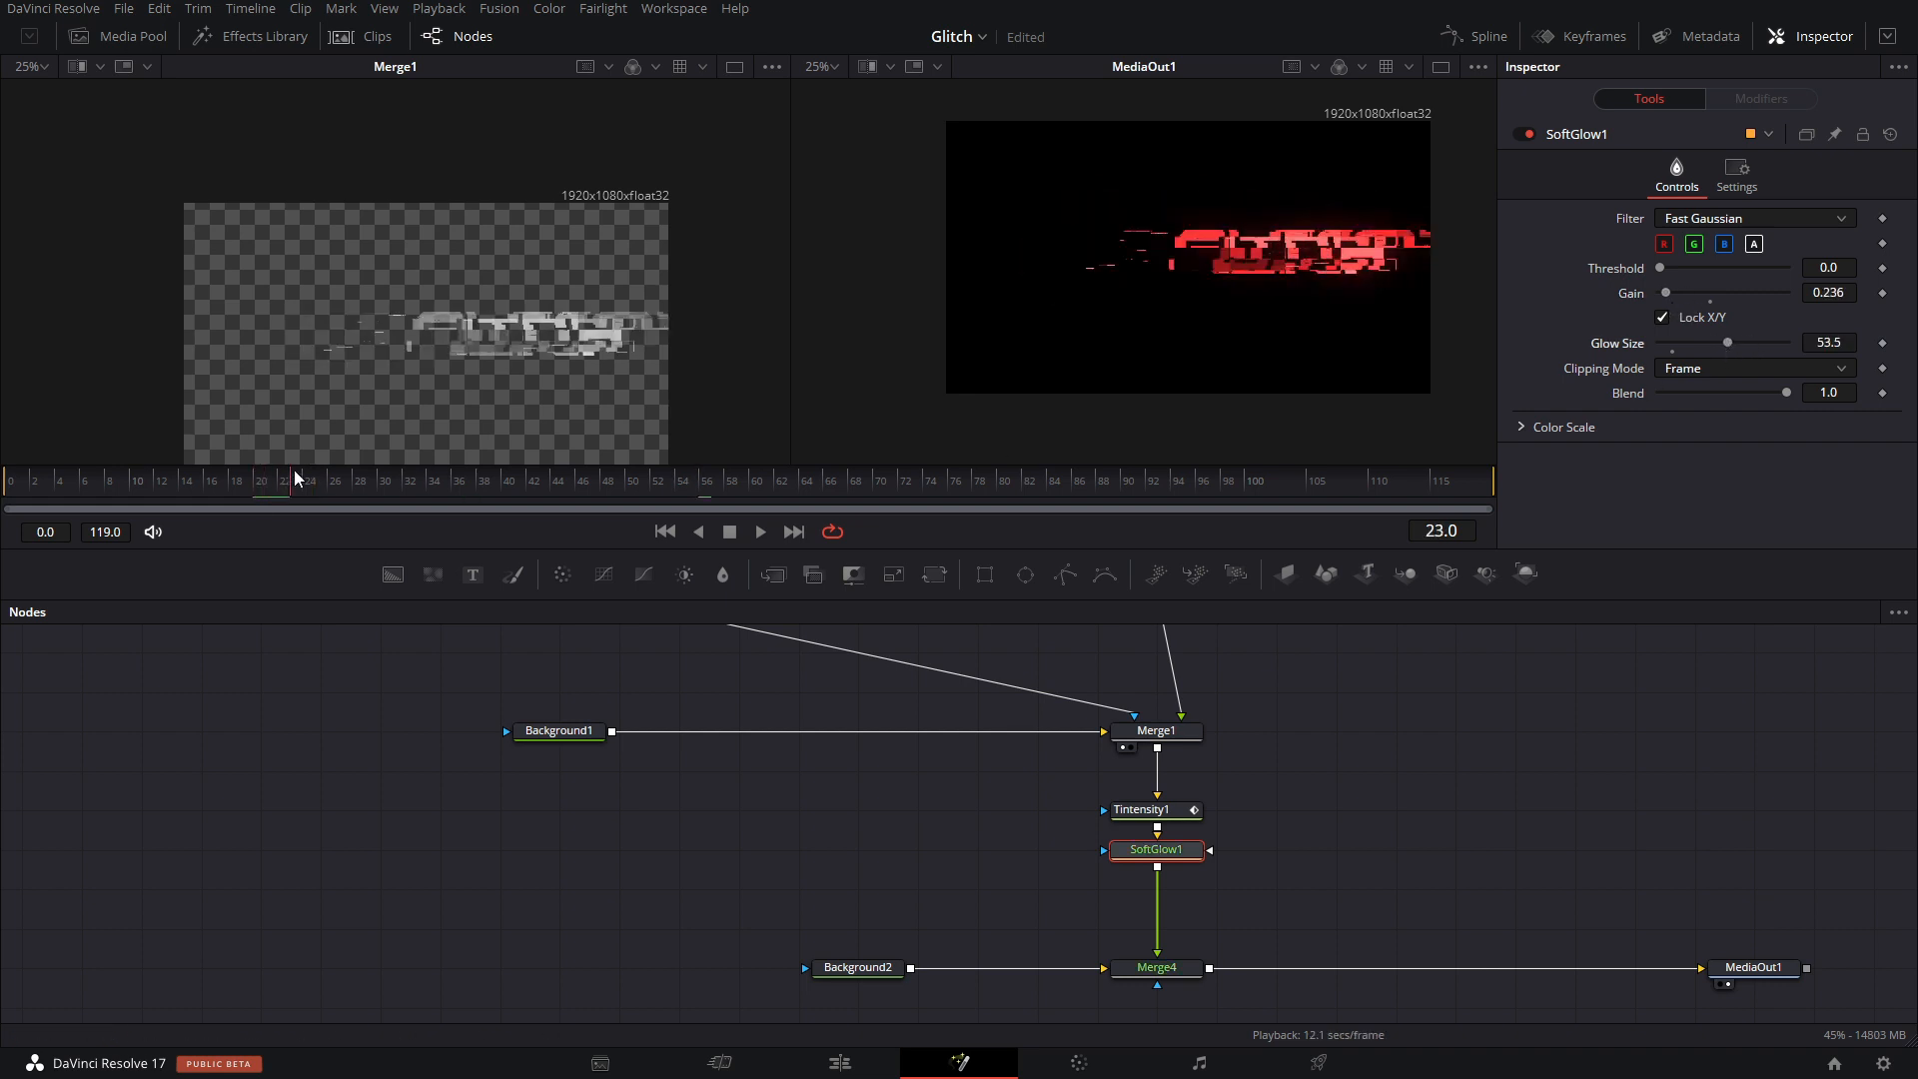
{"action": "left_click_drag", "start_coordinate": [293, 472], "coordinate": [322, 471]}
{"action": "left_click_drag", "start_coordinate": [1828, 293], "coordinate": [1875, 293]}
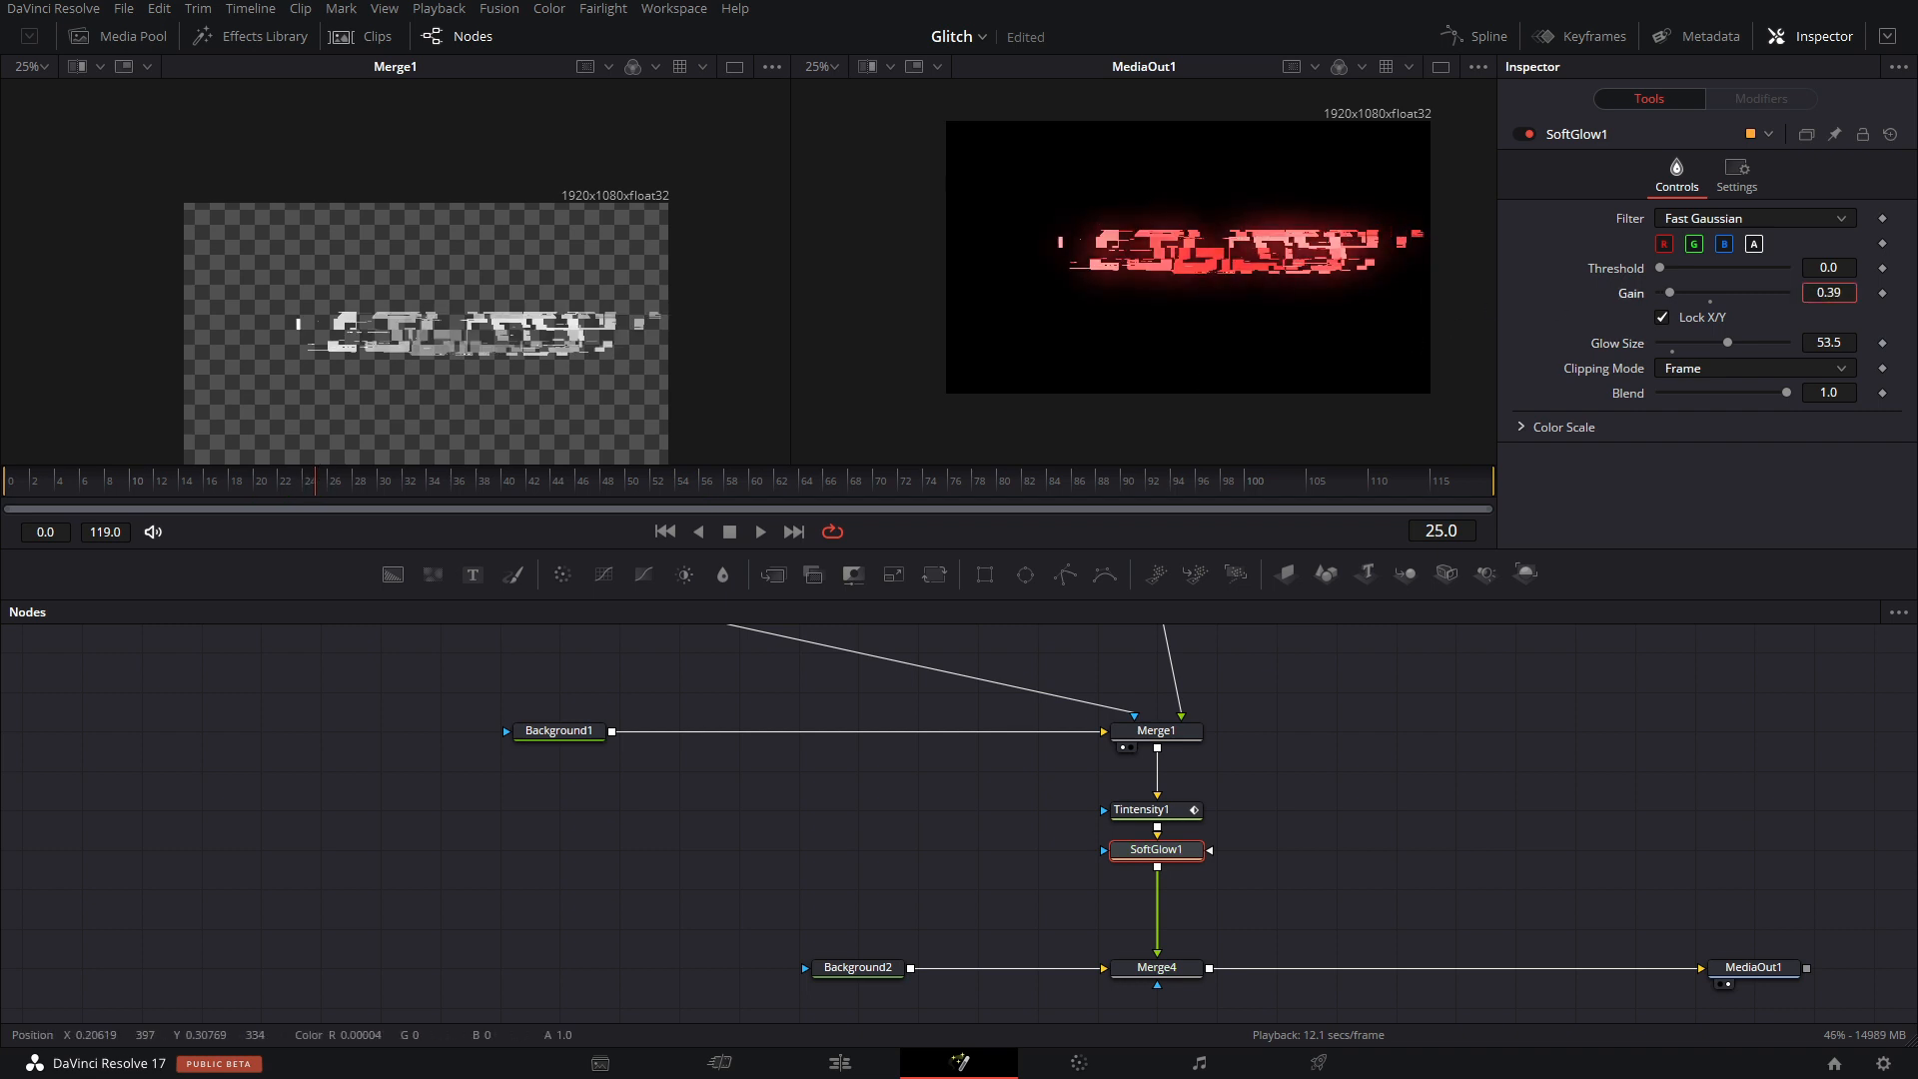
{"action": "left_click_drag", "start_coordinate": [226, 491], "coordinate": [463, 495]}
{"action": "left_click_drag", "start_coordinate": [1167, 176], "coordinate": [1441, 325]}
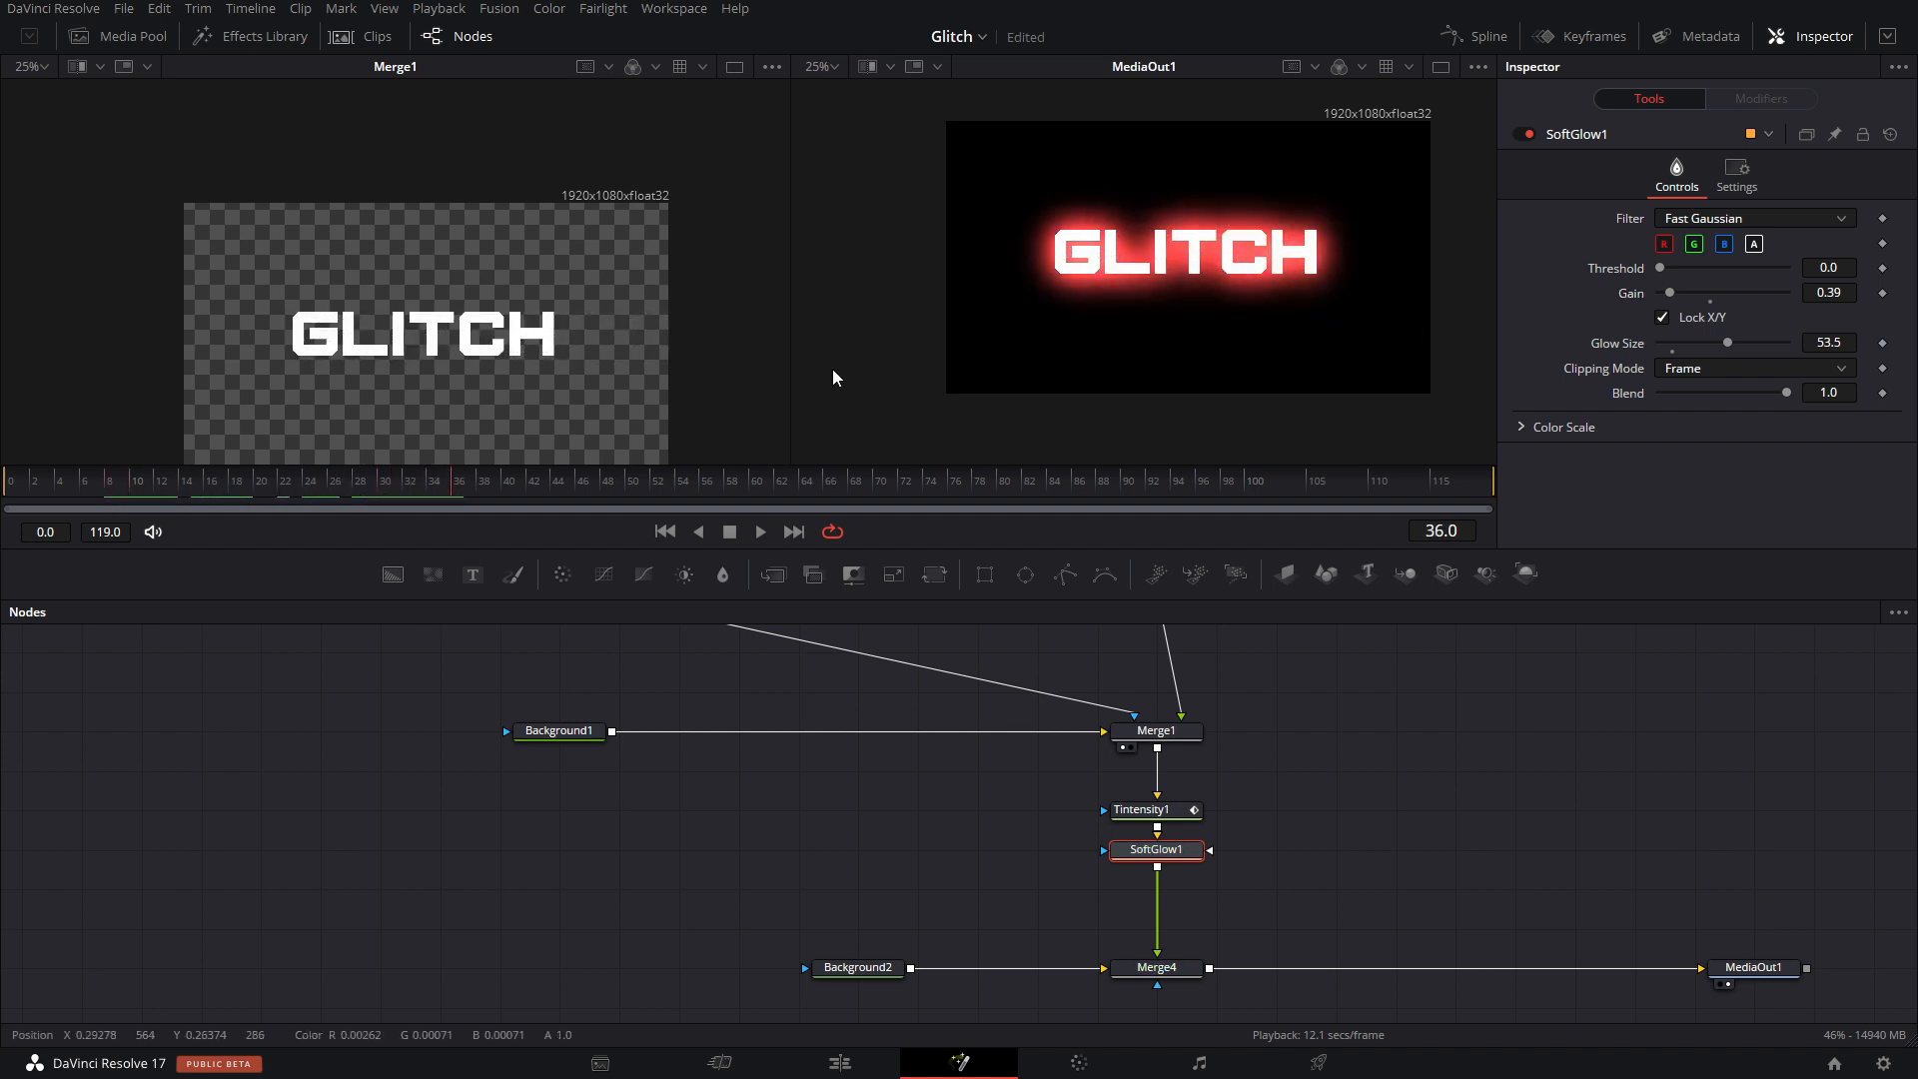
Keyframe SoftGlow's Glow Size at frame 24, animate it down to 0 at frame 40, and scrub through the fade.
{"action": "left_click", "coordinate": [449, 486]}
{"action": "left_click_drag", "start_coordinate": [451, 489], "coordinate": [307, 489]}
{"action": "left_click", "coordinate": [1884, 344]}
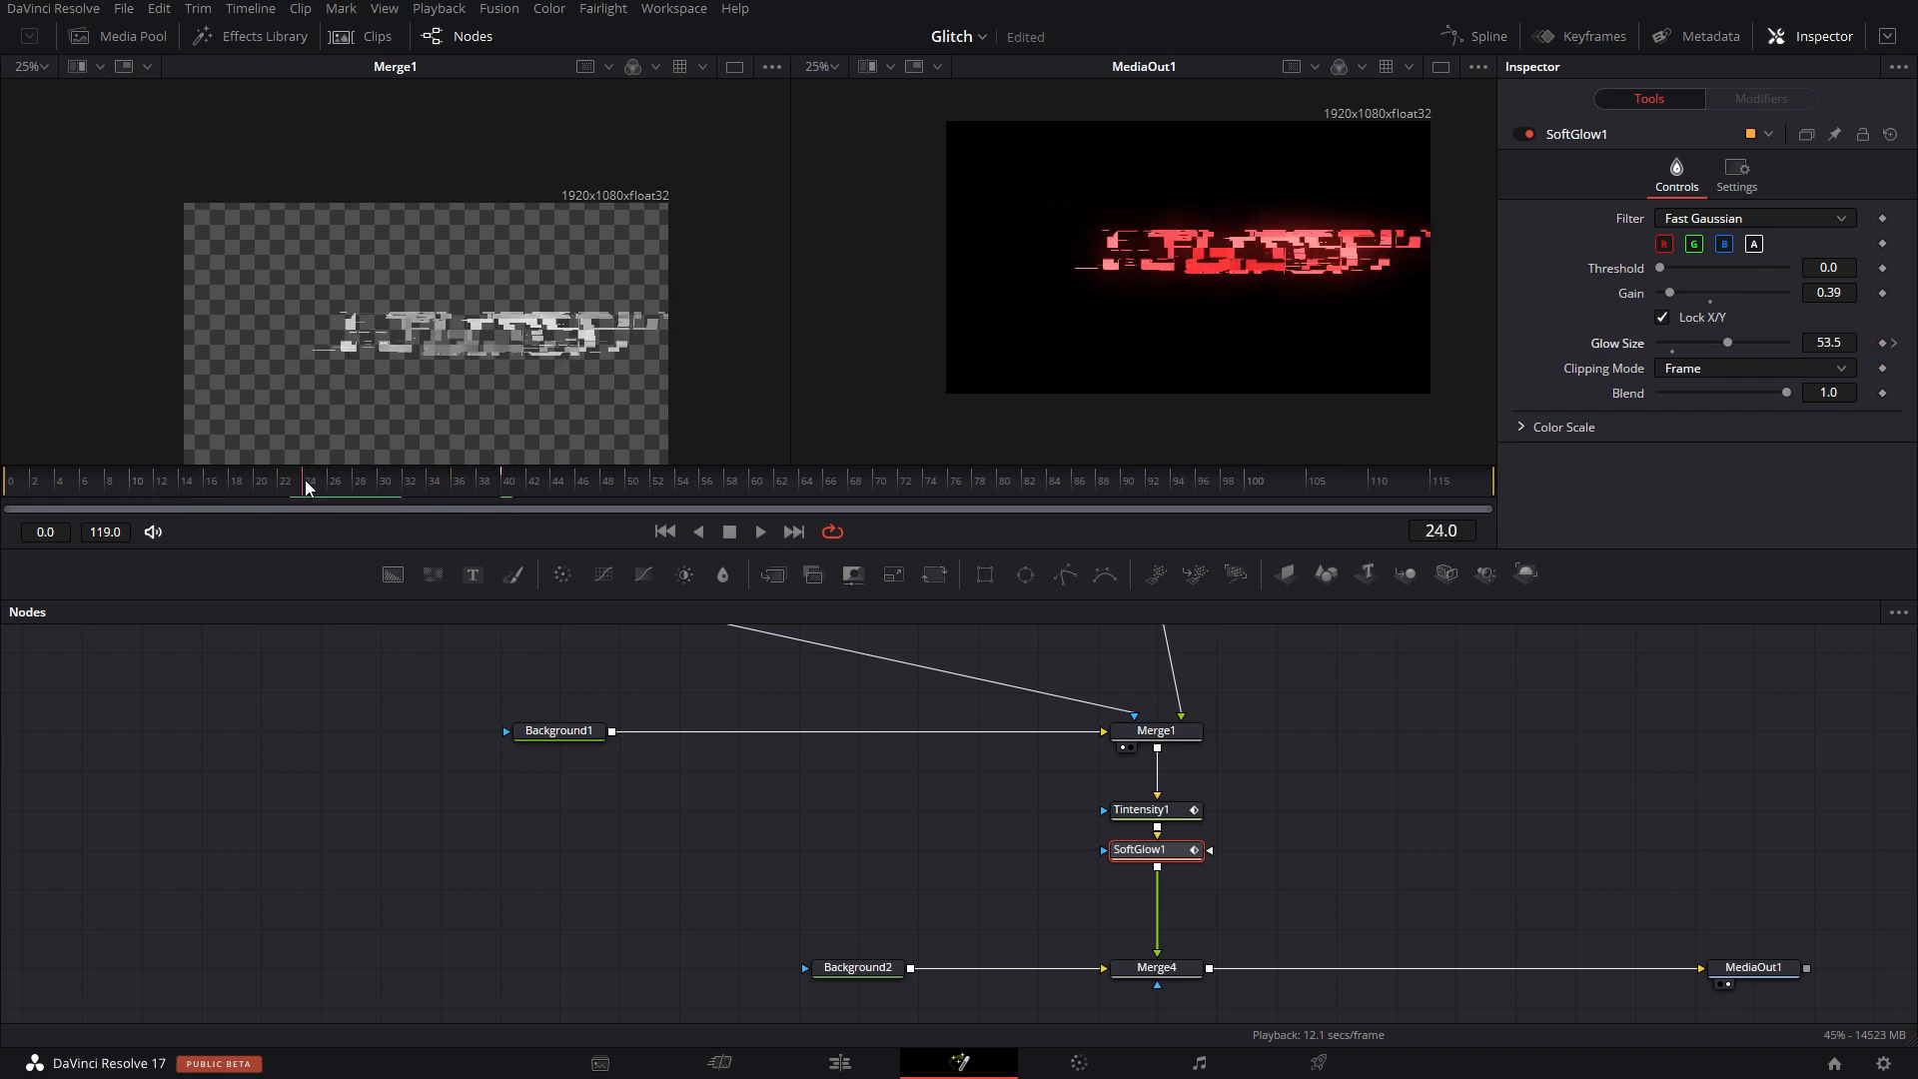
{"action": "left_click", "coordinate": [1894, 343]}
{"action": "left_click_drag", "start_coordinate": [1727, 344], "coordinate": [1653, 362]}
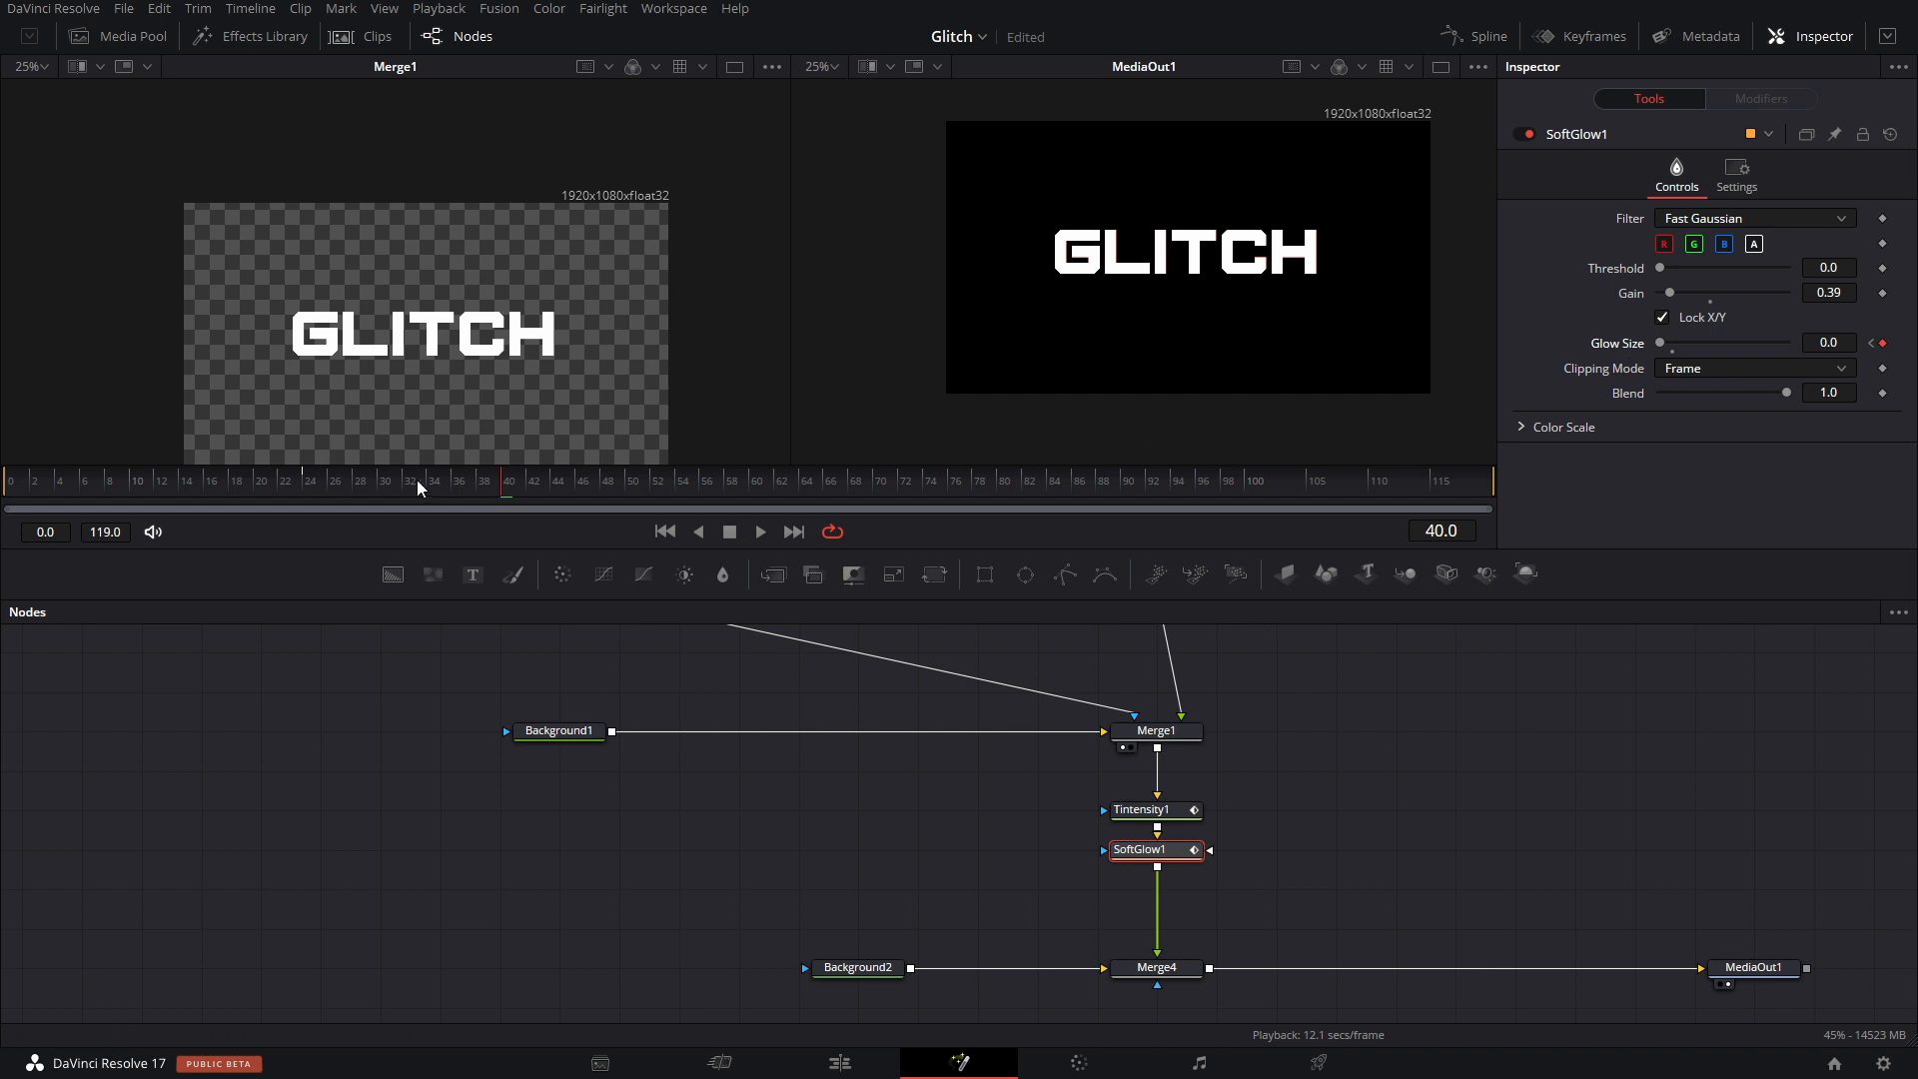
{"action": "mouse_move", "coordinate": [417, 487]}
{"action": "left_mouse_down"}
{"action": "mouse_move", "coordinate": [311, 494]}
{"action": "mouse_move", "coordinate": [431, 486]}
{"action": "mouse_move", "coordinate": [390, 487]}
{"action": "left_mouse_up"}
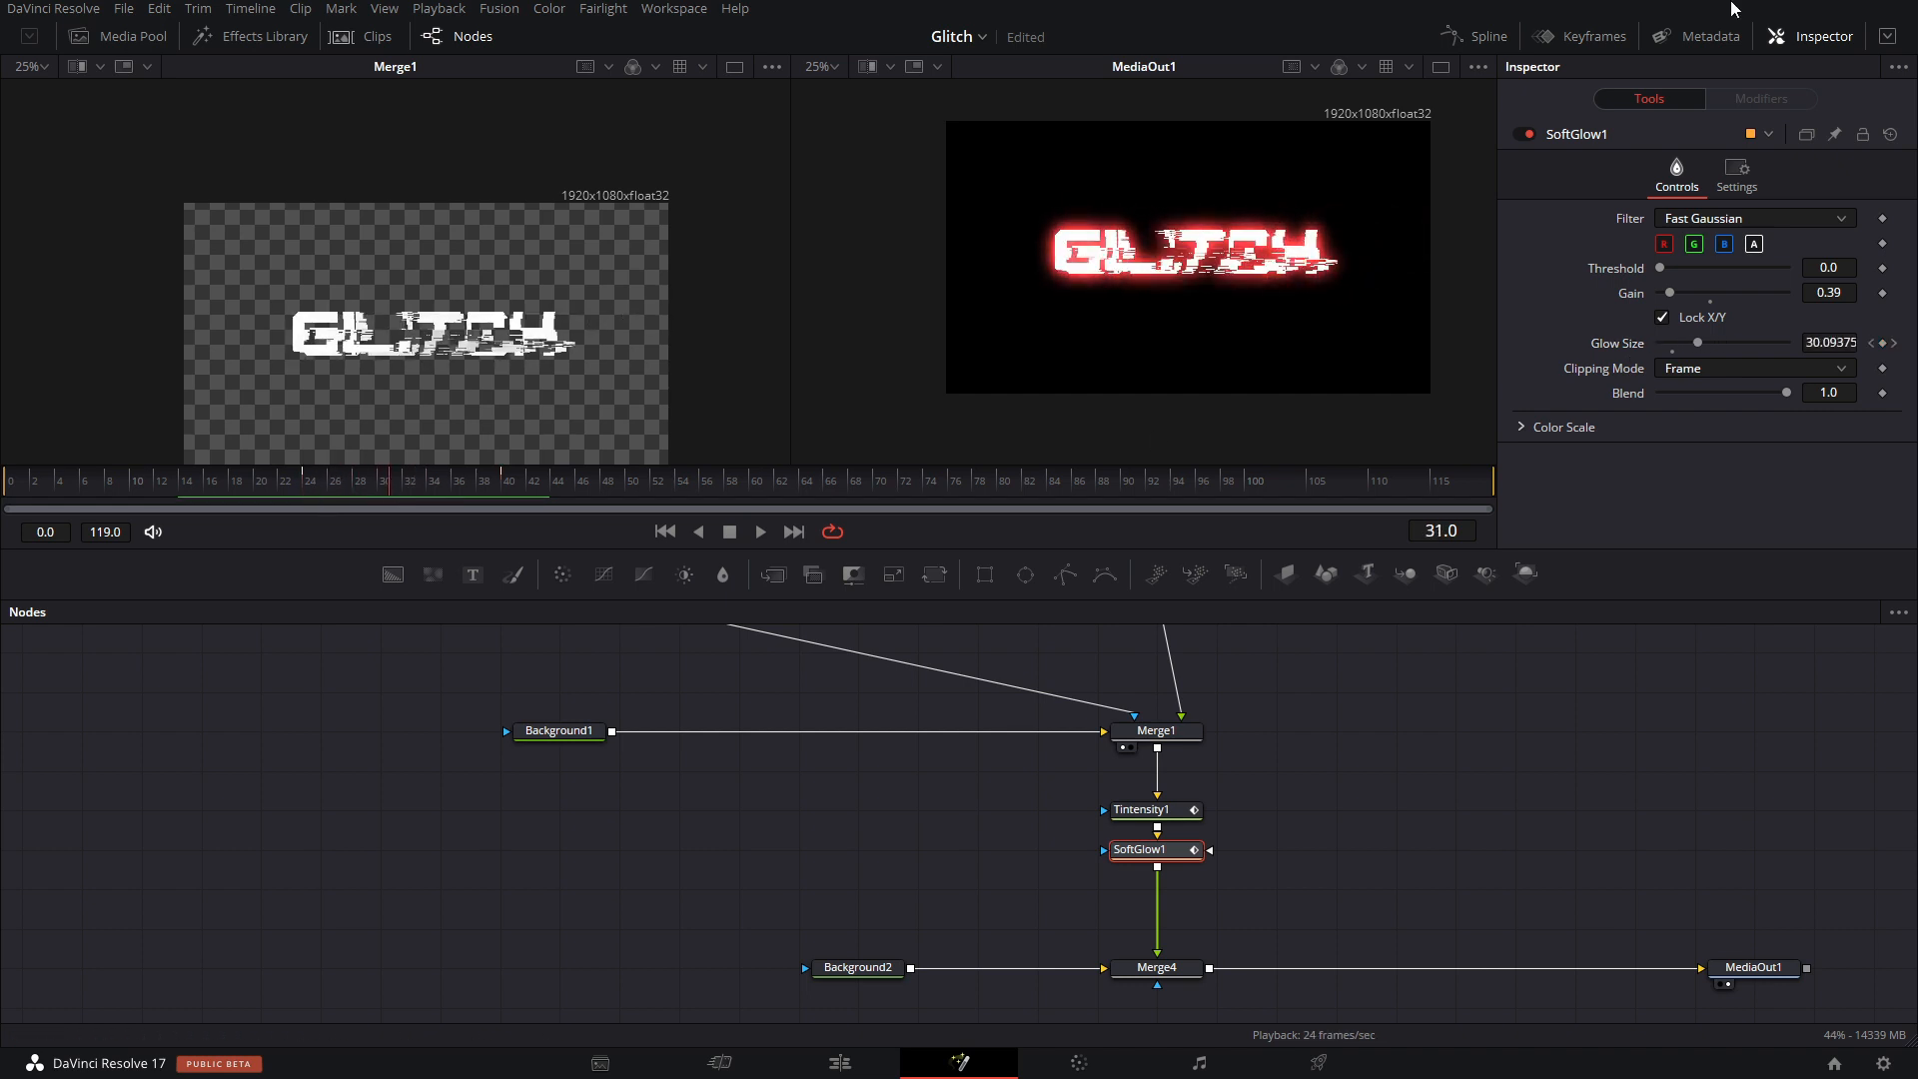
Retime SoftGlow's two GlowSize keyframes to frames 16 and 31, and play back the glow fading out.
{"action": "left_click", "coordinate": [1582, 36]}
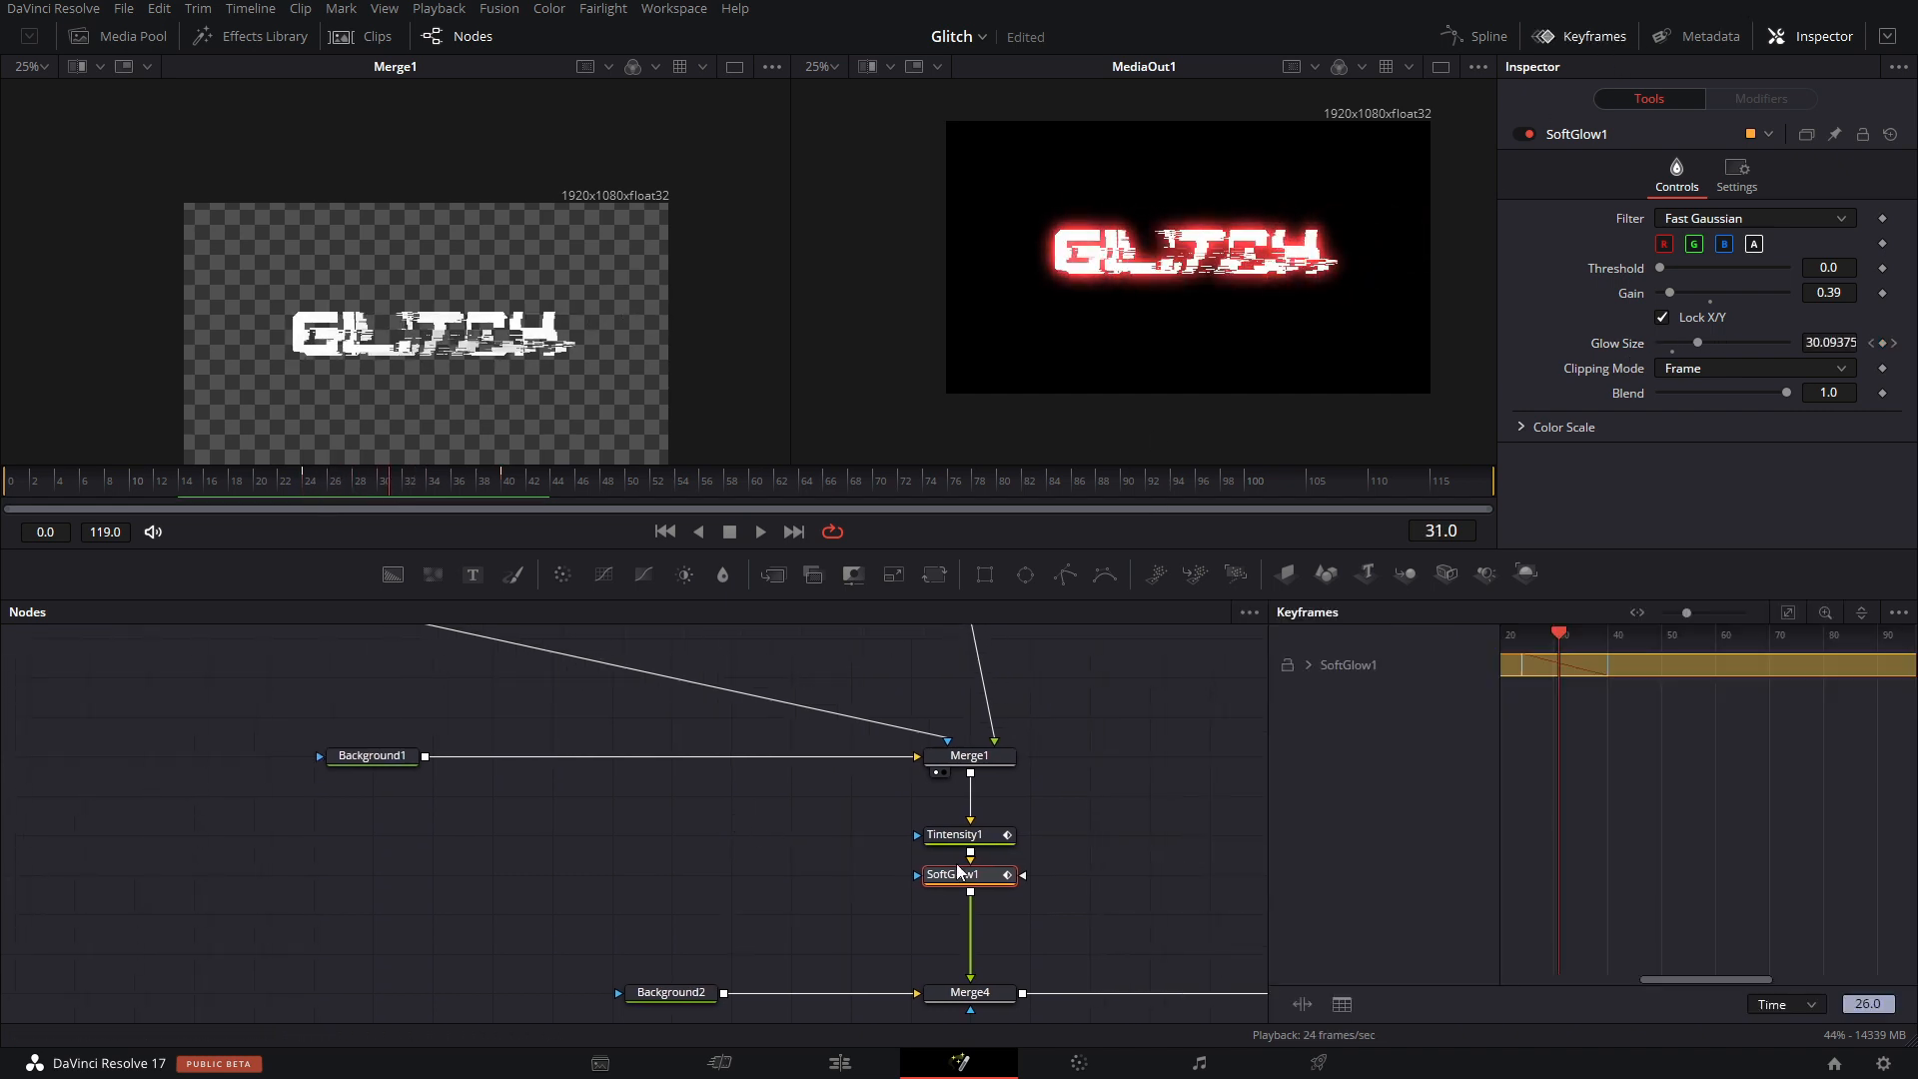
{"action": "left_click", "coordinate": [1309, 664]}
{"action": "left_click_drag", "start_coordinate": [1658, 689], "coordinate": [1616, 700]}
{"action": "left_click_drag", "start_coordinate": [332, 478], "coordinate": [194, 483]}
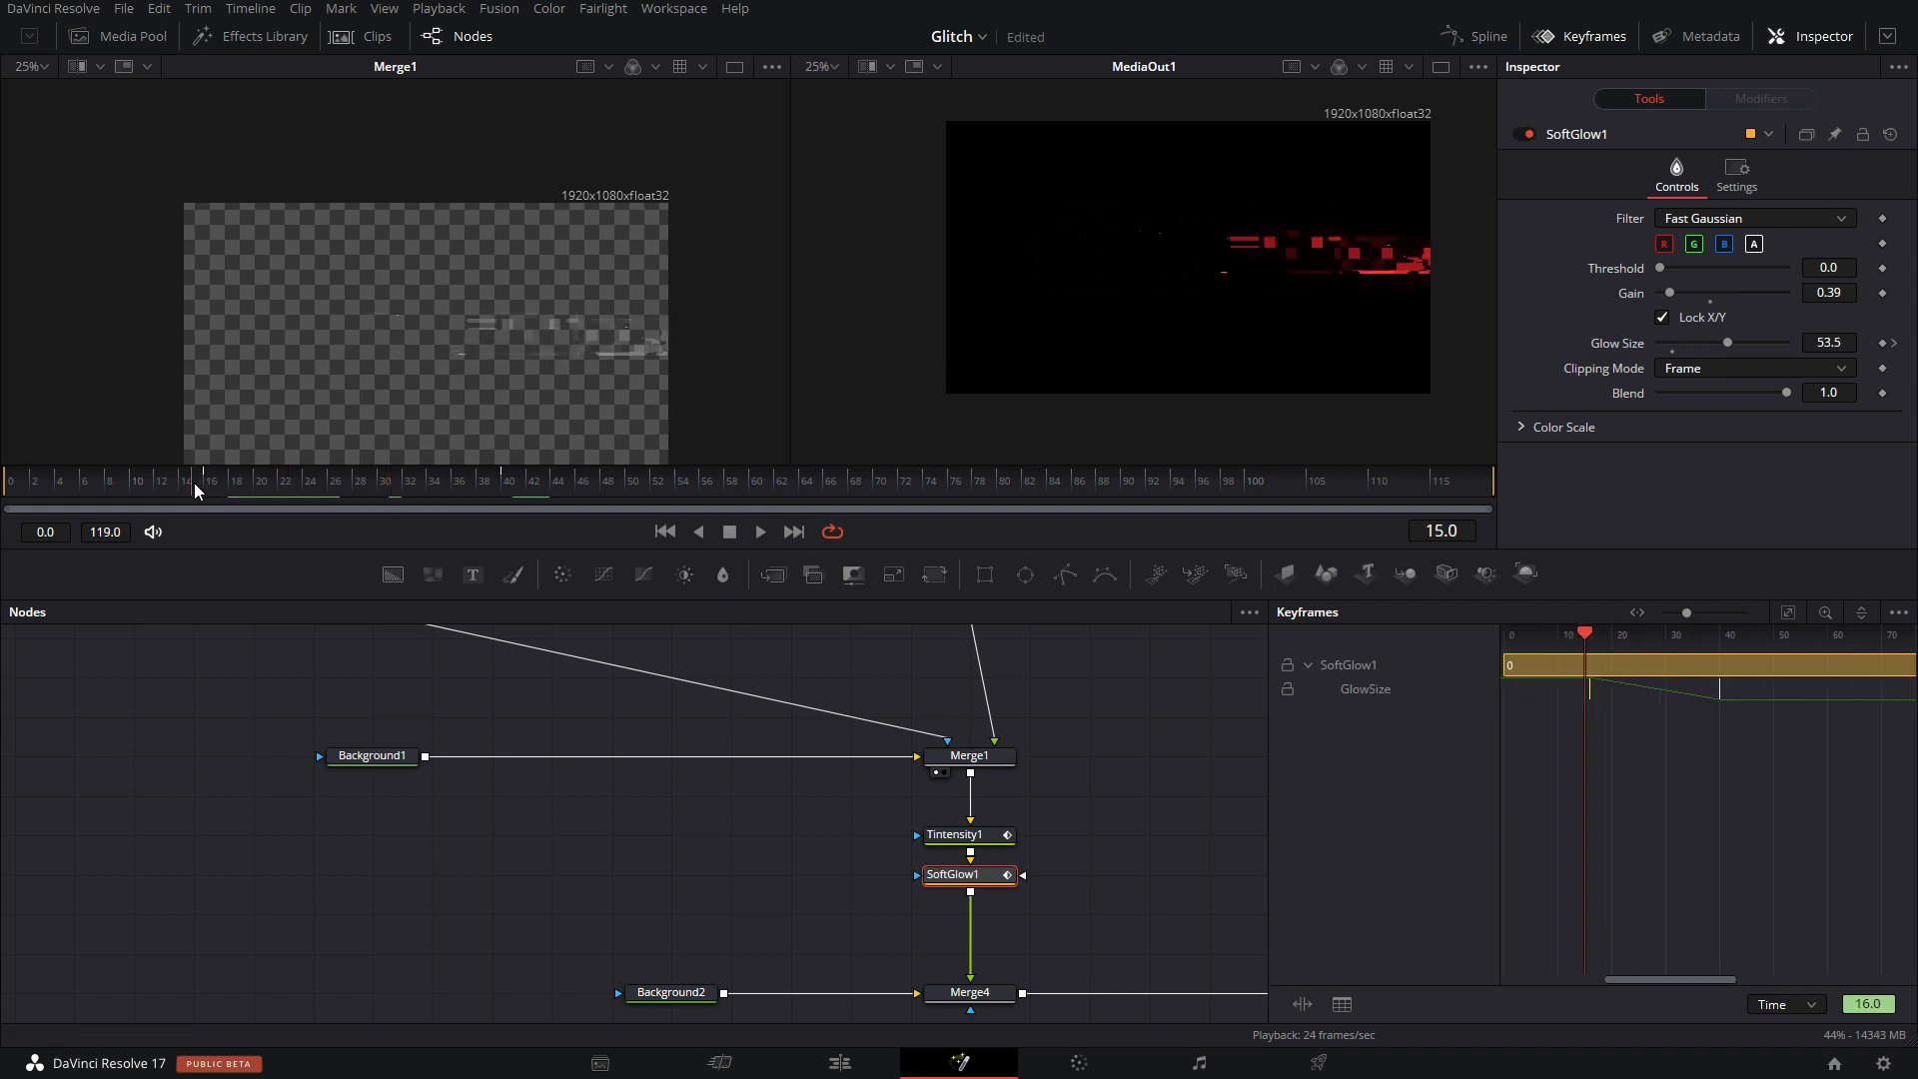
{"action": "left_click_drag", "start_coordinate": [1788, 723], "coordinate": [1690, 693]}
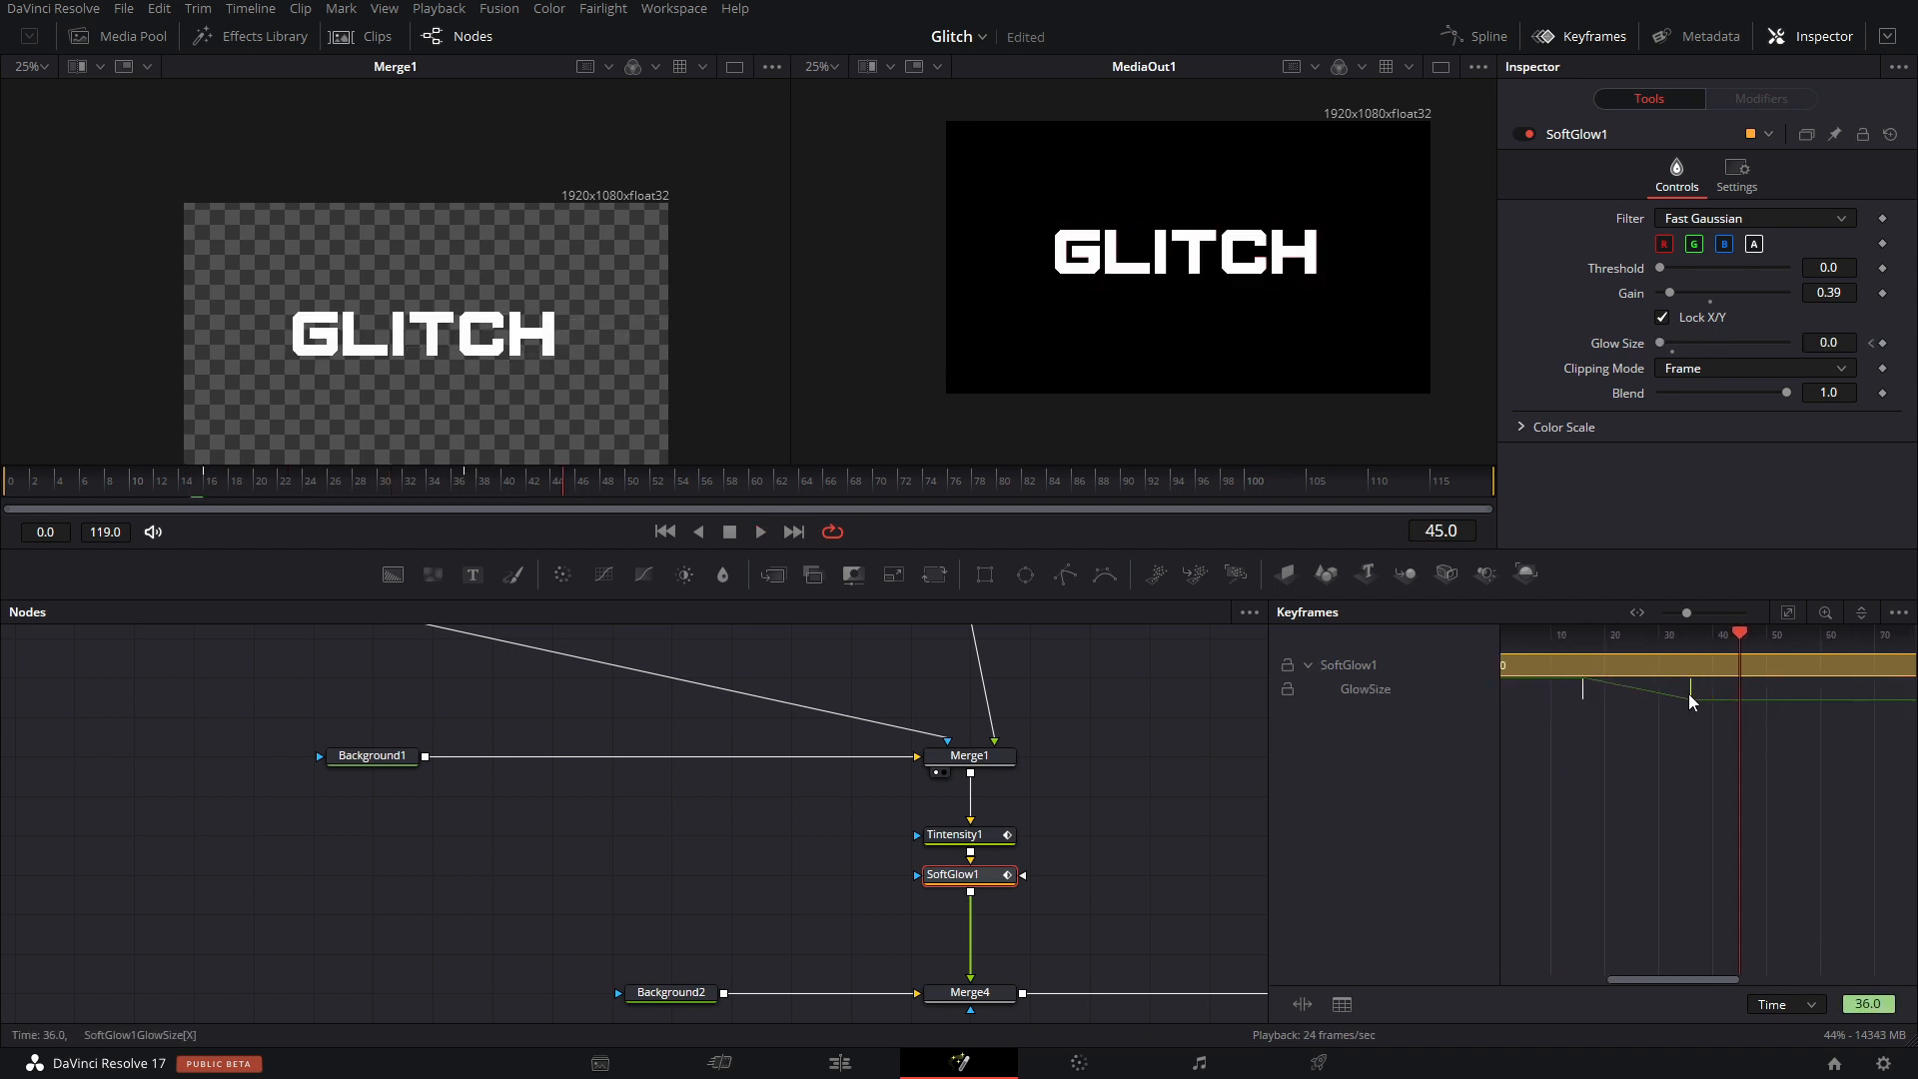
{"action": "left_click_drag", "start_coordinate": [330, 478], "coordinate": [79, 496]}
{"action": "key", "text": "space"}
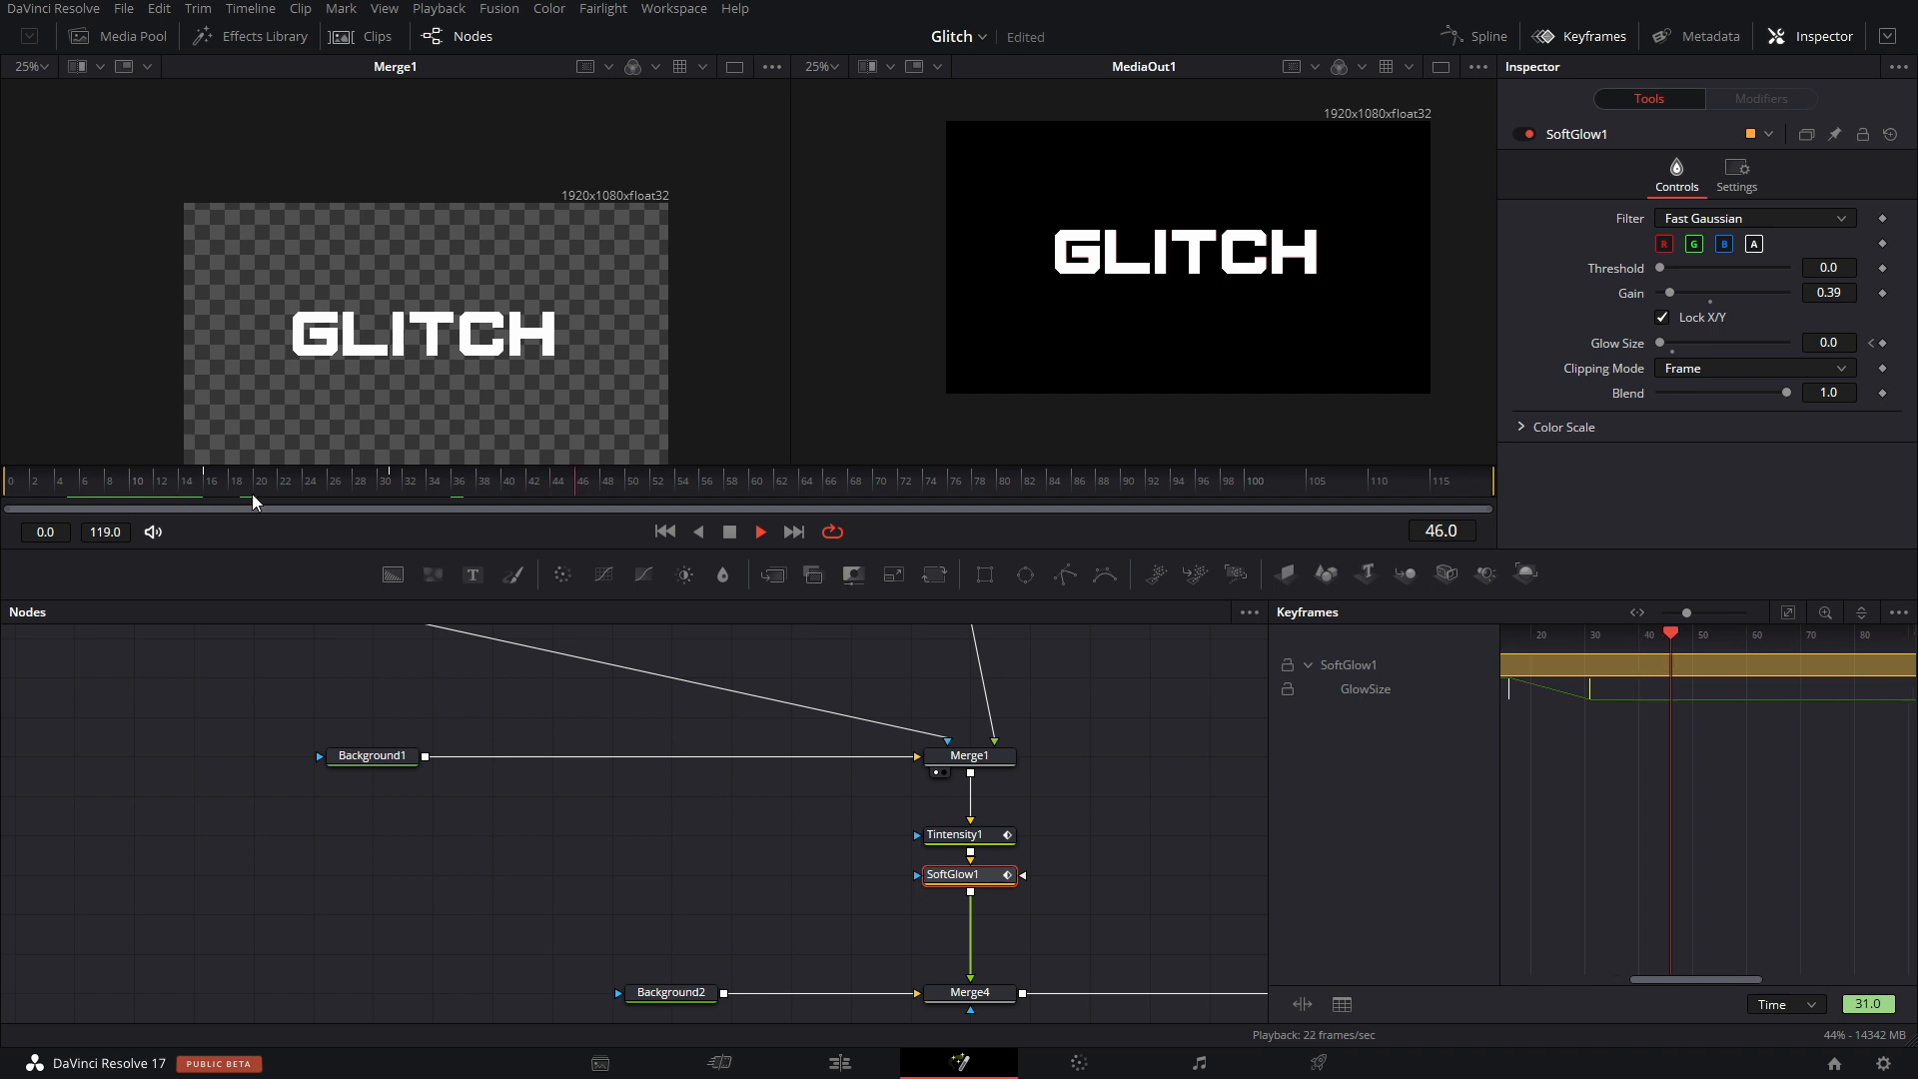
{"action": "left_click", "coordinate": [40, 490]}
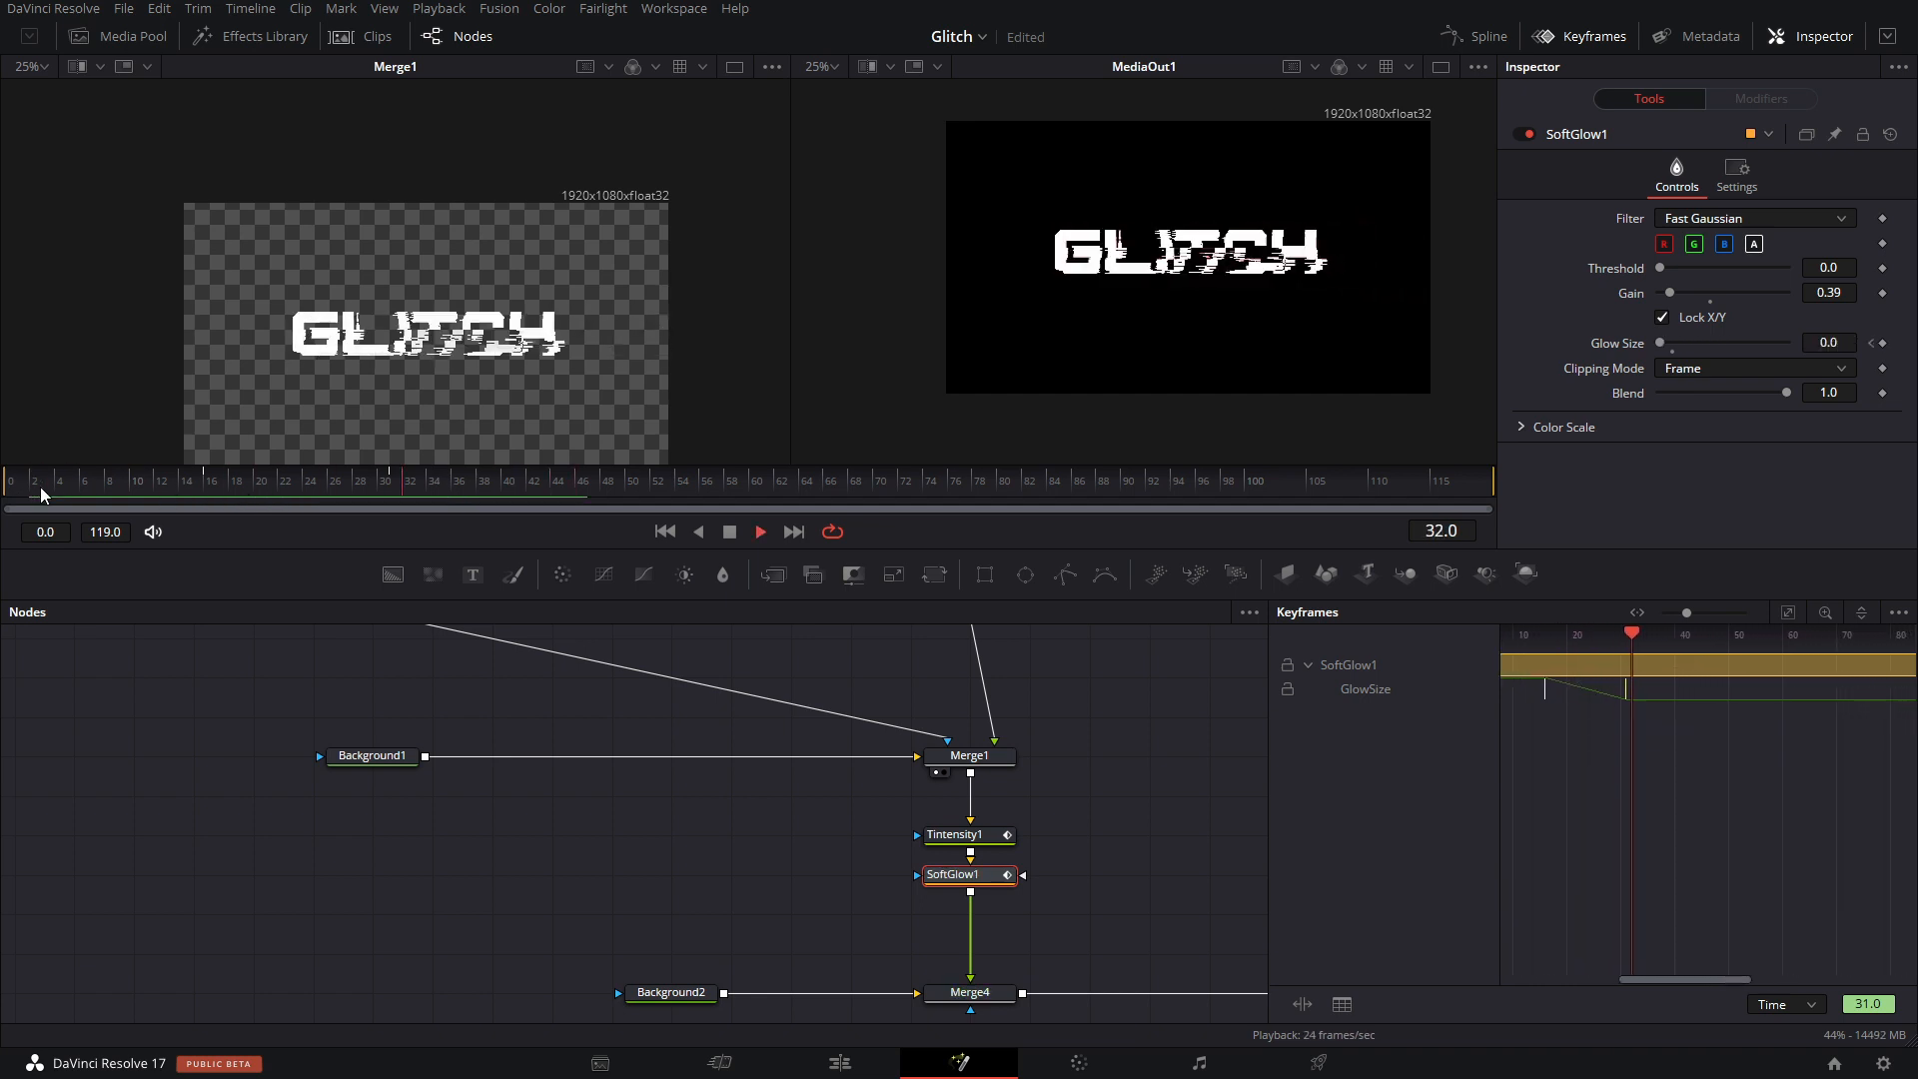
{"action": "left_click", "coordinate": [40, 487]}
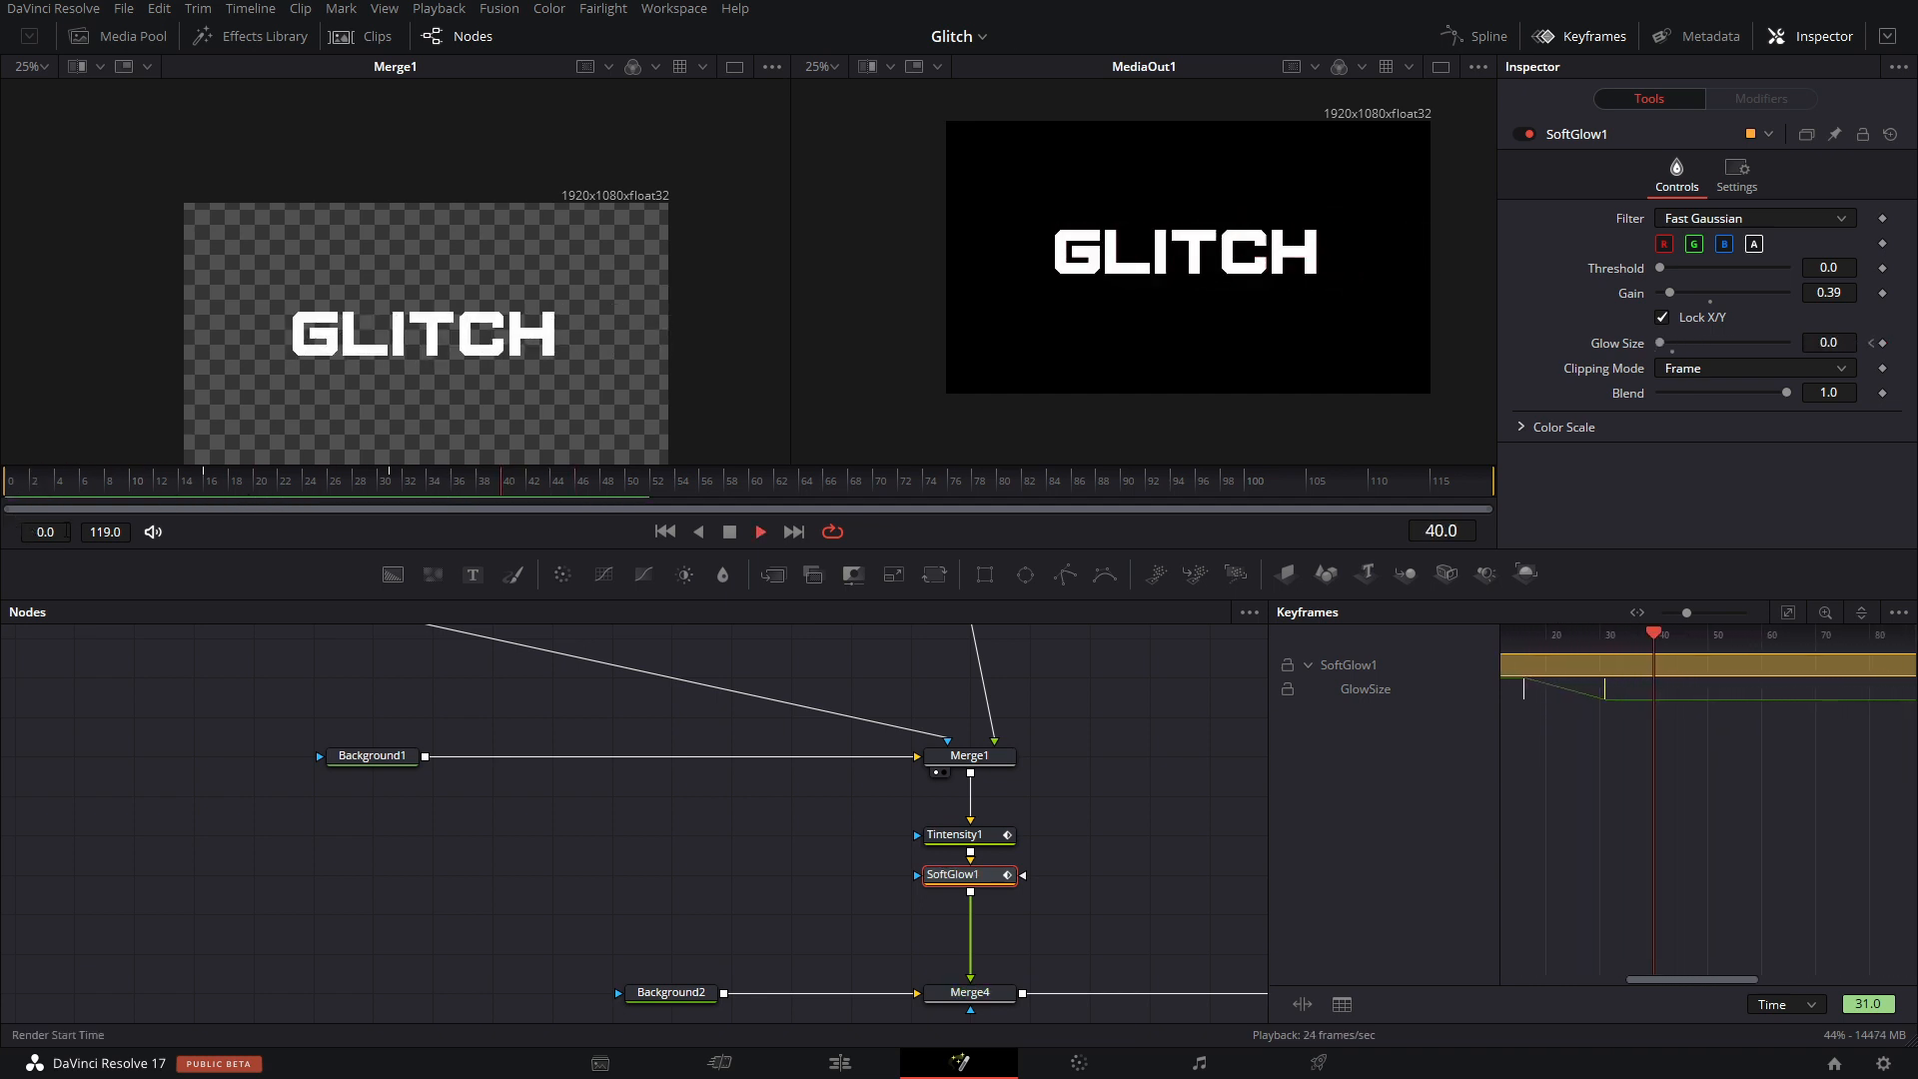
{"action": "key", "text": "space"}
{"action": "left_click", "coordinate": [1609, 42]}
Move the MediaOut1 node farther from Merge4 to free space in the node graph.
{"action": "left_click_drag", "start_coordinate": [1105, 713], "coordinate": [1246, 901]}
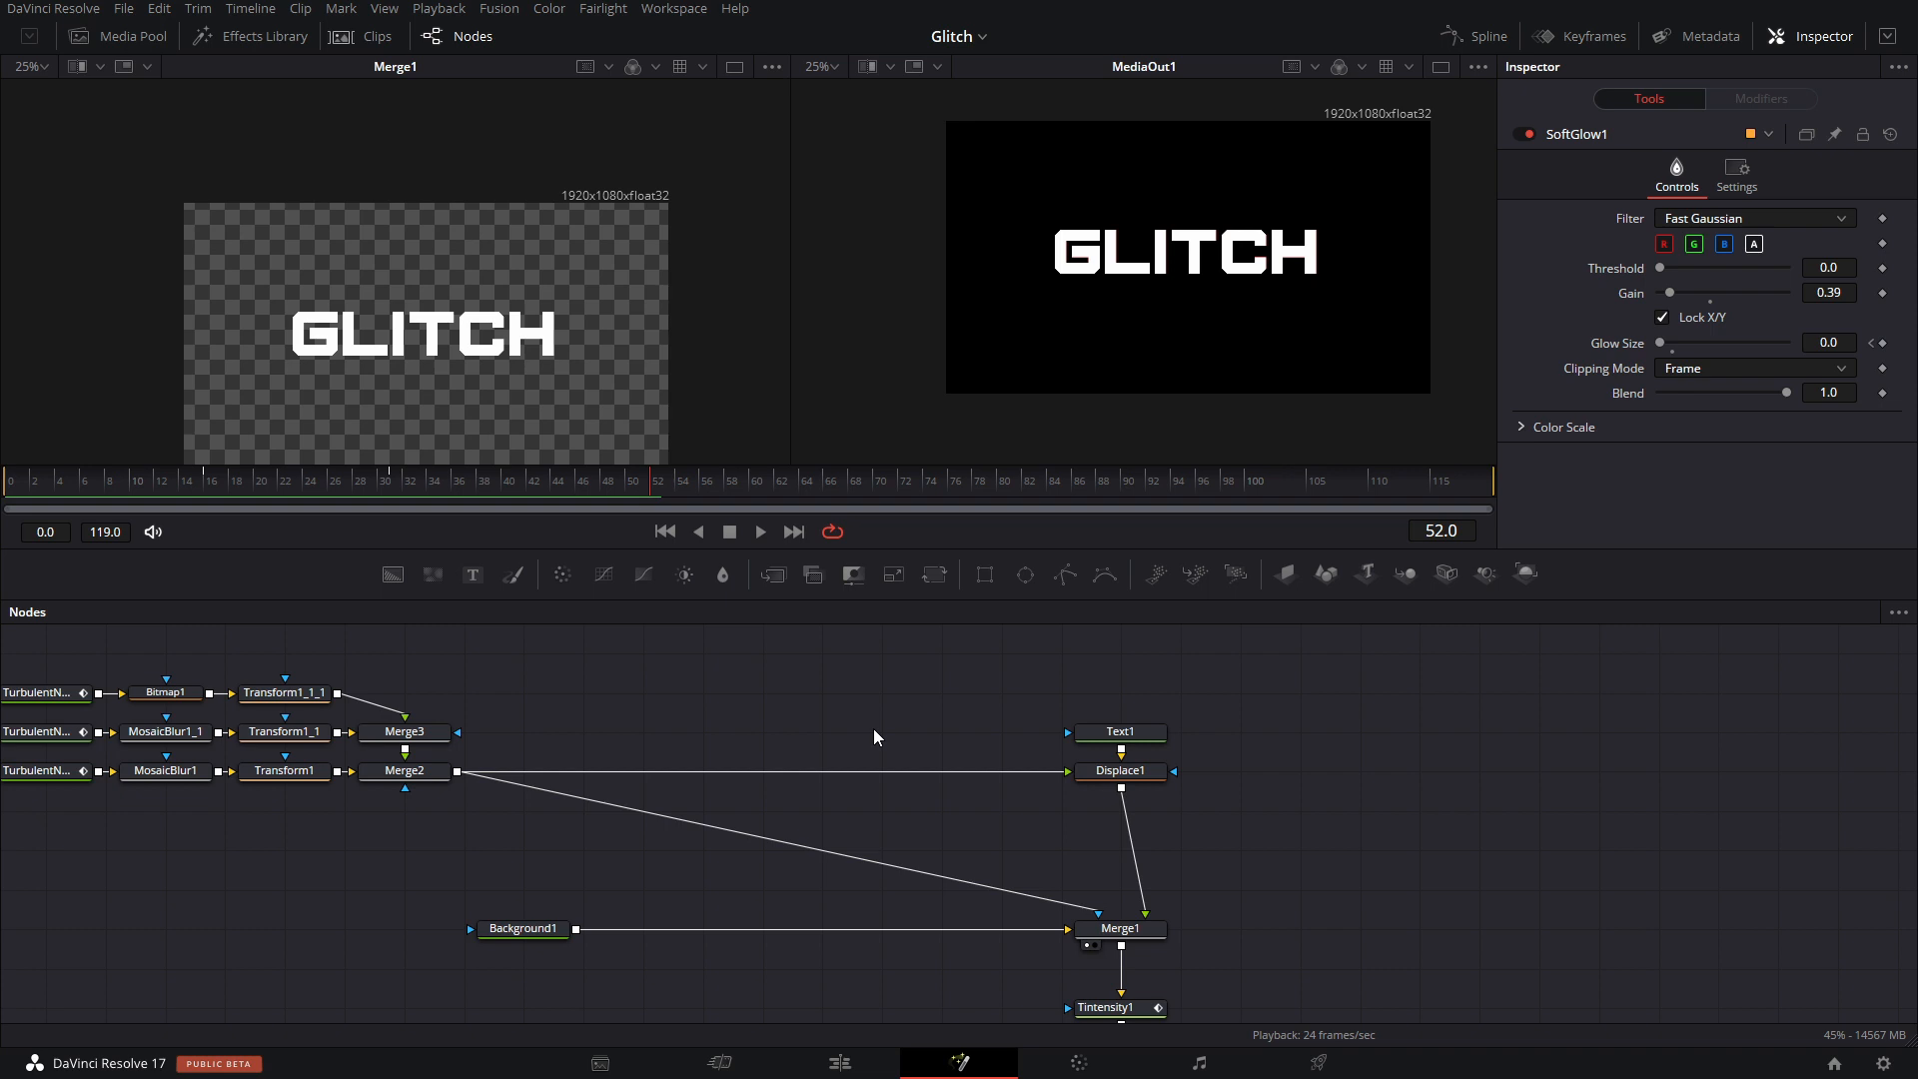
{"action": "left_click_drag", "start_coordinate": [1794, 915], "coordinate": [1435, 645]}
{"action": "left_click_drag", "start_coordinate": [1361, 896], "coordinate": [1869, 899]}
{"action": "left_click_drag", "start_coordinate": [1407, 774], "coordinate": [1208, 945]}
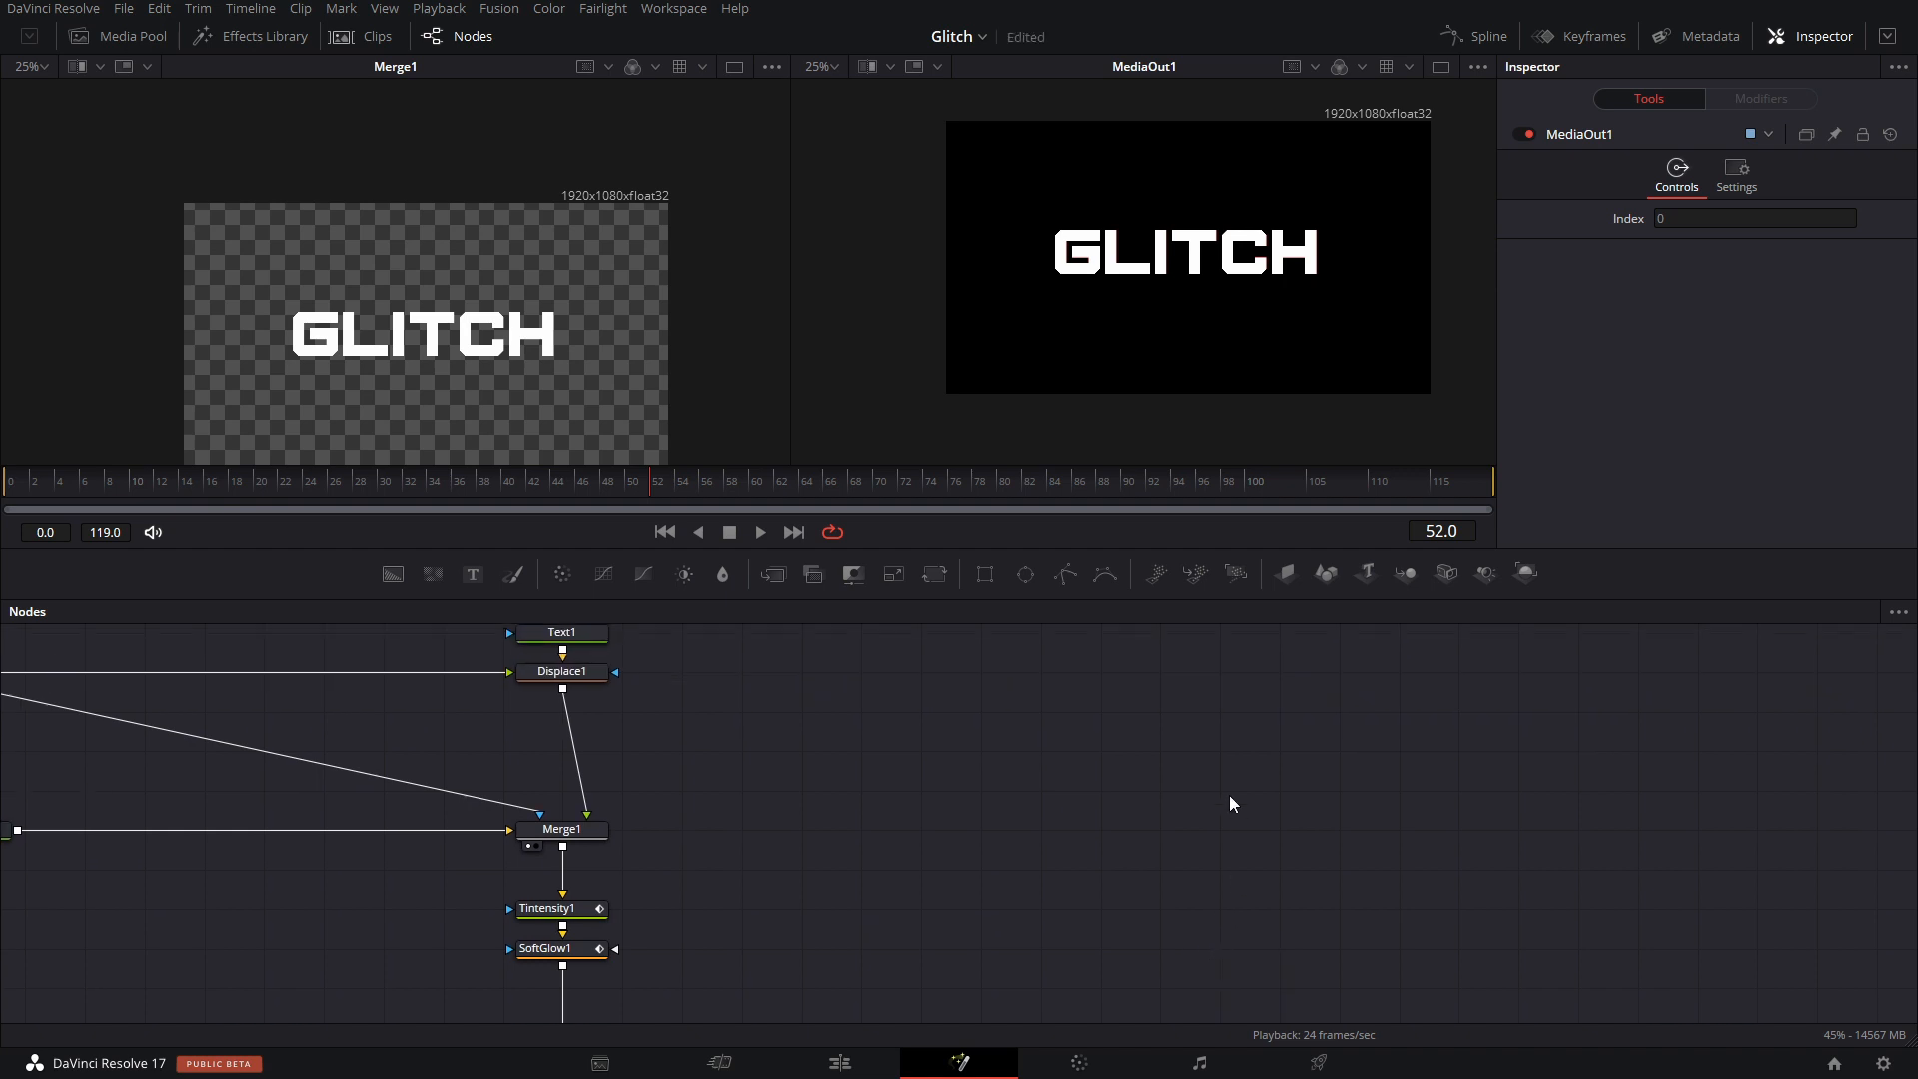
{"action": "left_click_drag", "start_coordinate": [1228, 796], "coordinate": [1206, 861]}
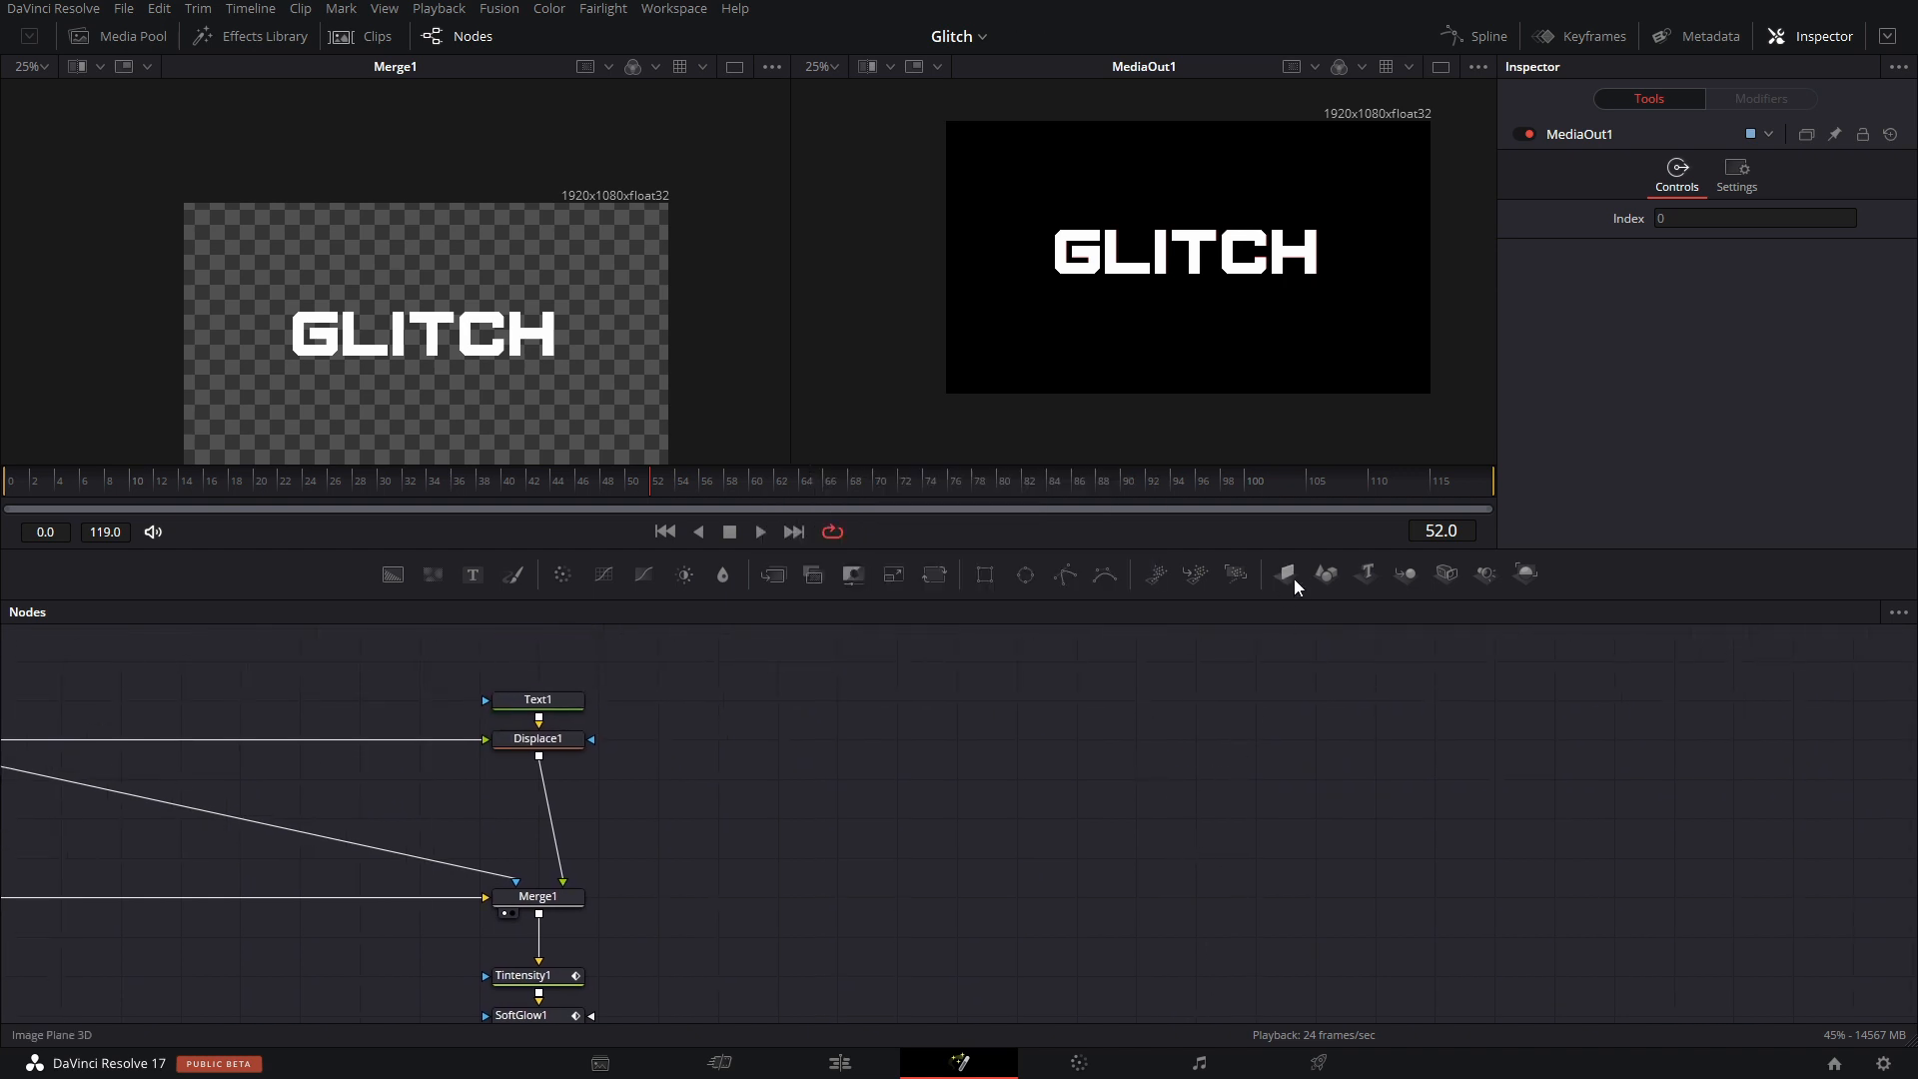
Add an Image Plane 3D node in the empty area beside Text1 and rename it Top.
{"action": "left_click_drag", "start_coordinate": [1286, 573], "coordinate": [1019, 710]}
{"action": "key", "text": "F2"}
{"action": "type", "text": "Top"}
{"action": "key", "text": "Return"}
{"action": "left_click", "coordinate": [1019, 709]}
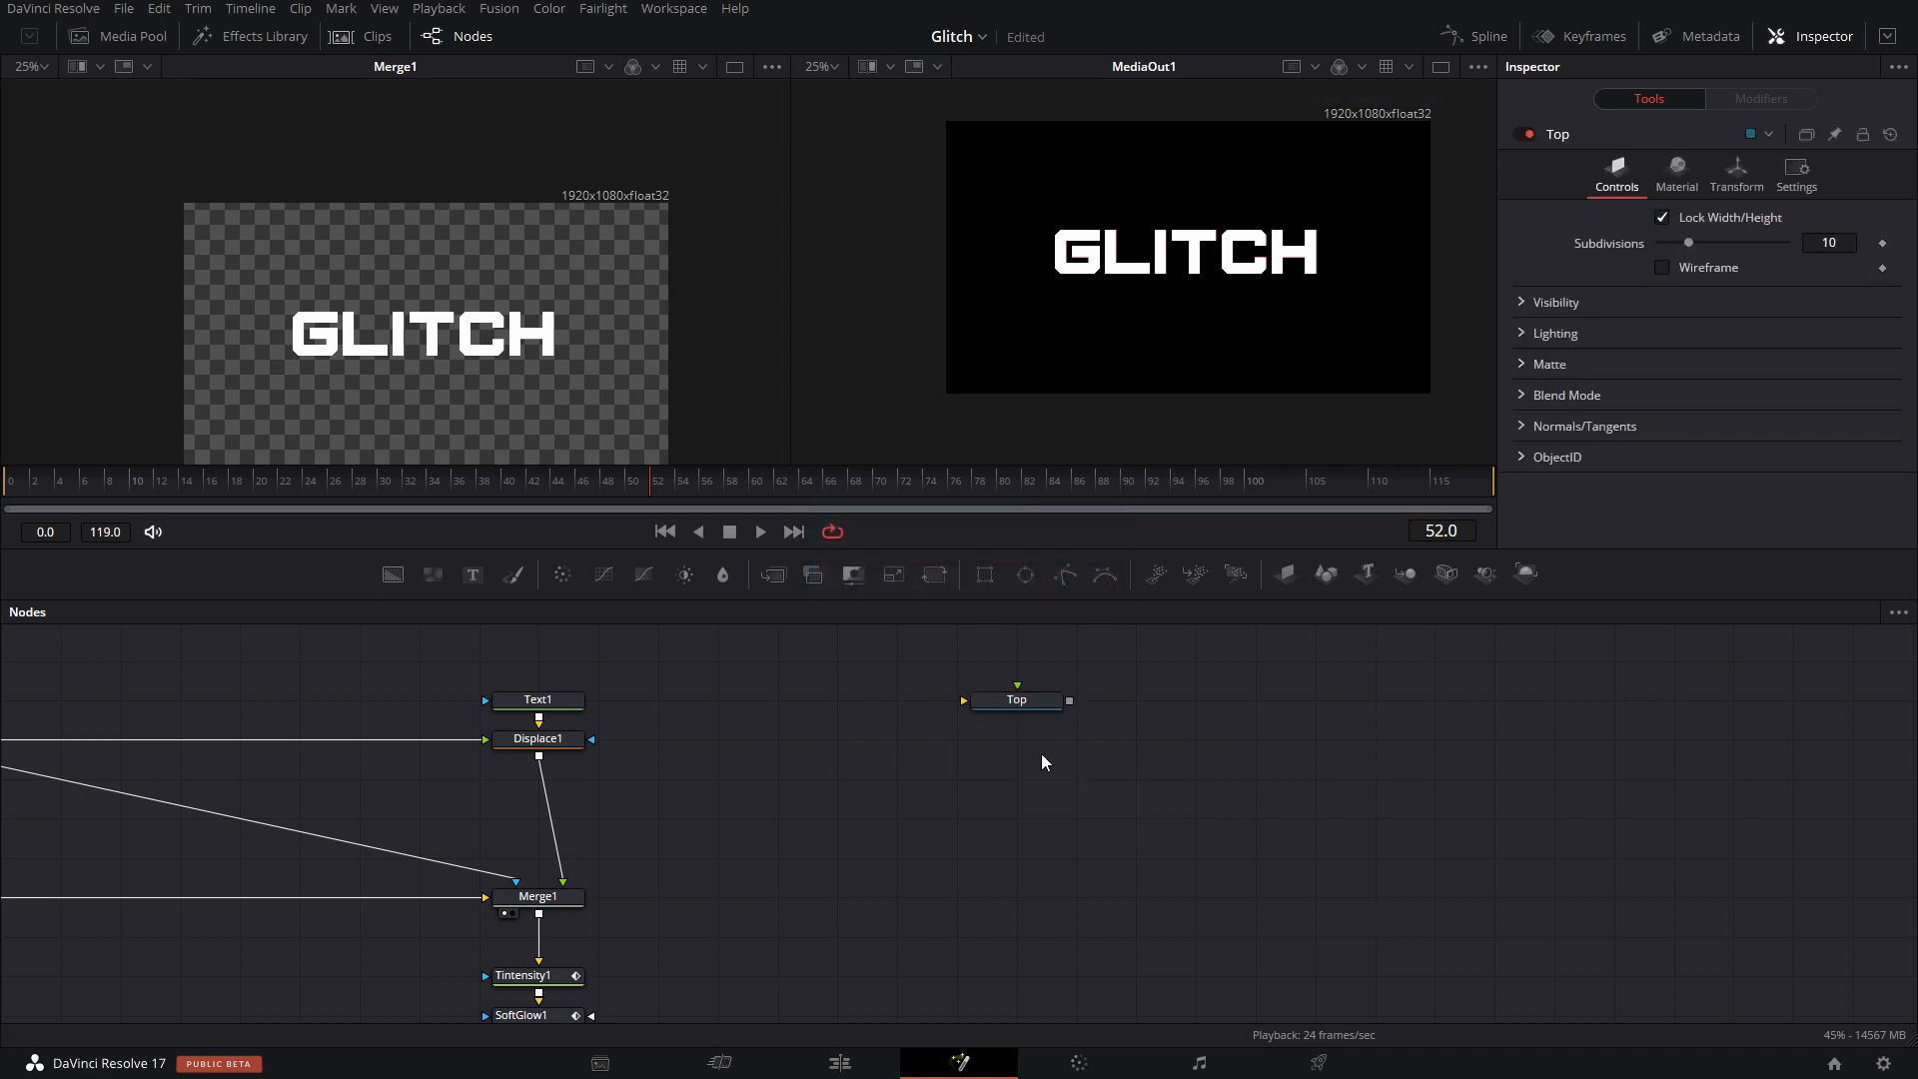
Paste an instance of Top, pin its settings beside Top's, and deinstance the instance's Y translation.
{"action": "key", "text": "ctrl+shift+v"}
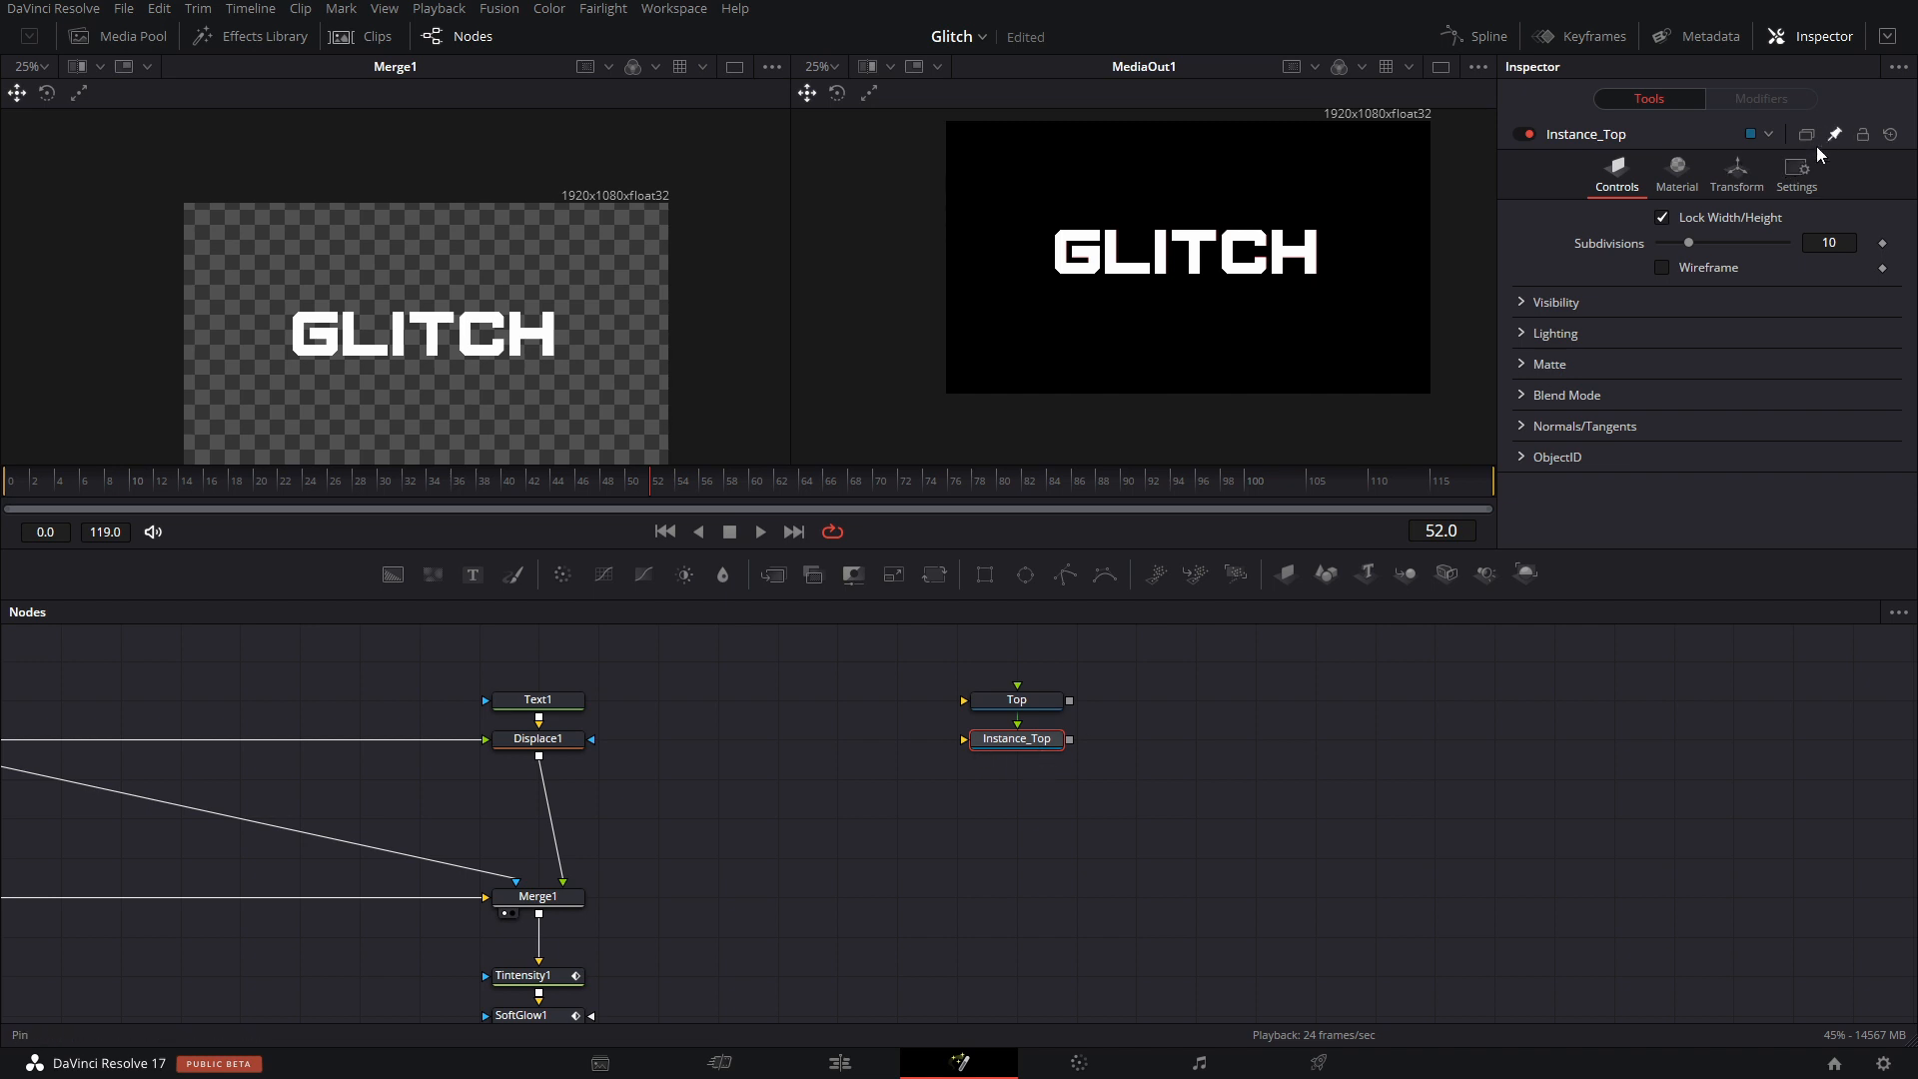
{"action": "left_click", "coordinate": [1024, 701], "text": "ctrl"}
{"action": "left_click", "coordinate": [1736, 170]}
{"action": "scroll", "coordinate": [1777, 260], "scroll_direction": "down", "scroll_amount": 5}
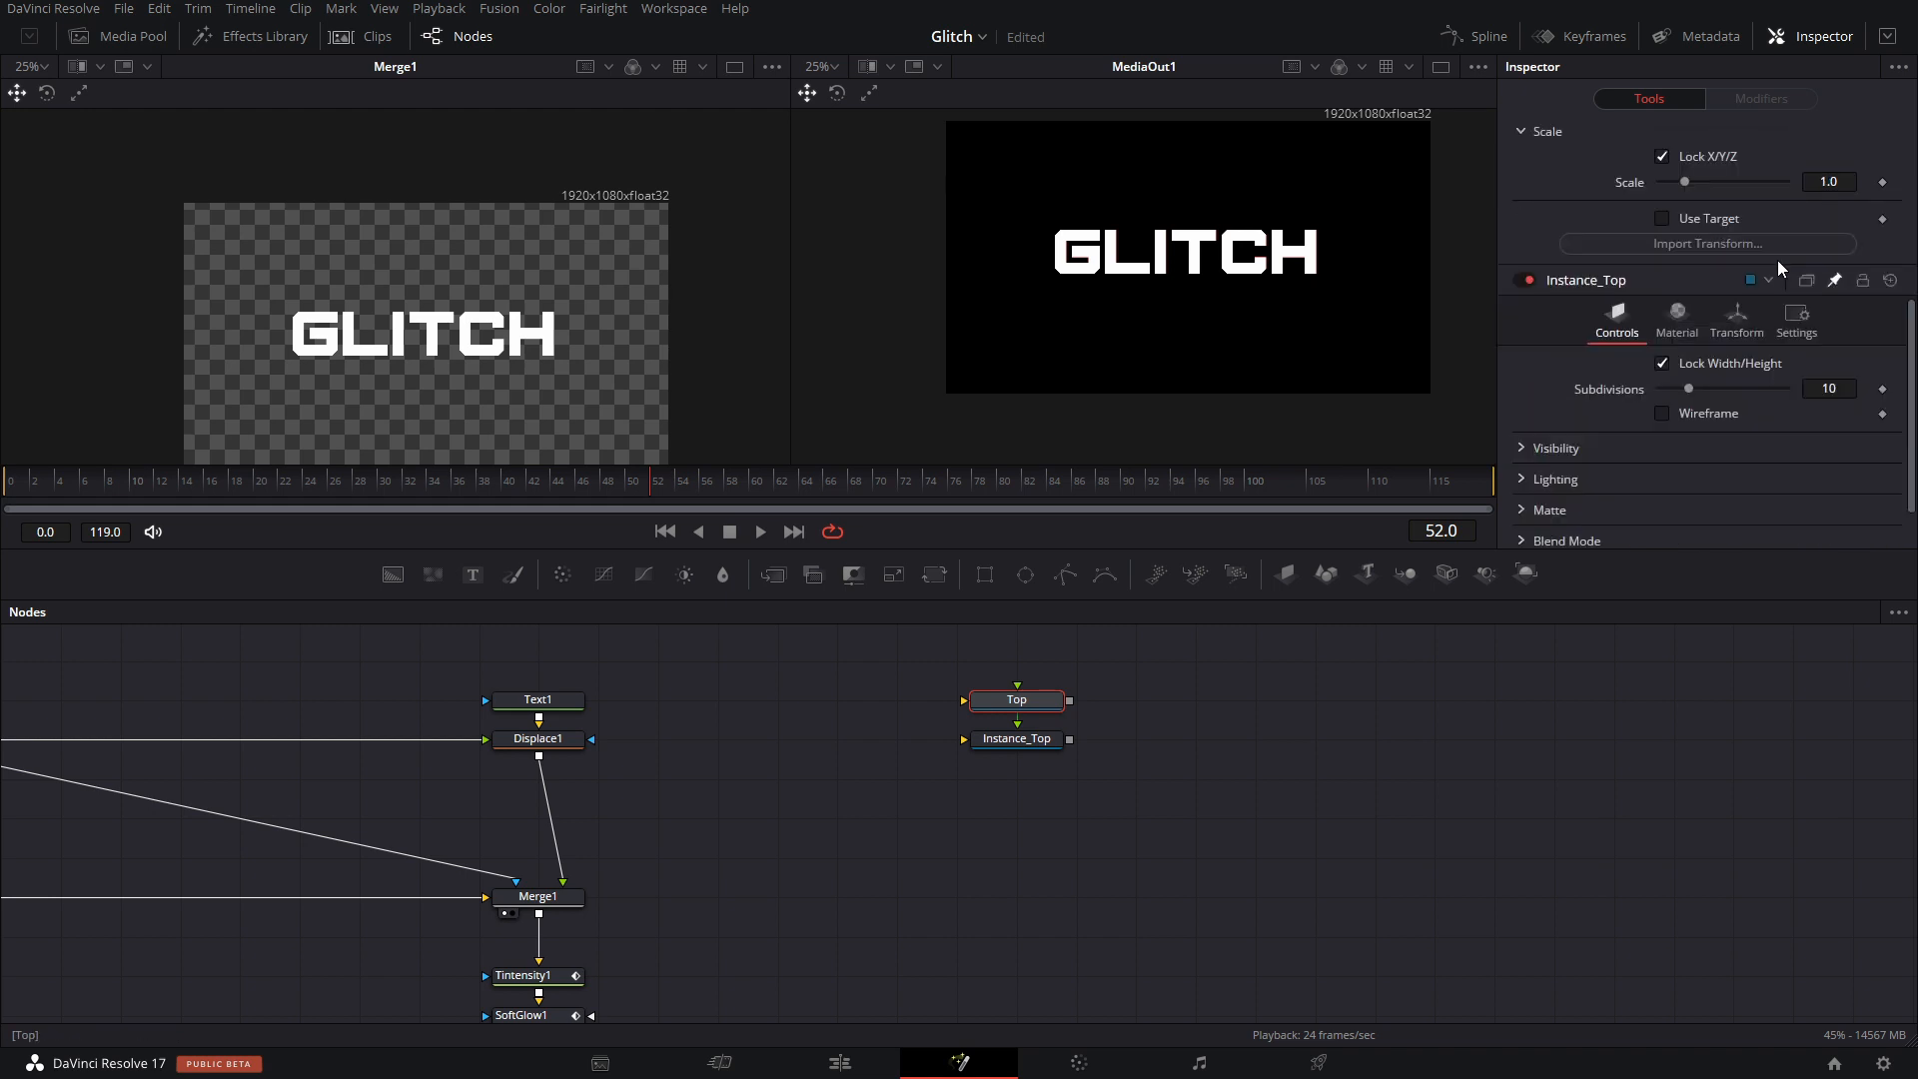
{"action": "left_click", "coordinate": [1739, 310]}
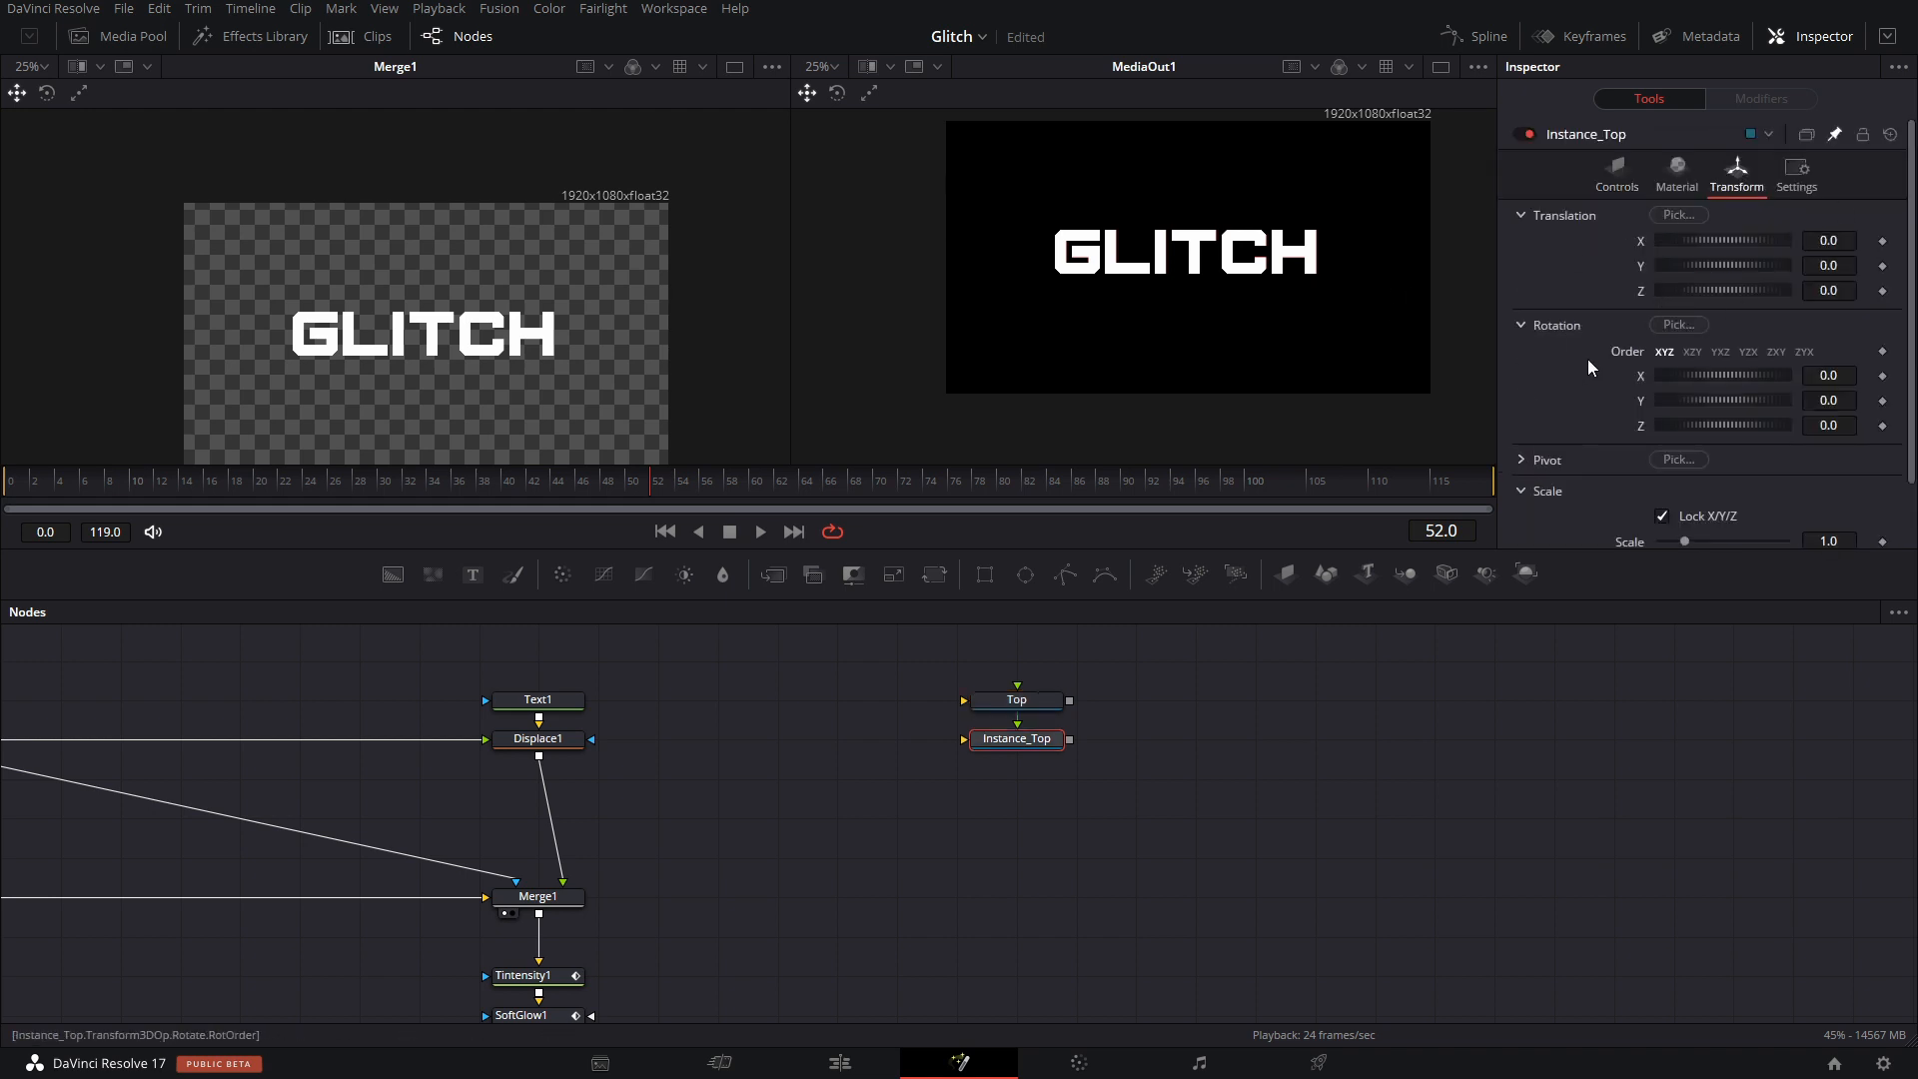
{"action": "right_click", "coordinate": [1641, 262]}
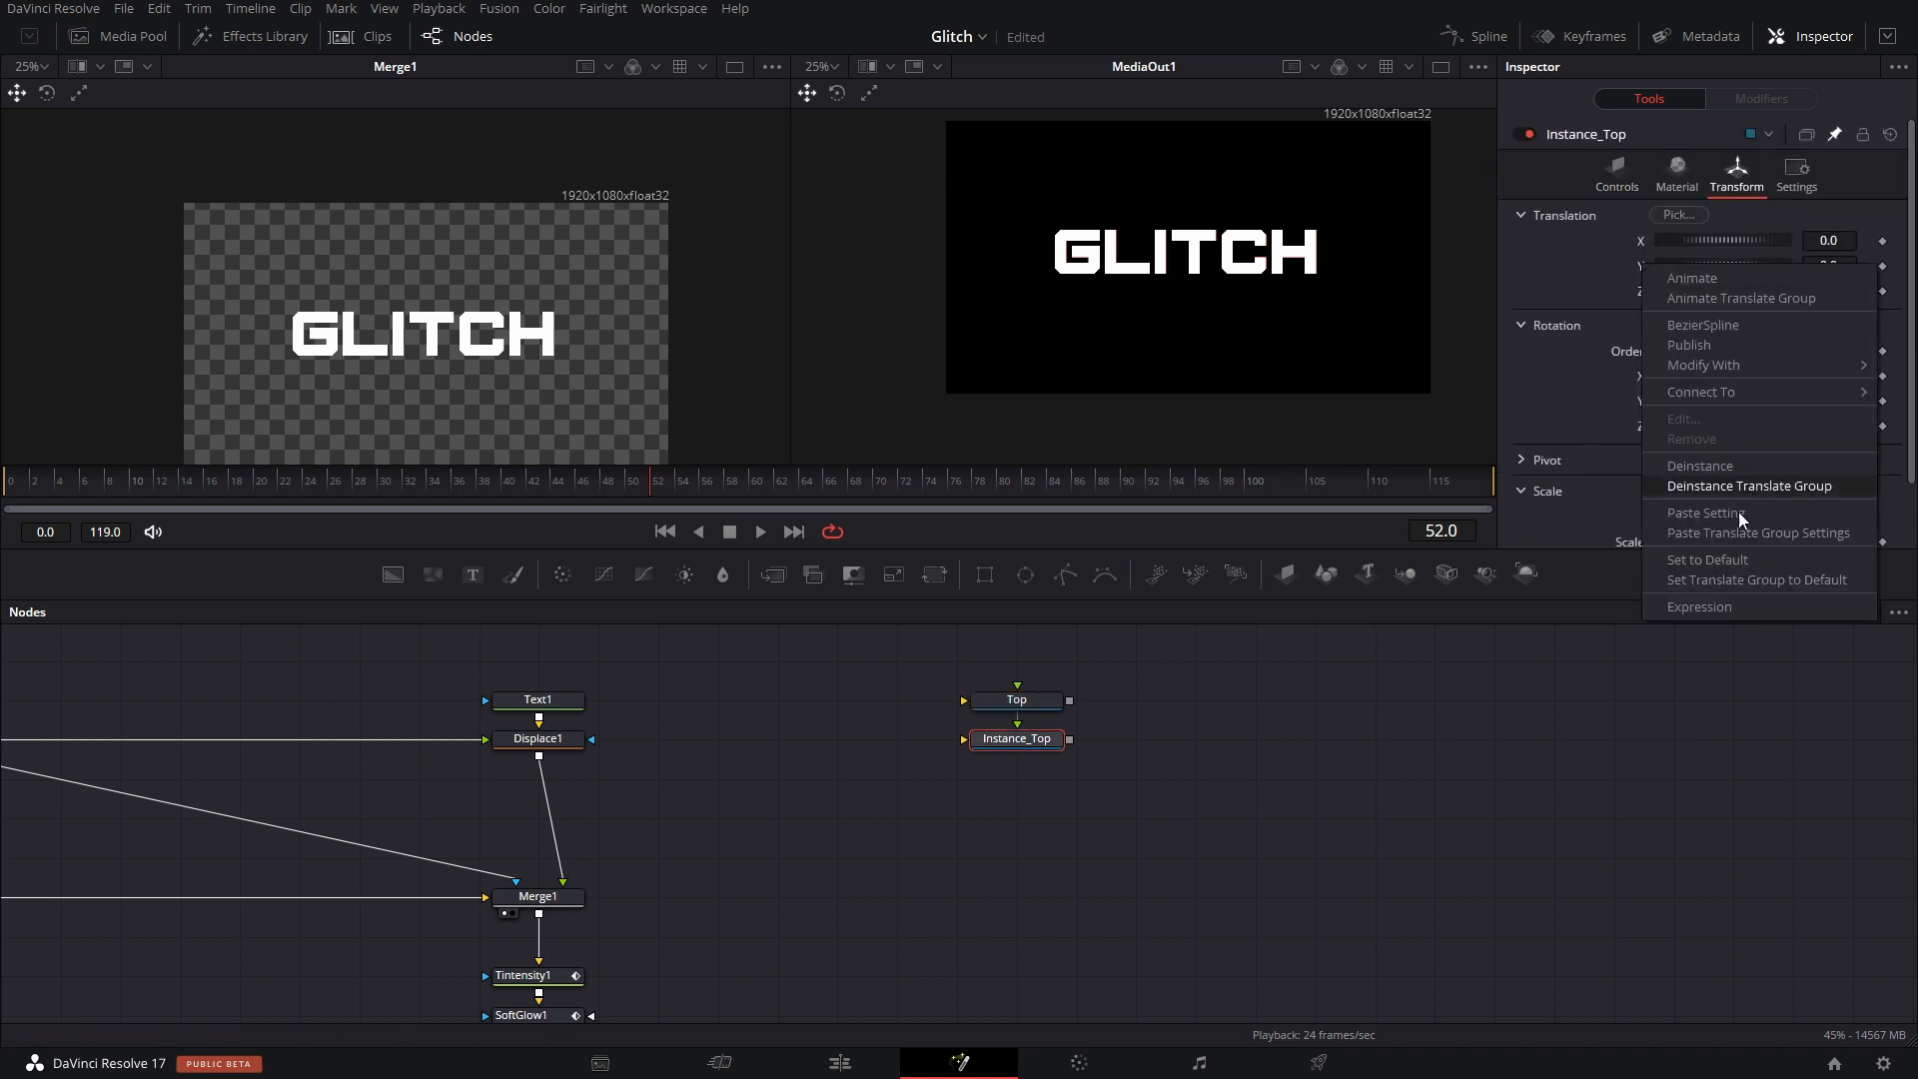
{"action": "left_click", "coordinate": [1699, 465]}
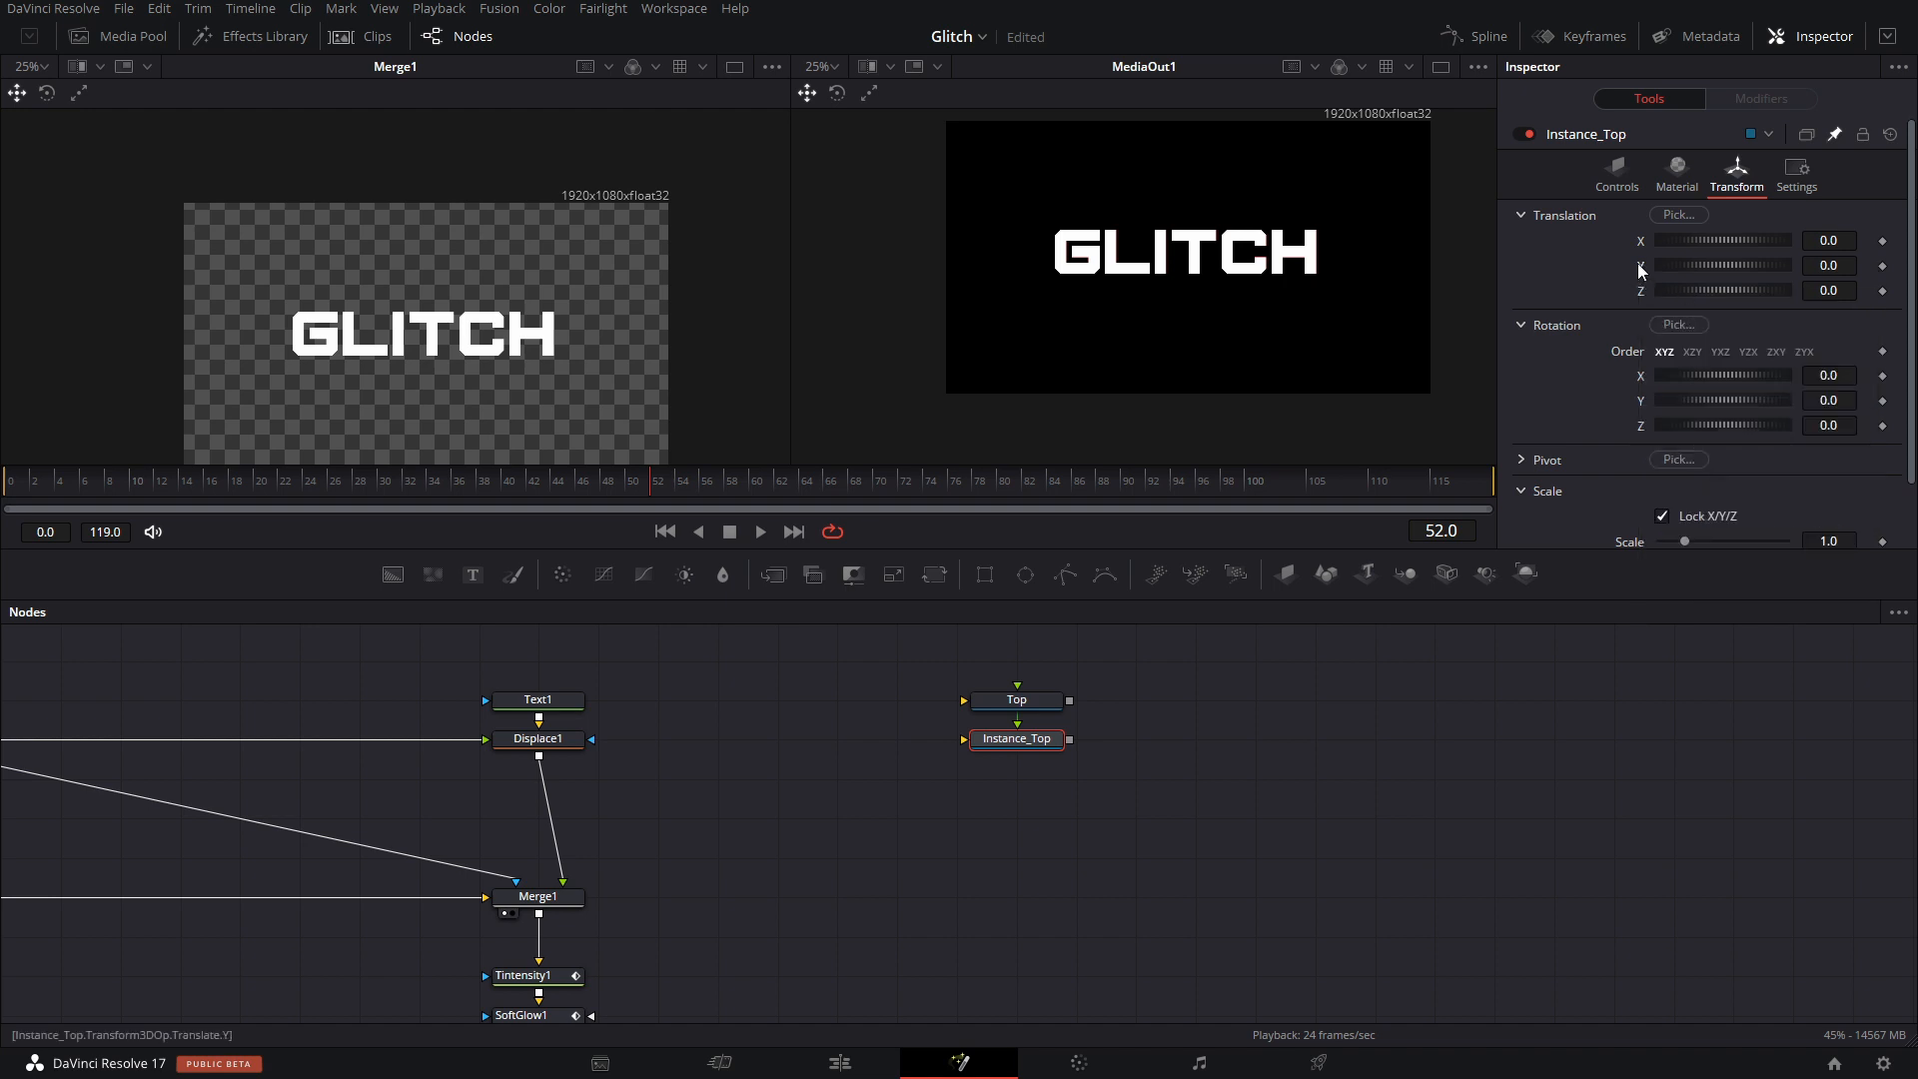
Give Instance_Top's Y translation an expression linked to Top's Y translation, negated as -Top.Transform3DOp.Translate.Y.
{"action": "right_click", "coordinate": [1640, 270]}
{"action": "left_click", "coordinate": [1742, 604]}
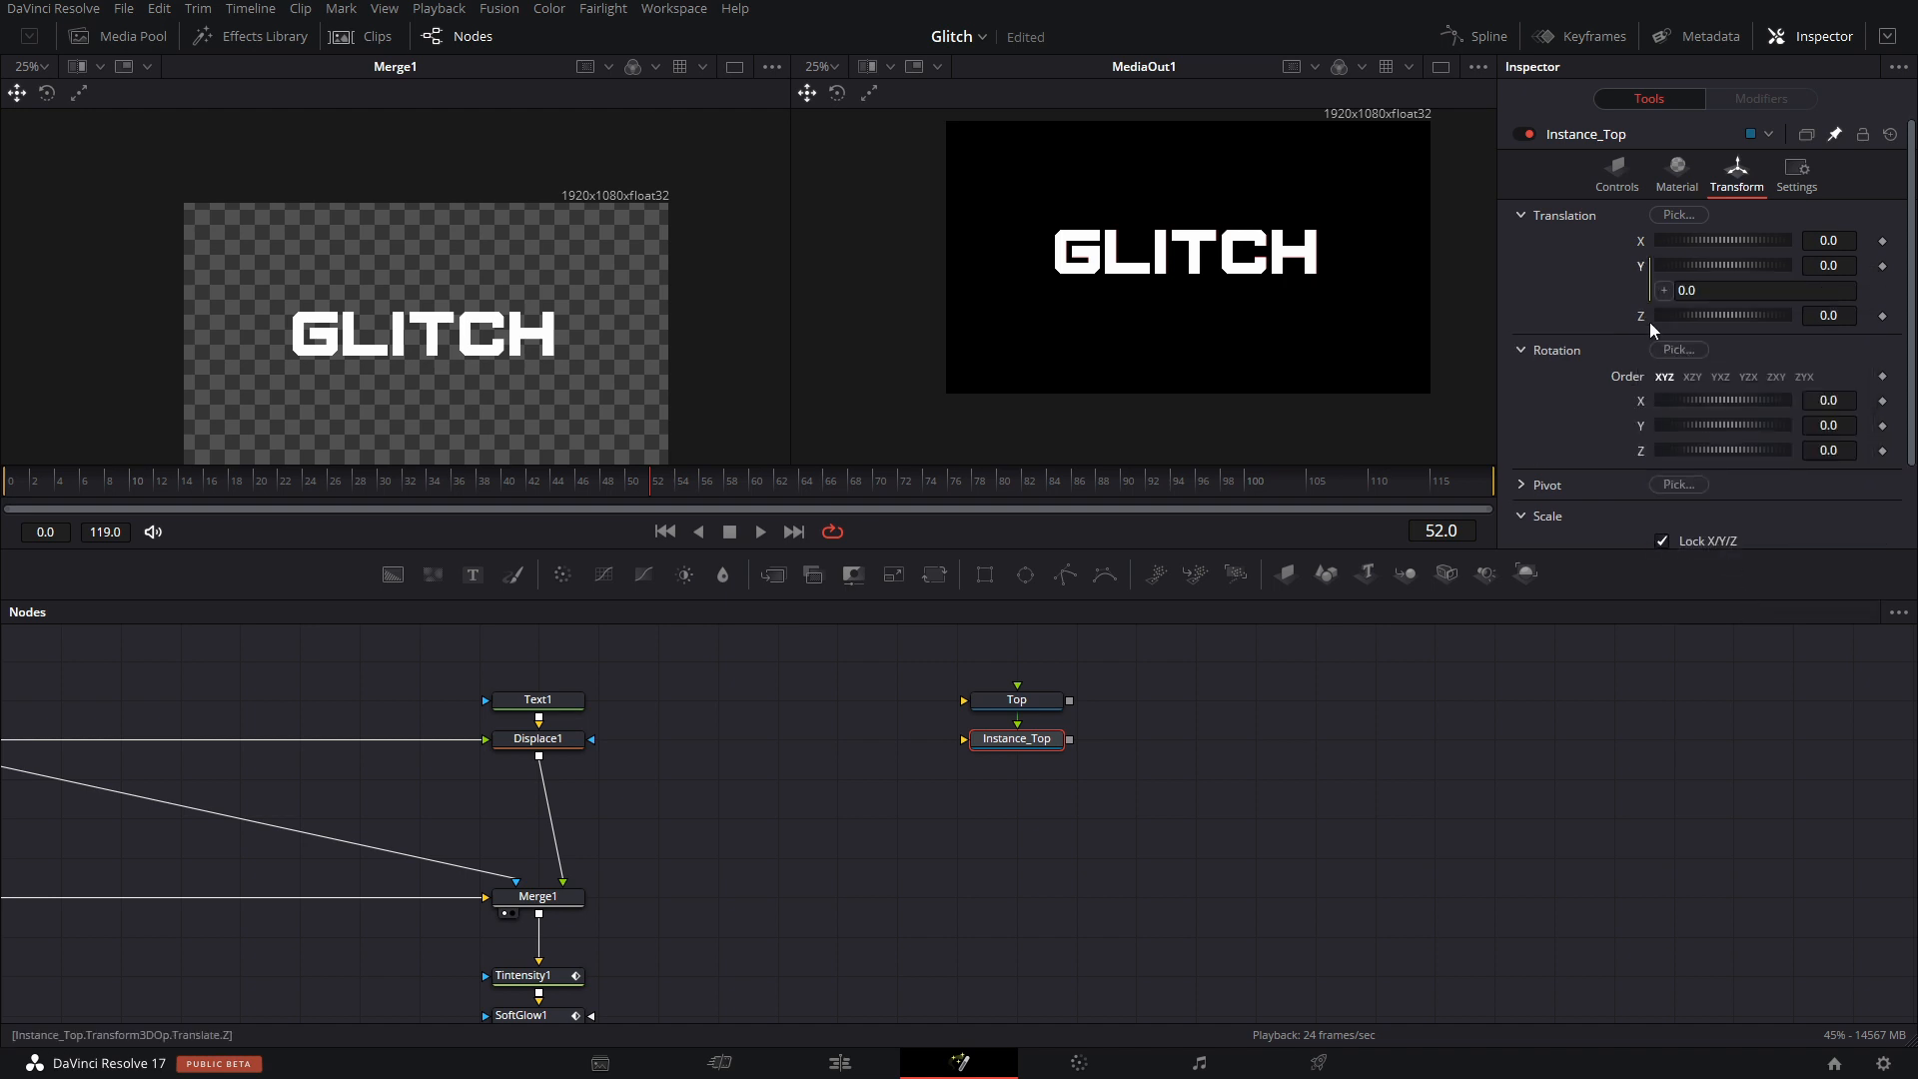
{"action": "left_click", "coordinate": [1027, 707]}
{"action": "scroll", "coordinate": [1676, 368], "scroll_direction": "down", "scroll_amount": 4}
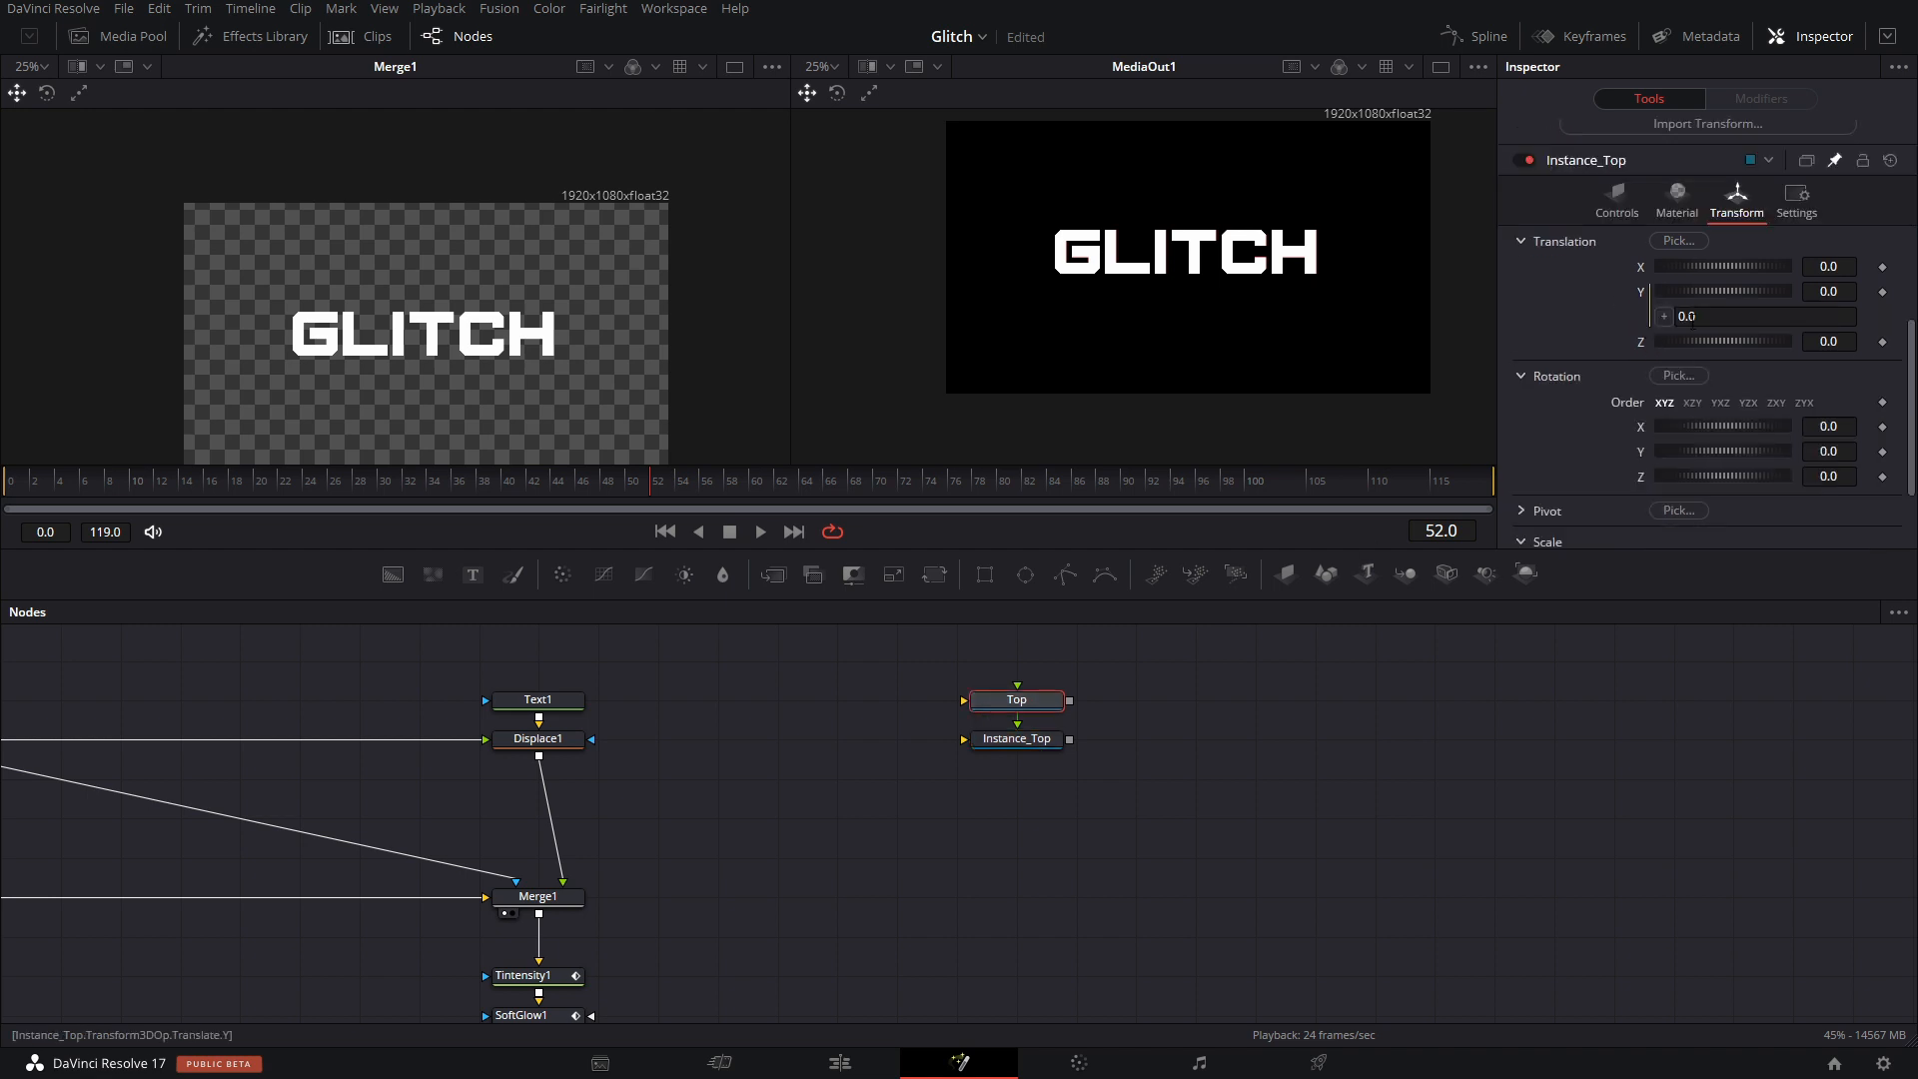
{"action": "left_click_drag", "start_coordinate": [1662, 317], "coordinate": [1646, 266]}
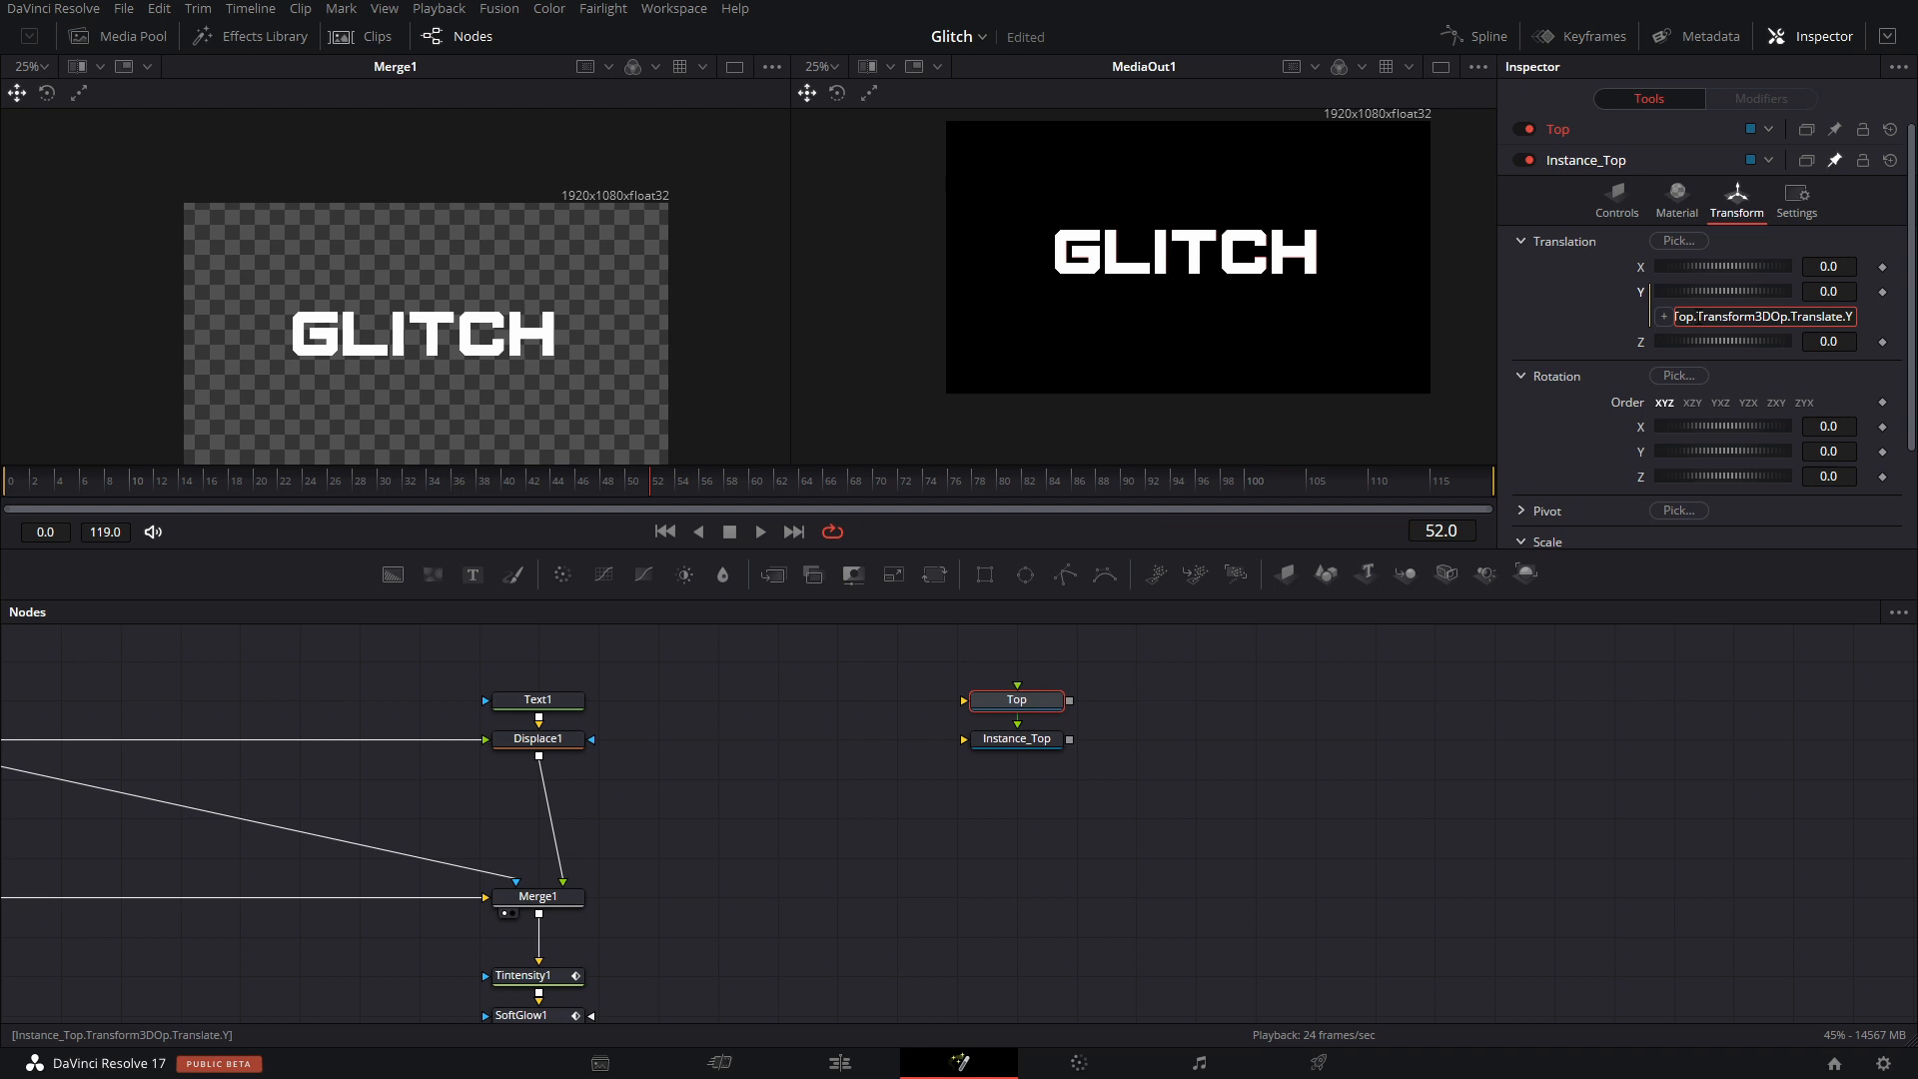
{"action": "key", "text": "Home"}
{"action": "type", "text": "-"}
{"action": "key", "text": "Return"}
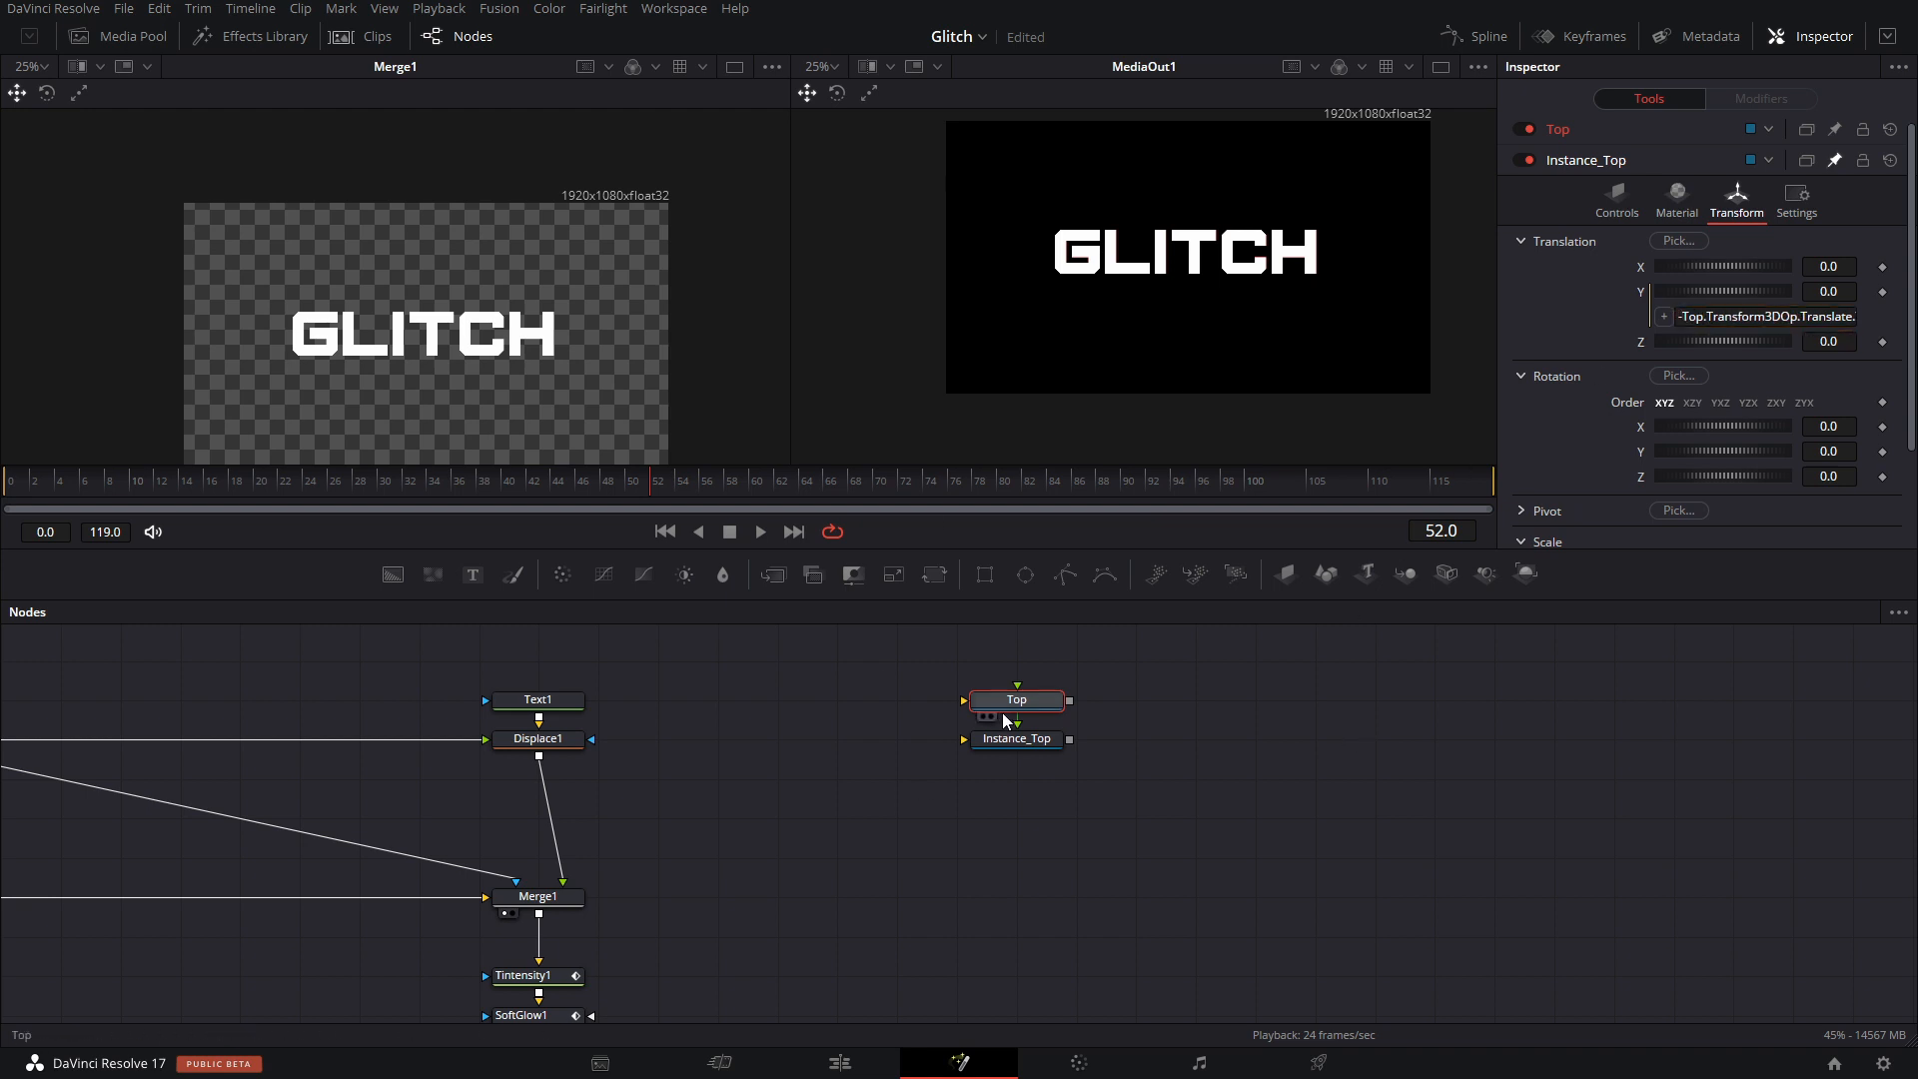
Move Instance_Top farther below Top, unpin its settings, and feed SoftGlow1's output into both Top and Instance_Top.
{"action": "left_click_drag", "start_coordinate": [1027, 753], "coordinate": [1027, 792]}
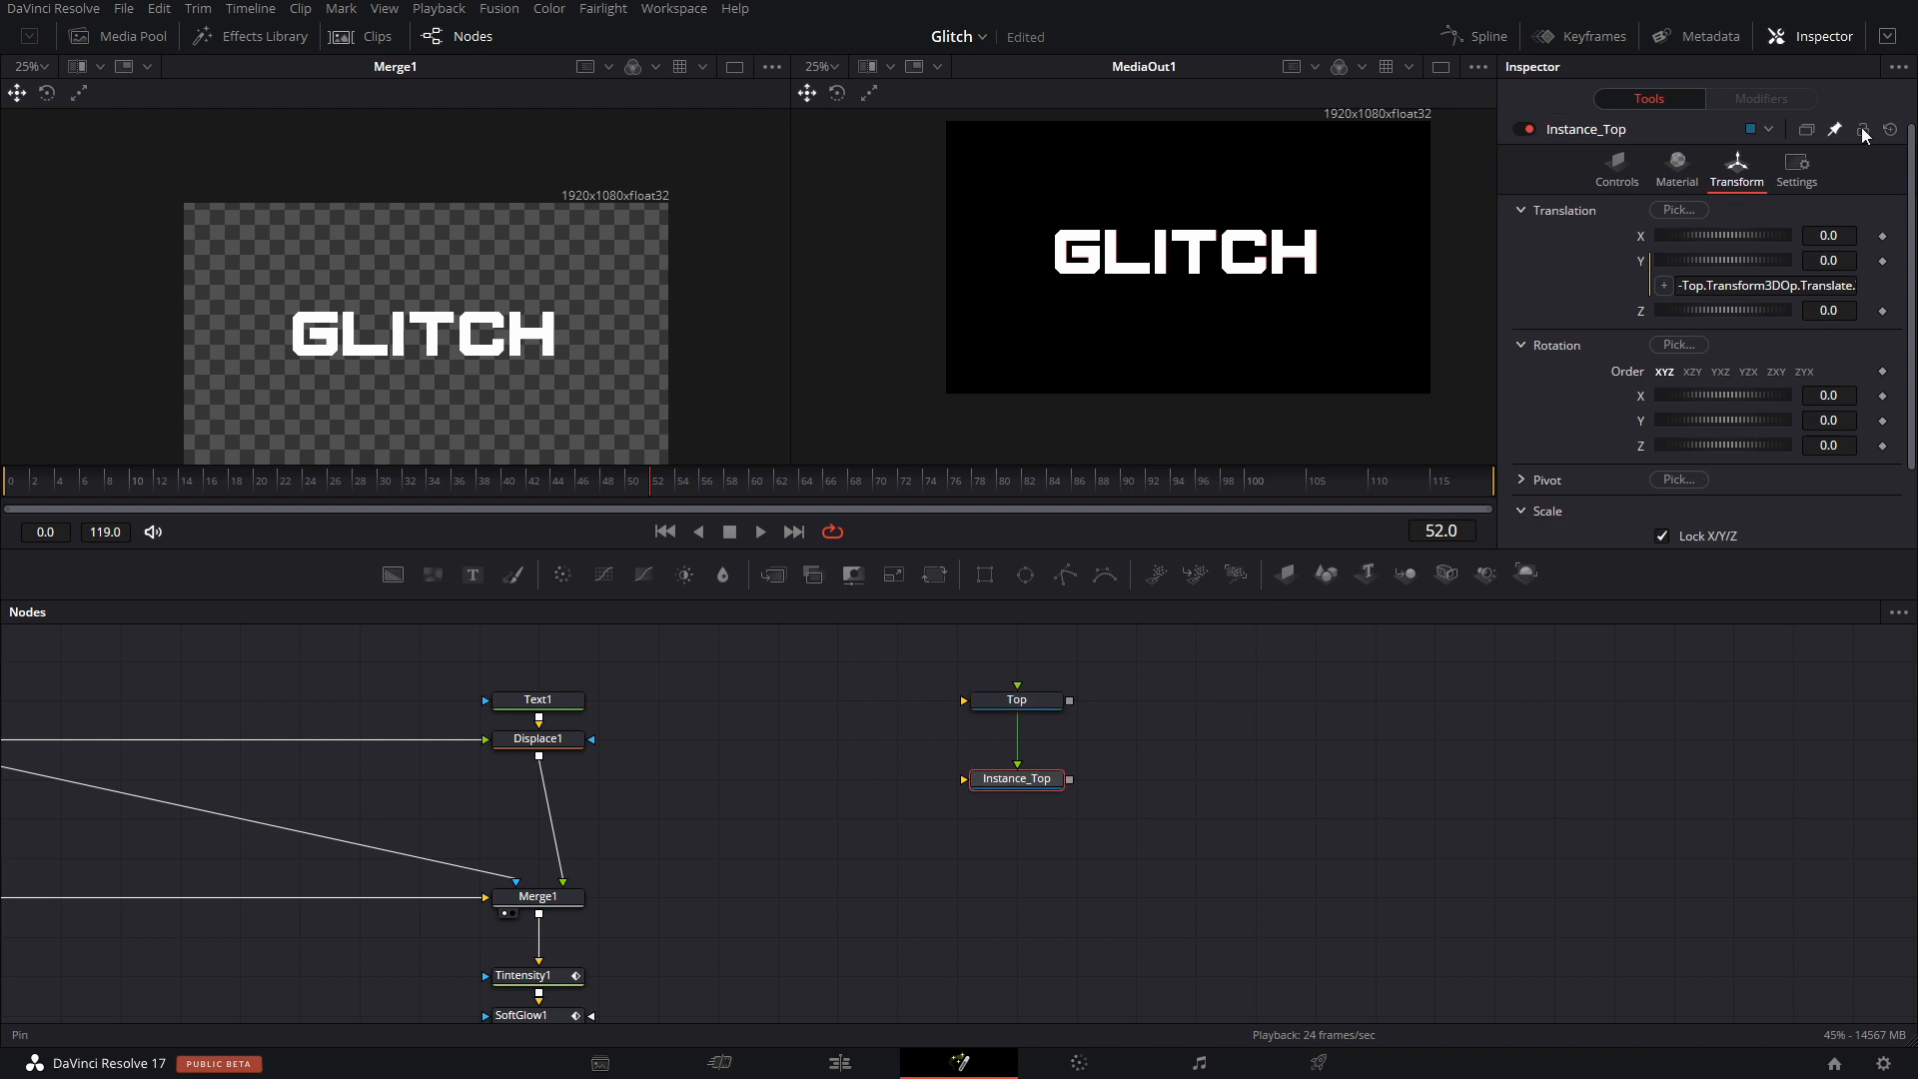
{"action": "left_click_drag", "start_coordinate": [1223, 744], "coordinate": [1261, 706]}
{"action": "left_click_drag", "start_coordinate": [1164, 642], "coordinate": [1077, 861]}
{"action": "left_click", "coordinate": [879, 851]}
{"action": "left_click_drag", "start_coordinate": [880, 851], "coordinate": [743, 764]}
{"action": "left_click_drag", "start_coordinate": [421, 909], "coordinate": [846, 695]}
{"action": "left_click_drag", "start_coordinate": [473, 893], "coordinate": [905, 776]}
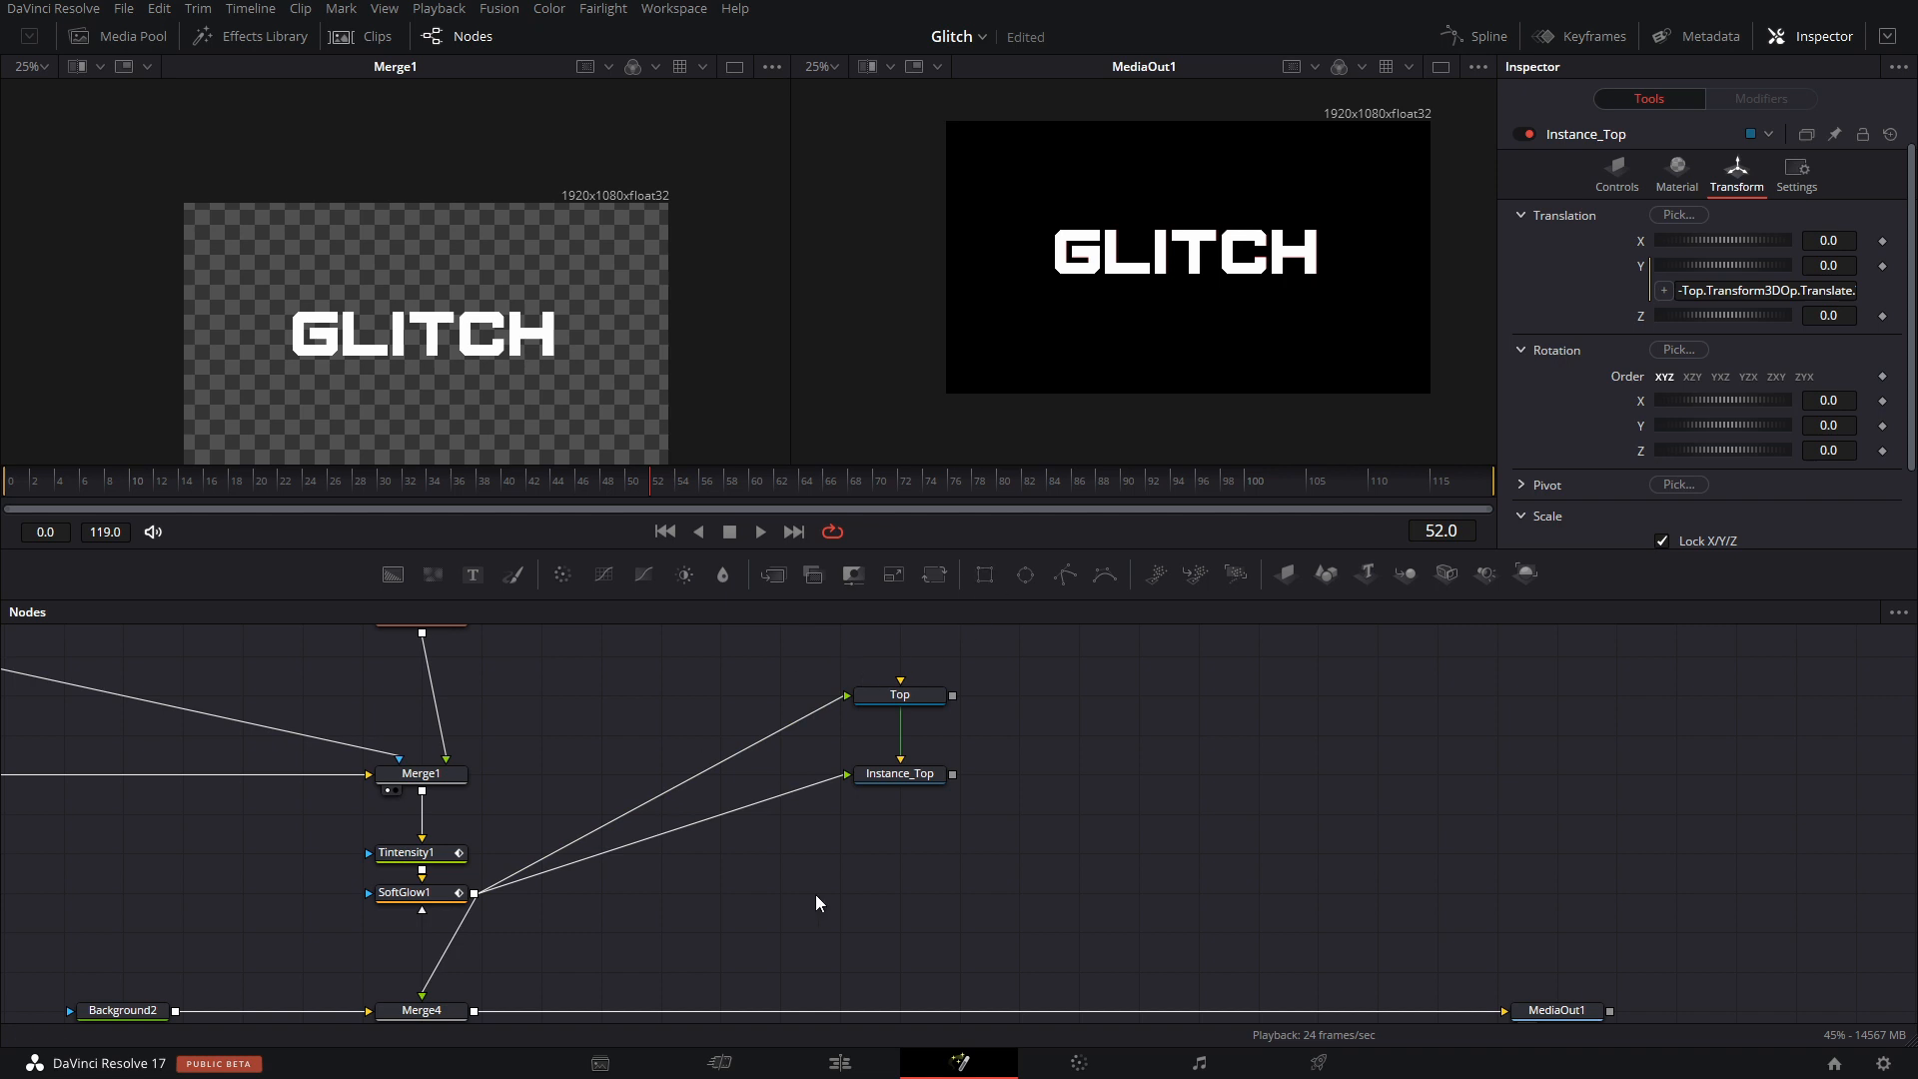
Combine Top and Instance_Top in a Merge 3D node, view it, and raise Top to about 0.127 on Y.
{"action": "left_click_drag", "start_coordinate": [953, 696], "coordinate": [1103, 752]}
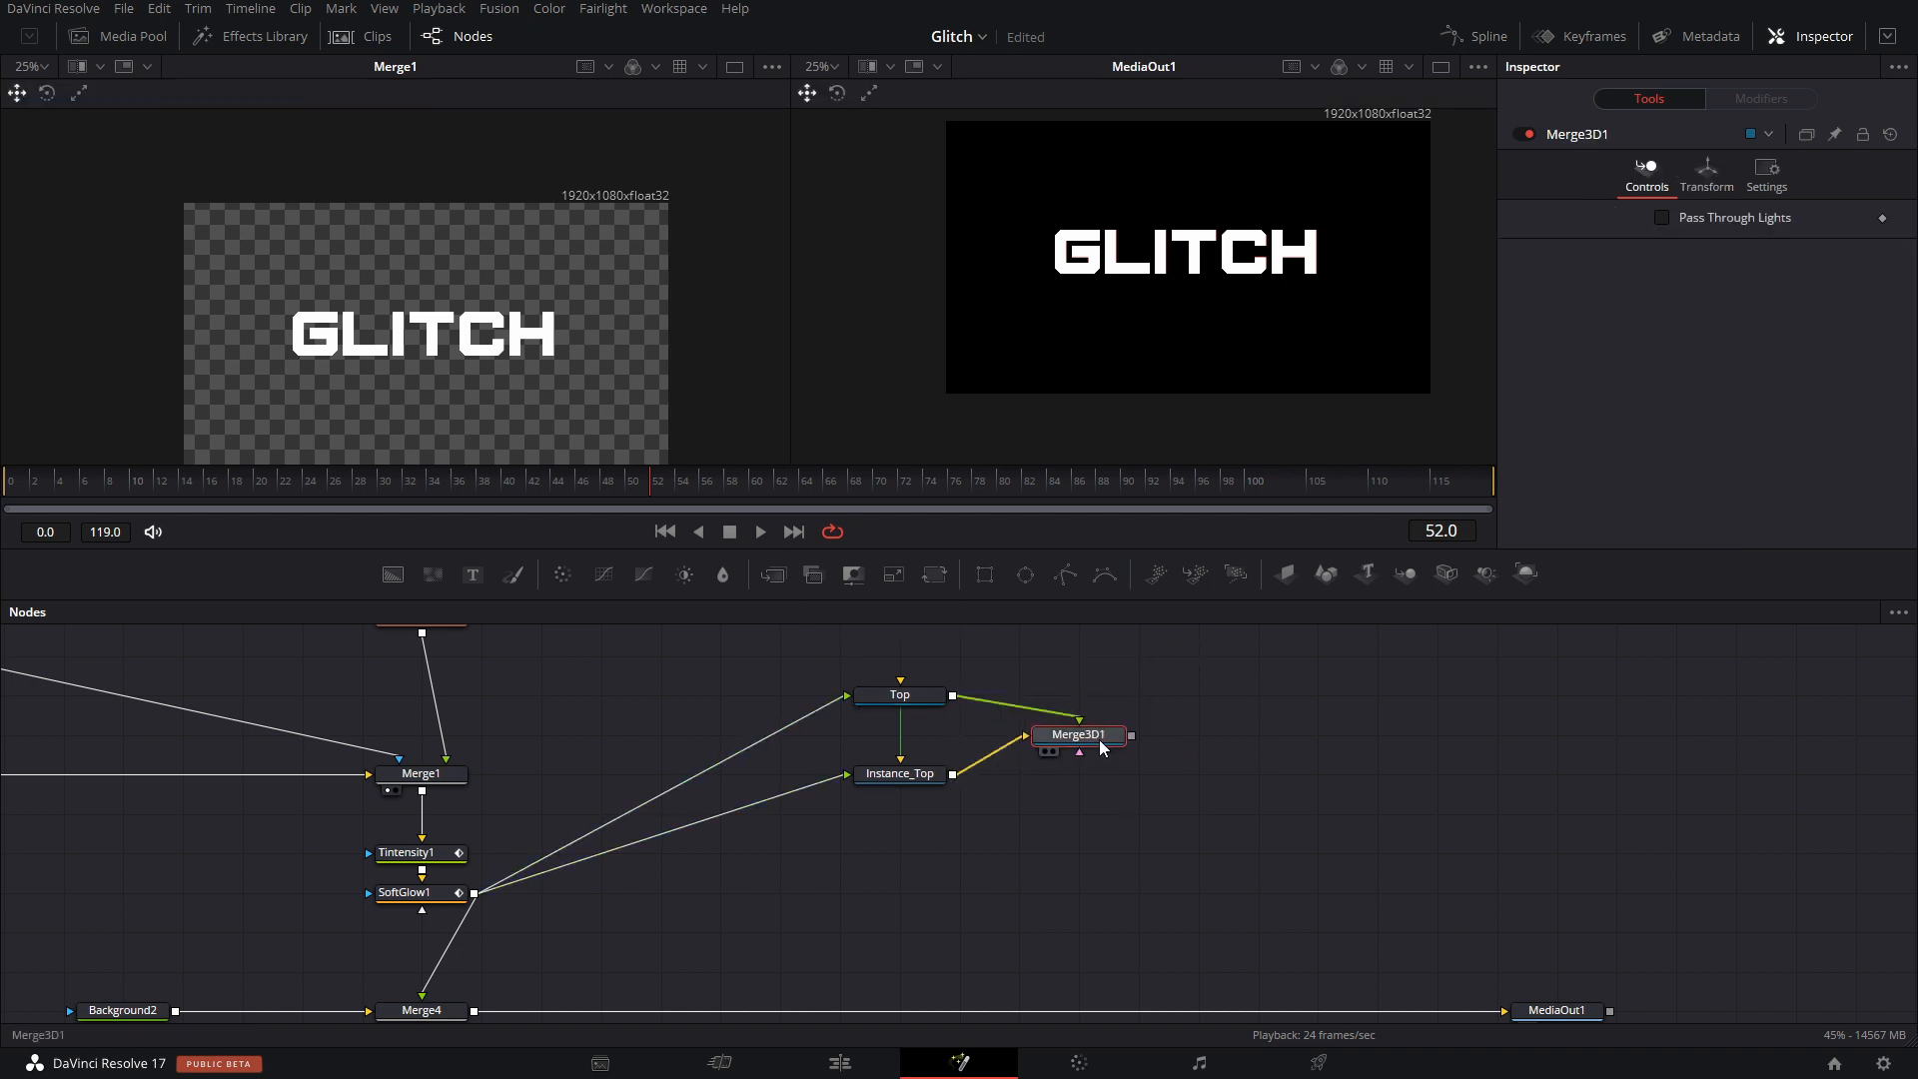
{"action": "key", "text": "1"}
{"action": "left_click", "coordinate": [911, 697]}
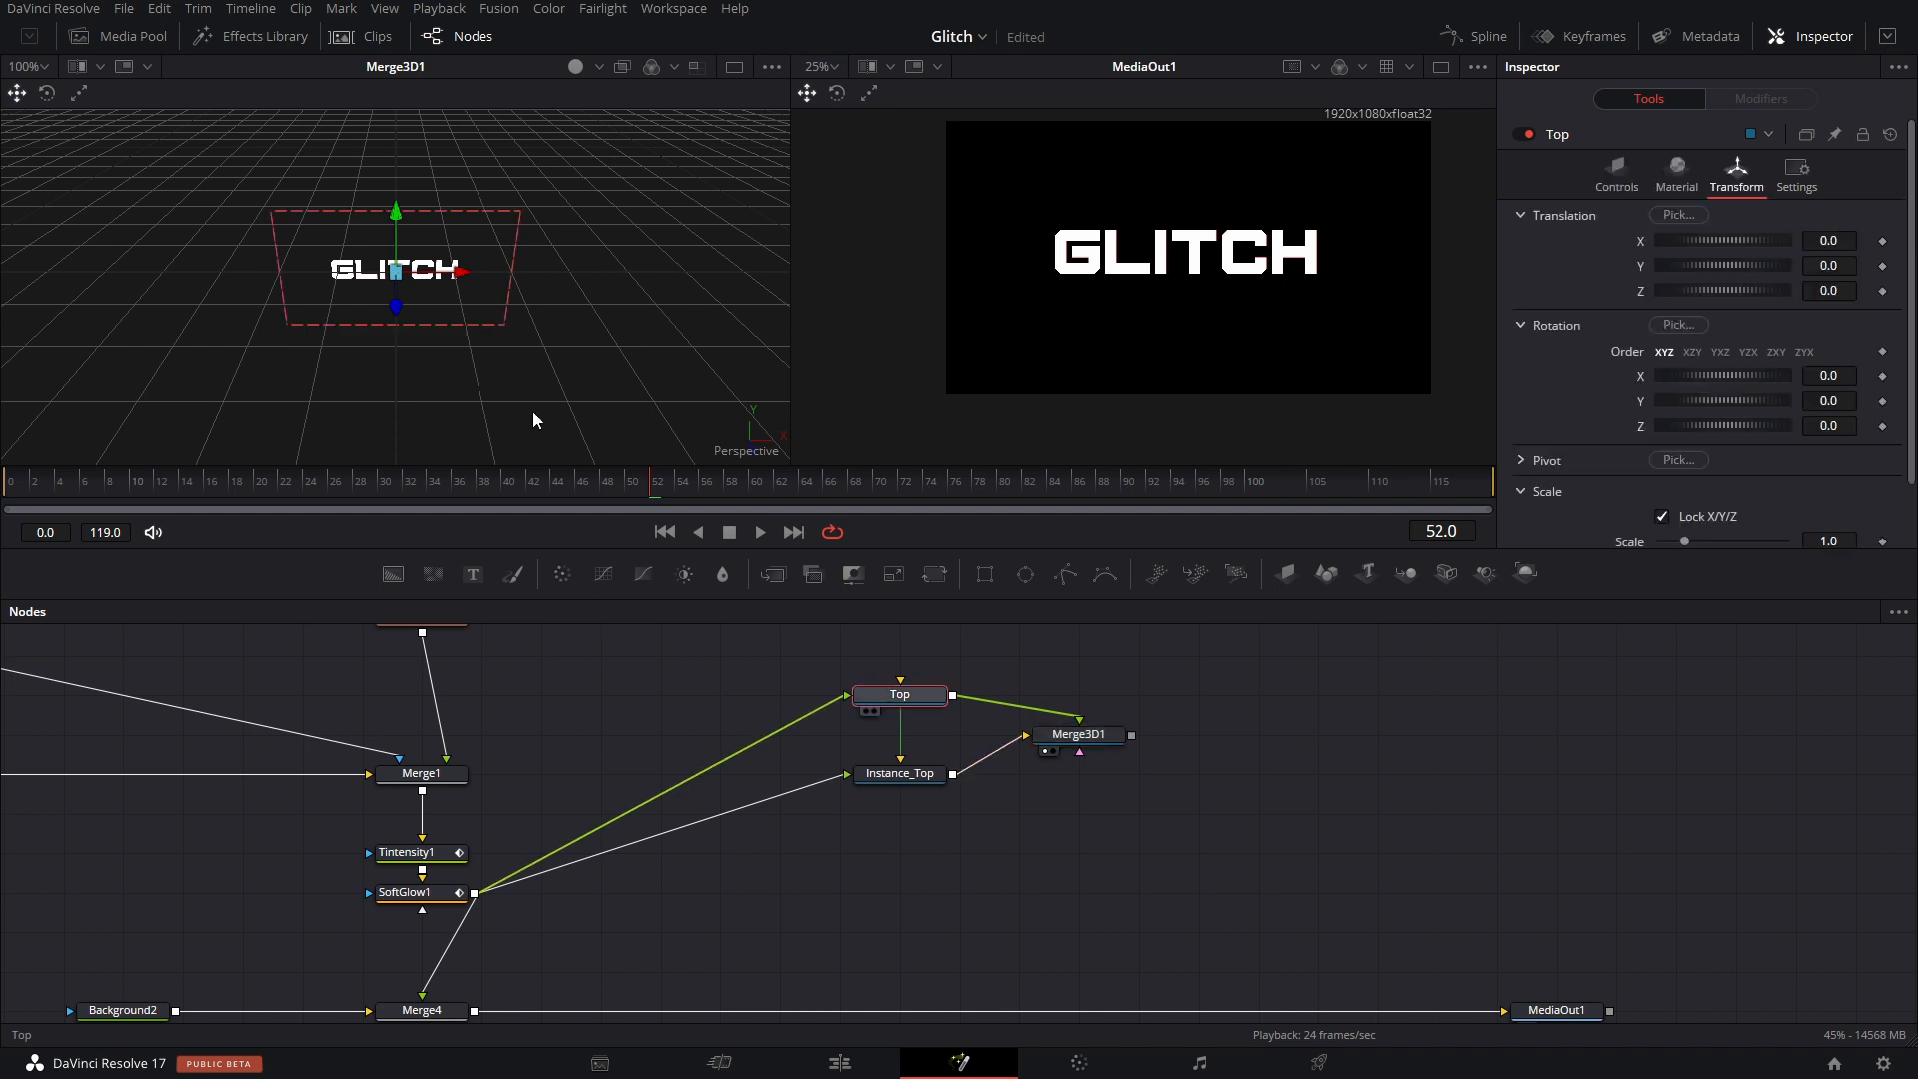
{"action": "left_click_drag", "start_coordinate": [533, 417], "coordinate": [408, 196]}
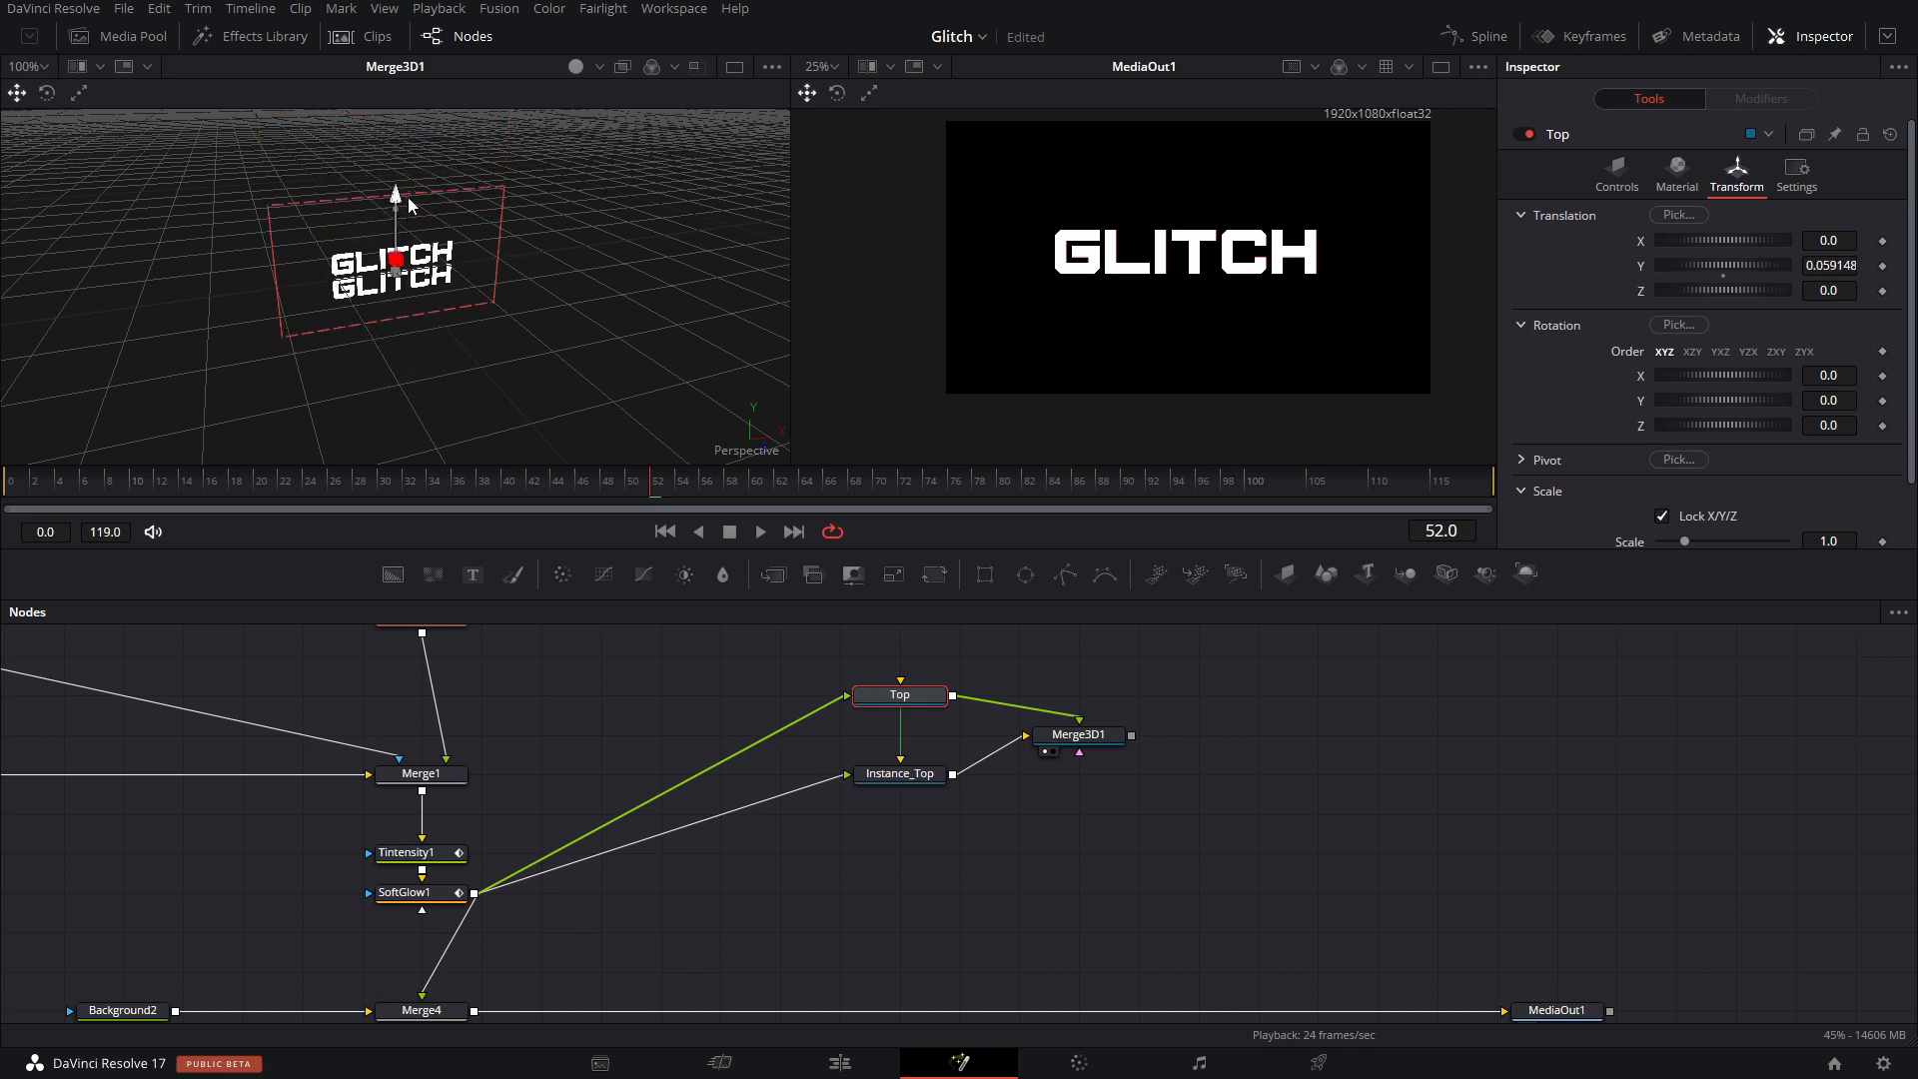
Deinstance Instance_Top's rotation group and set its X rotation to 180 degrees.
{"action": "left_click", "coordinate": [928, 779]}
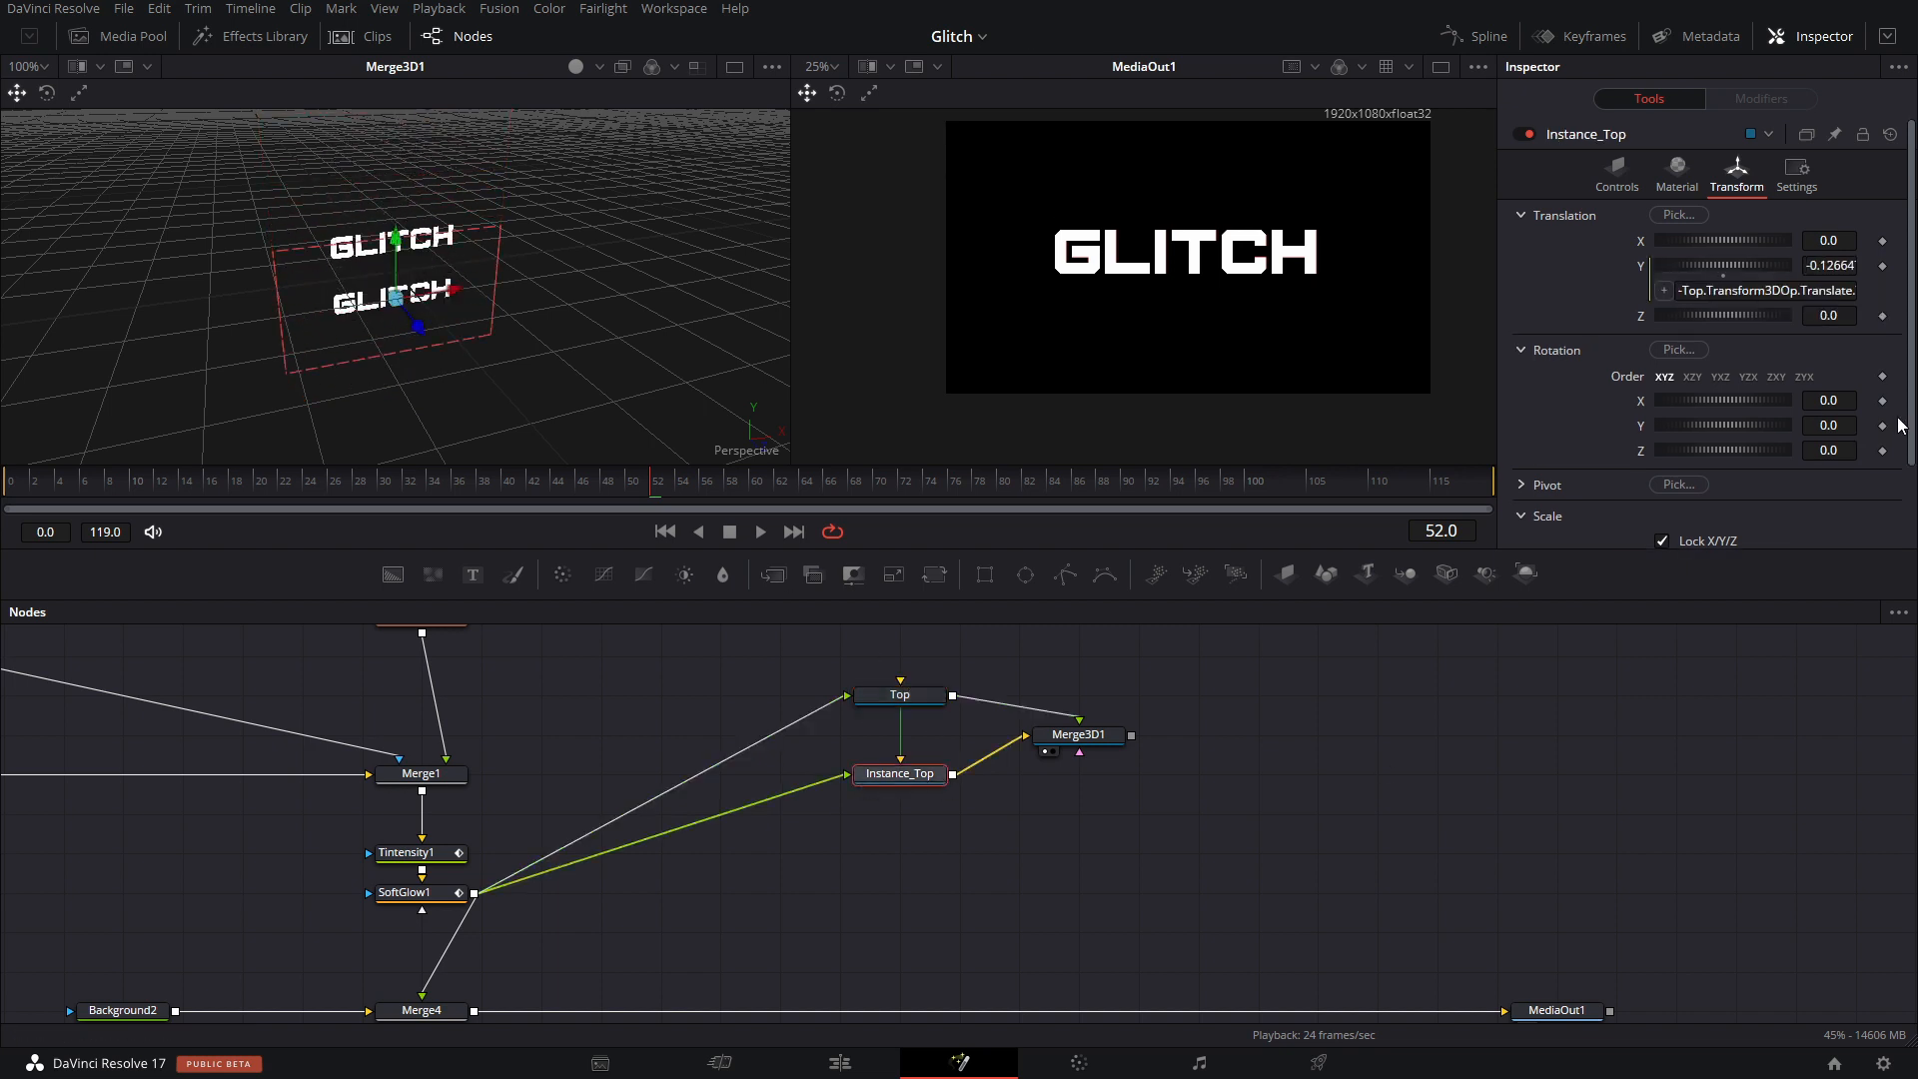
{"action": "right_click", "coordinate": [1645, 399]}
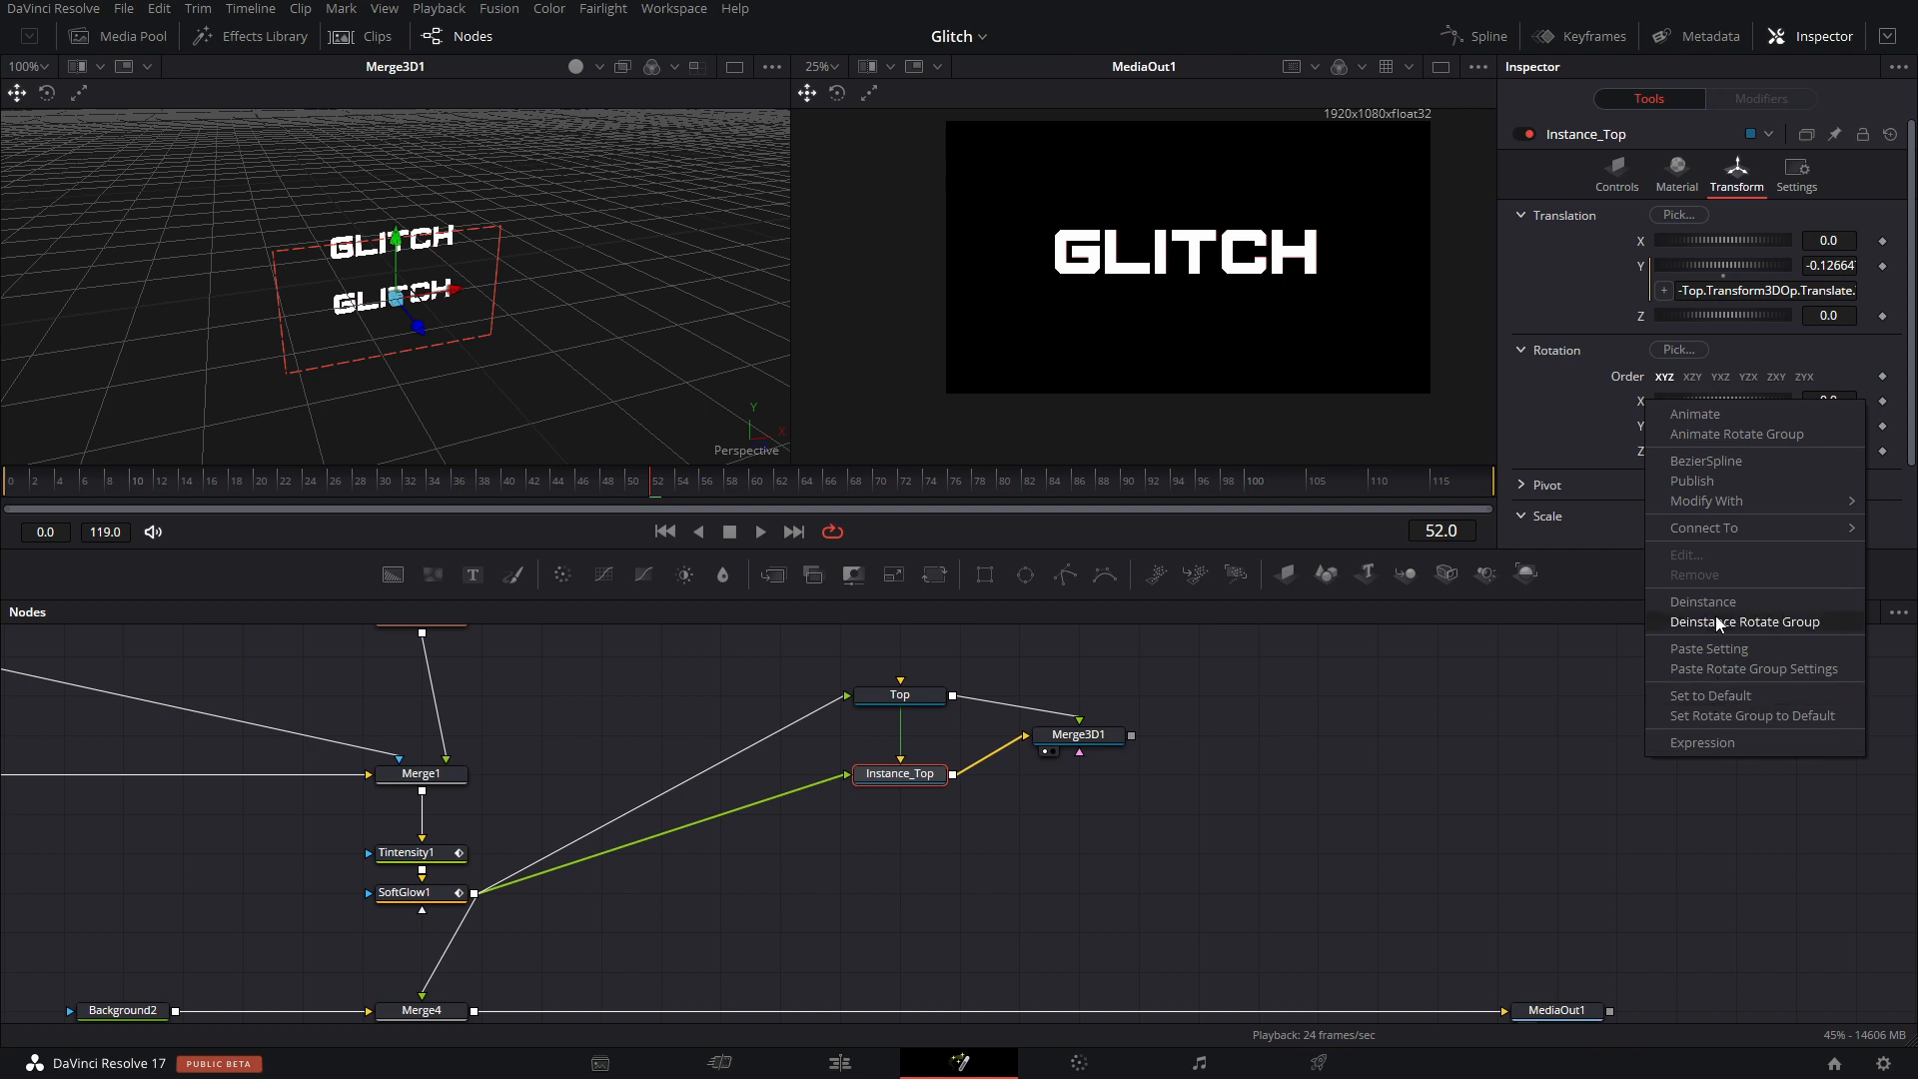
{"action": "left_click", "coordinate": [1744, 622]}
{"action": "left_click", "coordinate": [1834, 400]}
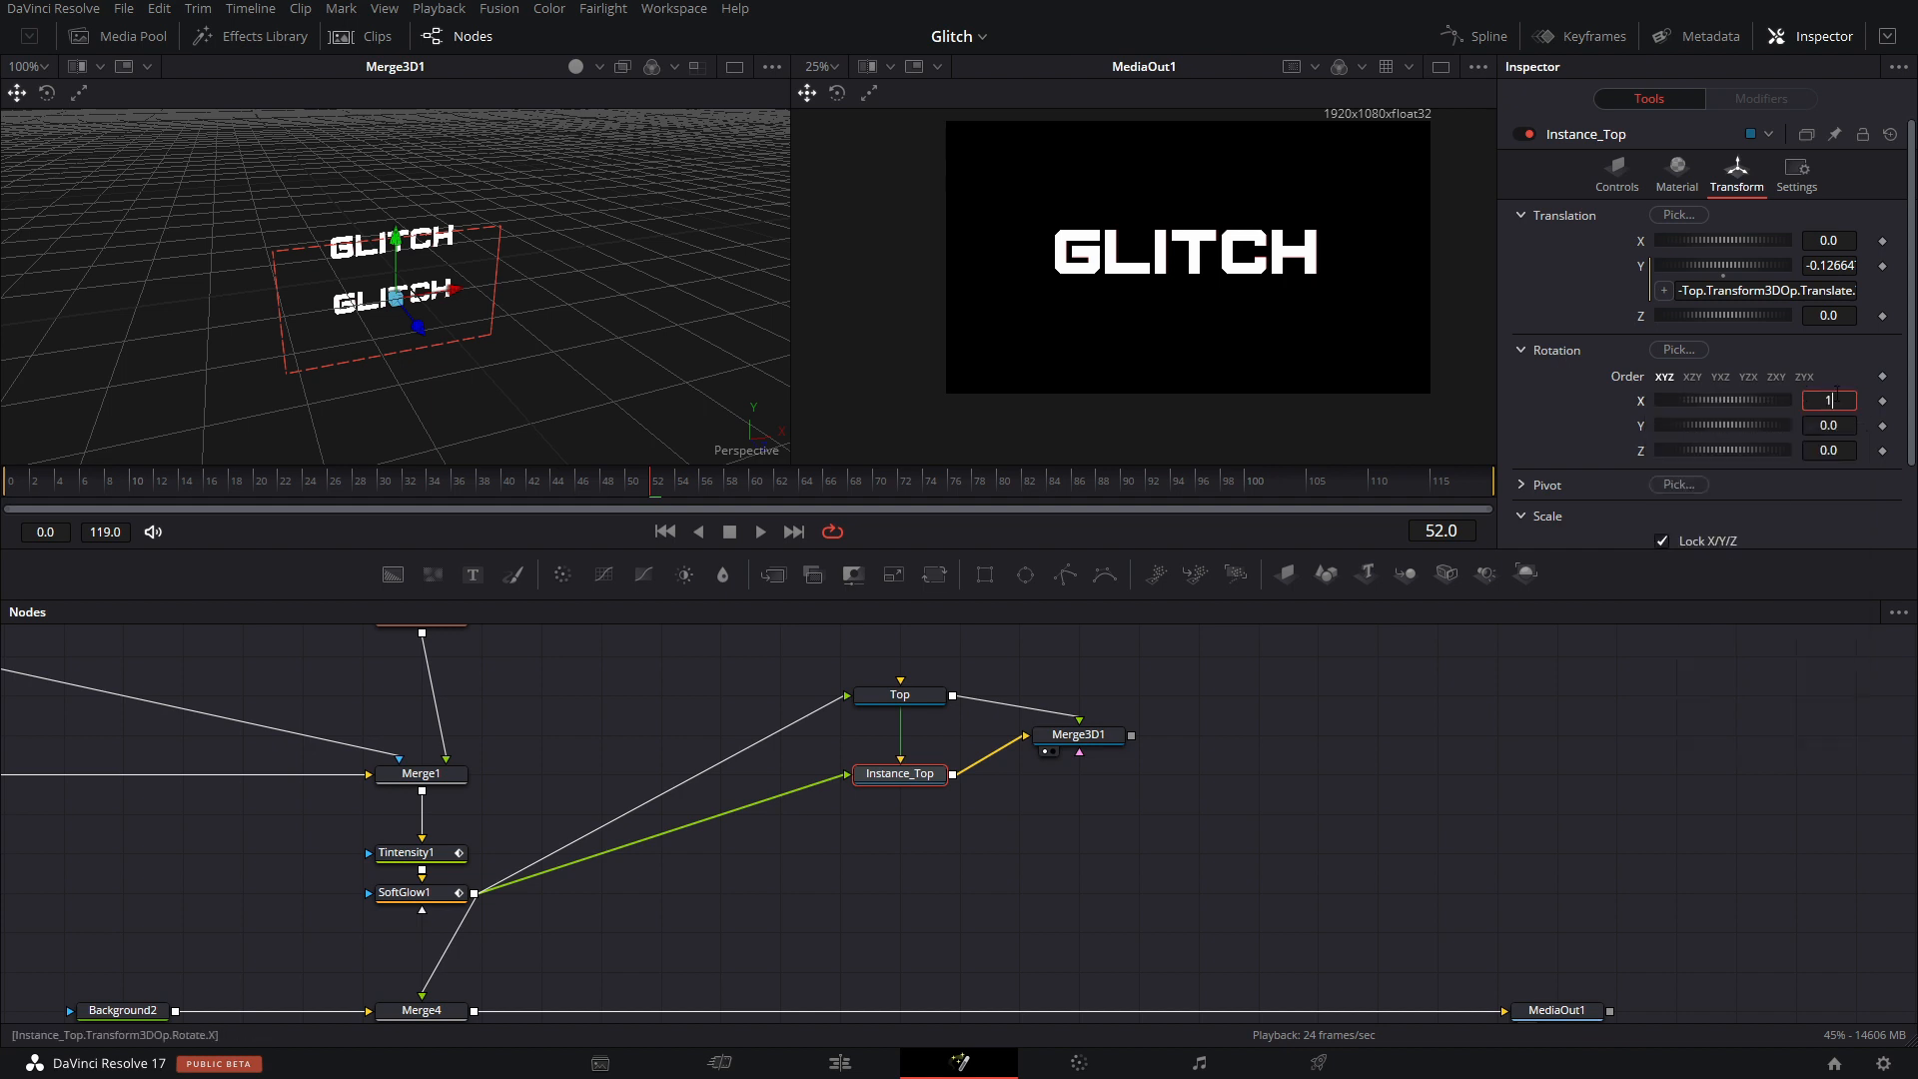
{"action": "type", "text": "180"}
{"action": "key", "text": "Return"}
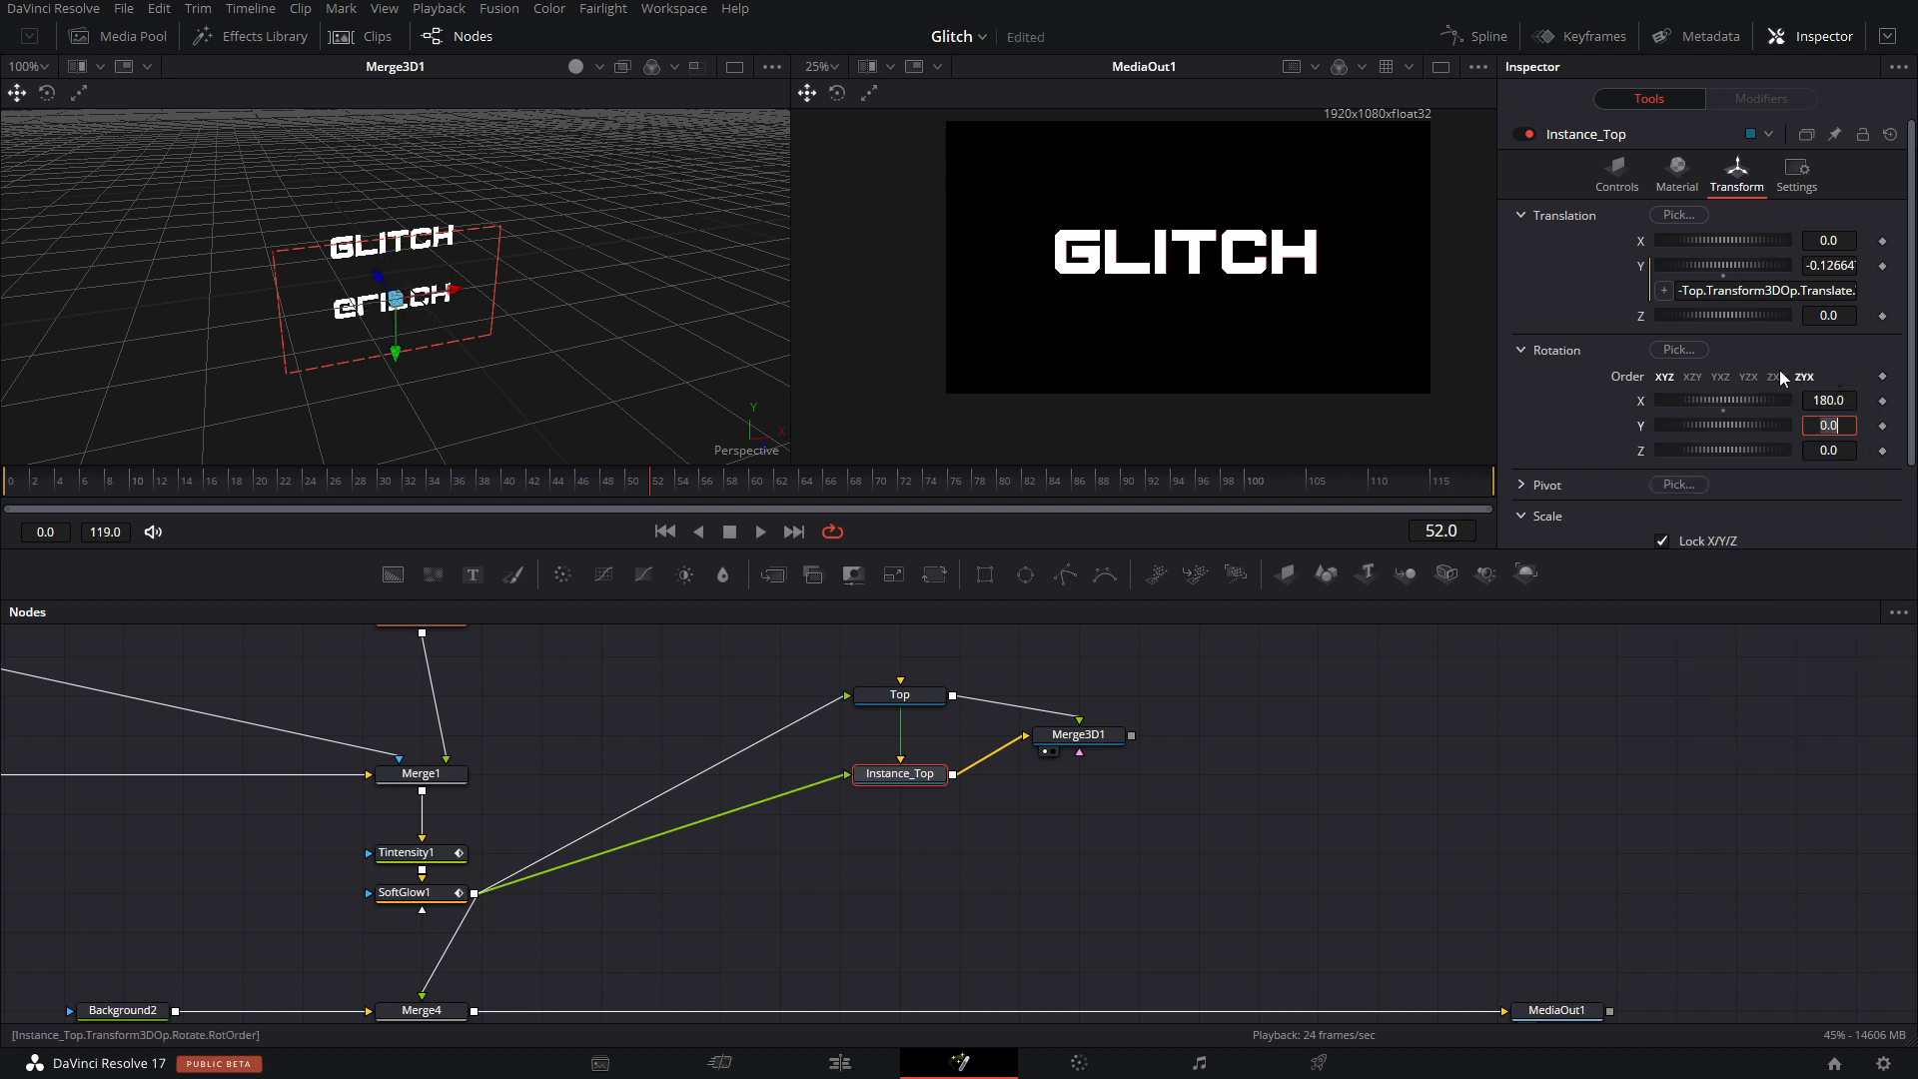
Adjust Top's Y translation to about 0.087 to bring the text closer to its mirrored copy, and save the project.
{"action": "left_click", "coordinate": [896, 696]}
{"action": "mouse_move", "coordinate": [395, 208]}
{"action": "left_mouse_down"}
{"action": "mouse_move", "coordinate": [399, 141]}
{"action": "mouse_move", "coordinate": [405, 190]}
{"action": "left_mouse_up"}
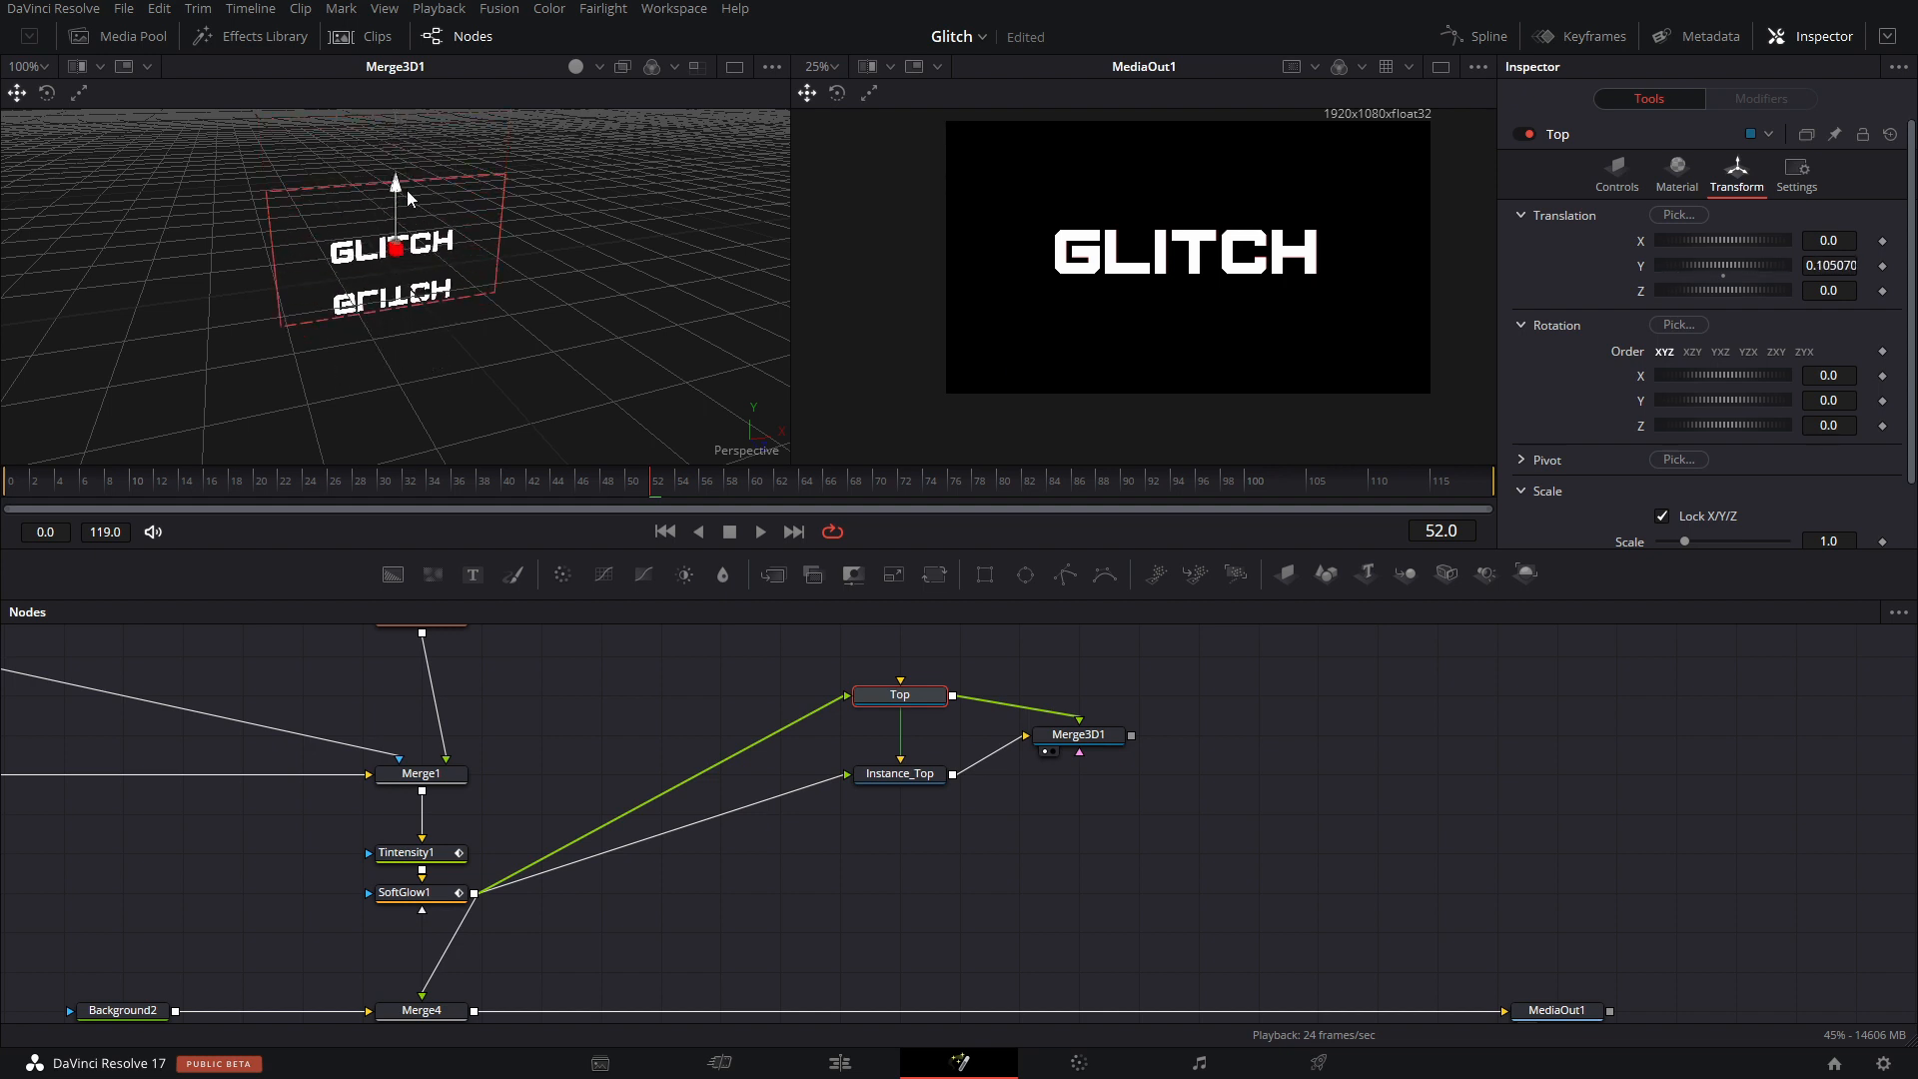
{"action": "left_click_drag", "start_coordinate": [385, 295], "coordinate": [489, 345]}
{"action": "scroll", "coordinate": [404, 252], "scroll_direction": "up", "scroll_amount": 1}
{"action": "left_click", "coordinate": [600, 349]}
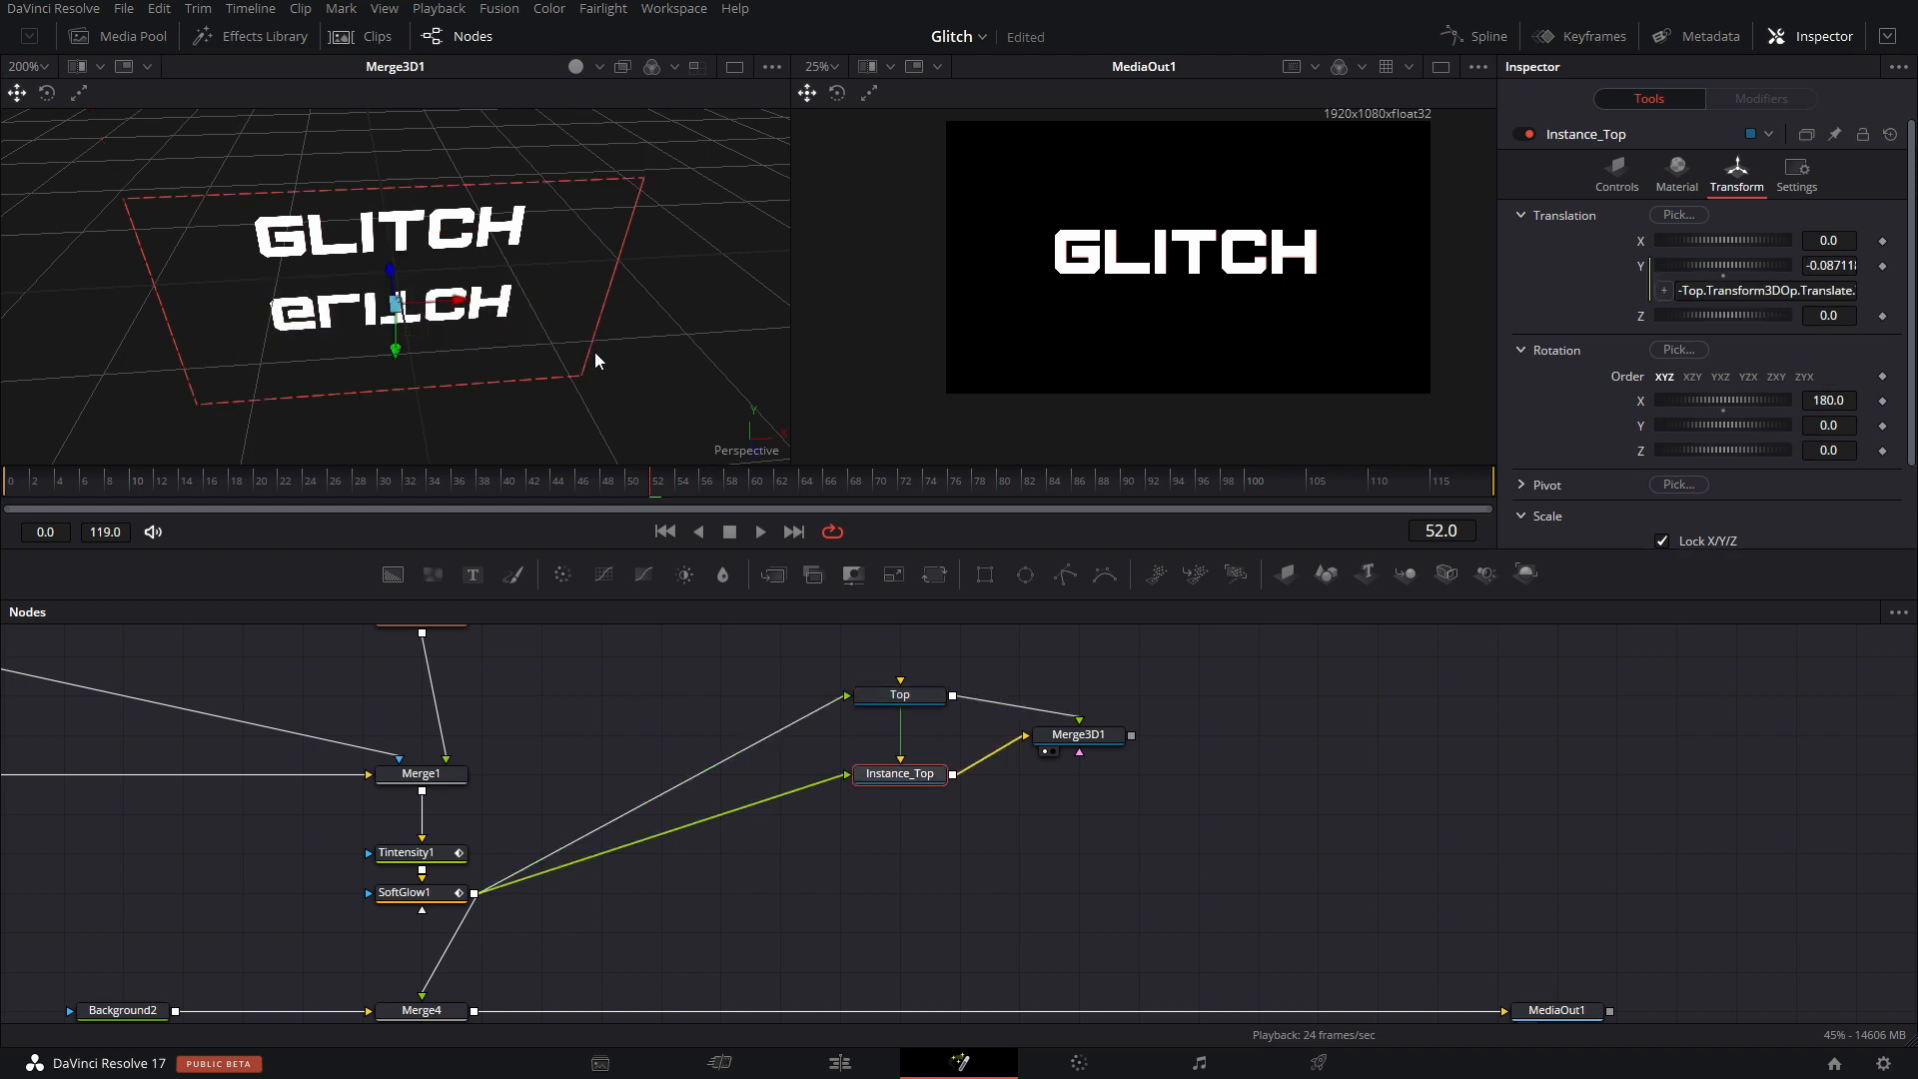
{"action": "key", "text": "ctrl+s"}
Add another Image Plane 3D node below Instance_Top and rename it Ground Plane.
{"action": "left_click_drag", "start_coordinate": [1286, 574], "coordinate": [889, 860]}
{"action": "key", "text": "F2"}
{"action": "type", "text": "Grou"}
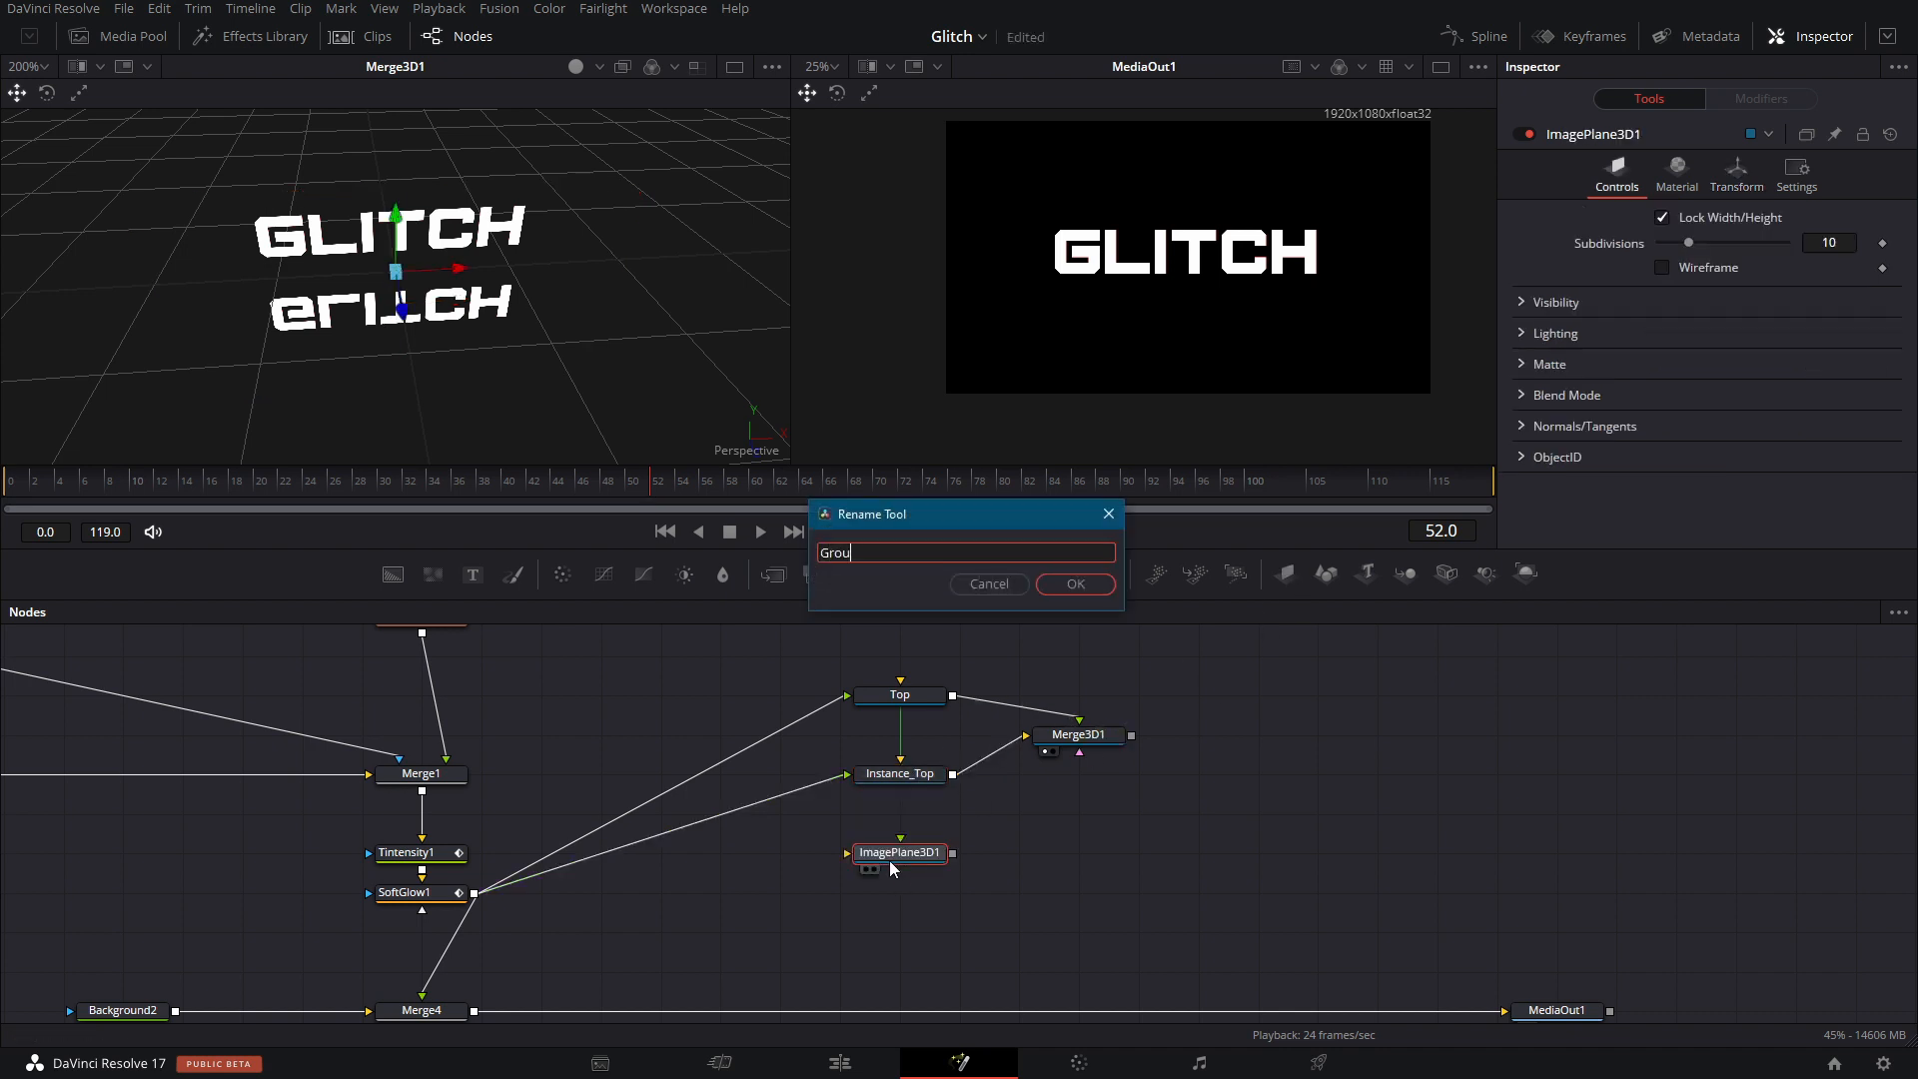
{"action": "type", "text": "nd Plane"}
{"action": "key", "text": "Return"}
Bring Floor_Texture.jpg from the project's media into the node graph, connect it to GroundPlane, and view the texture.
{"action": "left_click", "coordinate": [125, 36]}
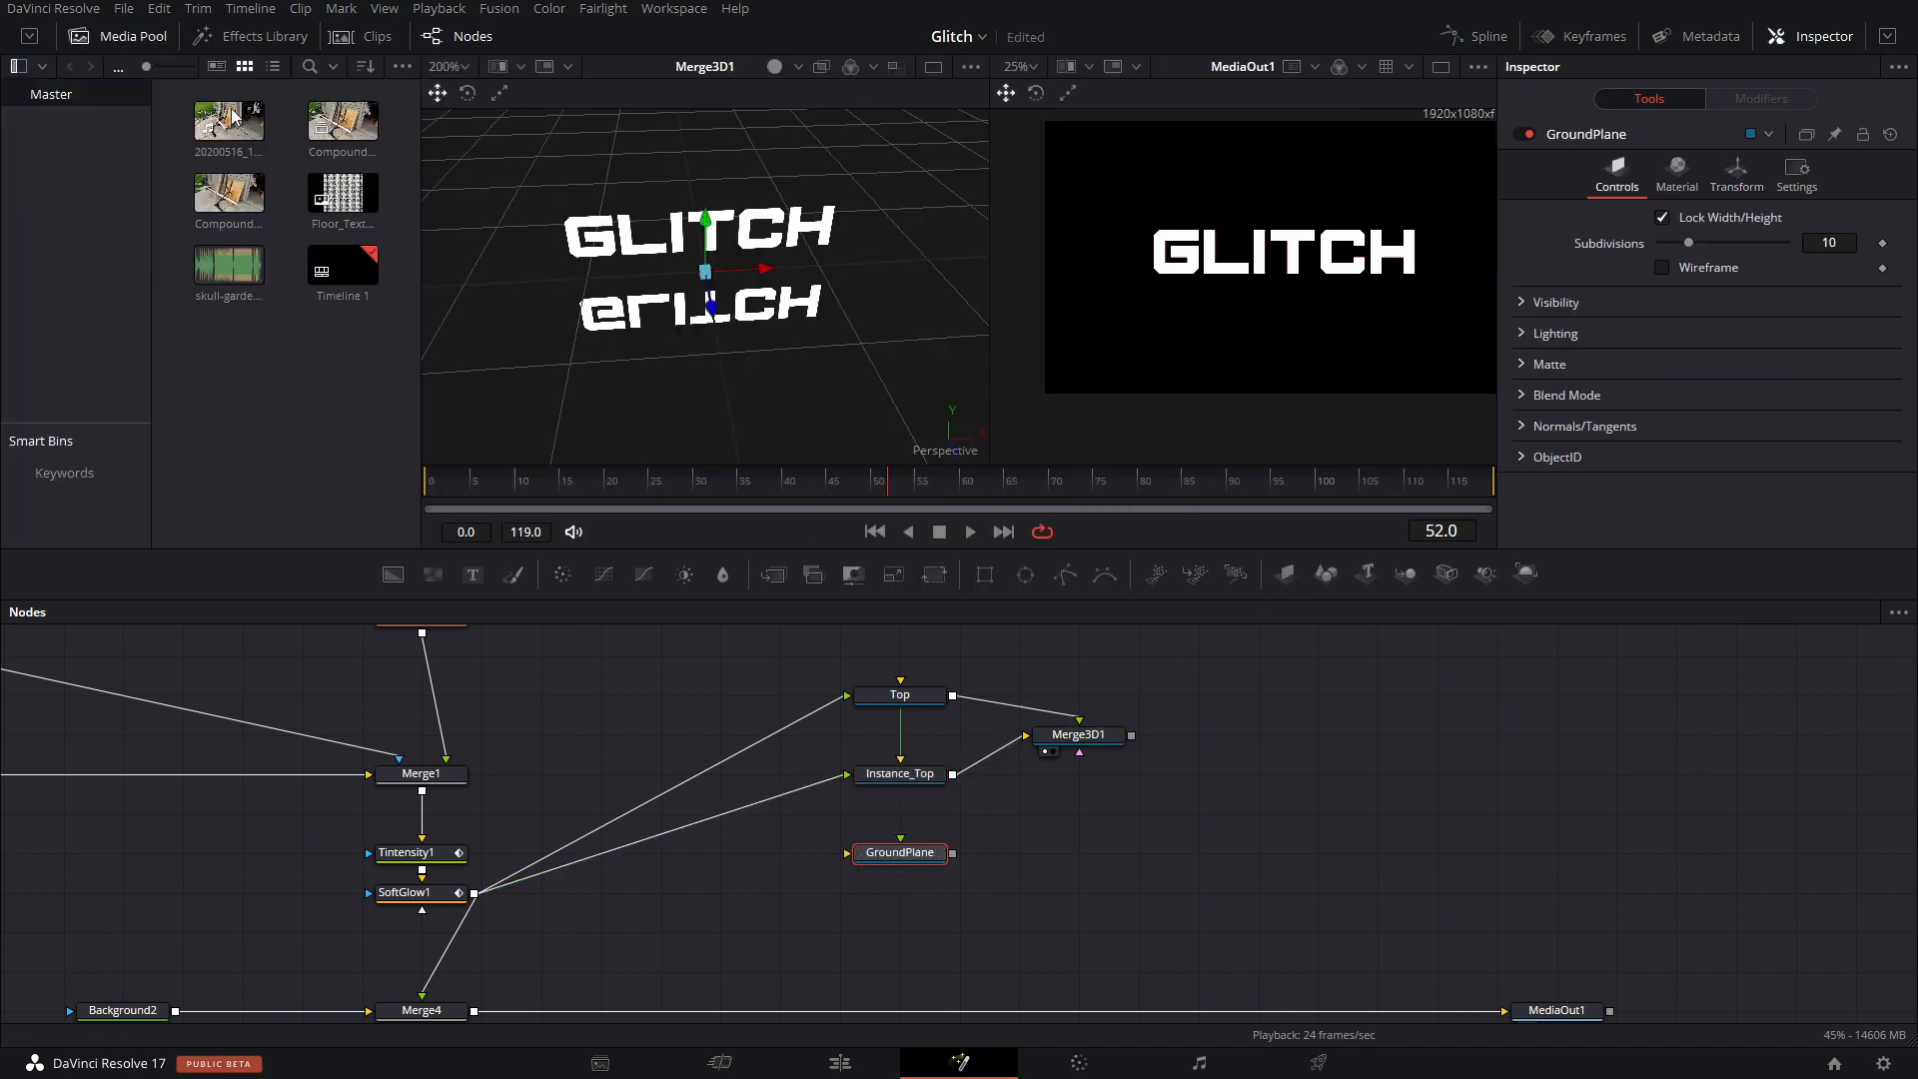
{"action": "left_click_drag", "start_coordinate": [343, 193], "coordinate": [723, 856]}
{"action": "left_click", "coordinate": [125, 36]}
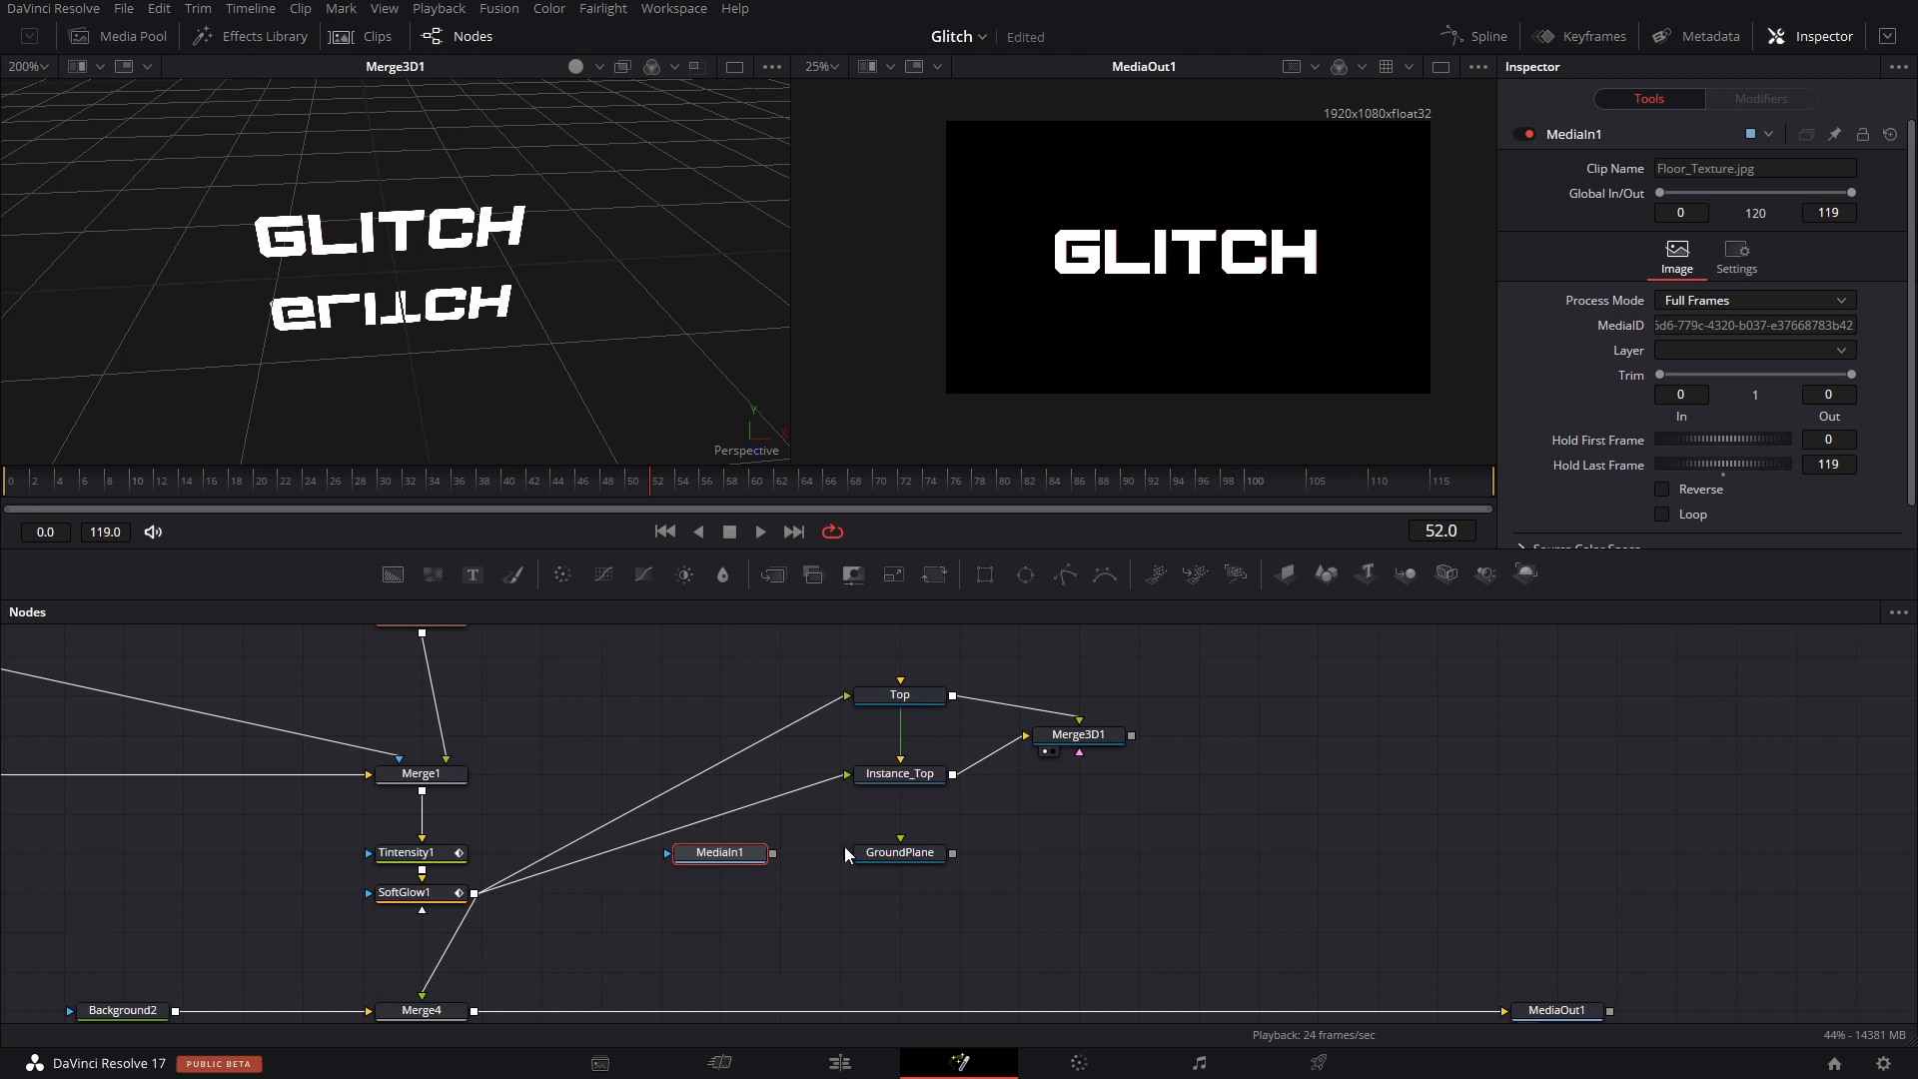
{"action": "left_click_drag", "start_coordinate": [774, 853], "coordinate": [883, 863]}
{"action": "key", "text": "1"}
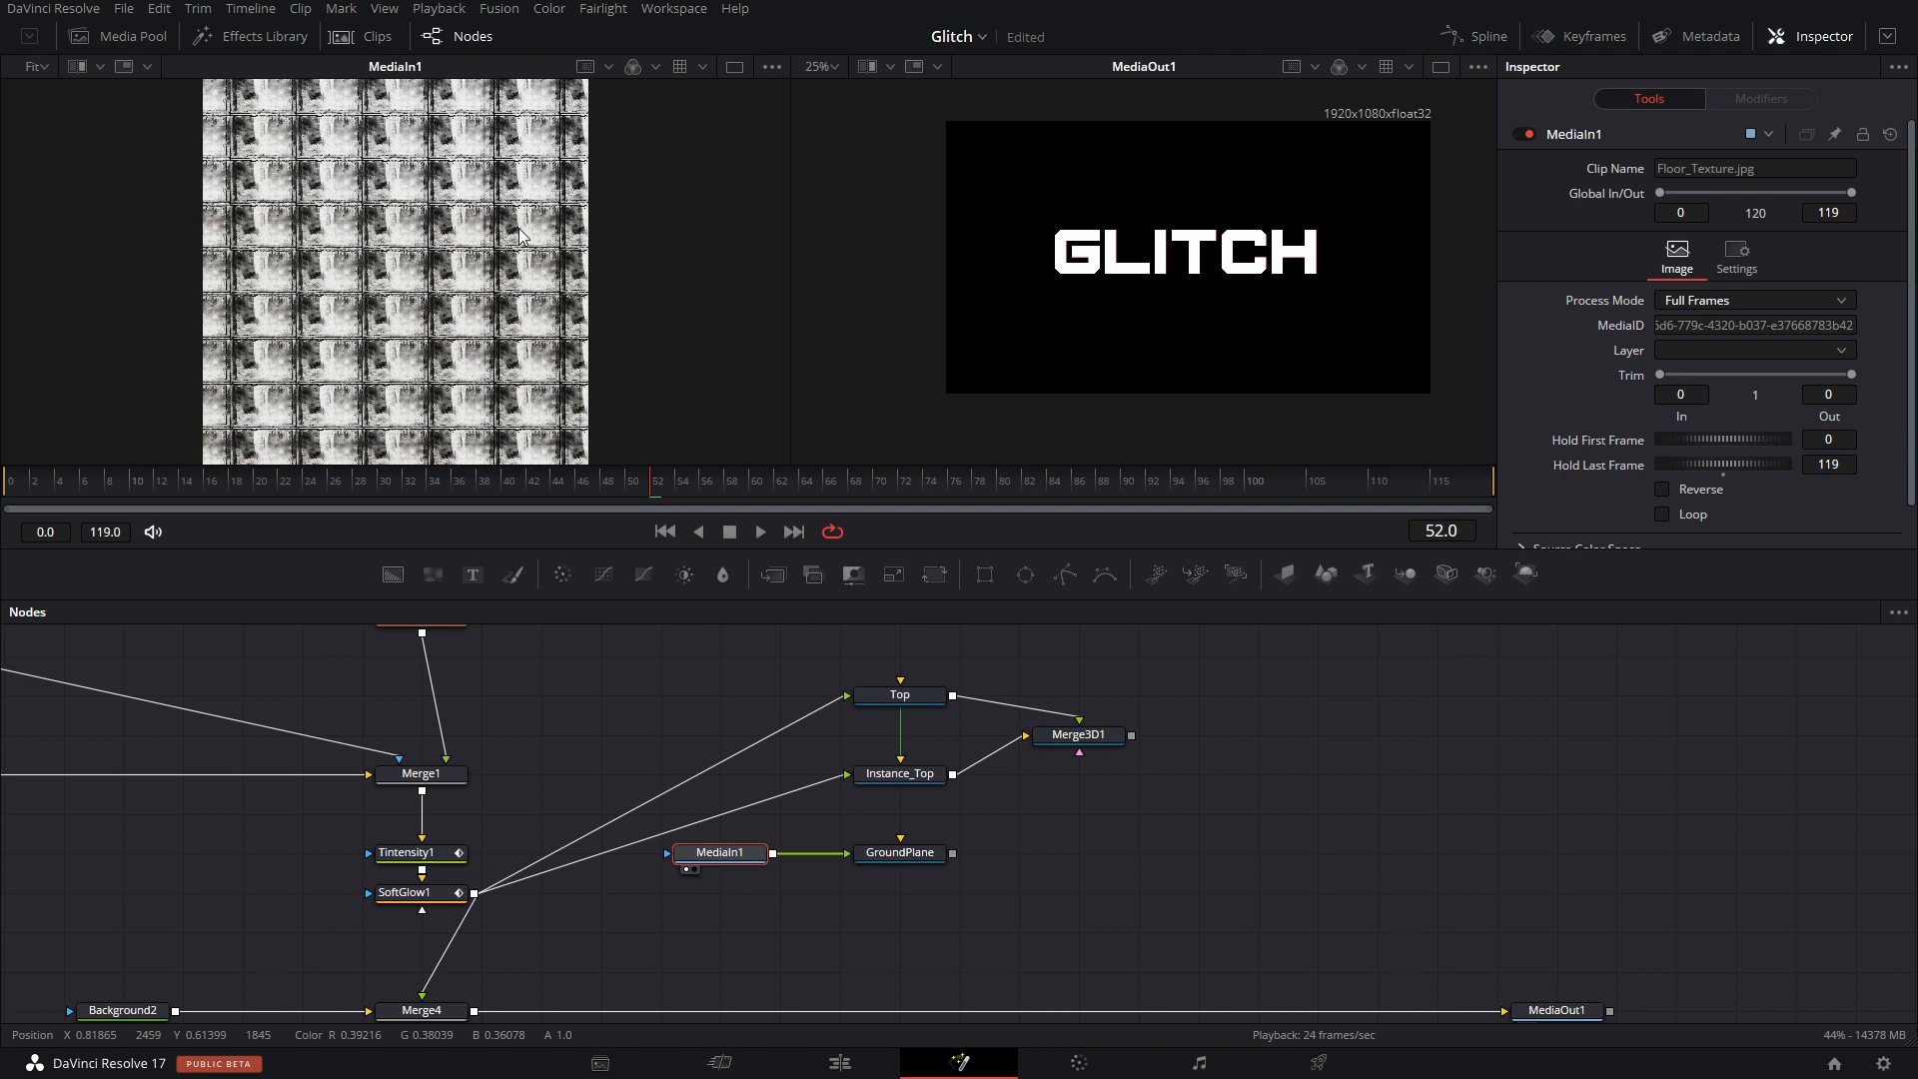
Connect GroundPlane to Merge3D1 and display the merged 3D scene.
{"action": "left_click", "coordinate": [945, 857]}
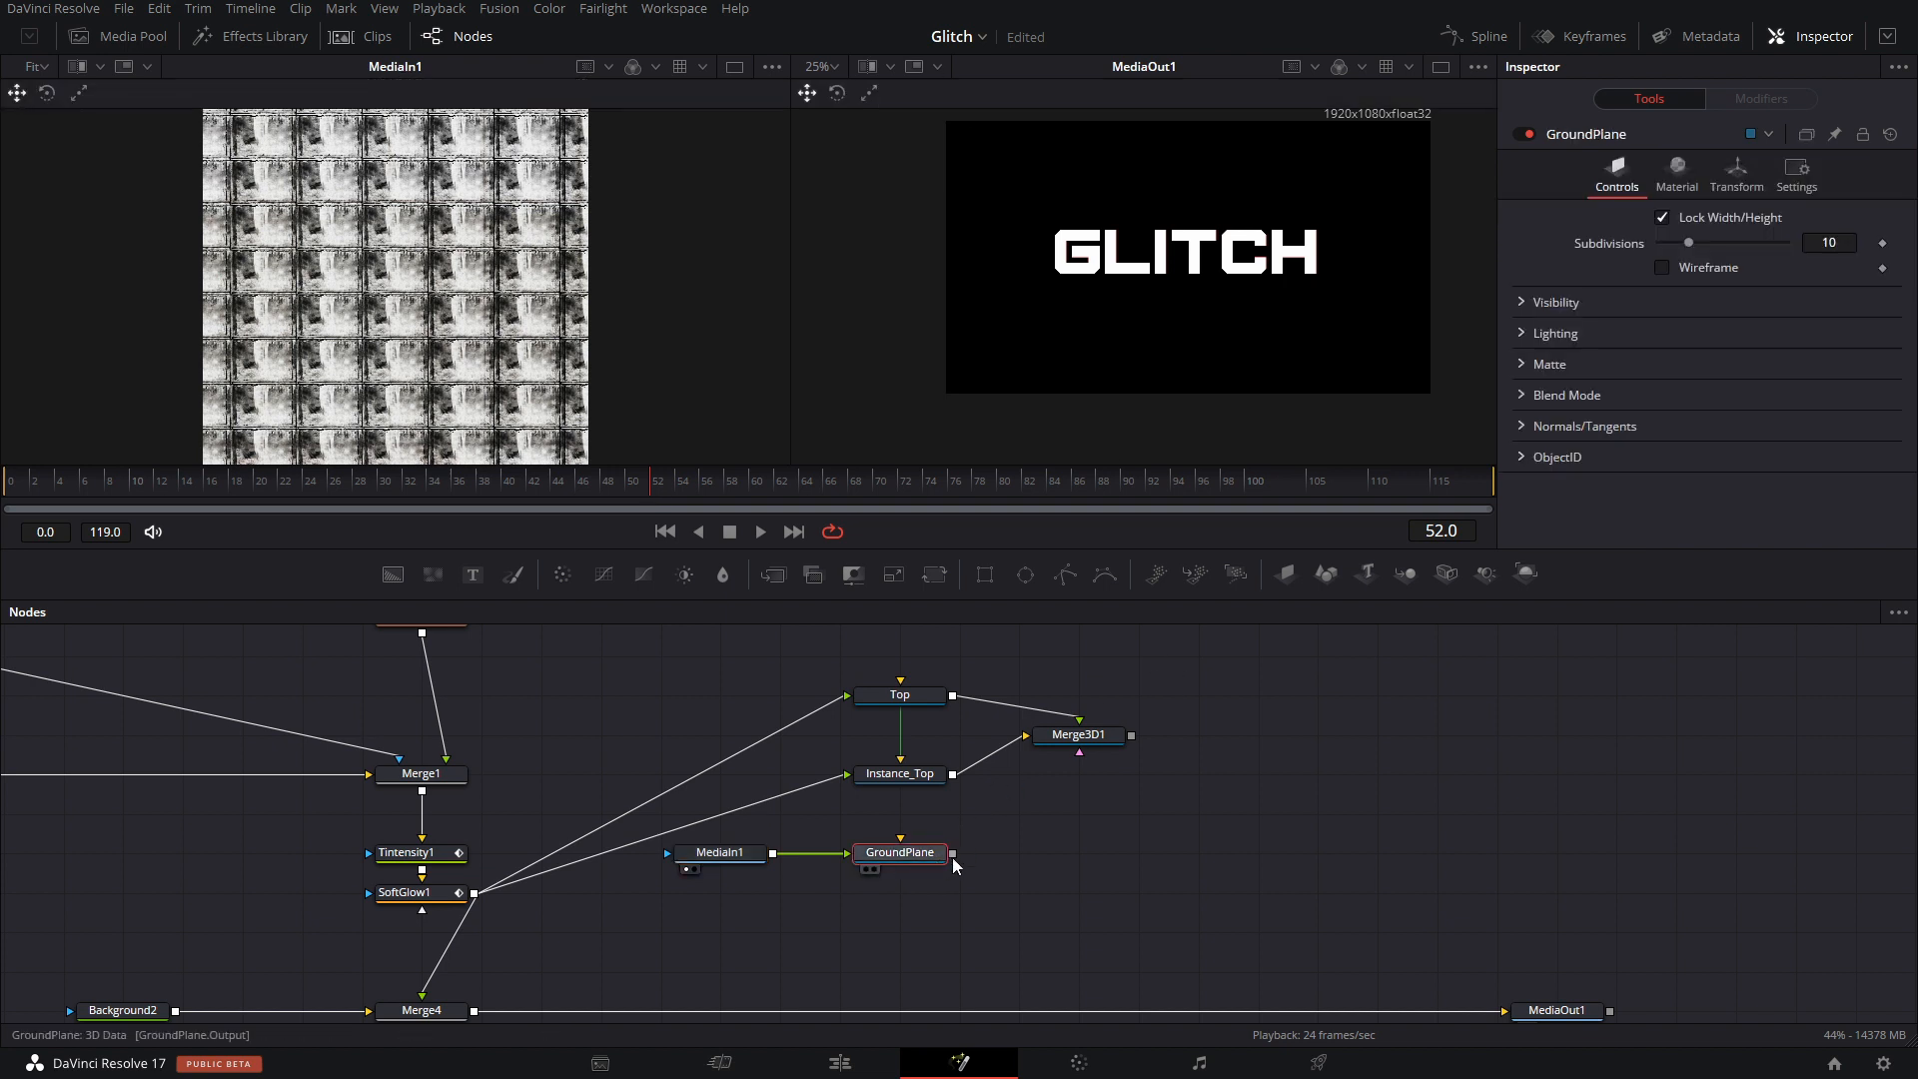
{"action": "left_click_drag", "start_coordinate": [953, 855], "coordinate": [1096, 742]}
{"action": "left_click", "coordinate": [1096, 739]}
{"action": "key", "text": "1"}
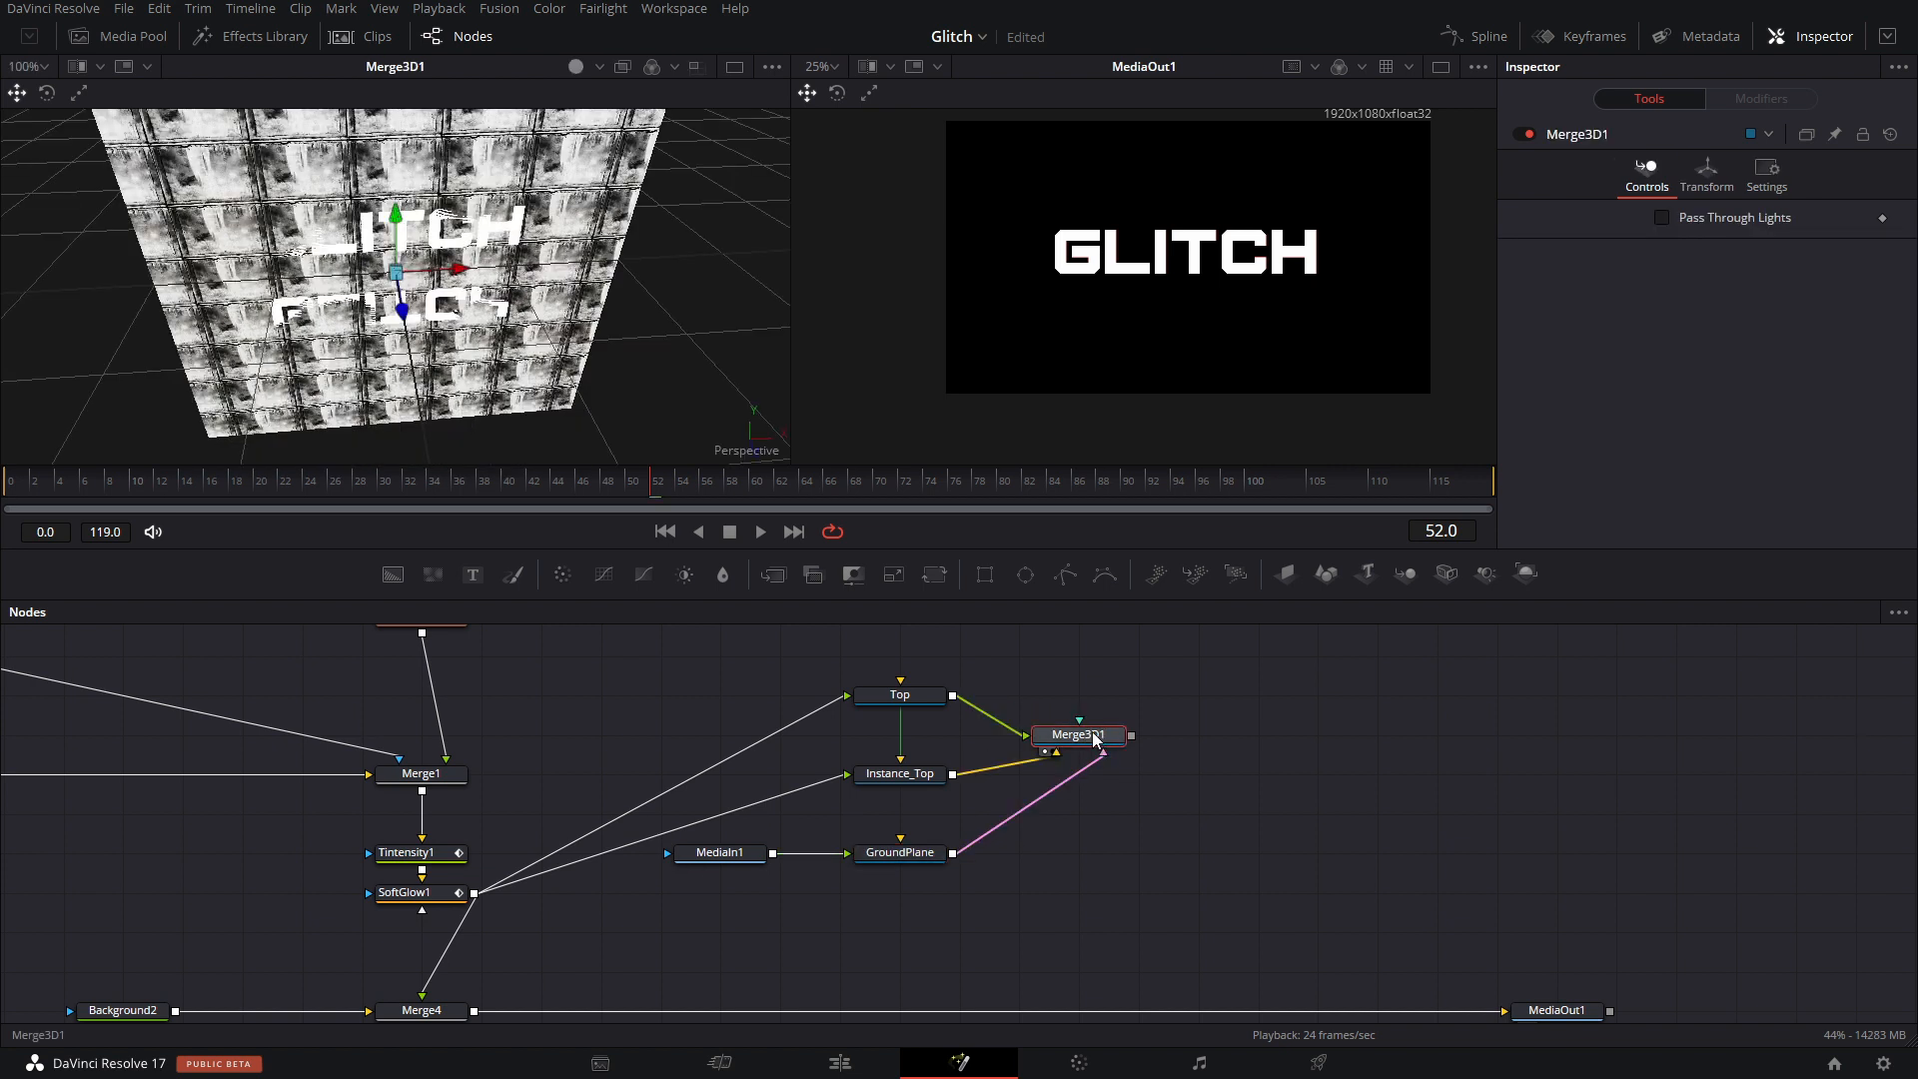
Set GroundPlane's X rotation to -90 degrees so it lies flat as a floor.
{"action": "left_click", "coordinate": [884, 849]}
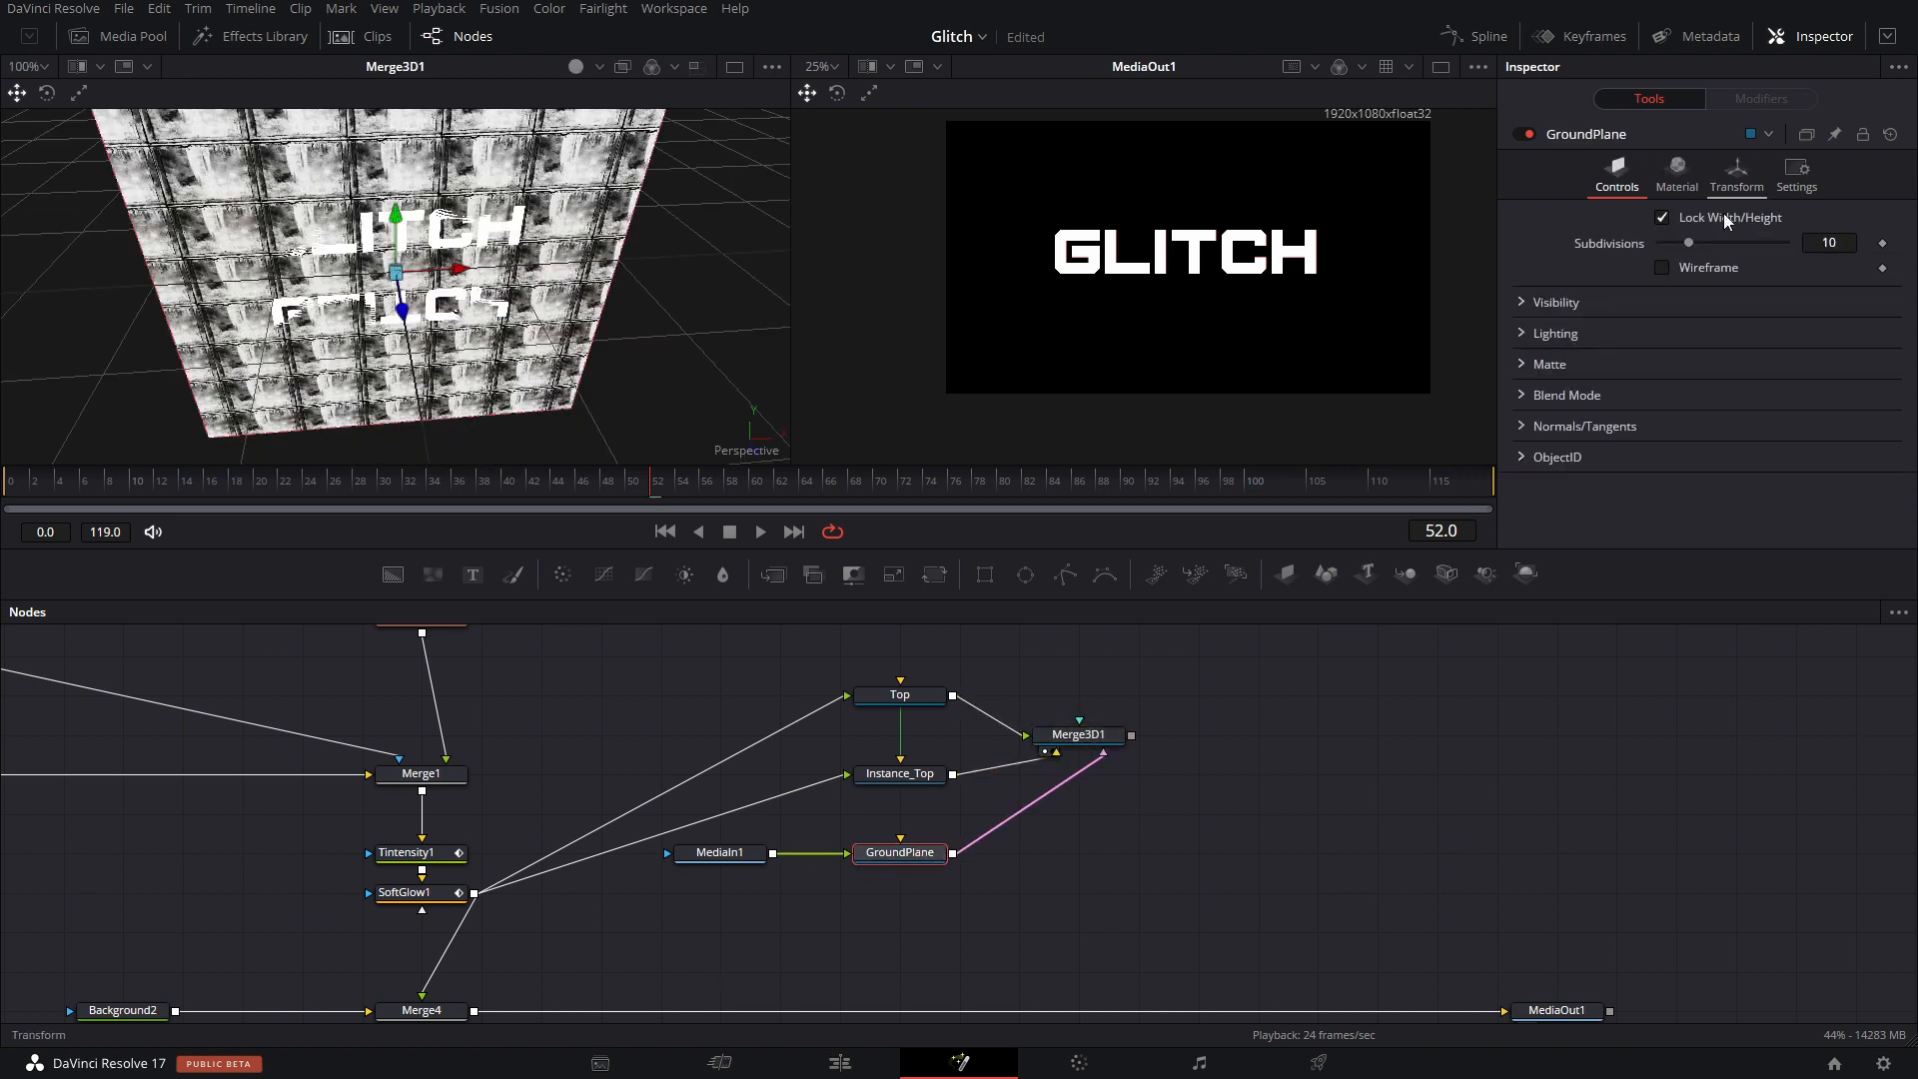
{"action": "left_click", "coordinate": [1737, 175]}
{"action": "left_click_drag", "start_coordinate": [1693, 383], "coordinate": [1673, 387]}
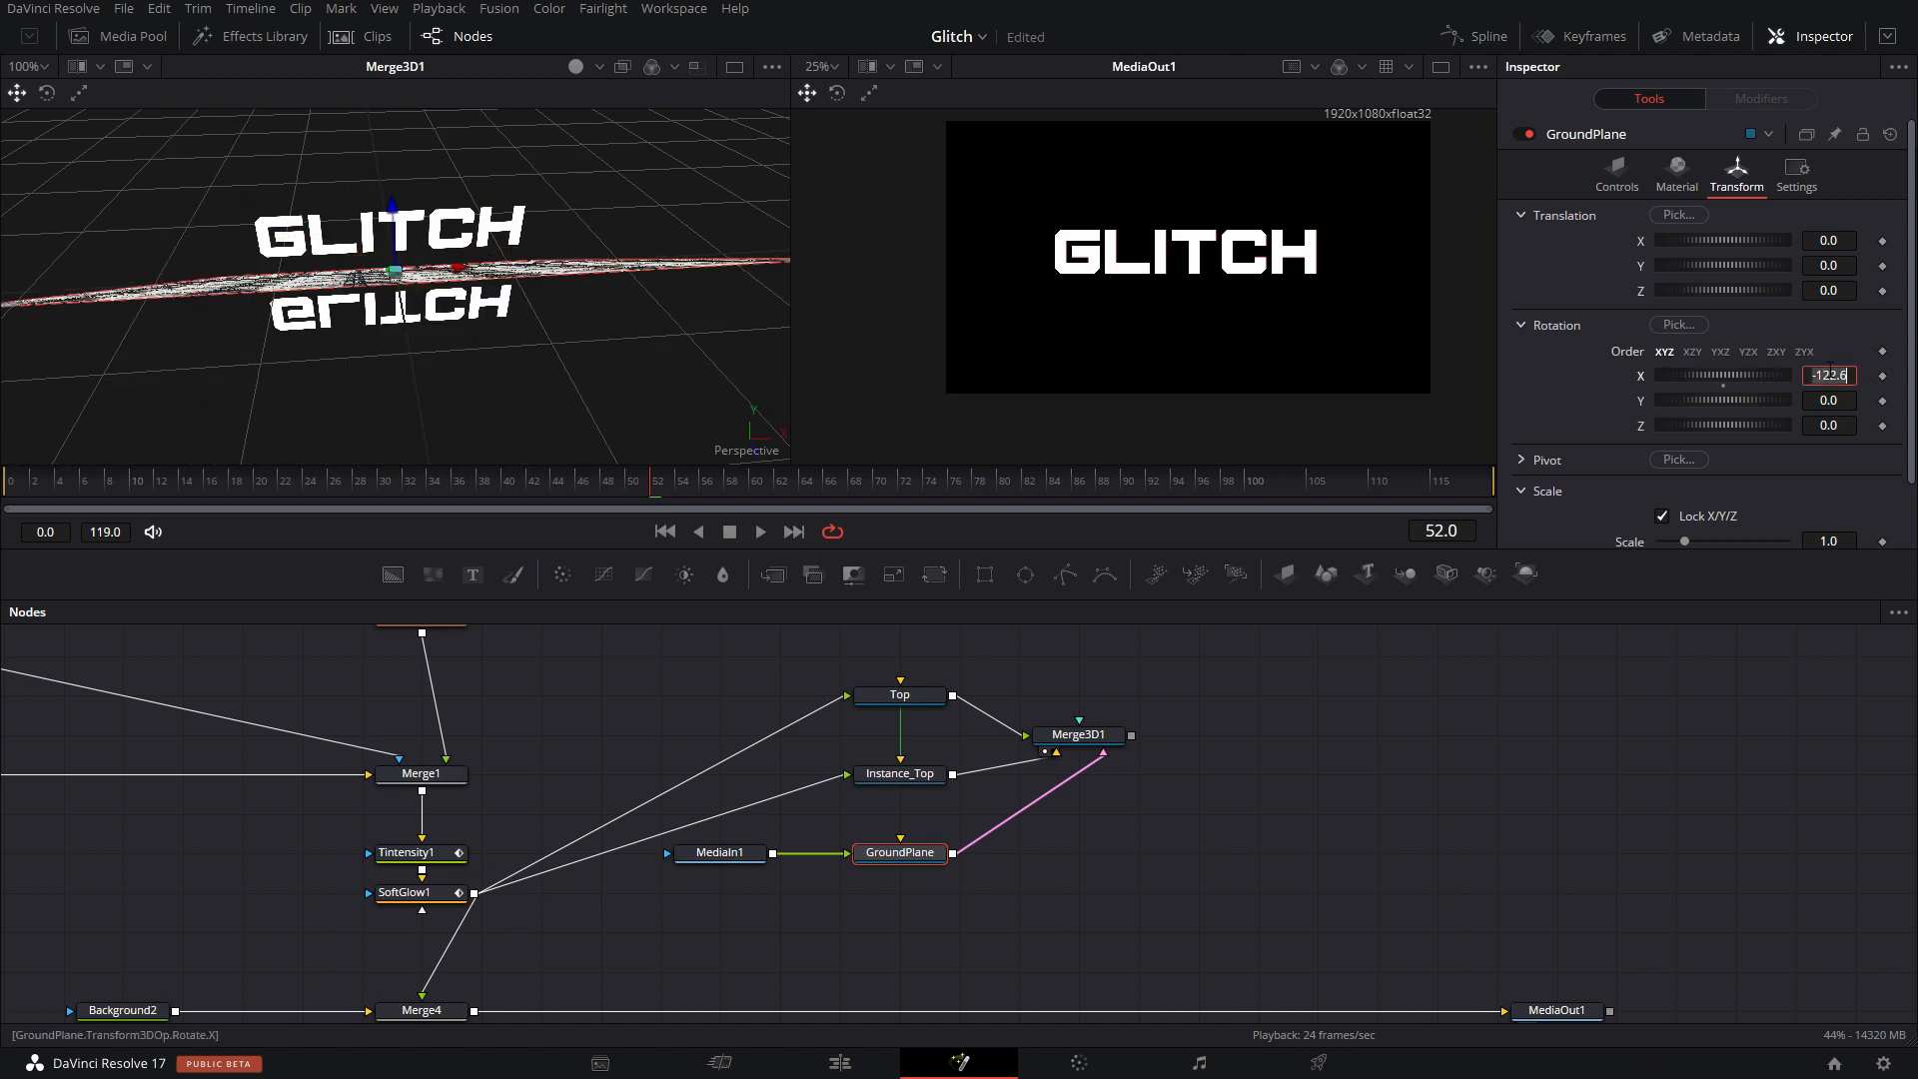
{"action": "type", "text": "-90"}
{"action": "key", "text": "Return"}
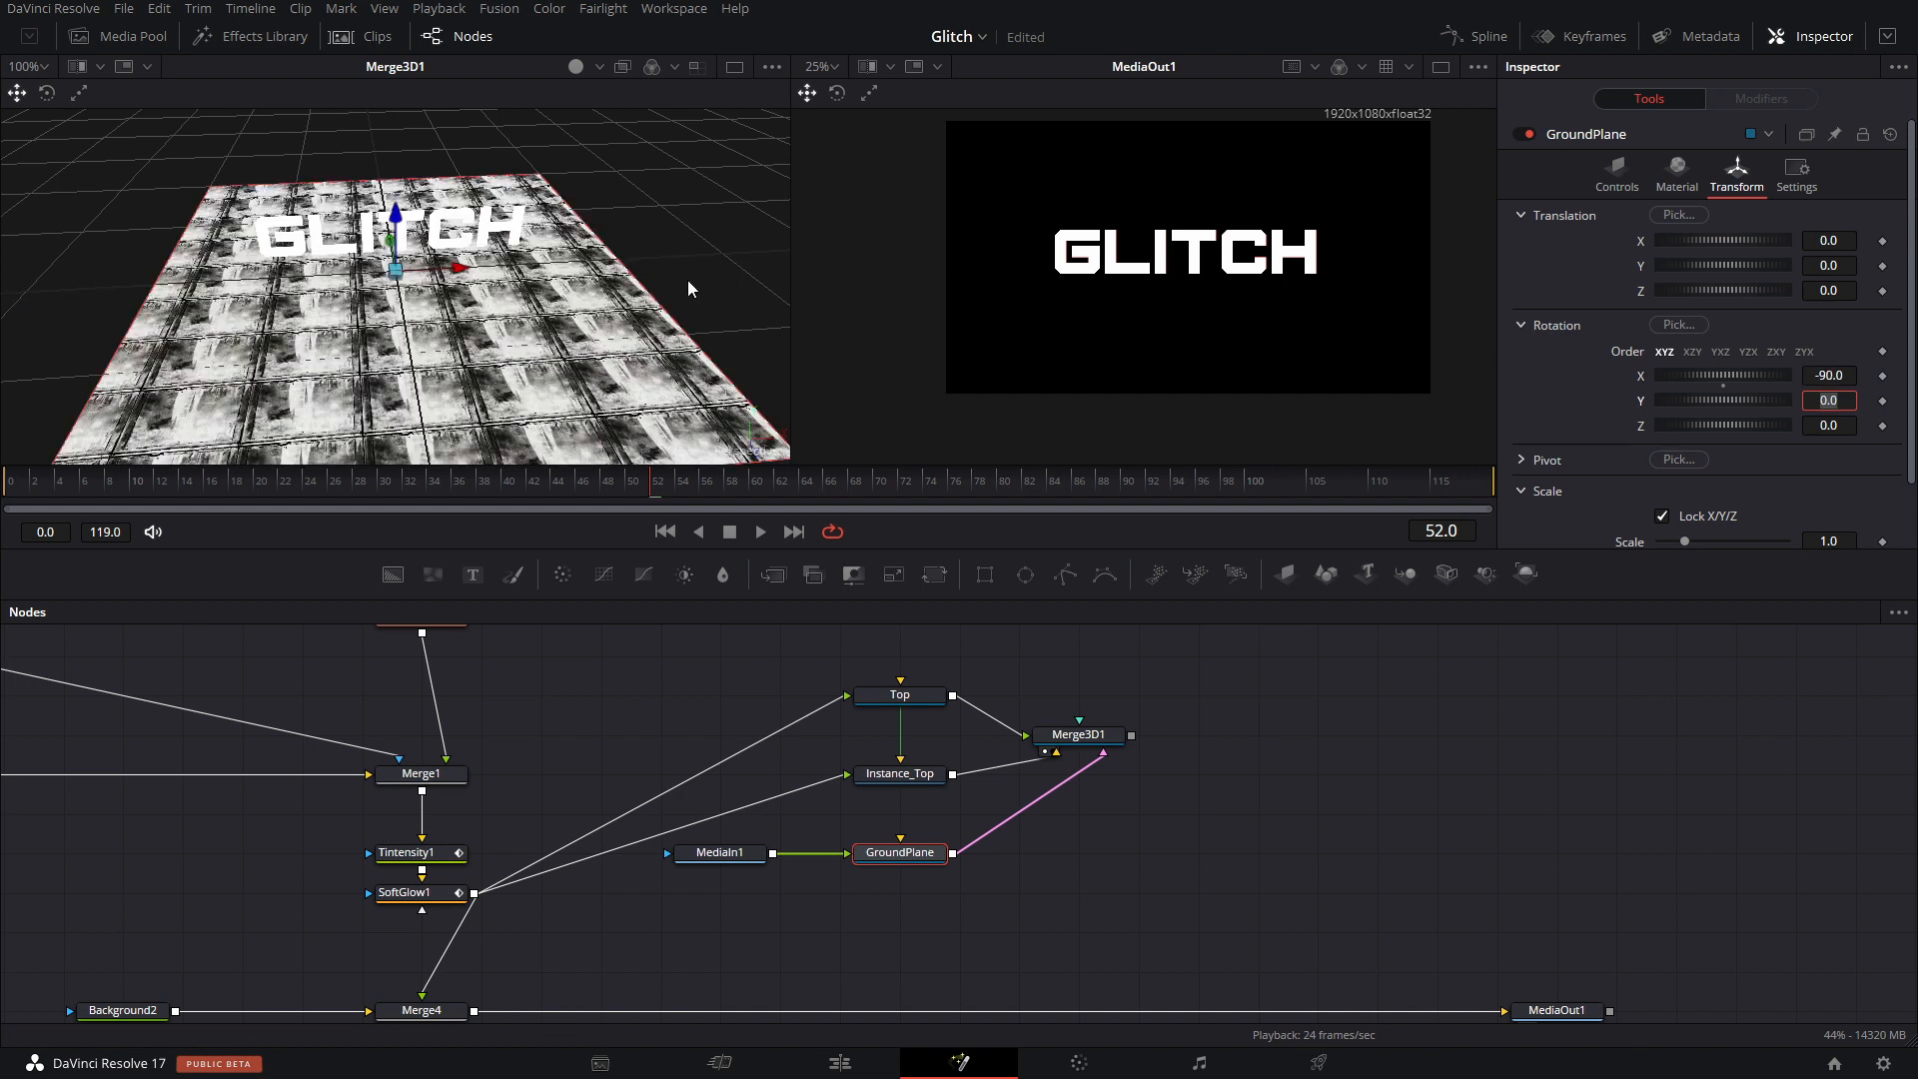
Examine the title above the ground plane and its mirrored copy beneath it from a low angle.
{"action": "left_click_drag", "start_coordinate": [787, 209], "coordinate": [420, 250]}
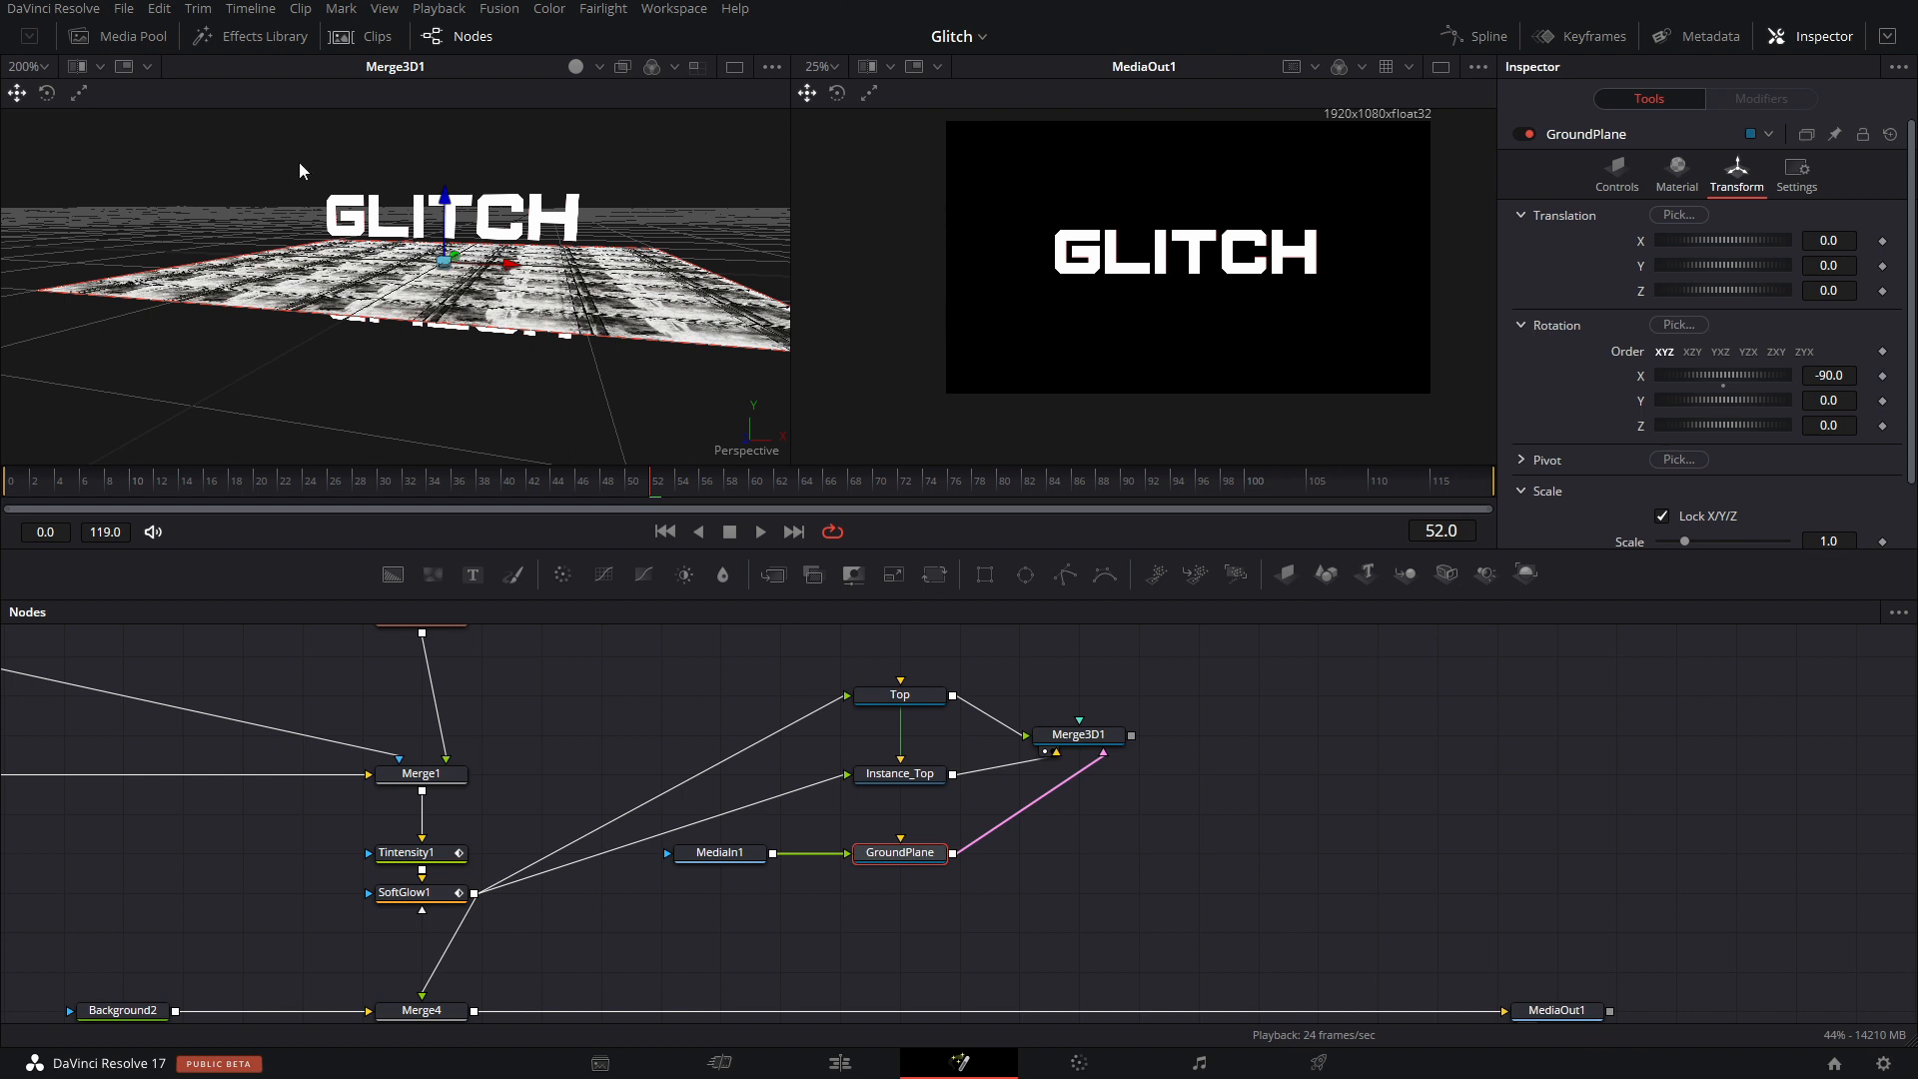
{"action": "left_click_drag", "start_coordinate": [292, 154], "coordinate": [695, 248]}
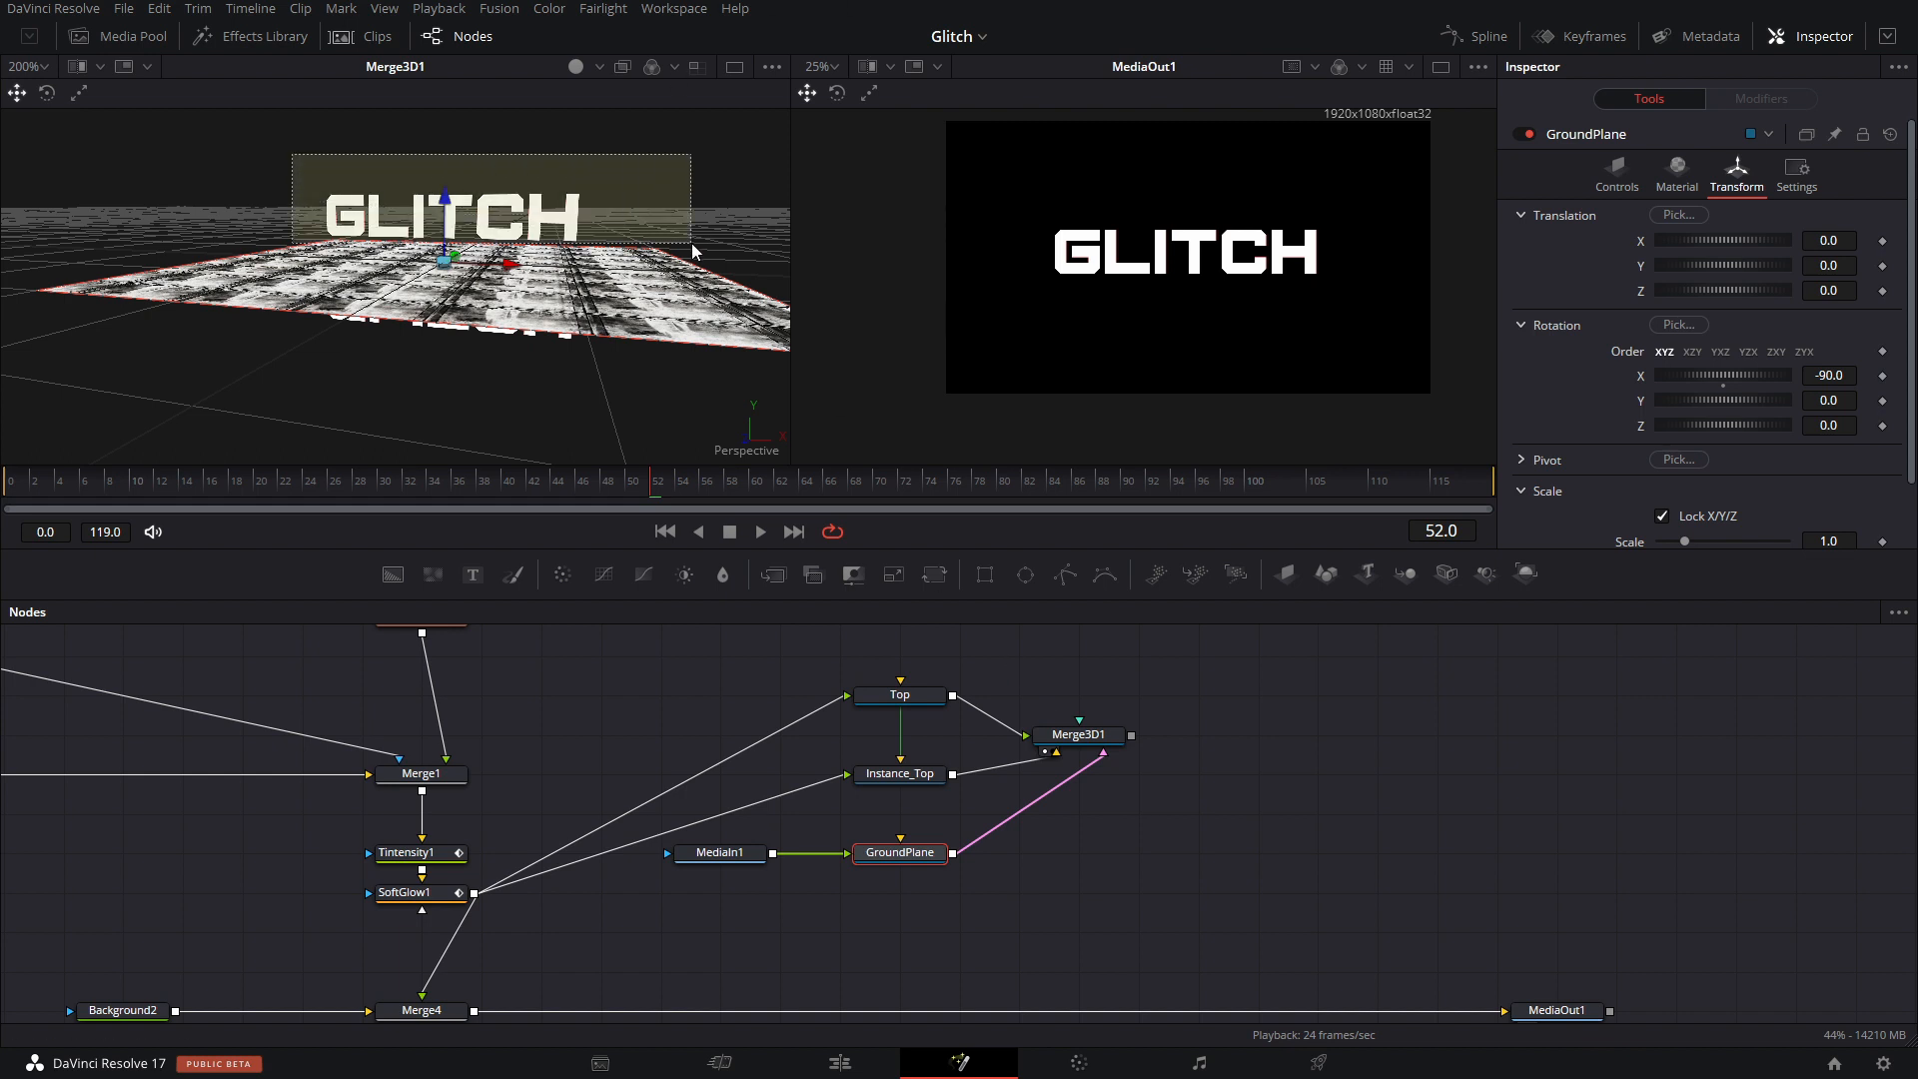
{"action": "left_click", "coordinate": [293, 303]}
{"action": "left_click_drag", "start_coordinate": [603, 352], "coordinate": [547, 317]}
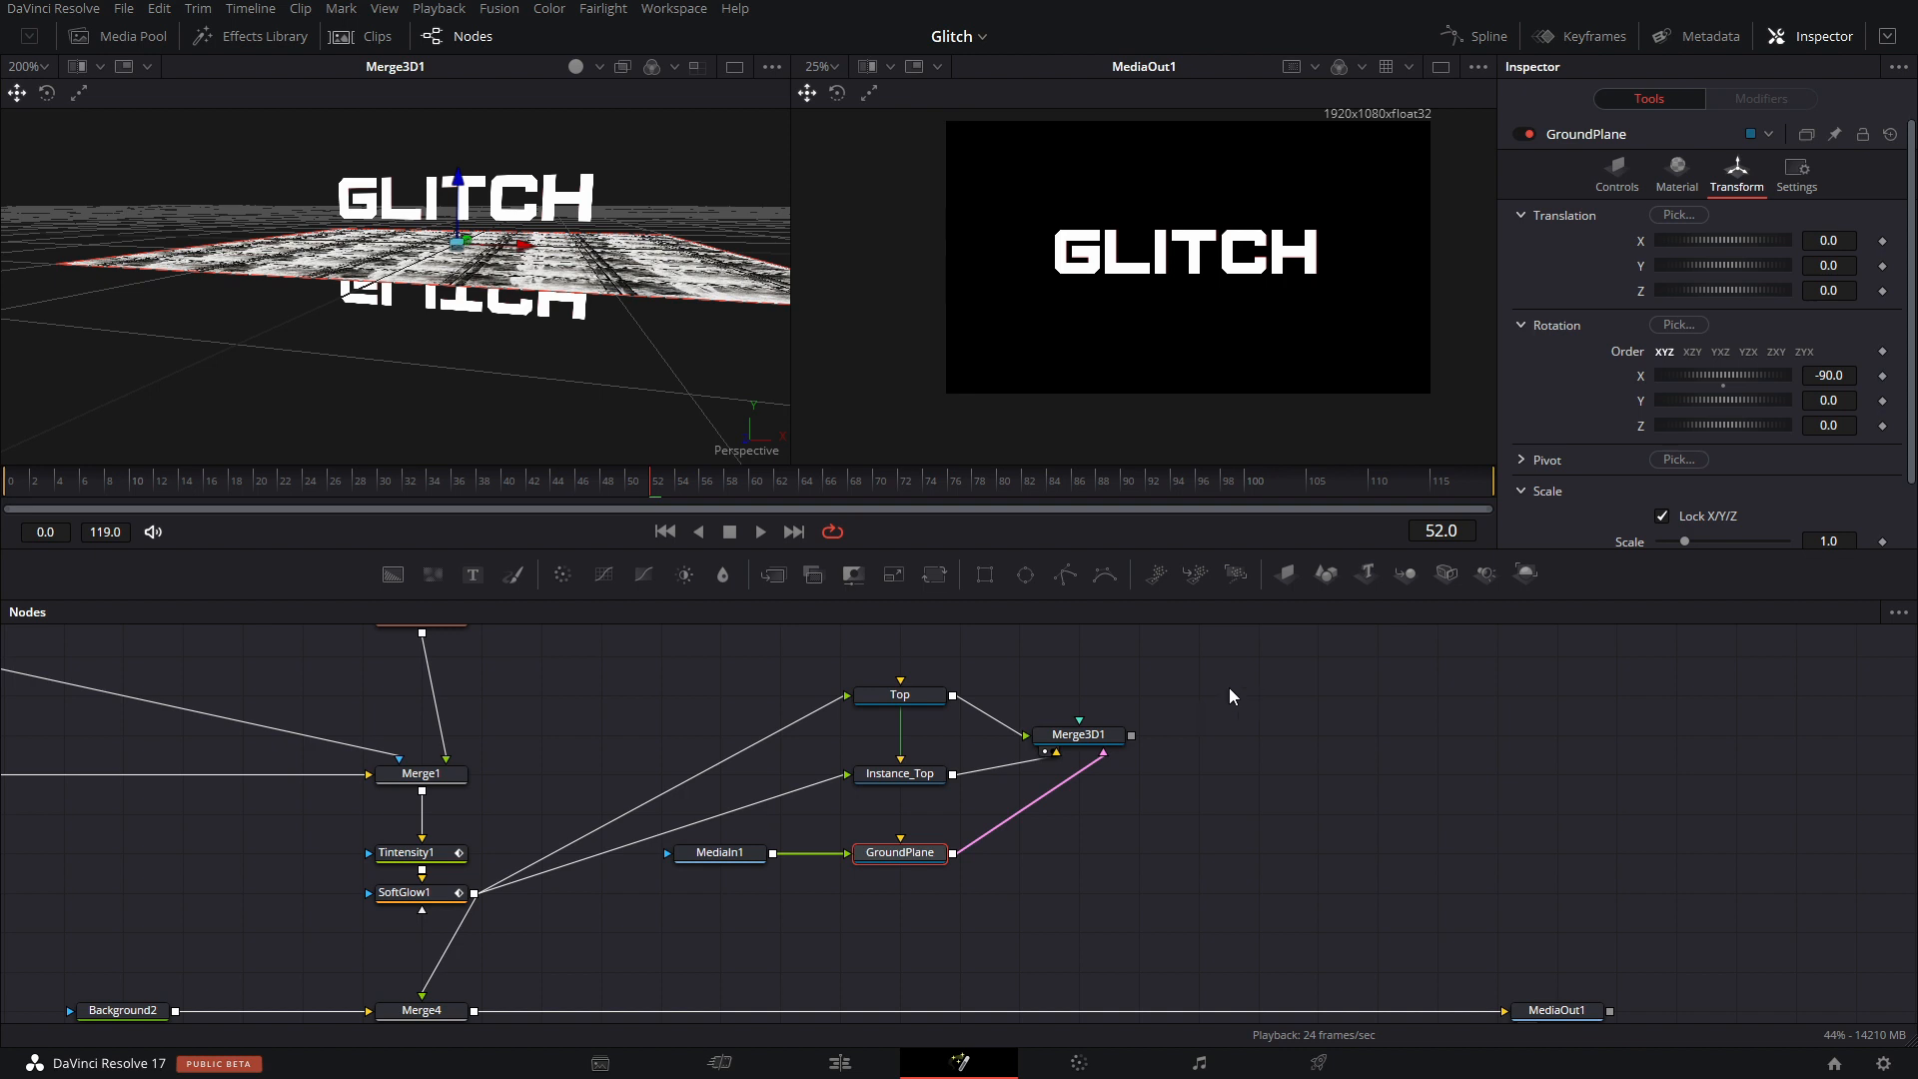
Delete Merge3D1 and add three Renderer 3D nodes, one beside each of Top, Instance_Top and GroundPlane.
{"action": "left_click_drag", "start_coordinate": [1162, 695], "coordinate": [1082, 808]}
{"action": "key", "text": "Delete"}
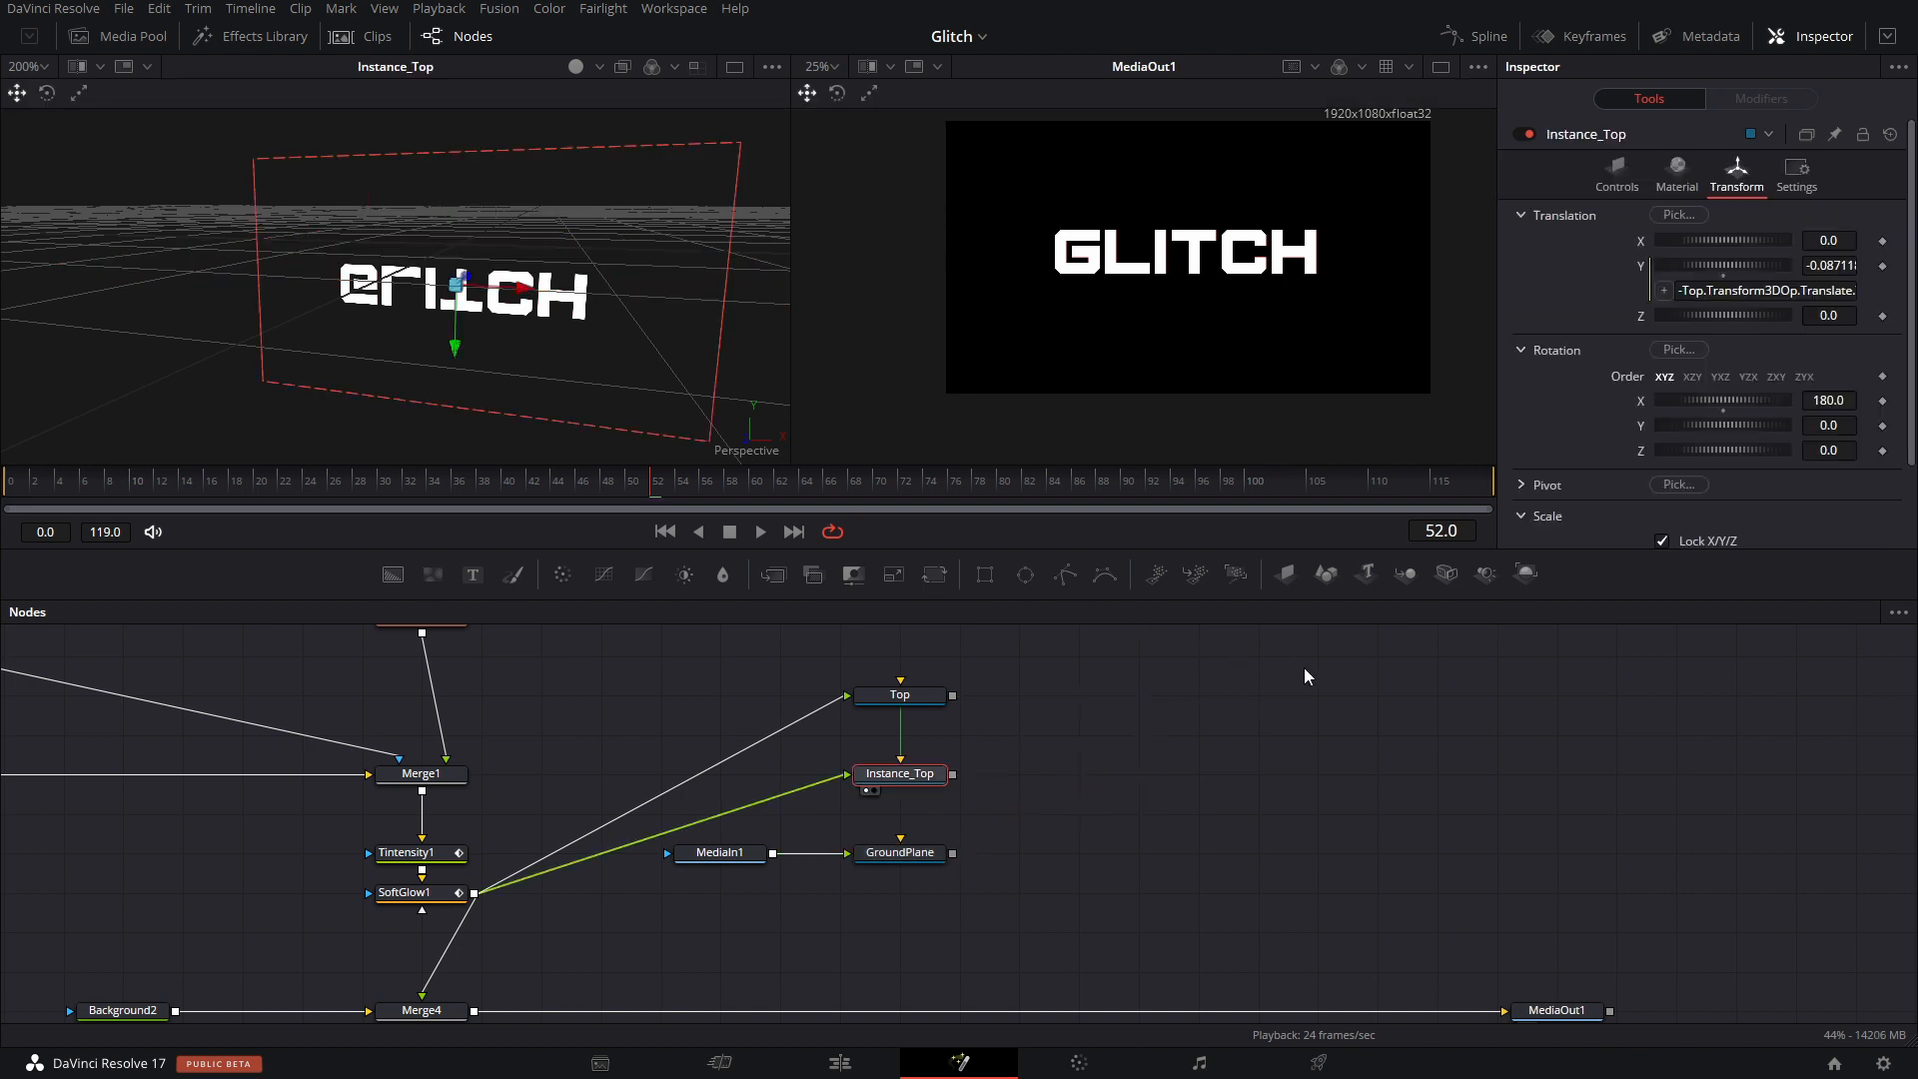
{"action": "left_click_drag", "start_coordinate": [1524, 574], "coordinate": [1261, 783]}
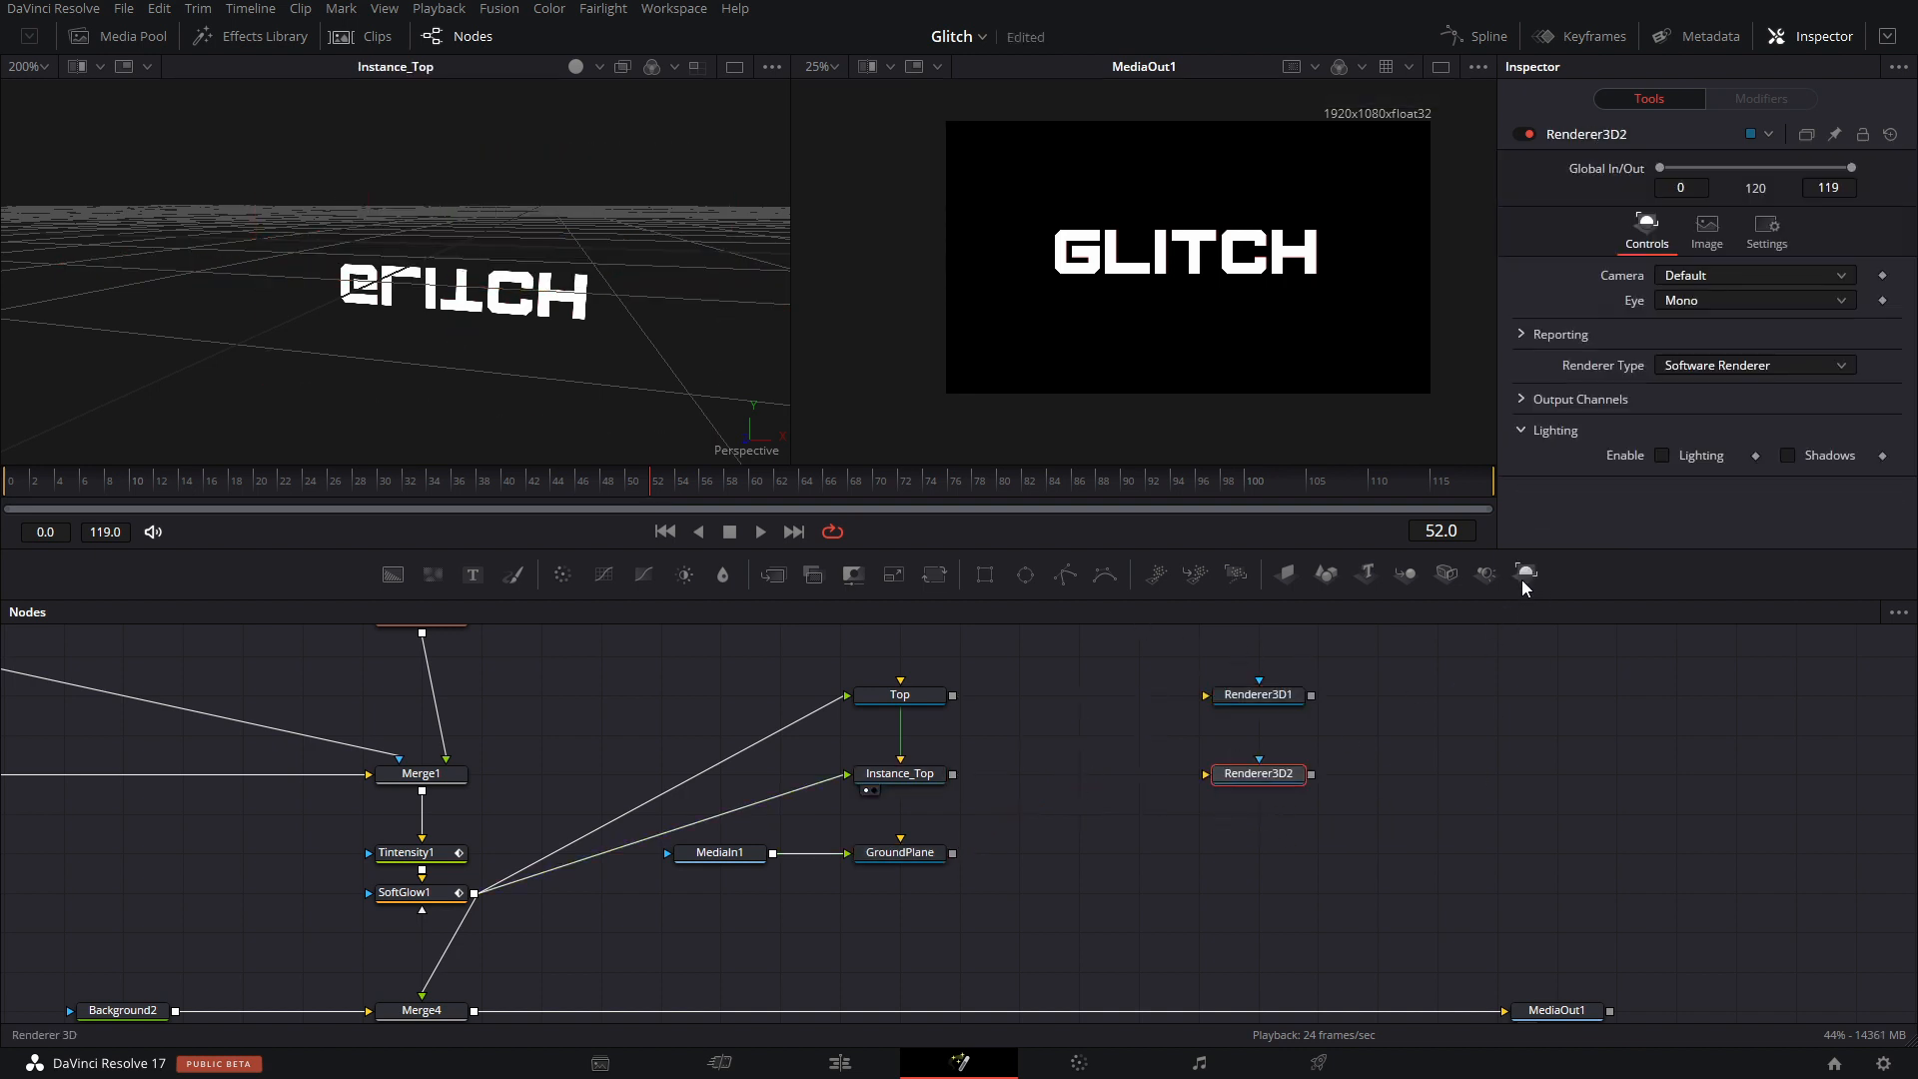
{"action": "left_click_drag", "start_coordinate": [1525, 574], "coordinate": [1284, 849]}
Rename the three Renderer 3D nodes as MainTextRender, ReflectionRender and GroundPlaneRender, matching Top, Instance_Top and GroundPlane.
{"action": "left_click_drag", "start_coordinate": [1364, 671], "coordinate": [1244, 916]}
{"action": "key", "text": "F2"}
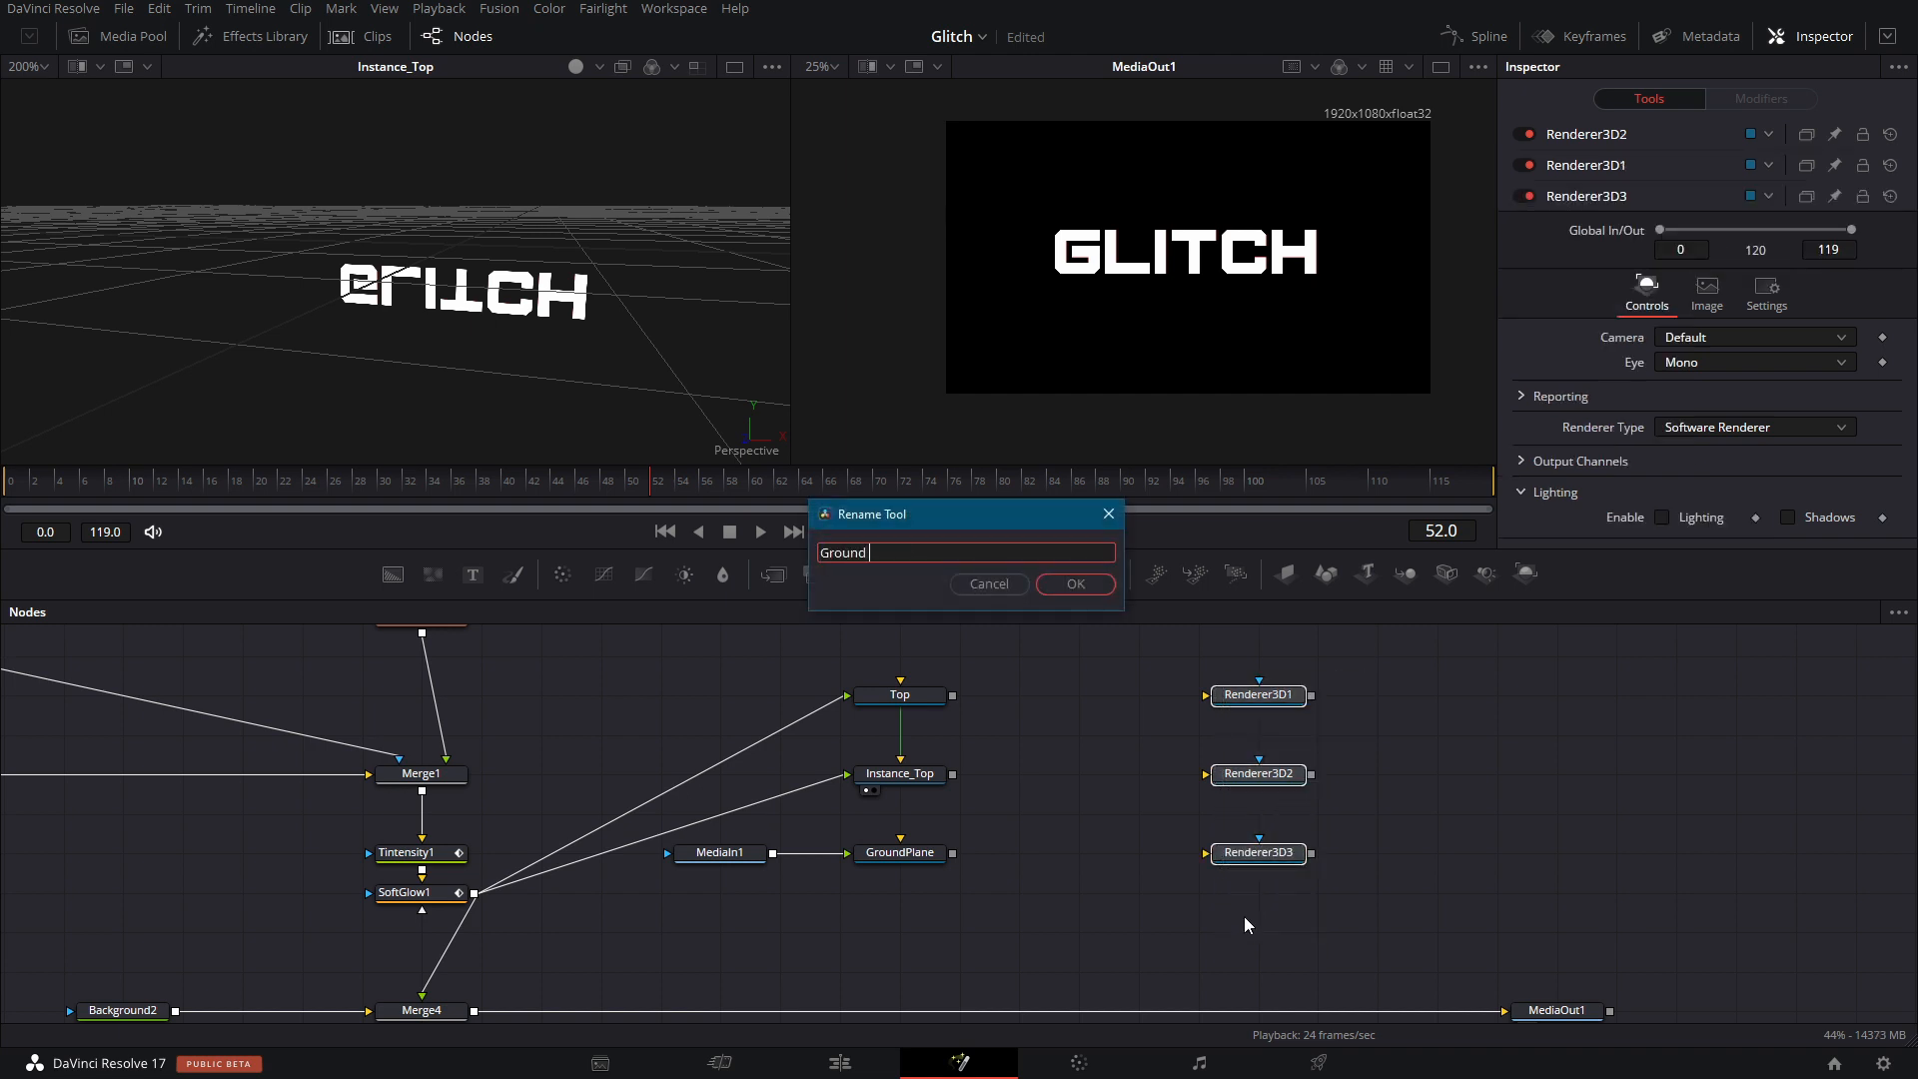
{"action": "type", "text": "GroundPlaneRender"}
{"action": "key", "text": "Return"}
{"action": "key", "text": "End"}
{"action": "key", "text": "BackSpace"}
{"action": "type", "text": "eflectionRender"}
{"action": "key", "text": "Return"}
{"action": "type", "text": "Ma"}
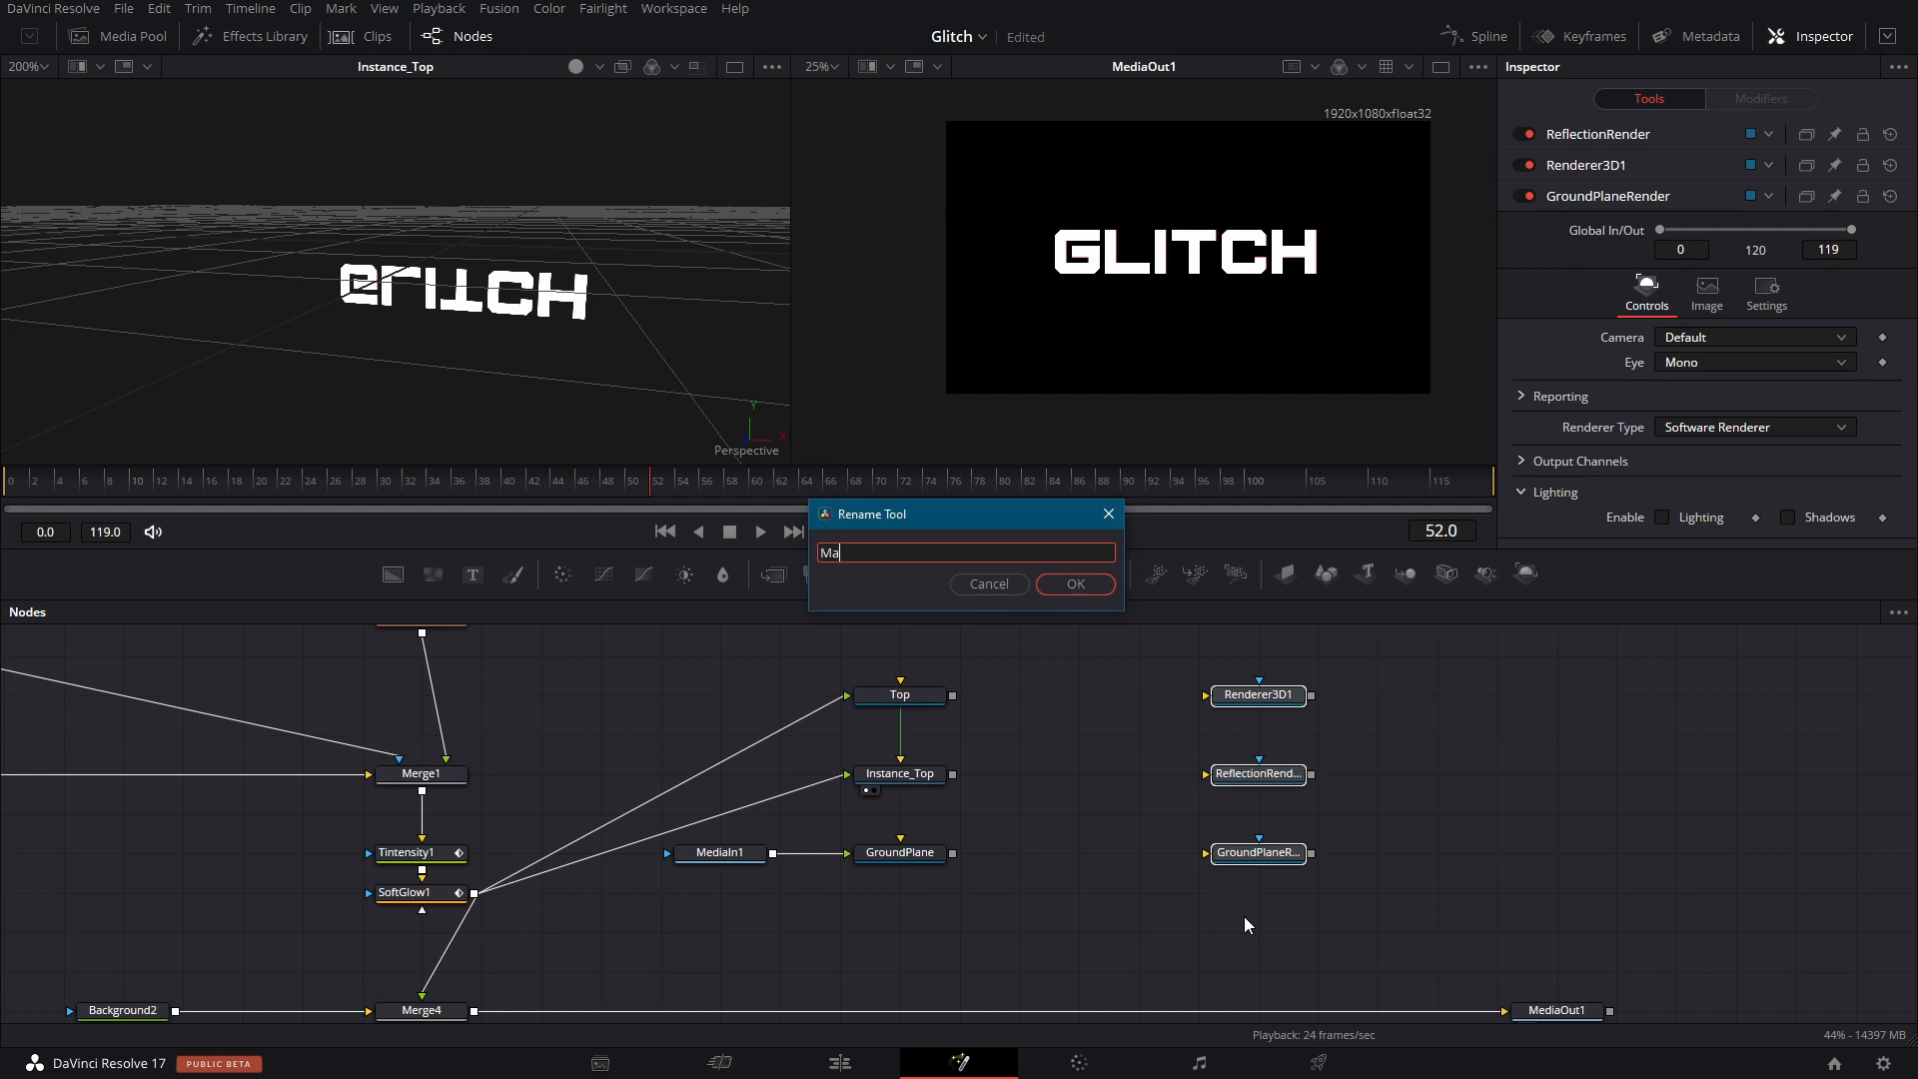
{"action": "type", "text": "in Text Render"}
{"action": "key", "text": "Return"}
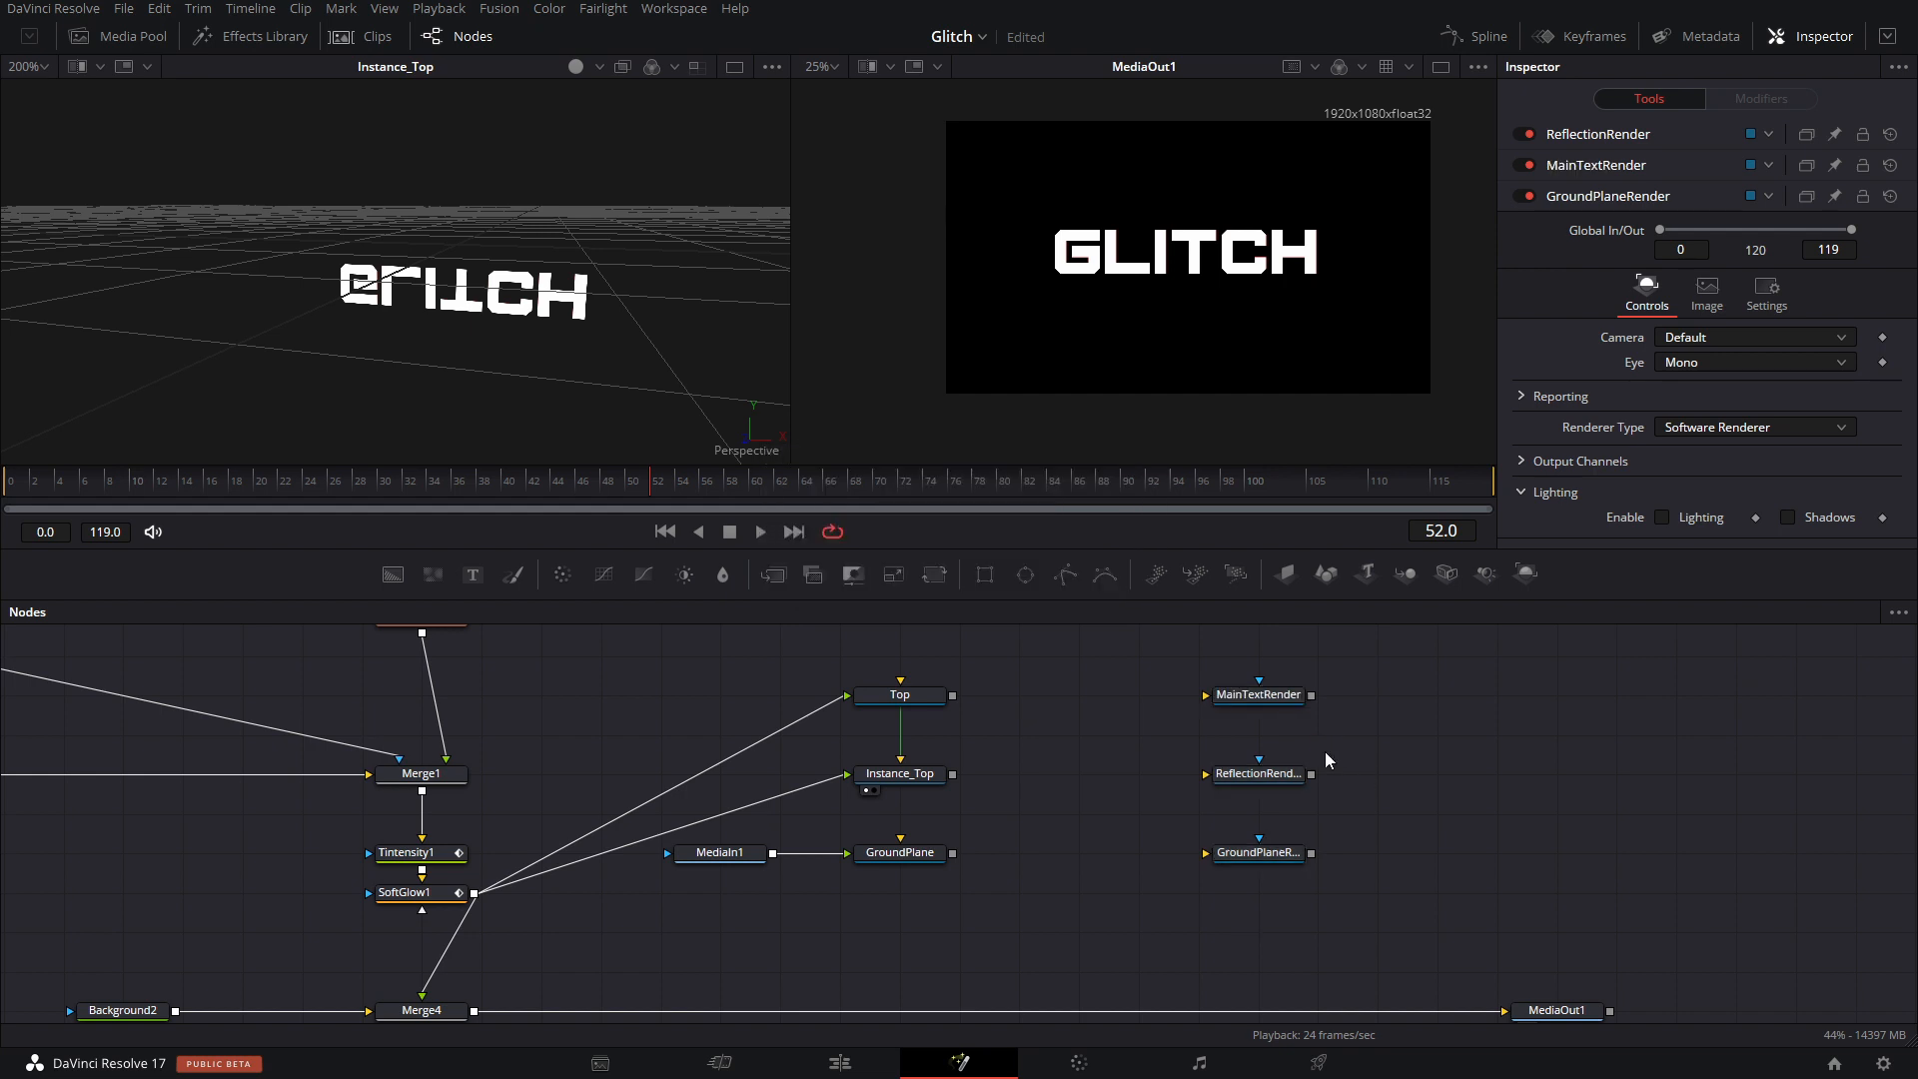
Add three Merge 3D nodes and wire Top, Instance_Top and GroundPlane each through one into its matching renderer.
{"action": "left_click_drag", "start_coordinate": [1405, 574], "coordinate": [1089, 690]}
{"action": "left_click_drag", "start_coordinate": [1405, 573], "coordinate": [1089, 847]}
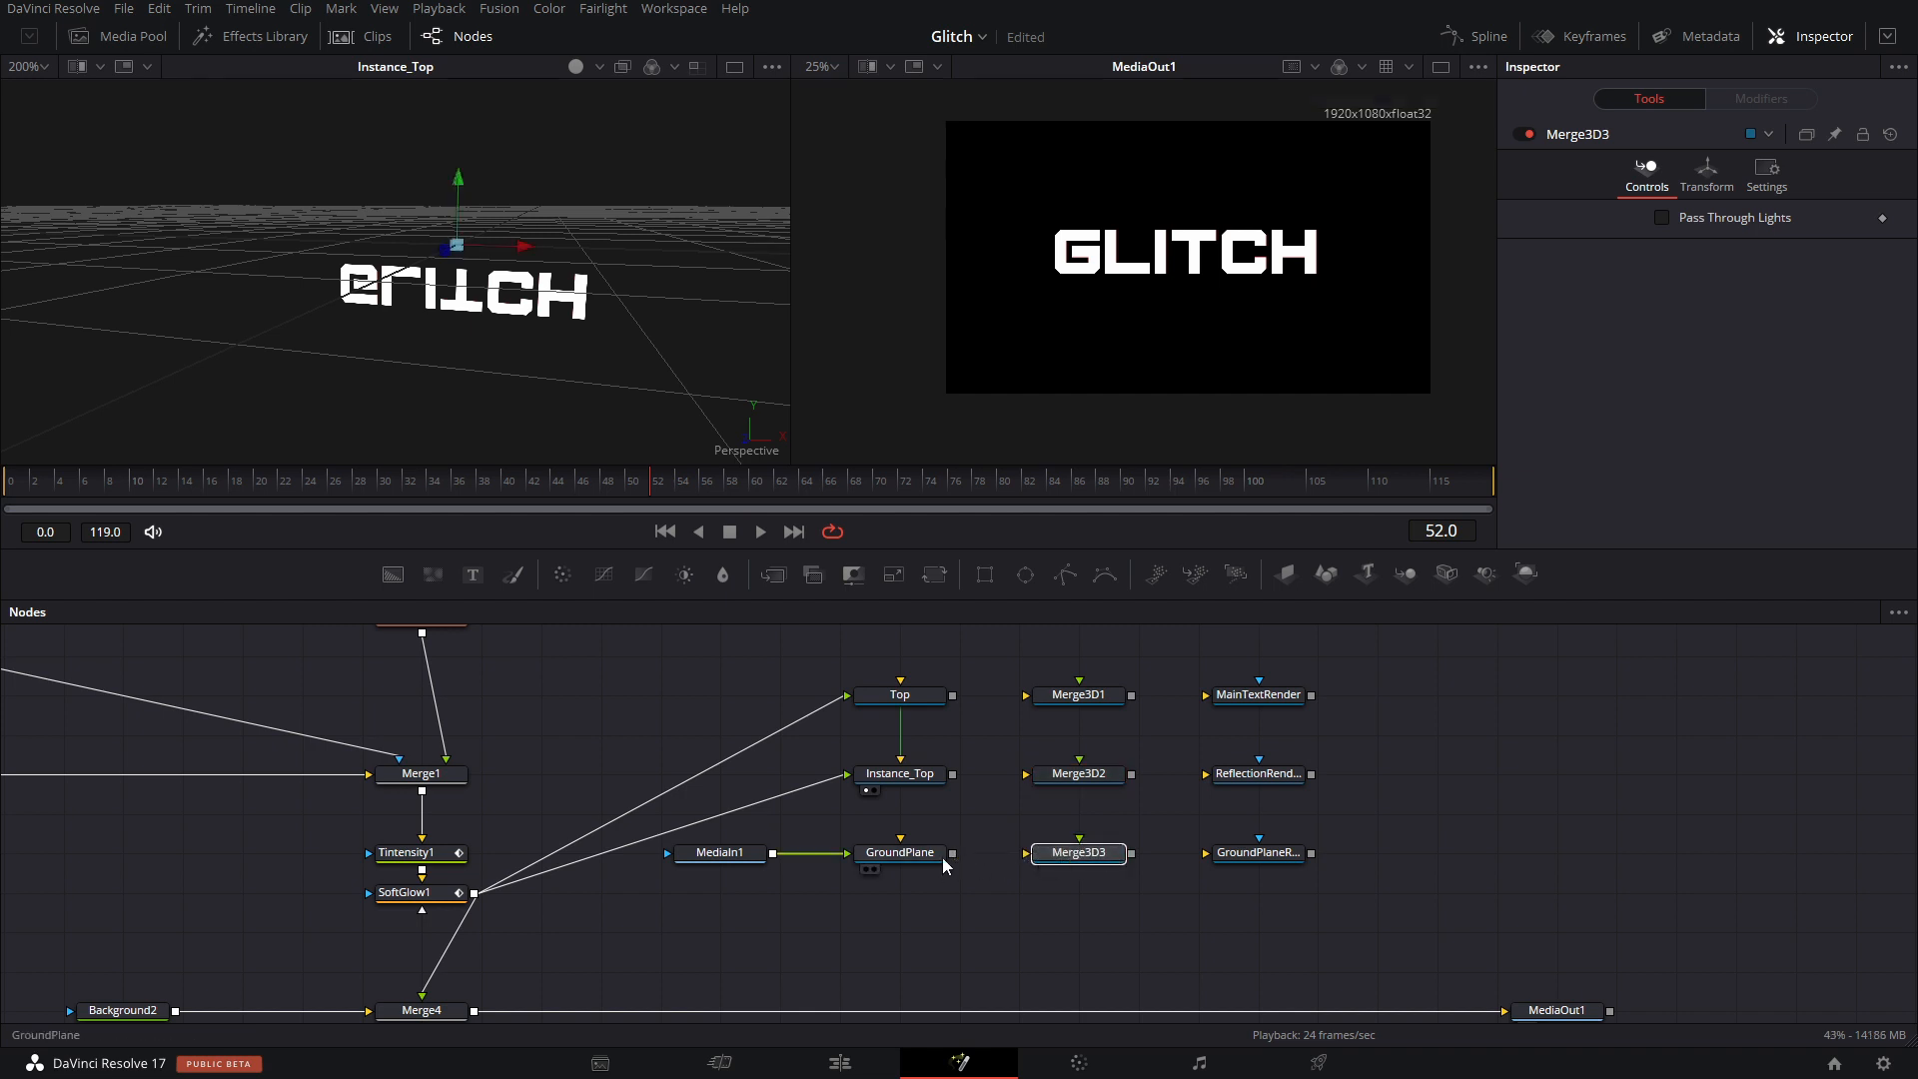
{"action": "left_click_drag", "start_coordinate": [953, 853], "coordinate": [1220, 861]}
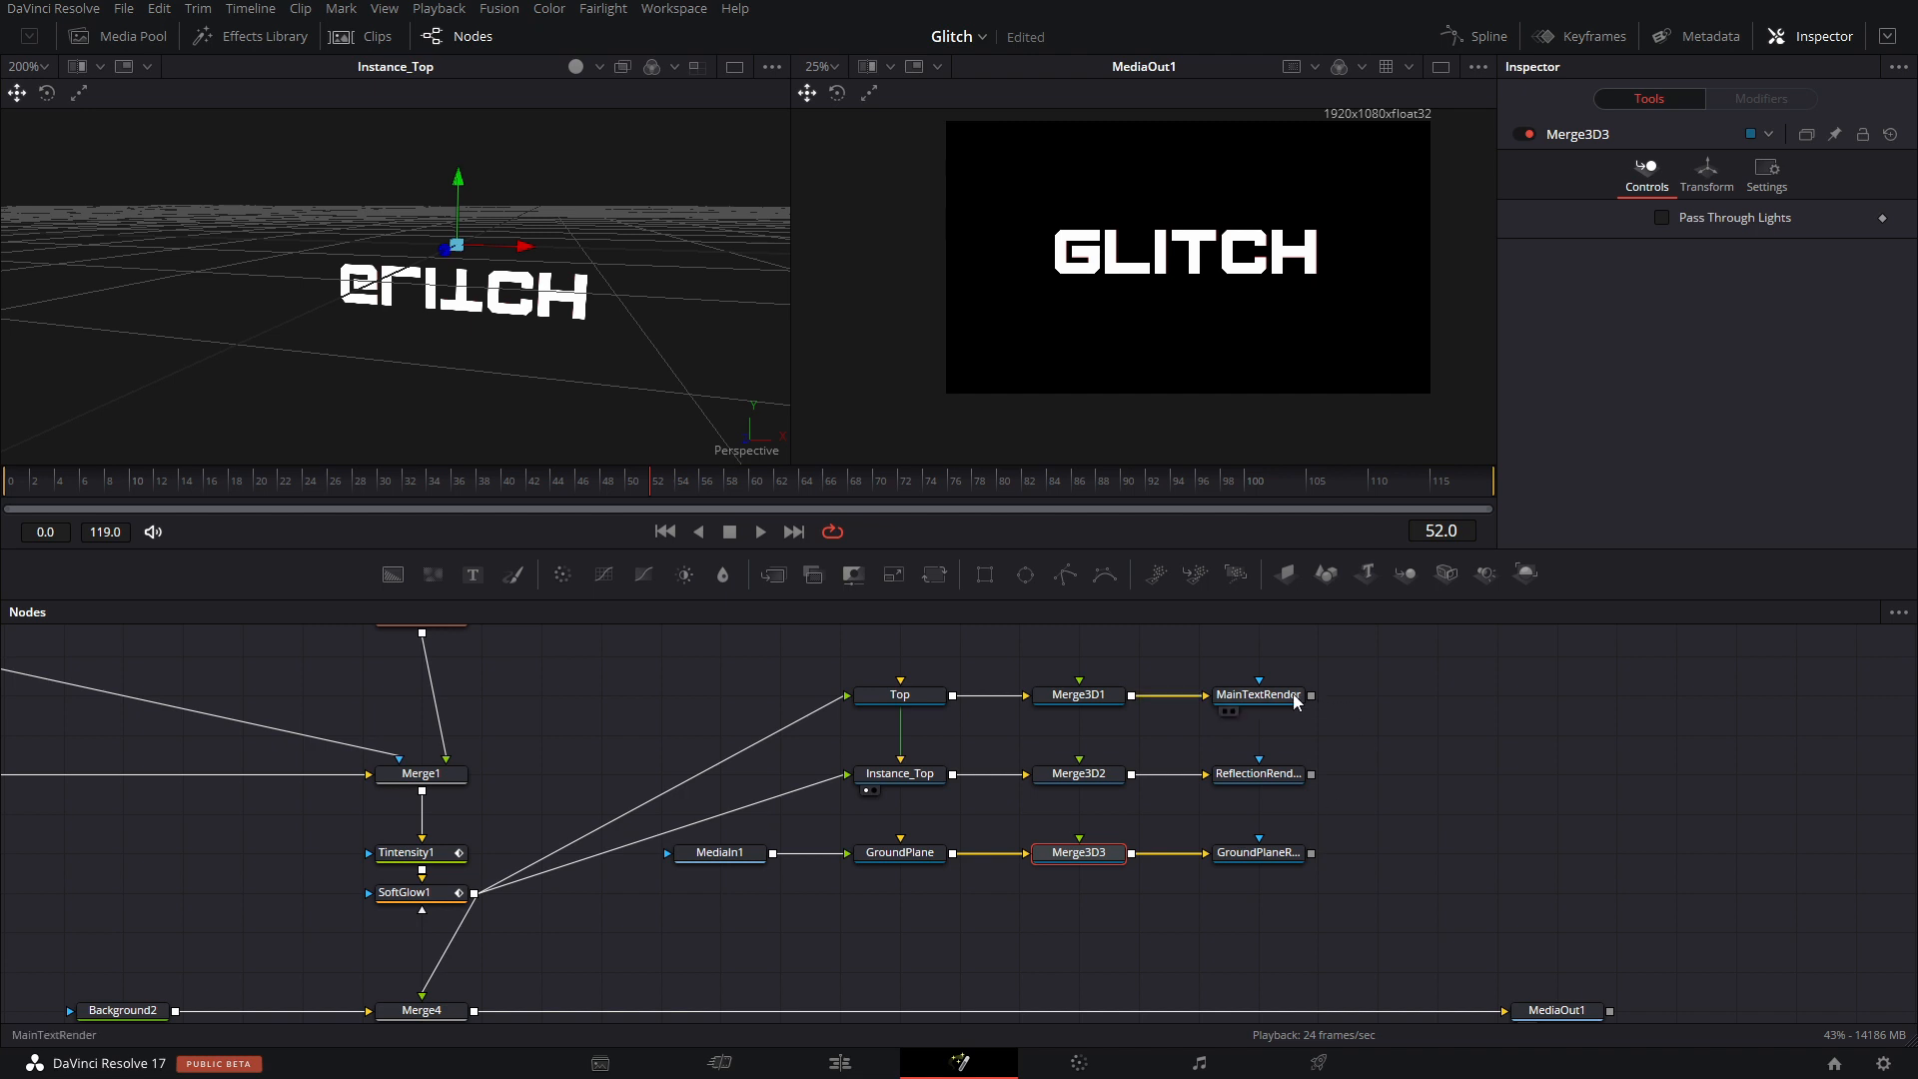
Examine the outputs of MainTextRender, ReflectionRender and GroundPlaneRender one after another in the second viewer.
{"action": "left_click", "coordinate": [1292, 700]}
{"action": "key", "text": "2"}
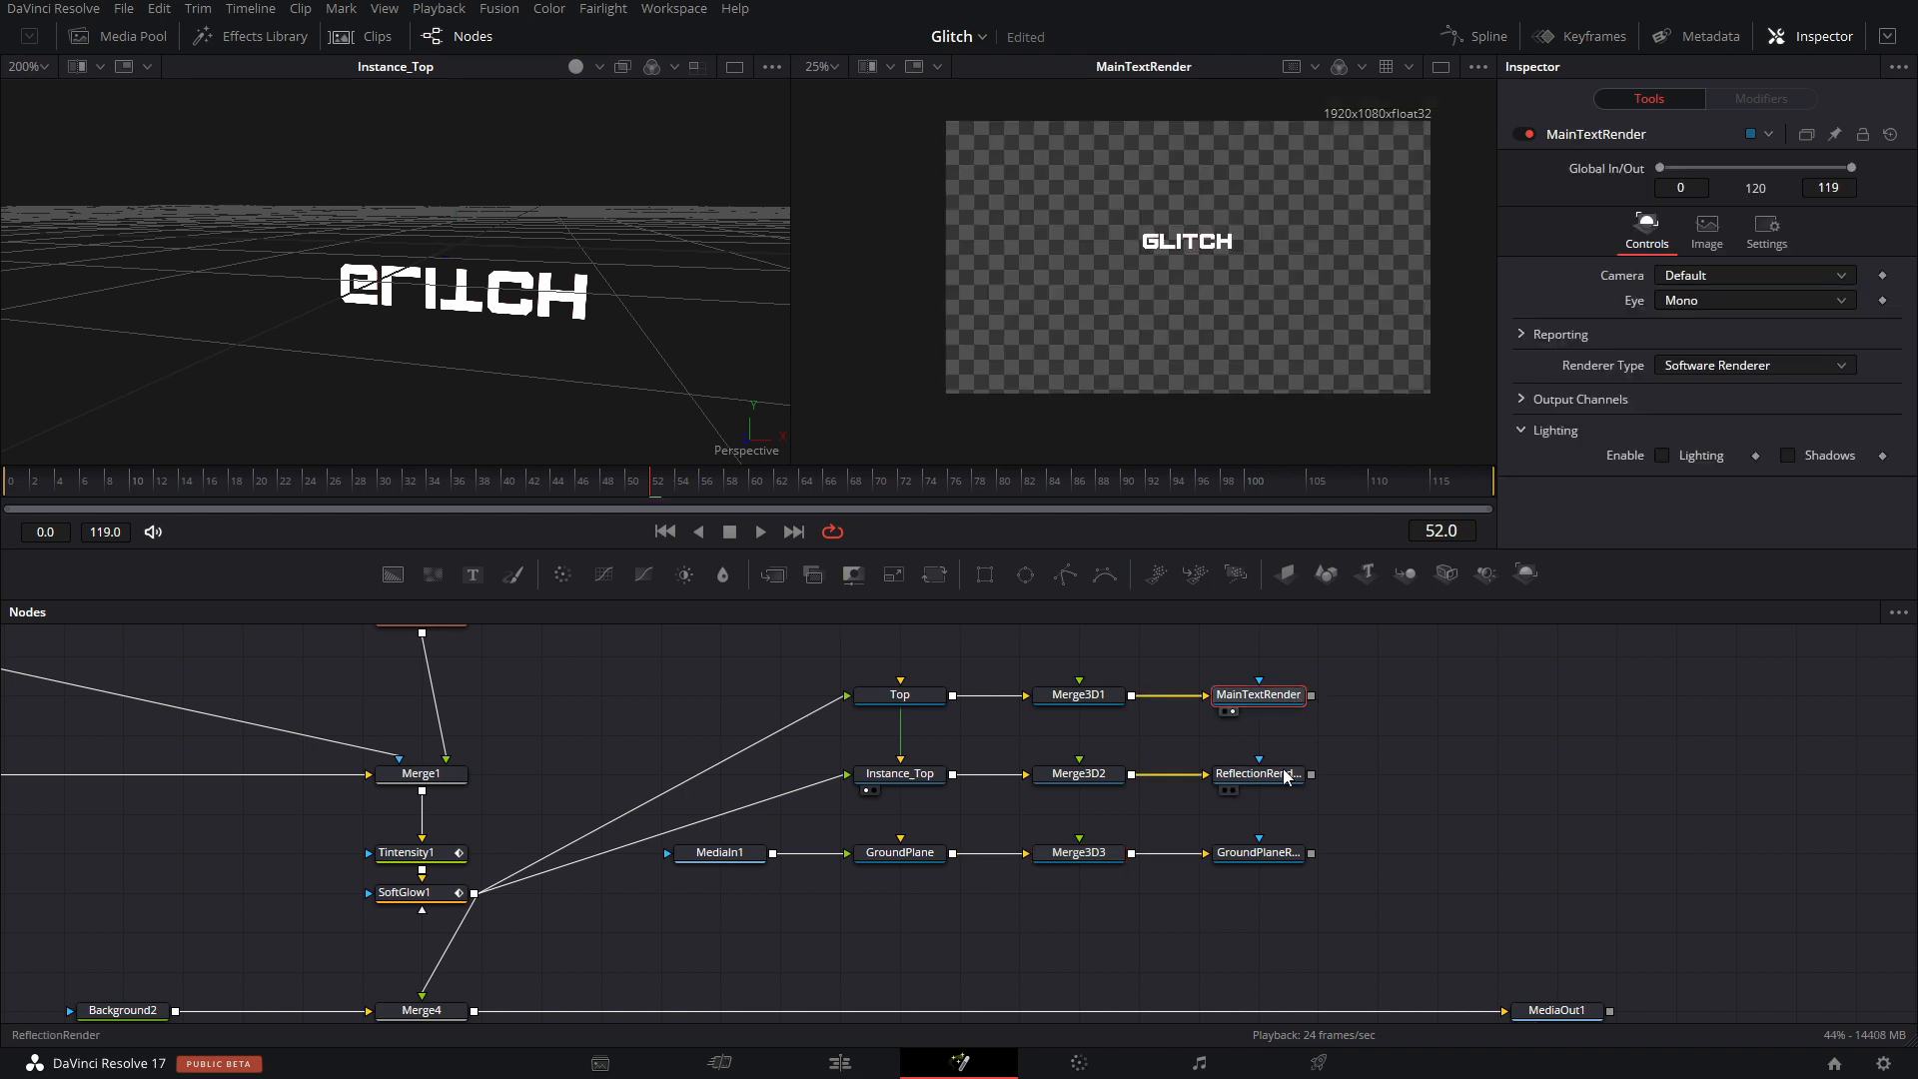
{"action": "left_click", "coordinate": [1289, 775]}
{"action": "key", "text": "2"}
{"action": "left_click", "coordinate": [1297, 857]}
{"action": "key", "text": "2"}
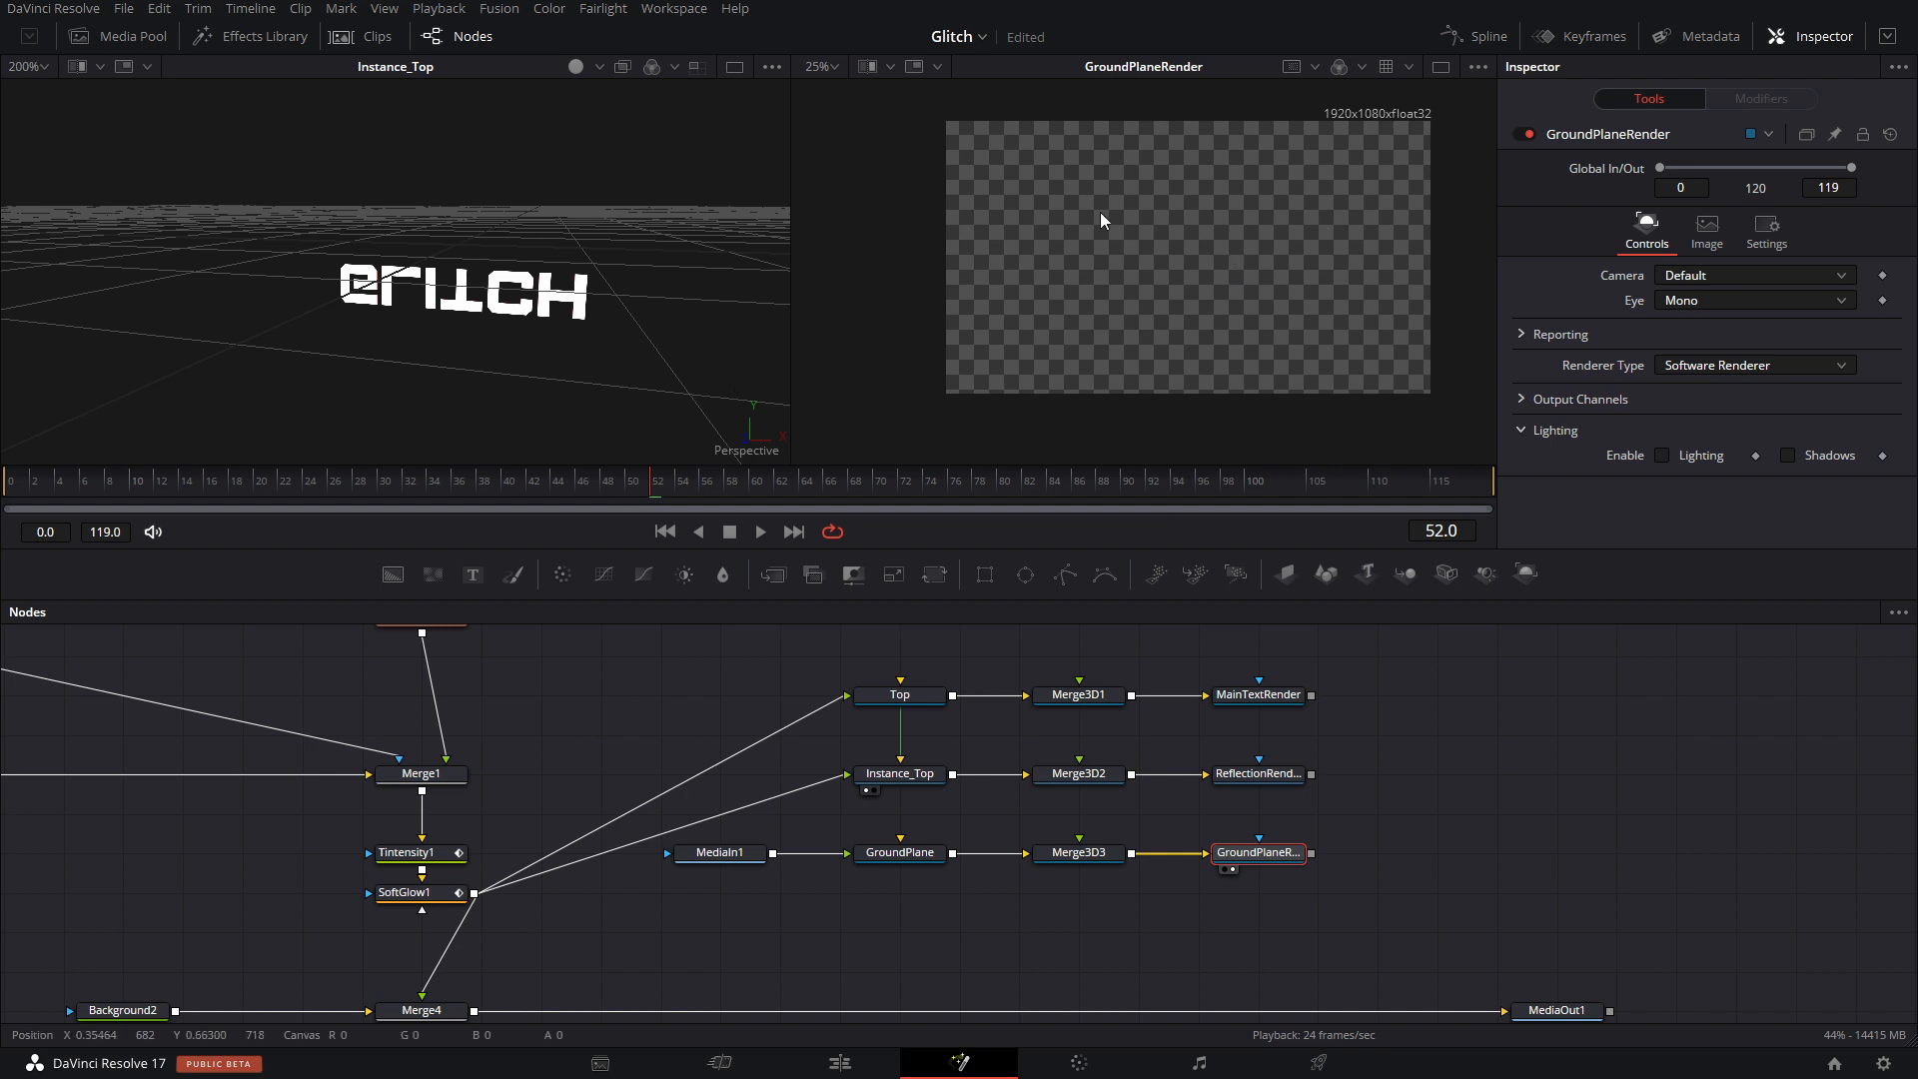
{"action": "left_click_drag", "start_coordinate": [1043, 224], "coordinate": [1315, 332]}
Add a Camera 3D node above Top and connect it to Merge3D1, Merge3D2 and Merge3D3.
{"action": "left_click_drag", "start_coordinate": [1448, 573], "coordinate": [1078, 772]}
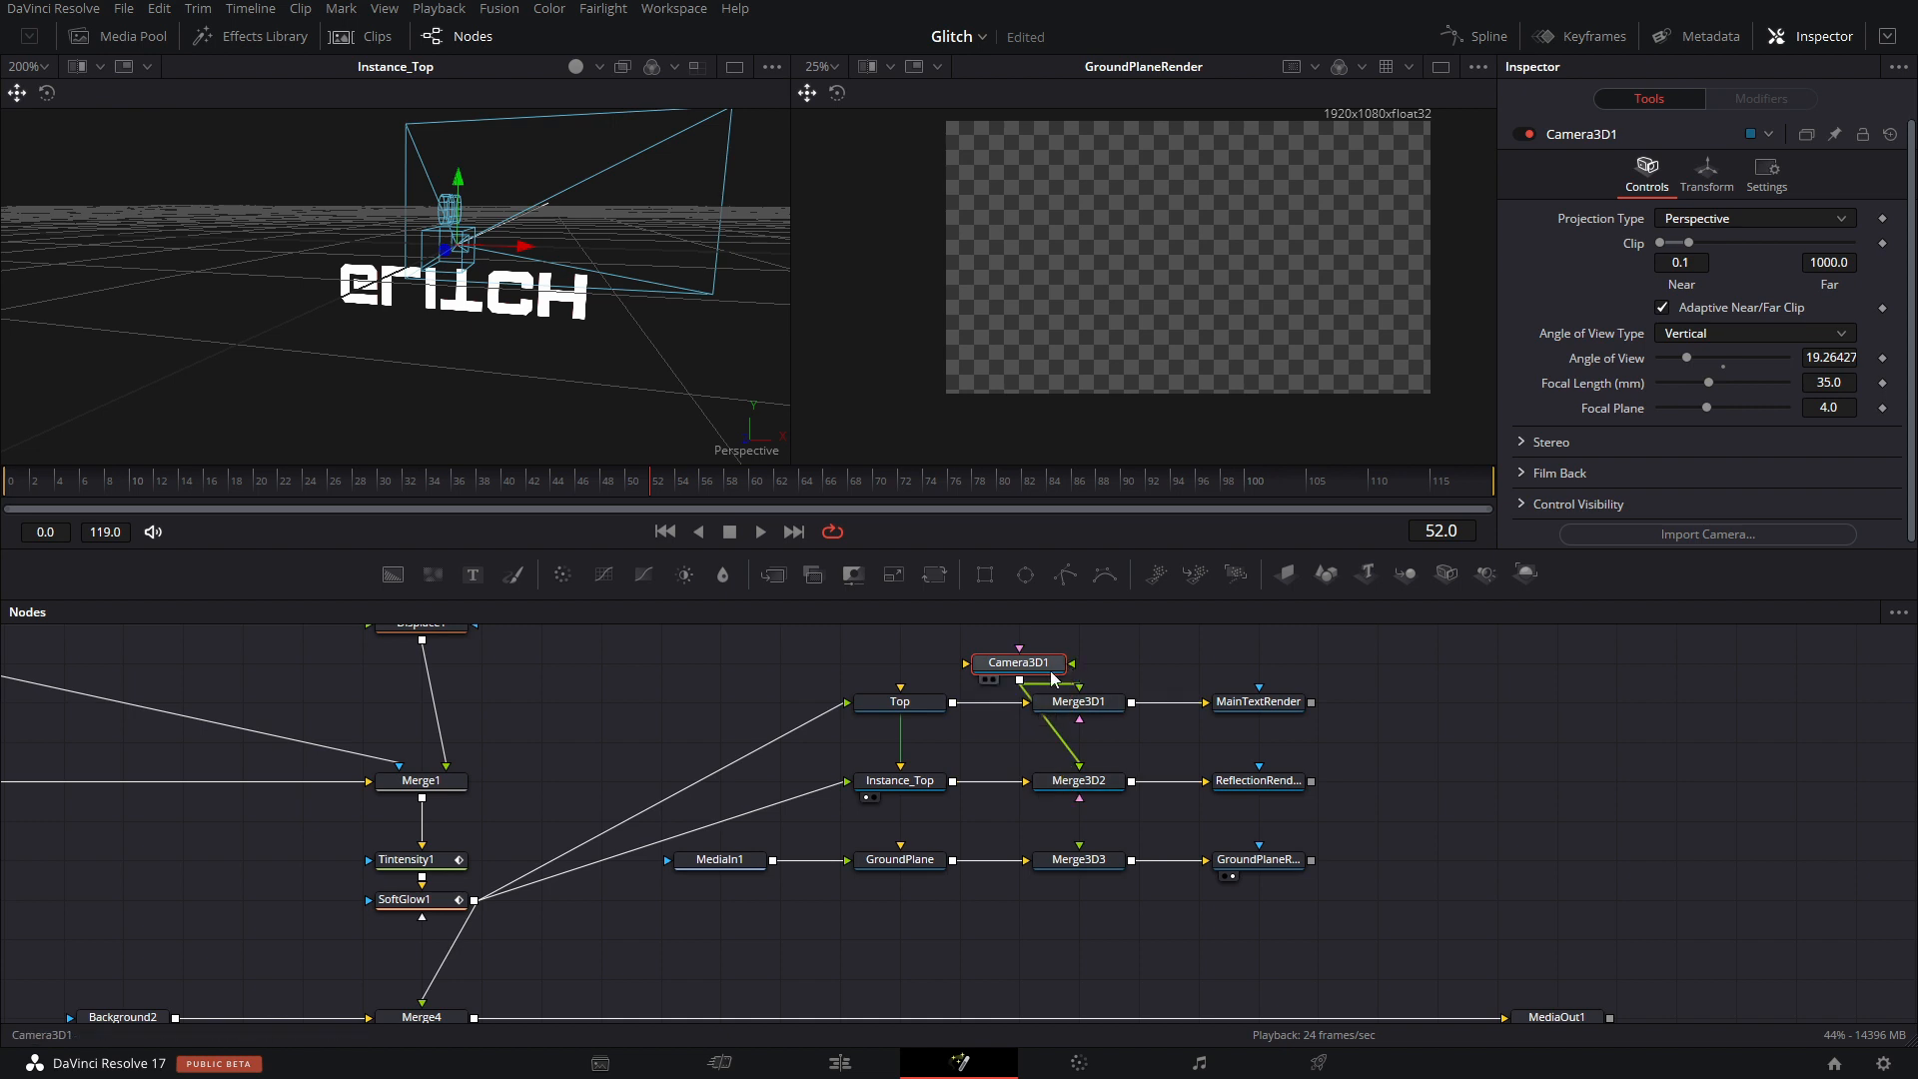
{"action": "left_click_drag", "start_coordinate": [1019, 680], "coordinate": [959, 624]}
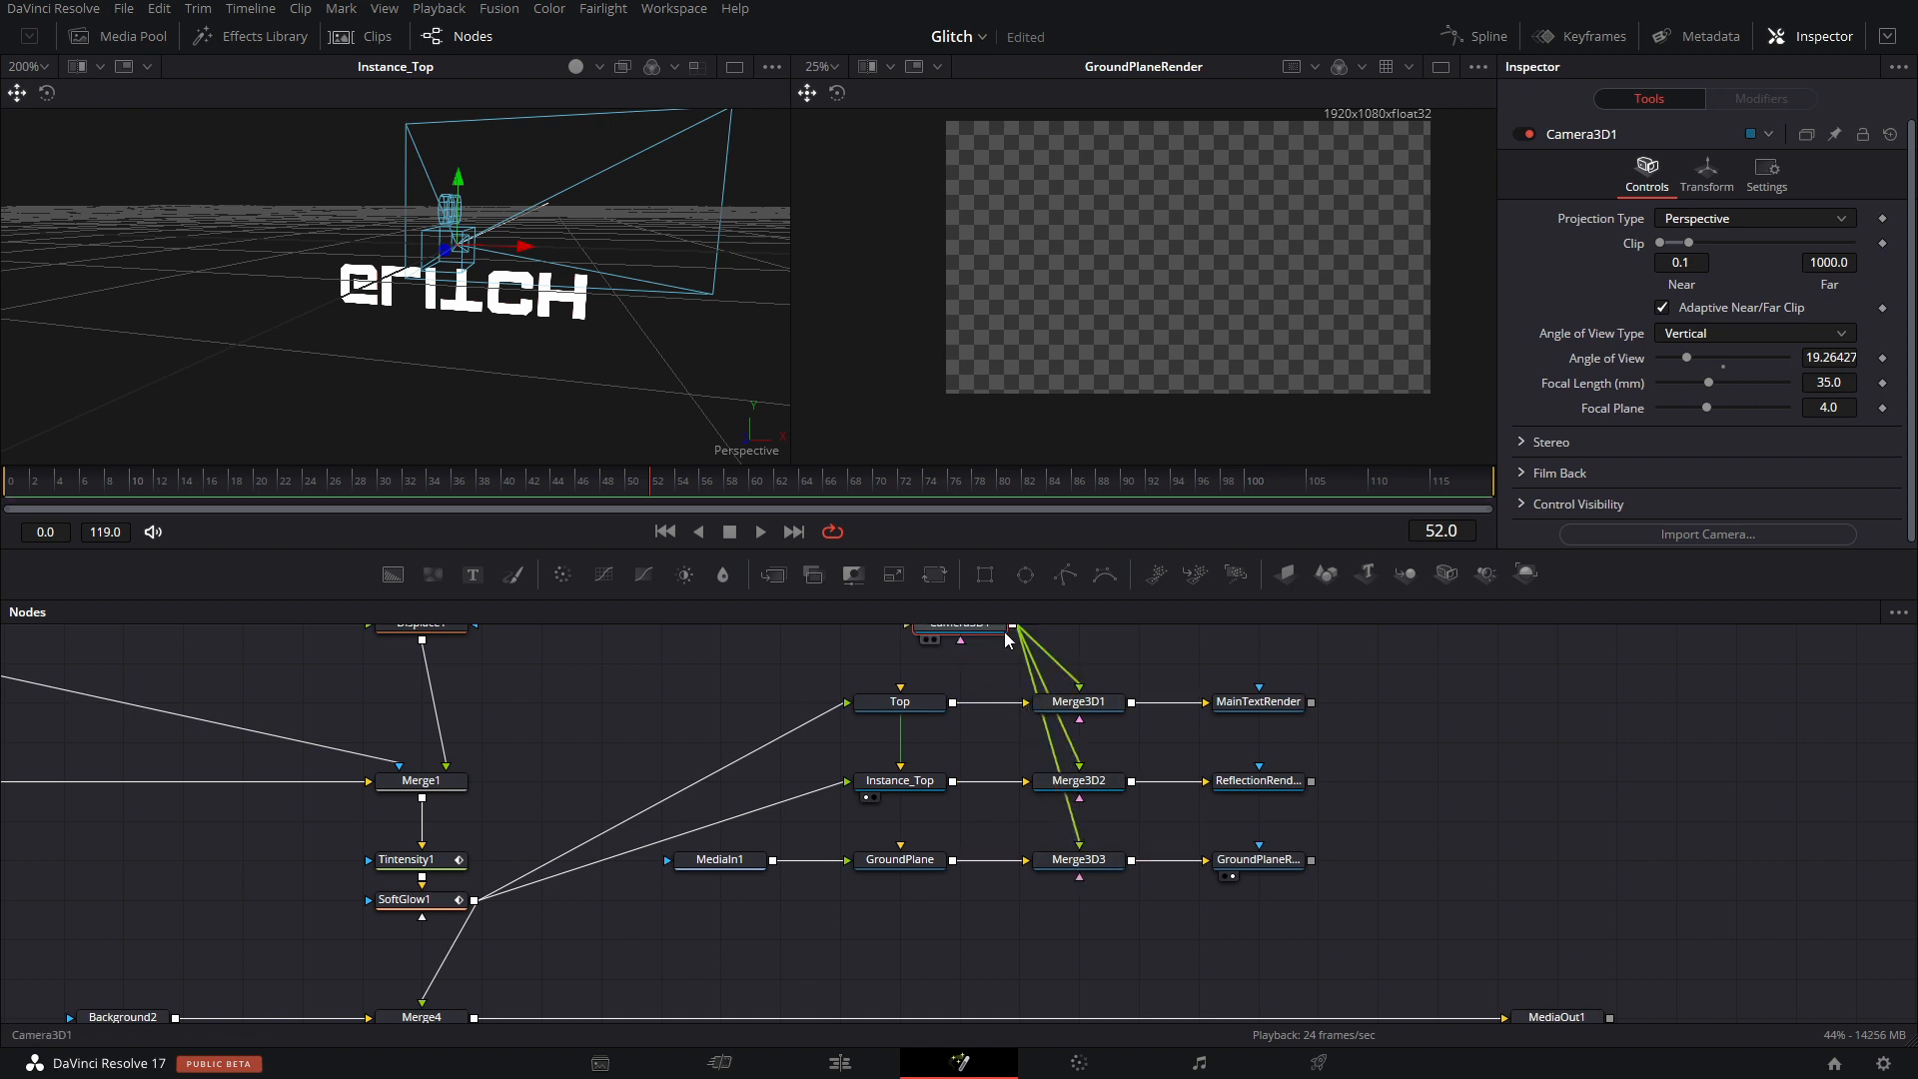
{"action": "scroll", "coordinate": [959, 640], "scroll_direction": "up", "scroll_amount": 1}
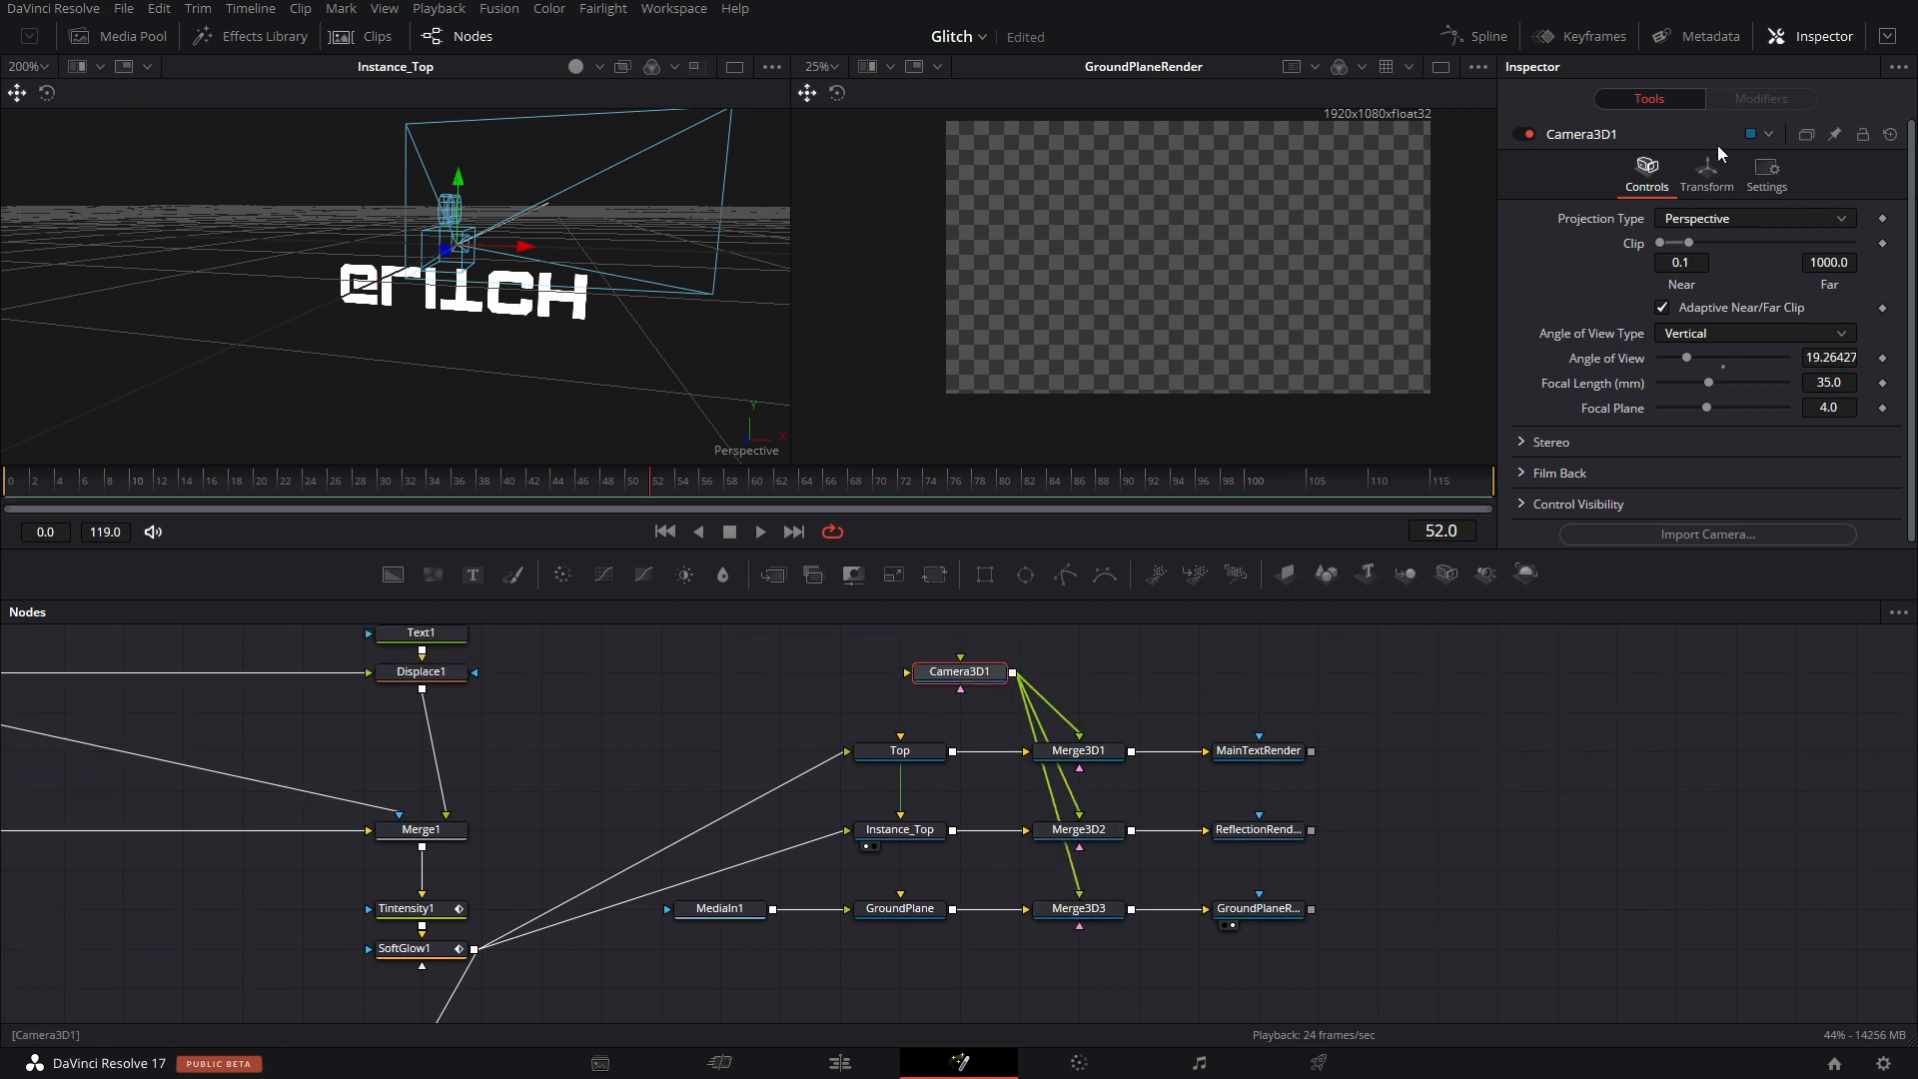
Enable Use Target for Camera3D1 and, with Merge3D1 displayed, move the camera to about Y 0.40 and Z 0.74.
{"action": "left_click", "coordinate": [1708, 172]}
{"action": "left_click", "coordinate": [1693, 487]}
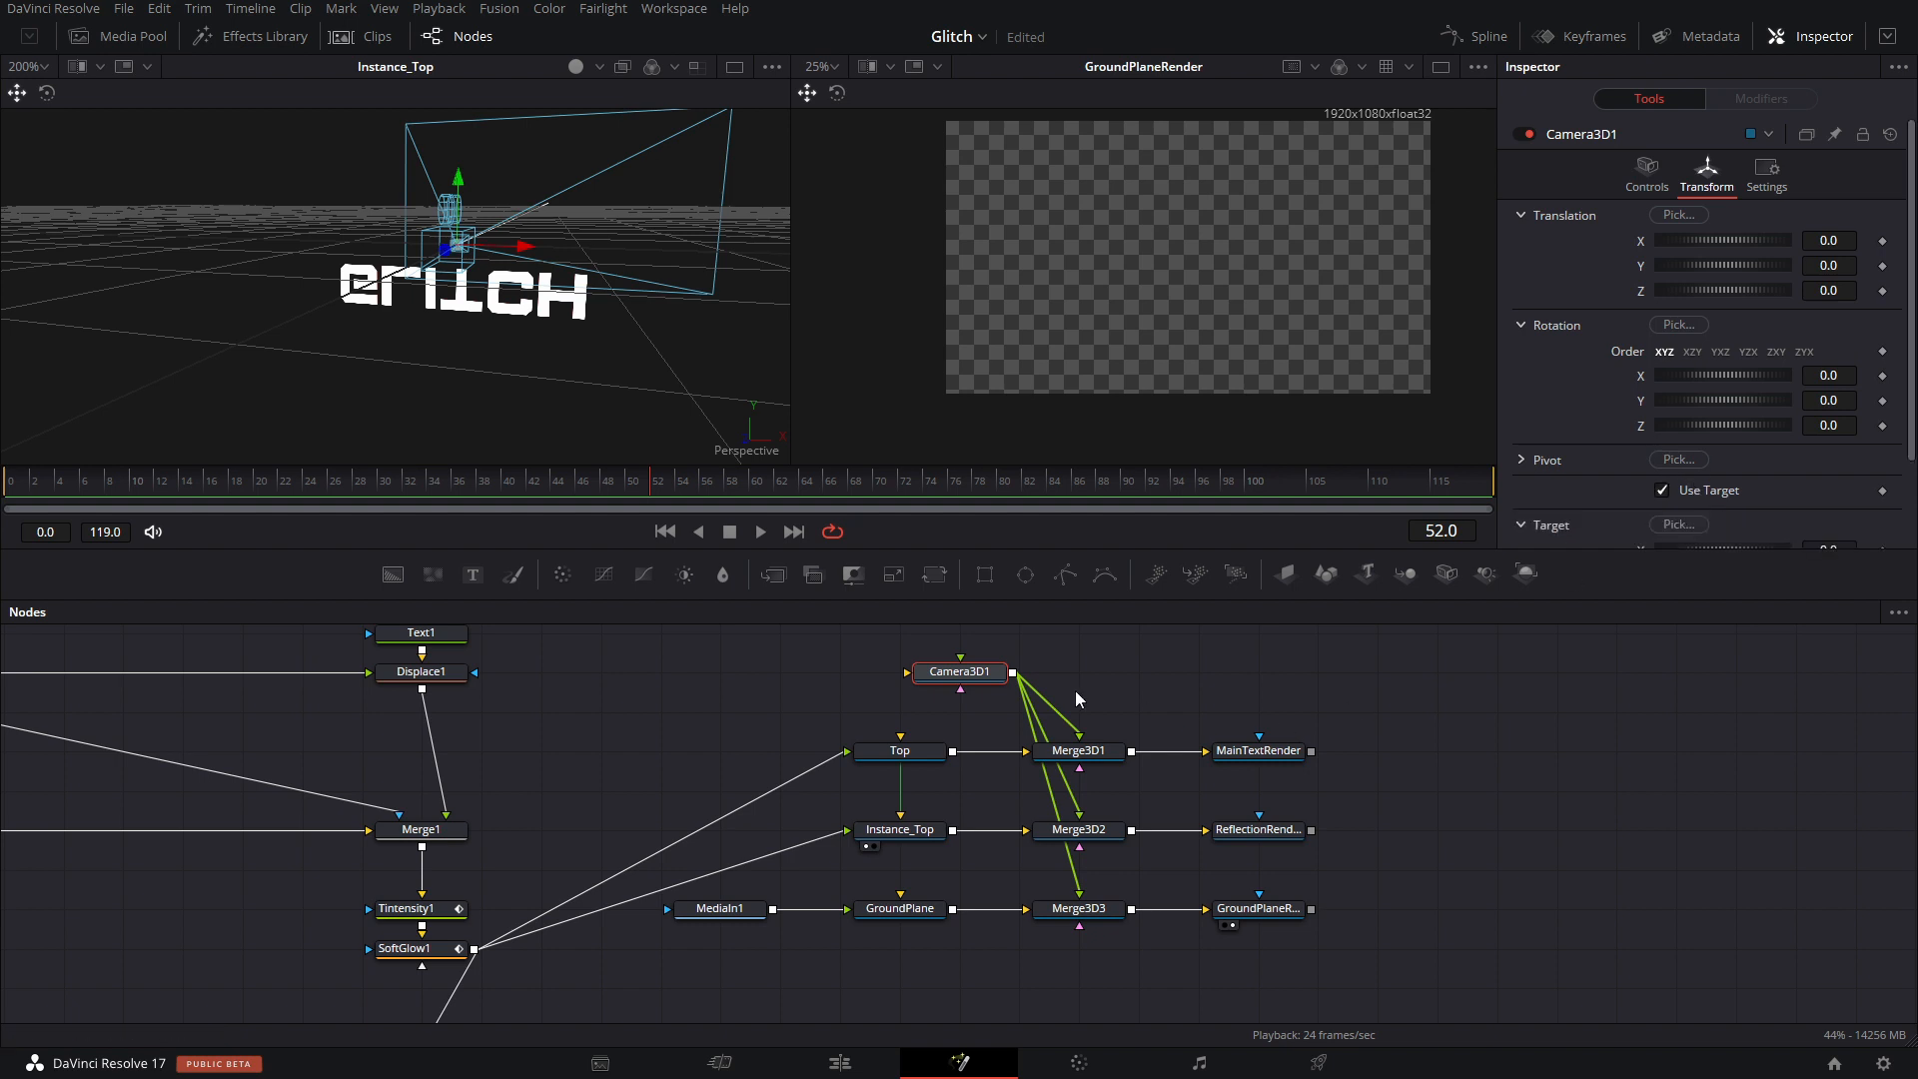
{"action": "left_click", "coordinate": [1044, 767]}
{"action": "left_click_drag", "start_coordinate": [466, 258], "coordinate": [642, 450]}
{"action": "left_click_drag", "start_coordinate": [444, 172], "coordinate": [446, 126]}
{"action": "scroll", "coordinate": [570, 279], "scroll_direction": "down", "scroll_amount": 5}
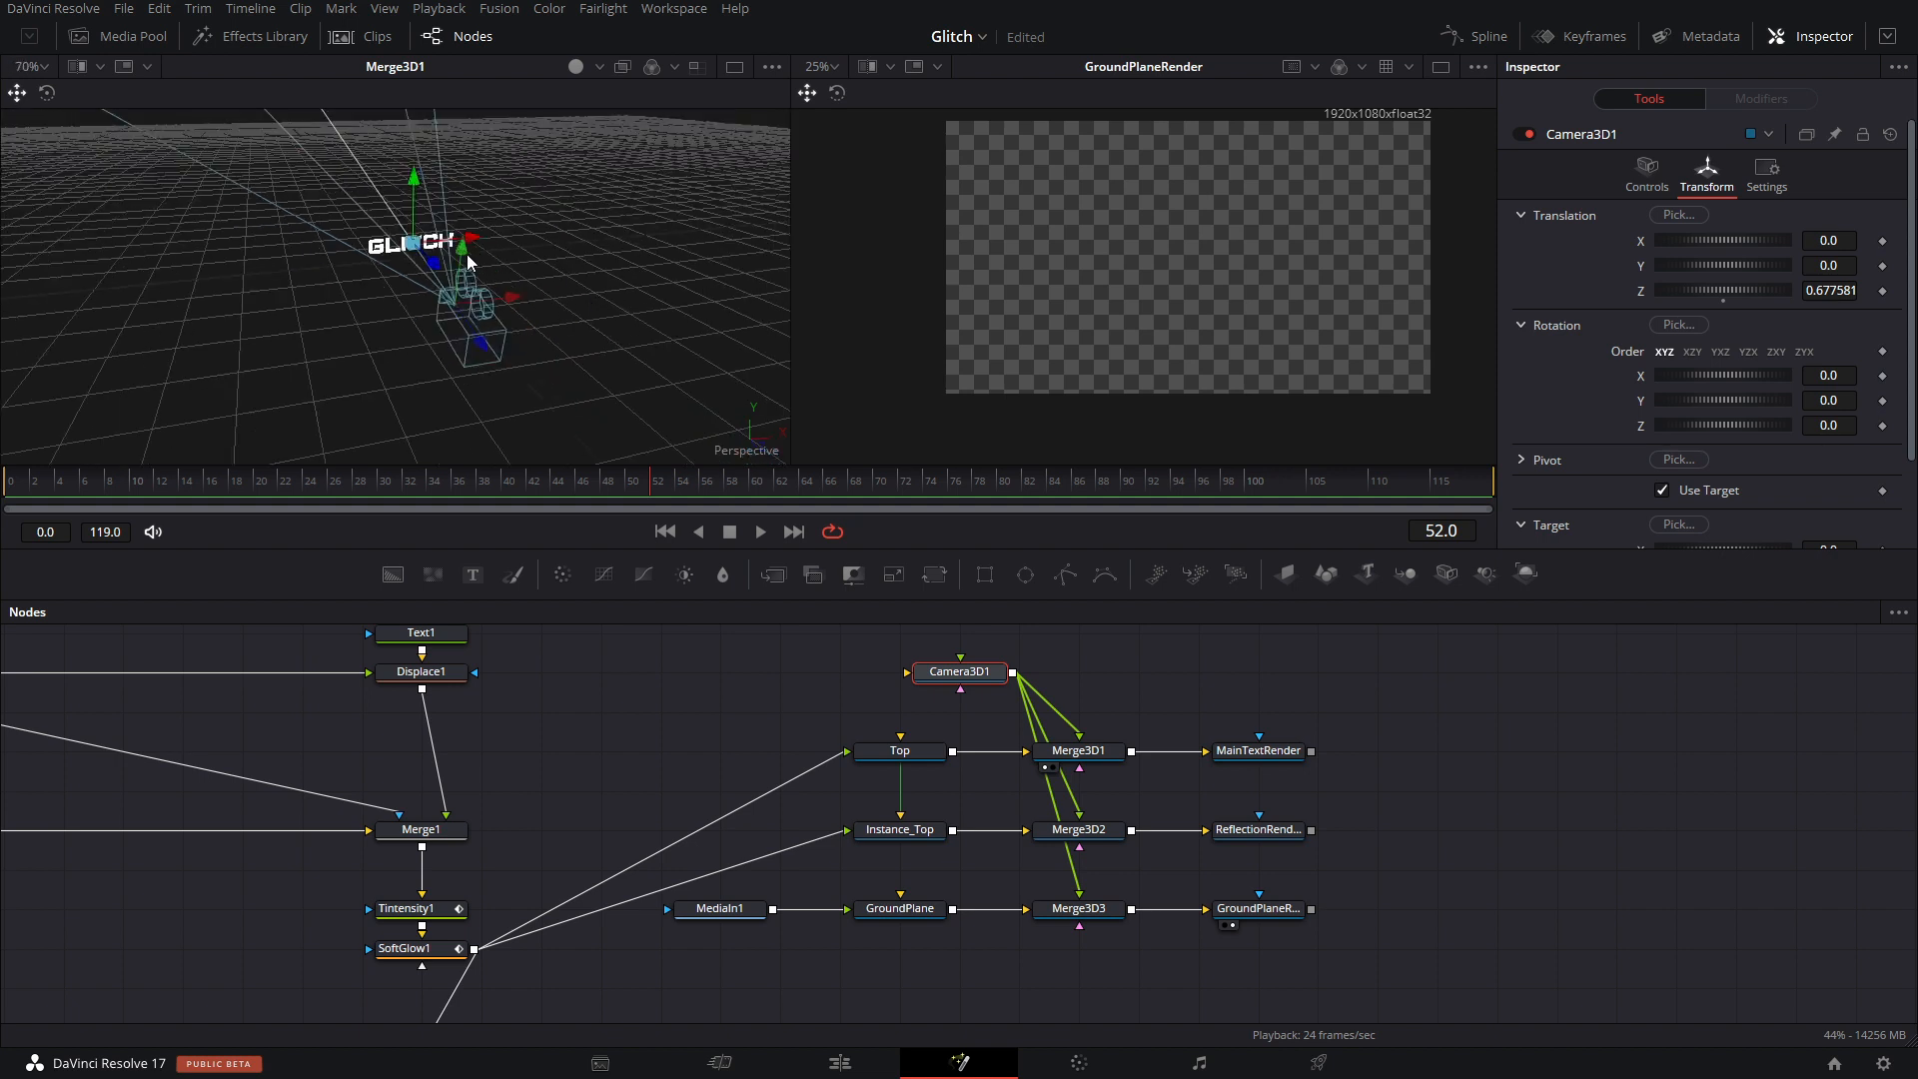
{"action": "left_click_drag", "start_coordinate": [465, 254], "coordinate": [469, 170]}
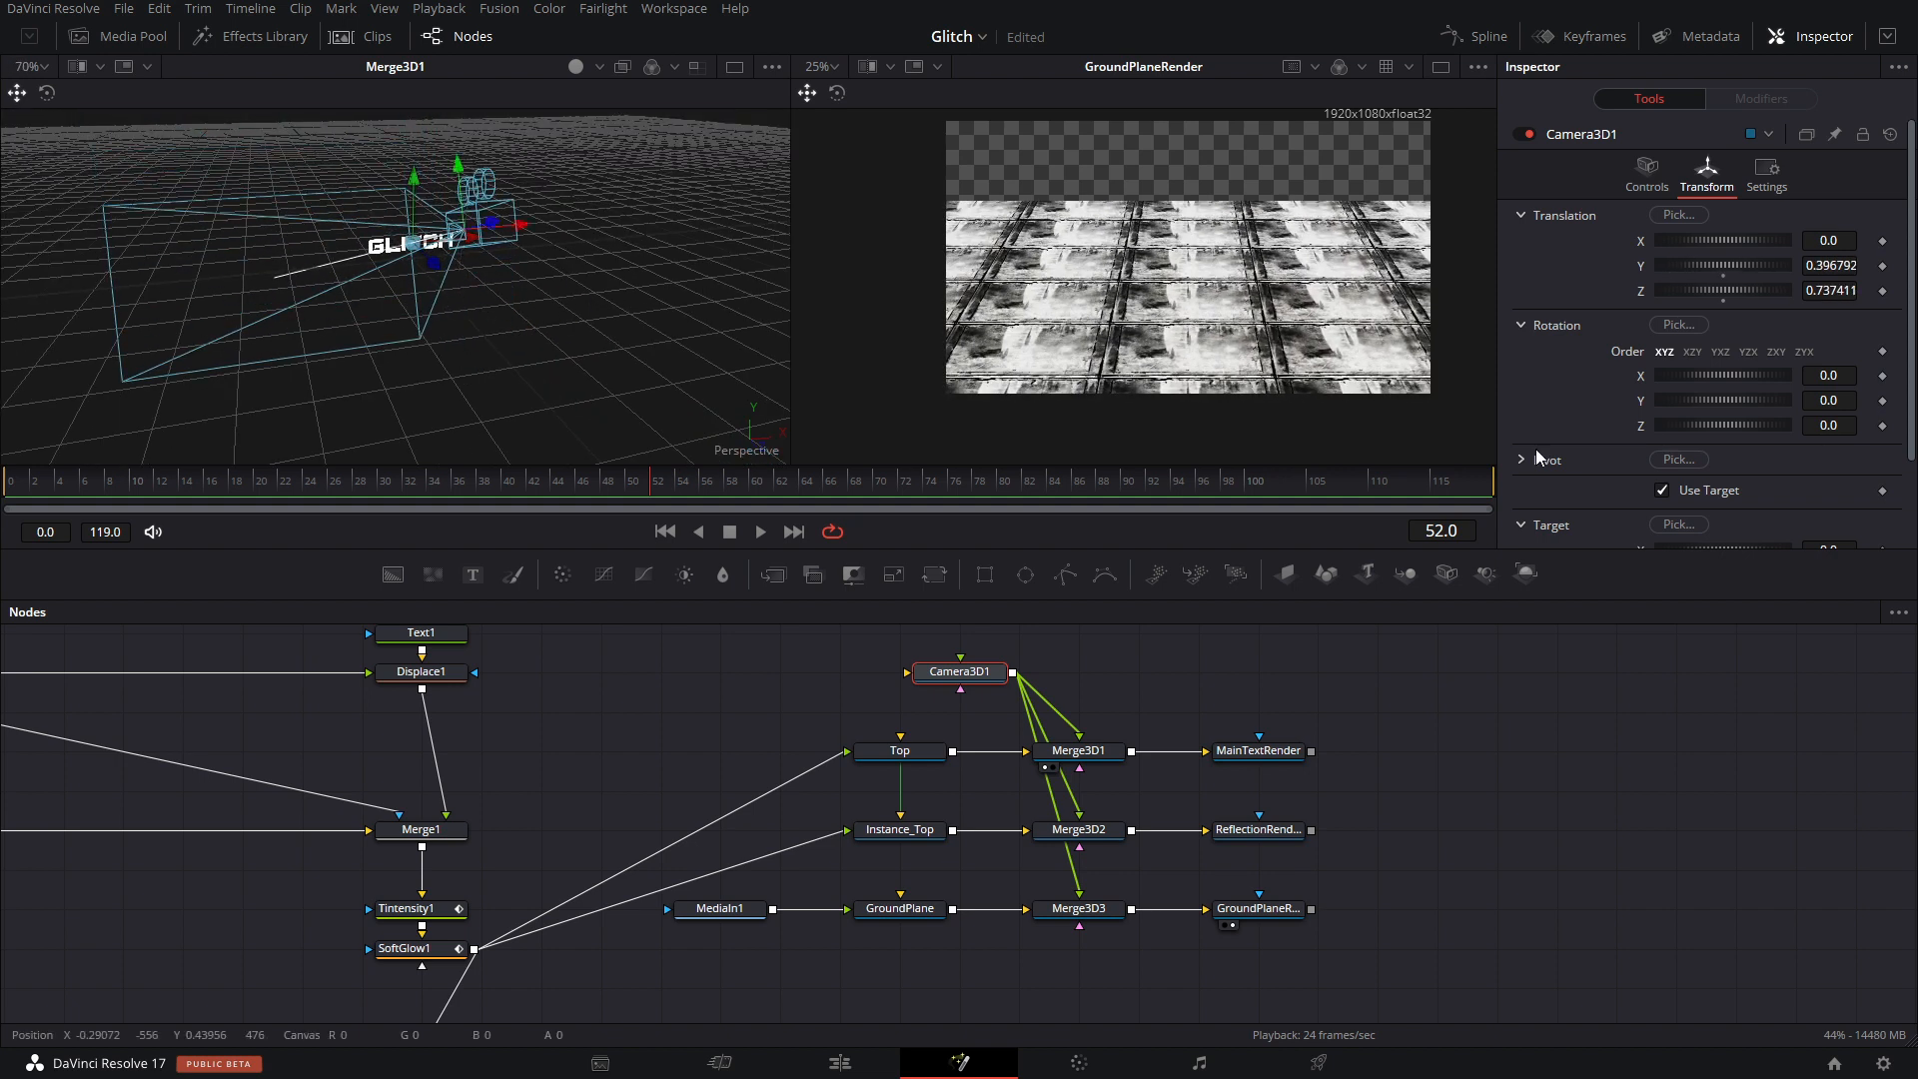
Display MainTextRender and reposition Camera3D1 farther back in the scene so the title is framed at an angle.
{"action": "left_click", "coordinate": [1263, 754]}
{"action": "key", "text": "2"}
{"action": "scroll", "coordinate": [545, 234], "scroll_direction": "down", "scroll_amount": 3}
{"action": "left_click_drag", "start_coordinate": [536, 190], "coordinate": [507, 371]}
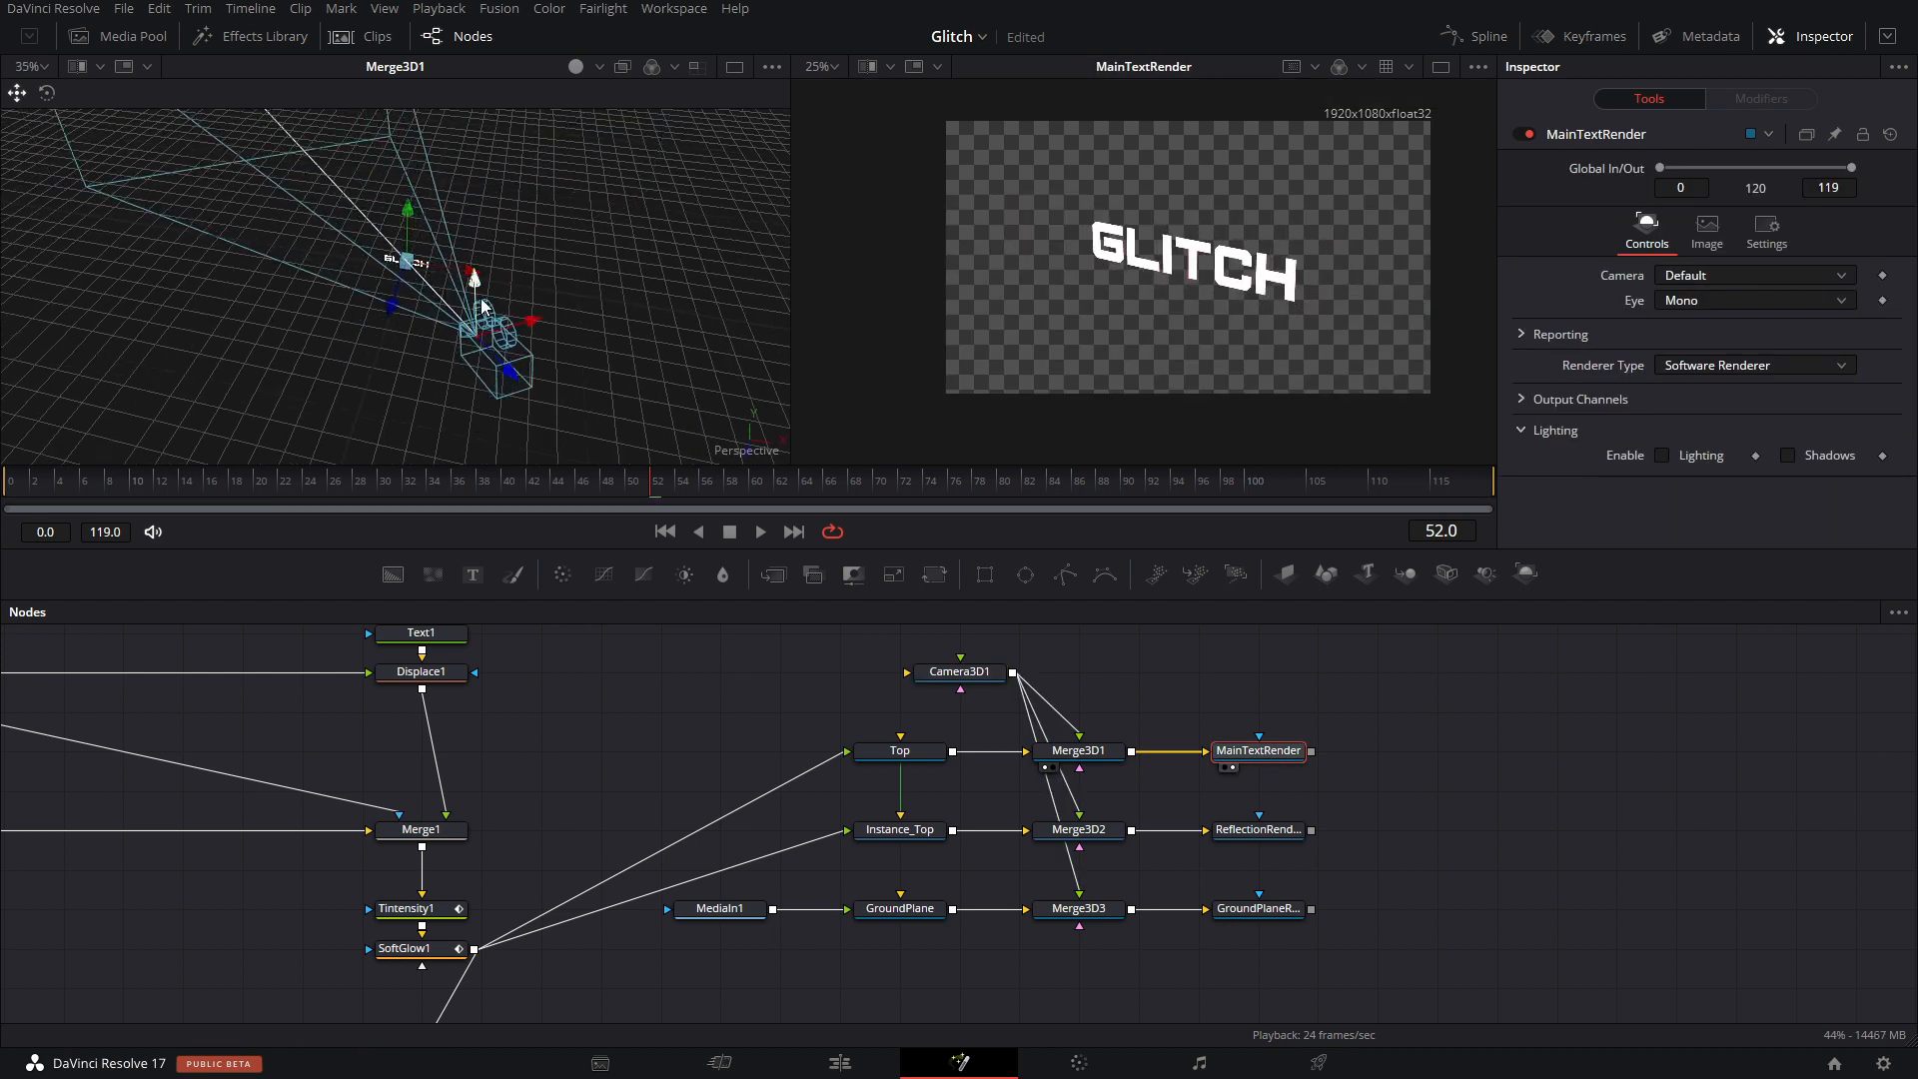
{"action": "left_click_drag", "start_coordinate": [482, 306], "coordinate": [481, 327]}
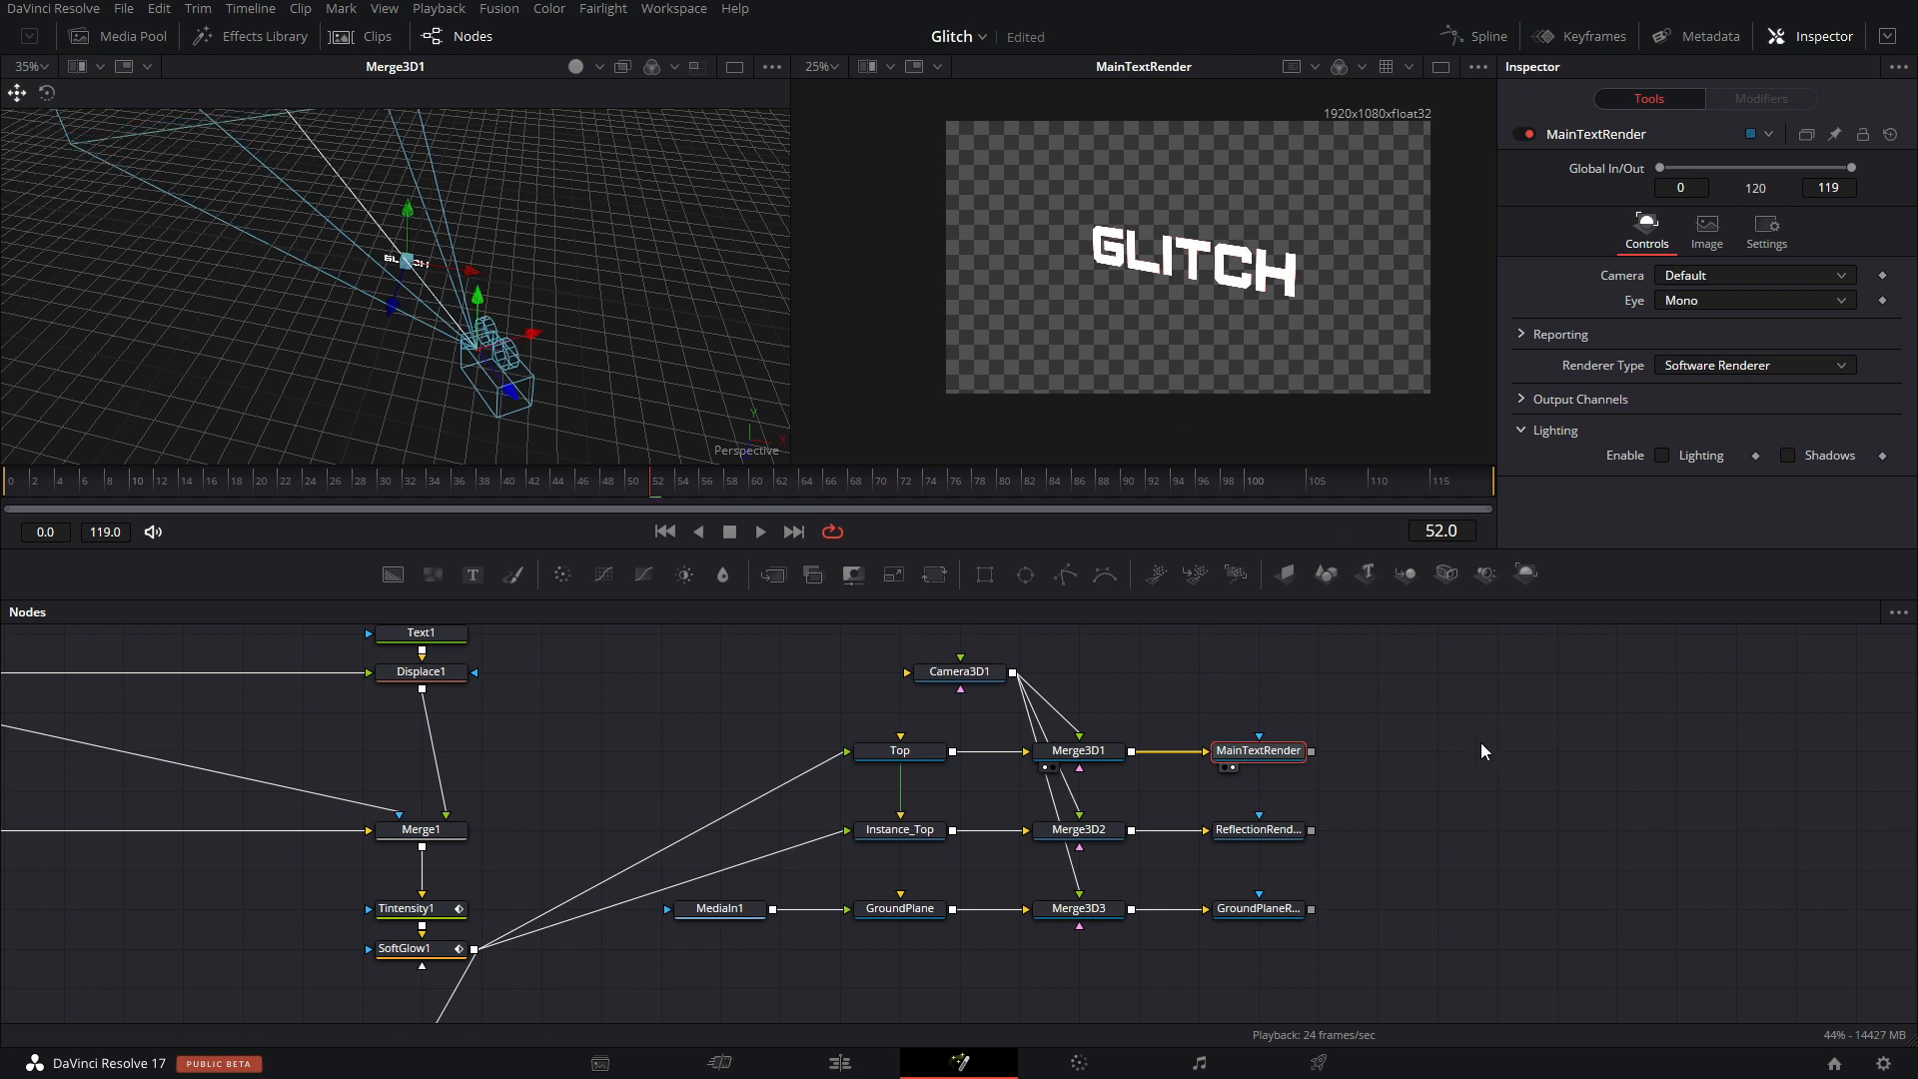
Check the new camera framing in the ReflectionRender and GroundPlaneRender outputs.
{"action": "left_click", "coordinate": [1266, 830]}
{"action": "key", "text": "2"}
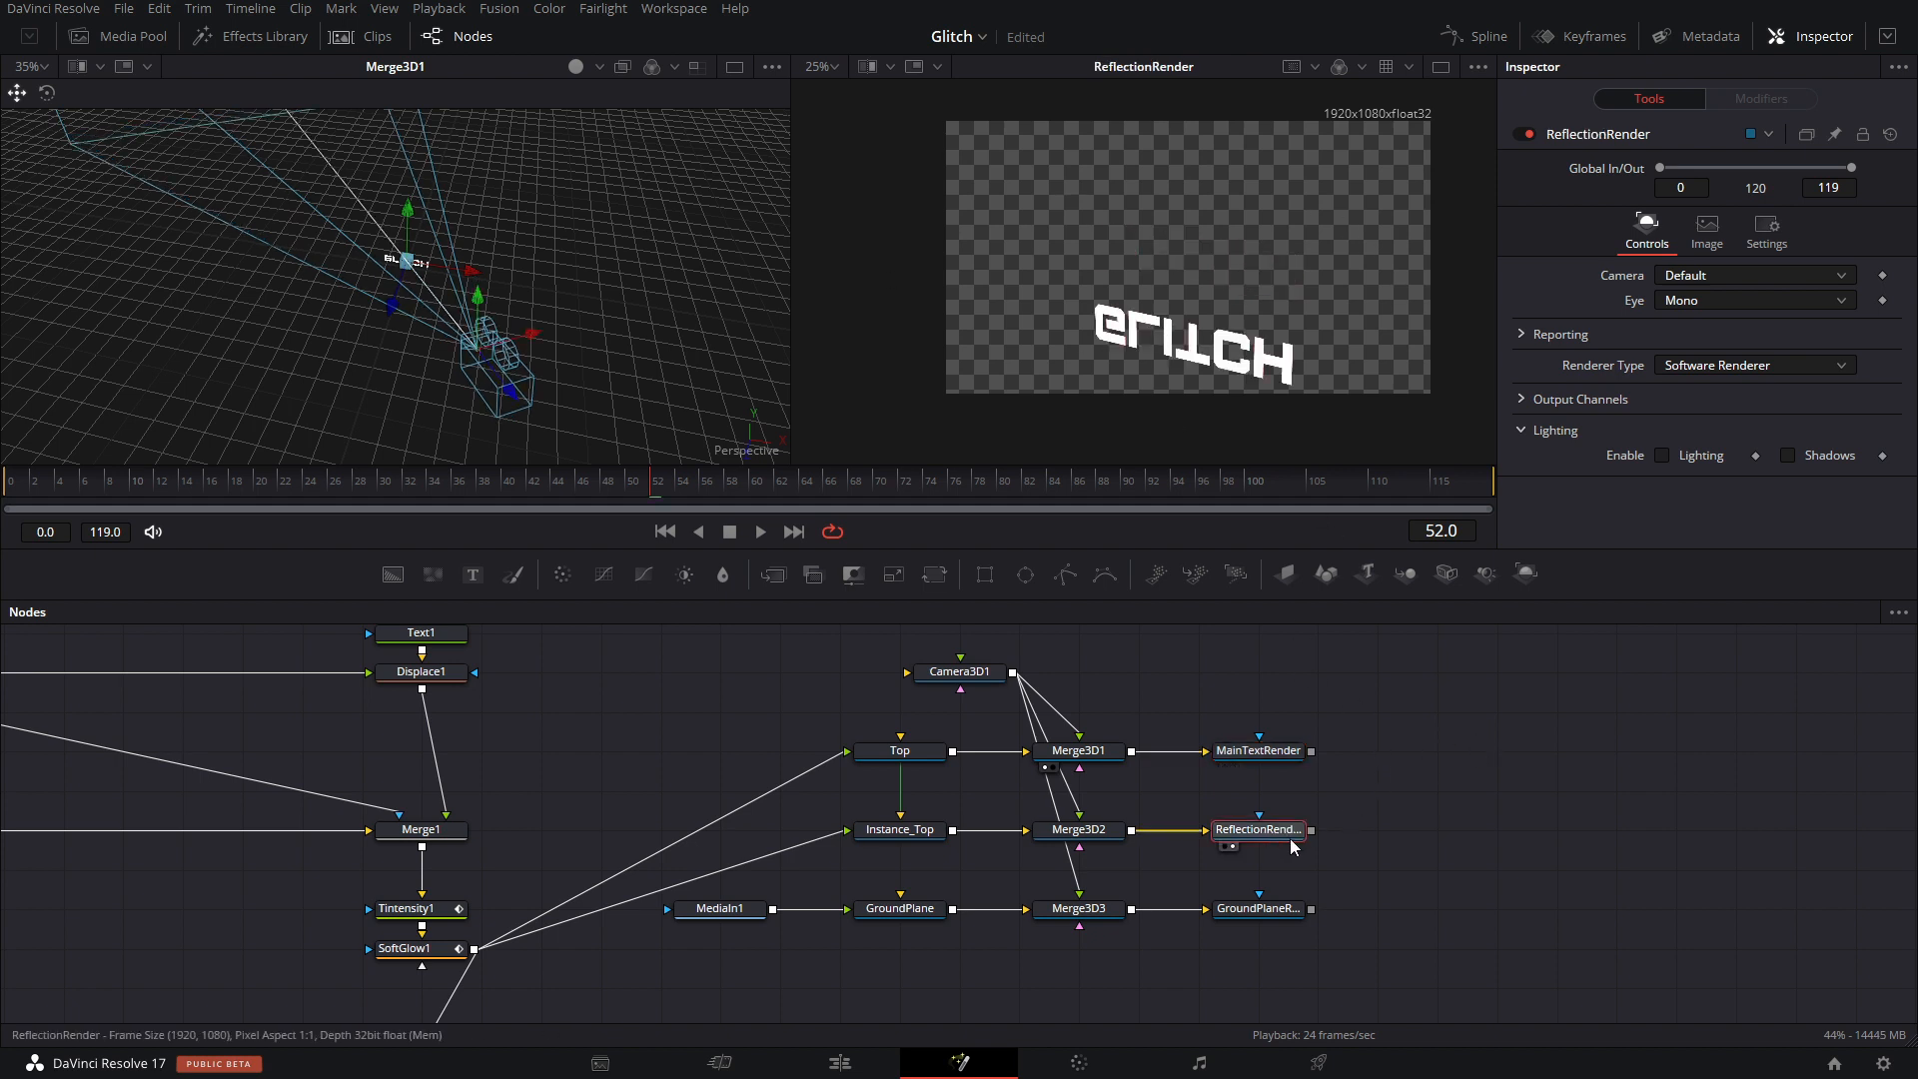
{"action": "left_click", "coordinate": [1271, 911]}
{"action": "key", "text": "2"}
Disconnect MediaOut1 from Merge4, move it beside the renderers, and feed it from MainTextRender.
{"action": "left_click_drag", "start_coordinate": [1490, 832], "coordinate": [1301, 819]}
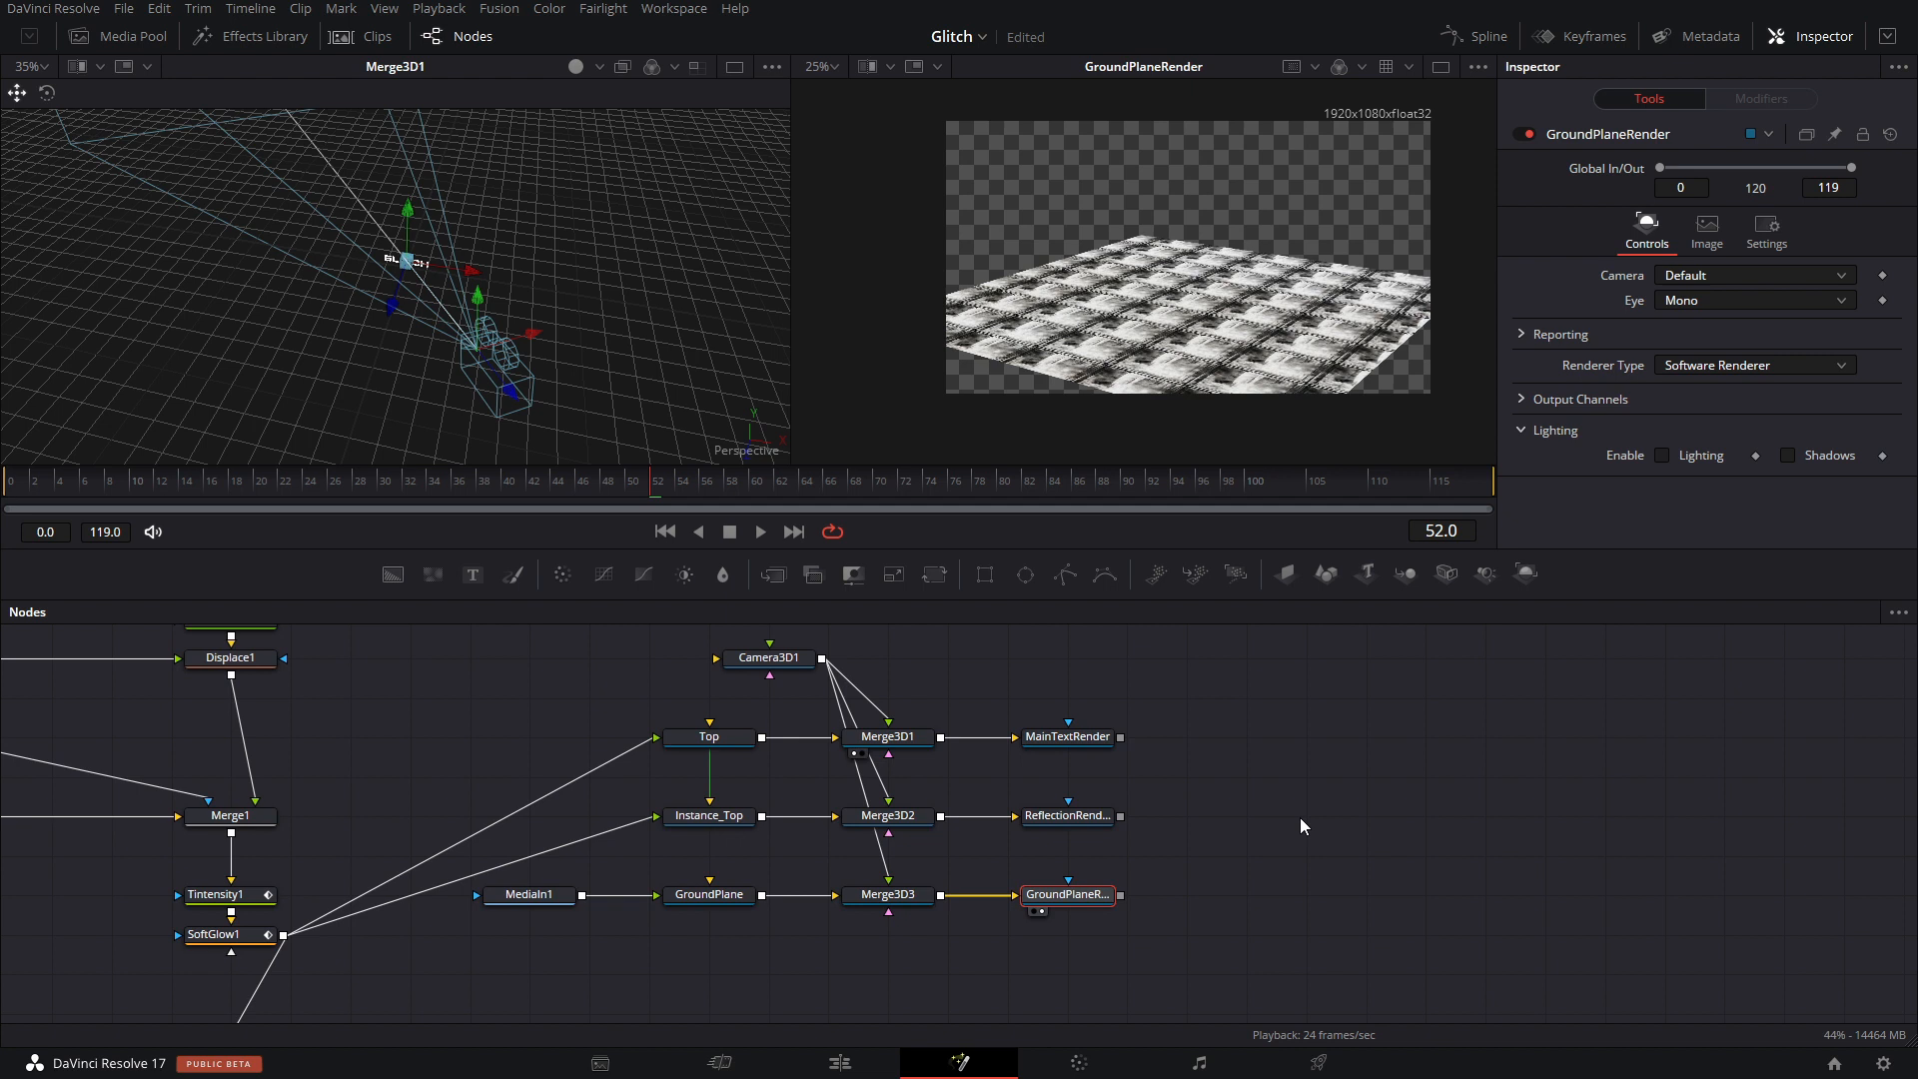
{"action": "left_click_drag", "start_coordinate": [1372, 1019], "coordinate": [1173, 789]}
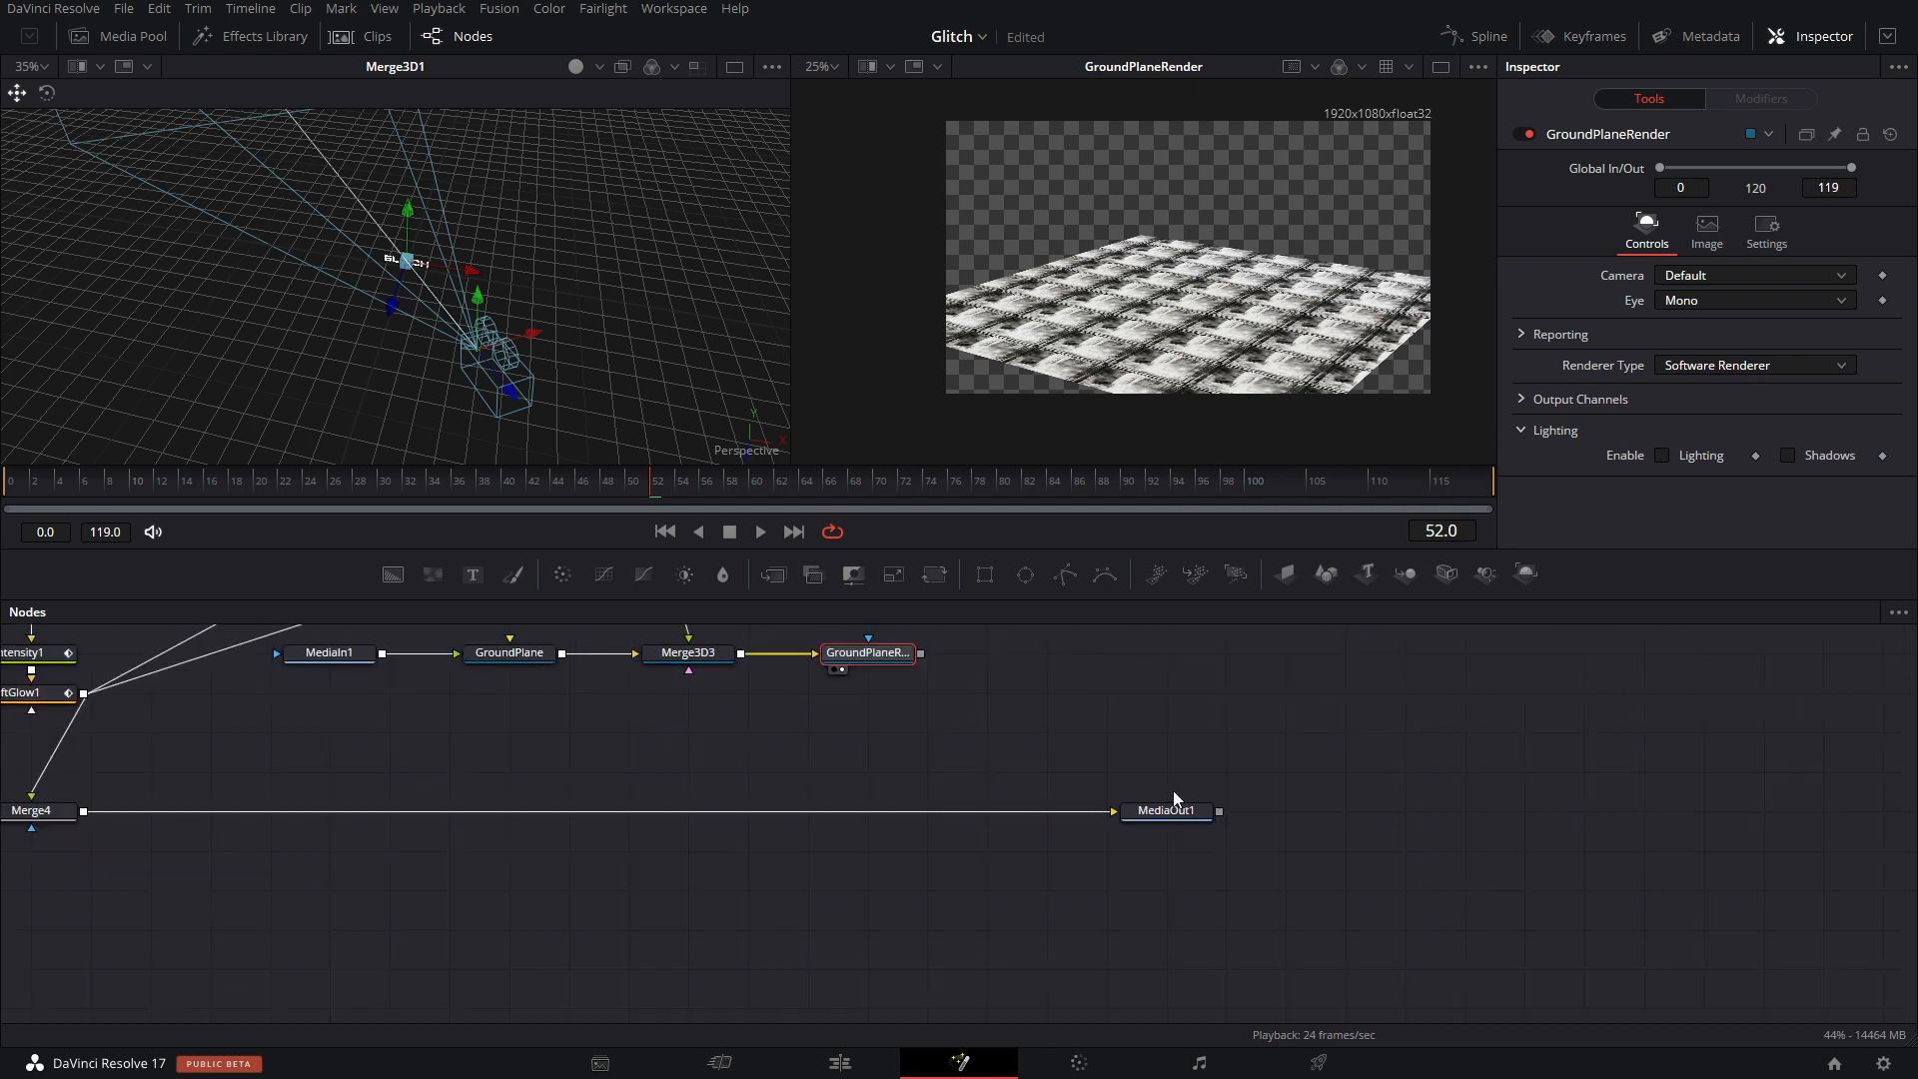
{"action": "left_click_drag", "start_coordinate": [1628, 821], "coordinate": [1688, 739]}
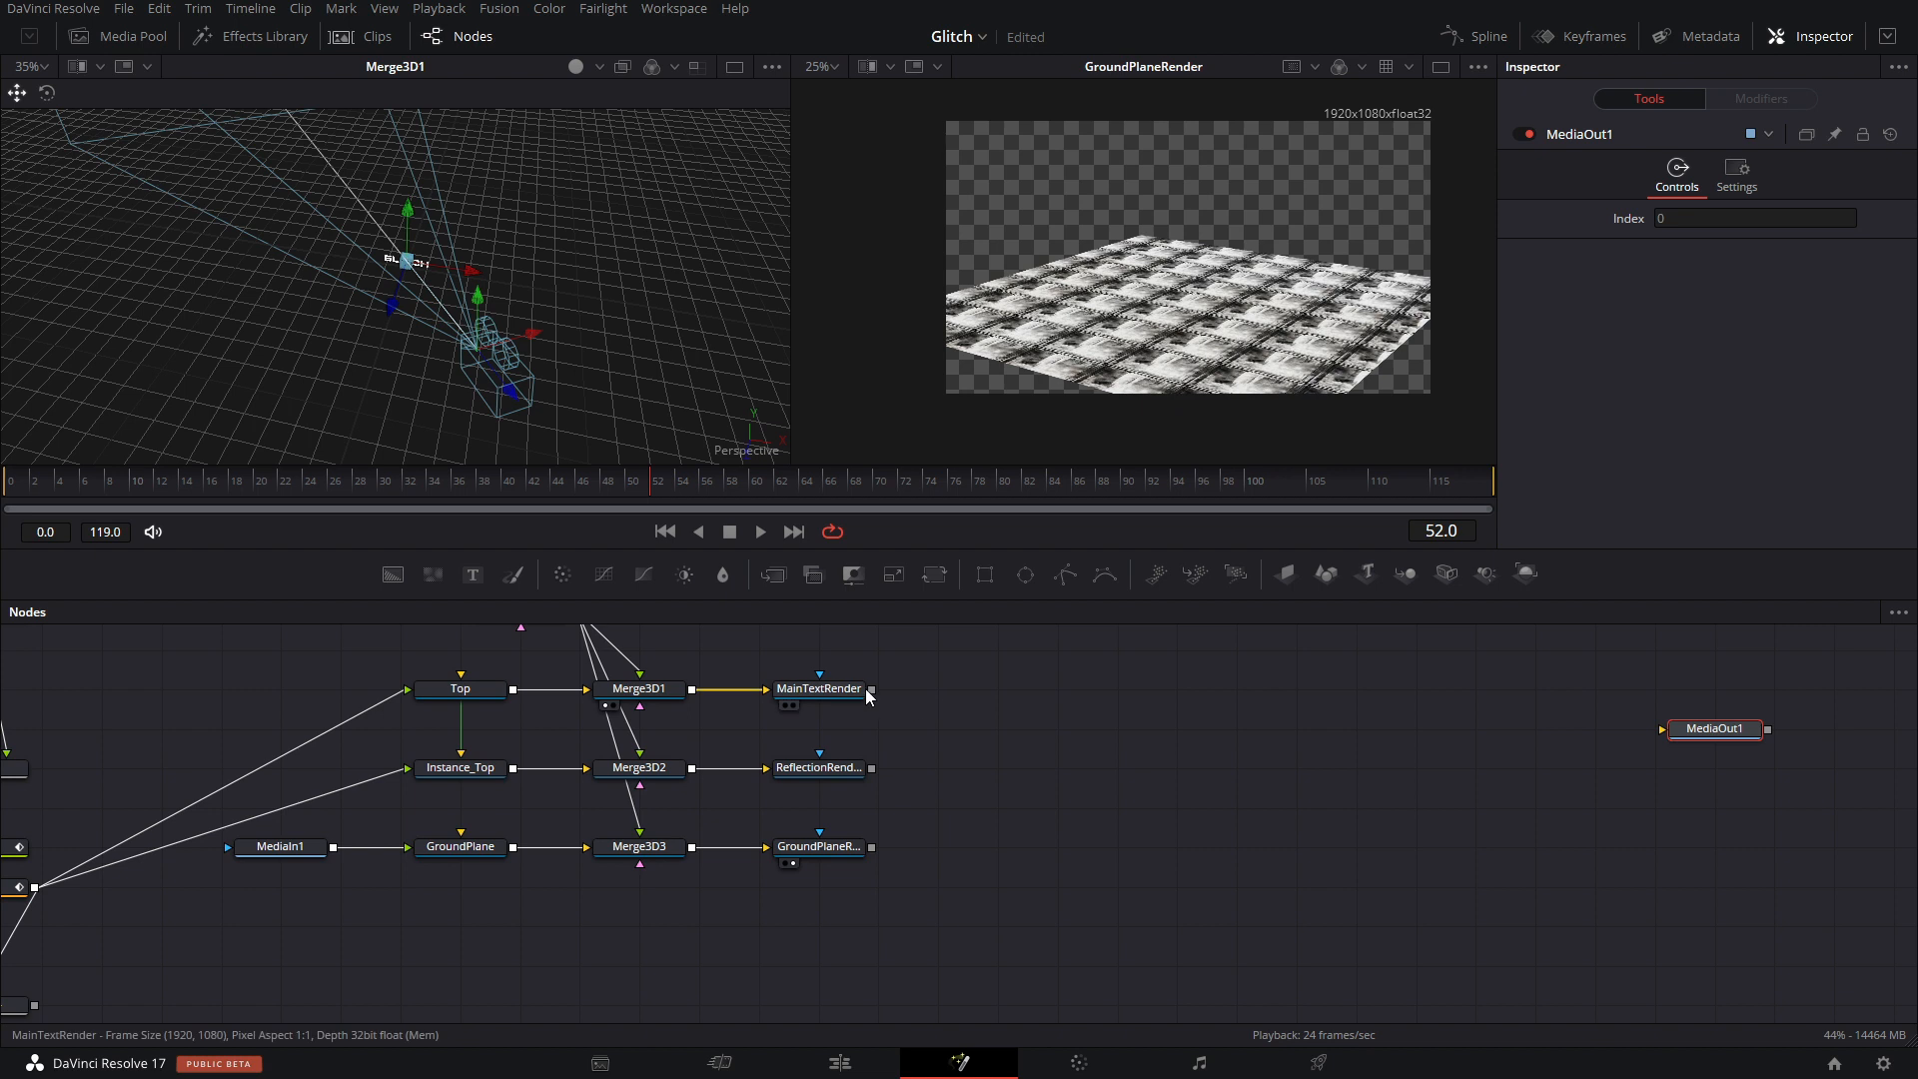
{"action": "left_click_drag", "start_coordinate": [871, 689], "coordinate": [1708, 733]}
{"action": "left_click", "coordinate": [1692, 746]}
Delete the old Merge4 node and move Background2 over beside the renderer nodes.
{"action": "left_click_drag", "start_coordinate": [924, 823], "coordinate": [1133, 723]}
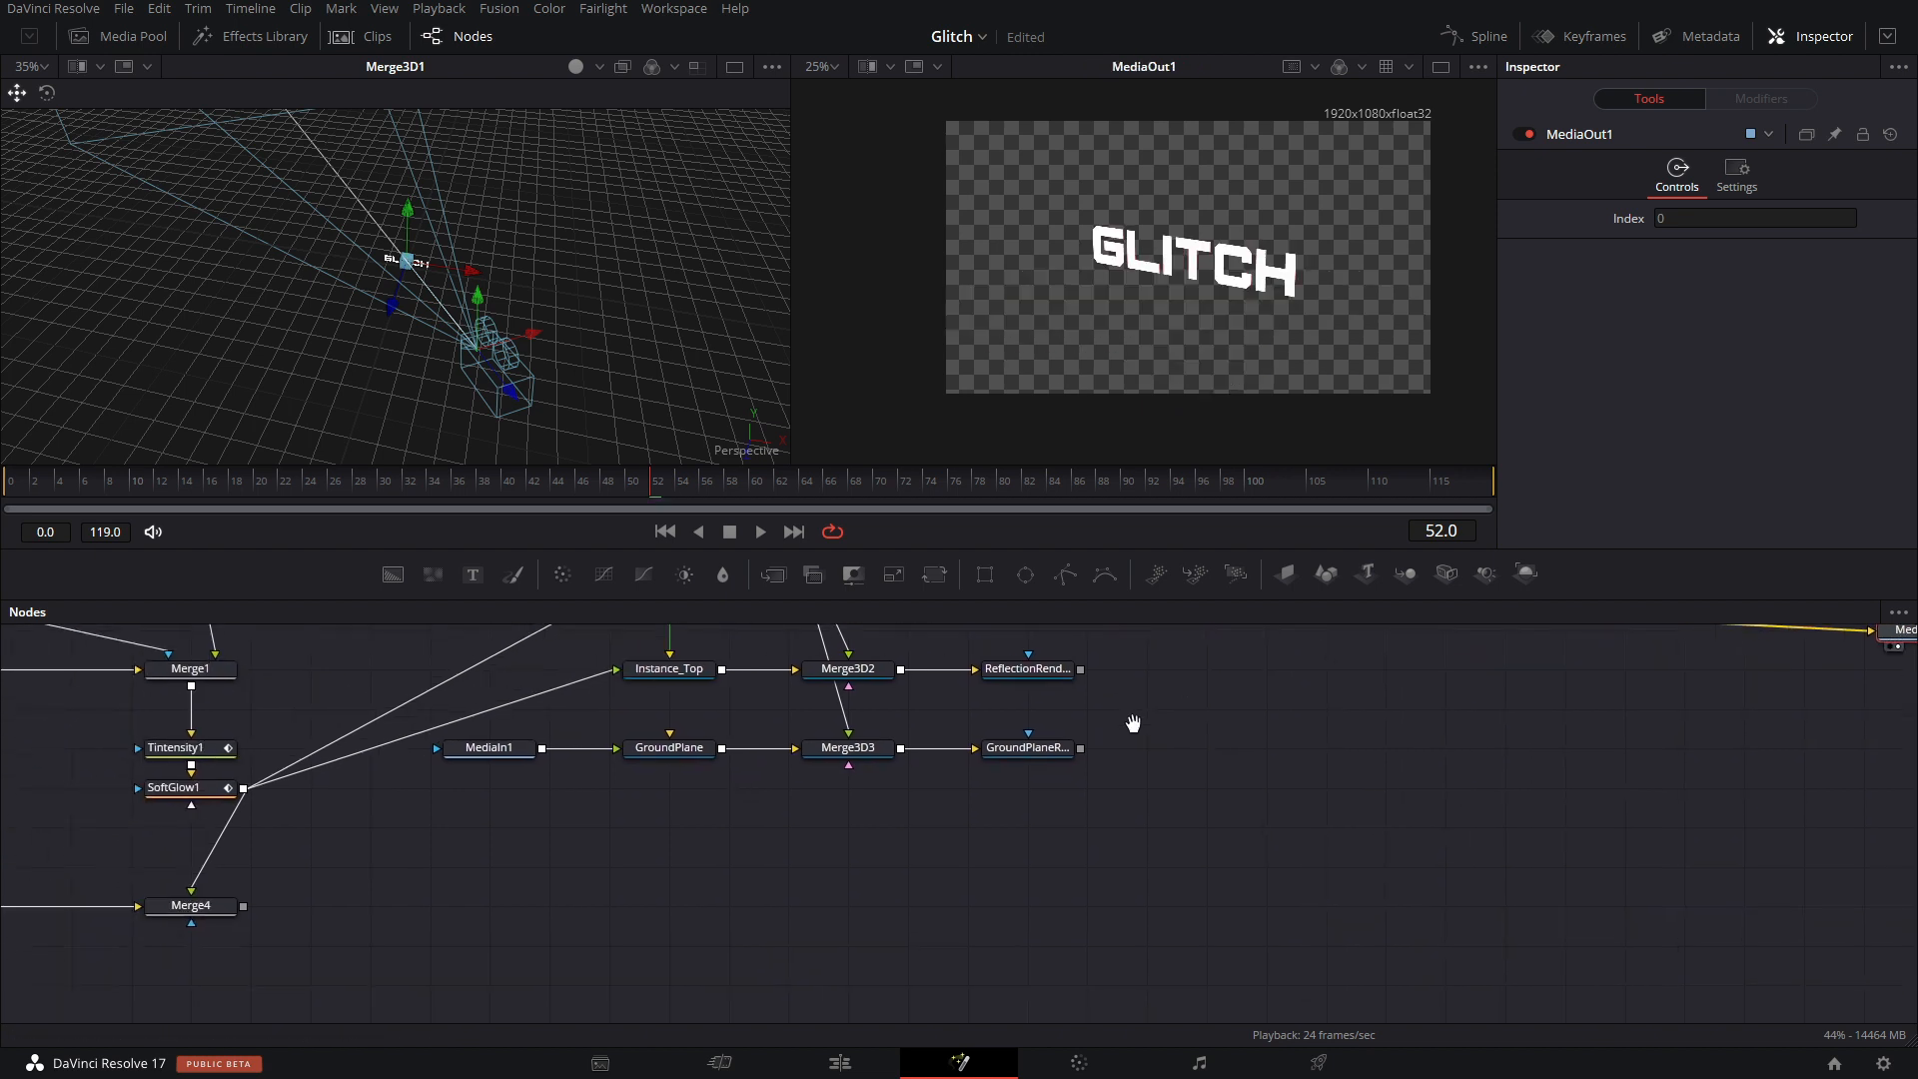
{"action": "left_click_drag", "start_coordinate": [336, 931], "coordinate": [1224, 876]}
{"action": "left_click_drag", "start_coordinate": [799, 894], "coordinate": [1096, 843]}
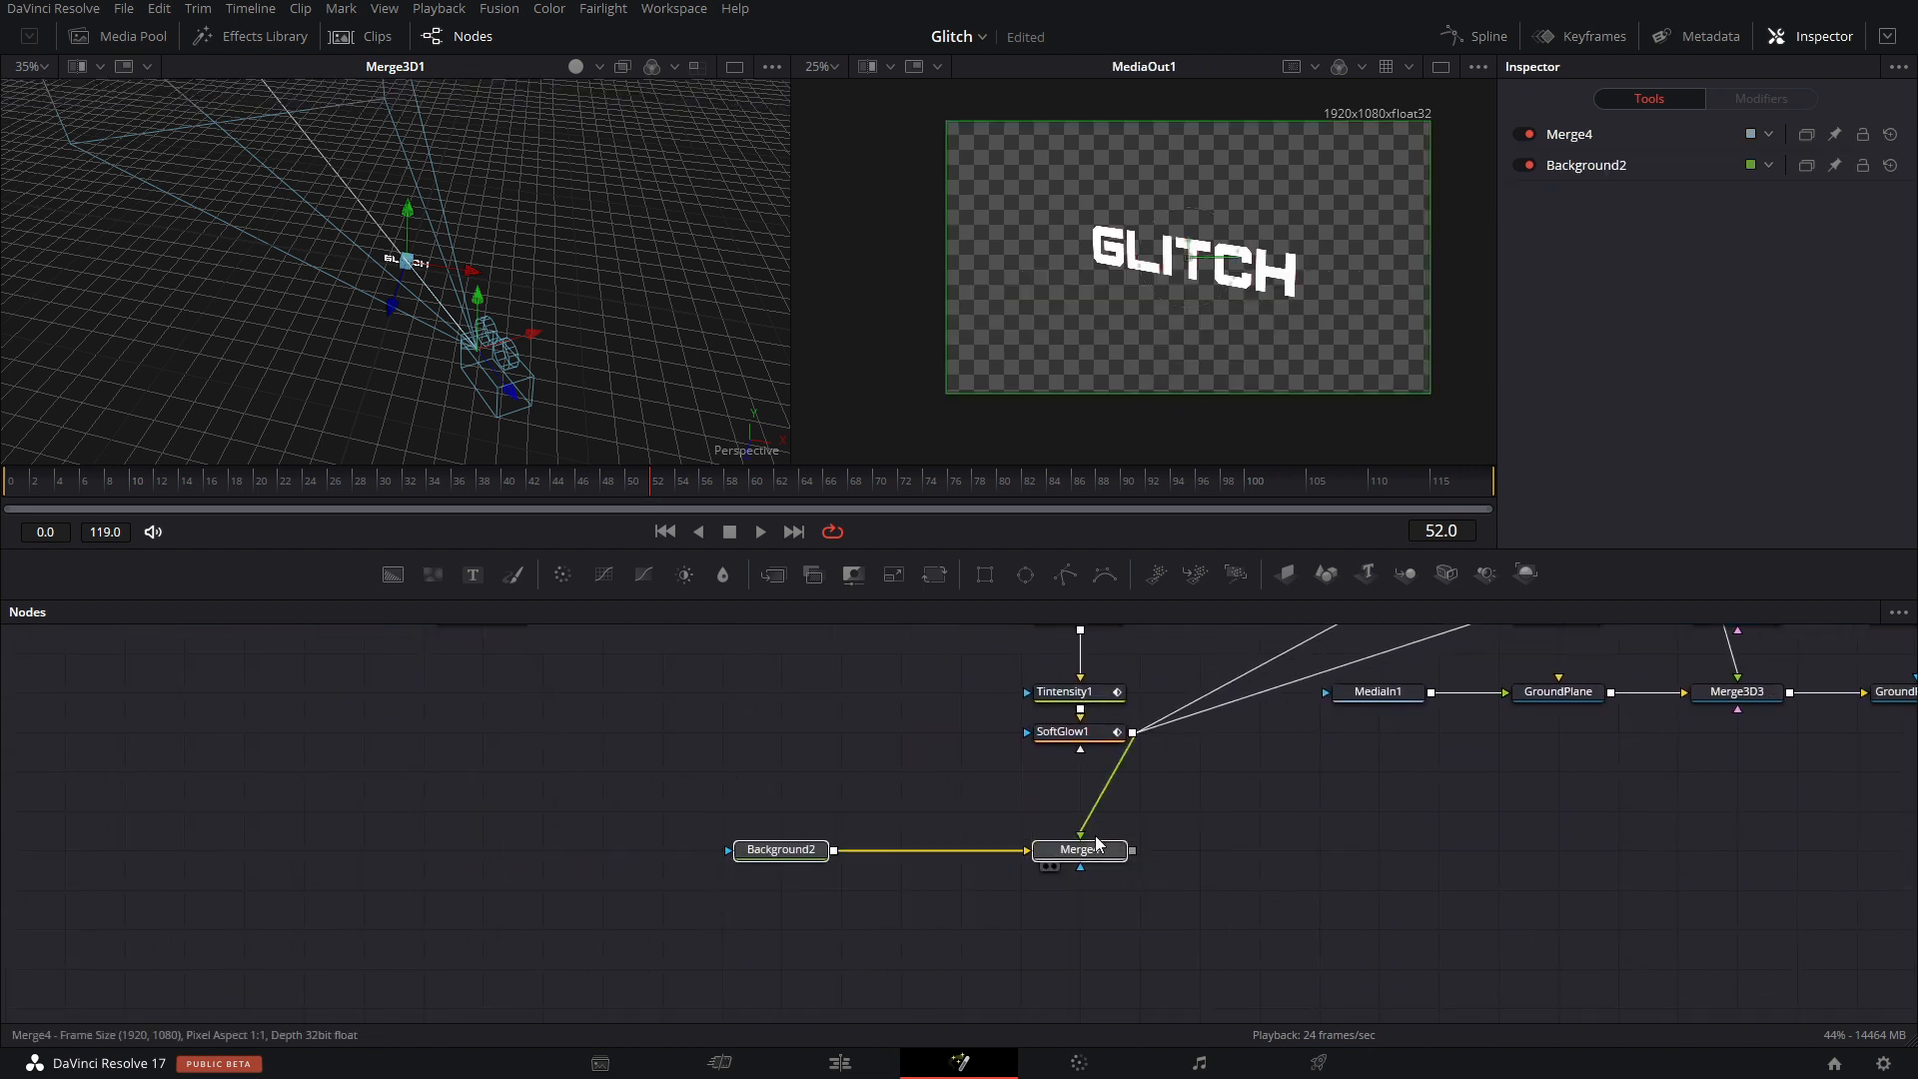
{"action": "left_click_drag", "start_coordinate": [1214, 814], "coordinate": [1024, 880]}
{"action": "key", "text": "Delete"}
{"action": "left_click_drag", "start_coordinate": [800, 852], "coordinate": [1913, 775]}
{"action": "left_click_drag", "start_coordinate": [1532, 835], "coordinate": [179, 1010]}
{"action": "left_click_drag", "start_coordinate": [536, 947], "coordinate": [836, 868]}
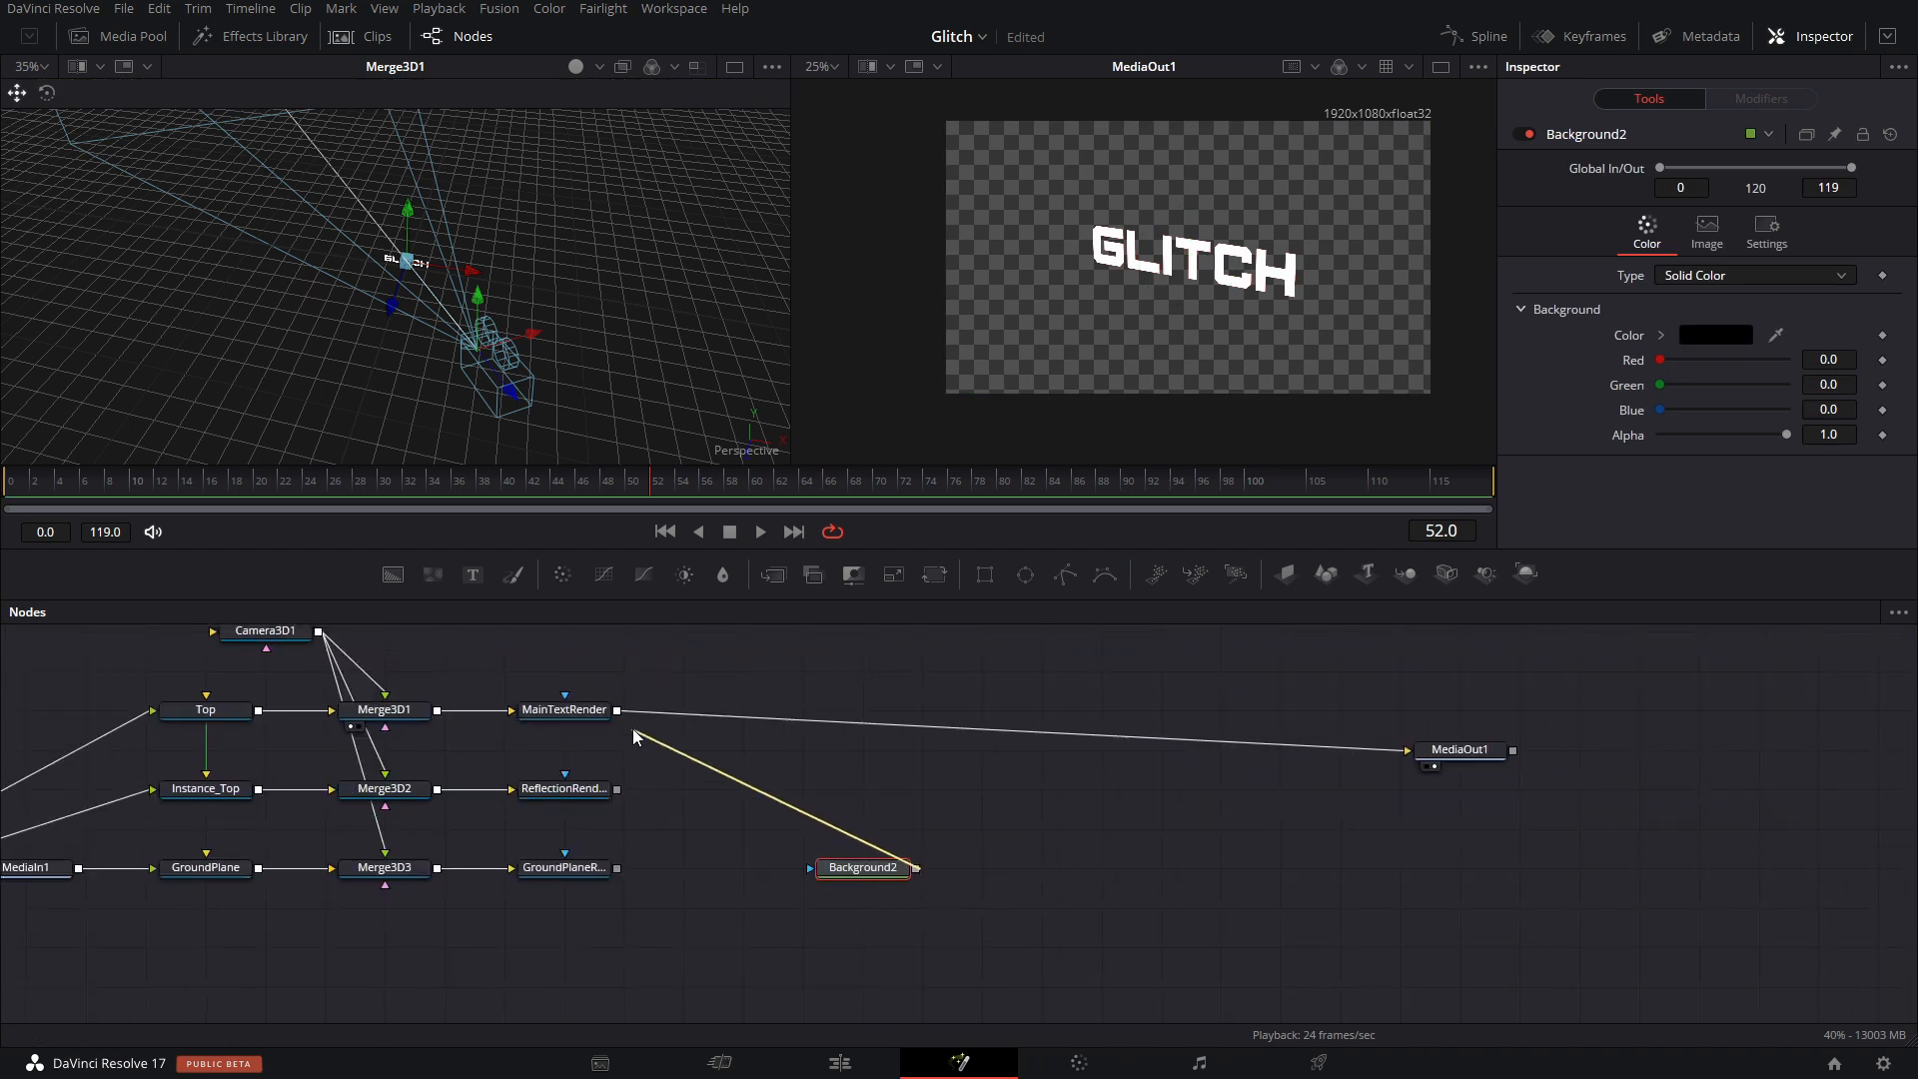
Merge MainTextRender over Background2 ahead of MediaOut1 and align Background2 and MediaOut1 with the new merge.
{"action": "left_click_drag", "start_coordinate": [633, 728], "coordinate": [618, 713]}
{"action": "left_click_drag", "start_coordinate": [987, 884], "coordinate": [1170, 727]}
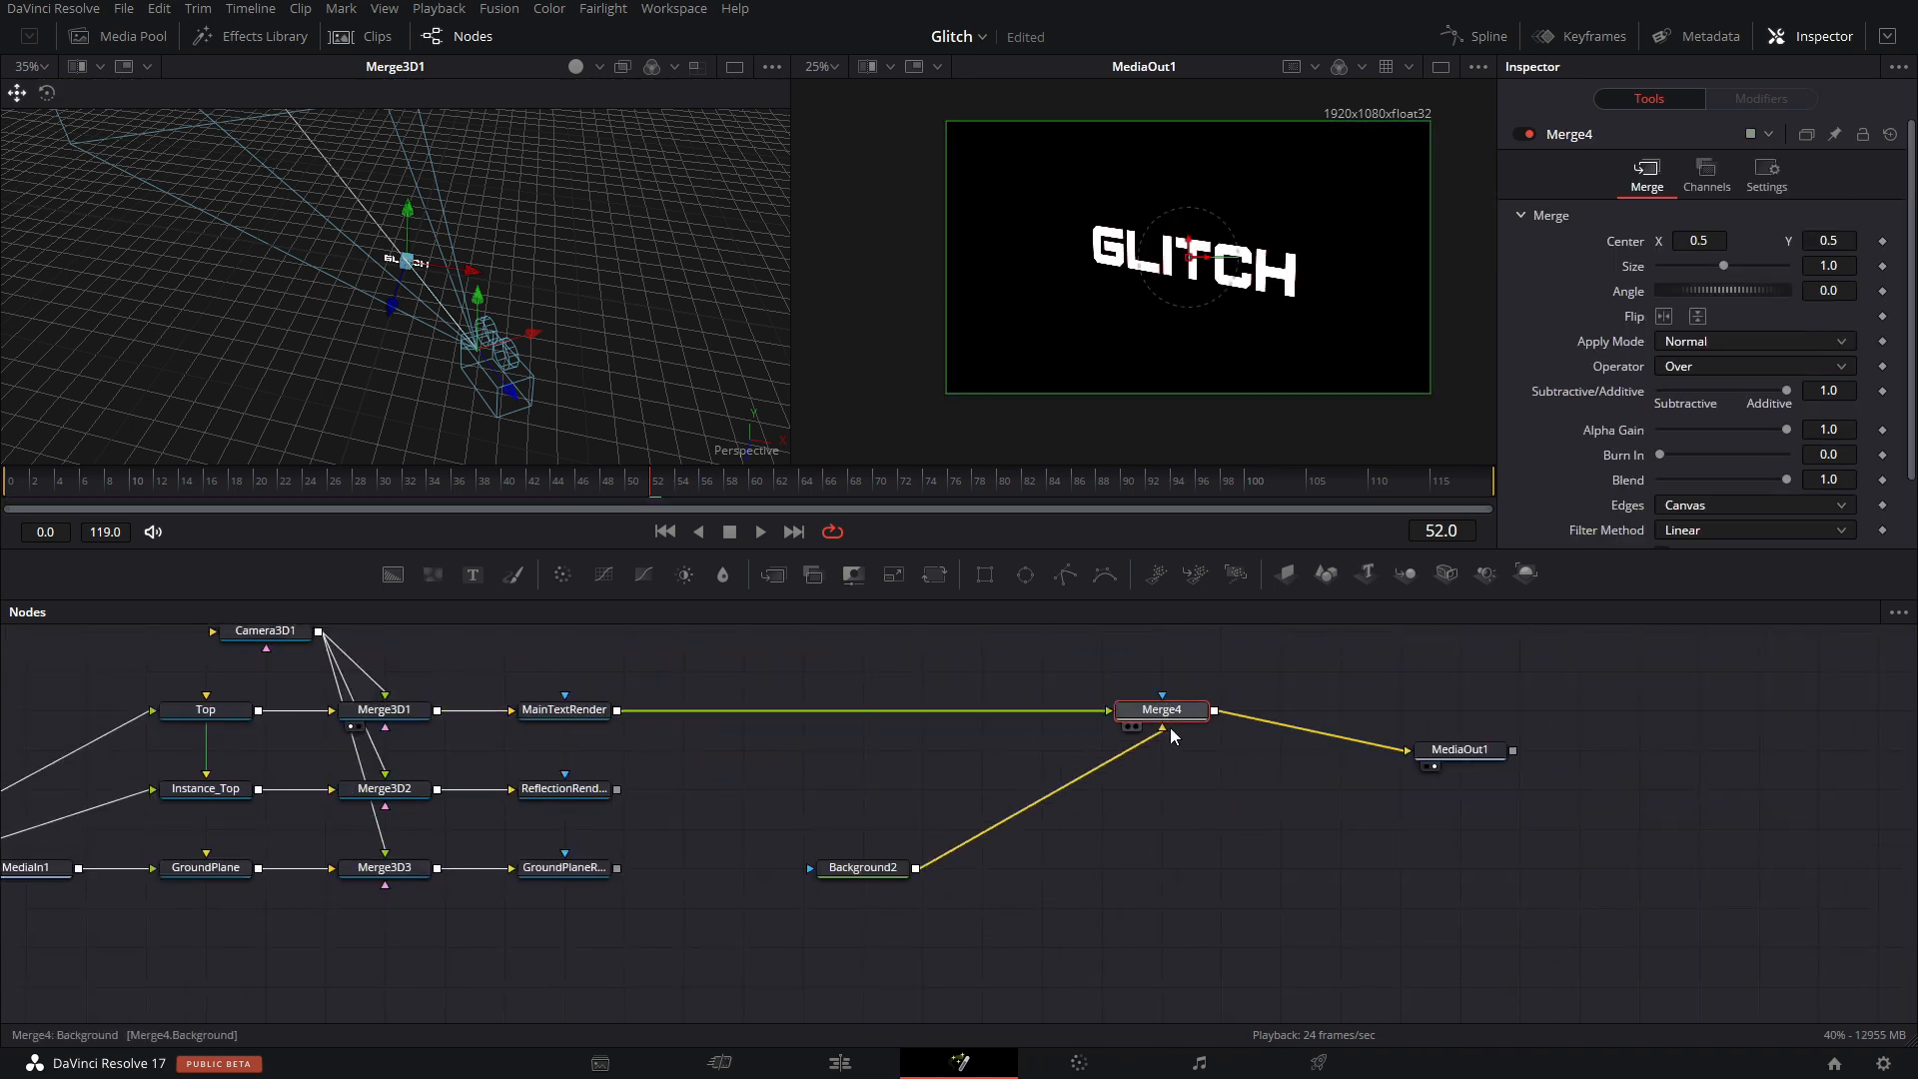
{"action": "left_click_drag", "start_coordinate": [849, 874], "coordinate": [1147, 875]}
{"action": "left_click_drag", "start_coordinate": [1470, 759], "coordinate": [1486, 719]}
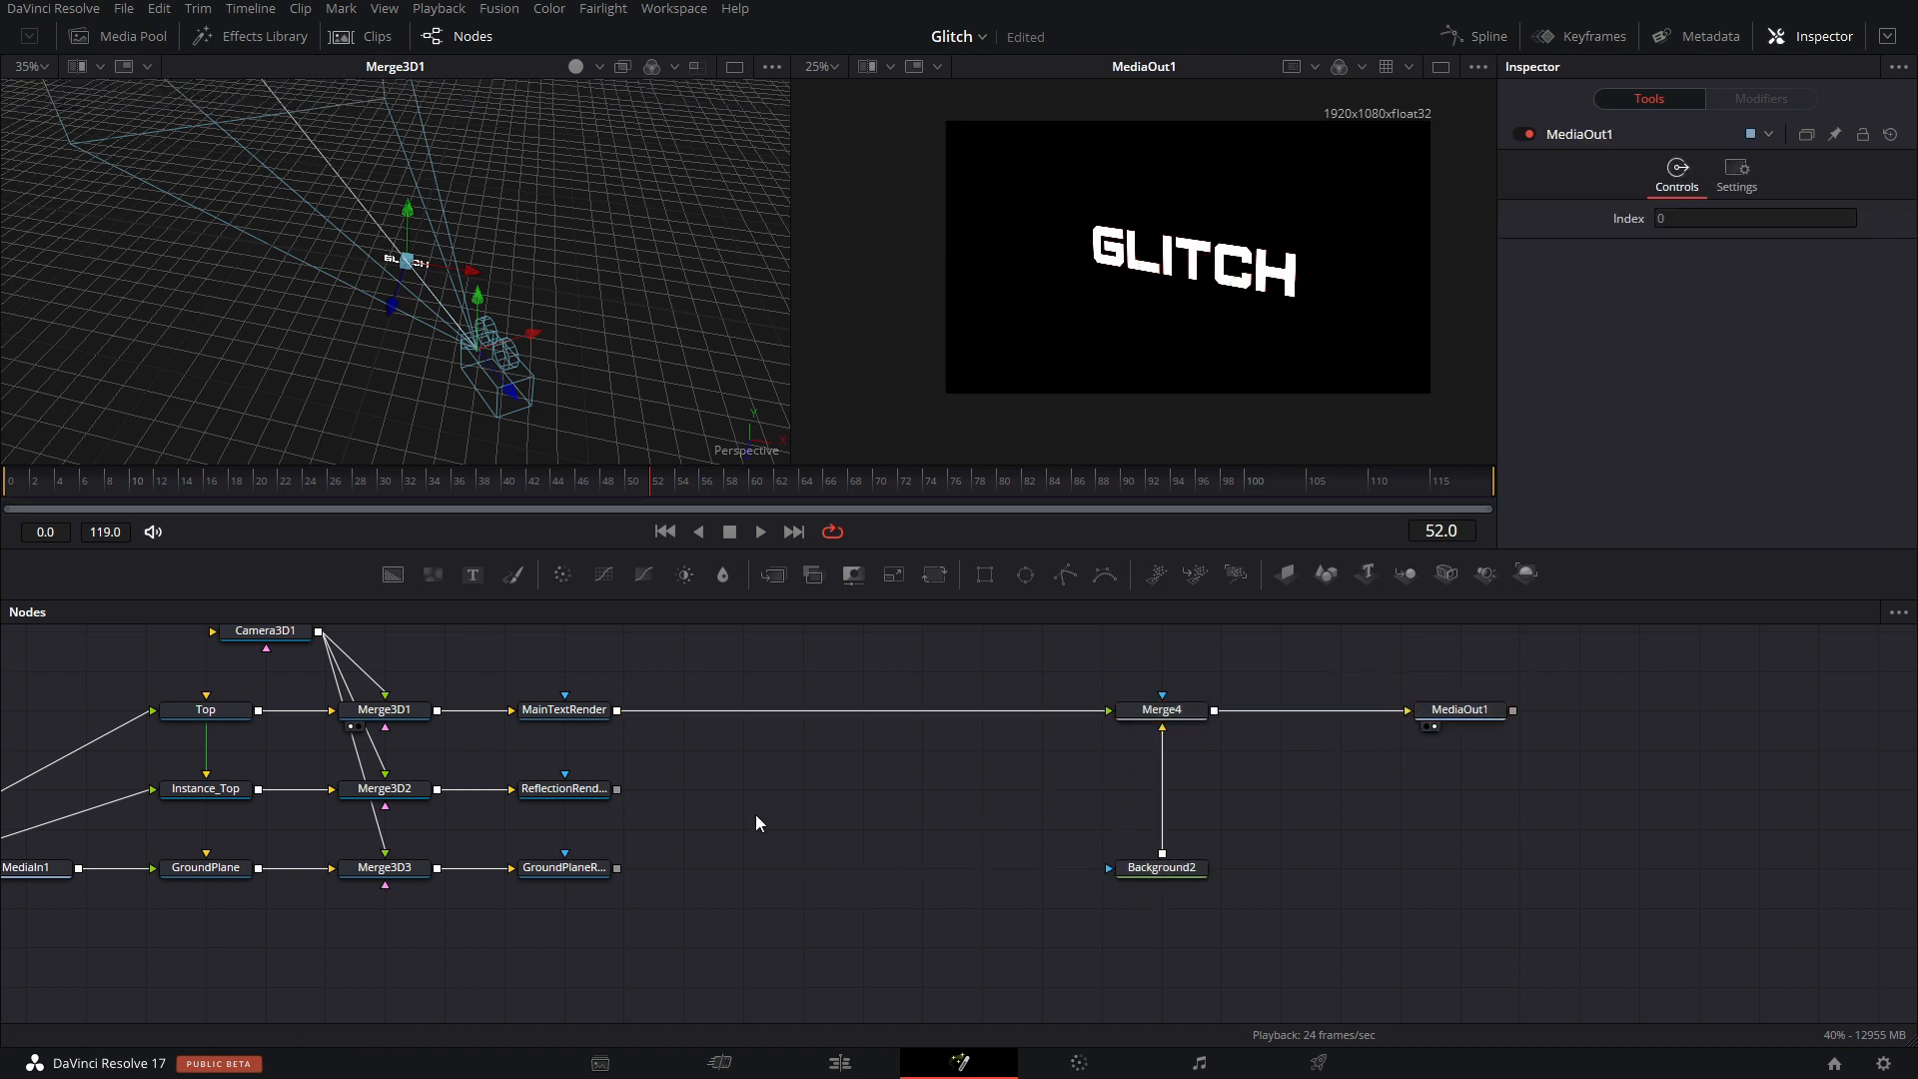
Merge ReflectionRender as foreground with MainTextRender as background, placing the new merge before Merge4.
{"action": "left_click_drag", "start_coordinate": [755, 813], "coordinate": [1047, 835]}
{"action": "left_click_drag", "start_coordinate": [908, 809], "coordinate": [908, 733]}
{"action": "left_click_drag", "start_coordinate": [998, 806], "coordinate": [1088, 744]}
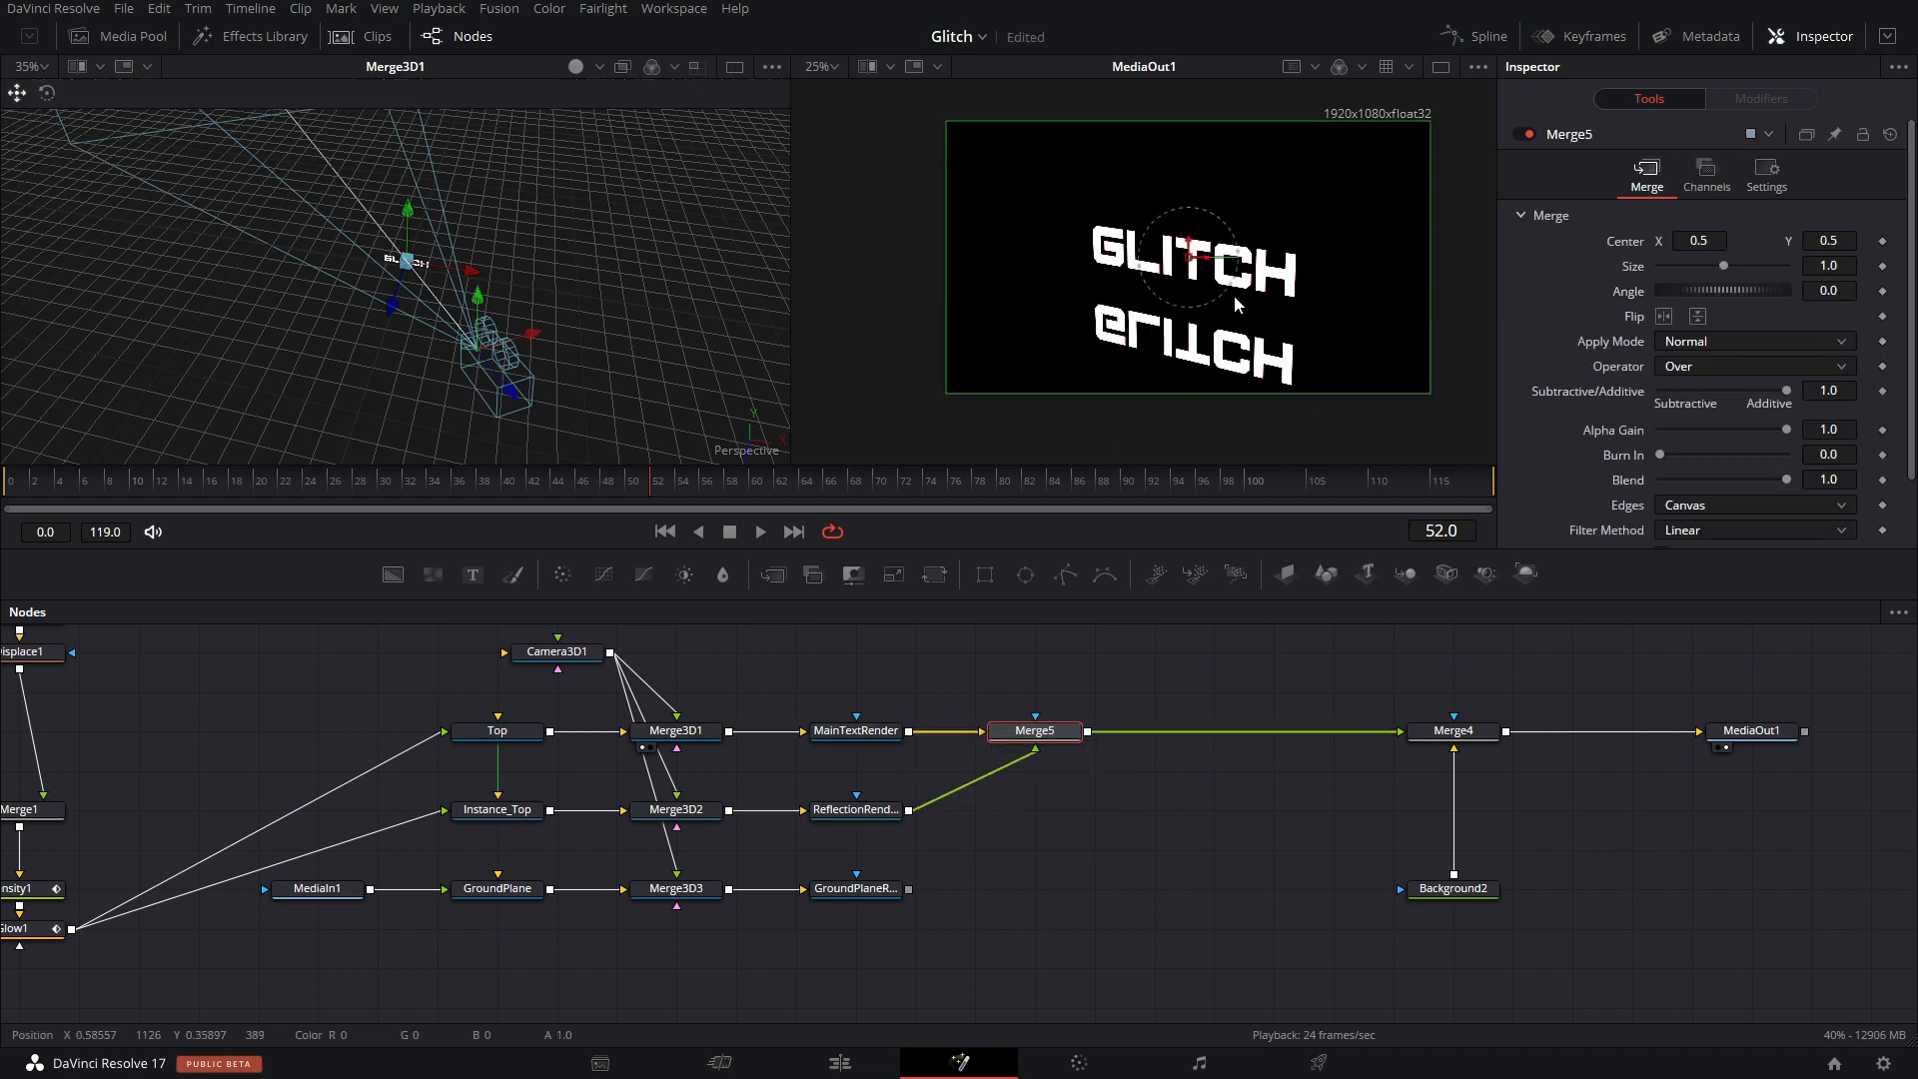
Add a VariBlur node directly after ReflectionRender.
{"action": "left_click", "coordinate": [851, 890]}
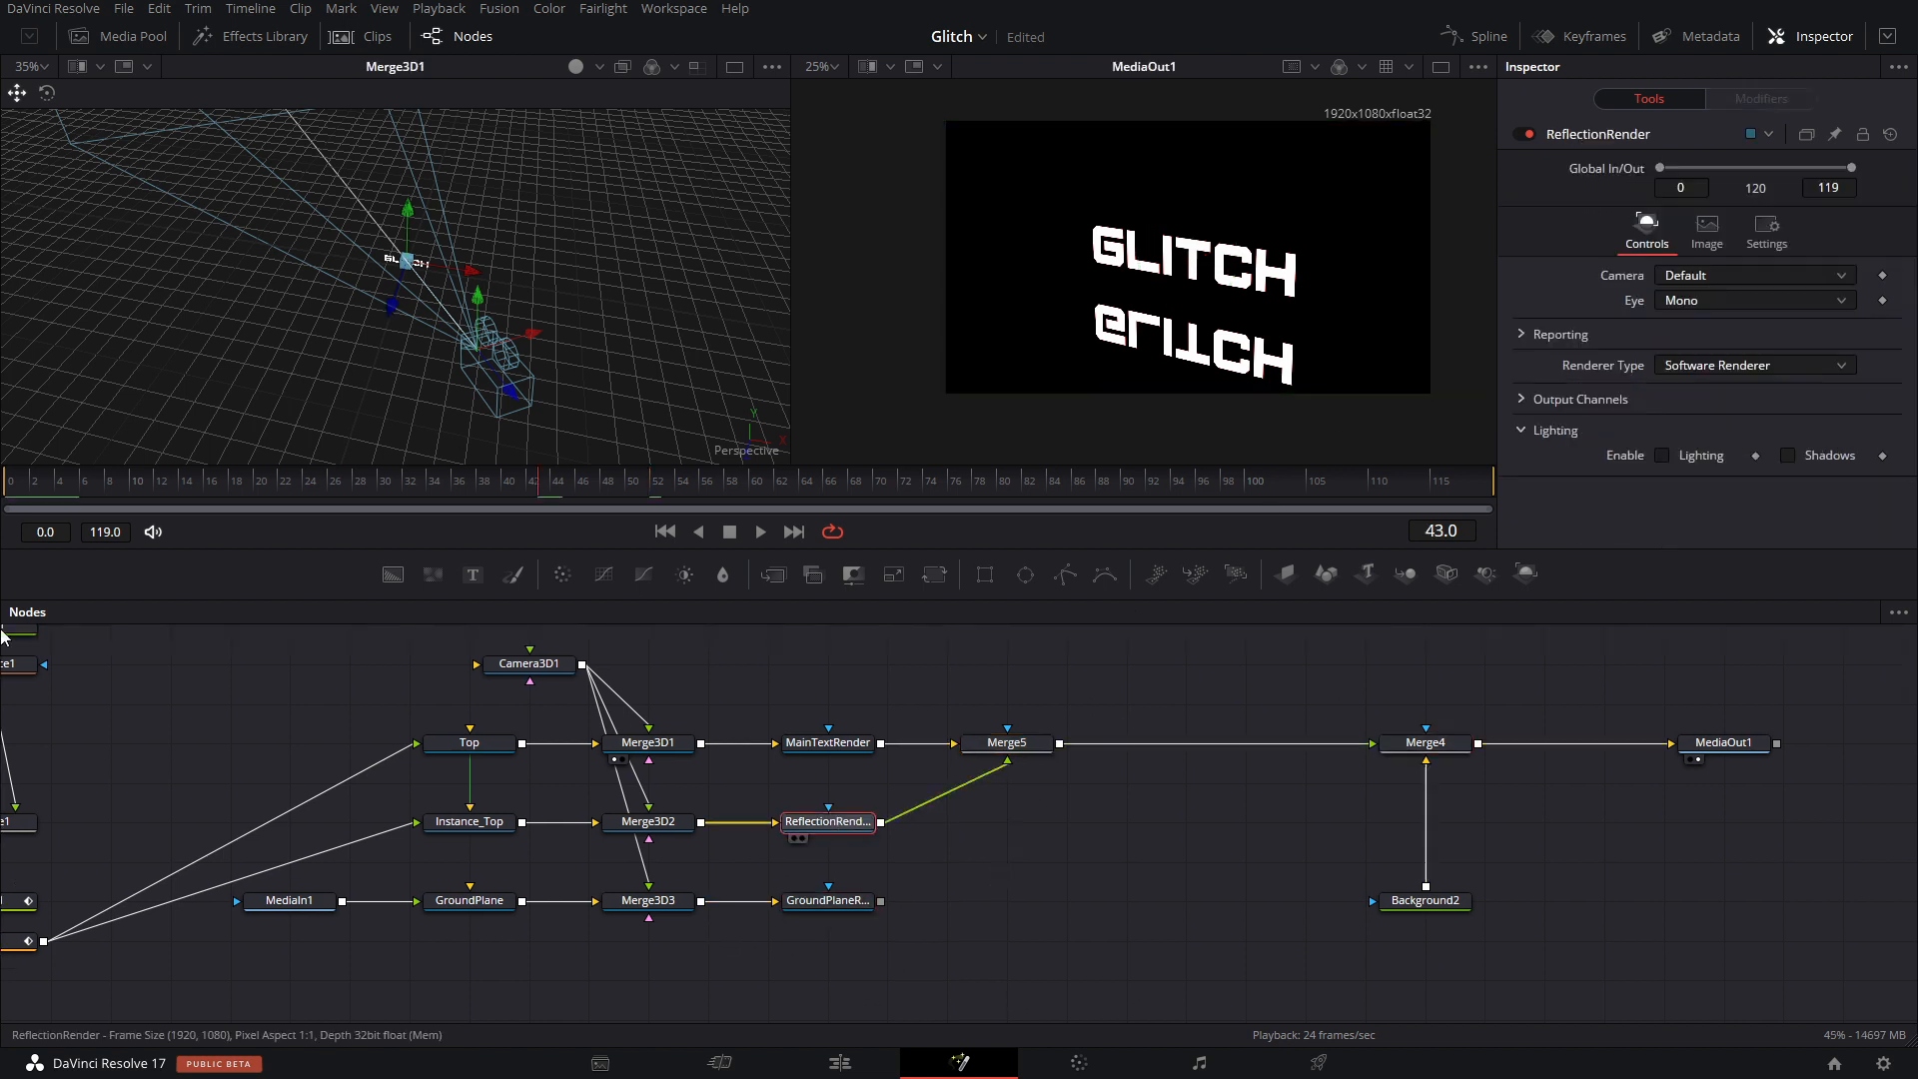
{"action": "key", "text": "shift+space"}
{"action": "type", "text": "soft"}
{"action": "key", "text": "BackSpace"}
{"action": "key", "text": "BackSpace"}
{"action": "key", "text": "BackSpace"}
{"action": "key", "text": "BackSpace"}
{"action": "type", "text": "var"}
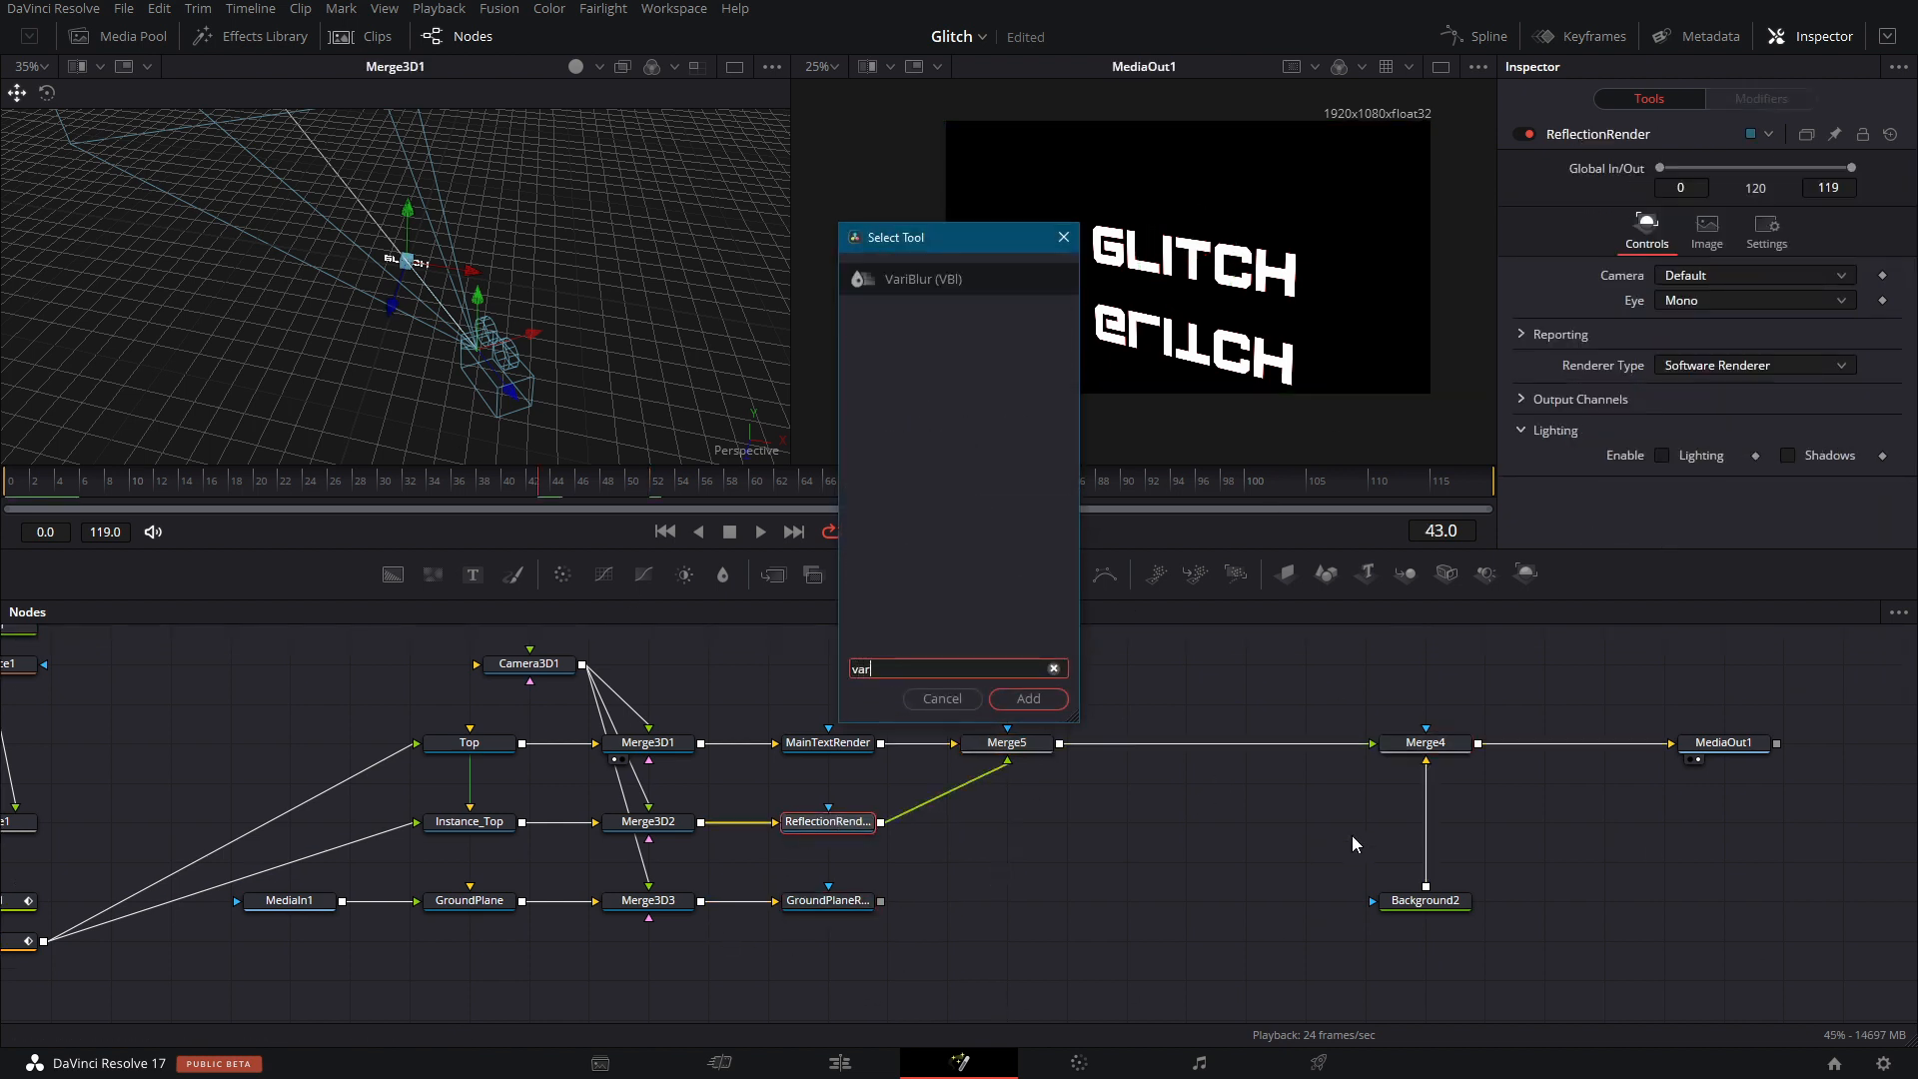
{"action": "type", "text": "i"}
{"action": "key", "text": "Return"}
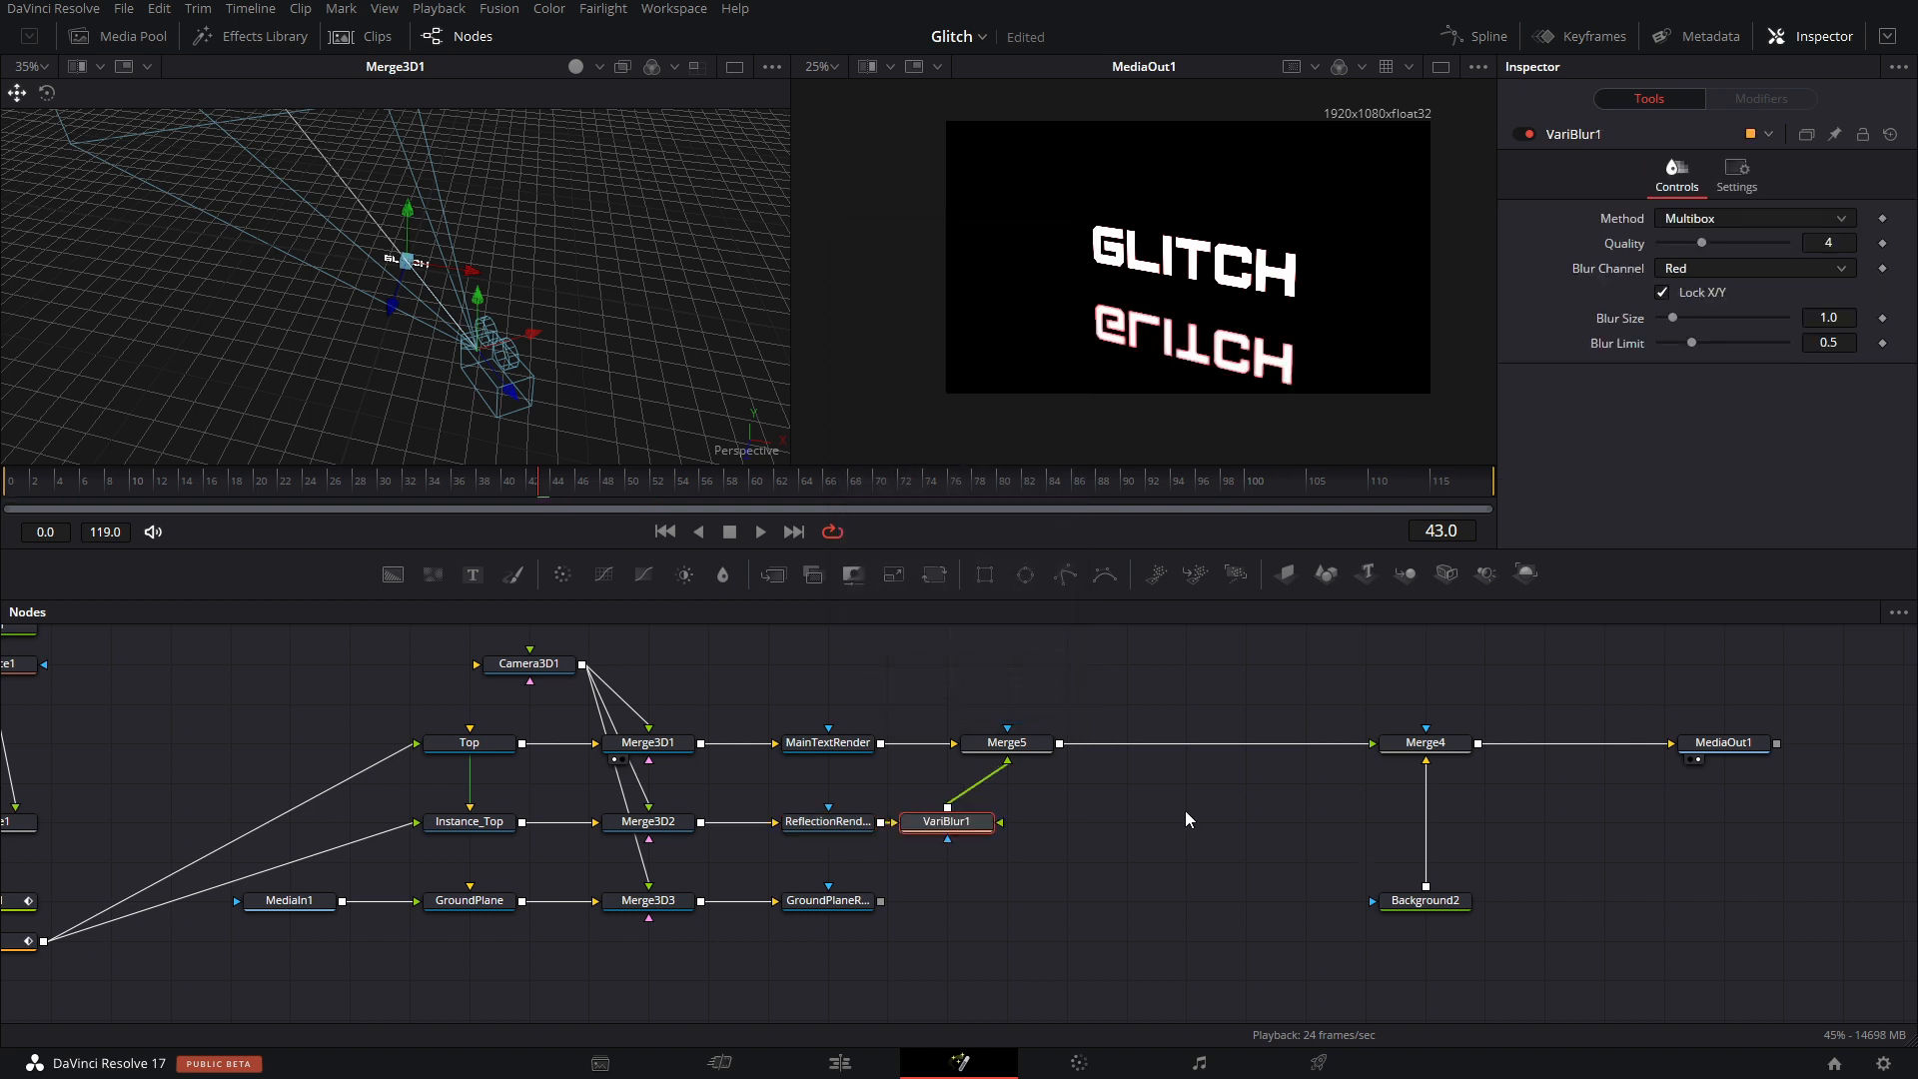
Align VariBlur1 beneath Merge5 and connect GroundPlaneRender to it as the blur image.
{"action": "scroll", "coordinate": [1194, 357], "scroll_direction": "up", "scroll_amount": 5}
{"action": "scroll", "coordinate": [1159, 366], "scroll_direction": "up", "scroll_amount": 2}
{"action": "scroll", "coordinate": [1091, 268], "scroll_direction": "down", "scroll_amount": 5}
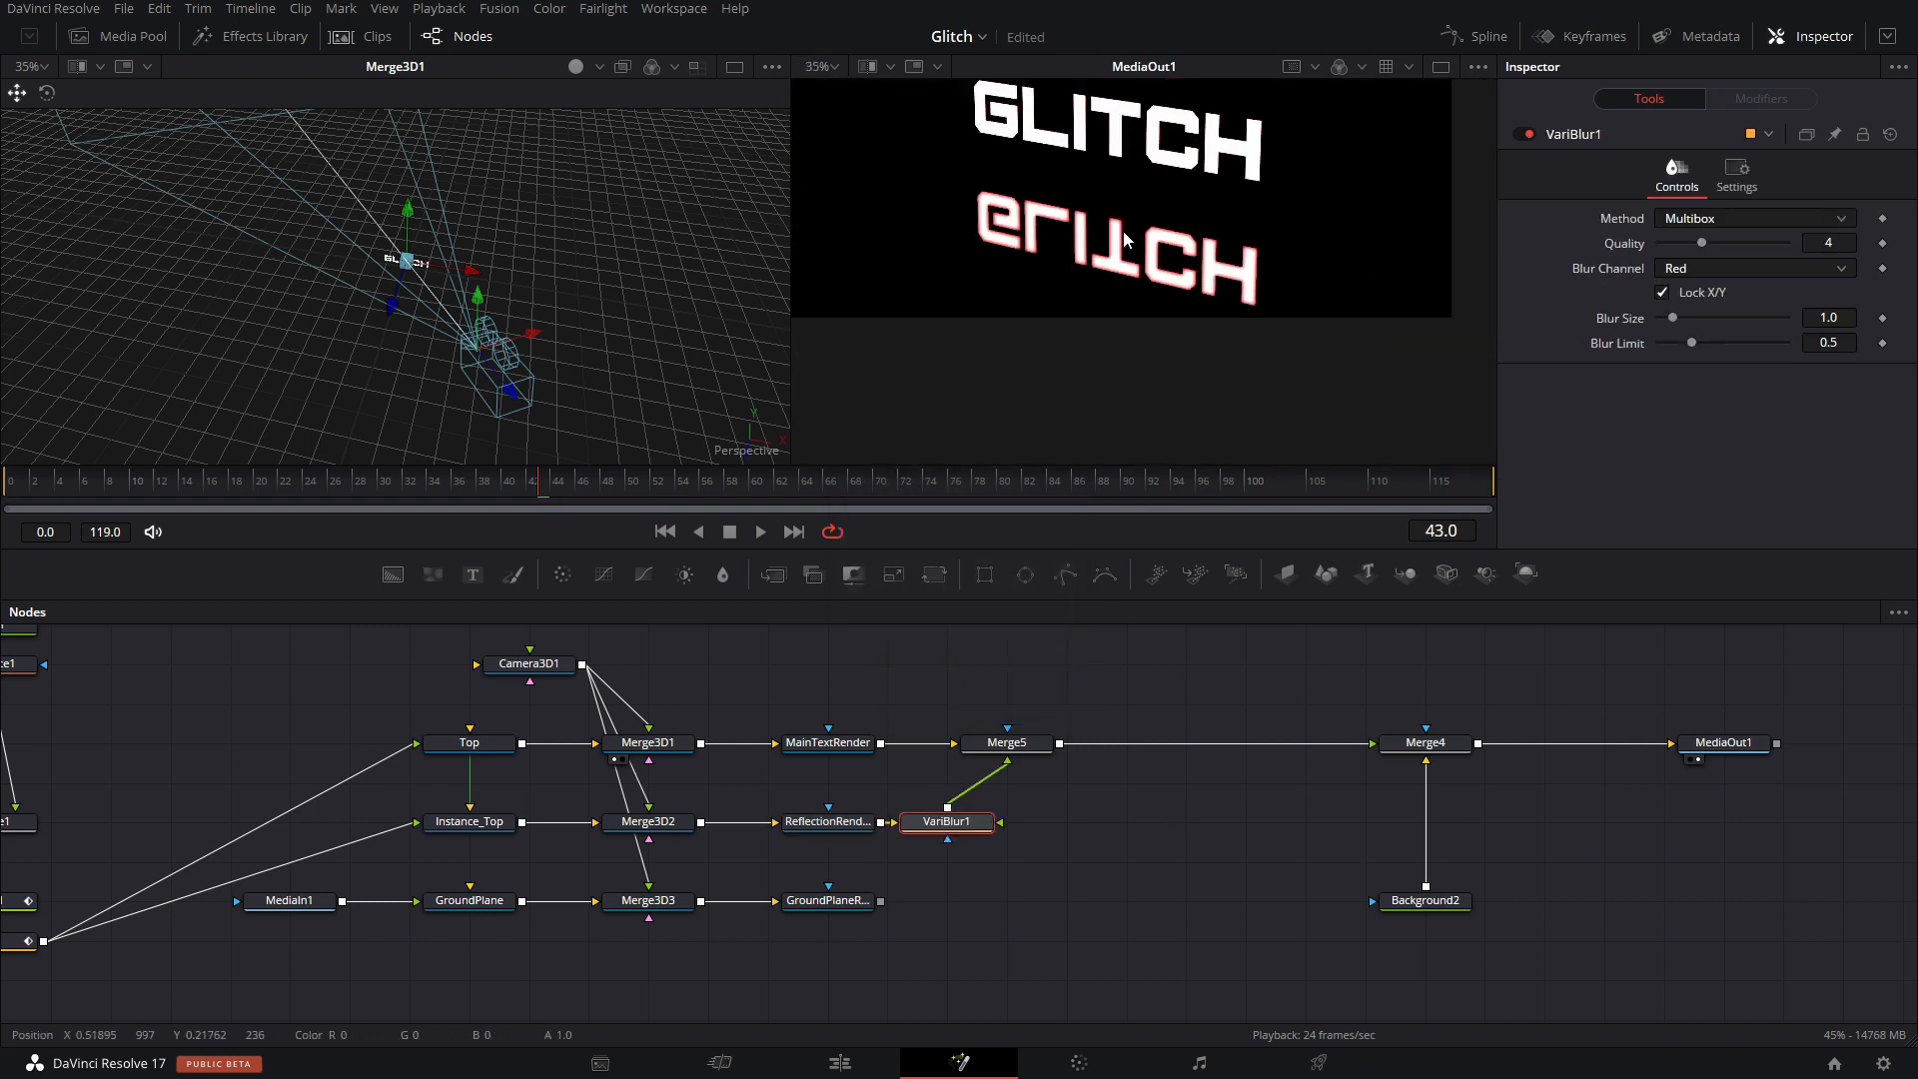
{"action": "scroll", "coordinate": [1130, 234], "scroll_direction": "up", "scroll_amount": 1}
{"action": "left_click_drag", "start_coordinate": [947, 837], "coordinate": [1007, 837]}
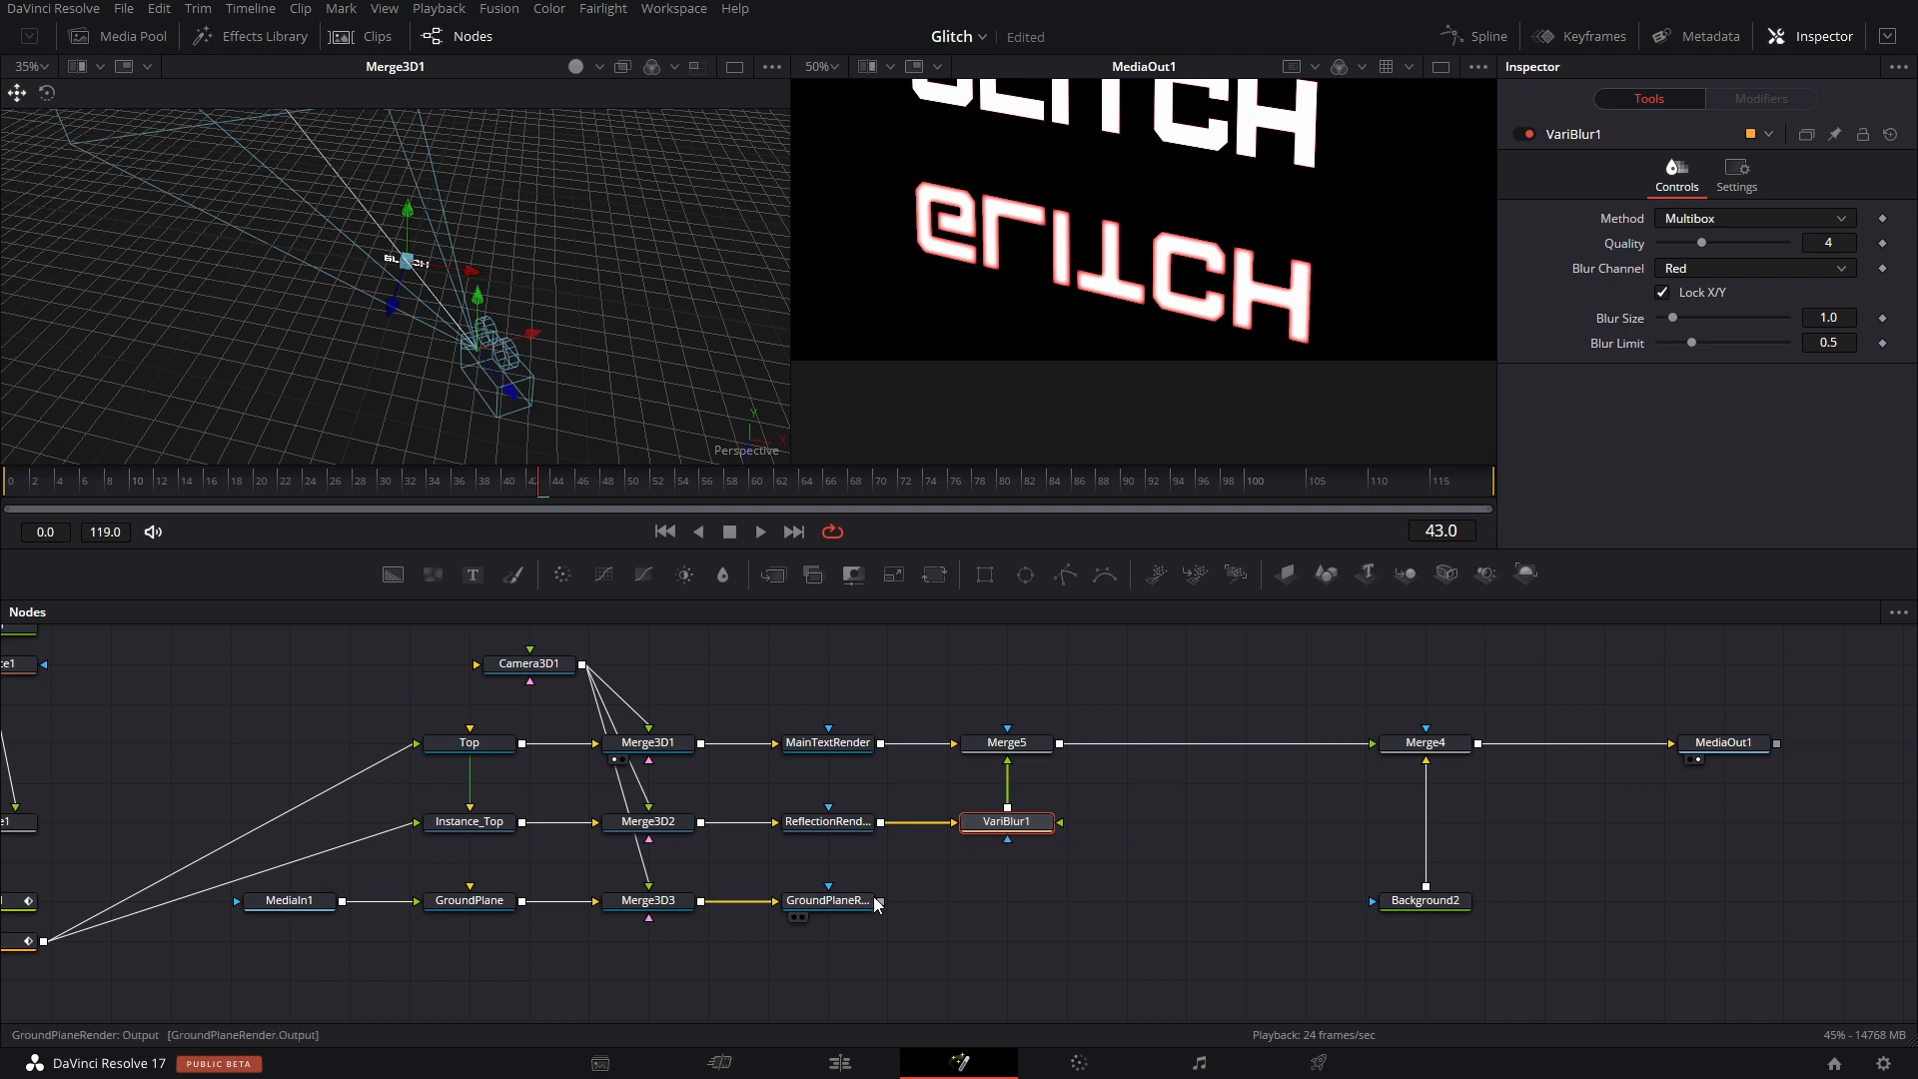
{"action": "left_click_drag", "start_coordinate": [880, 900], "coordinate": [1054, 825]}
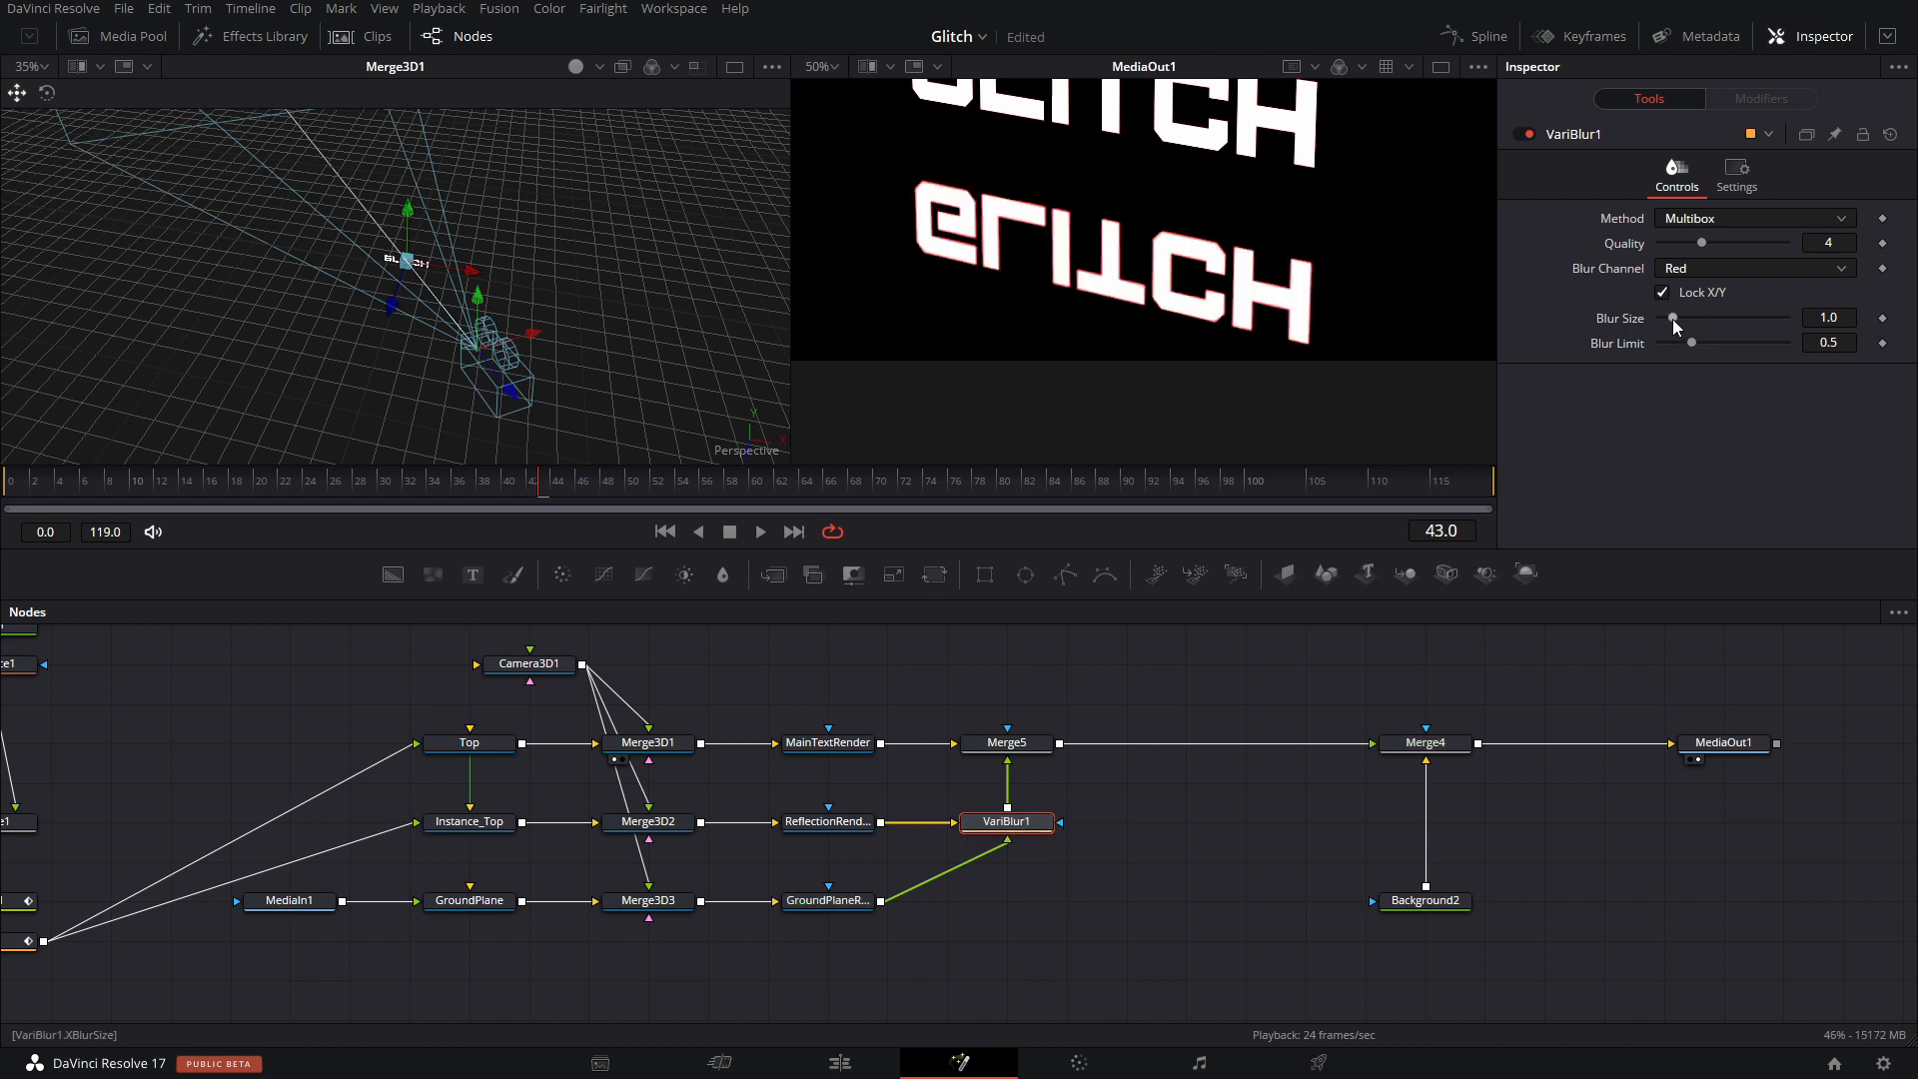
Set VariBlur1's Blur Size to 10.0, align GroundPlaneRender beneath it, and inspect the blurred reflection up close.
{"action": "left_click_drag", "start_coordinate": [1674, 321], "coordinate": [1858, 337]}
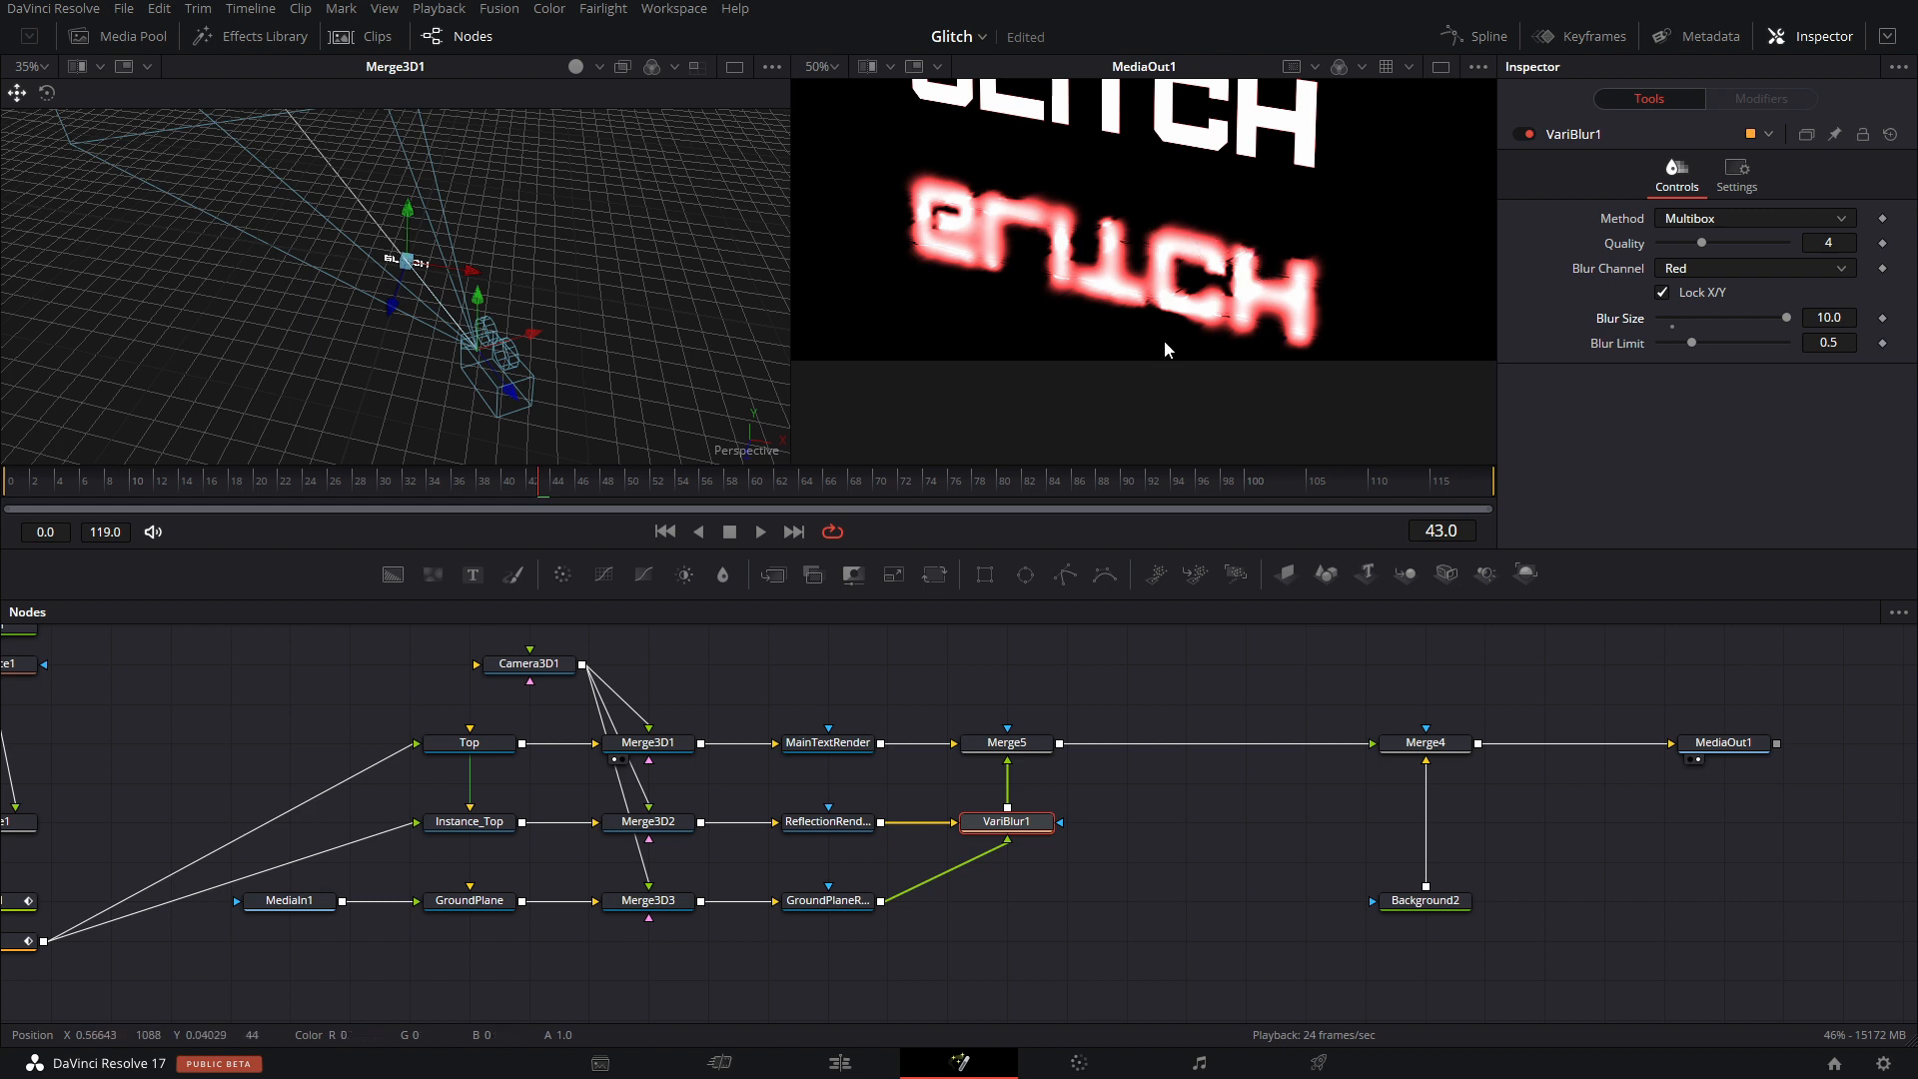
{"action": "left_click_drag", "start_coordinate": [847, 919], "coordinate": [1024, 920]}
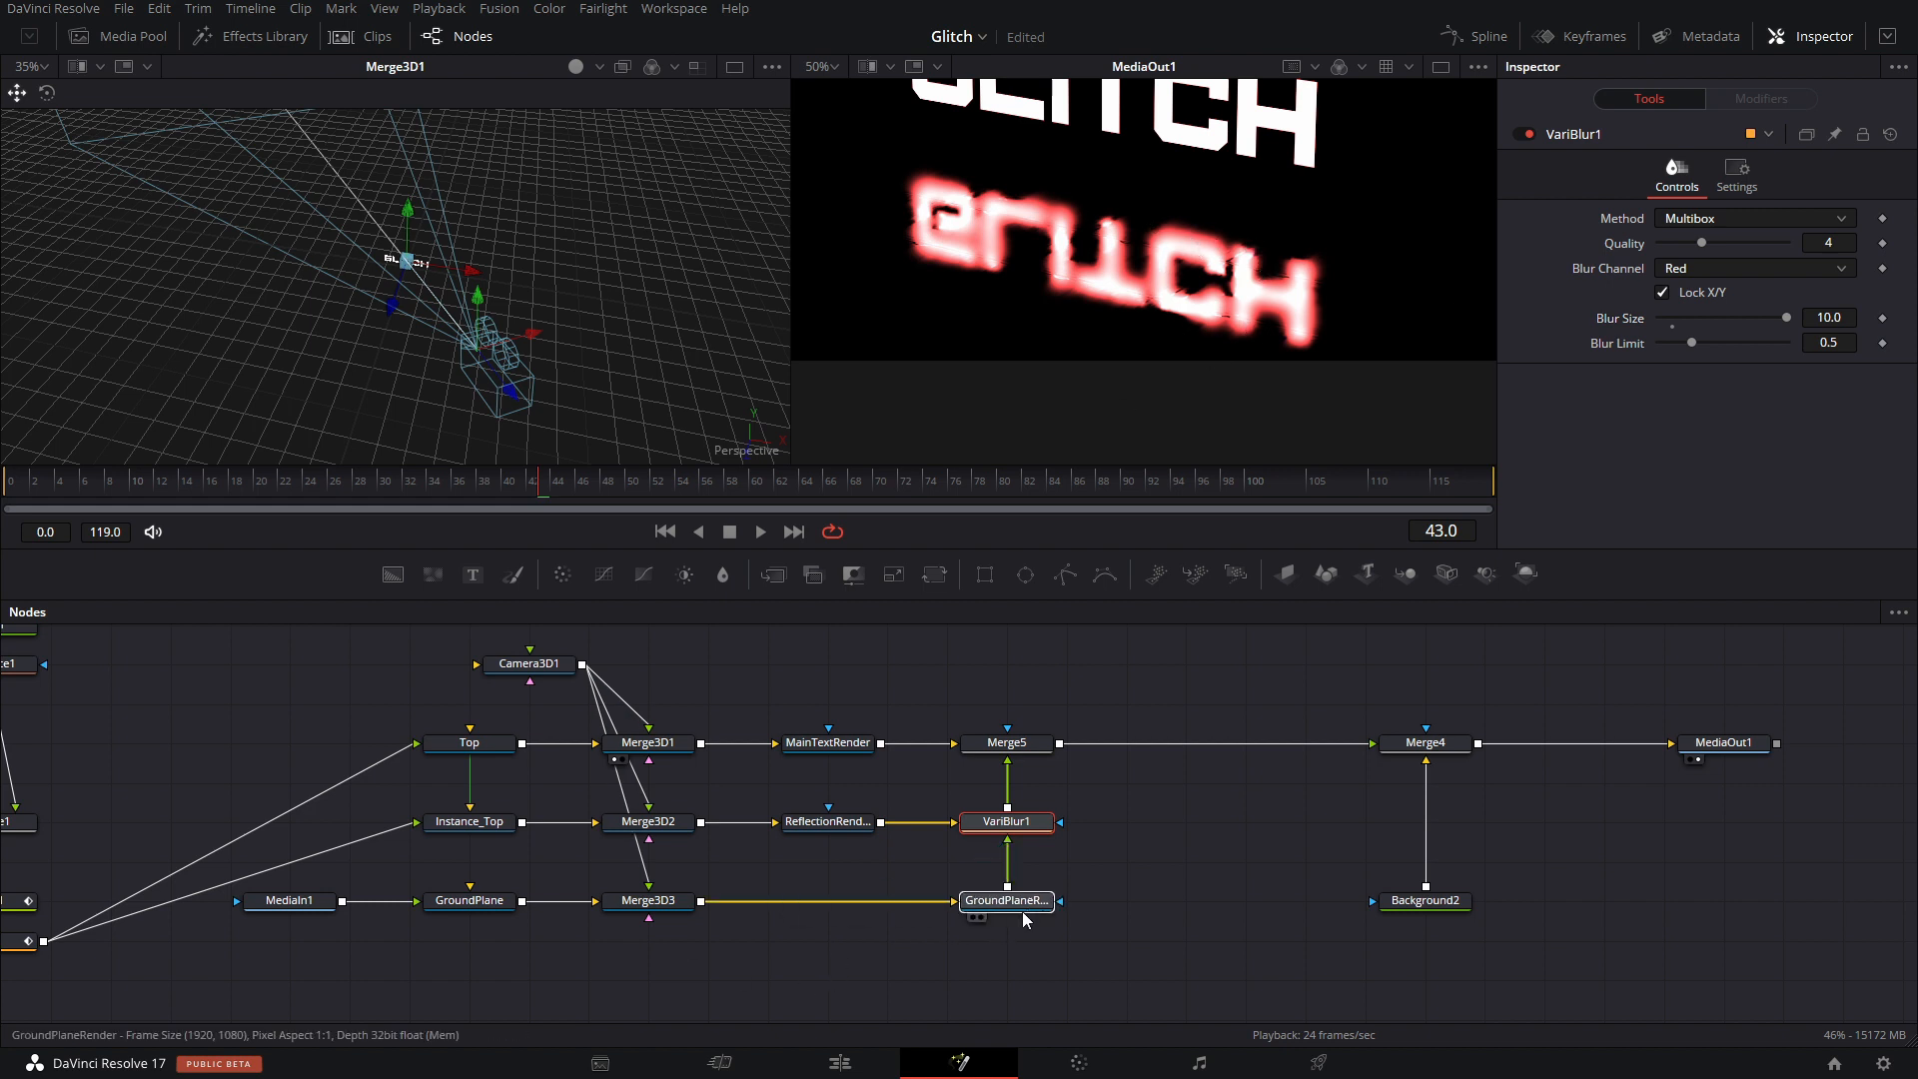
{"action": "left_click", "coordinate": [1027, 822]}
{"action": "scroll", "coordinate": [1245, 246], "scroll_direction": "up", "scroll_amount": 6}
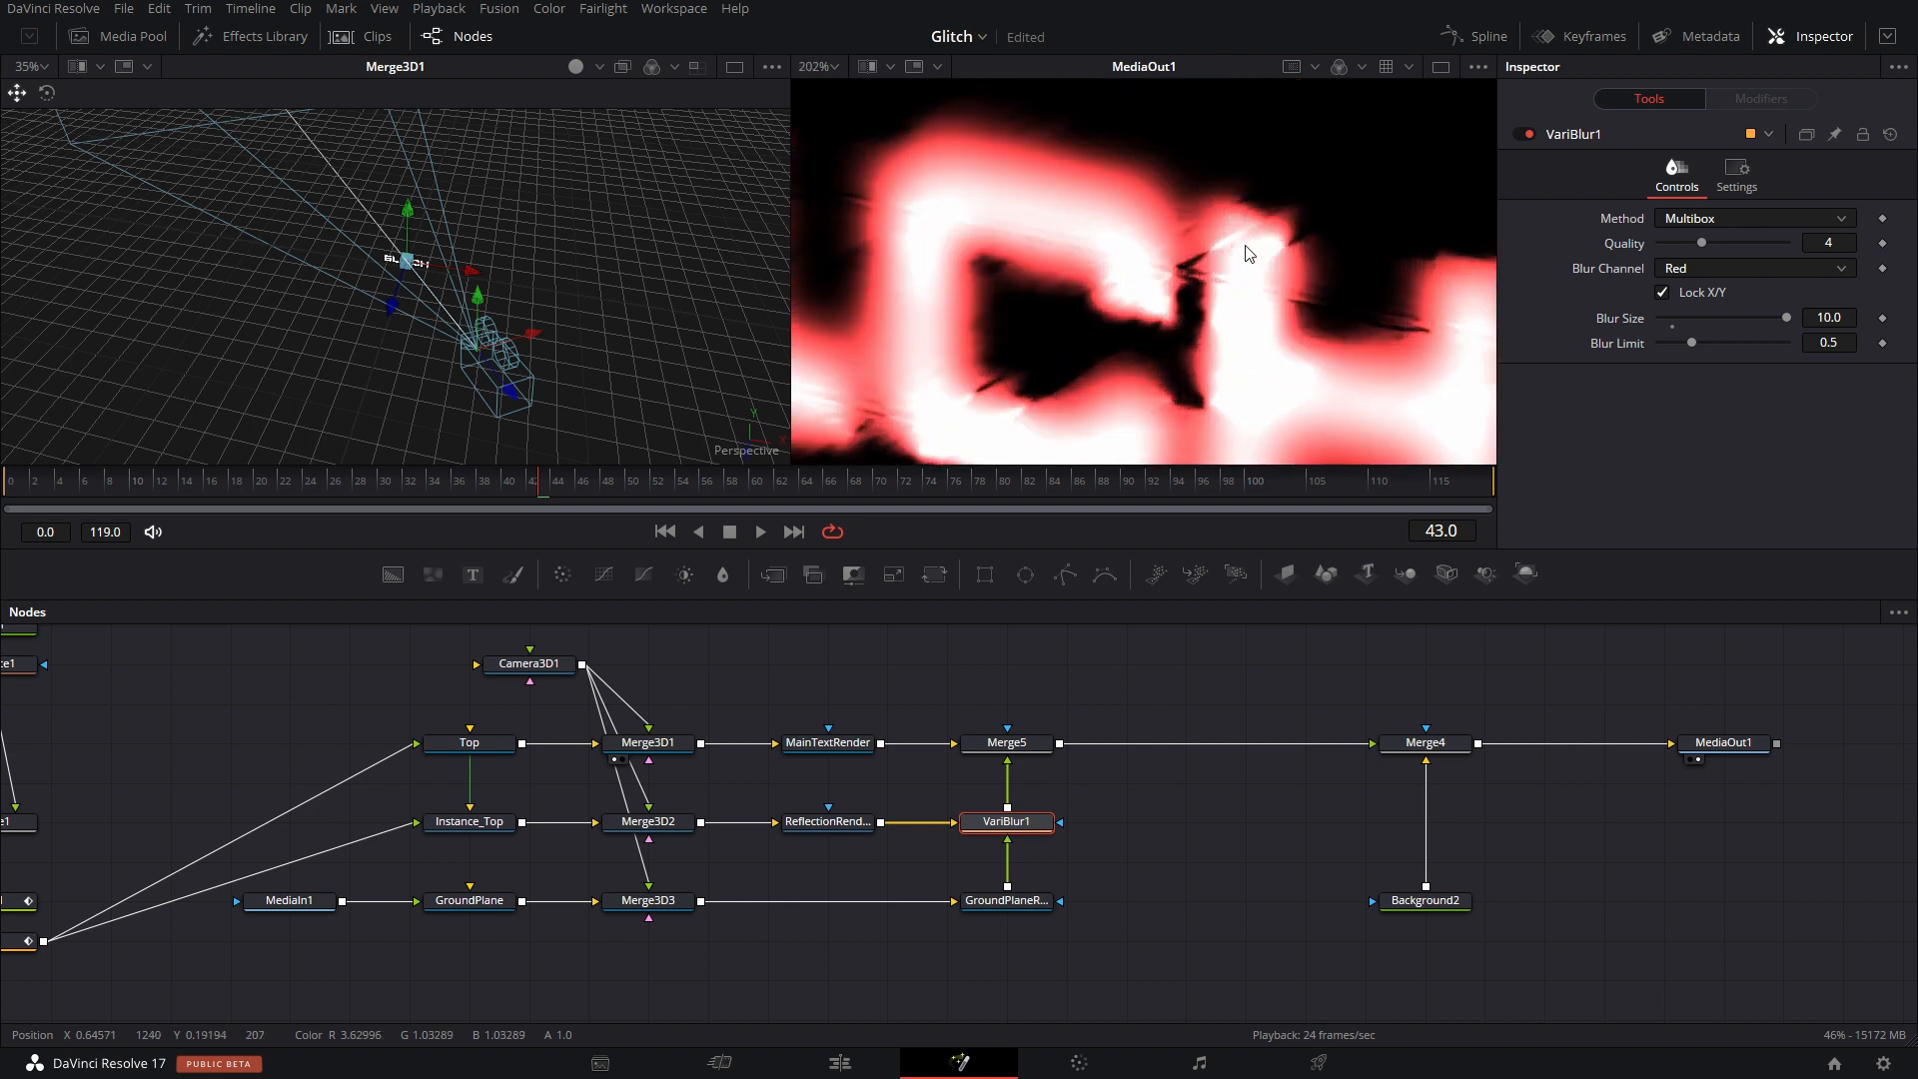
{"action": "scroll", "coordinate": [1171, 252], "scroll_direction": "down", "scroll_amount": 7}
{"action": "scroll", "coordinate": [1170, 260], "scroll_direction": "up", "scroll_amount": 1}
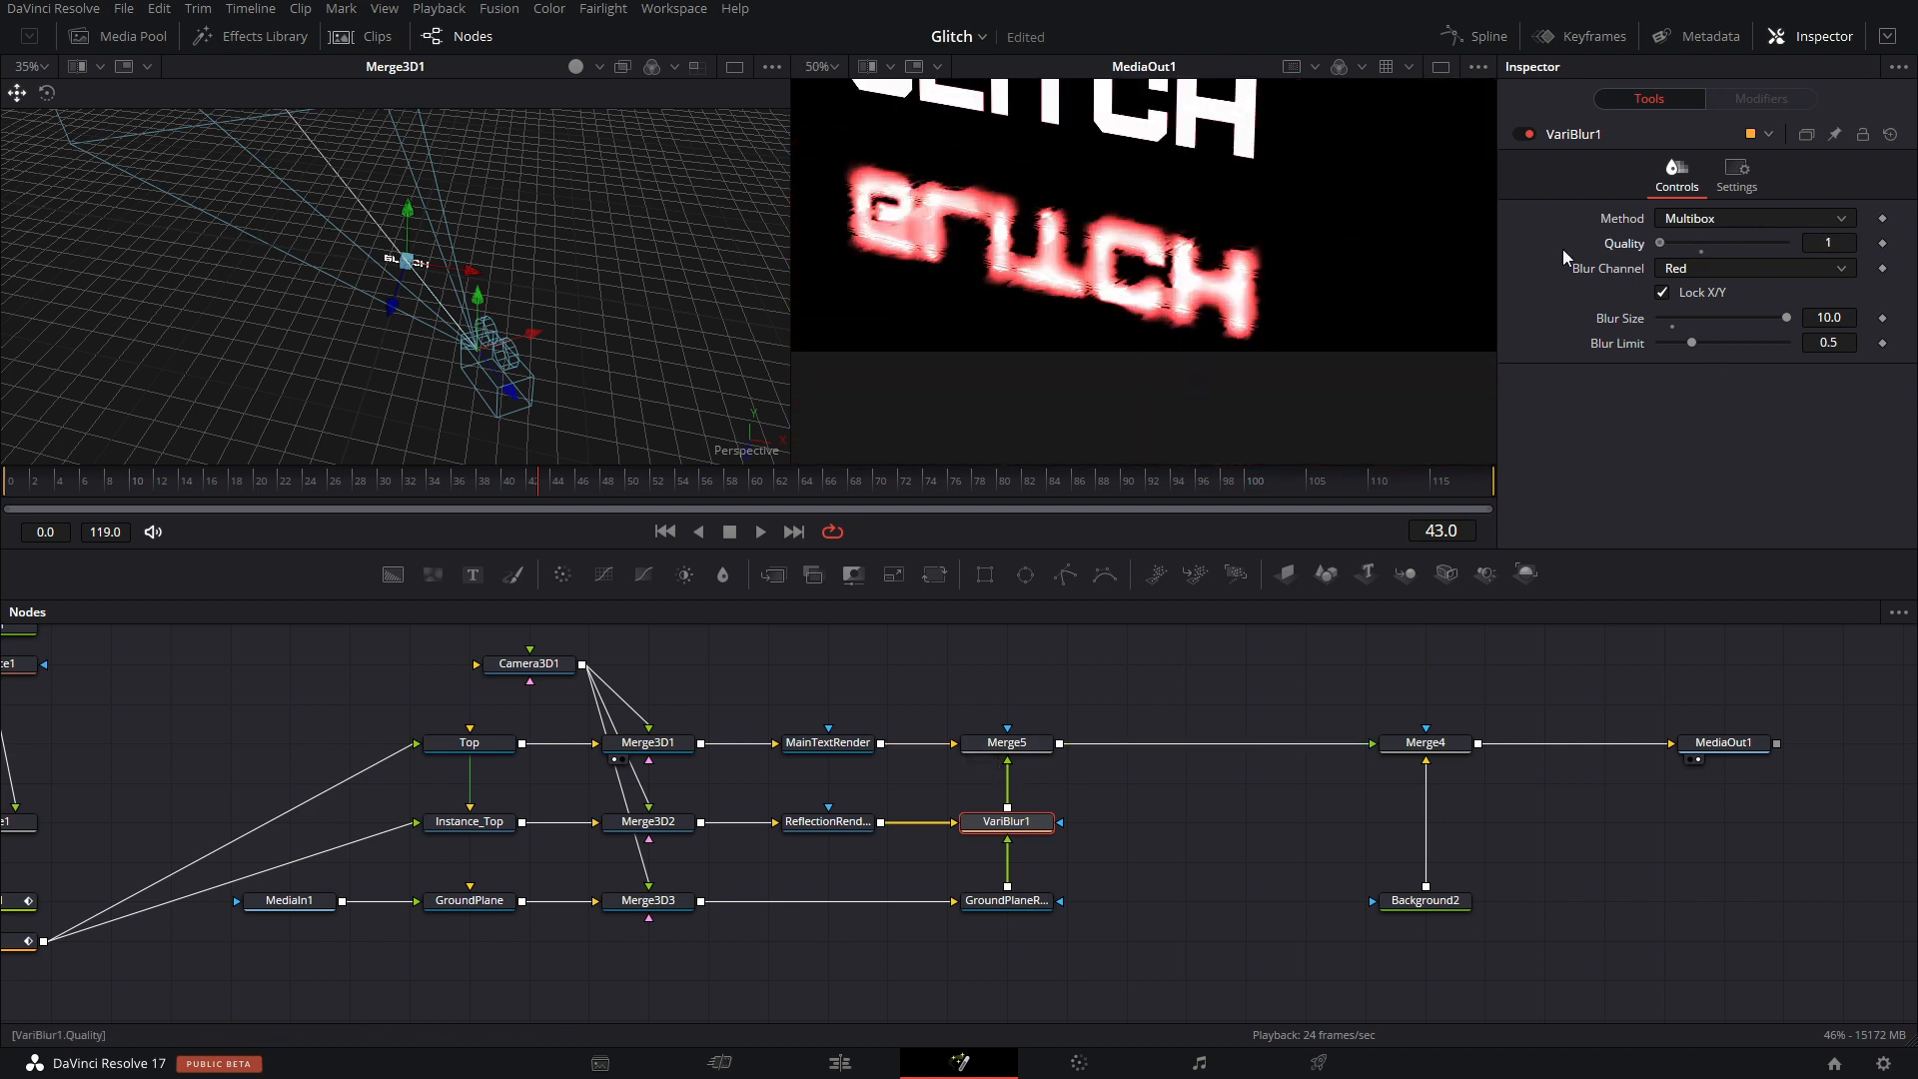
Set VariBlur1's Quality to 7, Blur Limit to 0.583 and Blur Channel to Luma.
{"action": "left_click_drag", "start_coordinate": [1834, 249], "coordinate": [1759, 258]}
{"action": "left_click_drag", "start_coordinate": [1695, 345], "coordinate": [1696, 344]}
{"action": "scroll", "coordinate": [1100, 247], "scroll_direction": "up", "scroll_amount": 3}
{"action": "scroll", "coordinate": [1299, 255], "scroll_direction": "down", "scroll_amount": 2}
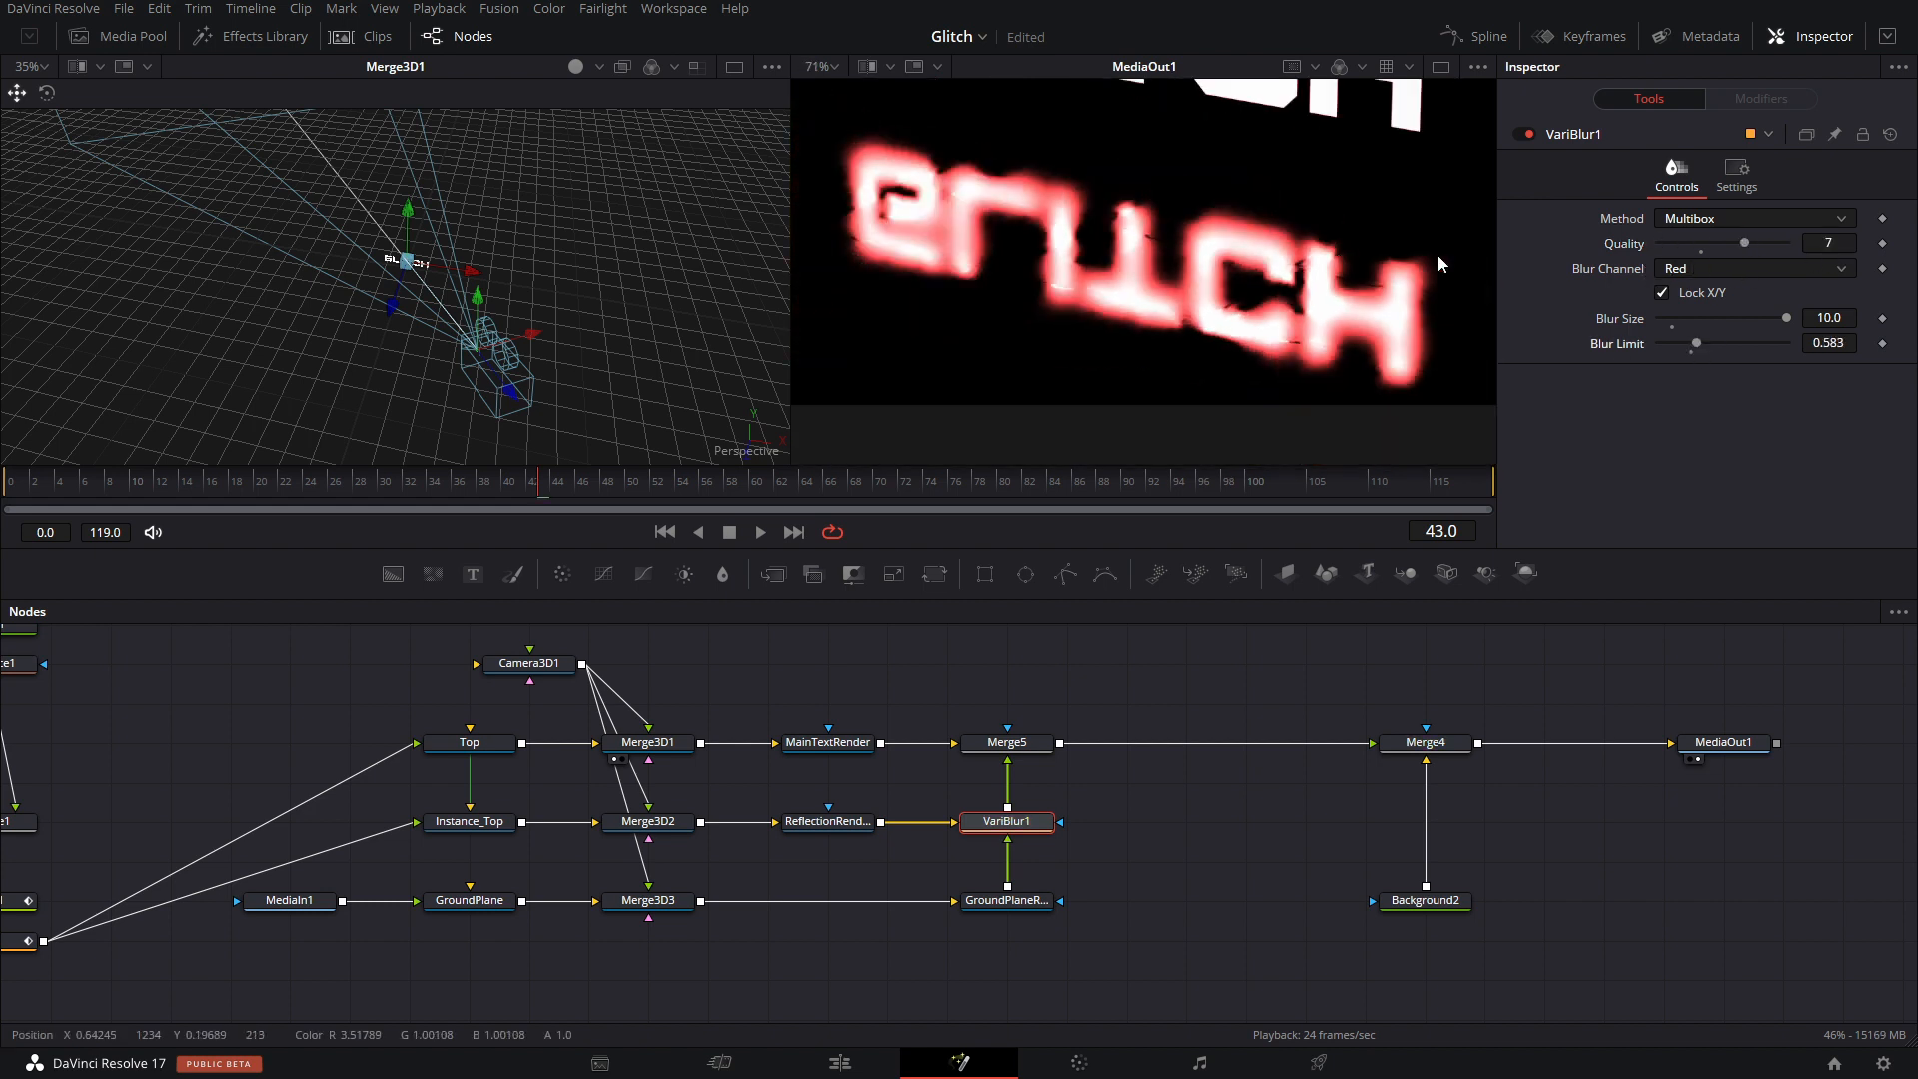
{"action": "scroll", "coordinate": [1439, 263], "scroll_direction": "down", "scroll_amount": 2}
{"action": "left_click", "coordinate": [1738, 268]}
{"action": "left_click", "coordinate": [1703, 382]}
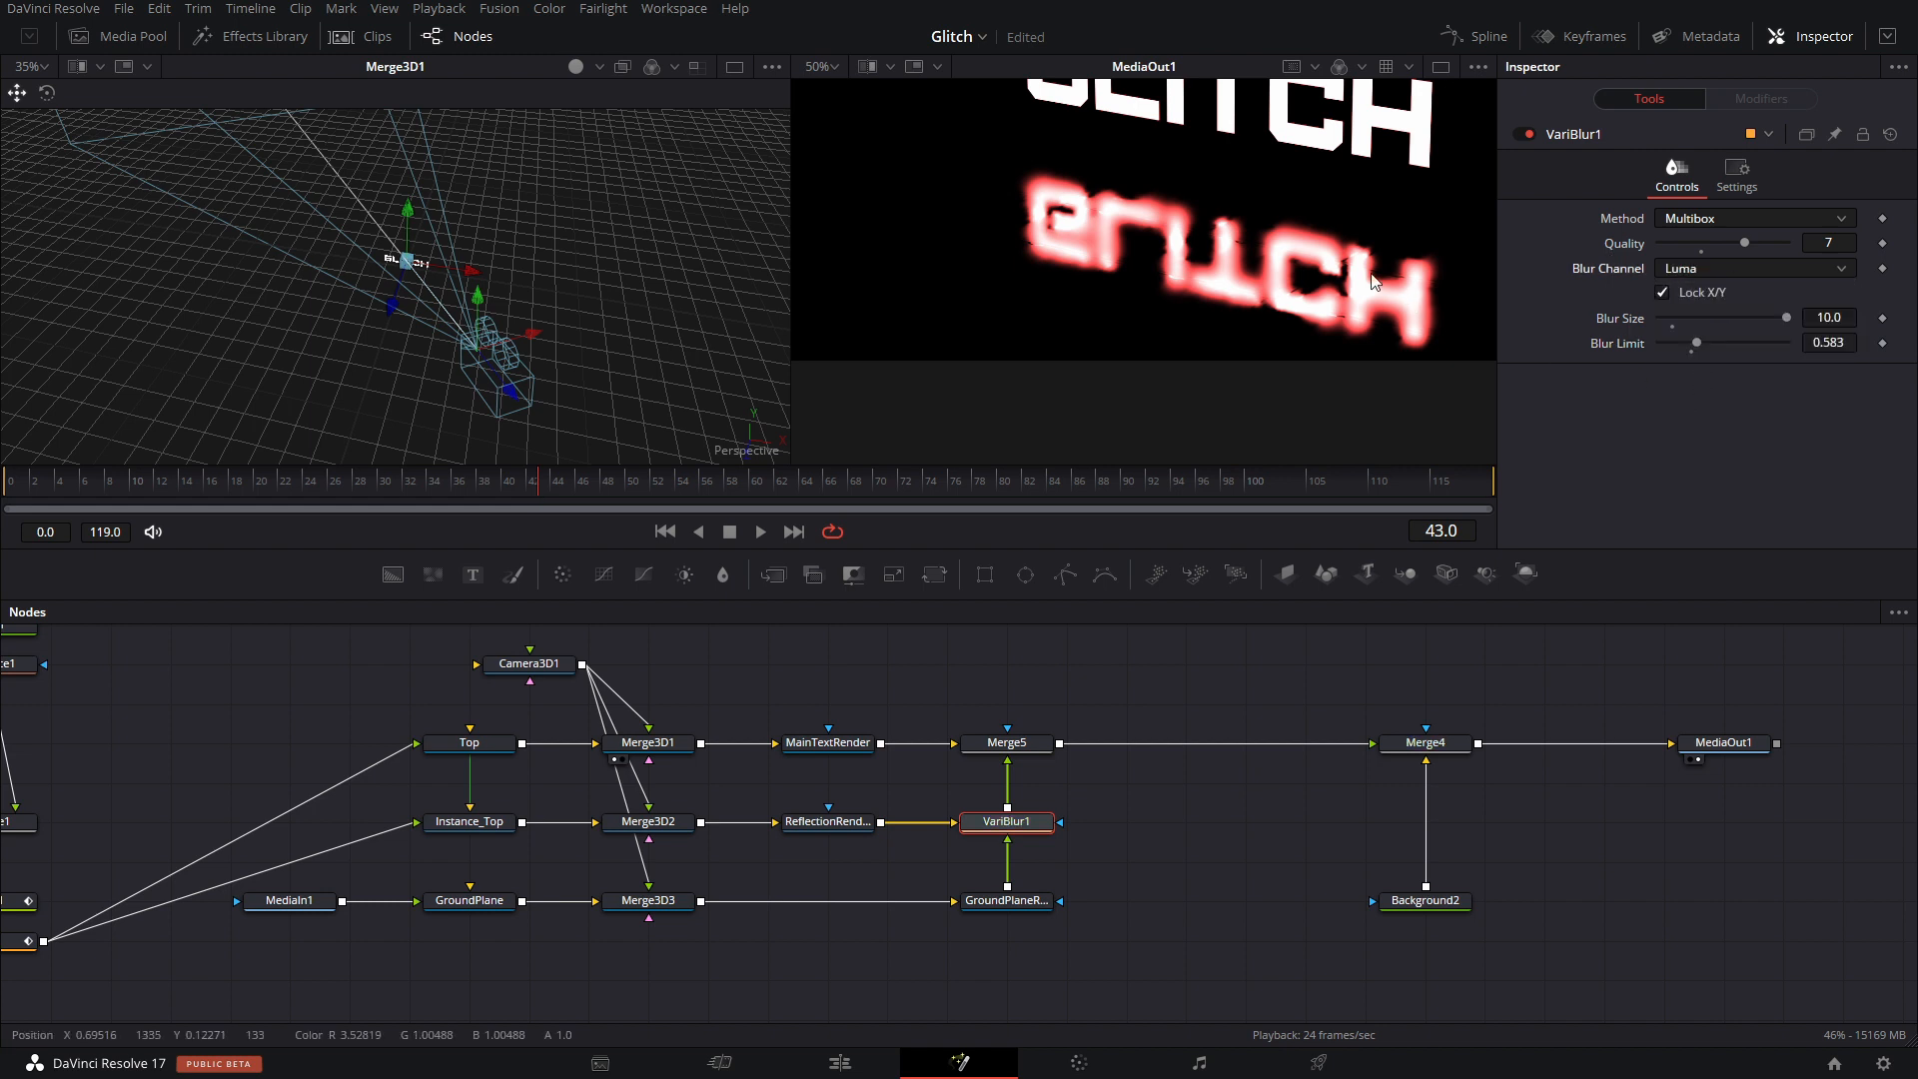
{"action": "scroll", "coordinate": [1280, 233], "scroll_direction": "up", "scroll_amount": 2}
Show GroundPlaneRender in the first viewer and set the GroundPlane's Scale to about 2.4.
{"action": "left_click_drag", "start_coordinate": [737, 741], "coordinate": [1085, 699]}
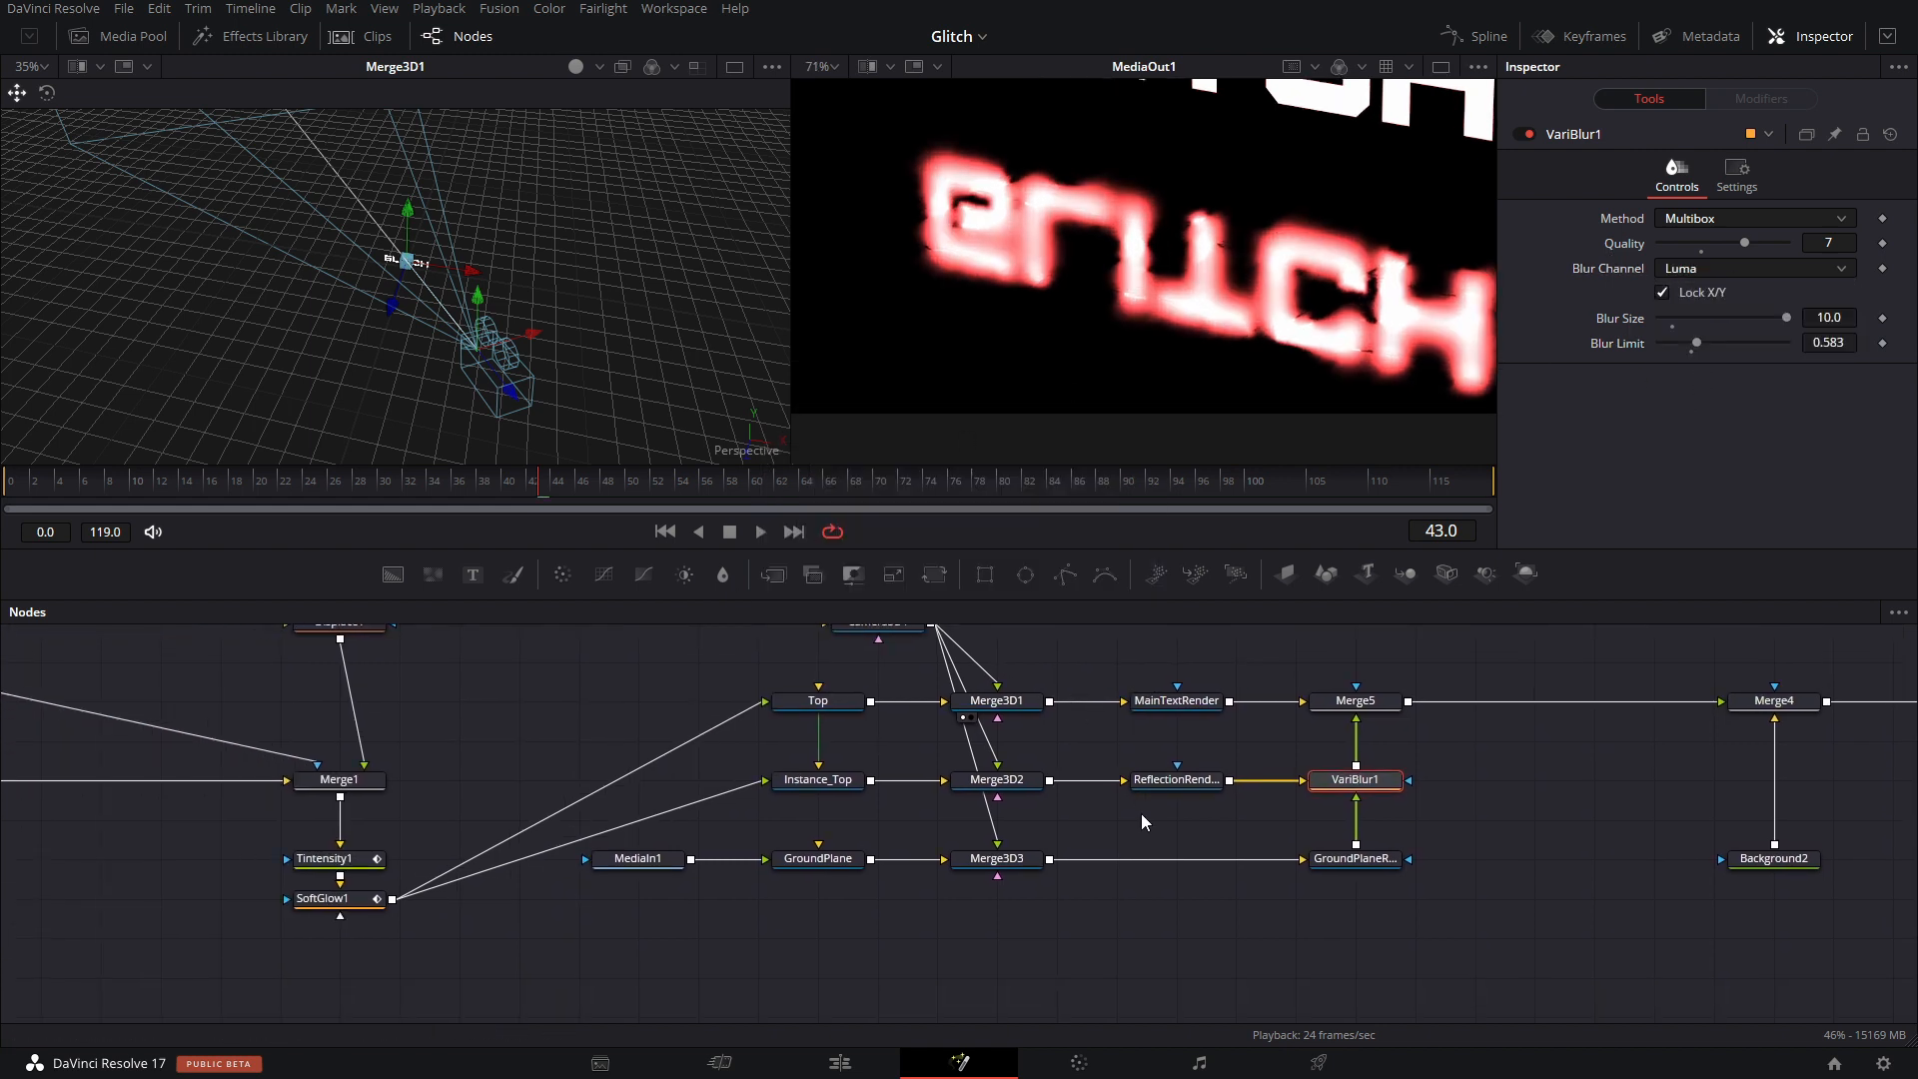
{"action": "left_click", "coordinate": [1357, 860]}
{"action": "key", "text": "1"}
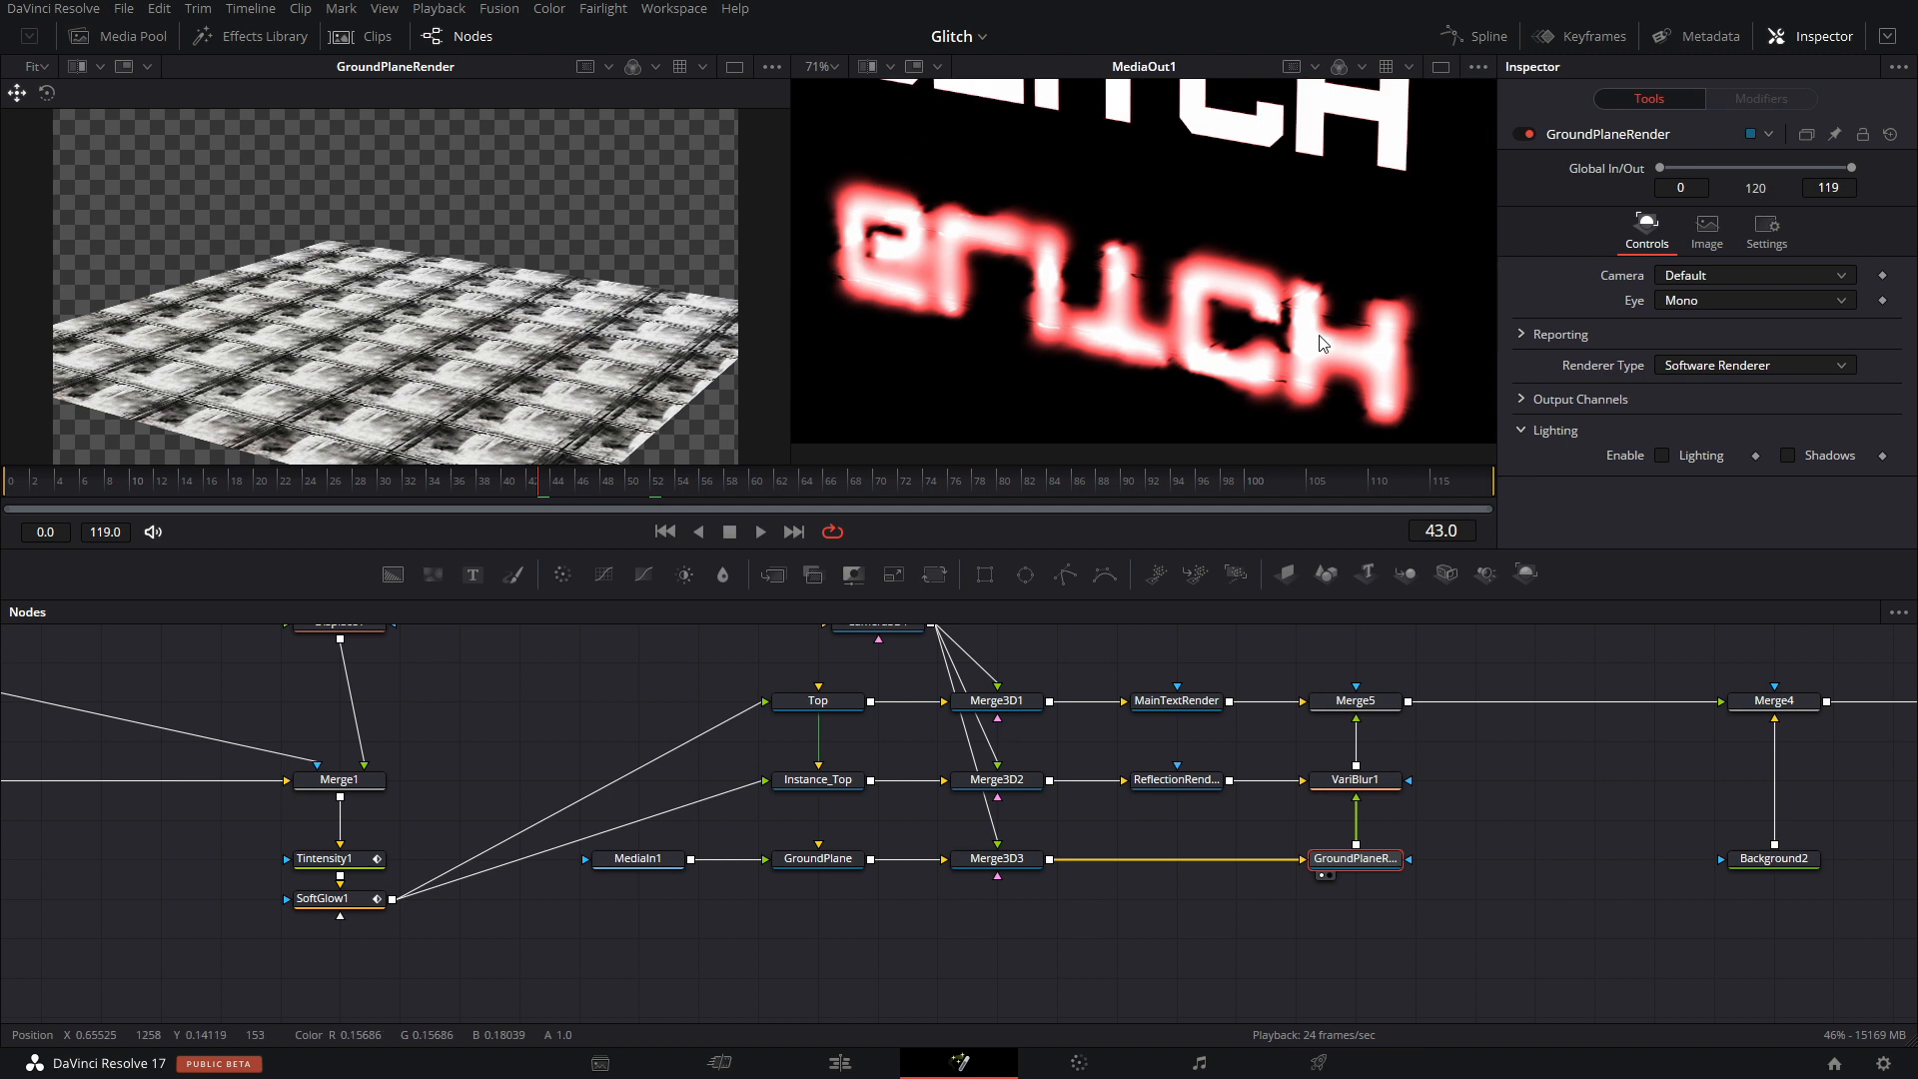
{"action": "left_click", "coordinate": [818, 859]}
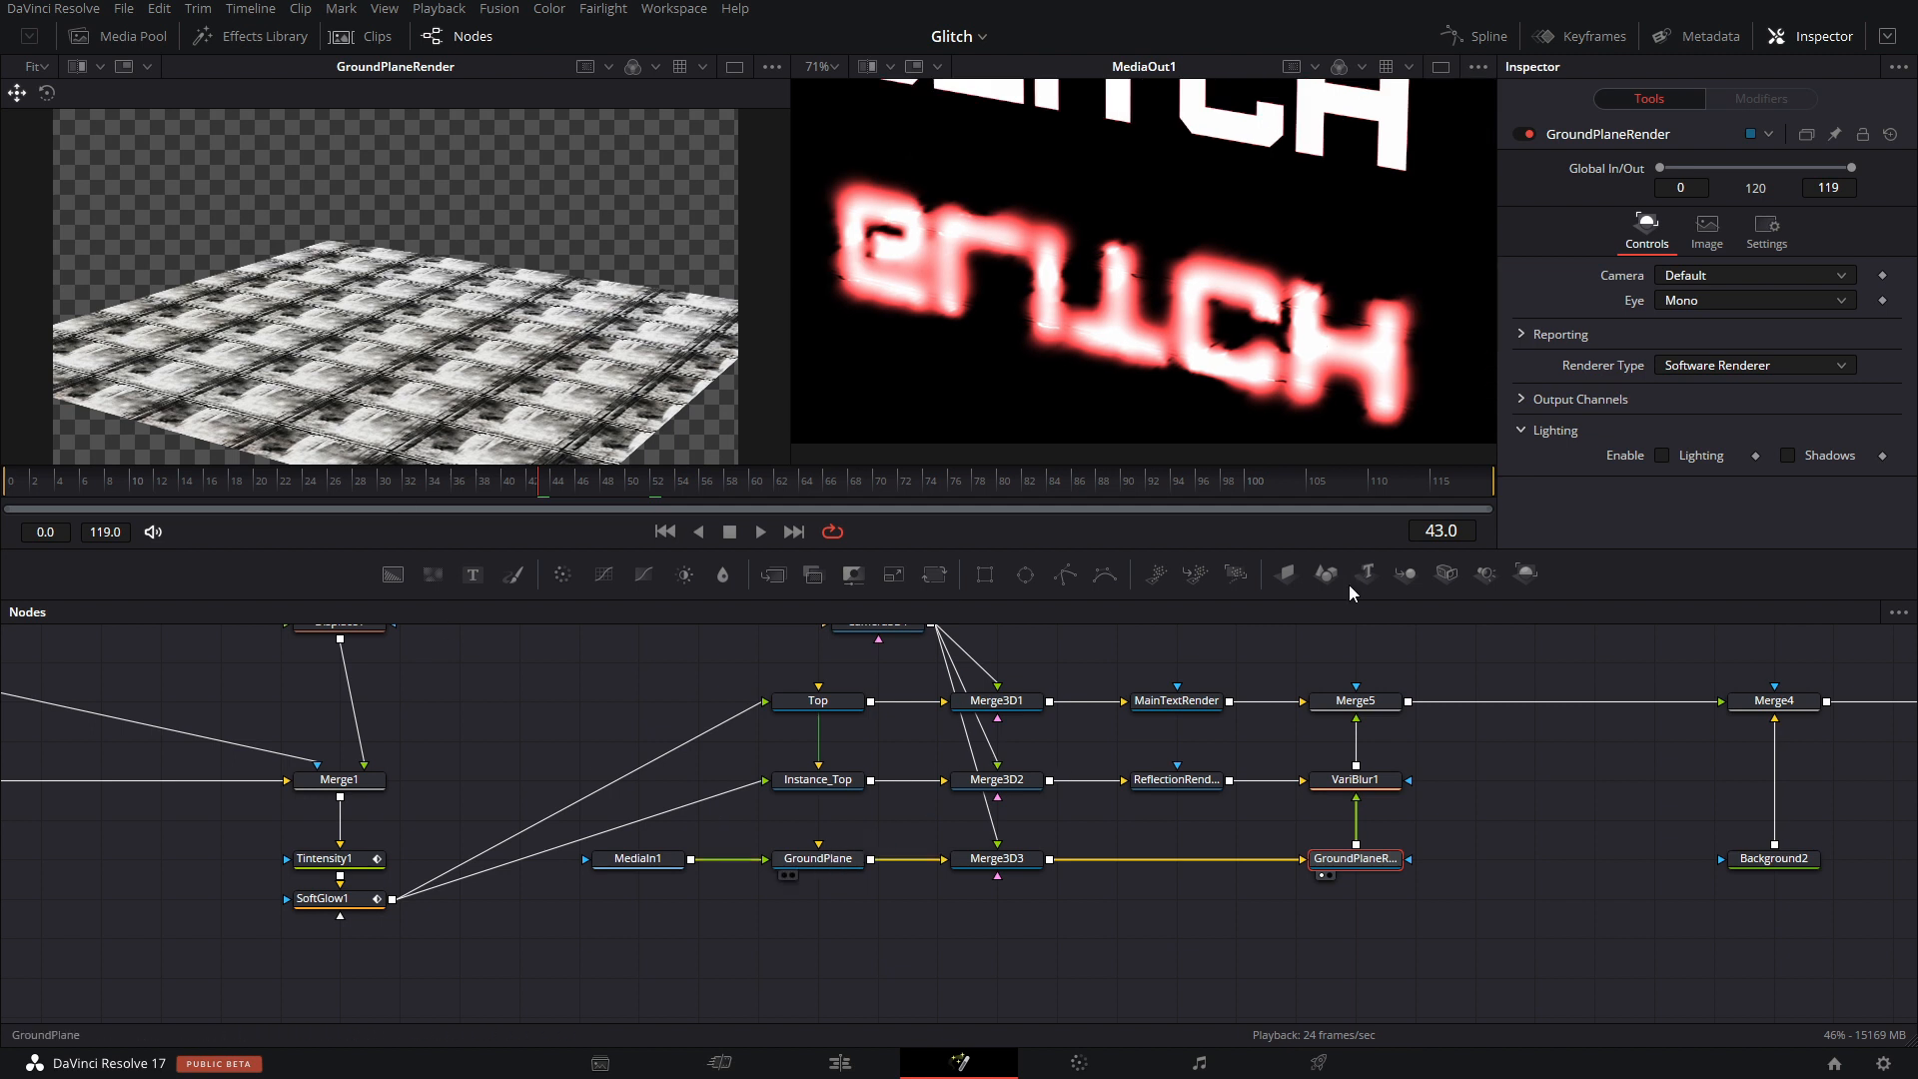
{"action": "left_click", "coordinate": [1739, 175]}
{"action": "left_click_drag", "start_coordinate": [1684, 541], "coordinate": [1717, 567]}
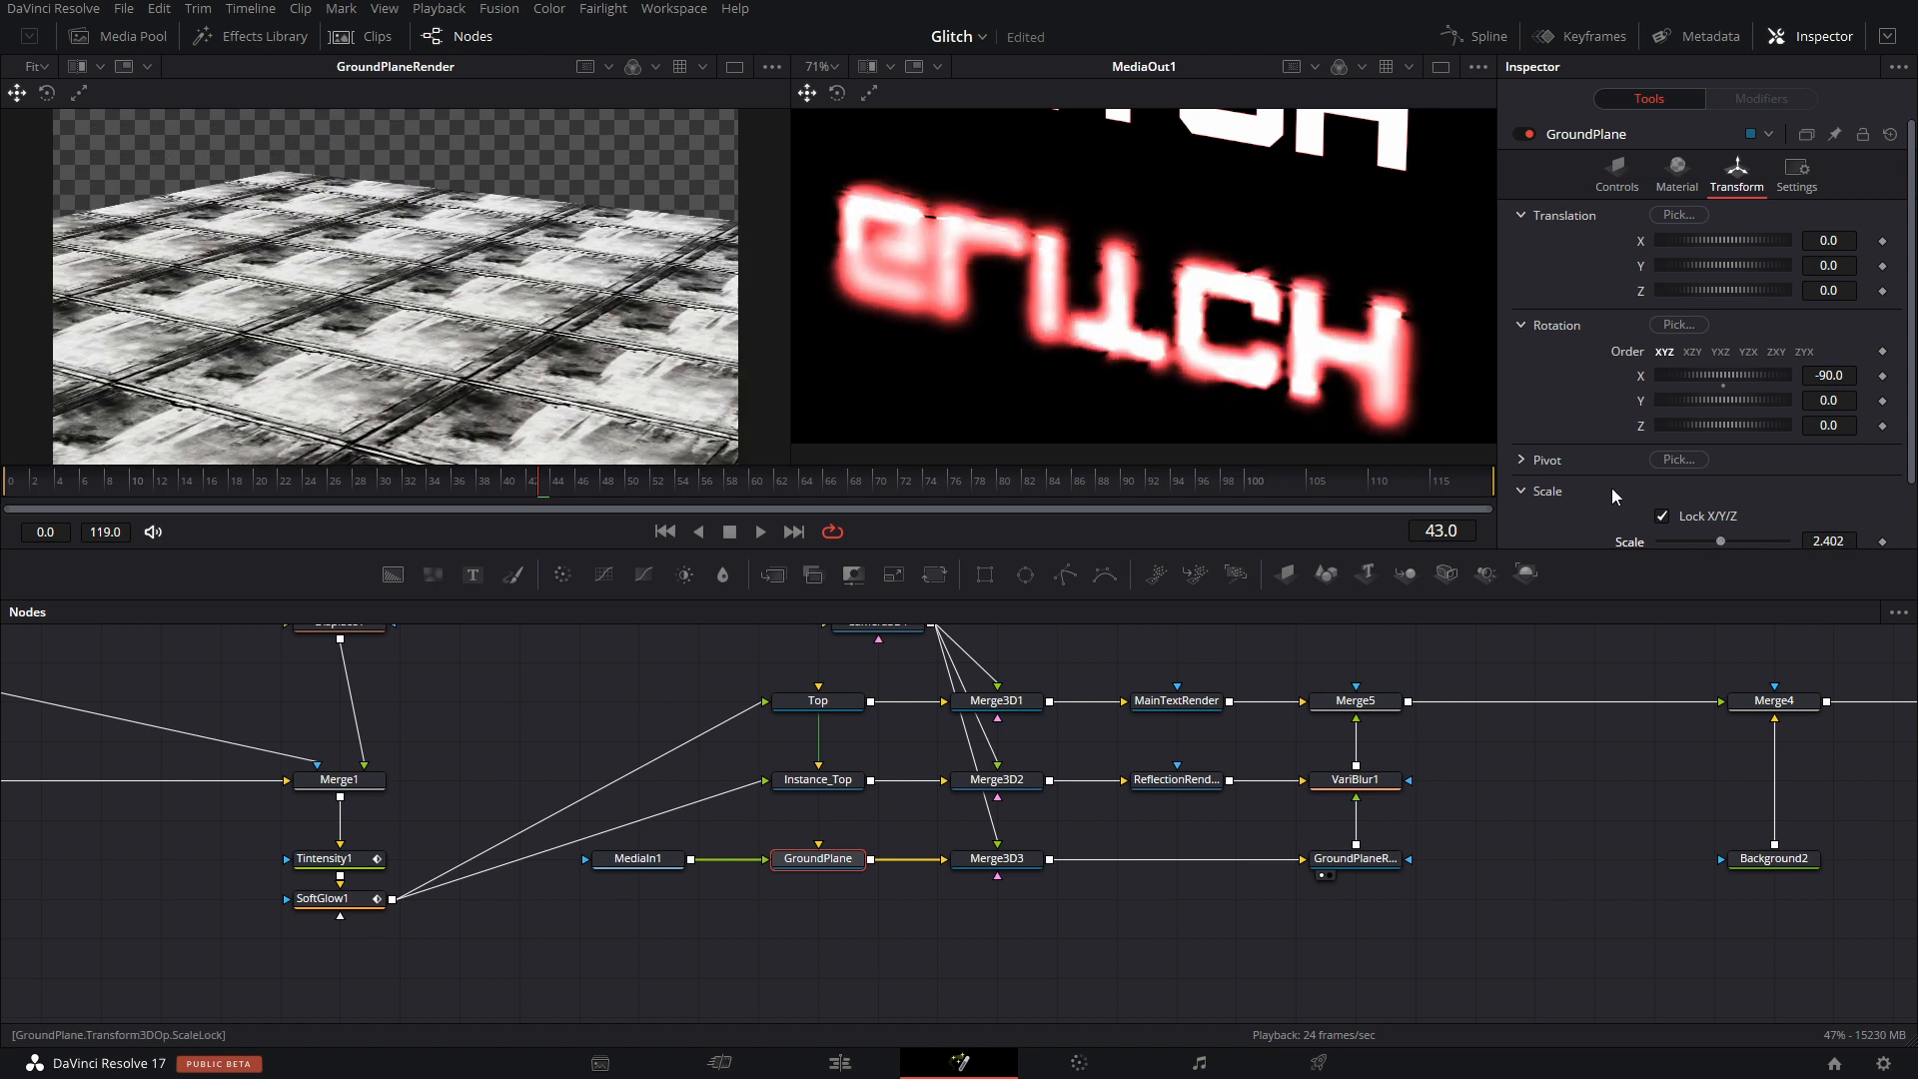
Show MediaIn1 in the first viewer and connect a new Rectangle mask to its effect mask input.
{"action": "left_click_drag", "start_coordinate": [592, 770], "coordinate": [1070, 752]}
{"action": "left_click", "coordinate": [1137, 845]}
{"action": "key", "text": "1"}
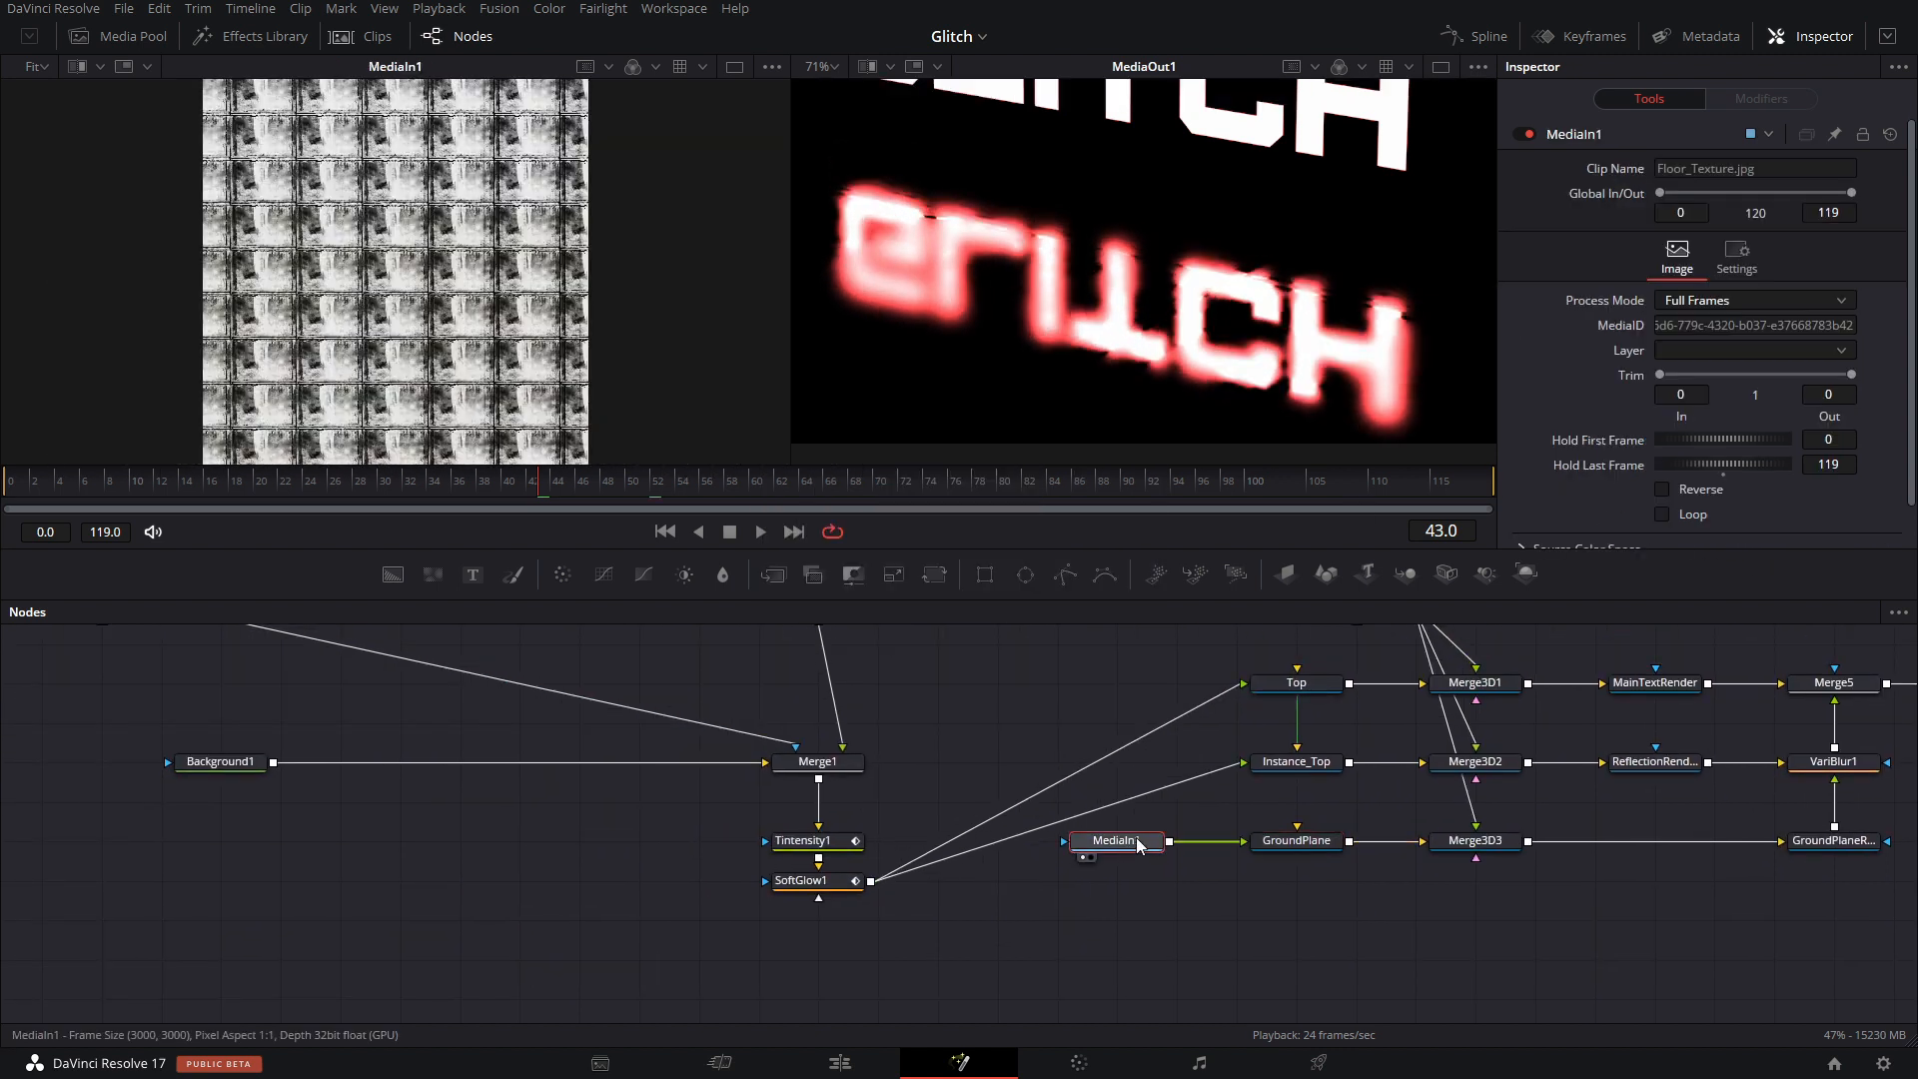
{"action": "left_click_drag", "start_coordinate": [982, 572], "coordinate": [1064, 842]}
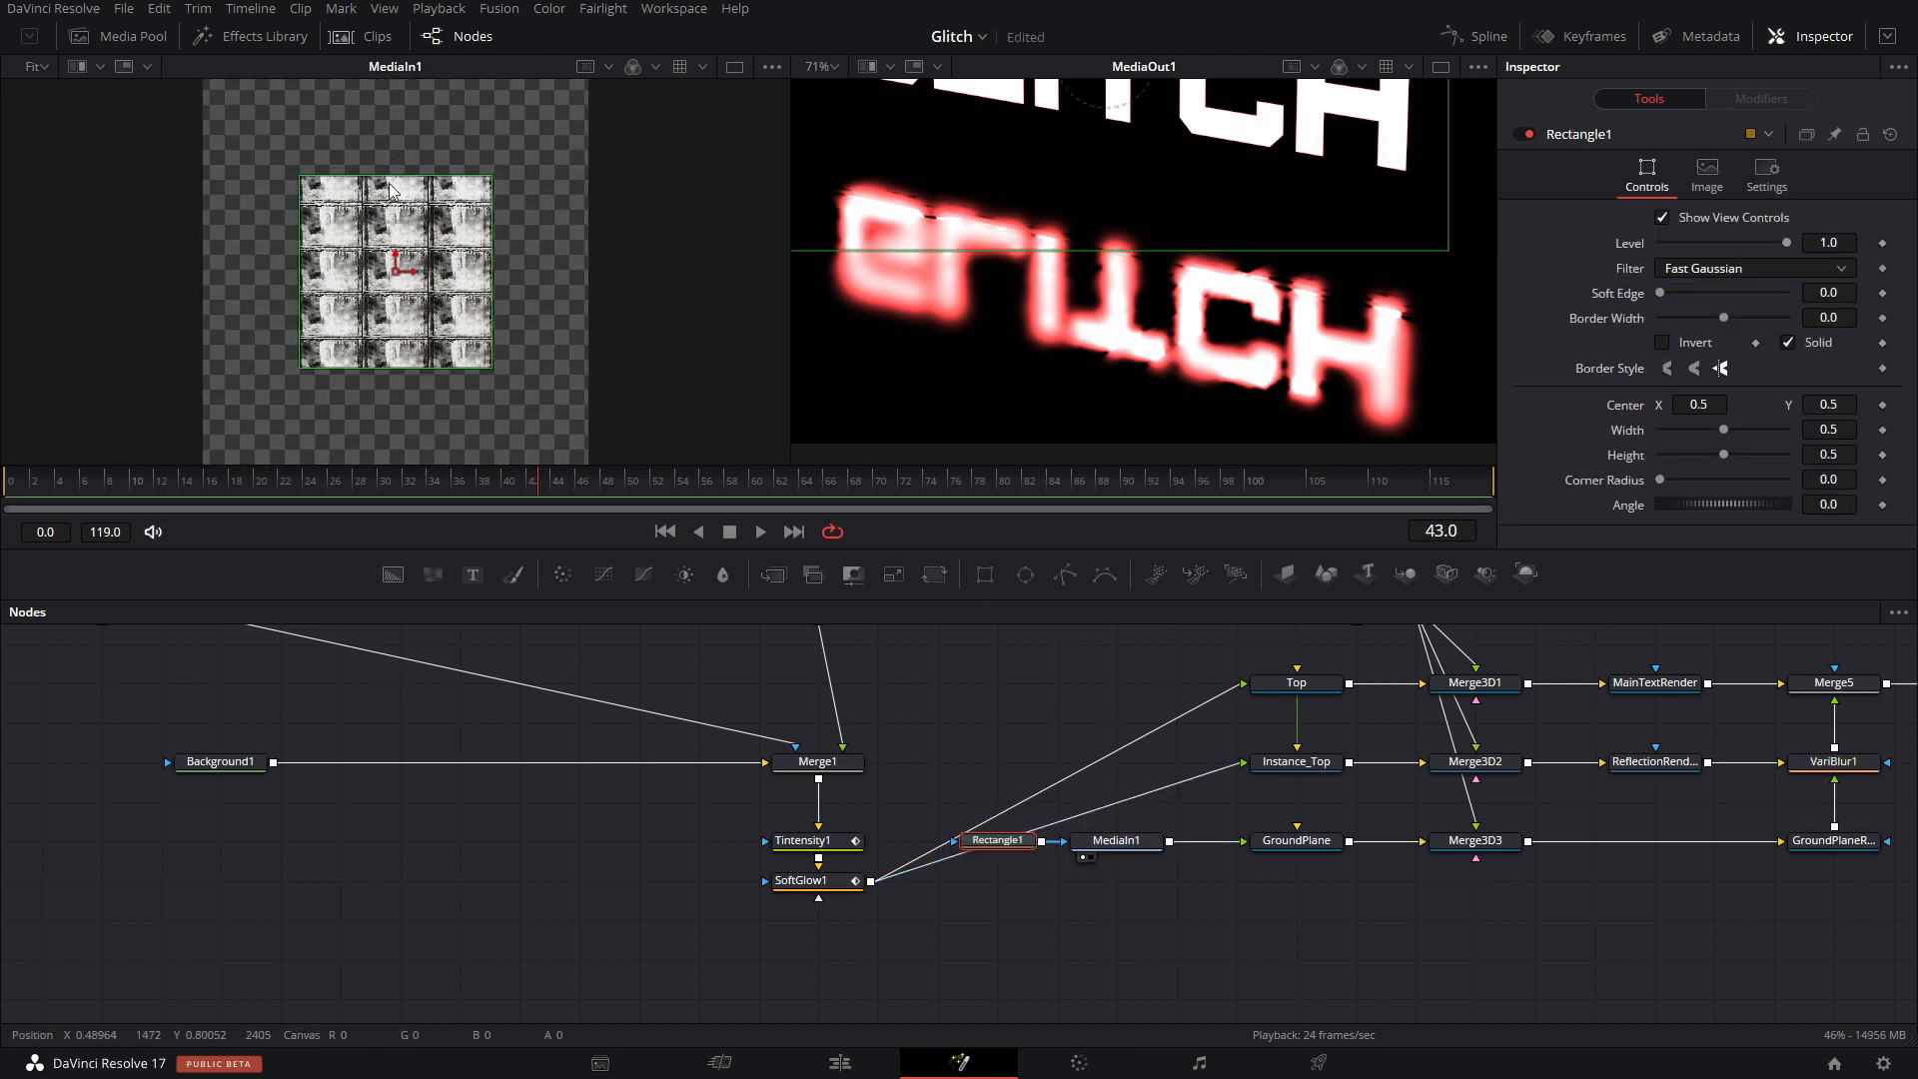
Enlarge Rectangle1 to about 0.84 wide and 0.85 high with a Soft Edge of about 0.065.
{"action": "left_click_drag", "start_coordinate": [391, 175], "coordinate": [393, 108]}
{"action": "left_click_drag", "start_coordinate": [393, 107], "coordinate": [402, 145]}
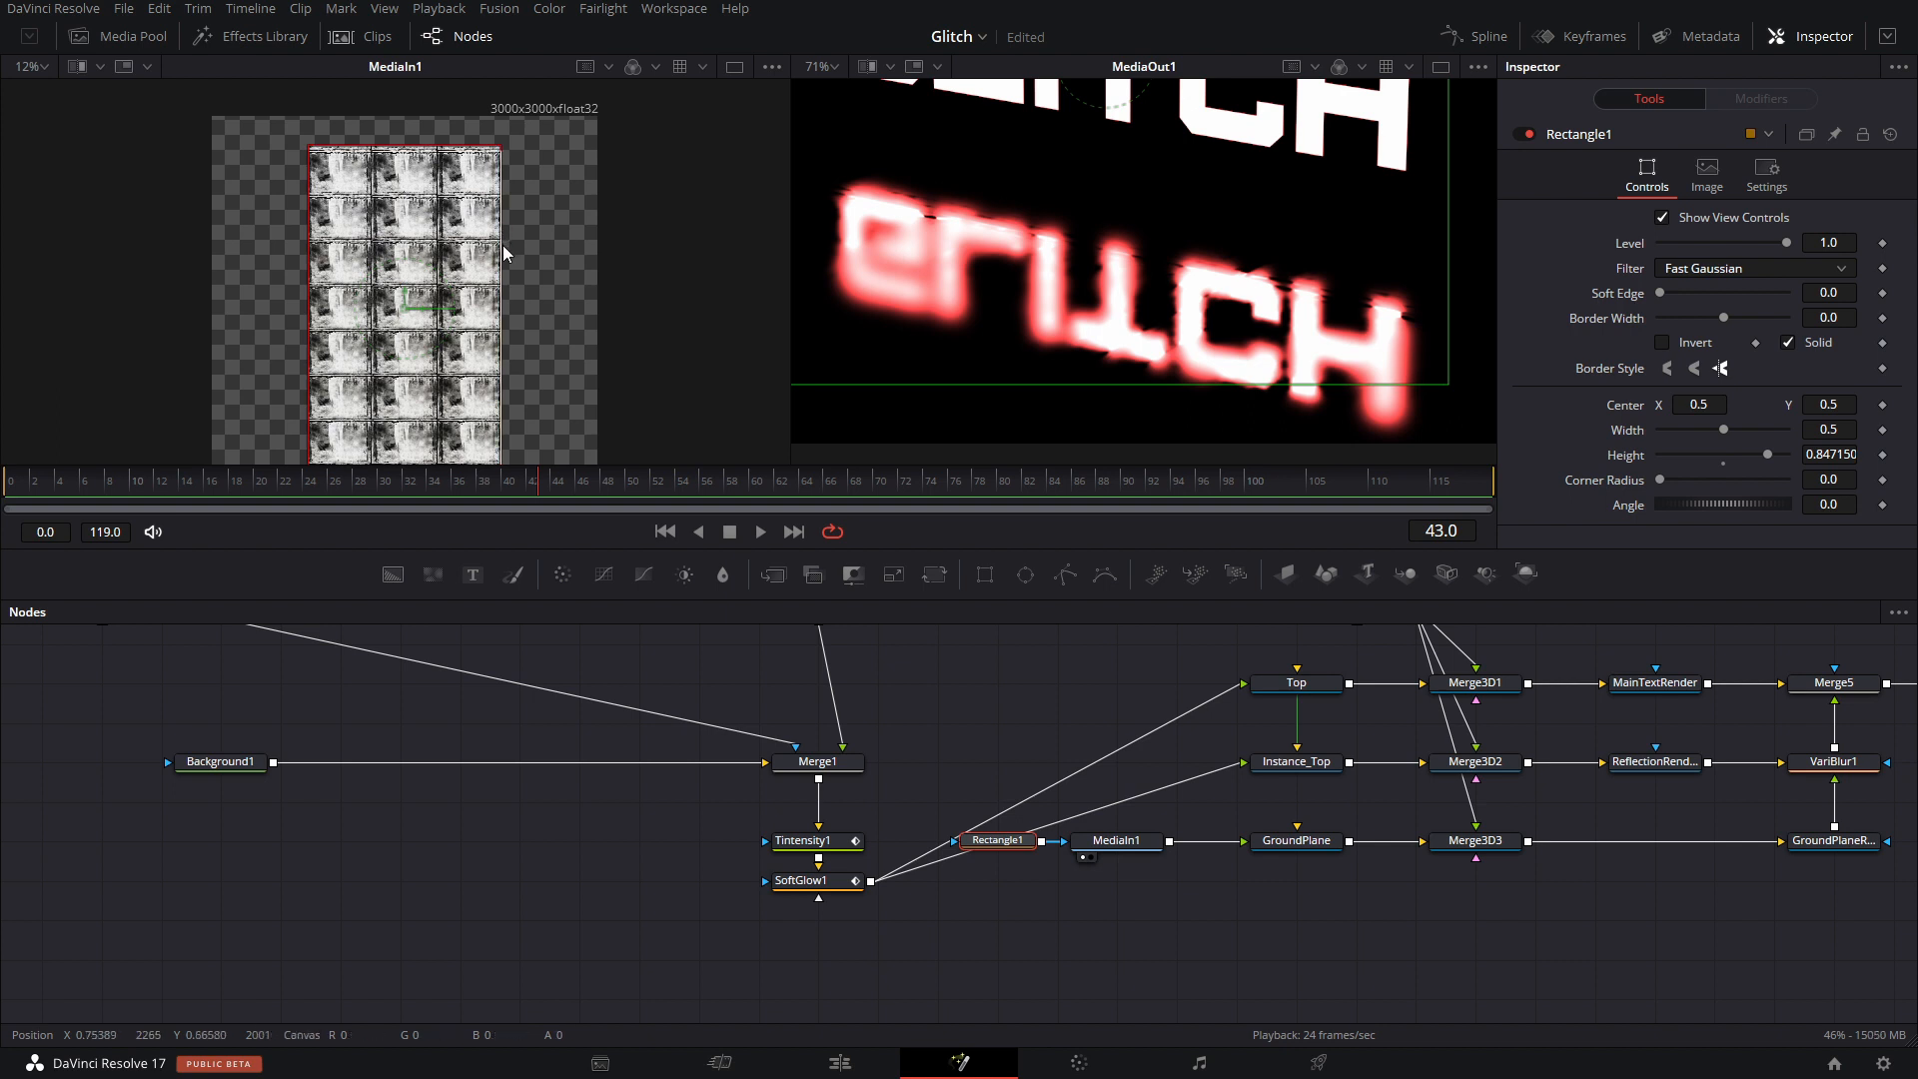
{"action": "left_click_drag", "start_coordinate": [505, 253], "coordinate": [565, 287]}
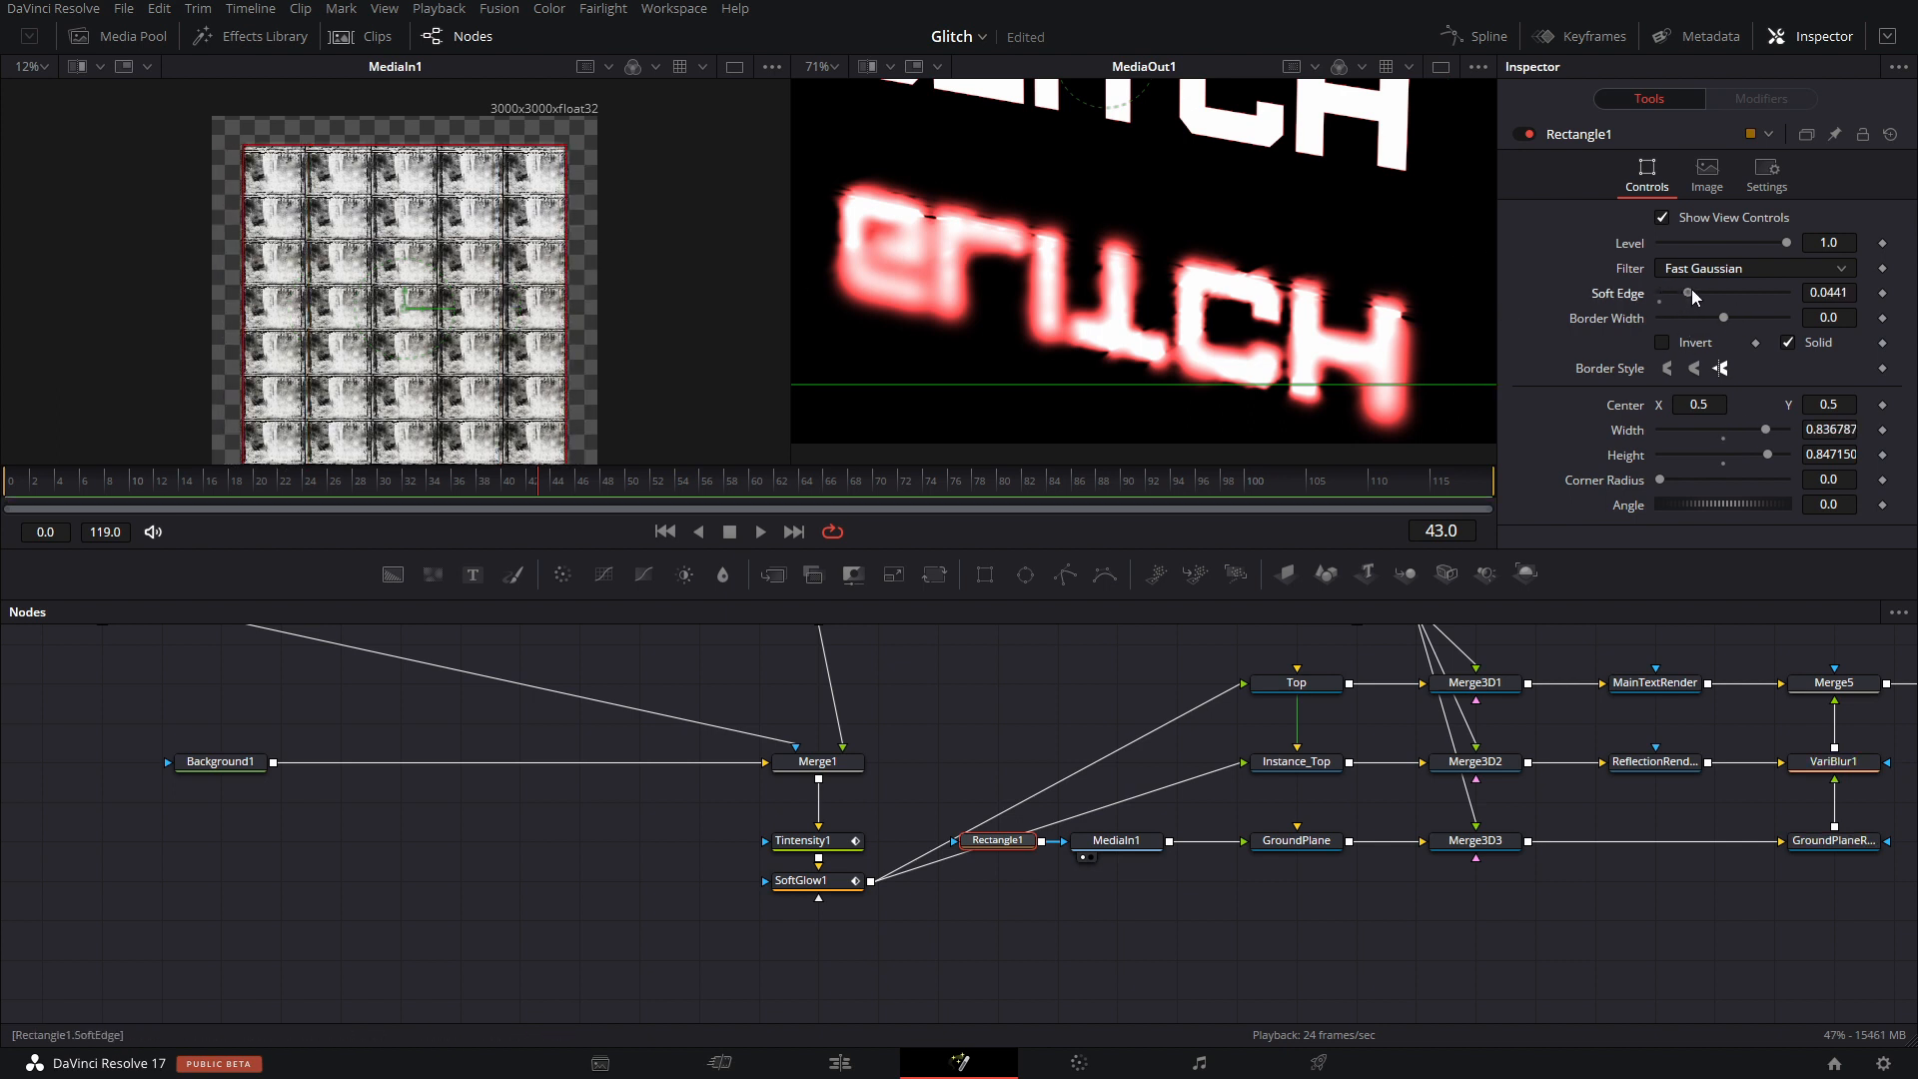
{"action": "left_click_drag", "start_coordinate": [1693, 290], "coordinate": [1703, 290]}
{"action": "scroll", "coordinate": [1063, 123], "scroll_direction": "down", "scroll_amount": 3}
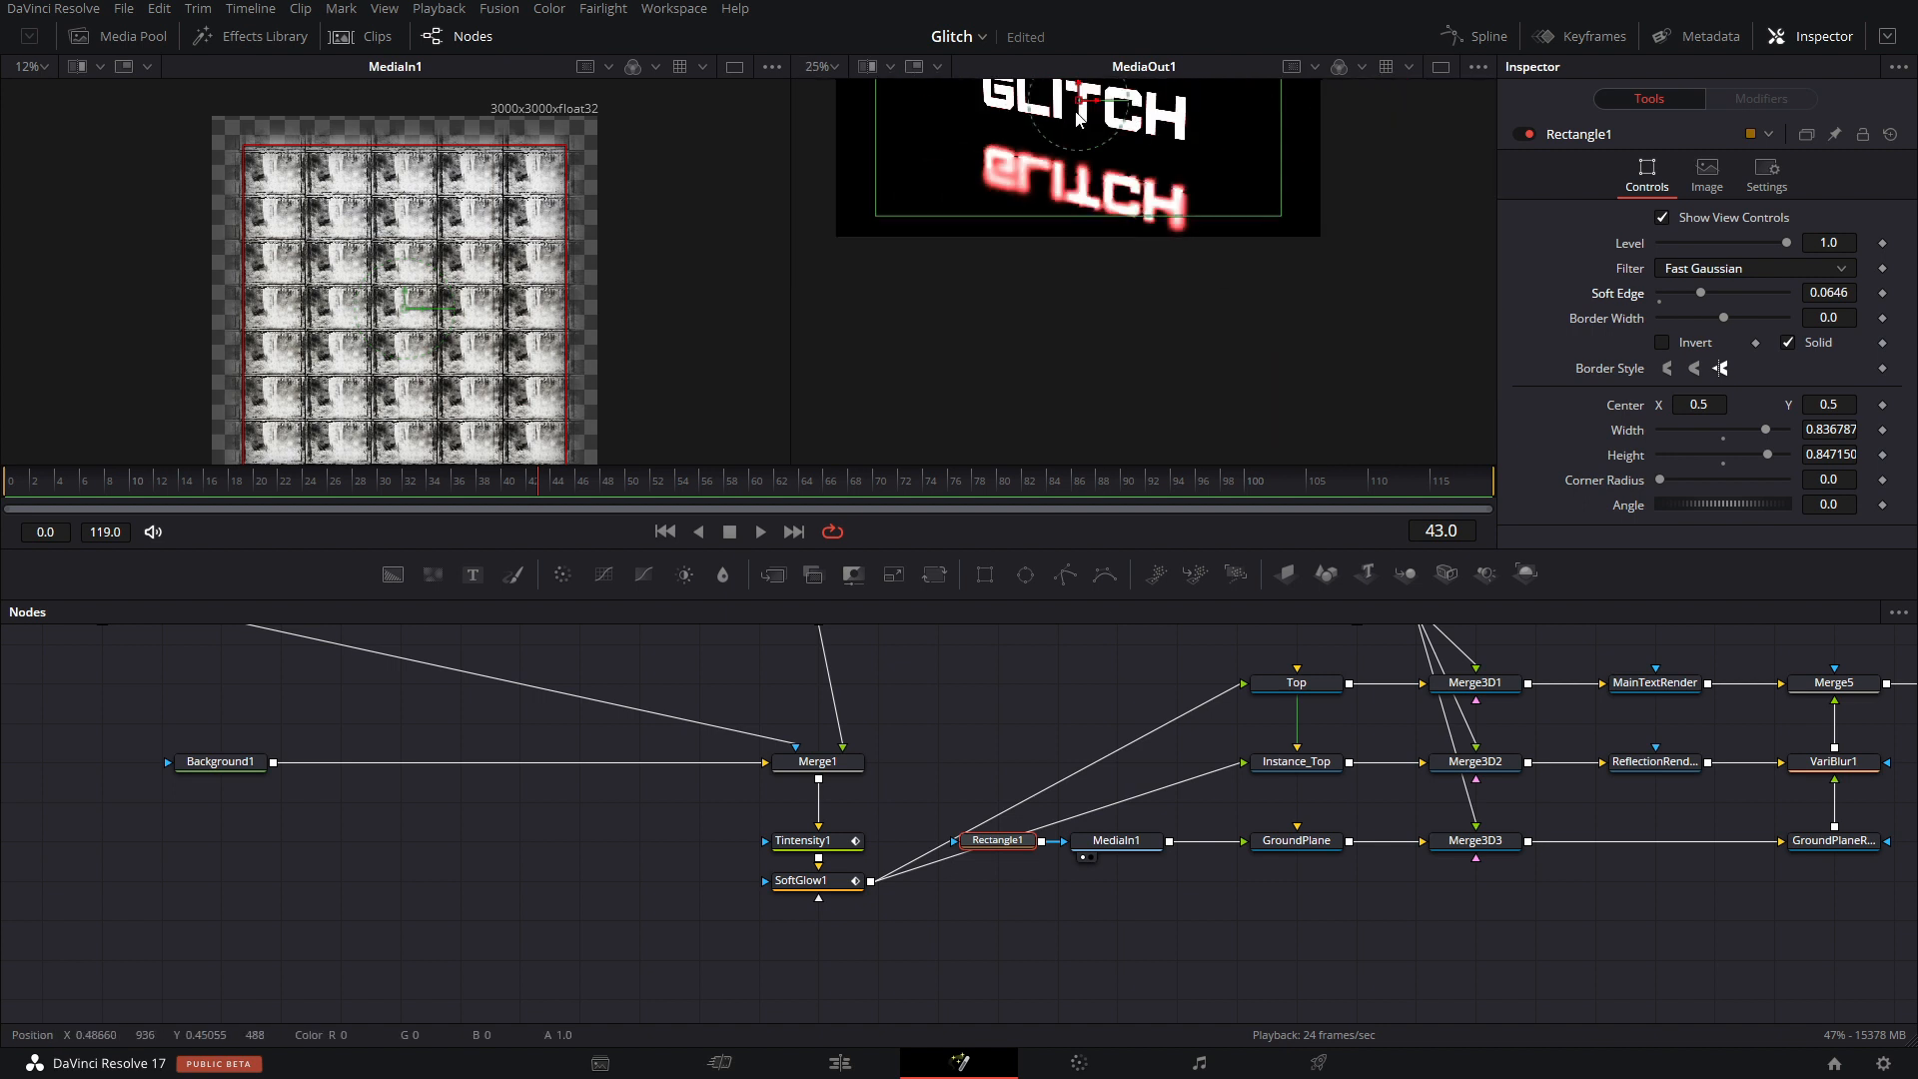
{"action": "left_click_drag", "start_coordinate": [1076, 112], "coordinate": [1095, 236]}
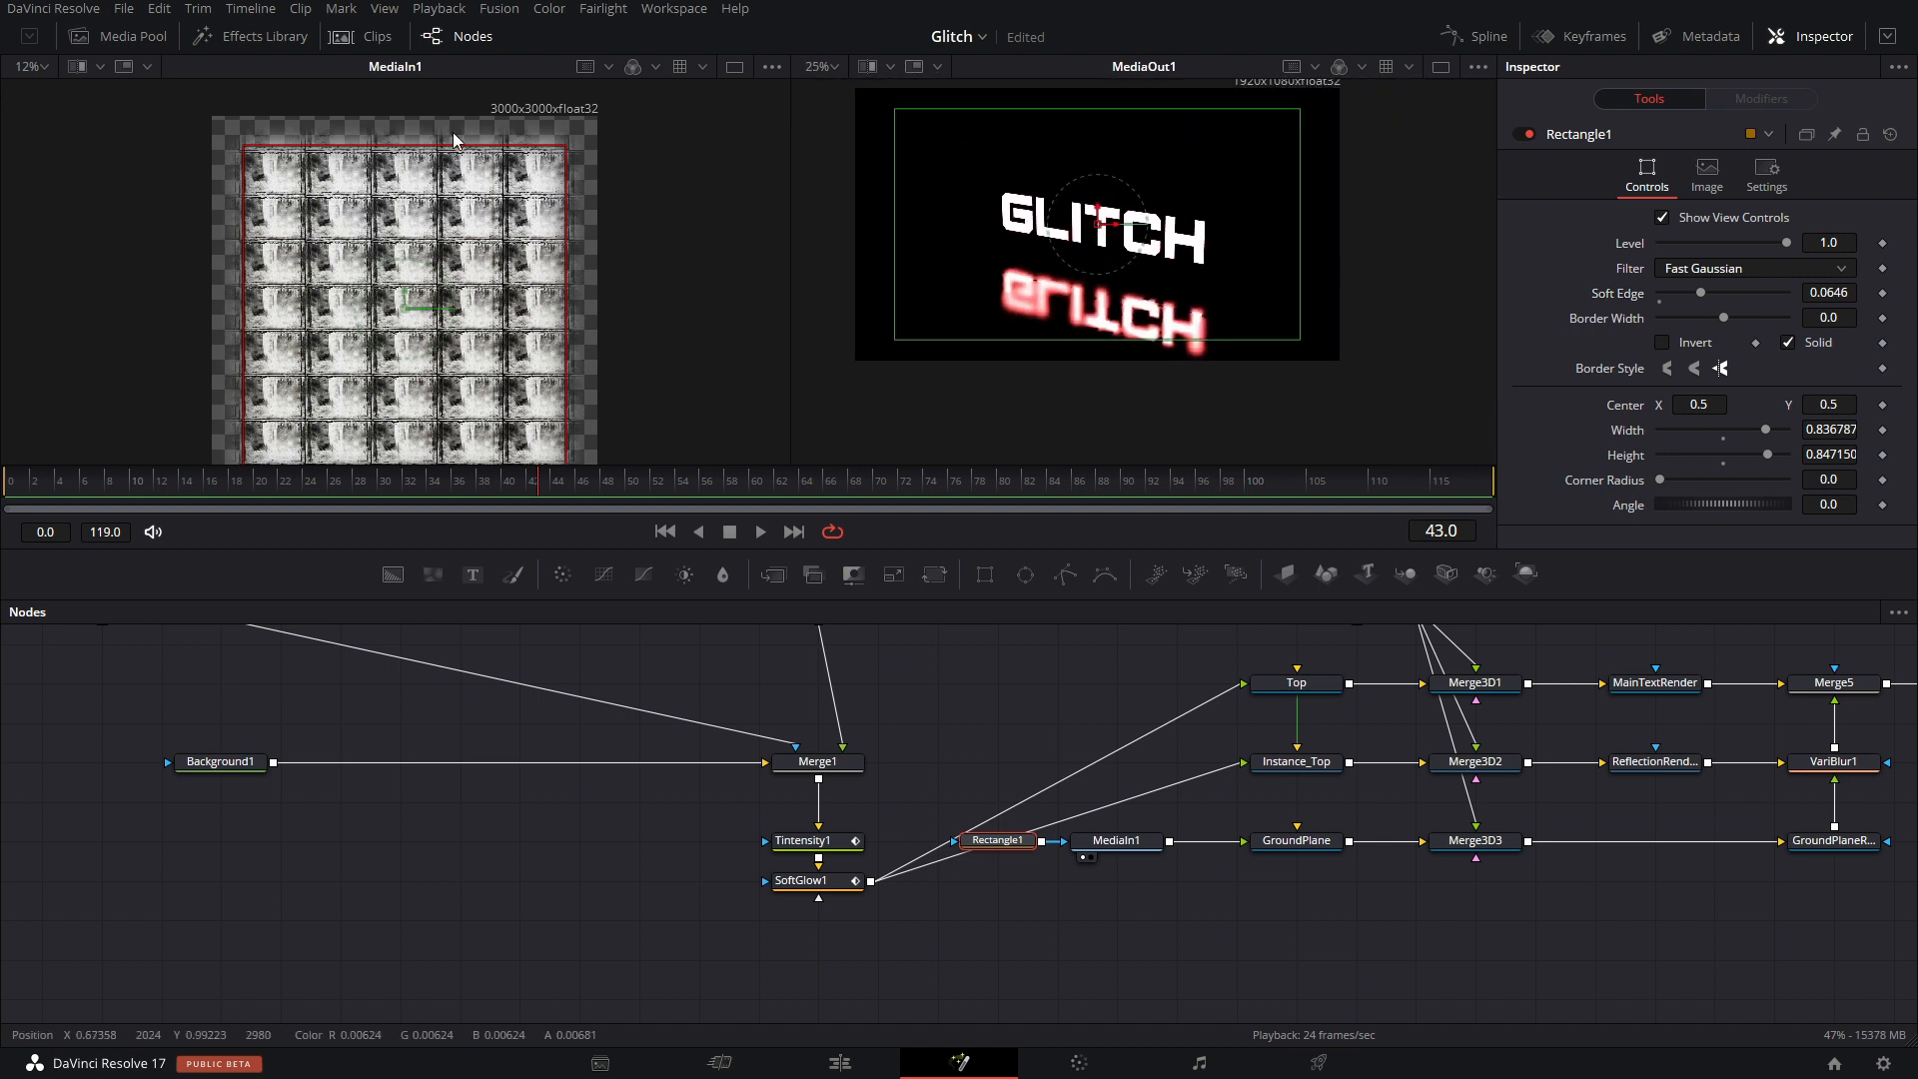
Make room beside MediaIn1 and insert a Color Corrector between it and GroundPlane.
{"action": "scroll", "coordinate": [1047, 743], "scroll_direction": "up", "scroll_amount": 4}
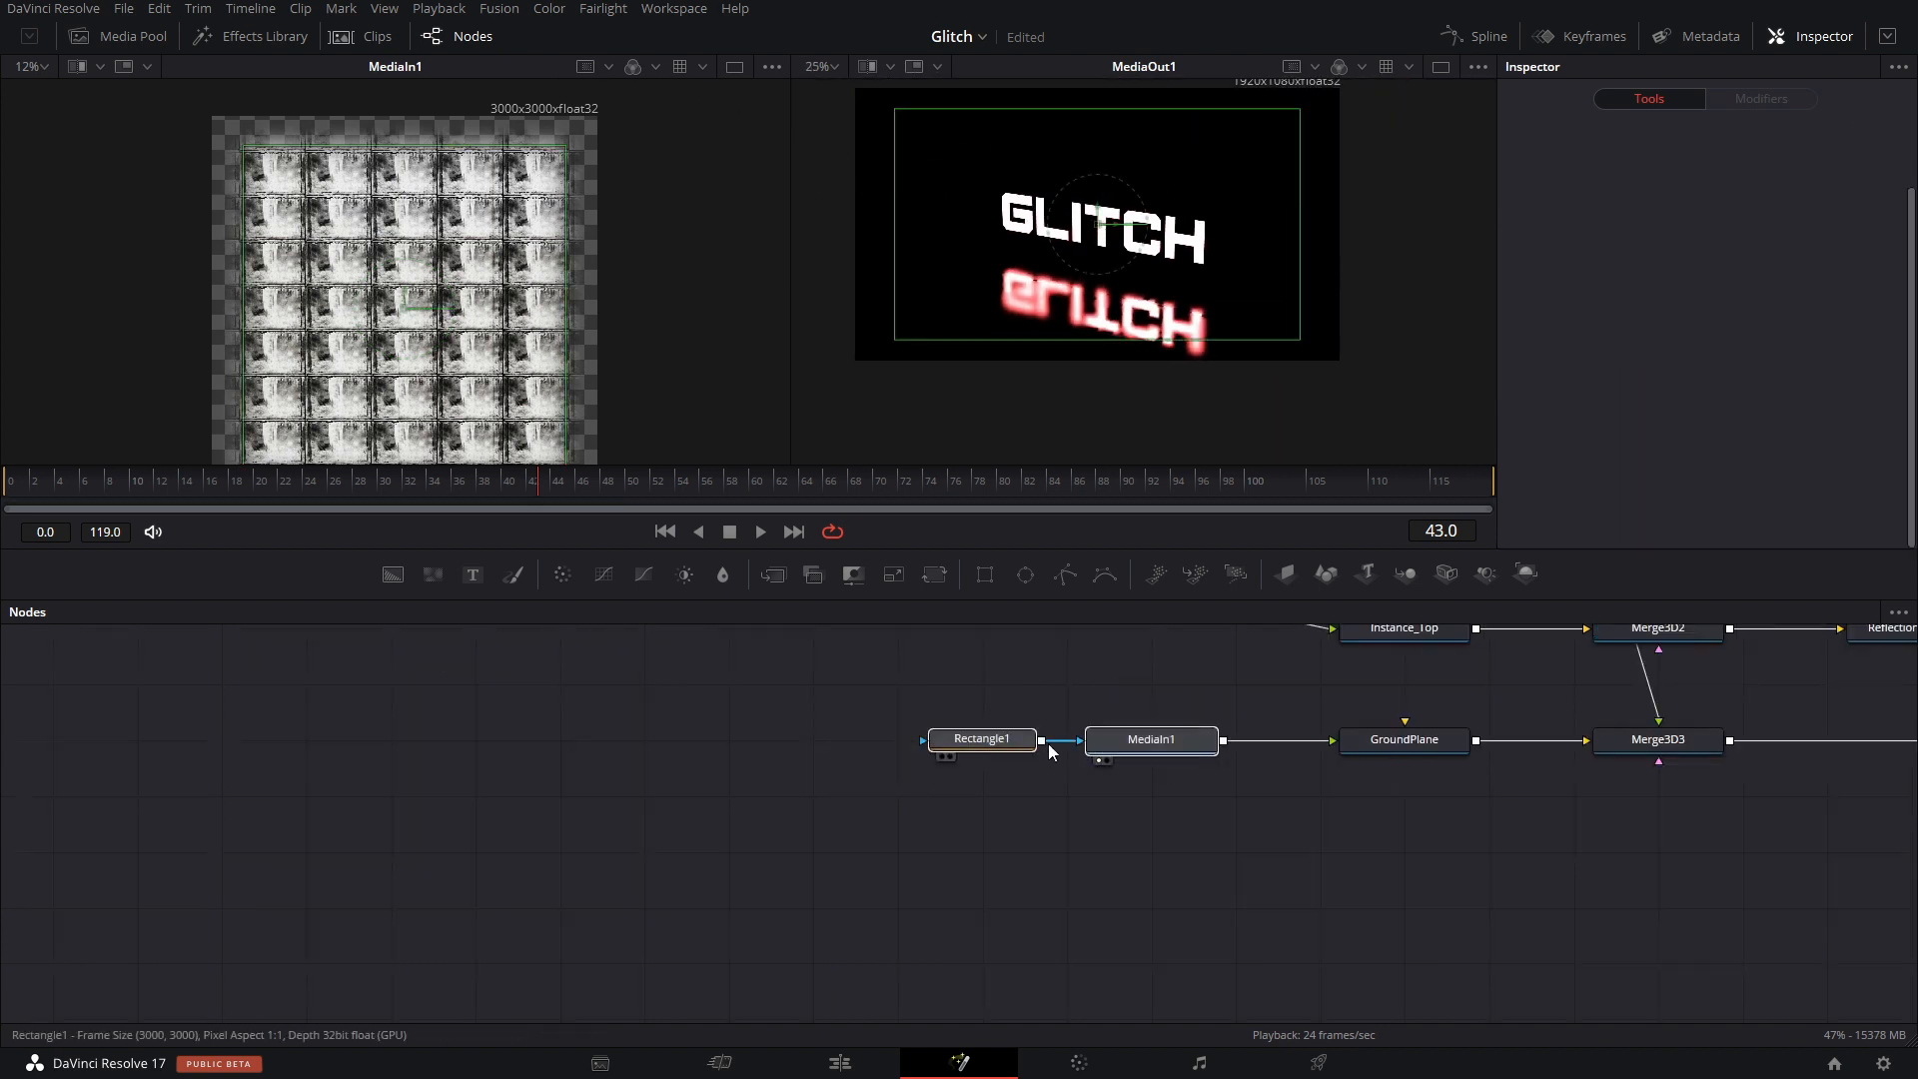
{"action": "left_click", "coordinate": [927, 744]}
{"action": "key", "text": "shift+space"}
{"action": "type", "text": "varicolor"}
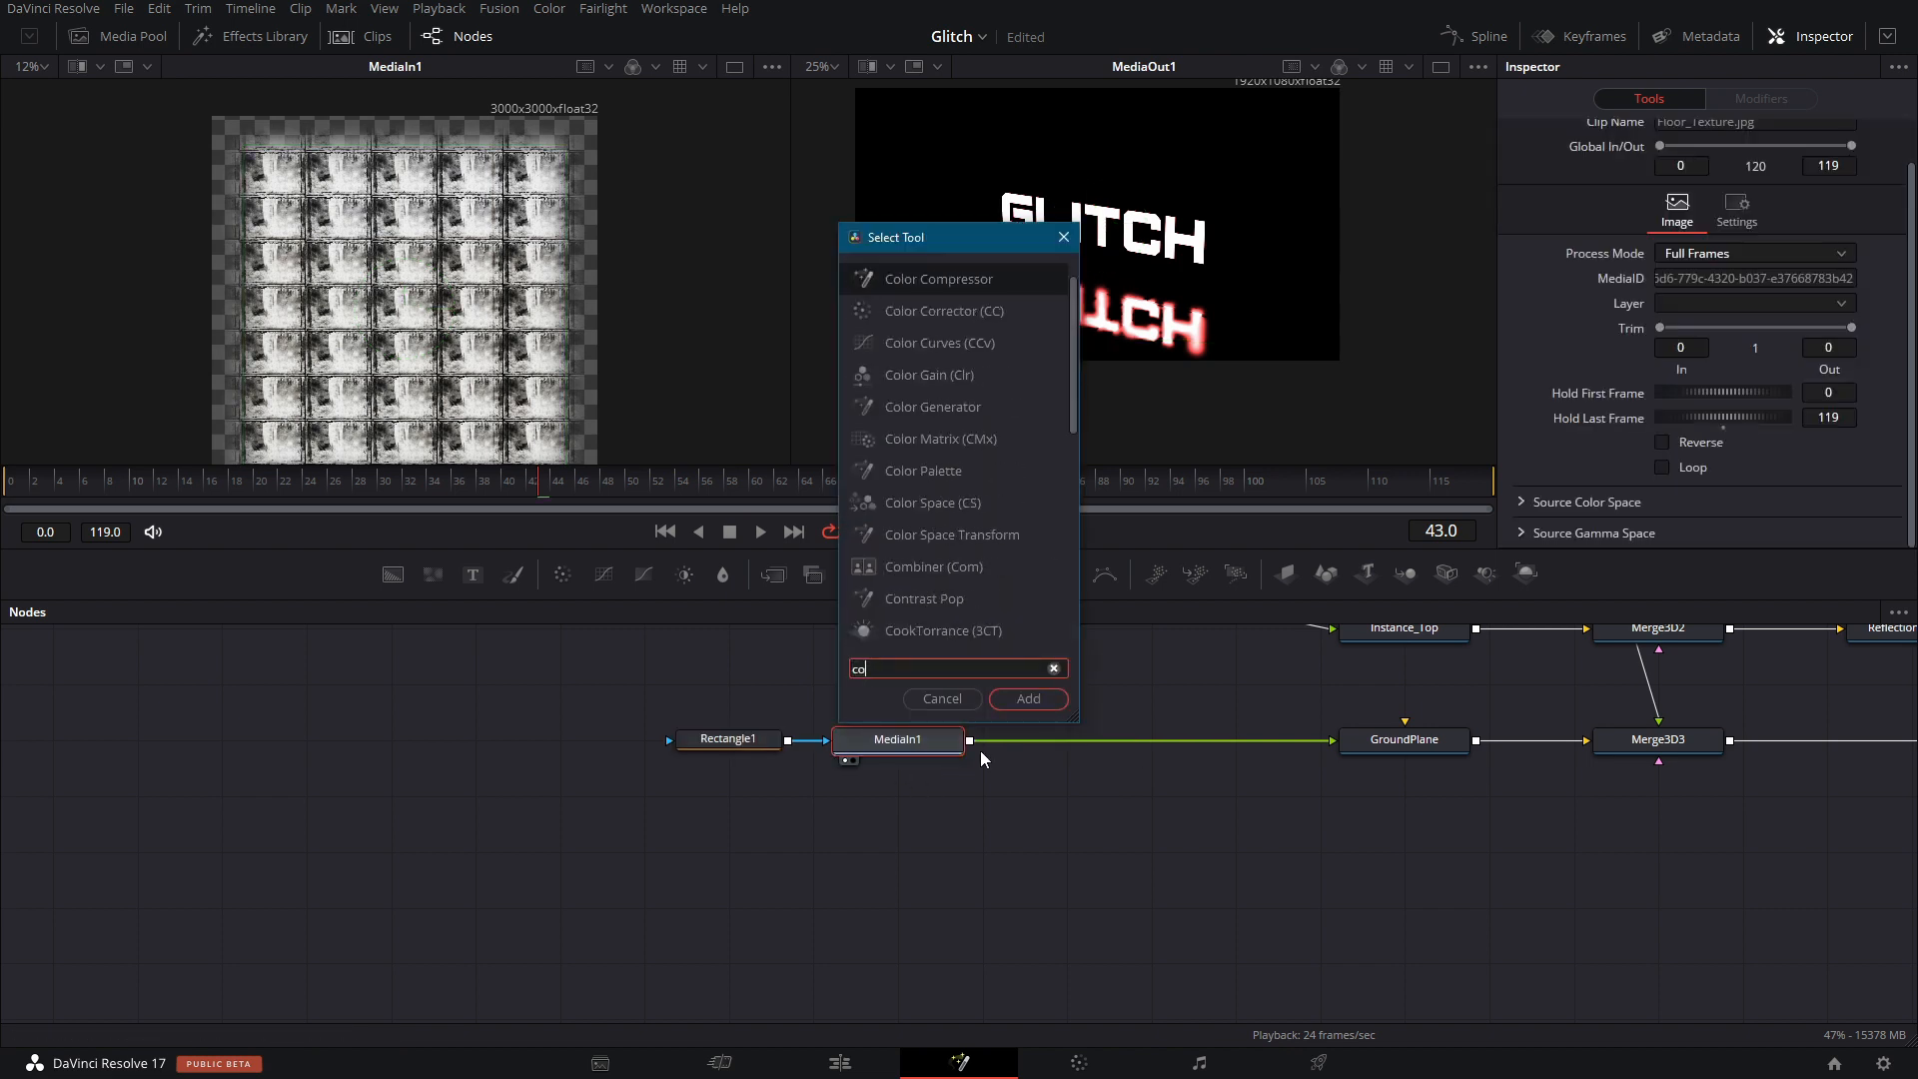
{"action": "key", "text": "Down"}
{"action": "key", "text": "Return"}
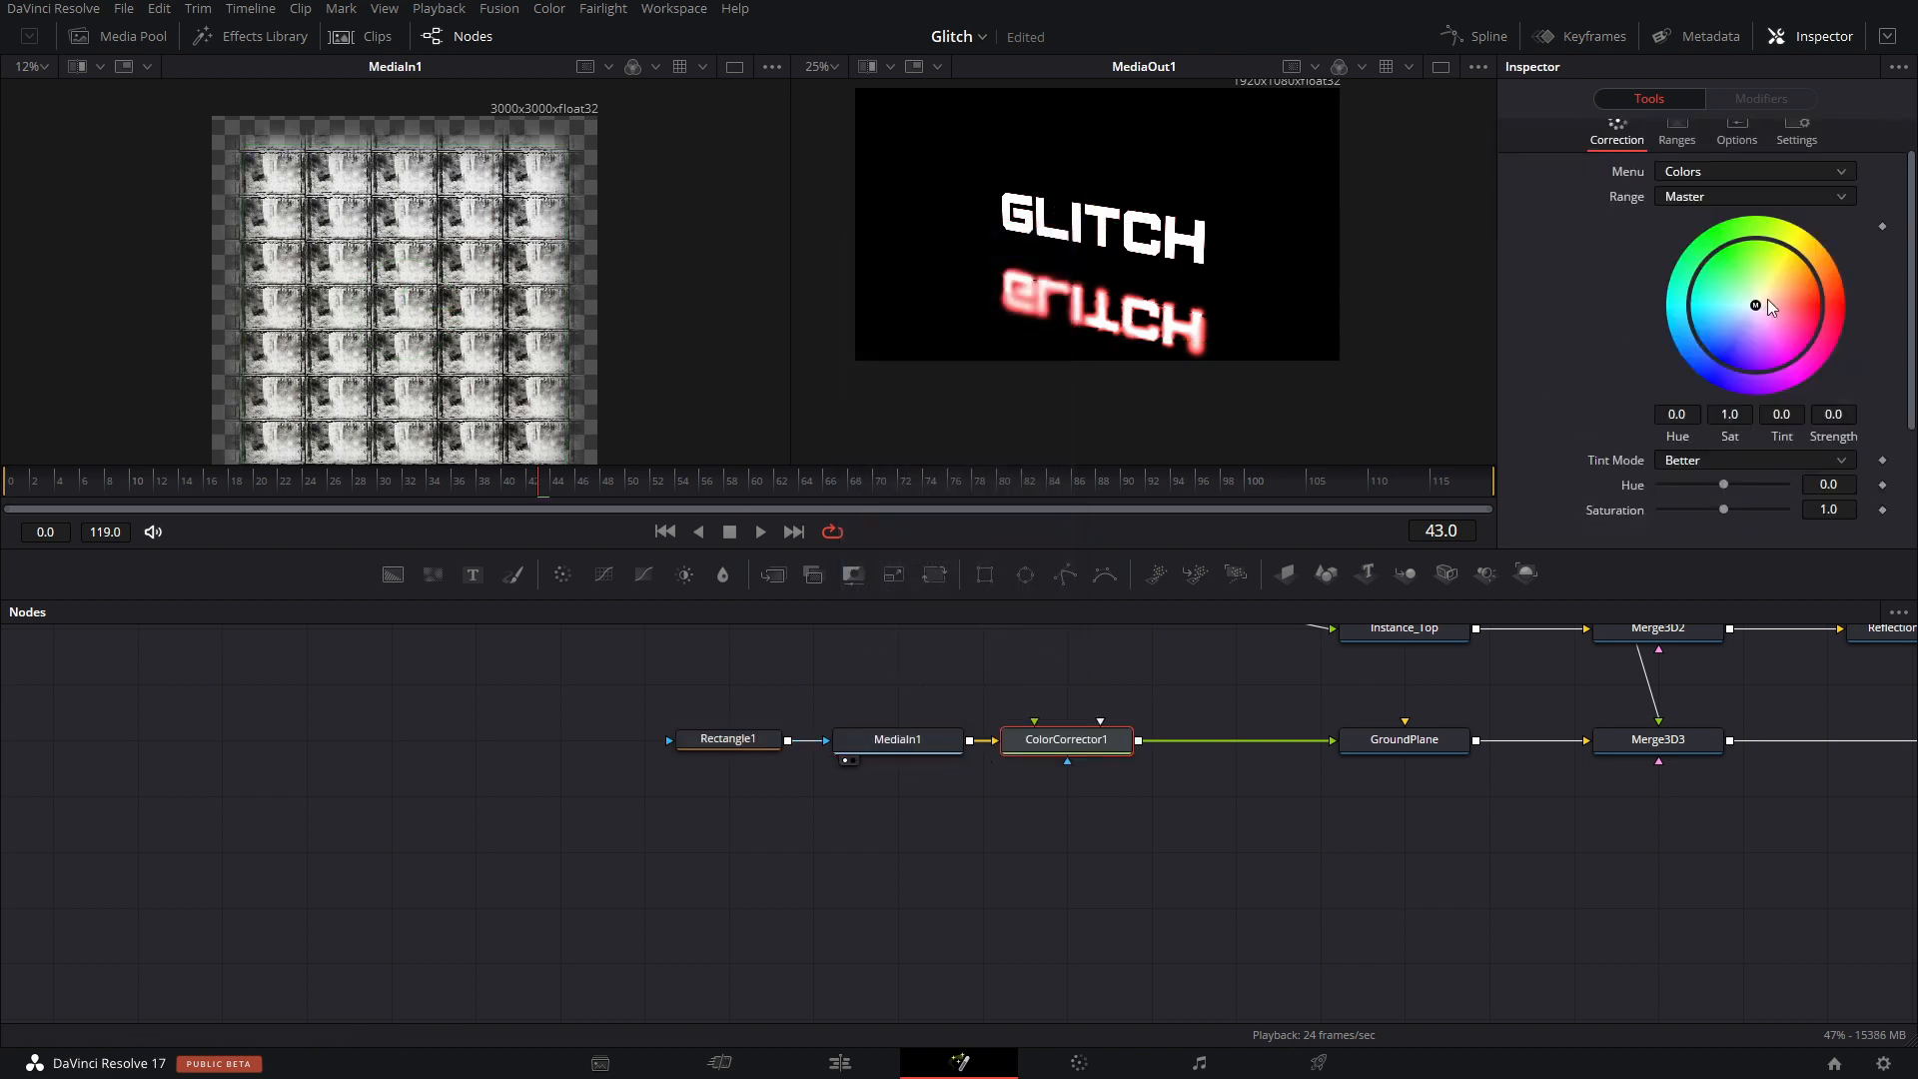
Show ColorCorrector1 in the first viewer, set its Contrast to 2.11 and Gain to 1.63, and inspect the reflection.
{"action": "scroll", "coordinate": [1768, 306], "scroll_direction": "down", "scroll_amount": 3}
{"action": "left_click_drag", "start_coordinate": [1722, 404], "coordinate": [1757, 428]}
{"action": "key", "text": "1"}
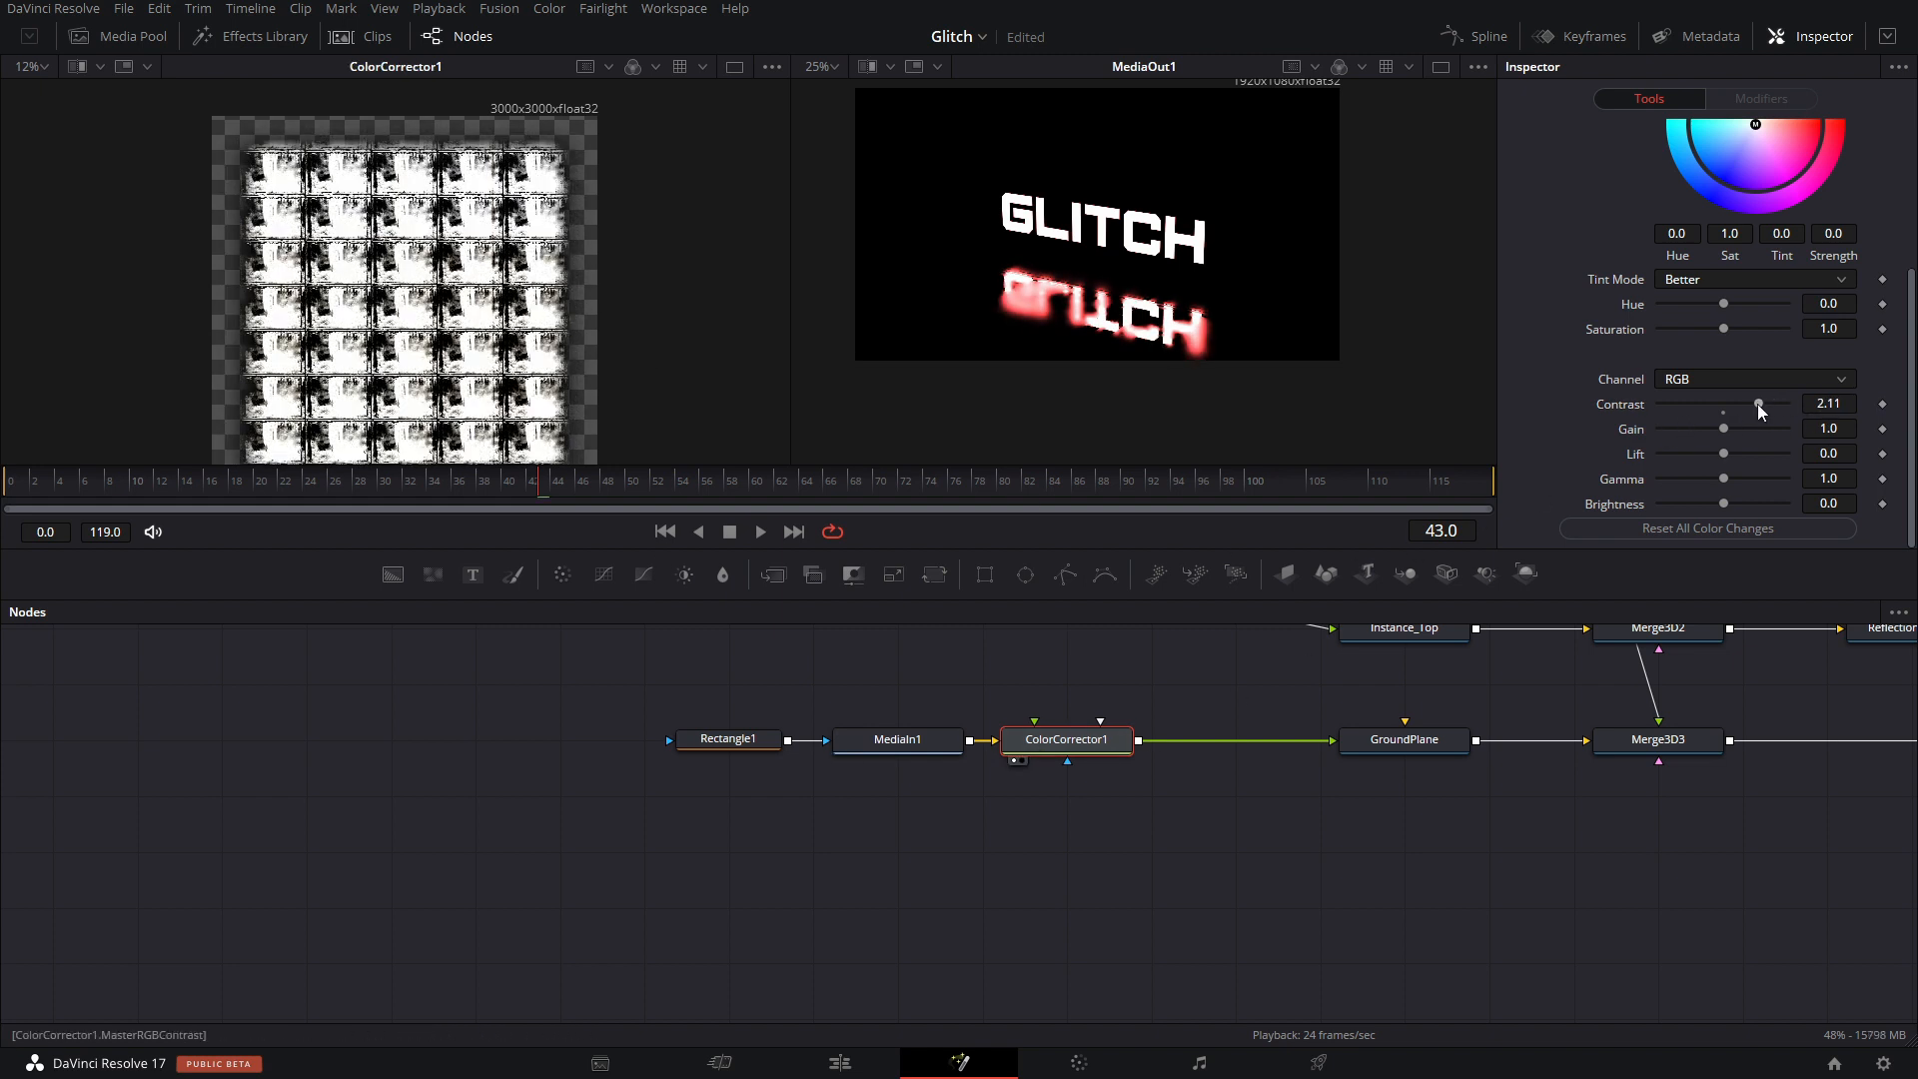
{"action": "mouse_move", "coordinate": [1720, 428]}
{"action": "left_mouse_down"}
{"action": "mouse_move", "coordinate": [1796, 433]}
{"action": "mouse_move", "coordinate": [1689, 436]}
{"action": "mouse_move", "coordinate": [1729, 438]}
{"action": "left_mouse_up"}
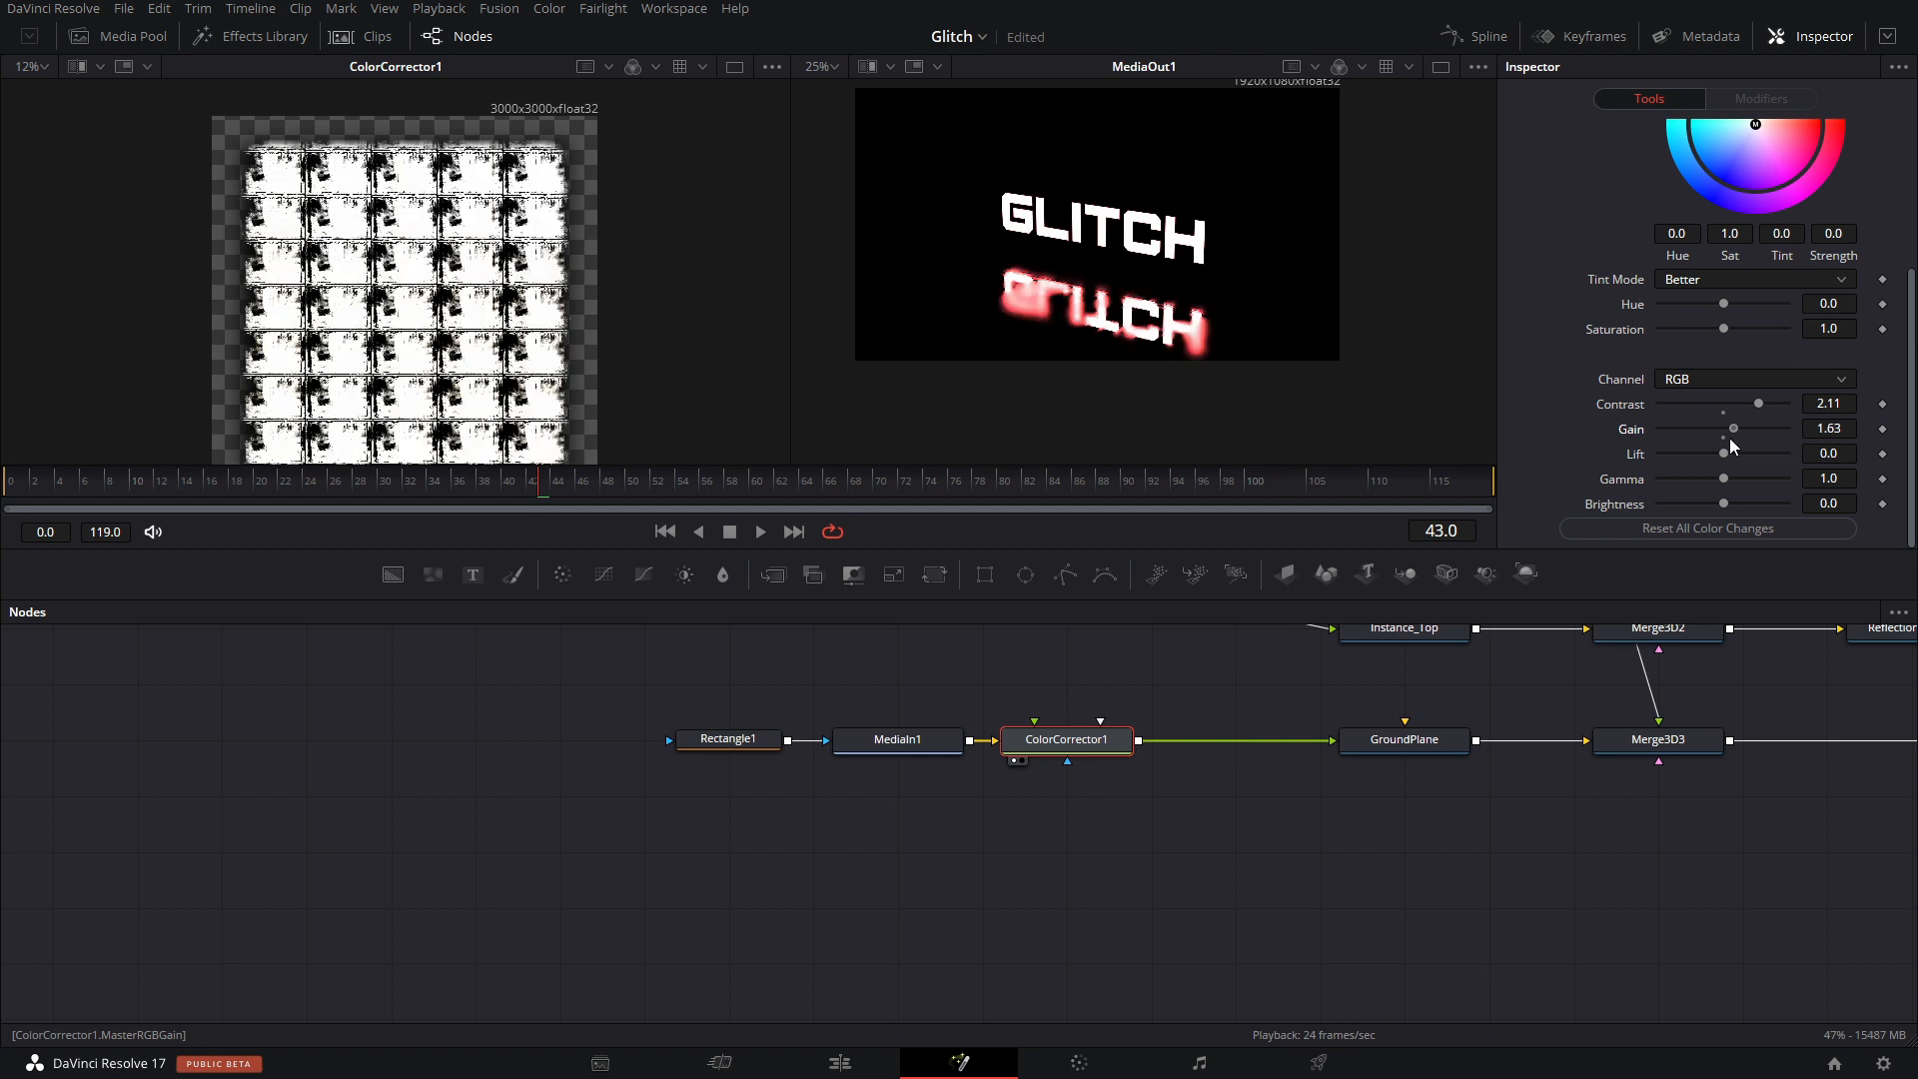
{"action": "scroll", "coordinate": [1120, 312], "scroll_direction": "up", "scroll_amount": 3}
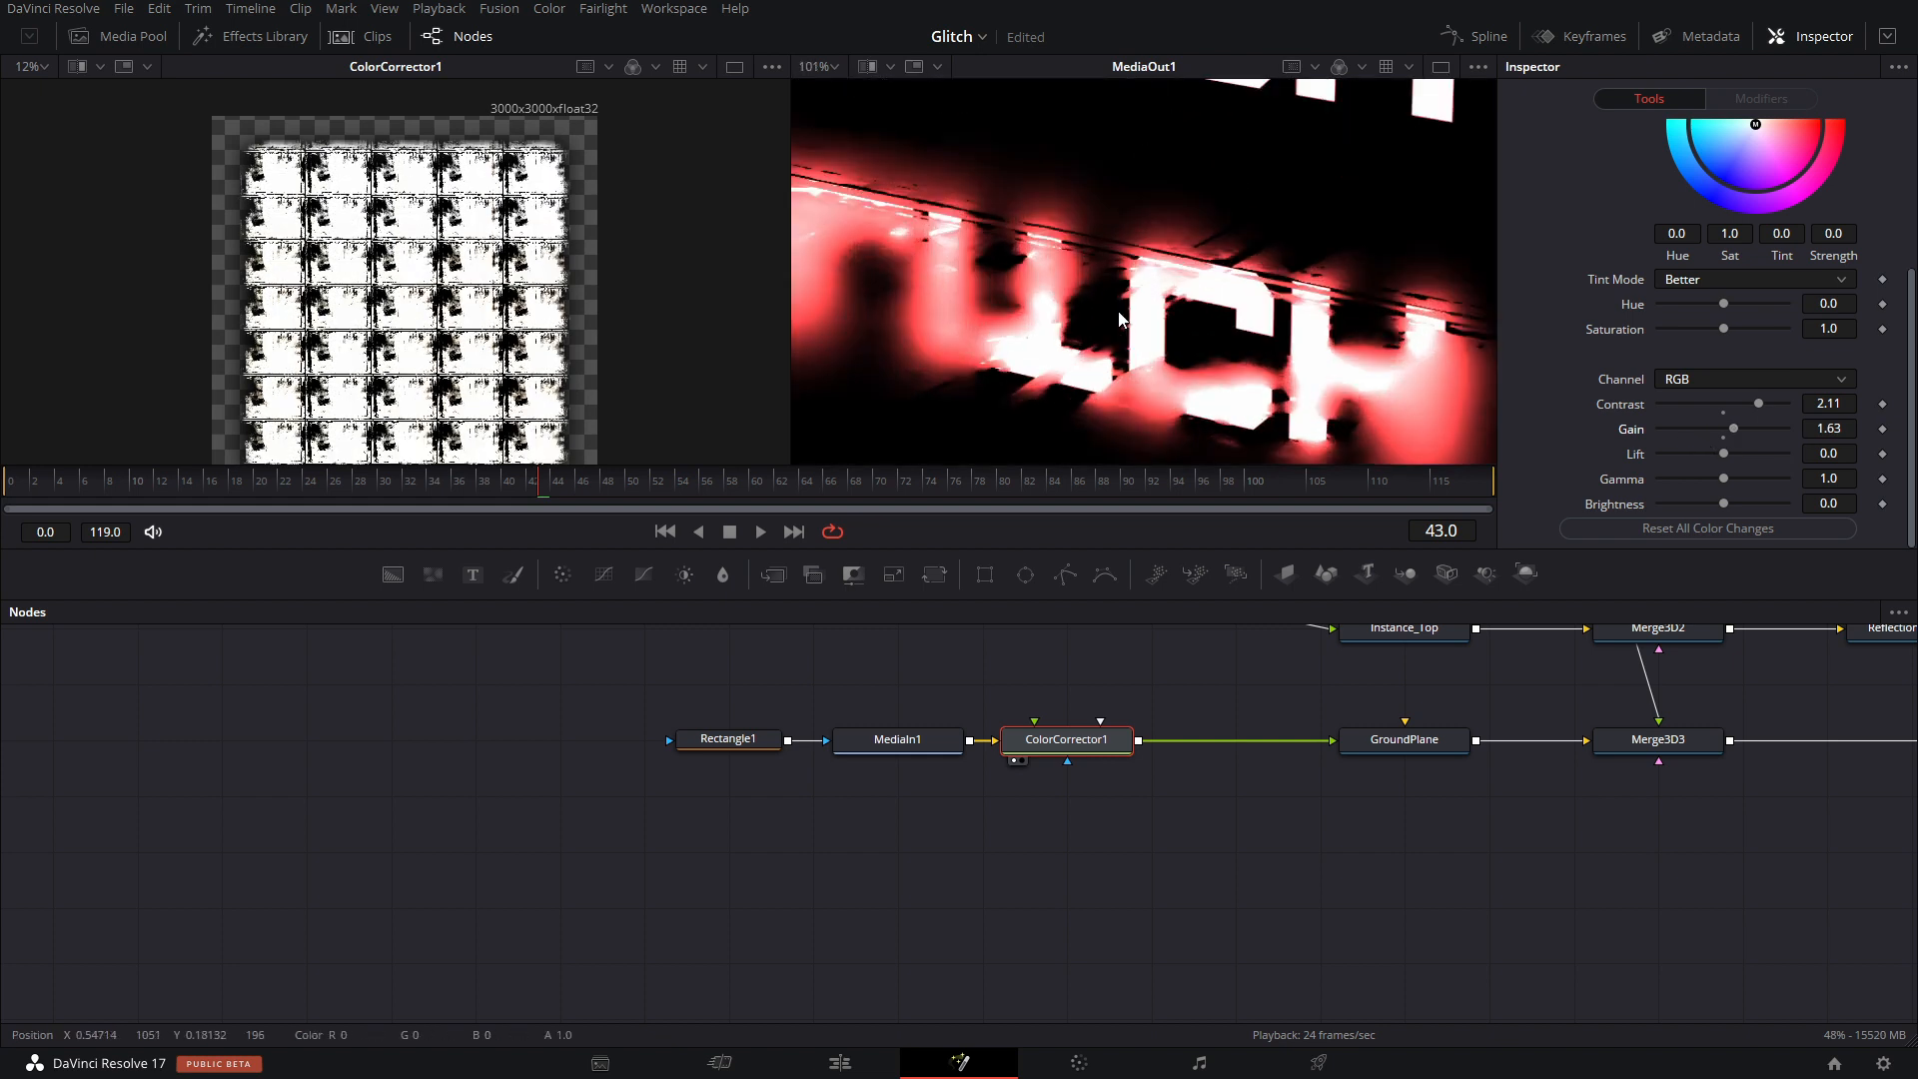
{"action": "scroll", "coordinate": [1120, 312], "scroll_direction": "down", "scroll_amount": 2}
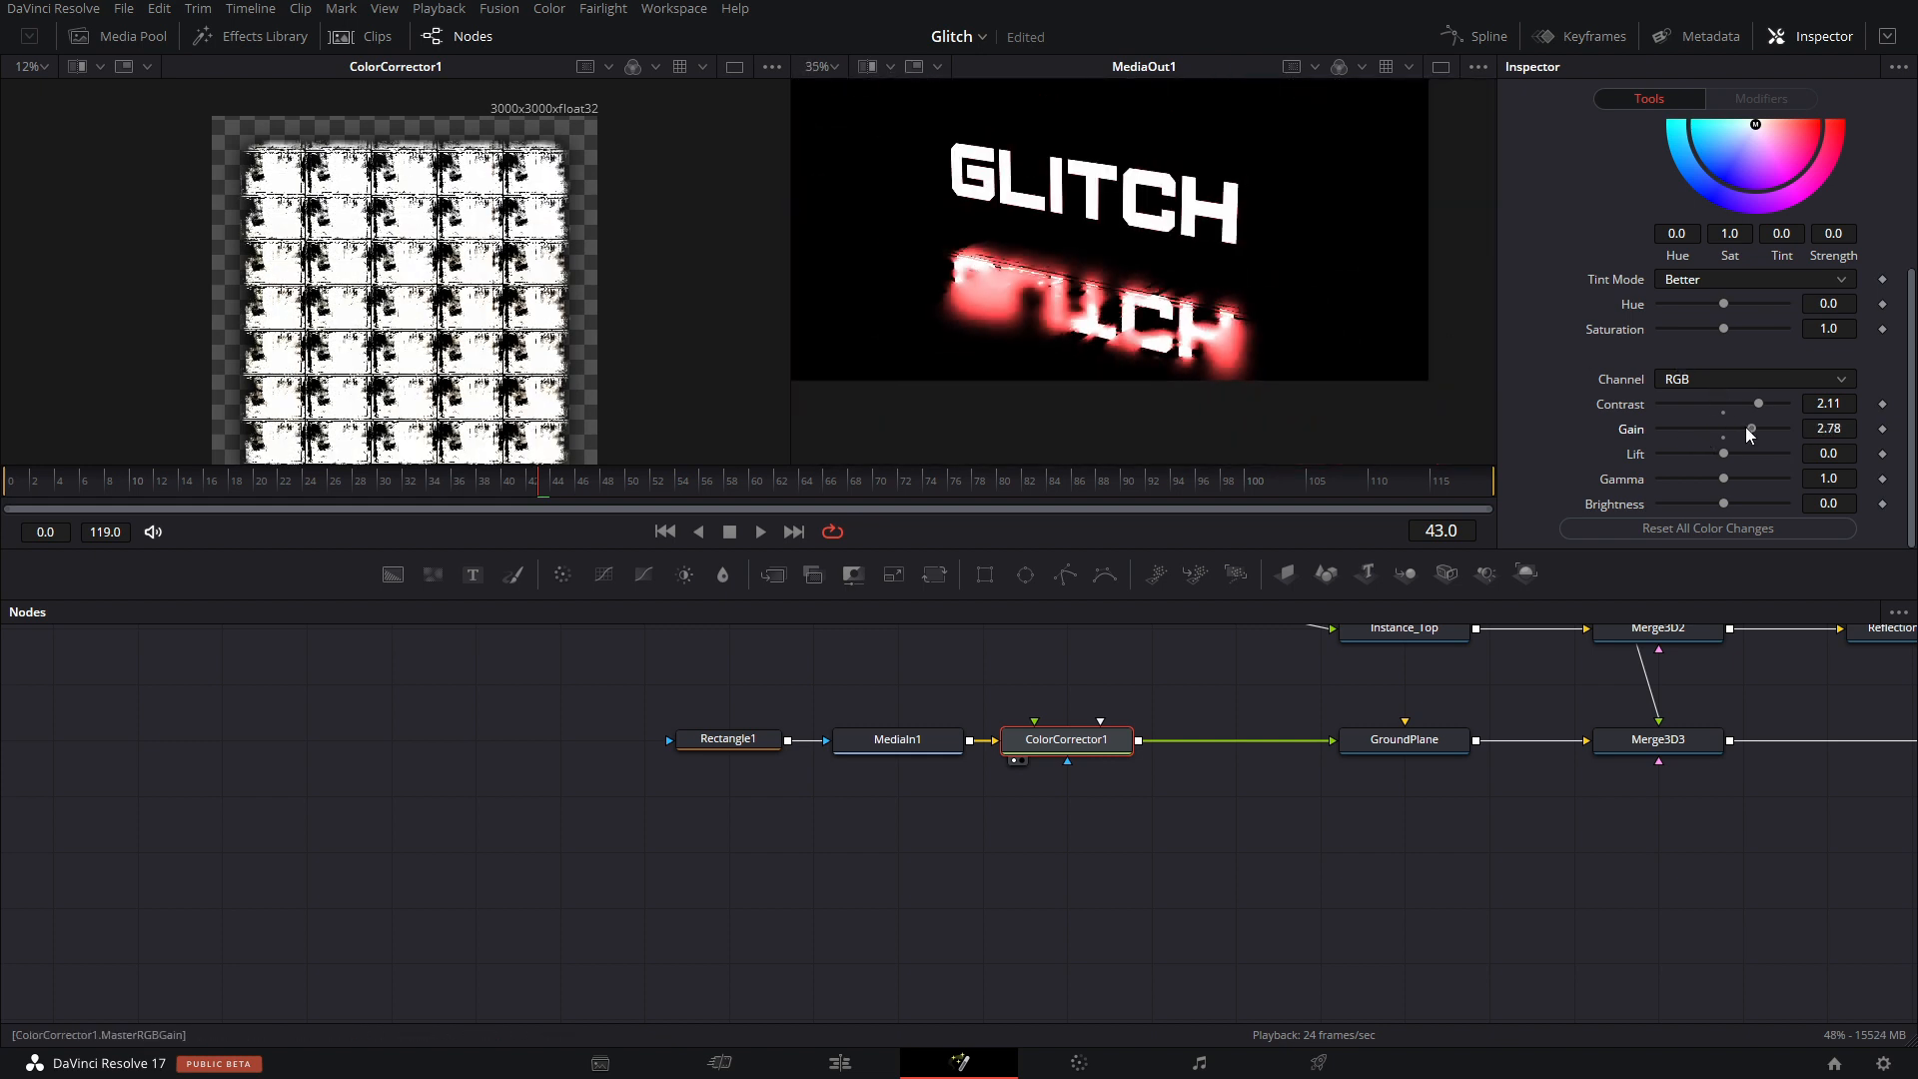
Set ColorCorrector1's Gain to 2.14, Lift to -0.72, Gamma to 1.35, Brightness to 0.81 and Contrast to 1.6, then inspect the reflection.
{"action": "left_click_drag", "start_coordinate": [1746, 428], "coordinate": [1738, 430]}
{"action": "left_click_drag", "start_coordinate": [1722, 455], "coordinate": [1770, 506]}
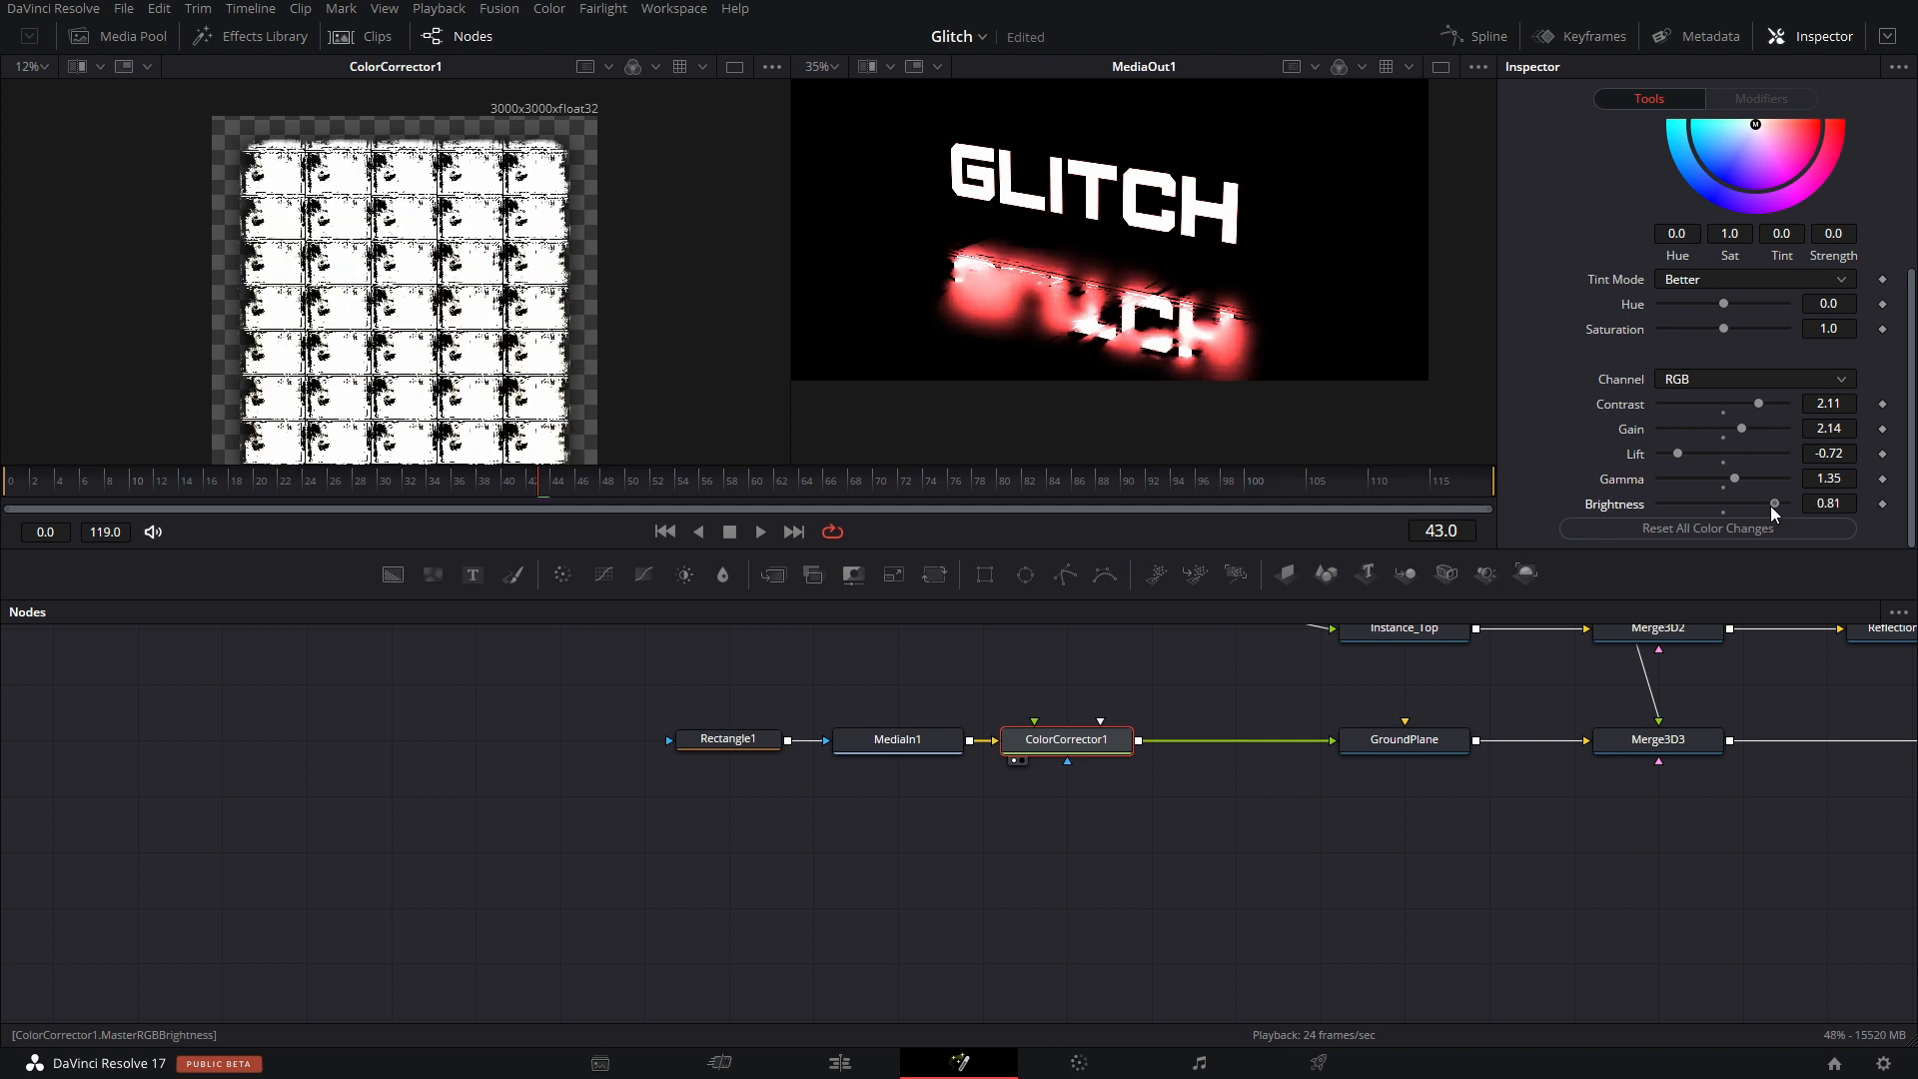
{"action": "left_click_drag", "start_coordinate": [1759, 403], "coordinate": [1745, 410]}
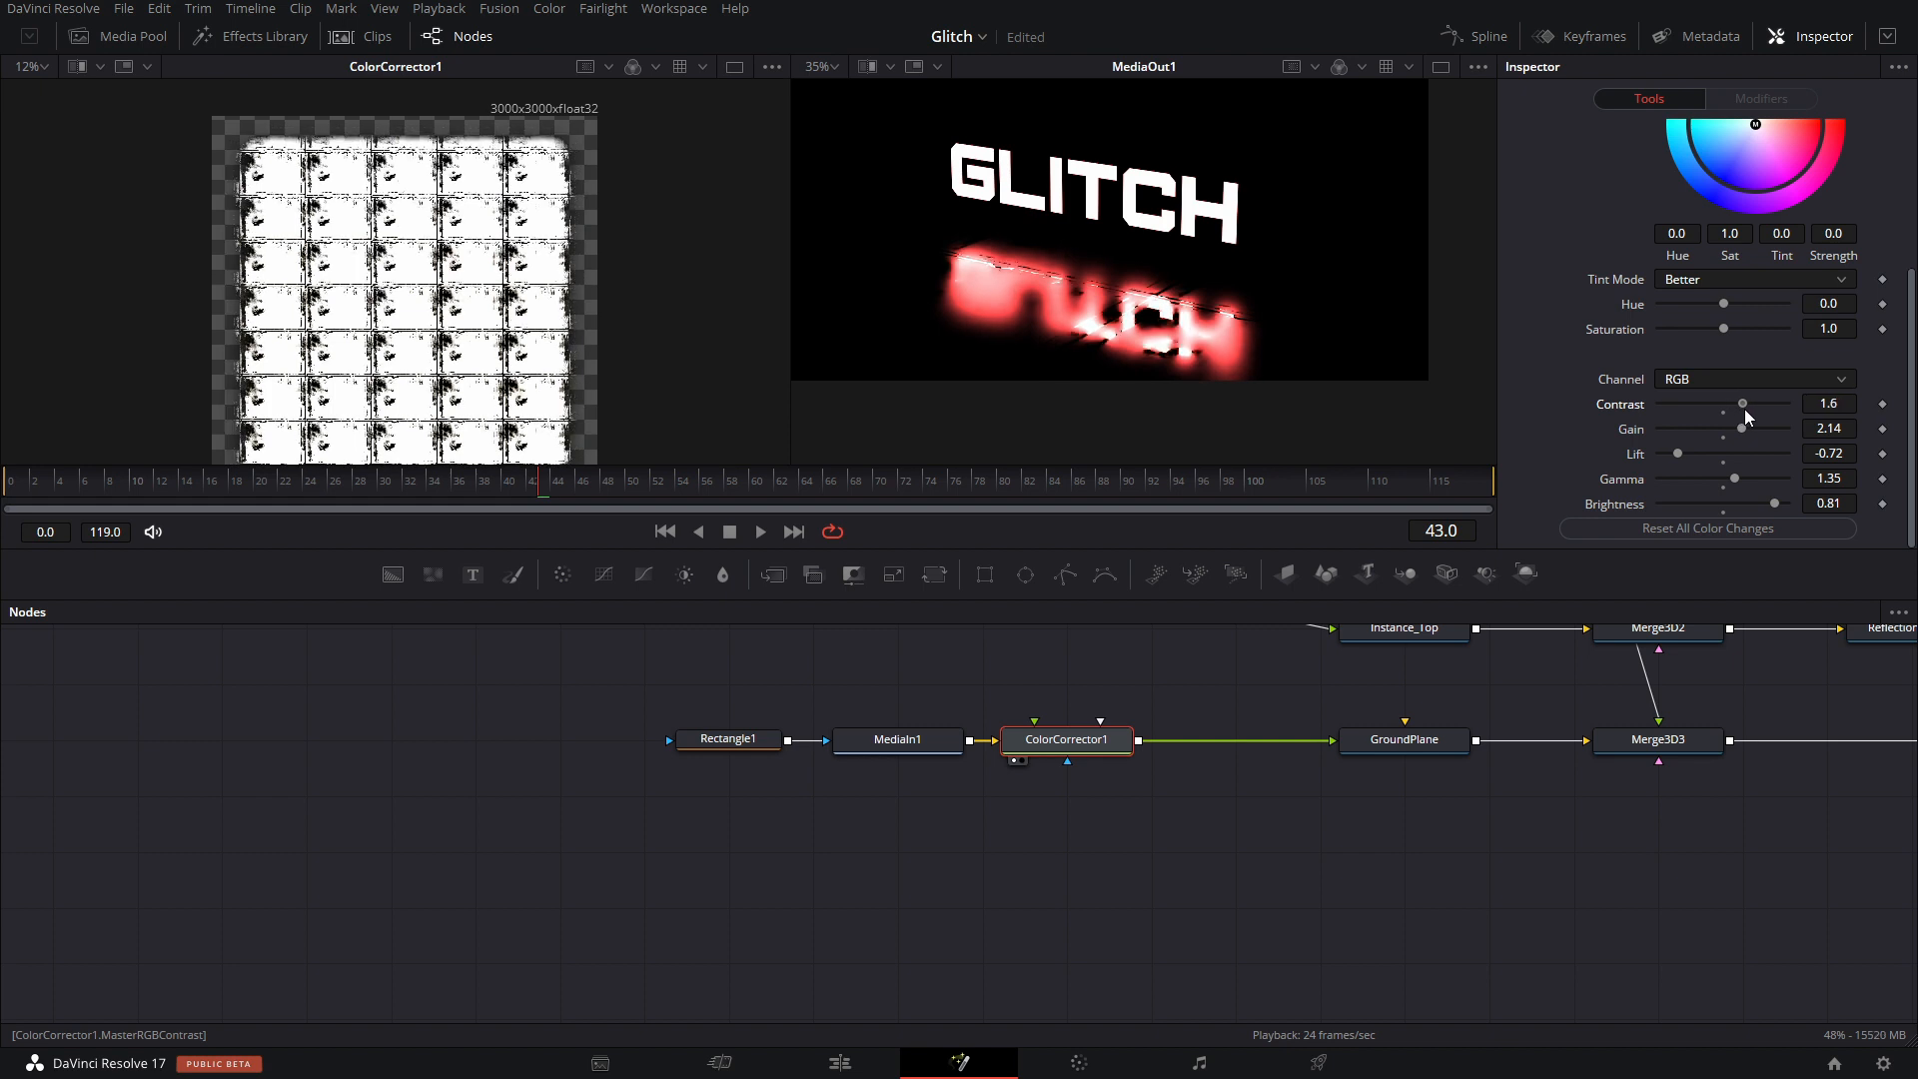
{"action": "left_click_drag", "start_coordinate": [1149, 255], "coordinate": [1211, 244]}
{"action": "scroll", "coordinate": [1198, 313], "scroll_direction": "up", "scroll_amount": 5}
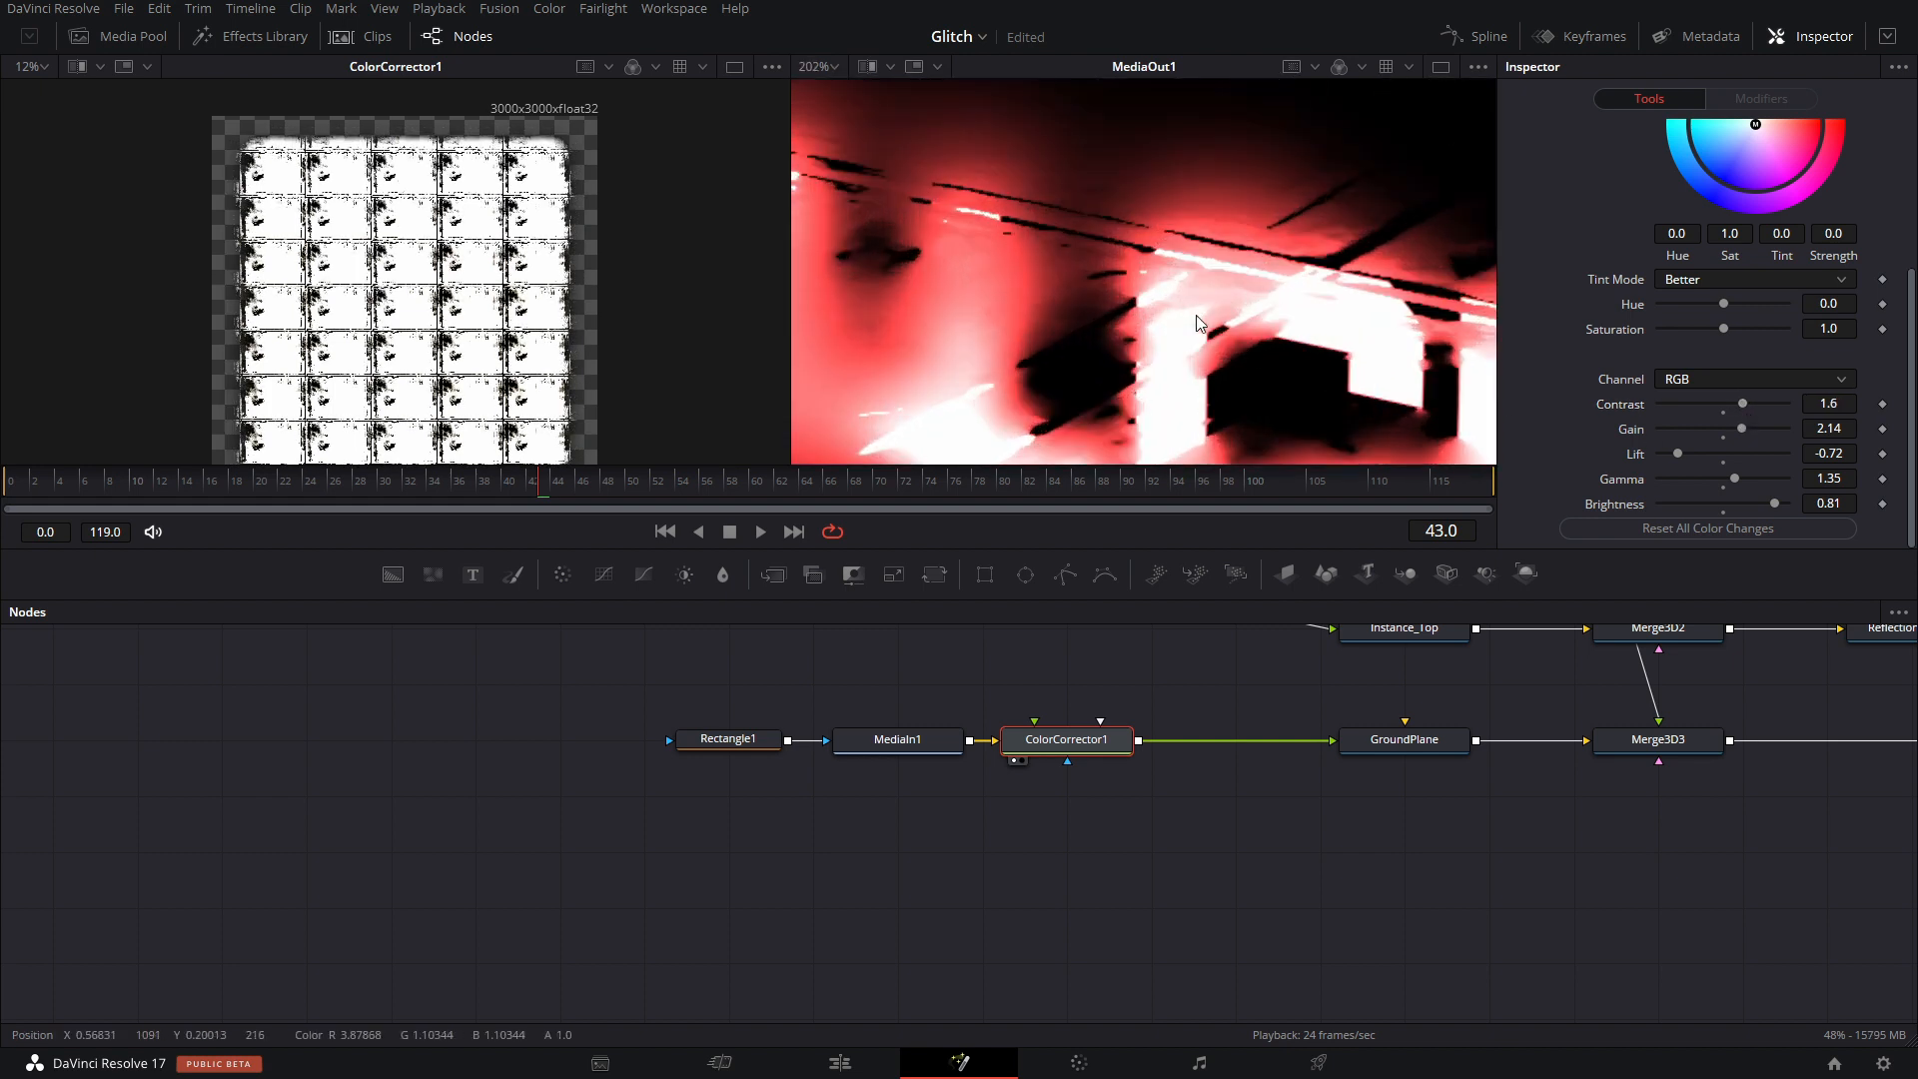
{"action": "scroll", "coordinate": [1228, 357], "scroll_direction": "down", "scroll_amount": 5}
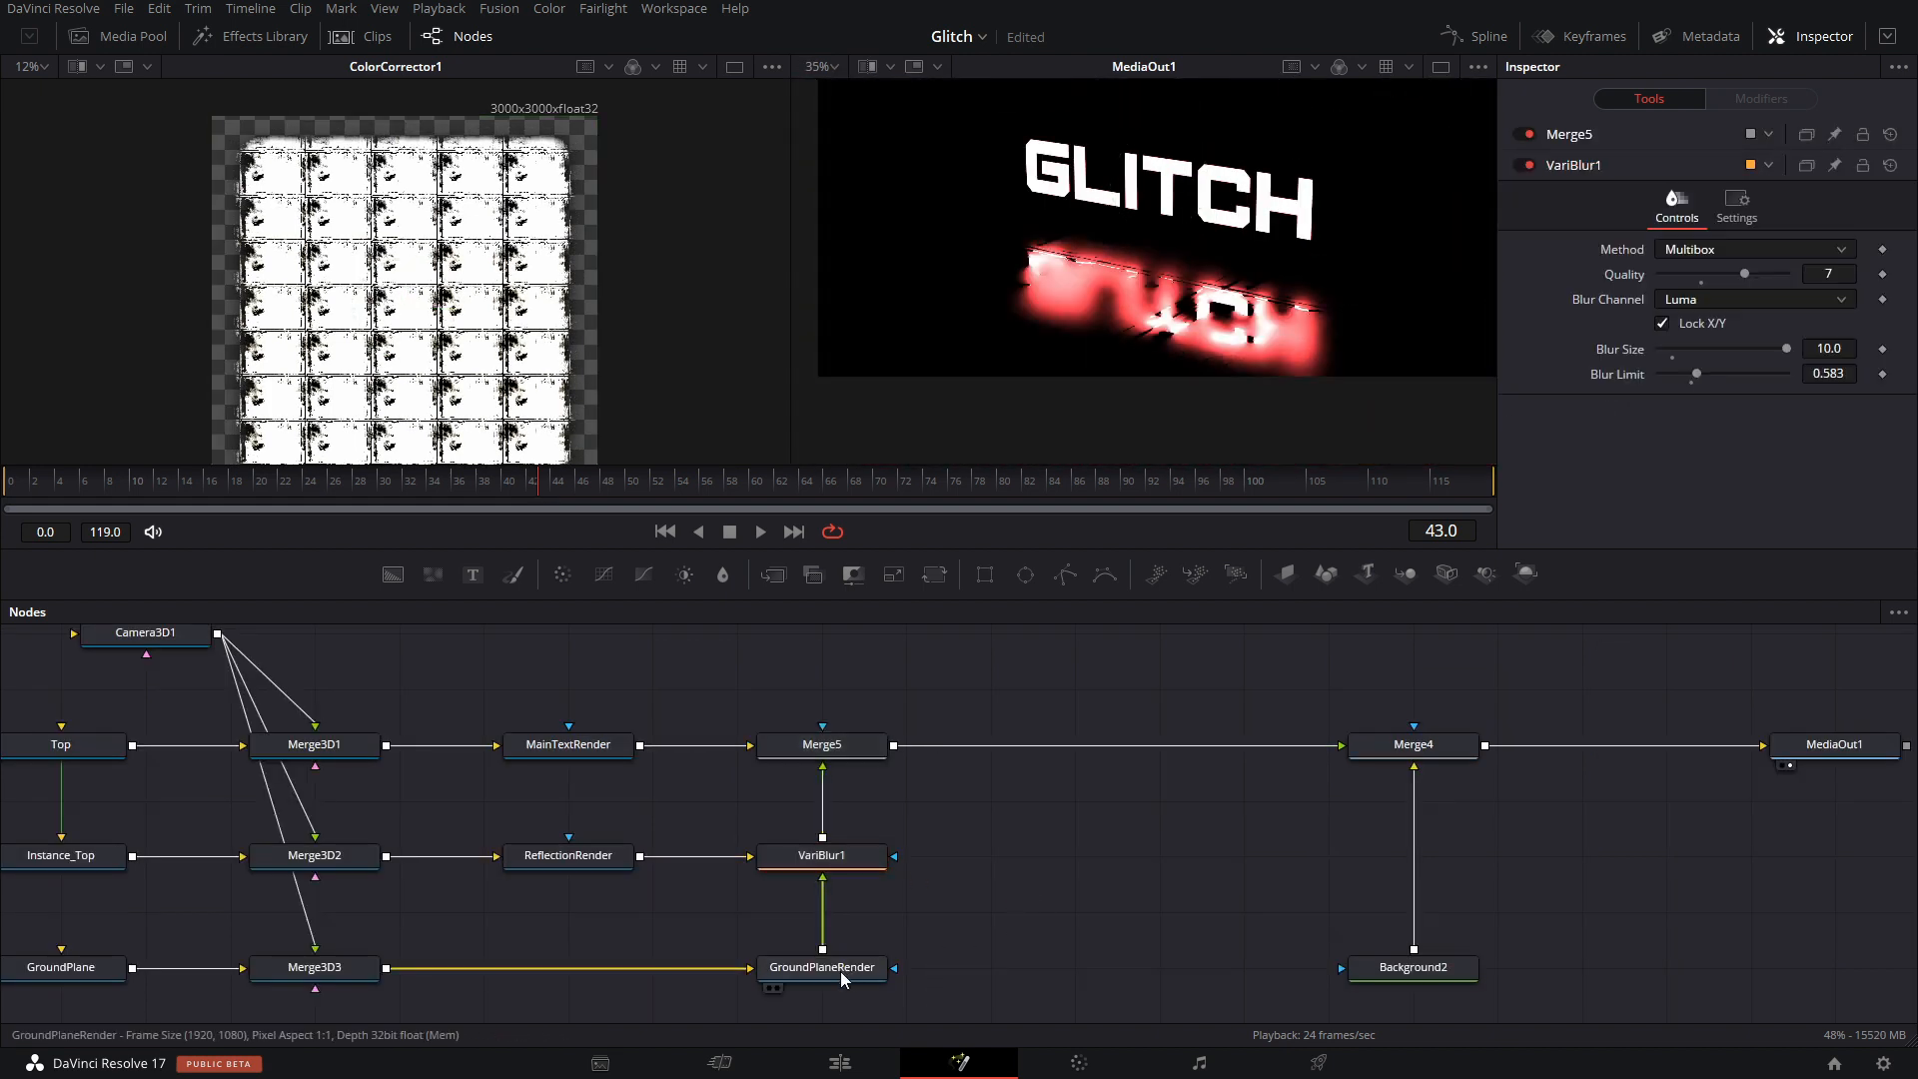
Move Merge5 and VariBlur1 aside and merge GroundPlaneRender over MainTextRender, placing the new merge before Merge5.
{"action": "left_click", "coordinate": [831, 974]}
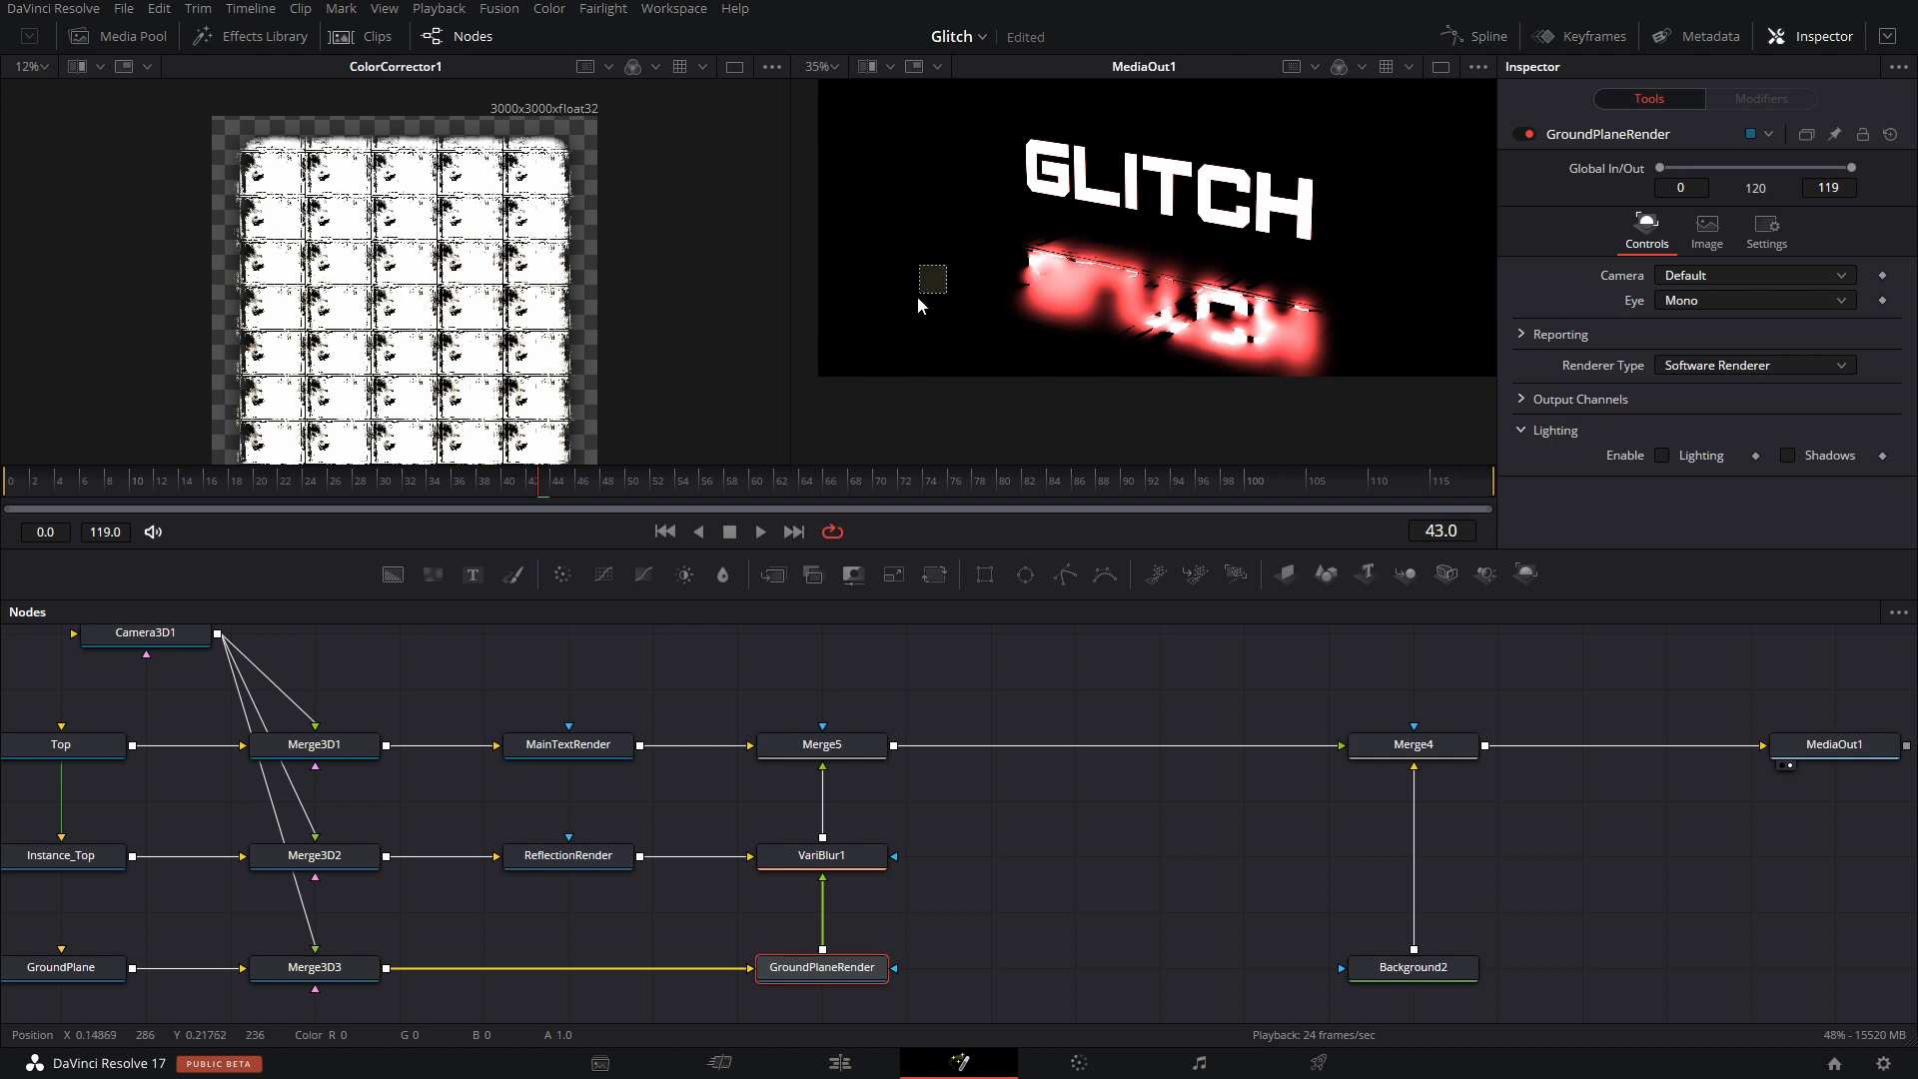
{"action": "left_click_drag", "start_coordinate": [904, 741], "coordinate": [980, 857]}
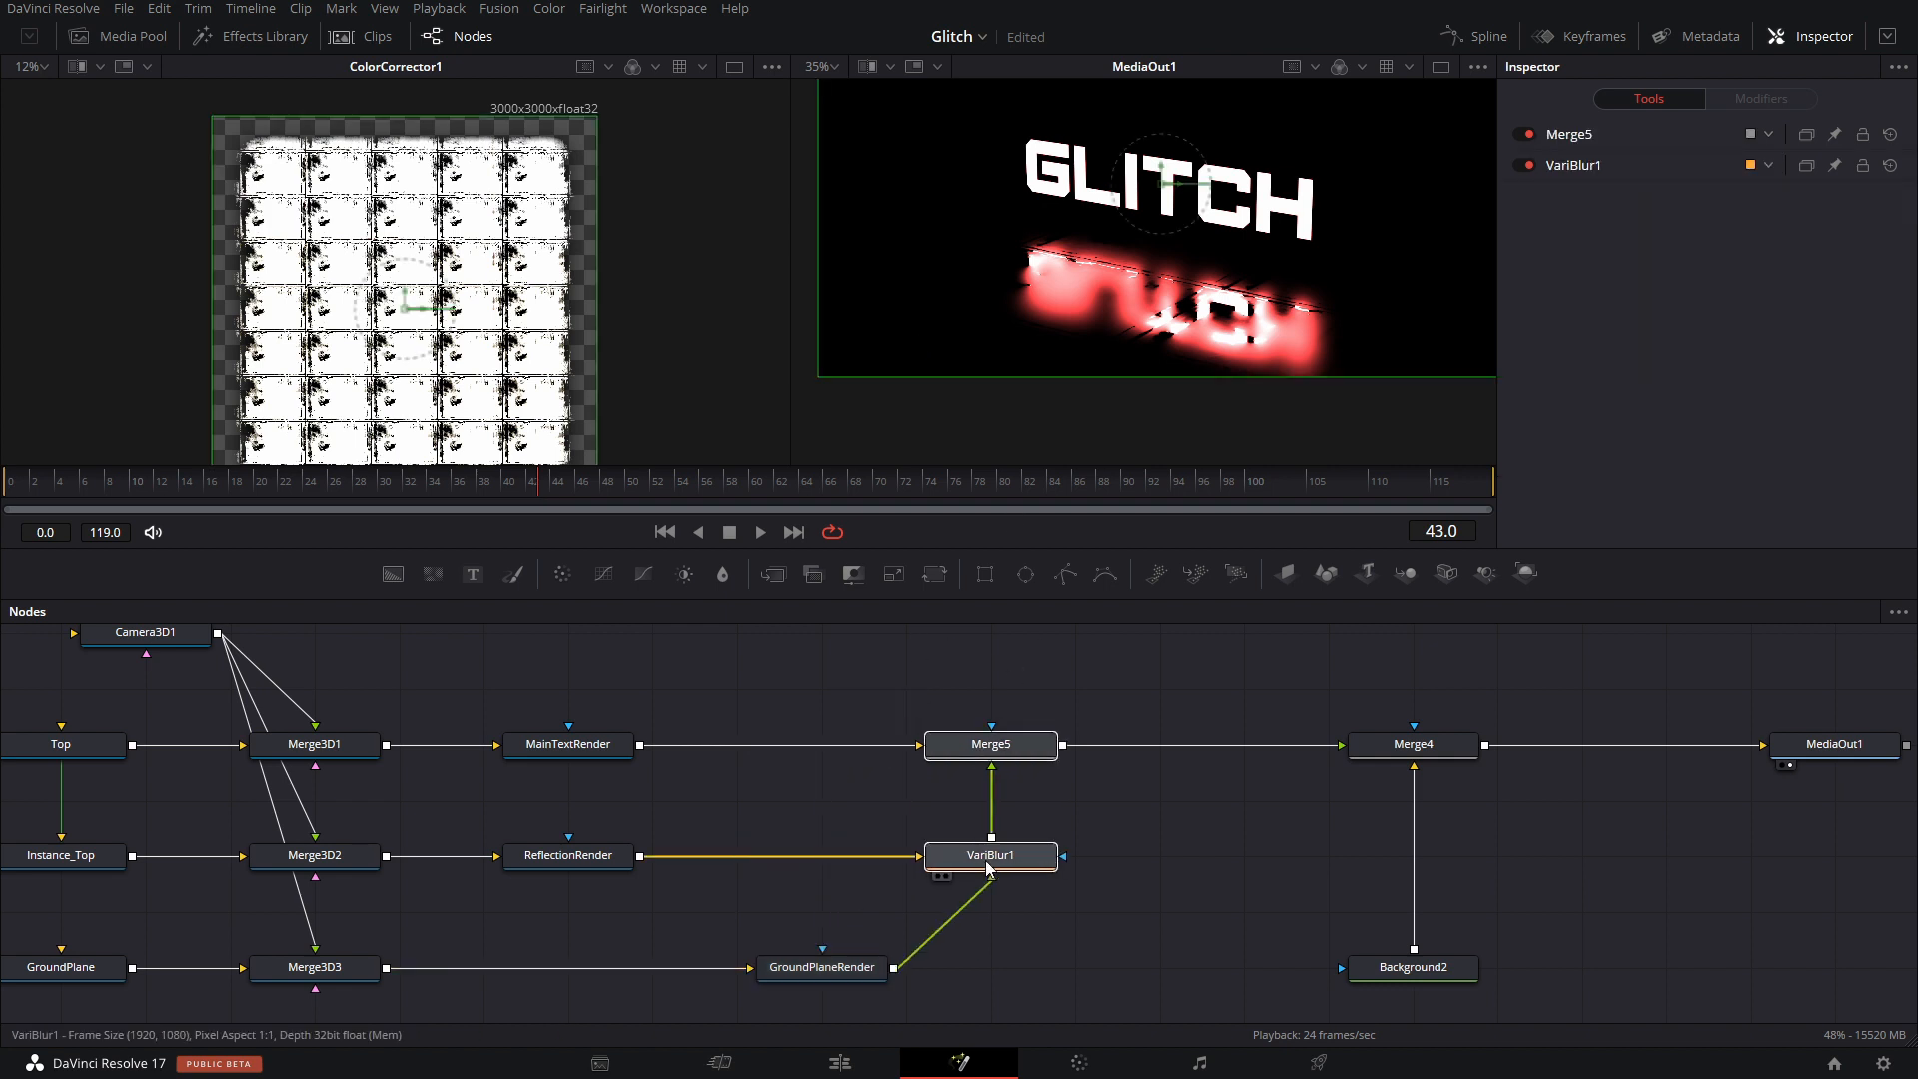
{"action": "left_click_drag", "start_coordinate": [895, 969], "coordinate": [639, 745]}
{"action": "left_click_drag", "start_coordinate": [959, 964], "coordinate": [794, 714]}
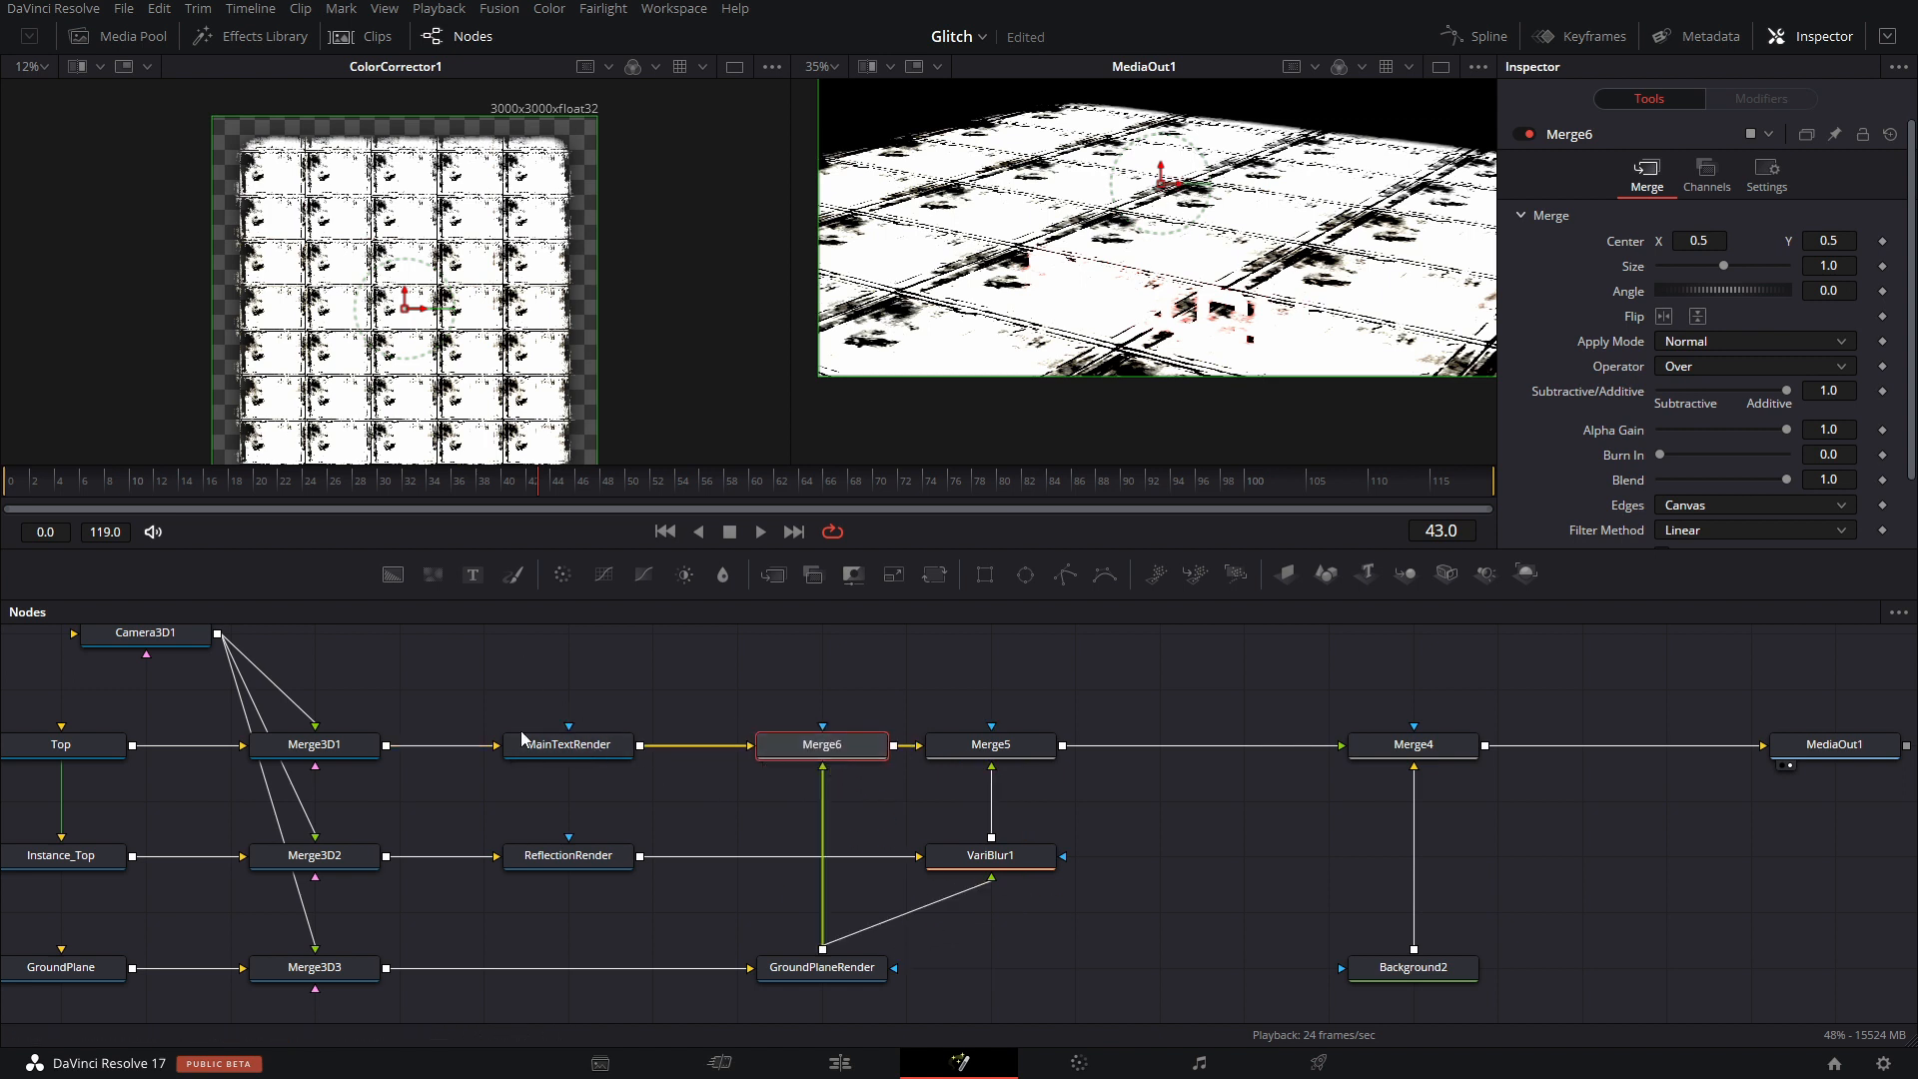
Examine the output channel options of MainTextRender and GroundPlaneRender.
{"action": "left_click", "coordinate": [521, 742]}
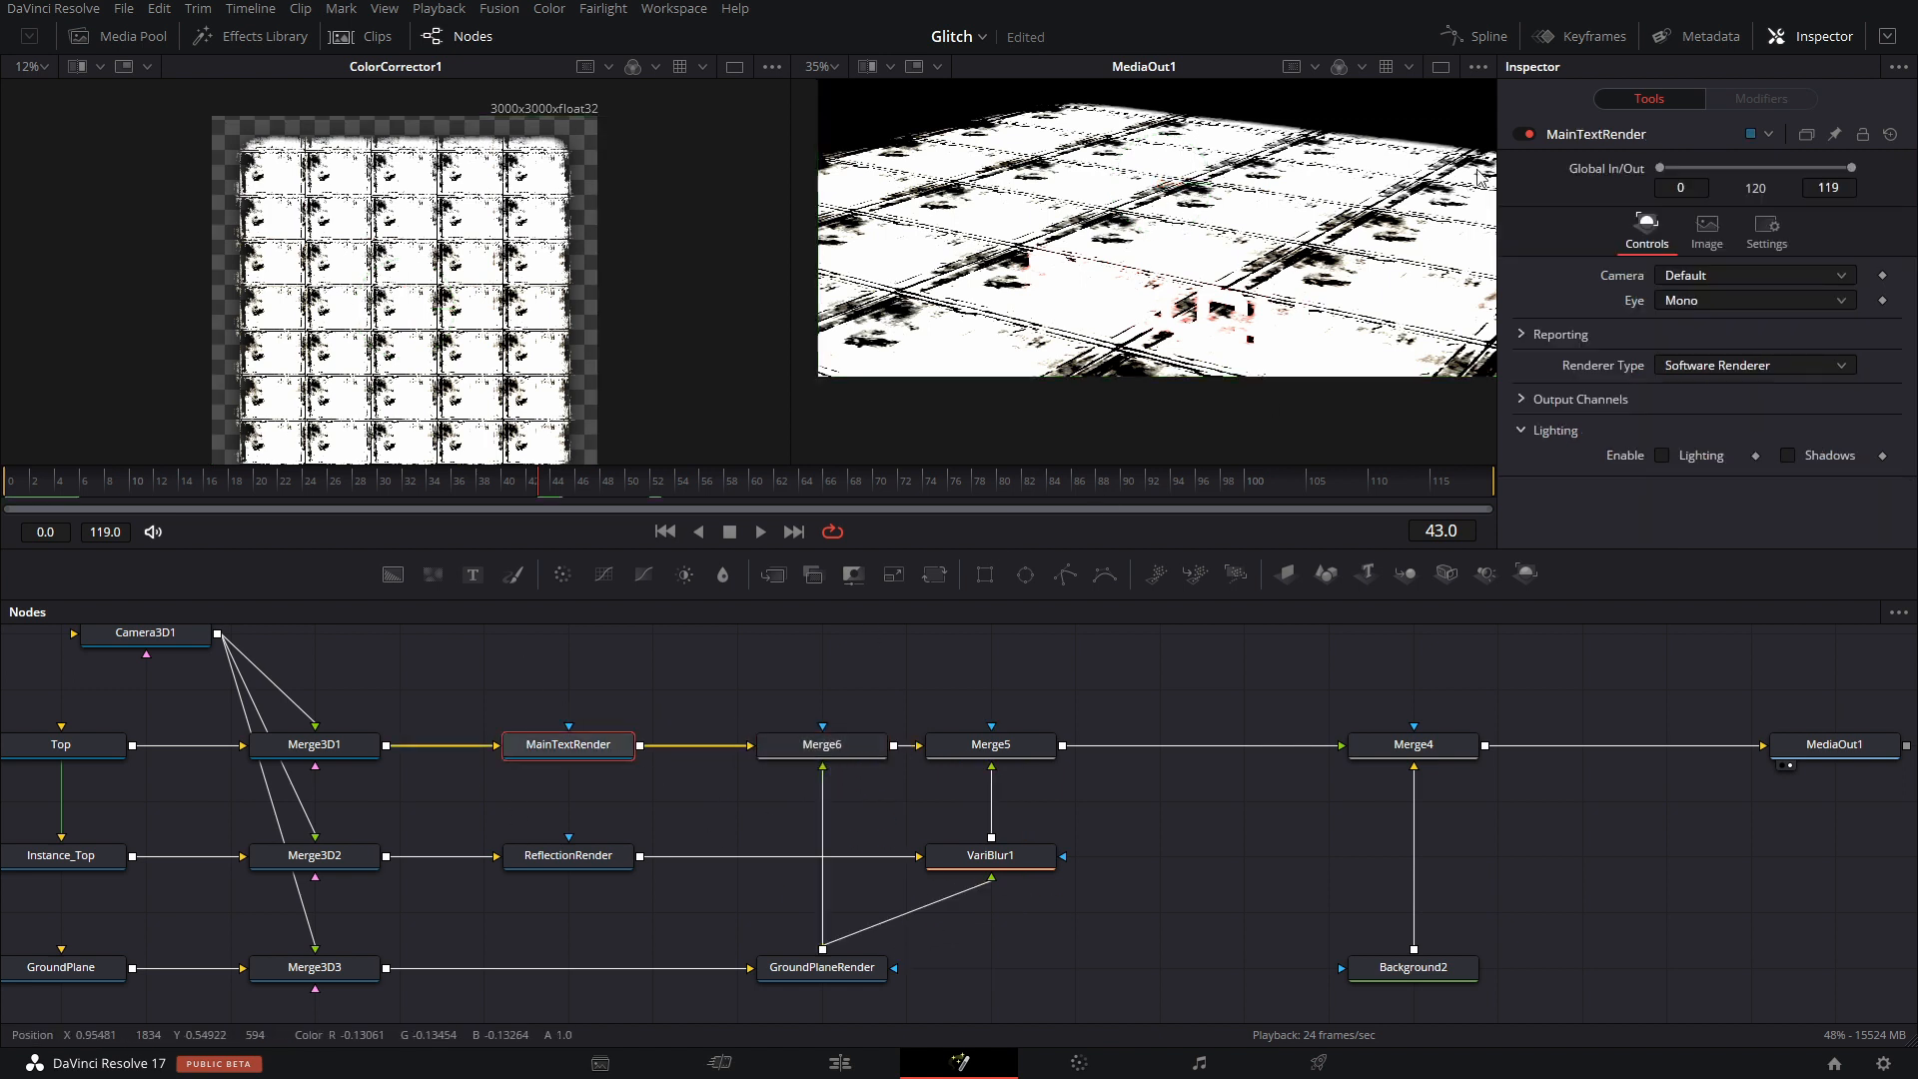
{"action": "left_click", "coordinate": [1721, 400]}
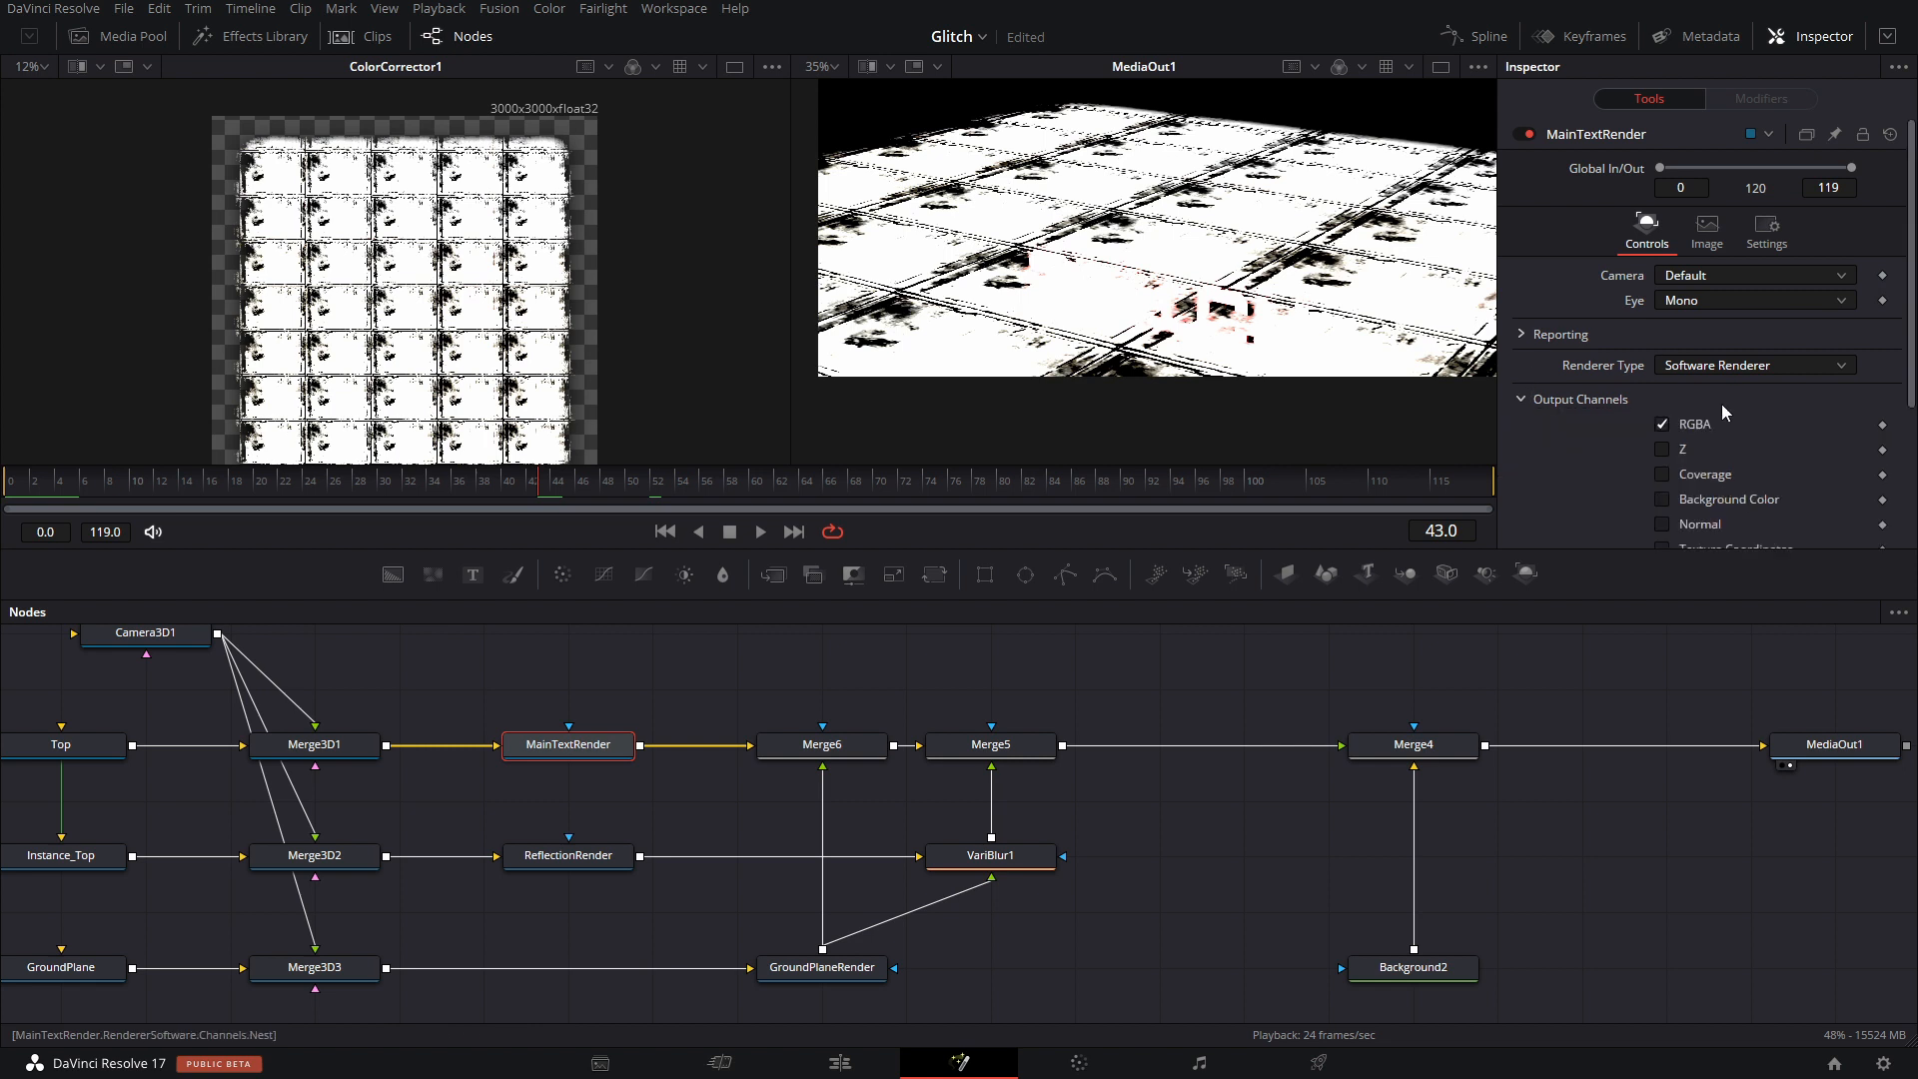
{"action": "left_click", "coordinate": [1524, 397]}
{"action": "left_click", "coordinate": [800, 969]}
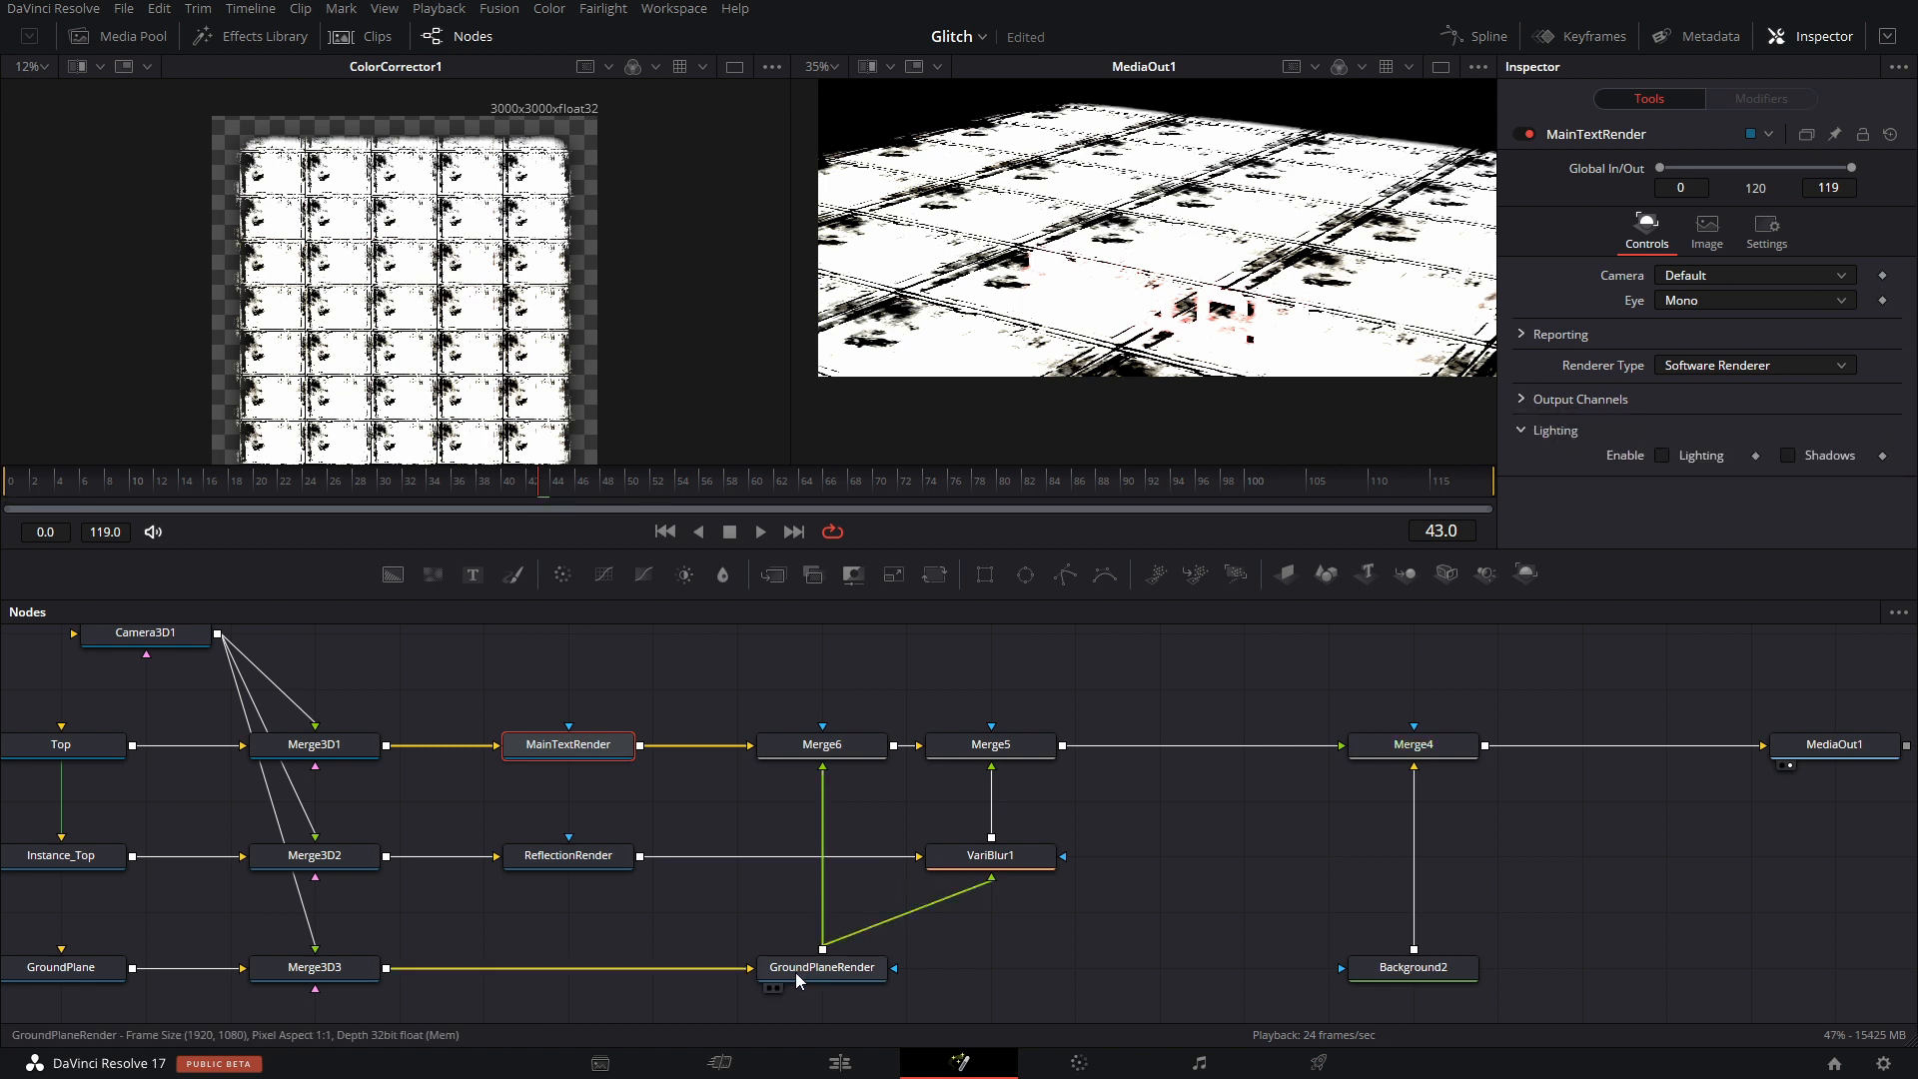
{"action": "left_click", "coordinate": [1529, 400]}
{"action": "left_click", "coordinate": [1521, 399]}
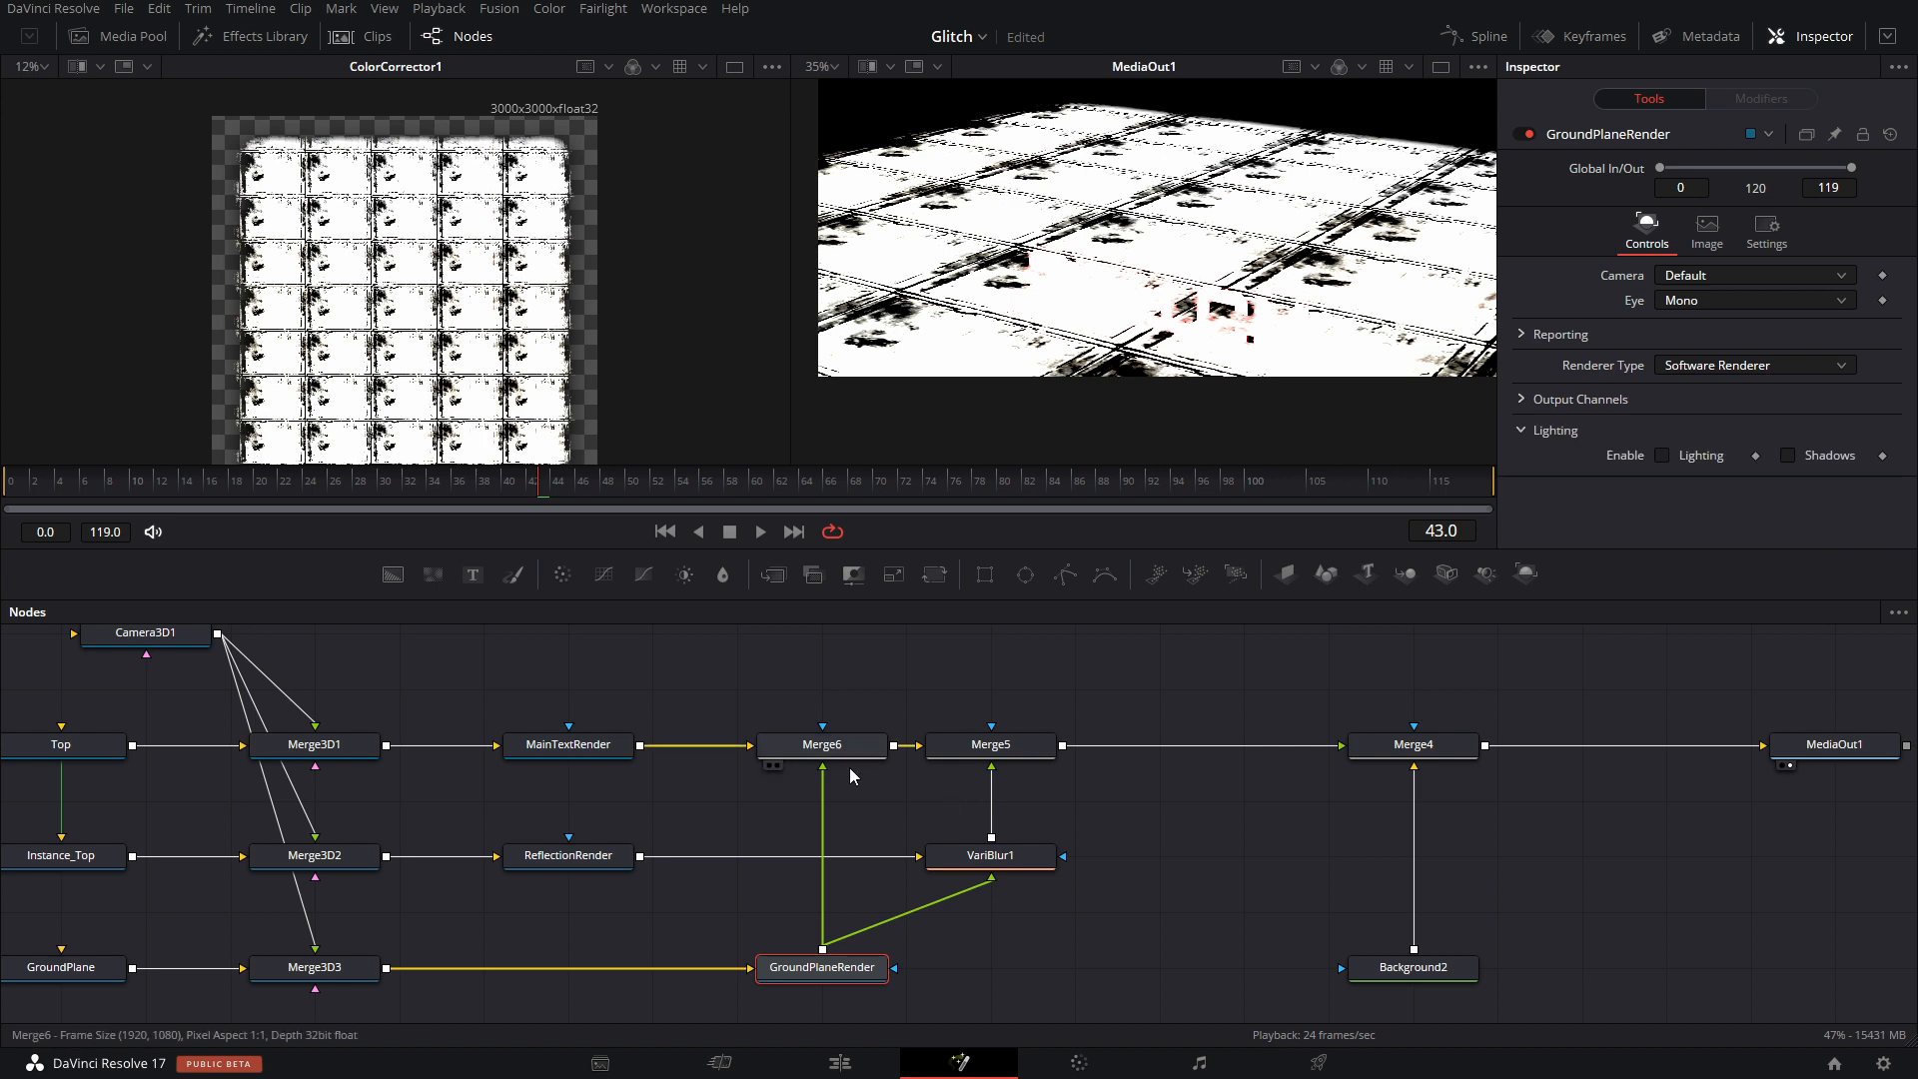
Enable Depth Merge on Merge6 and check how the title and ground combine.
{"action": "left_click", "coordinate": [869, 748]}
{"action": "left_click", "coordinate": [1766, 175]}
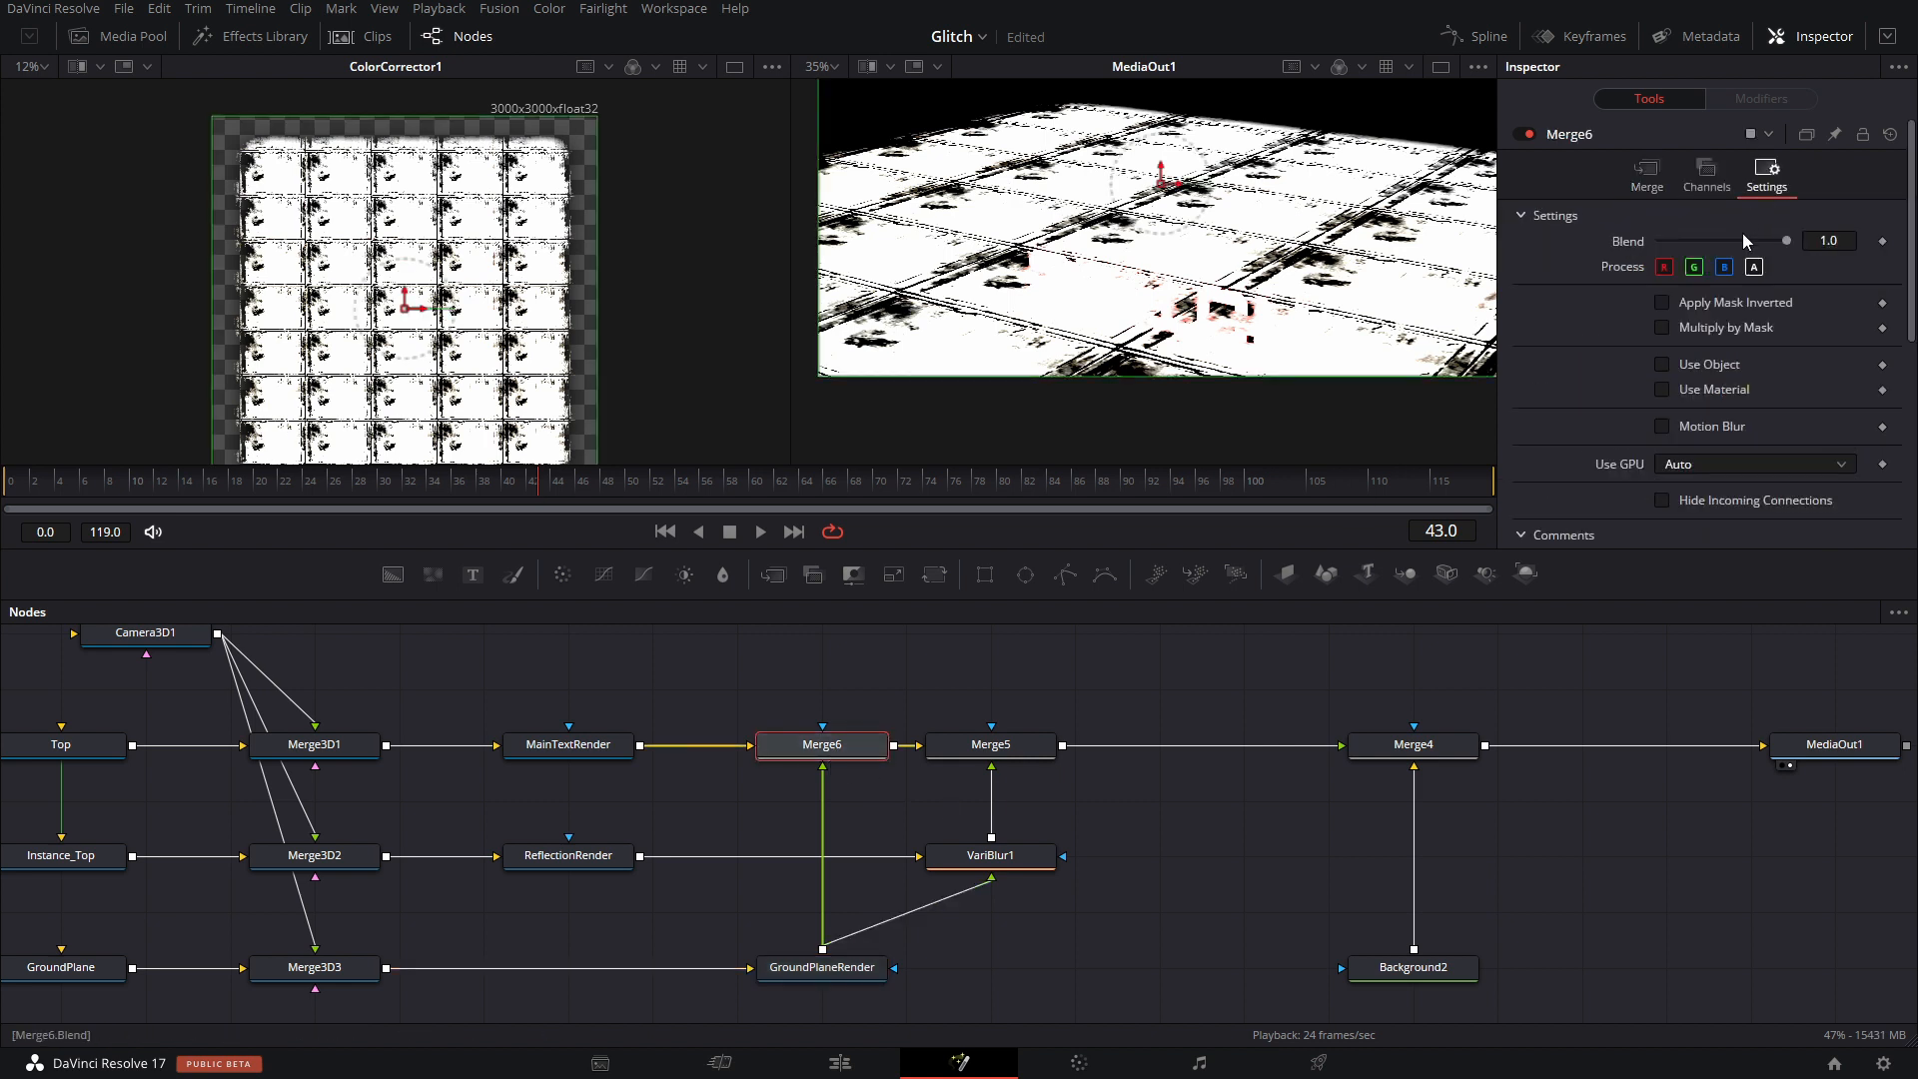
{"action": "left_click", "coordinate": [1716, 188]}
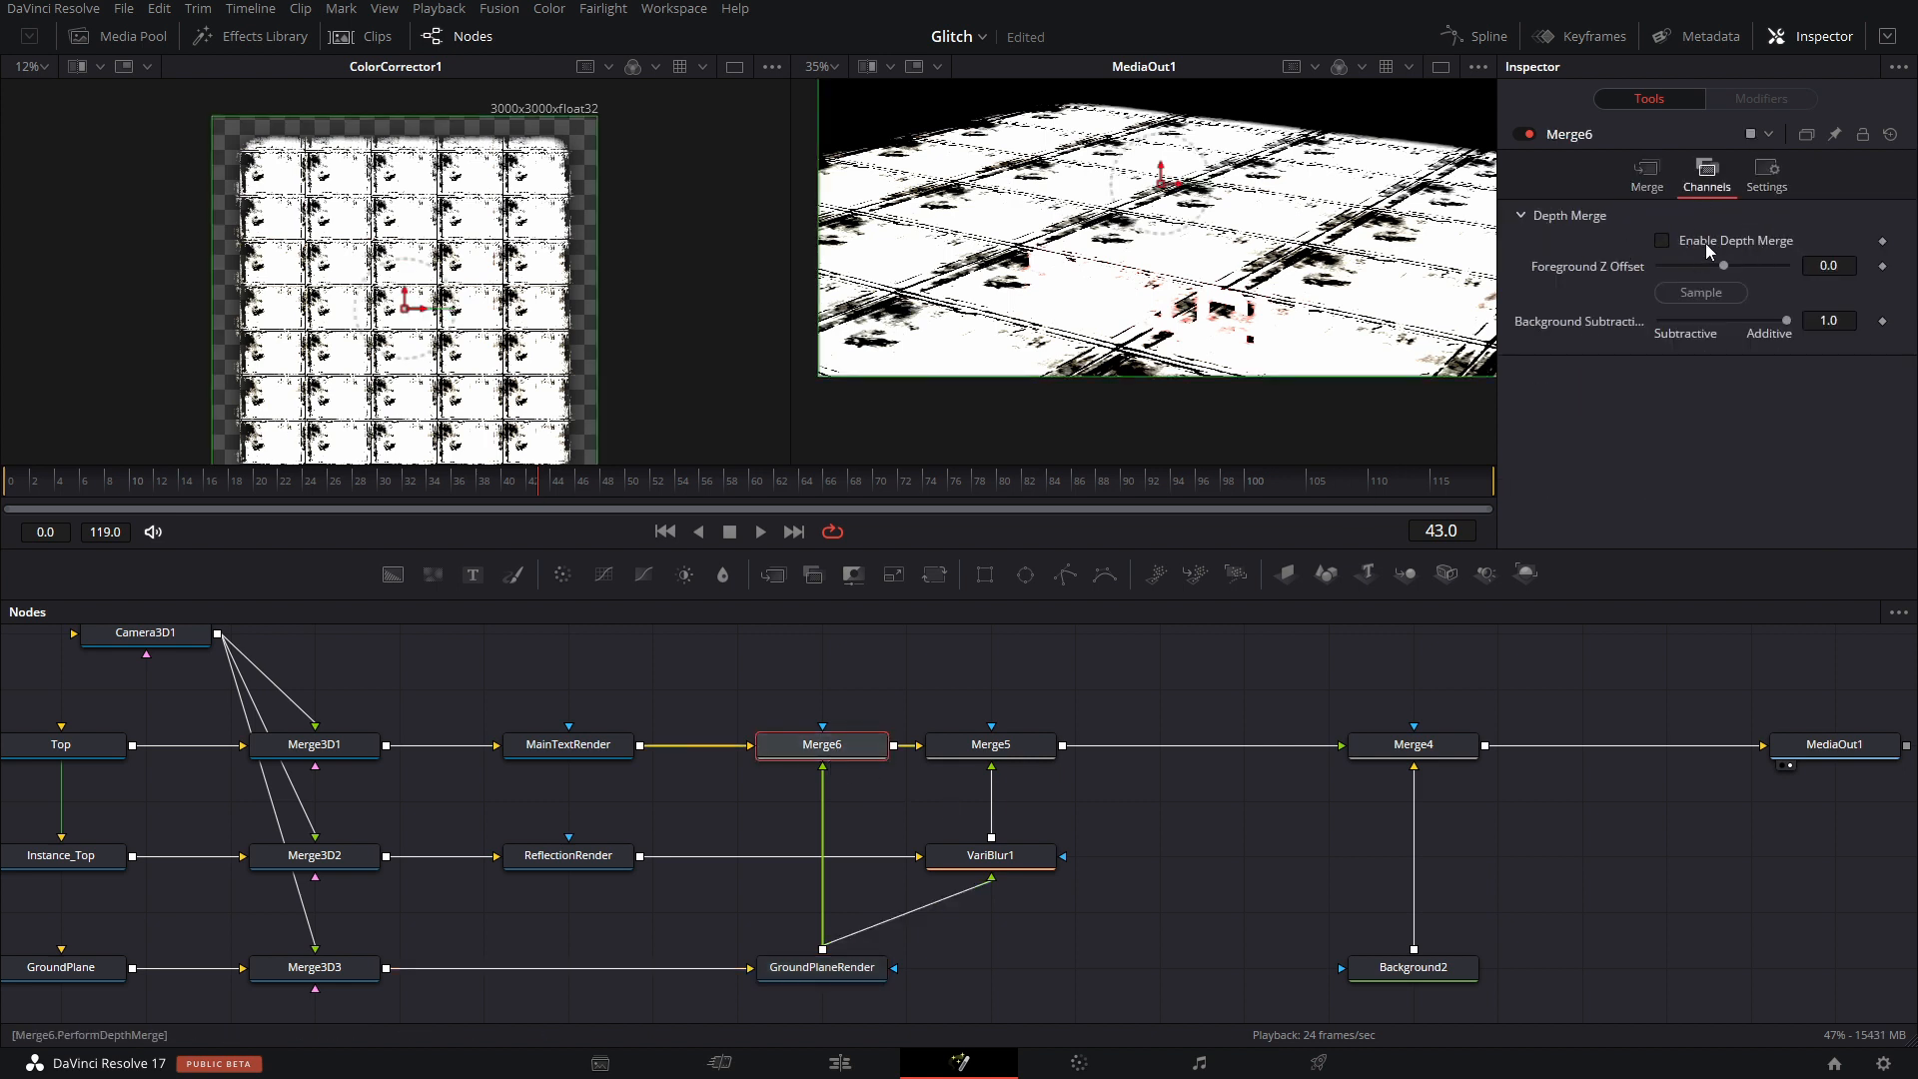
{"action": "left_click", "coordinate": [1705, 243]}
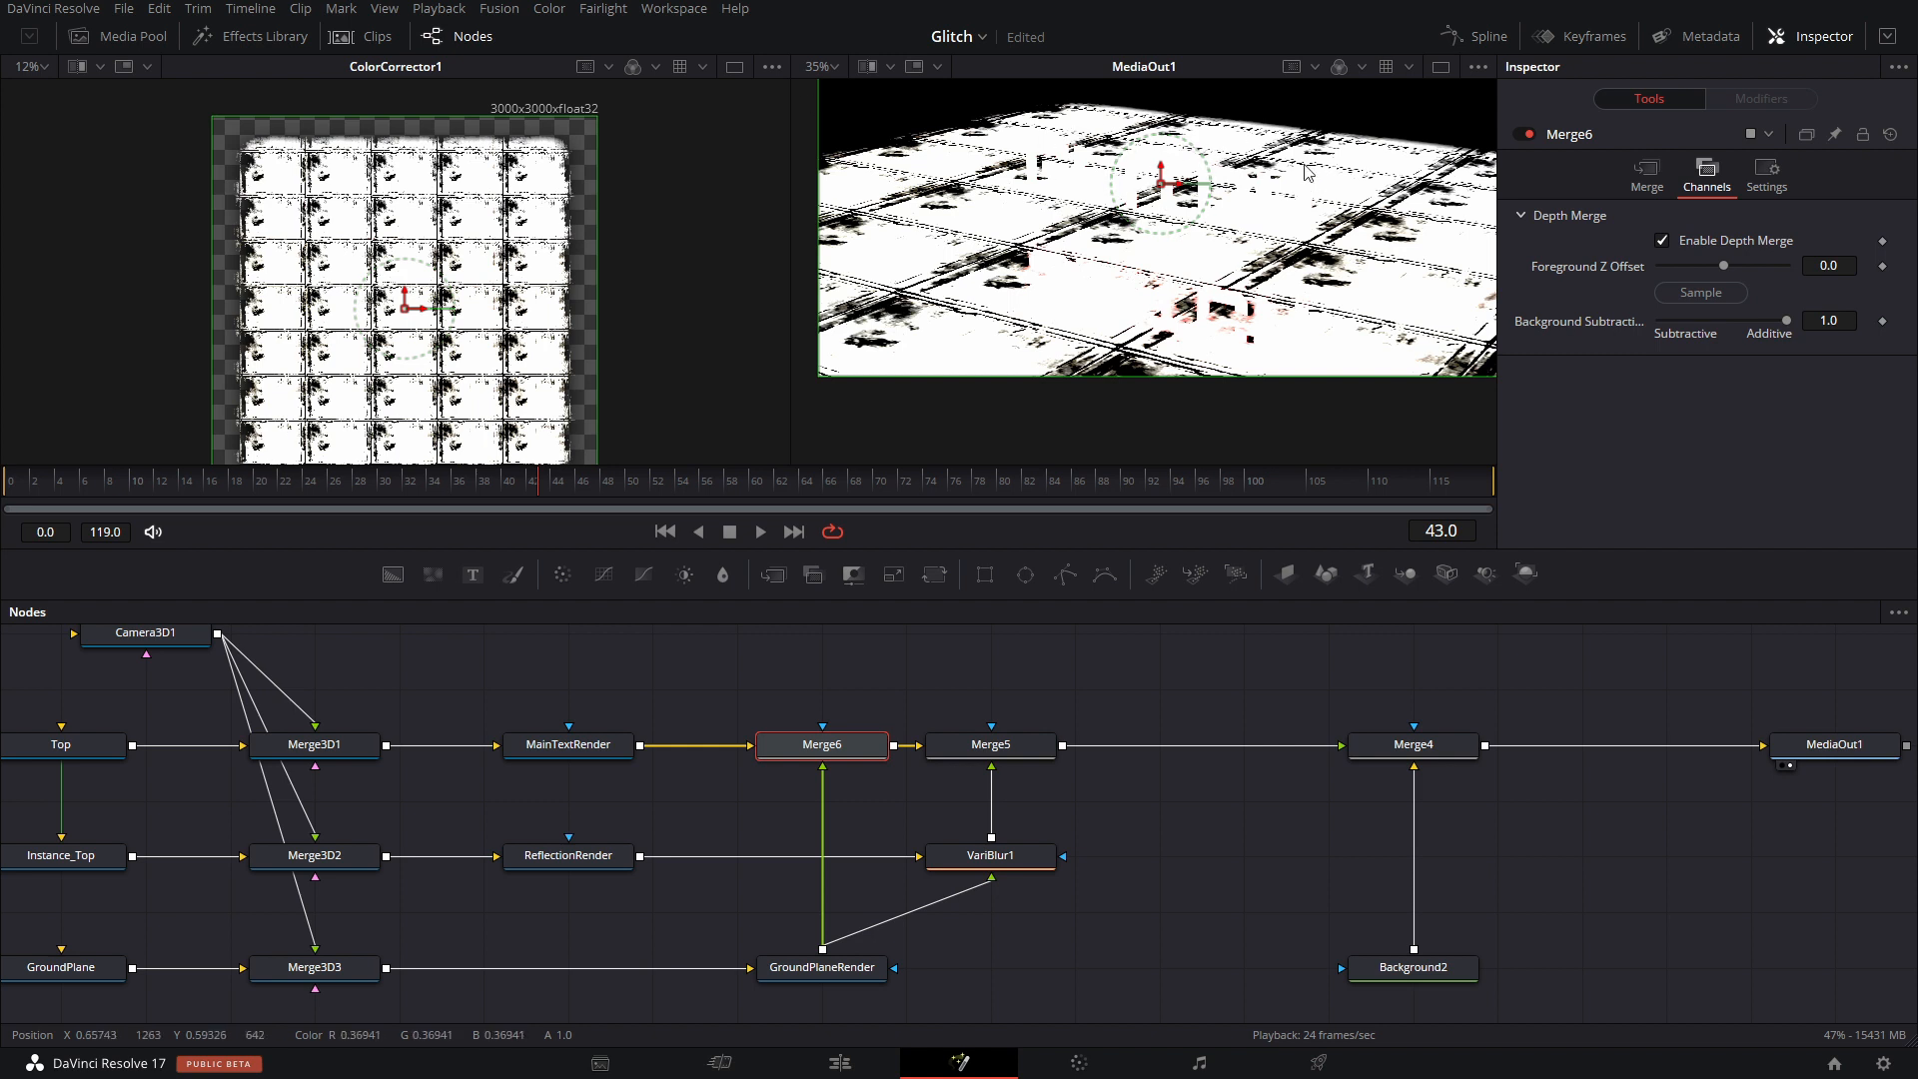
{"action": "left_click_drag", "start_coordinate": [1029, 141], "coordinate": [1067, 180]}
Reduce Merge6's Blend to 0.0364 and inspect how the ground texture shows around the title and reflection.
{"action": "left_click", "coordinate": [822, 967]}
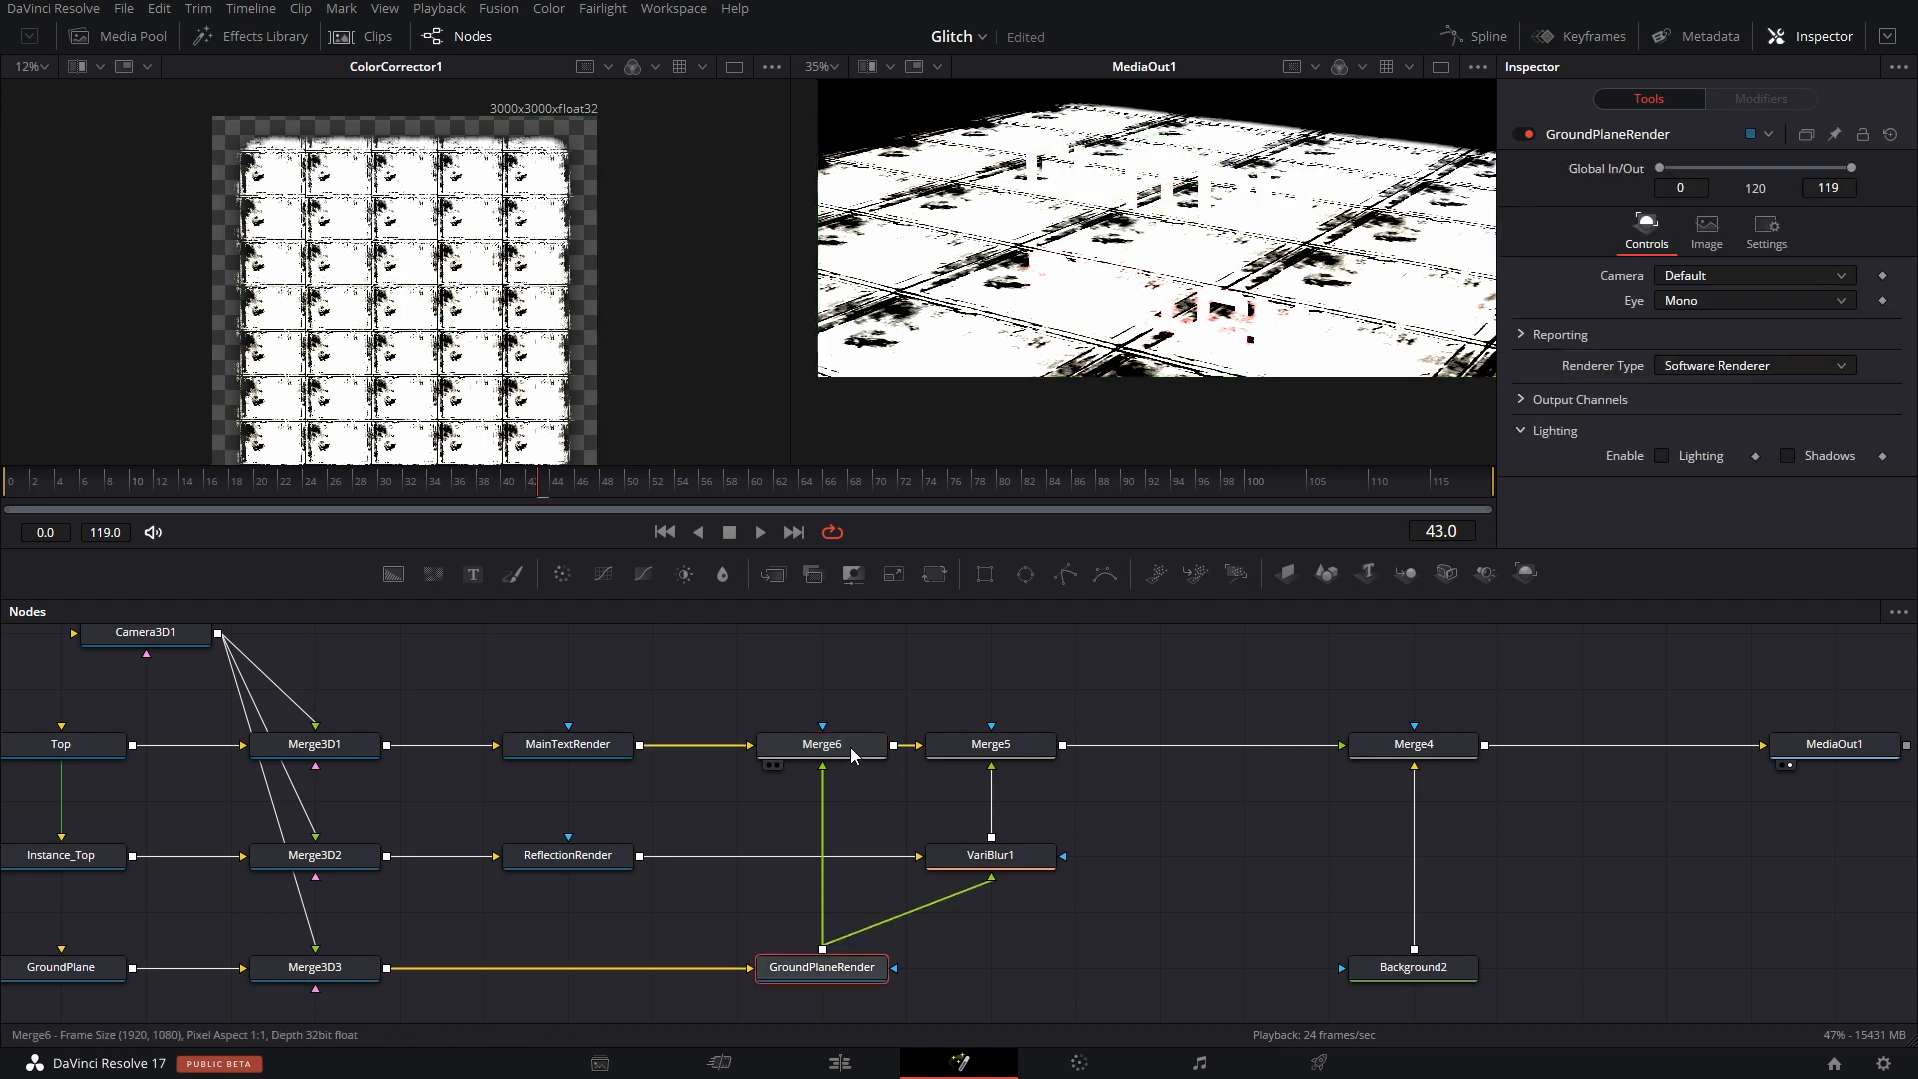
{"action": "left_click", "coordinate": [853, 752]}
{"action": "left_click", "coordinate": [1647, 176]}
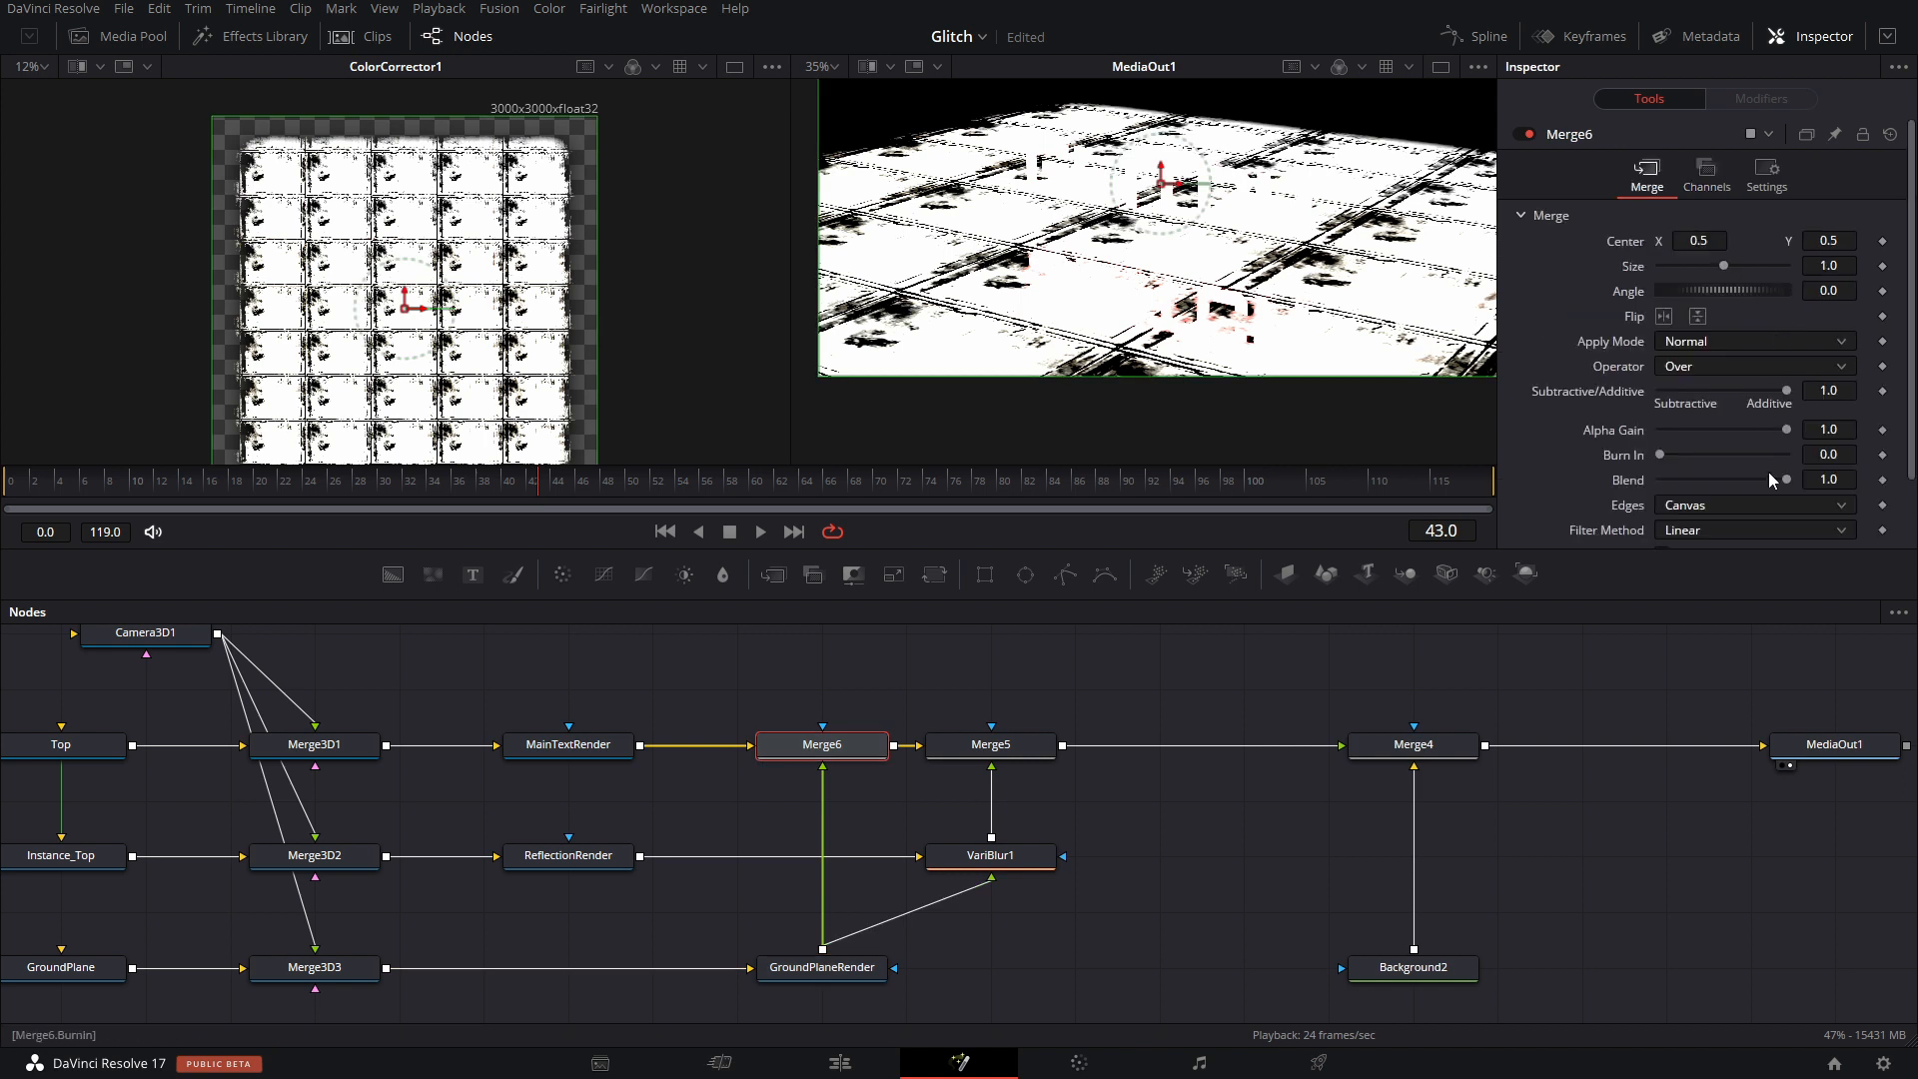
{"action": "left_click_drag", "start_coordinate": [1787, 479], "coordinate": [1666, 502]}
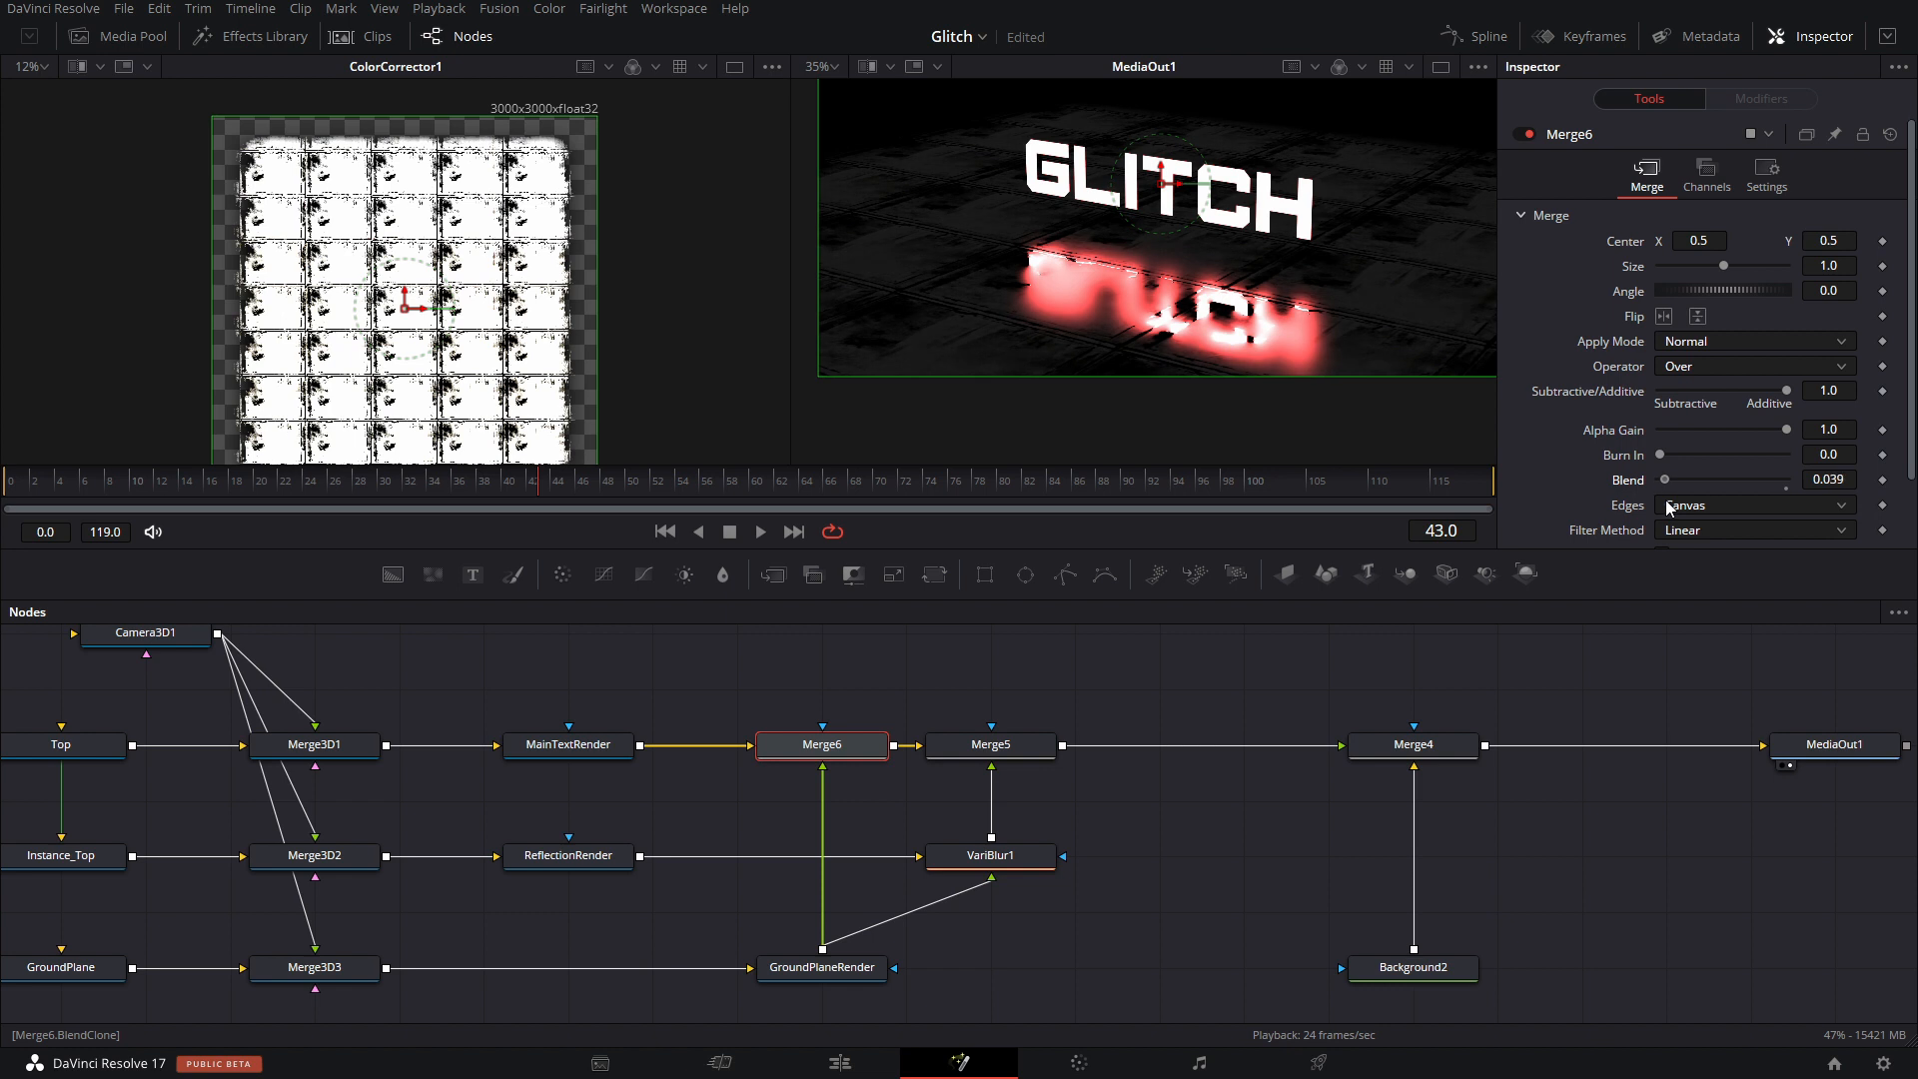
{"action": "scroll", "coordinate": [1381, 262], "scroll_direction": "up", "scroll_amount": 5}
{"action": "scroll", "coordinate": [1320, 304], "scroll_direction": "up", "scroll_amount": 2}
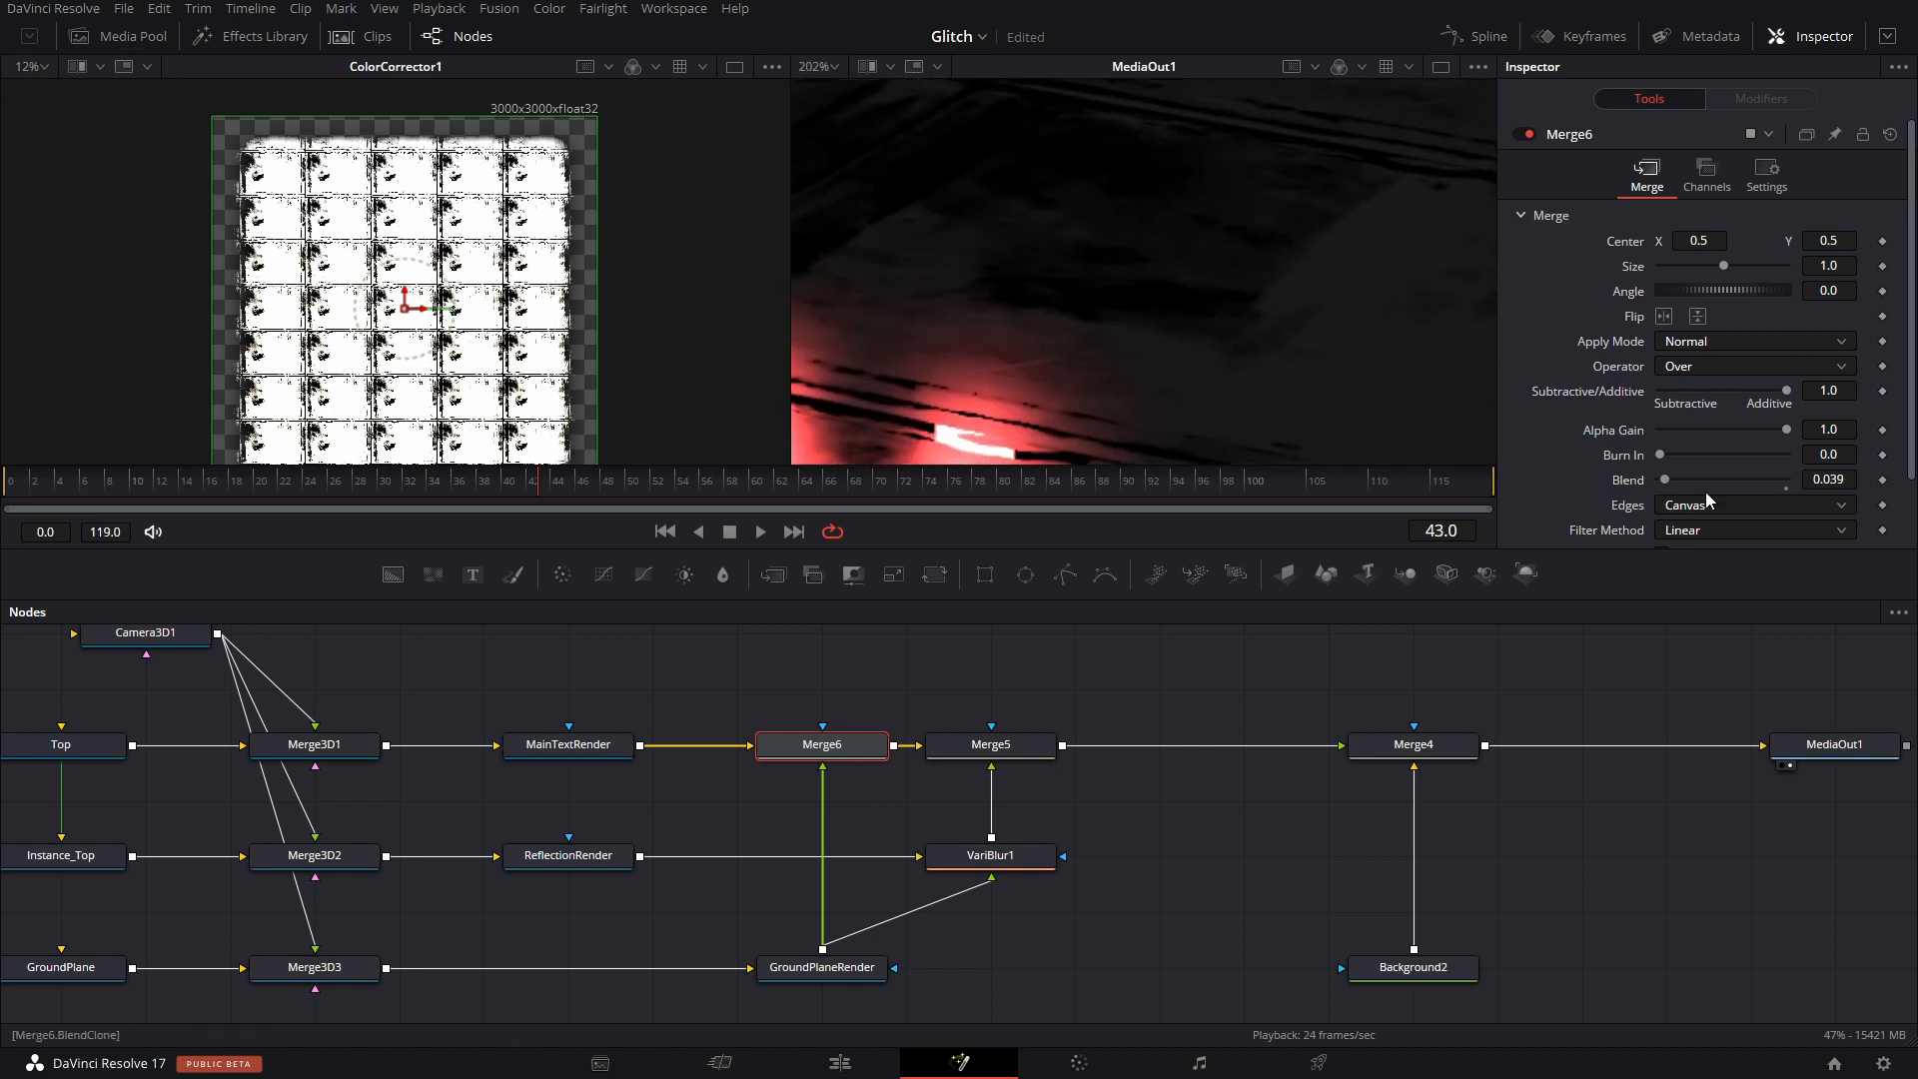
{"action": "left_click_drag", "start_coordinate": [1827, 479], "coordinate": [1820, 479]}
{"action": "scroll", "coordinate": [1472, 267], "scroll_direction": "down", "scroll_amount": 4}
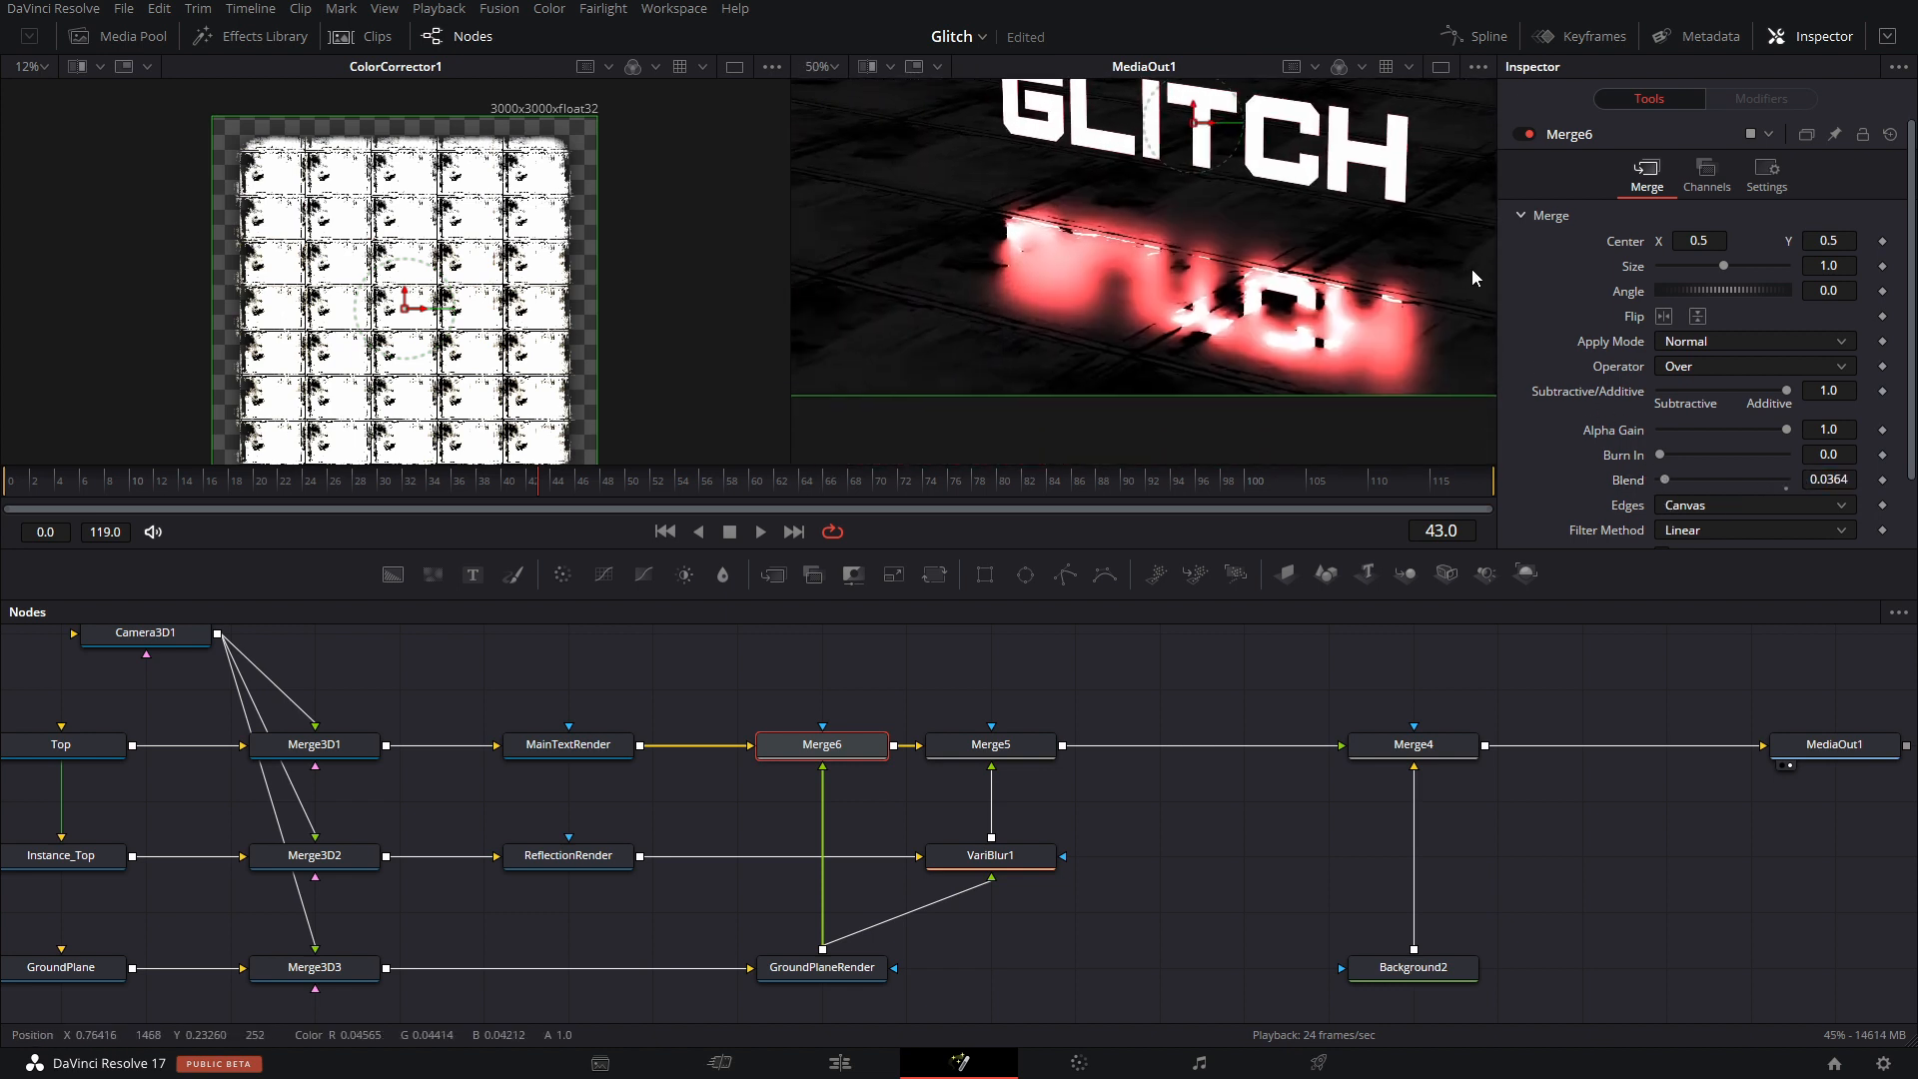
{"action": "scroll", "coordinate": [927, 277], "scroll_direction": "up", "scroll_amount": 6}
{"action": "scroll", "coordinate": [927, 278], "scroll_direction": "down", "scroll_amount": 10}
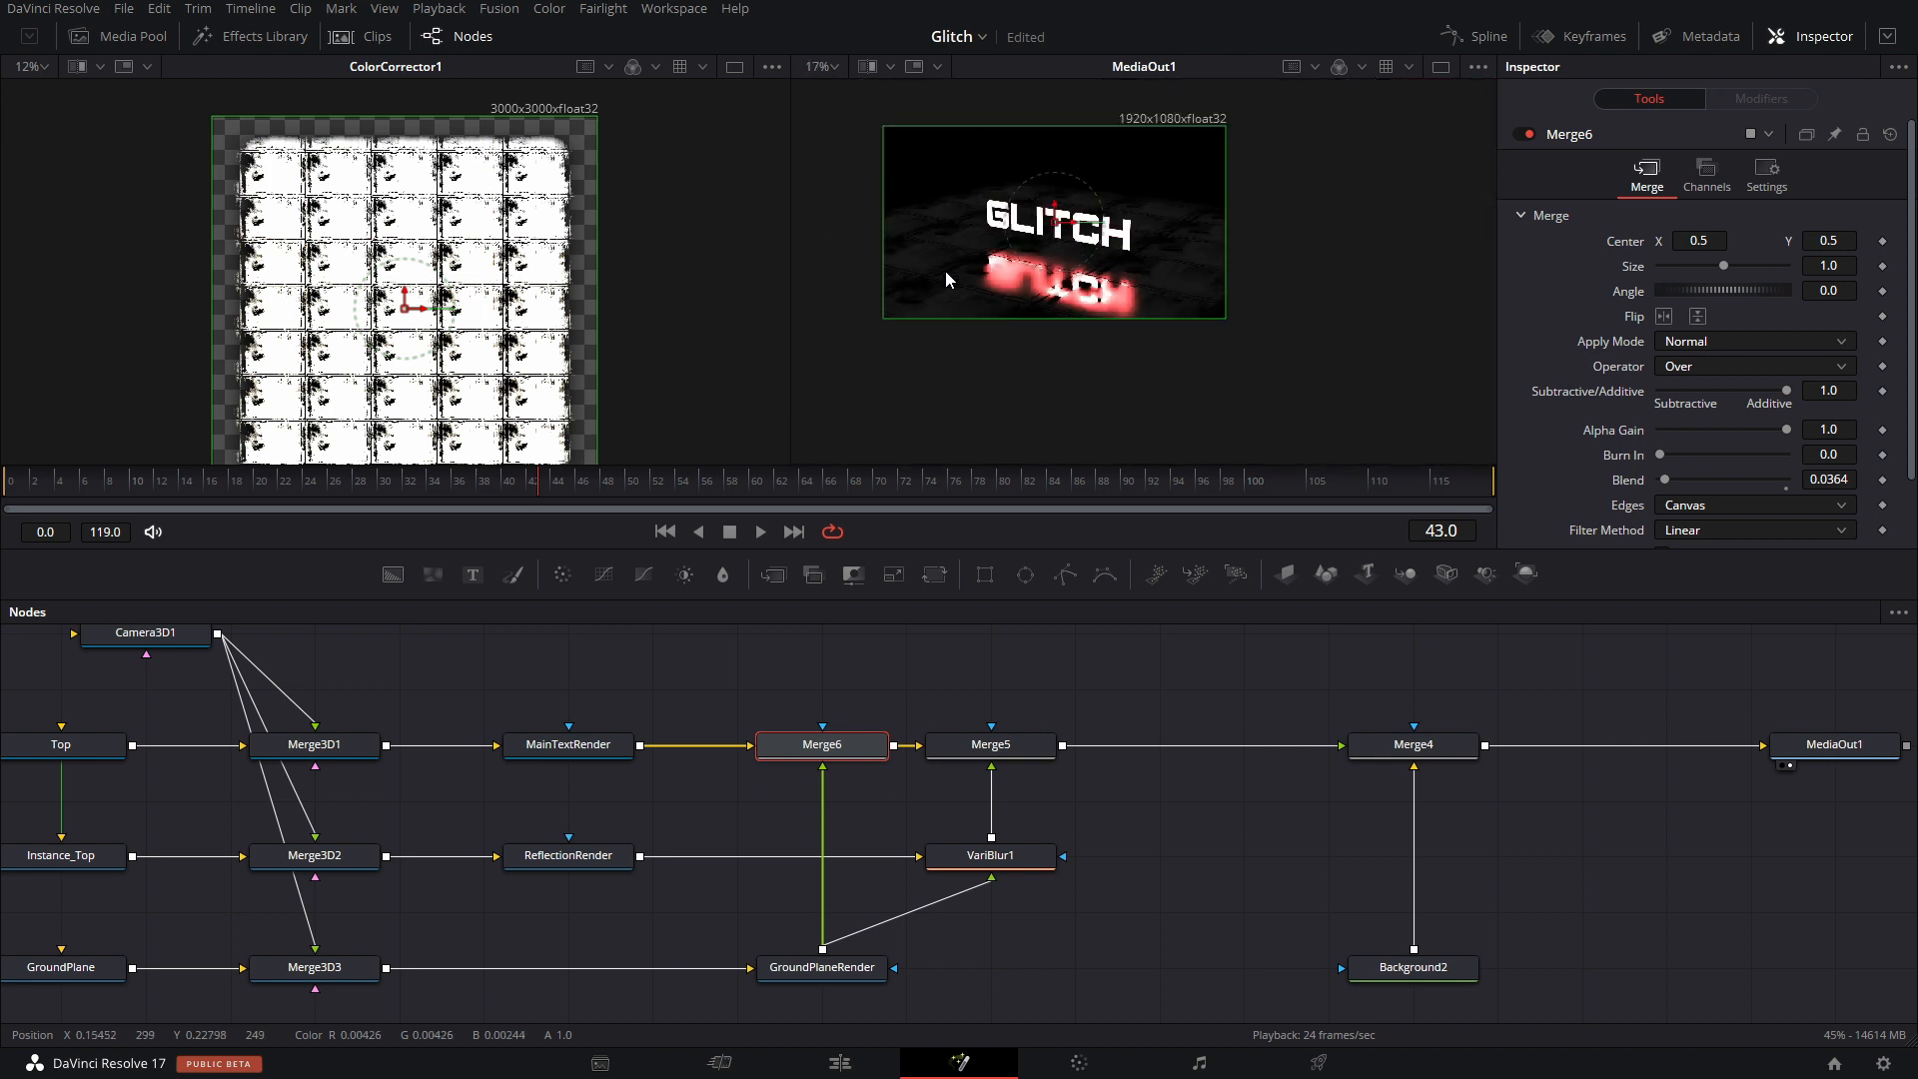
{"action": "scroll", "coordinate": [1009, 232], "scroll_direction": "up", "scroll_amount": 6}
{"action": "scroll", "coordinate": [1039, 236], "scroll_direction": "down", "scroll_amount": 6}
{"action": "scroll", "coordinate": [1039, 236], "scroll_direction": "up", "scroll_amount": 2}
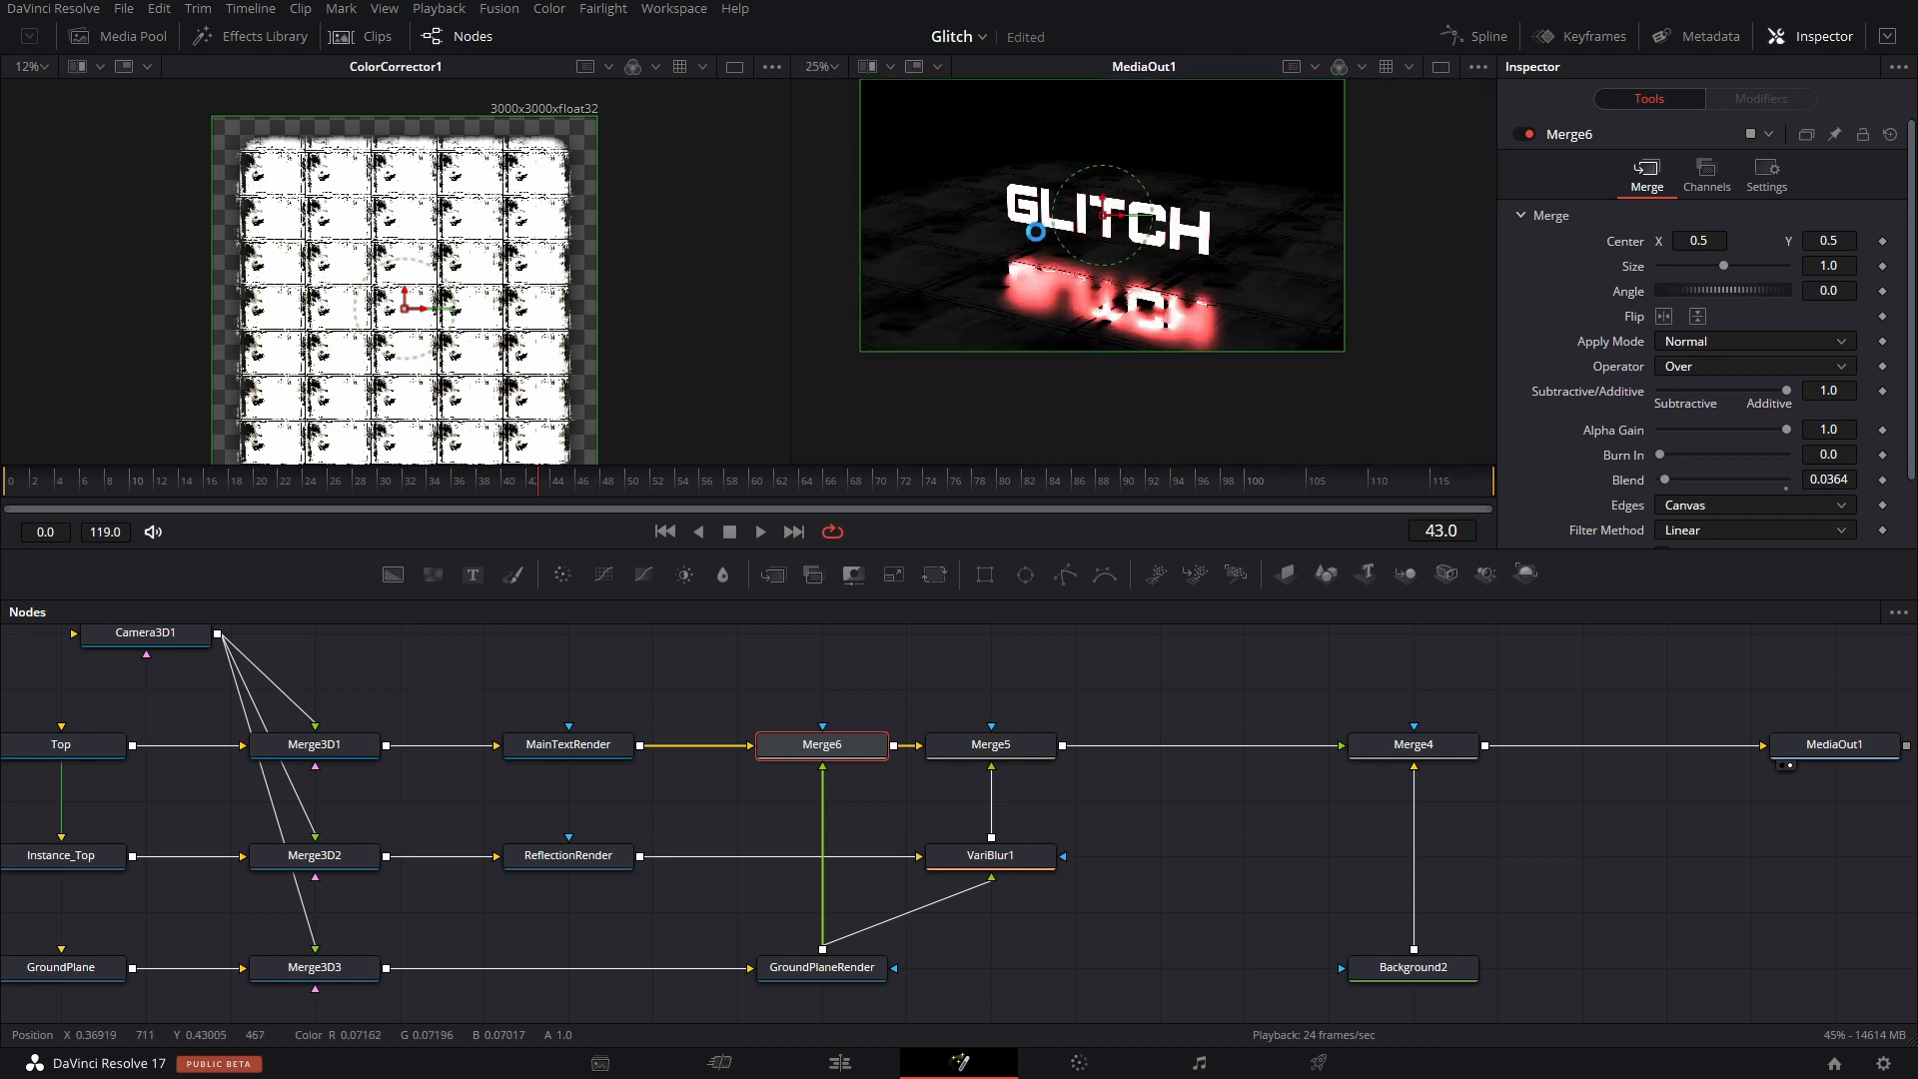
Display Merge3D1 in the other viewer and examine Camera3D1's placement in the 3D scene.
{"action": "left_click_drag", "start_coordinate": [423, 738], "coordinate": [871, 814]}
{"action": "left_click", "coordinate": [725, 817]}
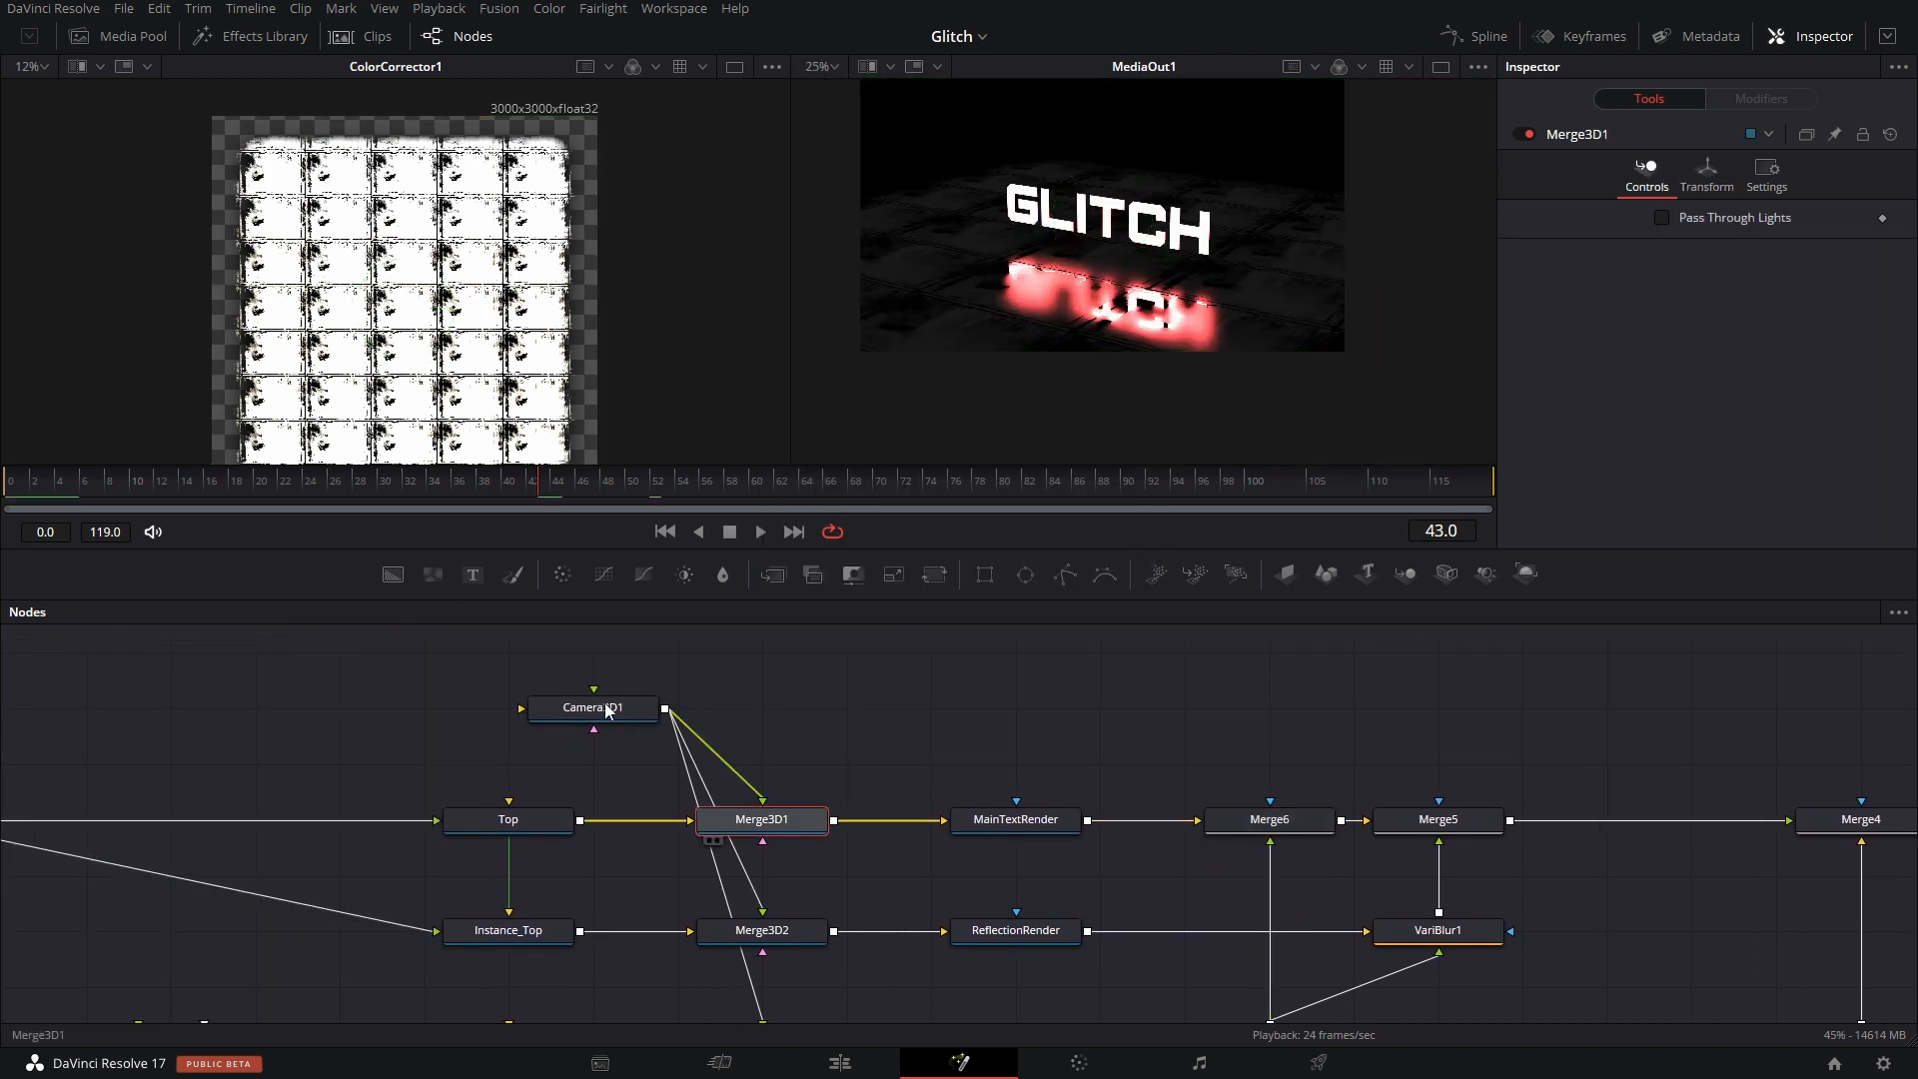
{"action": "key", "text": "1"}
{"action": "left_click", "coordinate": [593, 707]}
{"action": "left_click_drag", "start_coordinate": [532, 338], "coordinate": [386, 340]}
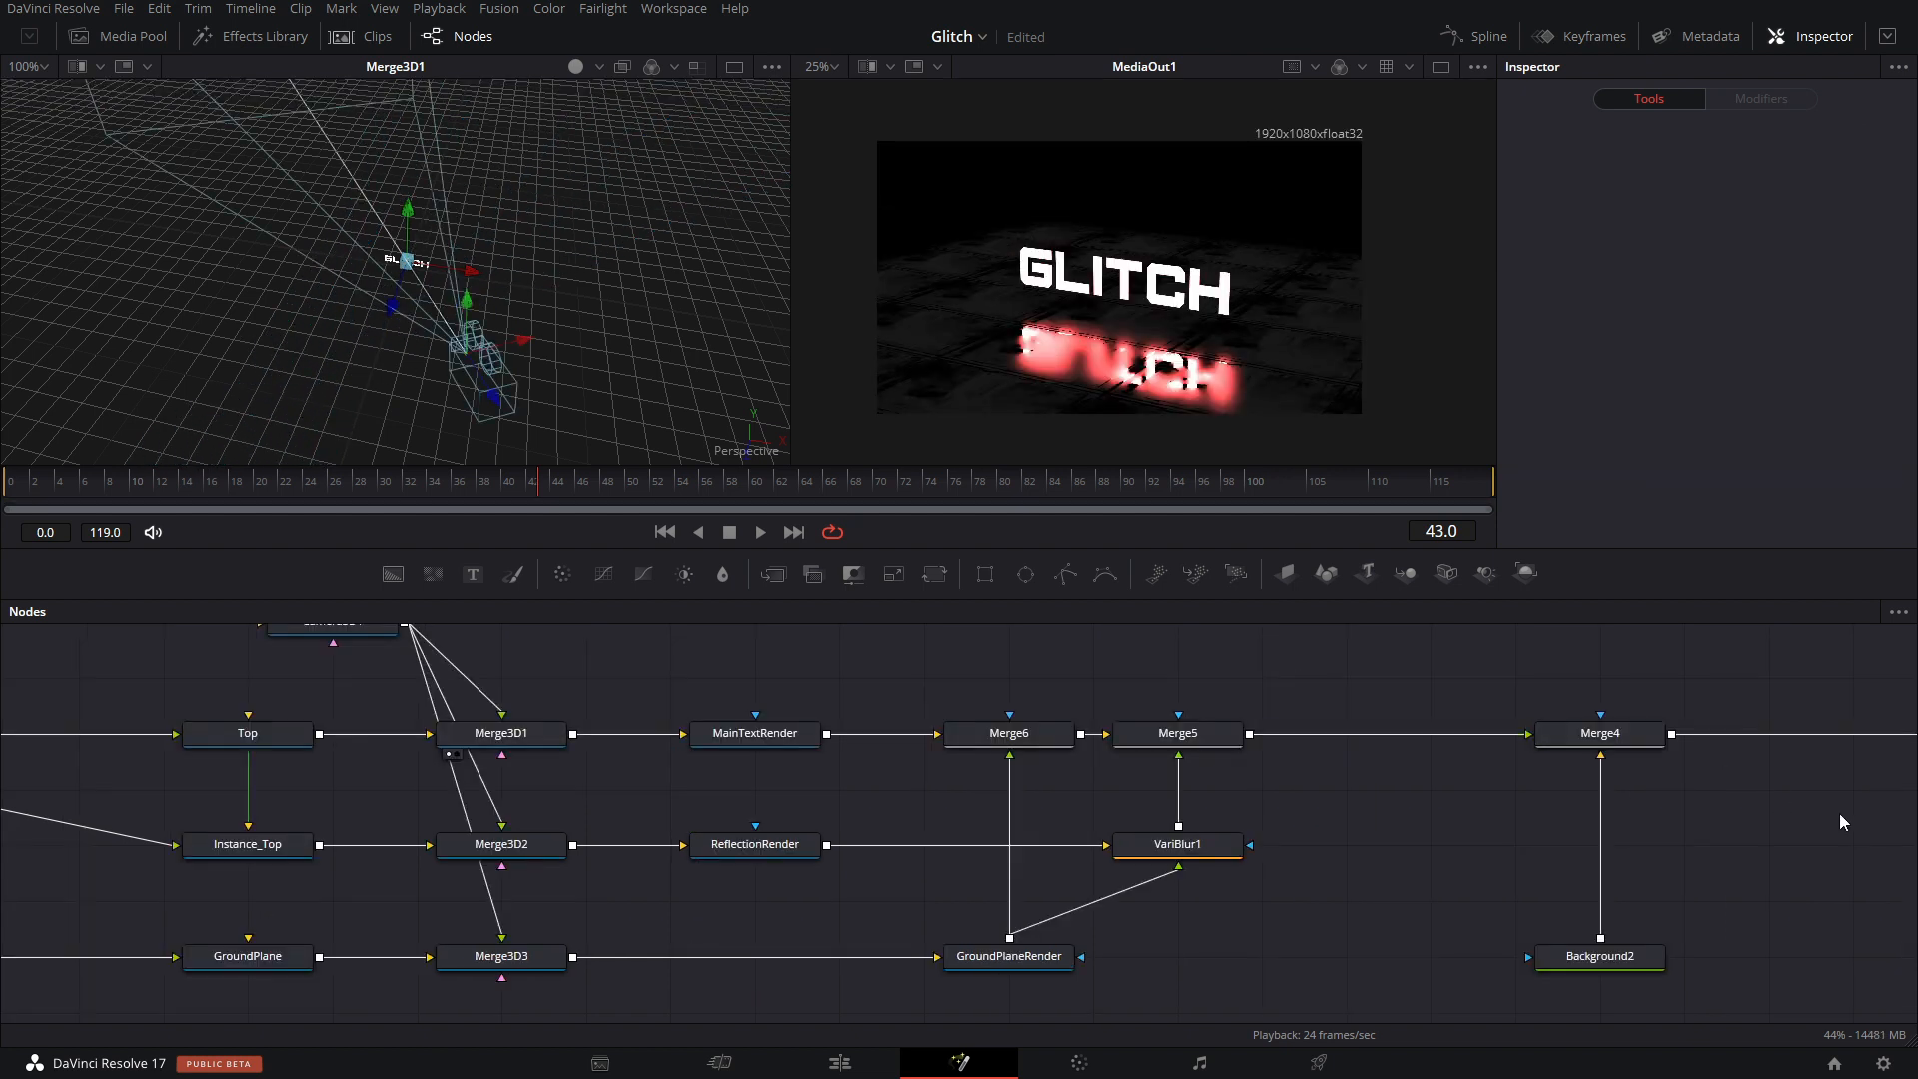
Add a new Background node and merge it over Background2, with the new merge feeding Merge4.
{"action": "left_click_drag", "start_coordinate": [1798, 820], "coordinate": [1481, 819]}
{"action": "left_click_drag", "start_coordinate": [392, 575], "coordinate": [1185, 907]}
{"action": "left_click_drag", "start_coordinate": [1307, 703], "coordinate": [1302, 963]}
{"action": "left_click_drag", "start_coordinate": [1321, 949], "coordinate": [1490, 944]}
{"action": "left_click", "coordinate": [1494, 949]}
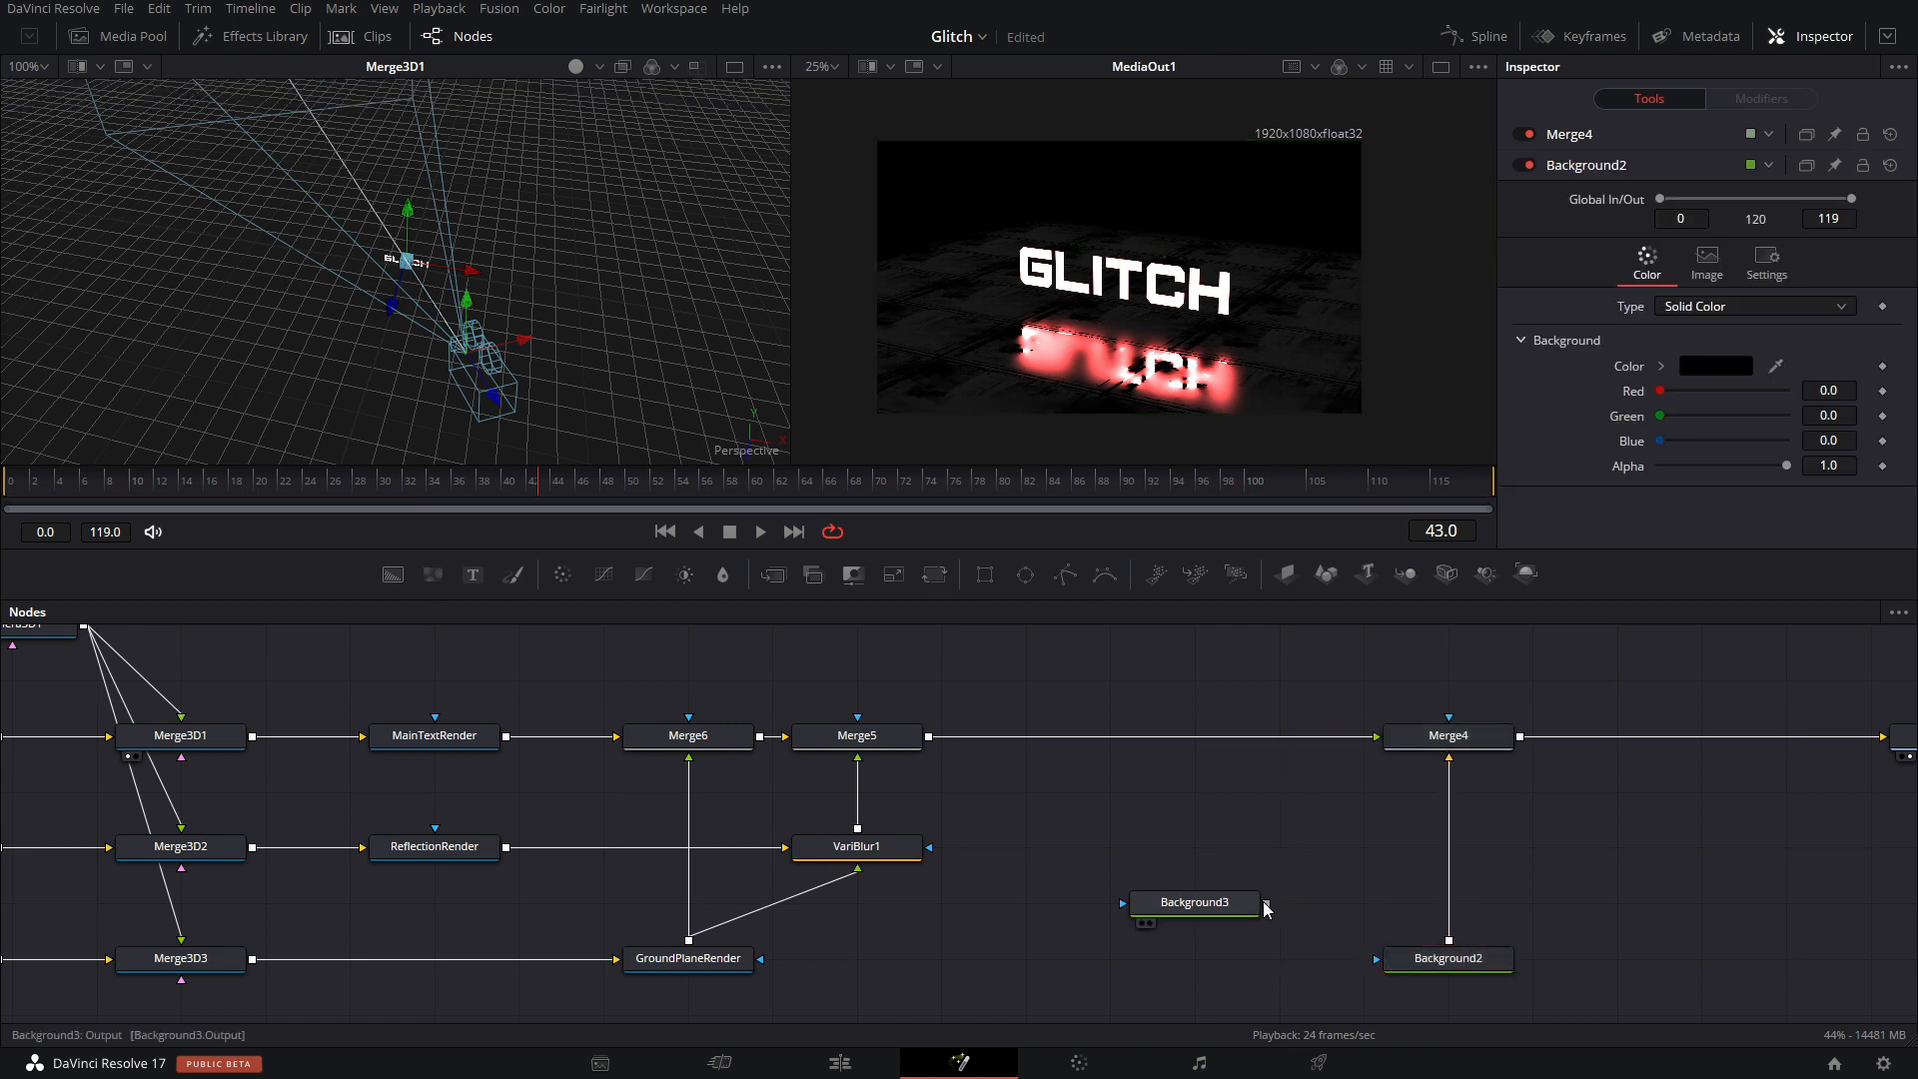
{"action": "left_click_drag", "start_coordinate": [1267, 903], "coordinate": [1450, 941]}
{"action": "left_click_drag", "start_coordinate": [1594, 959], "coordinate": [1419, 904]}
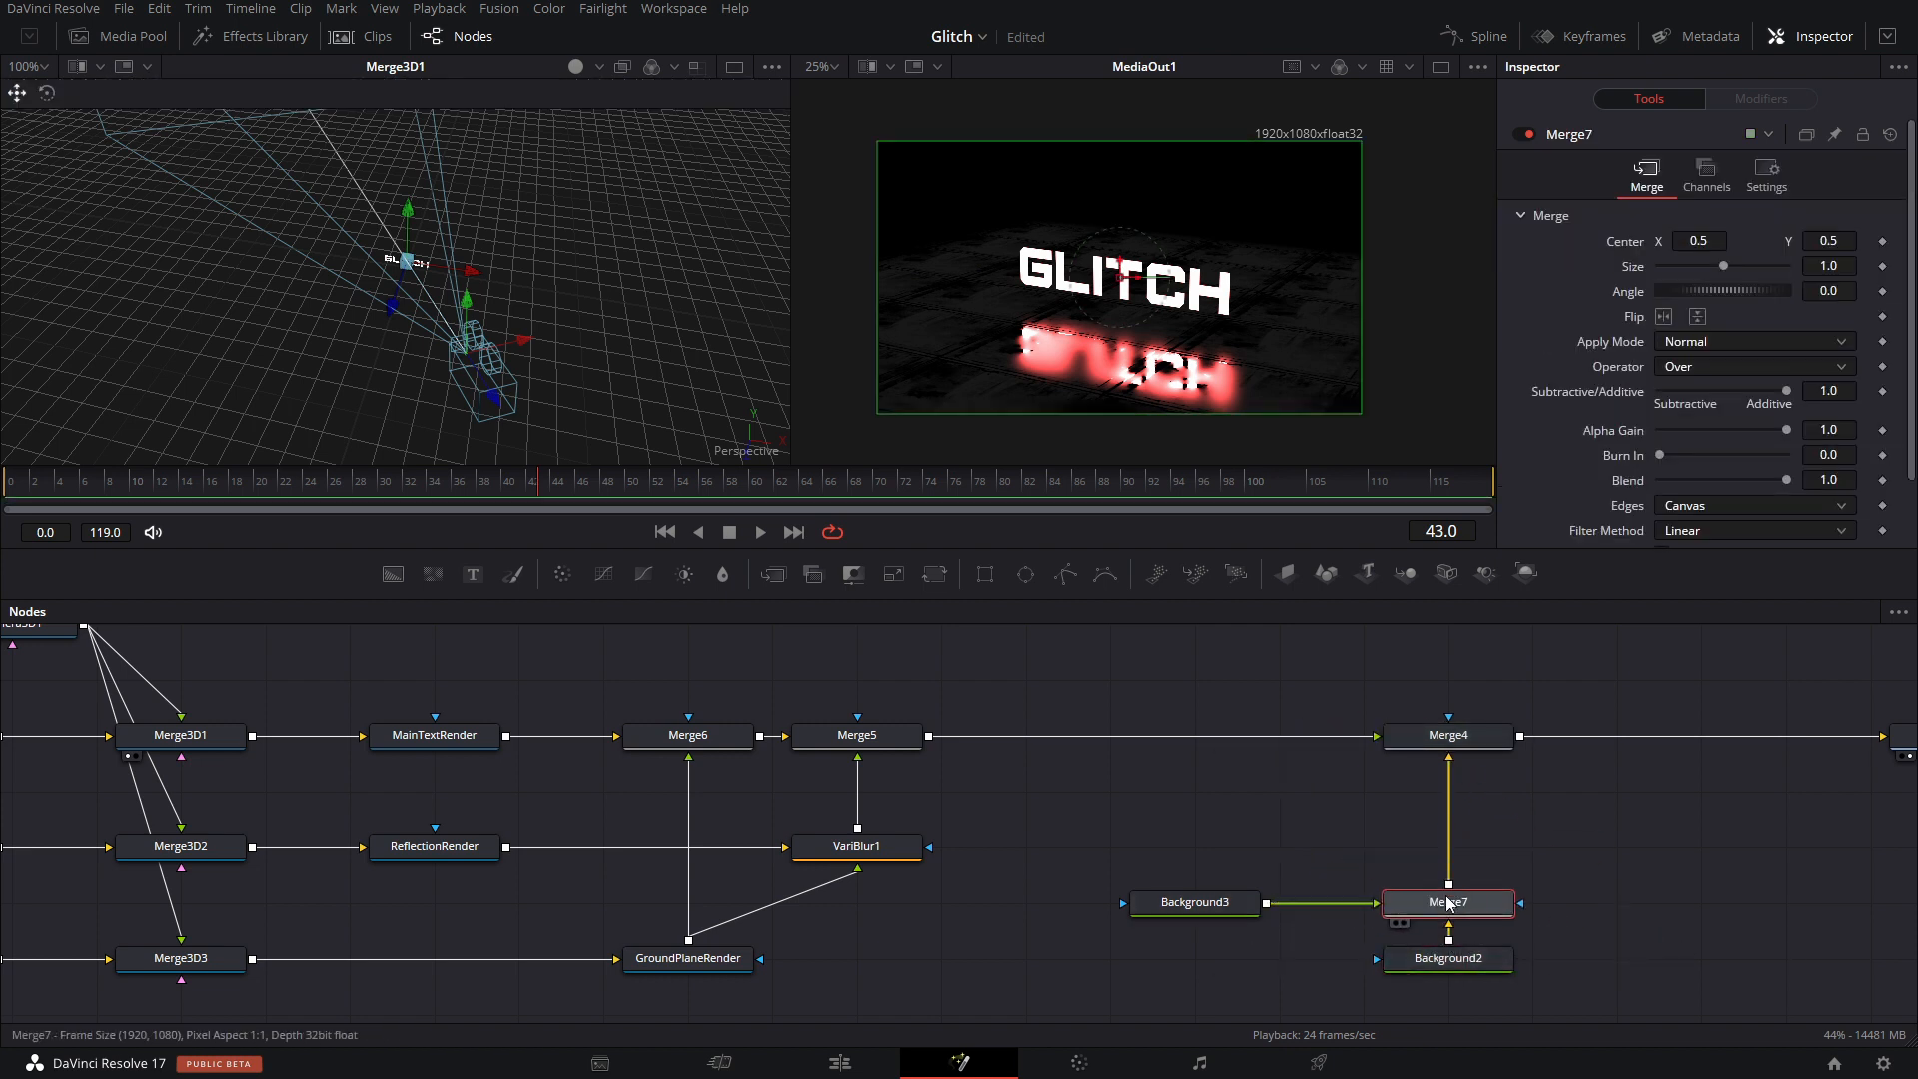
Color Background3 dark blue with Hue 0.664, Saturation 0.831 and Value 0.165.
{"action": "left_click", "coordinate": [1187, 901]}
{"action": "left_click", "coordinate": [1662, 335]}
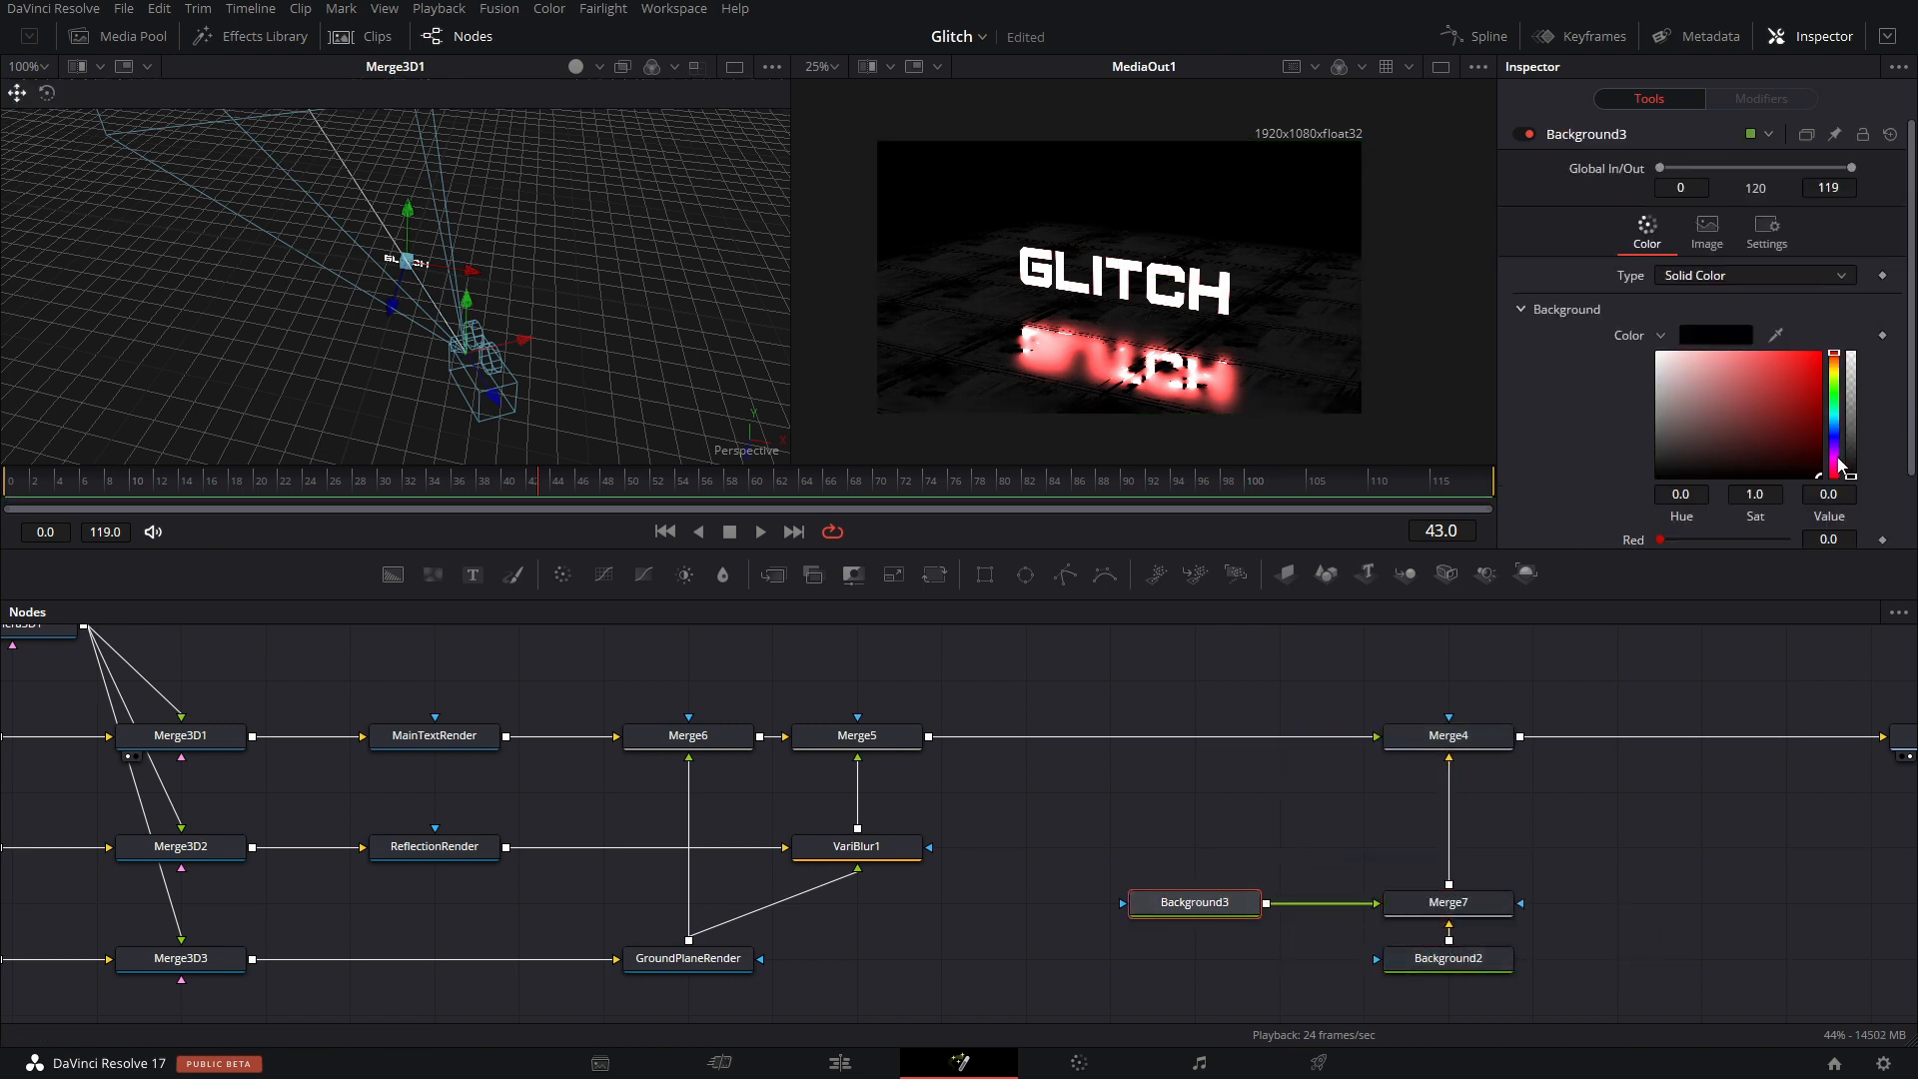
{"action": "left_click_drag", "start_coordinate": [1842, 464], "coordinate": [1836, 435]}
{"action": "left_click", "coordinate": [1790, 459]}
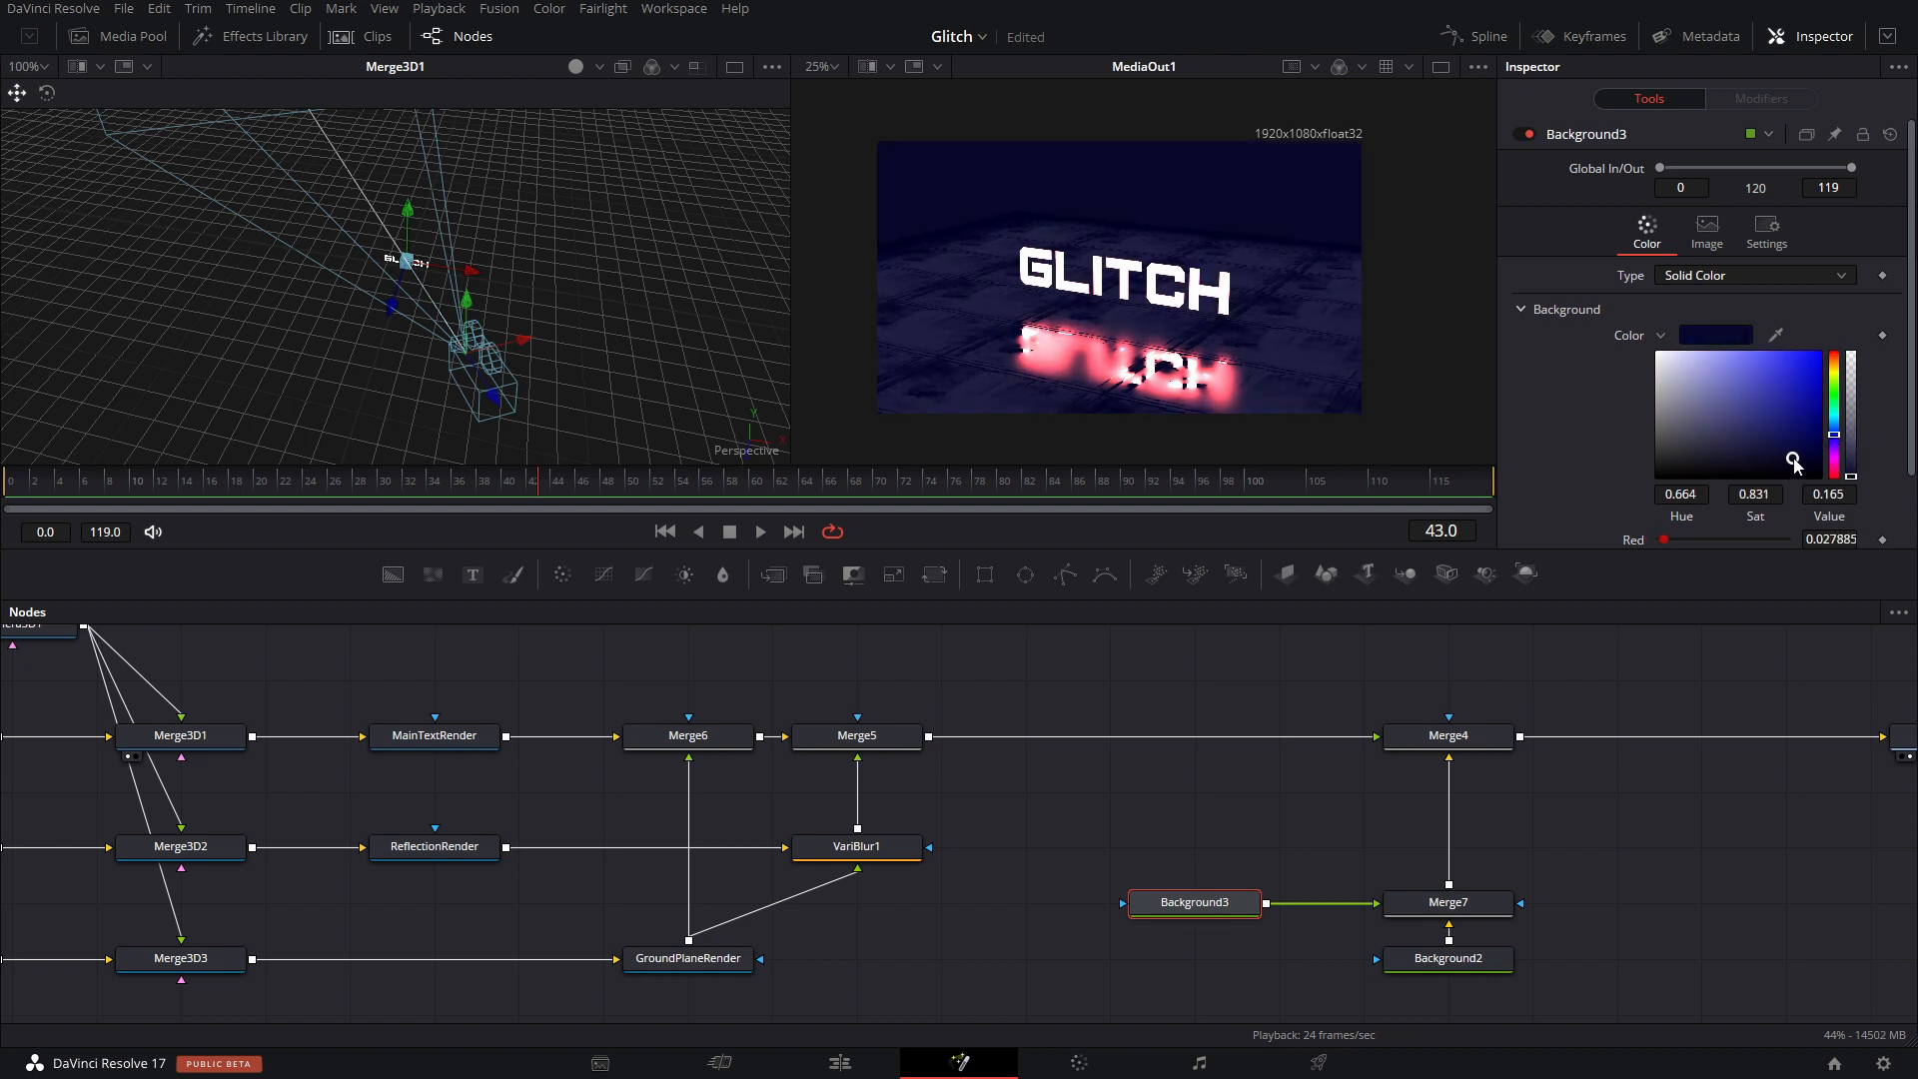
Mask Background3 with a polygon whose lower edge runs diagonally across the frame, enclosing the area above the title.
{"action": "left_click_drag", "start_coordinate": [1164, 657], "coordinate": [1249, 903]}
{"action": "scroll", "coordinate": [1133, 373], "scroll_direction": "down", "scroll_amount": 3}
{"action": "left_click", "coordinate": [1031, 264]}
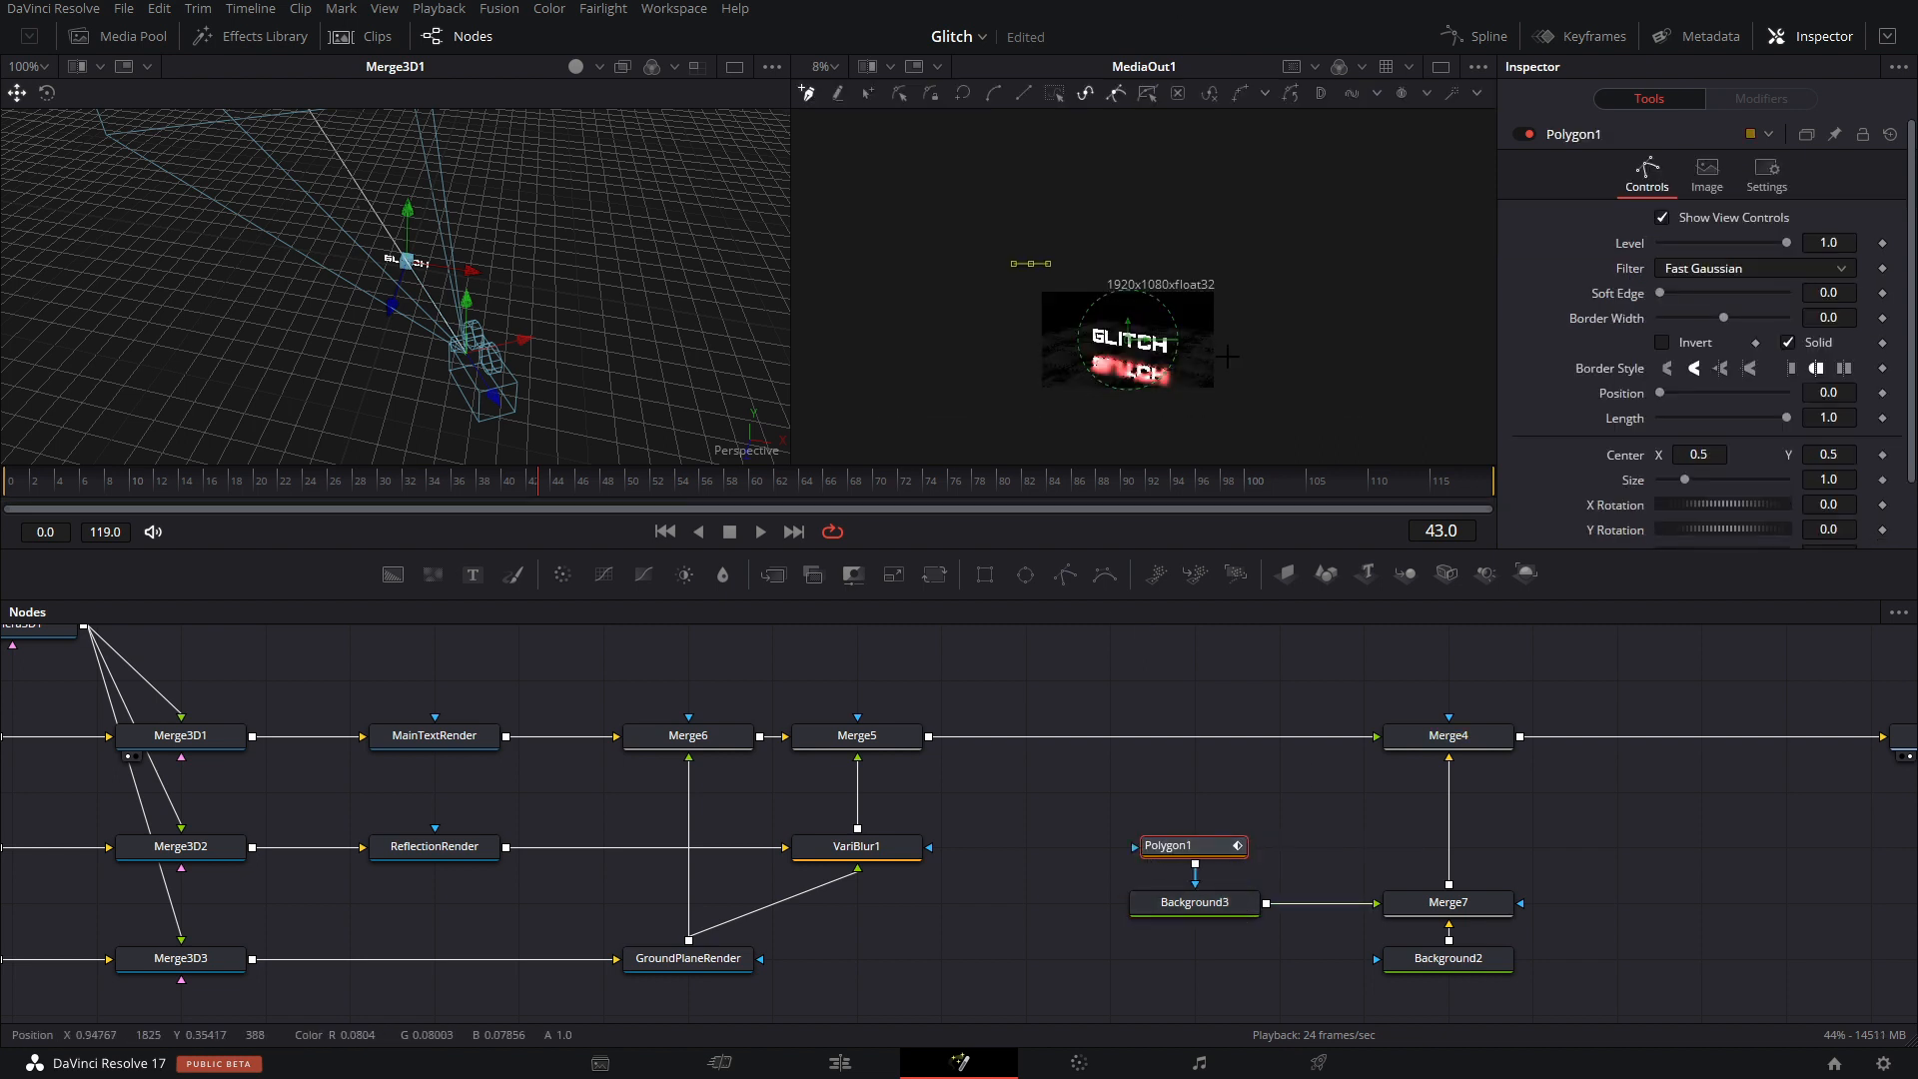
{"action": "left_click", "coordinate": [1267, 369]}
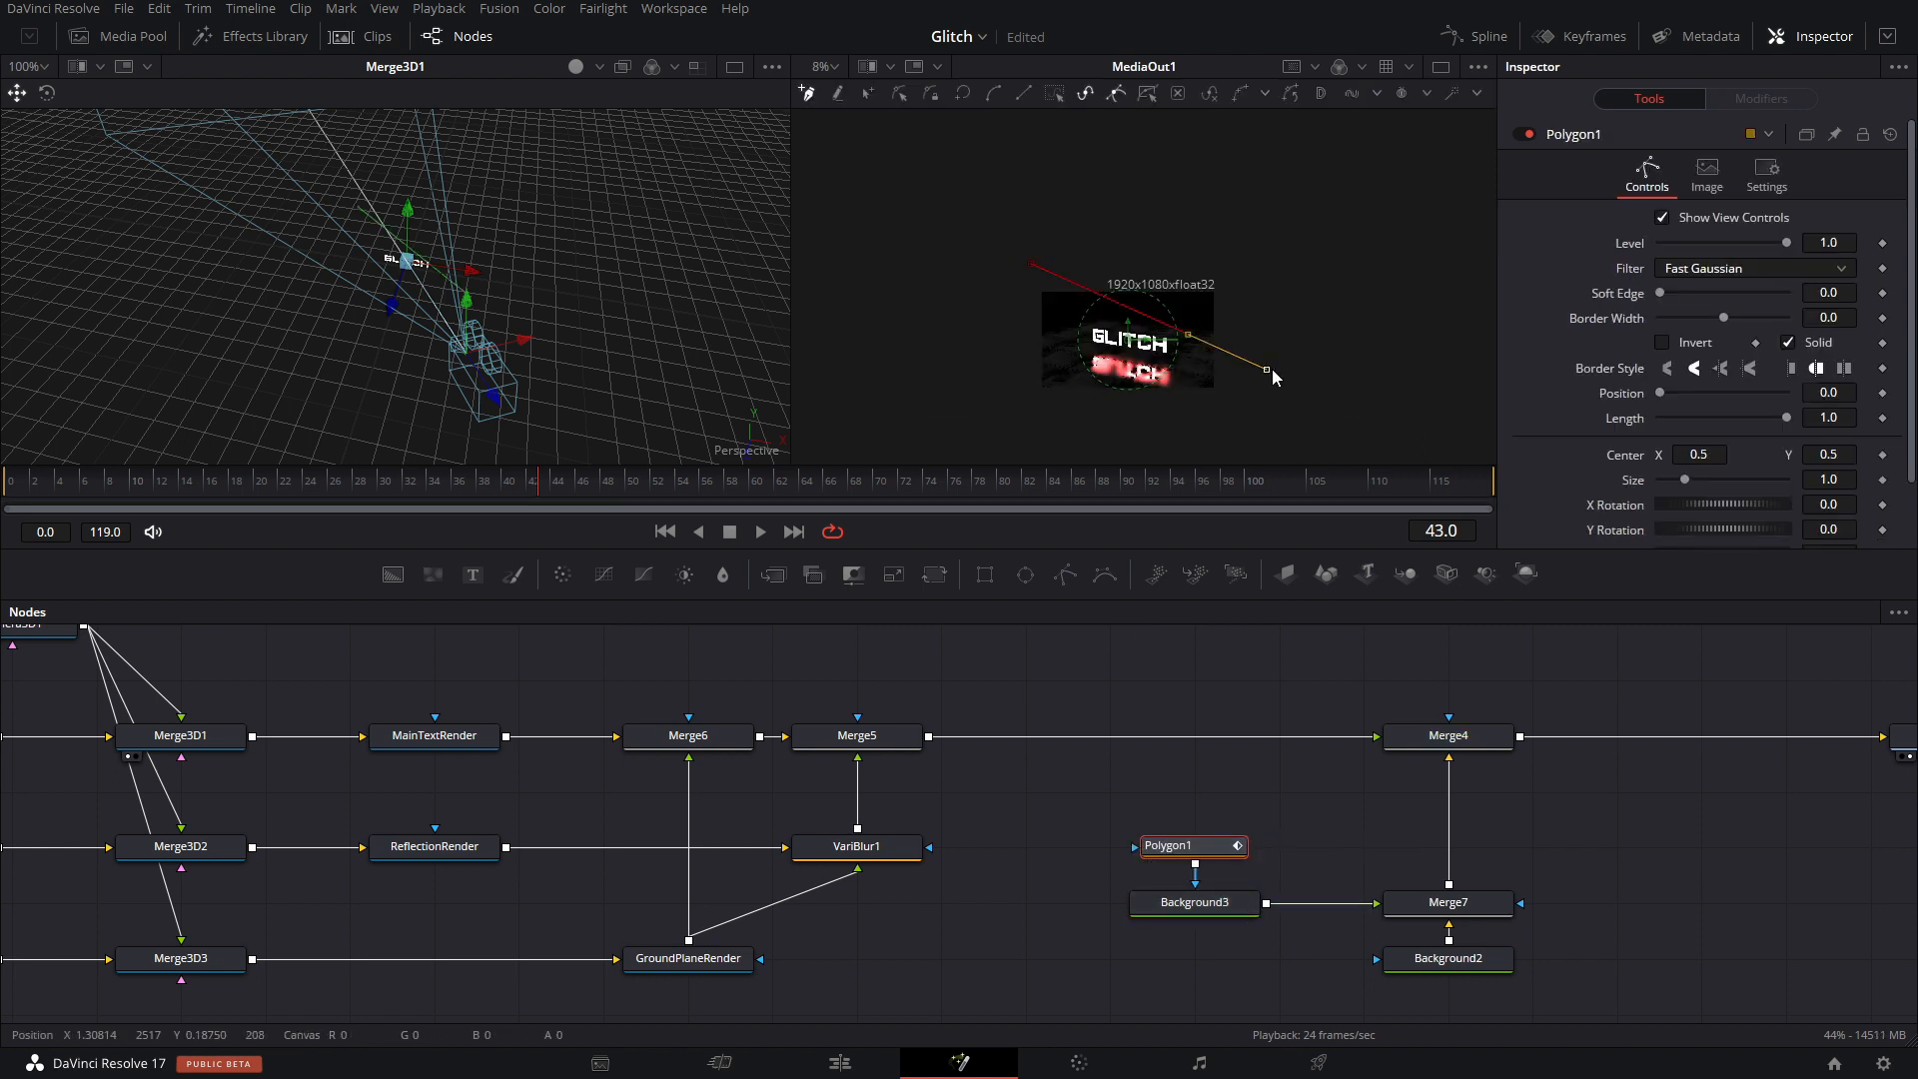
{"action": "left_click", "coordinate": [1033, 266]}
Set Polygon1's Soft Edge to 0.5.
{"action": "scroll", "coordinate": [1149, 311], "scroll_direction": "up", "scroll_amount": 6}
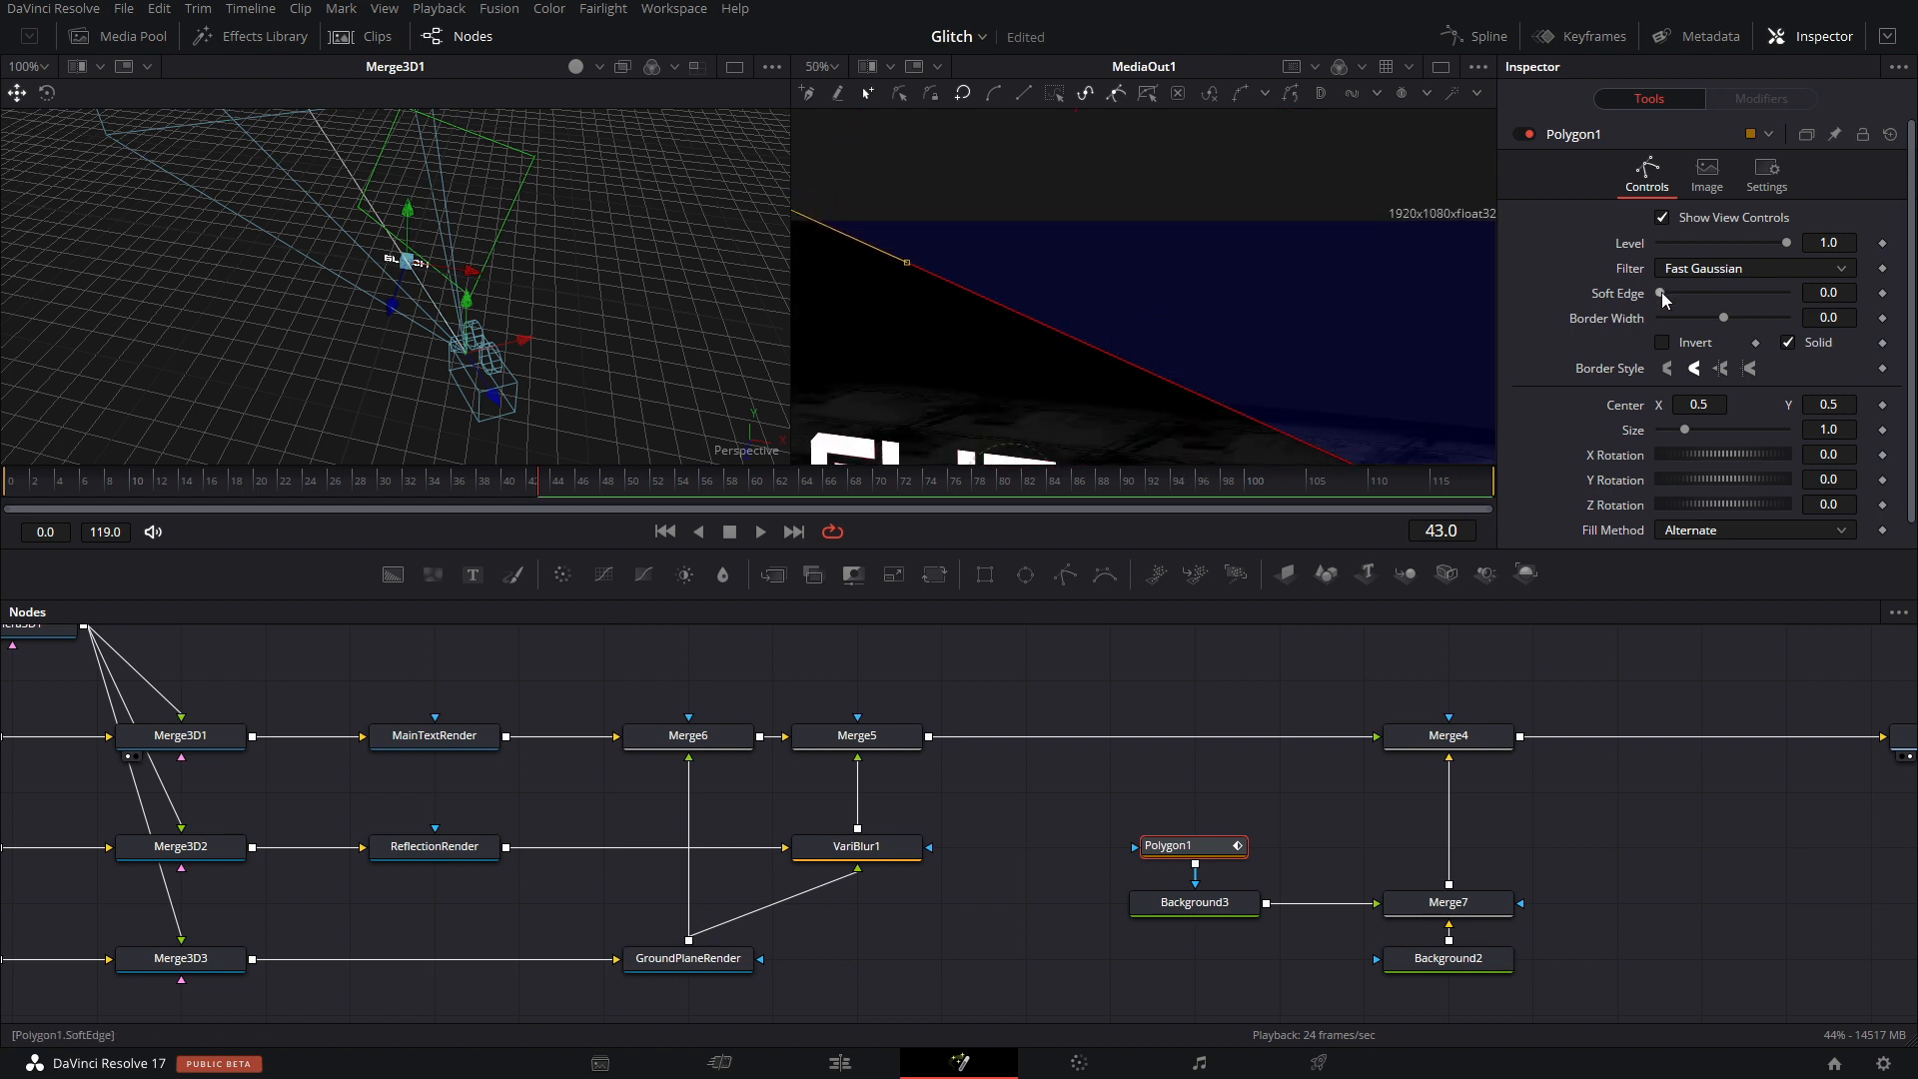
{"action": "left_click_drag", "start_coordinate": [1662, 291], "coordinate": [1787, 293]}
{"action": "type", "text": "0.5"}
{"action": "key", "text": "Return"}
{"action": "scroll", "coordinate": [1322, 290], "scroll_direction": "down", "scroll_amount": 4}
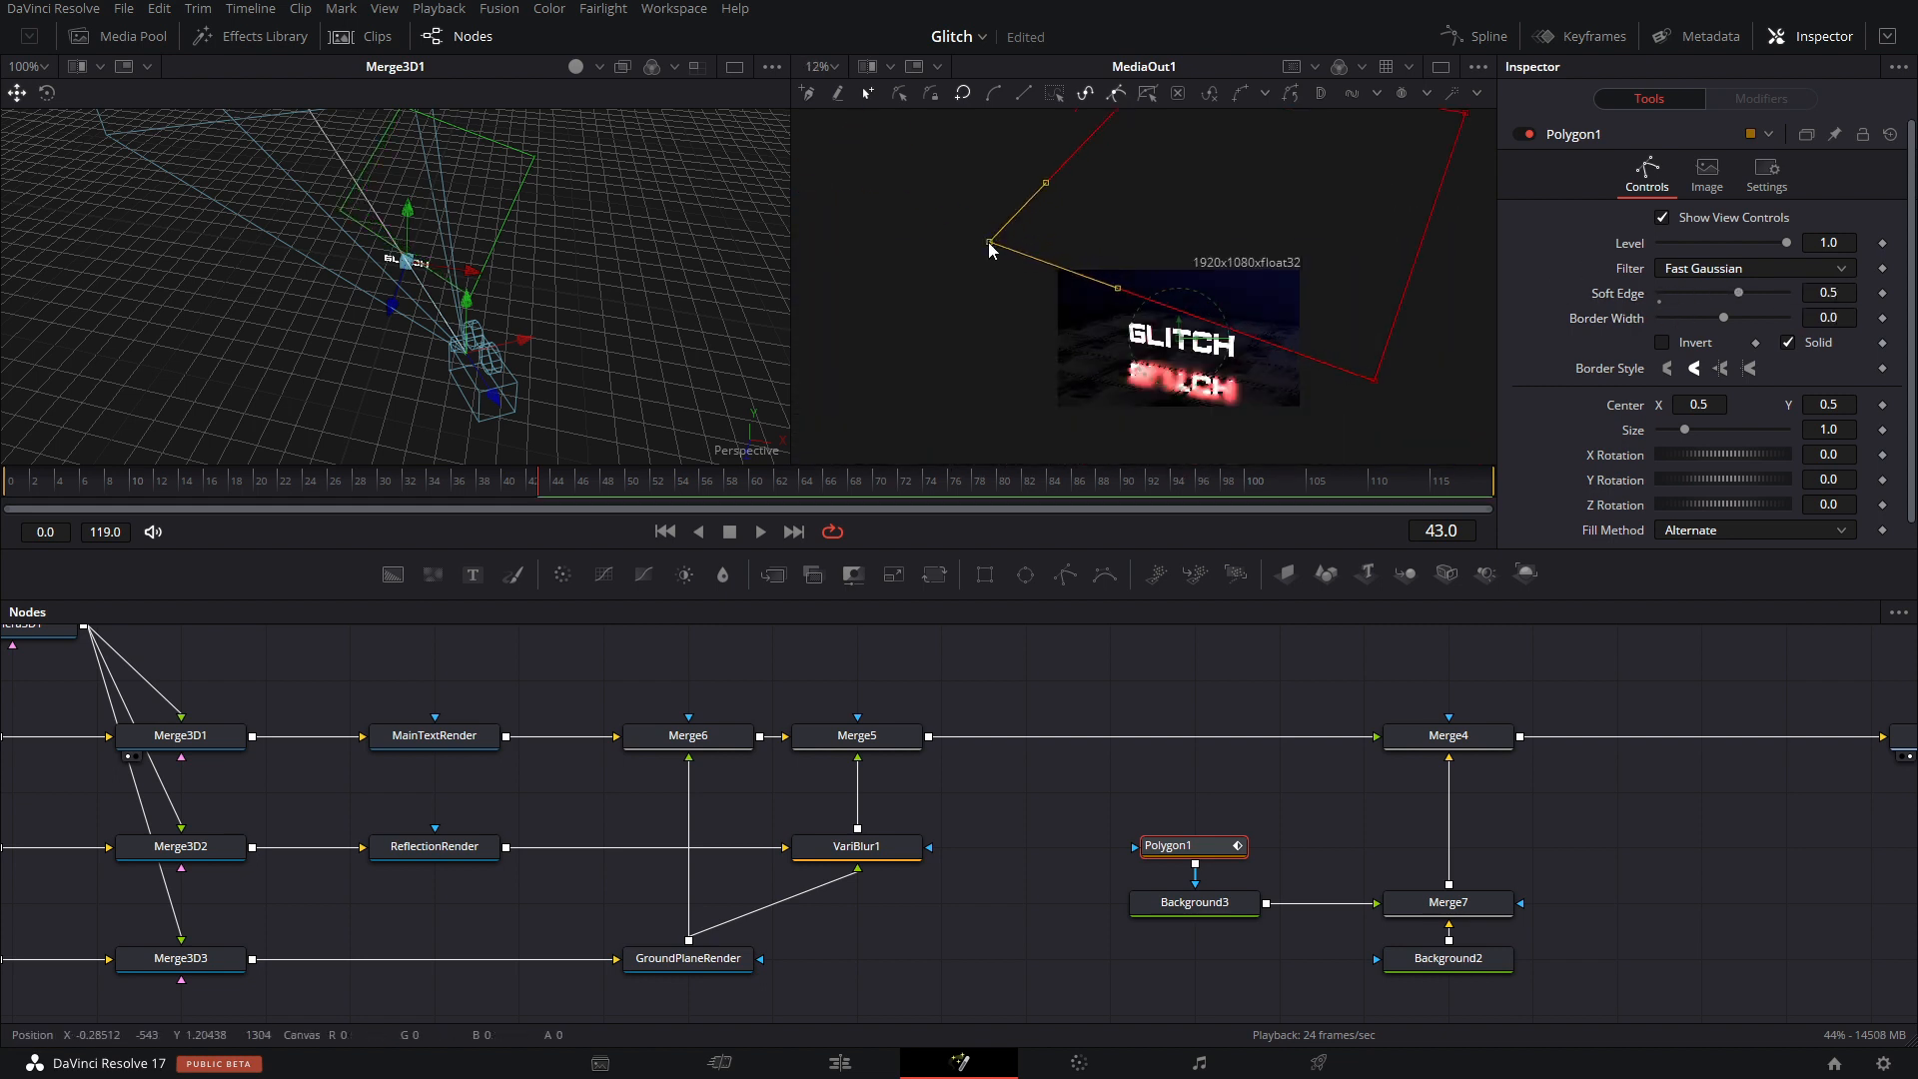
Move Polygon1's lower corners farther outside the frame and check the blue falloff behind the title.
{"action": "left_click_drag", "start_coordinate": [989, 242], "coordinate": [937, 236]}
{"action": "left_click_drag", "start_coordinate": [1375, 381], "coordinate": [1143, 176]}
{"action": "scroll", "coordinate": [1299, 341], "scroll_direction": "up", "scroll_amount": 4}
{"action": "scroll", "coordinate": [1159, 187], "scroll_direction": "down", "scroll_amount": 3}
{"action": "scroll", "coordinate": [1197, 210], "scroll_direction": "up", "scroll_amount": 3}
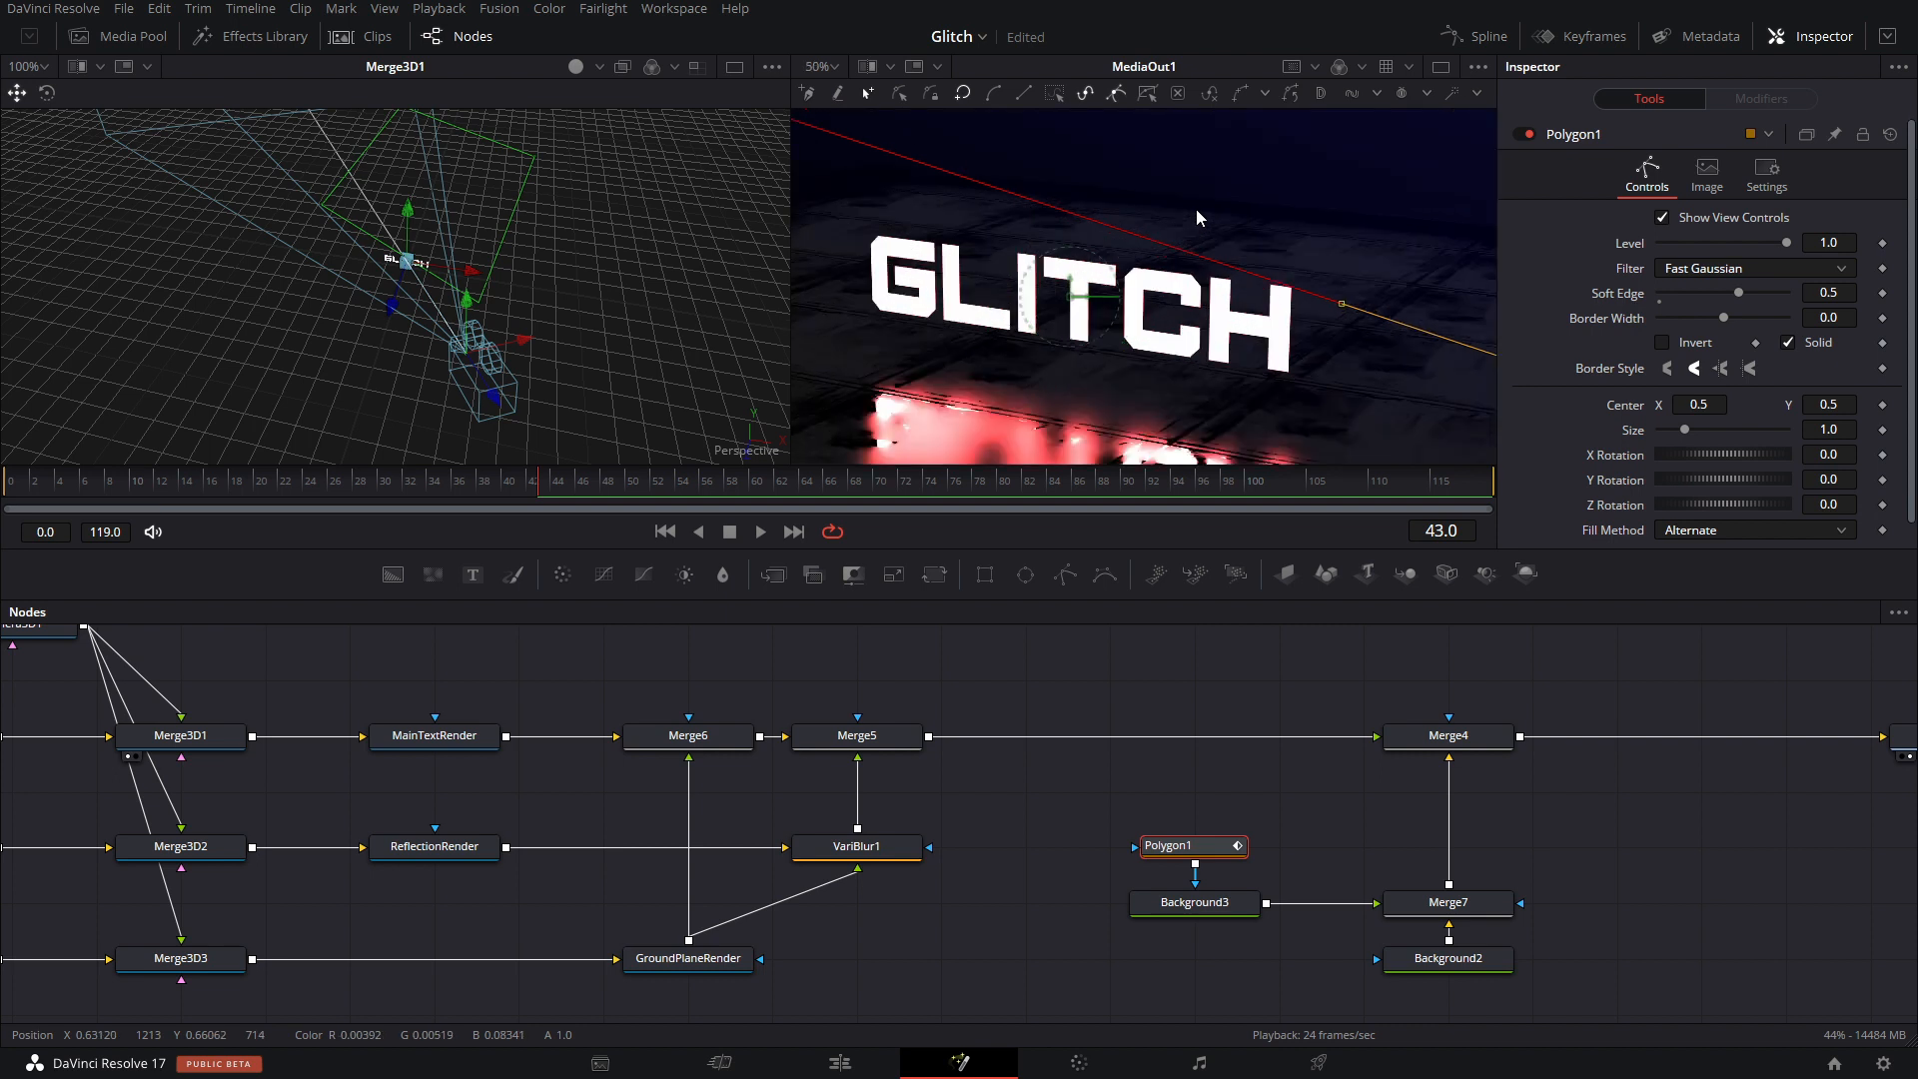
Inspect the ground brightness and reduce Merge6's Blend to 0.0254.
{"action": "scroll", "coordinate": [1199, 209], "scroll_direction": "up", "scroll_amount": 2}
{"action": "scroll", "coordinate": [1199, 210], "scroll_direction": "down", "scroll_amount": 4}
{"action": "scroll", "coordinate": [1199, 209], "scroll_direction": "up", "scroll_amount": 2}
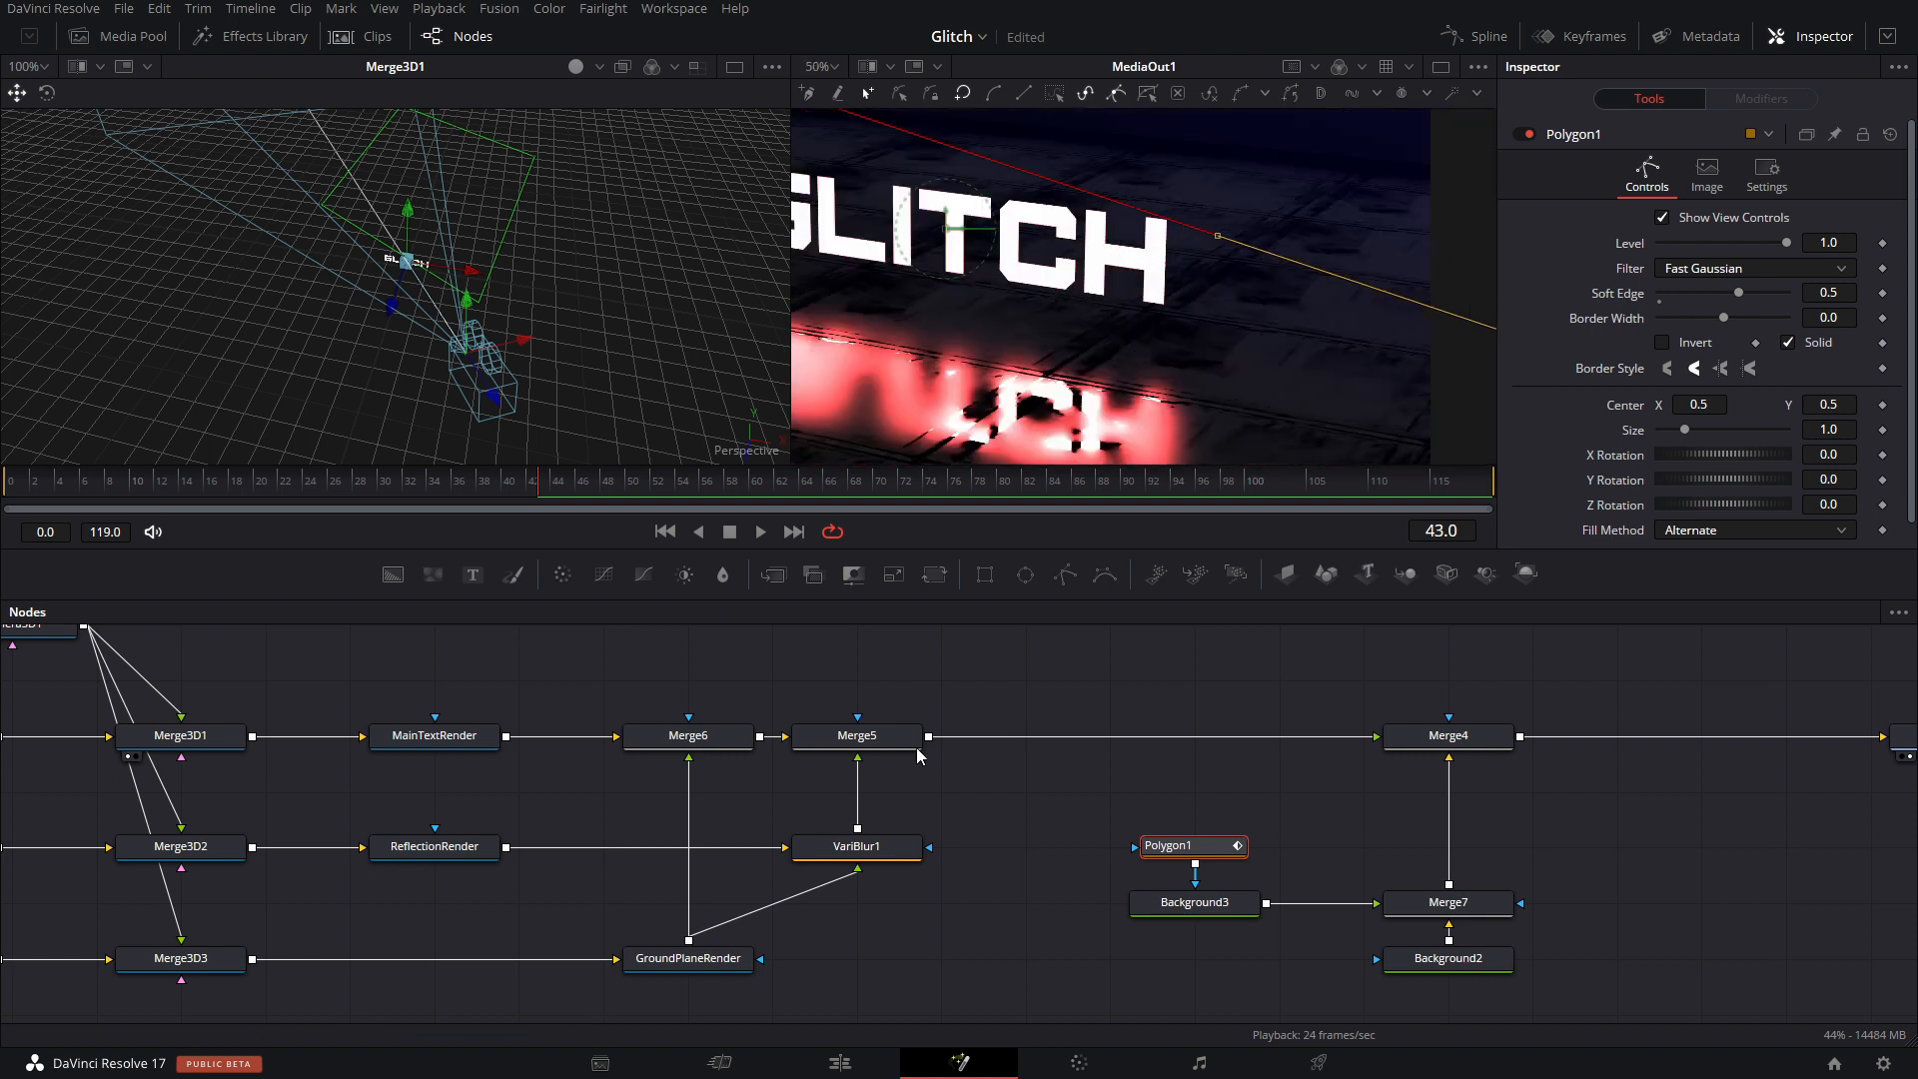
{"action": "left_click", "coordinate": [696, 747]}
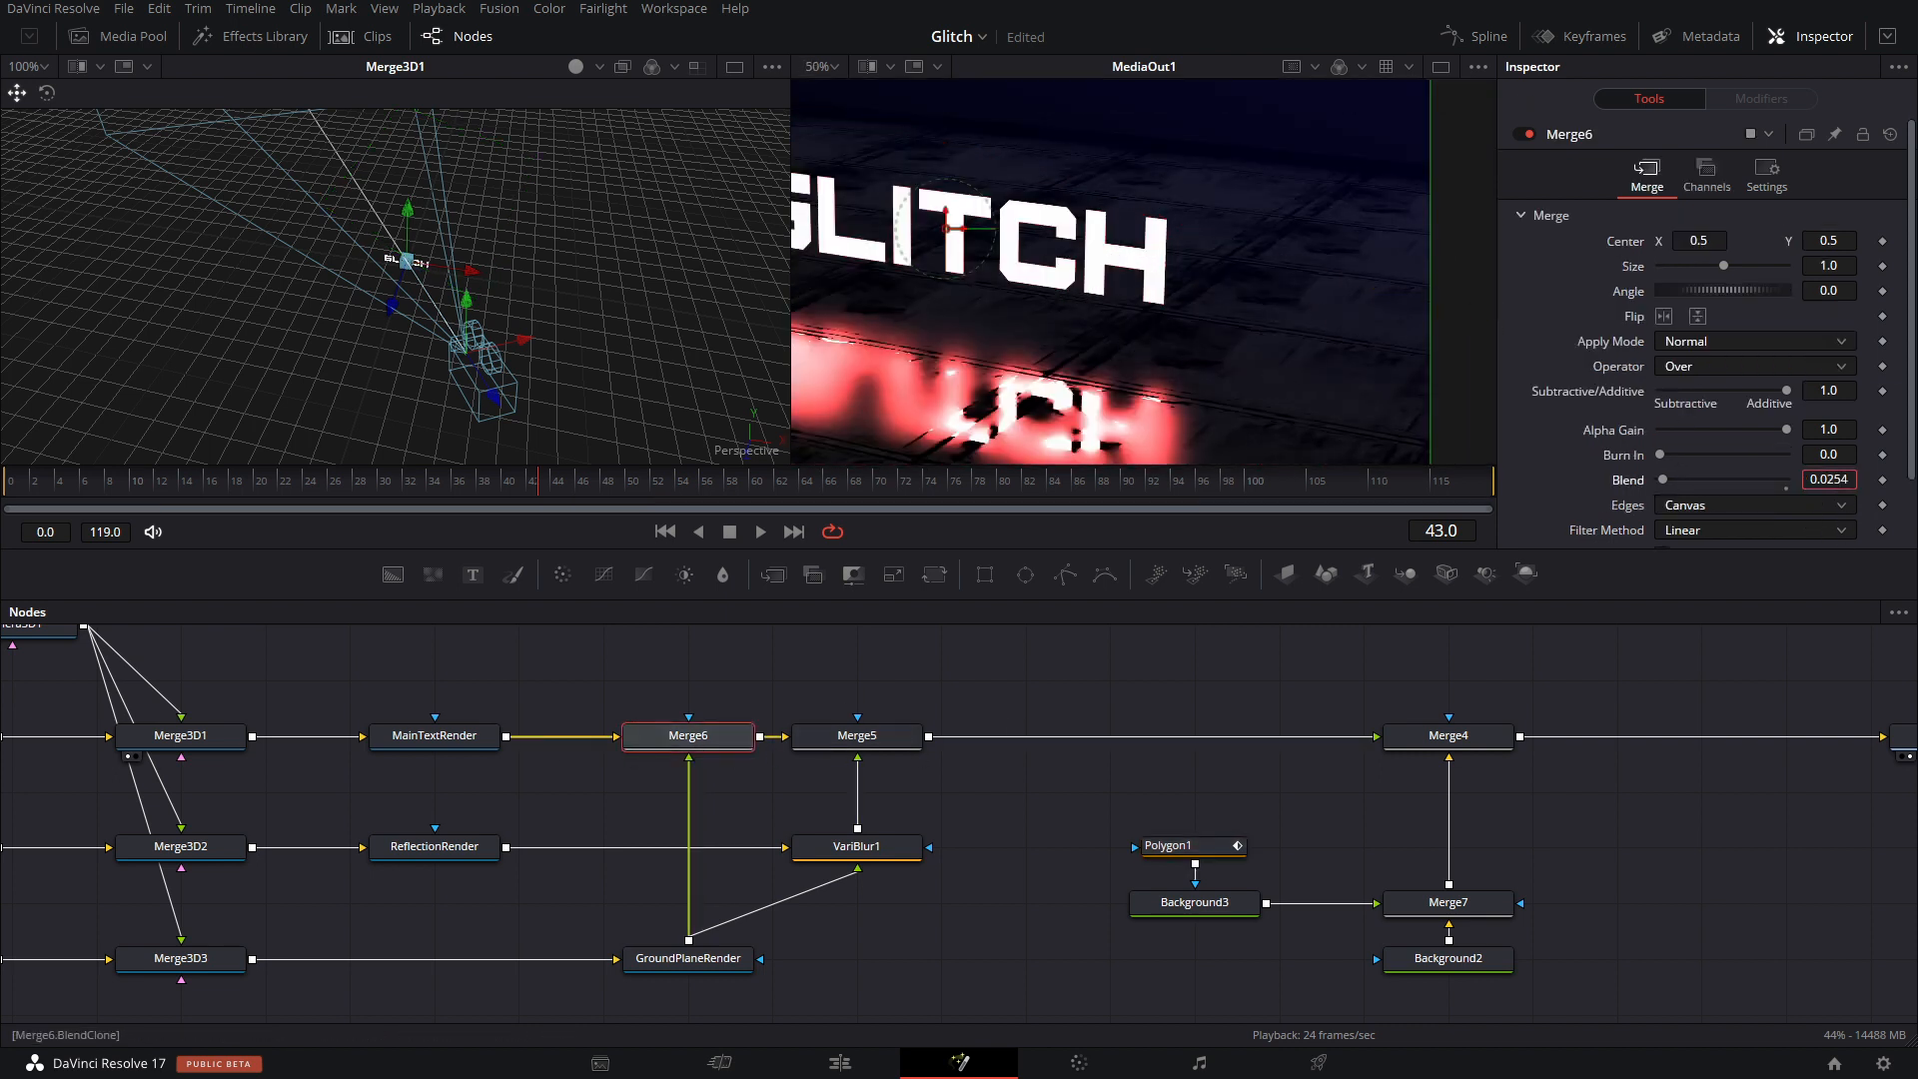
{"action": "scroll", "coordinate": [1325, 295], "scroll_direction": "down", "scroll_amount": 2}
Insert a Color Corrector between GroundPlaneRender and Merge6, leaving the VariBlur1 connection in place.
{"action": "left_click_drag", "start_coordinate": [857, 888], "coordinate": [1250, 846]}
{"action": "left_click", "coordinate": [1144, 925]}
{"action": "key", "text": "shift+space"}
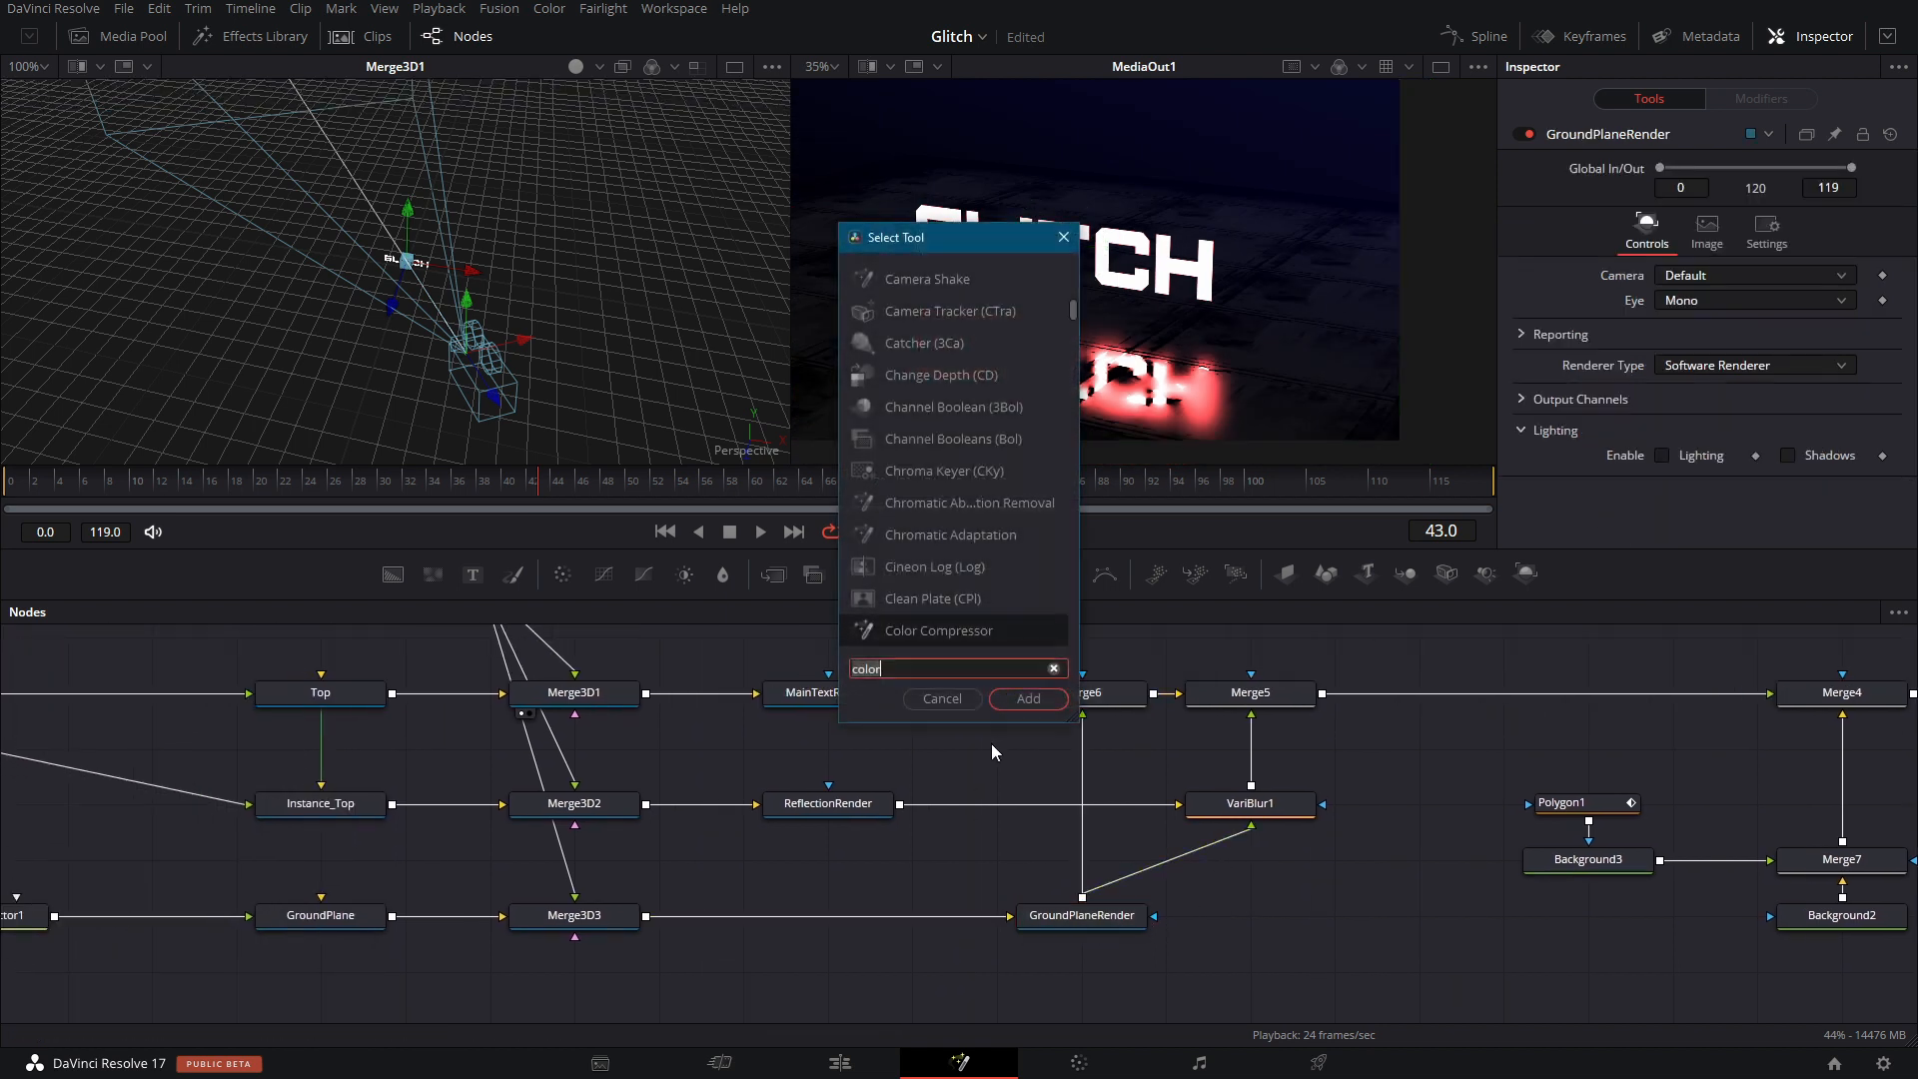
{"action": "type", "text": "colo"}
{"action": "key", "text": "Down"}
{"action": "key", "text": "Return"}
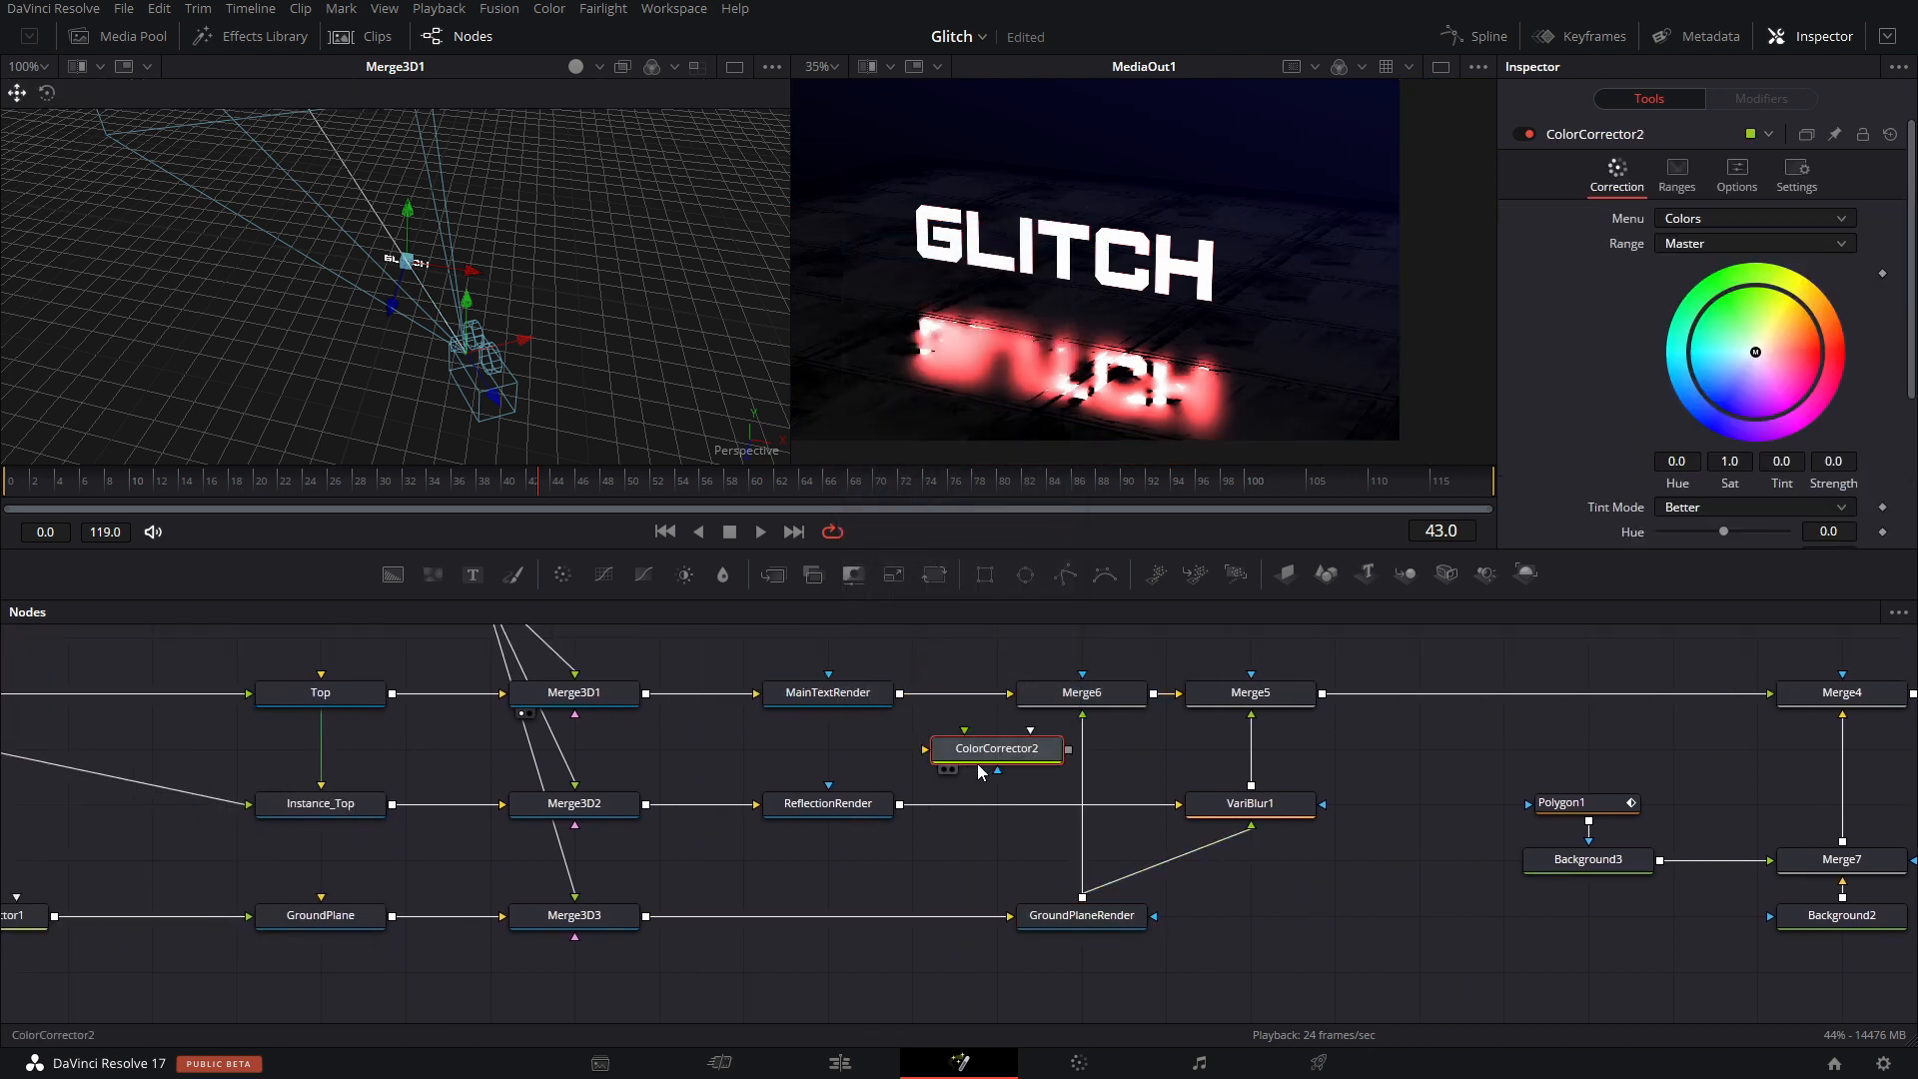
{"action": "left_click_drag", "start_coordinate": [984, 762], "coordinate": [1088, 766]}
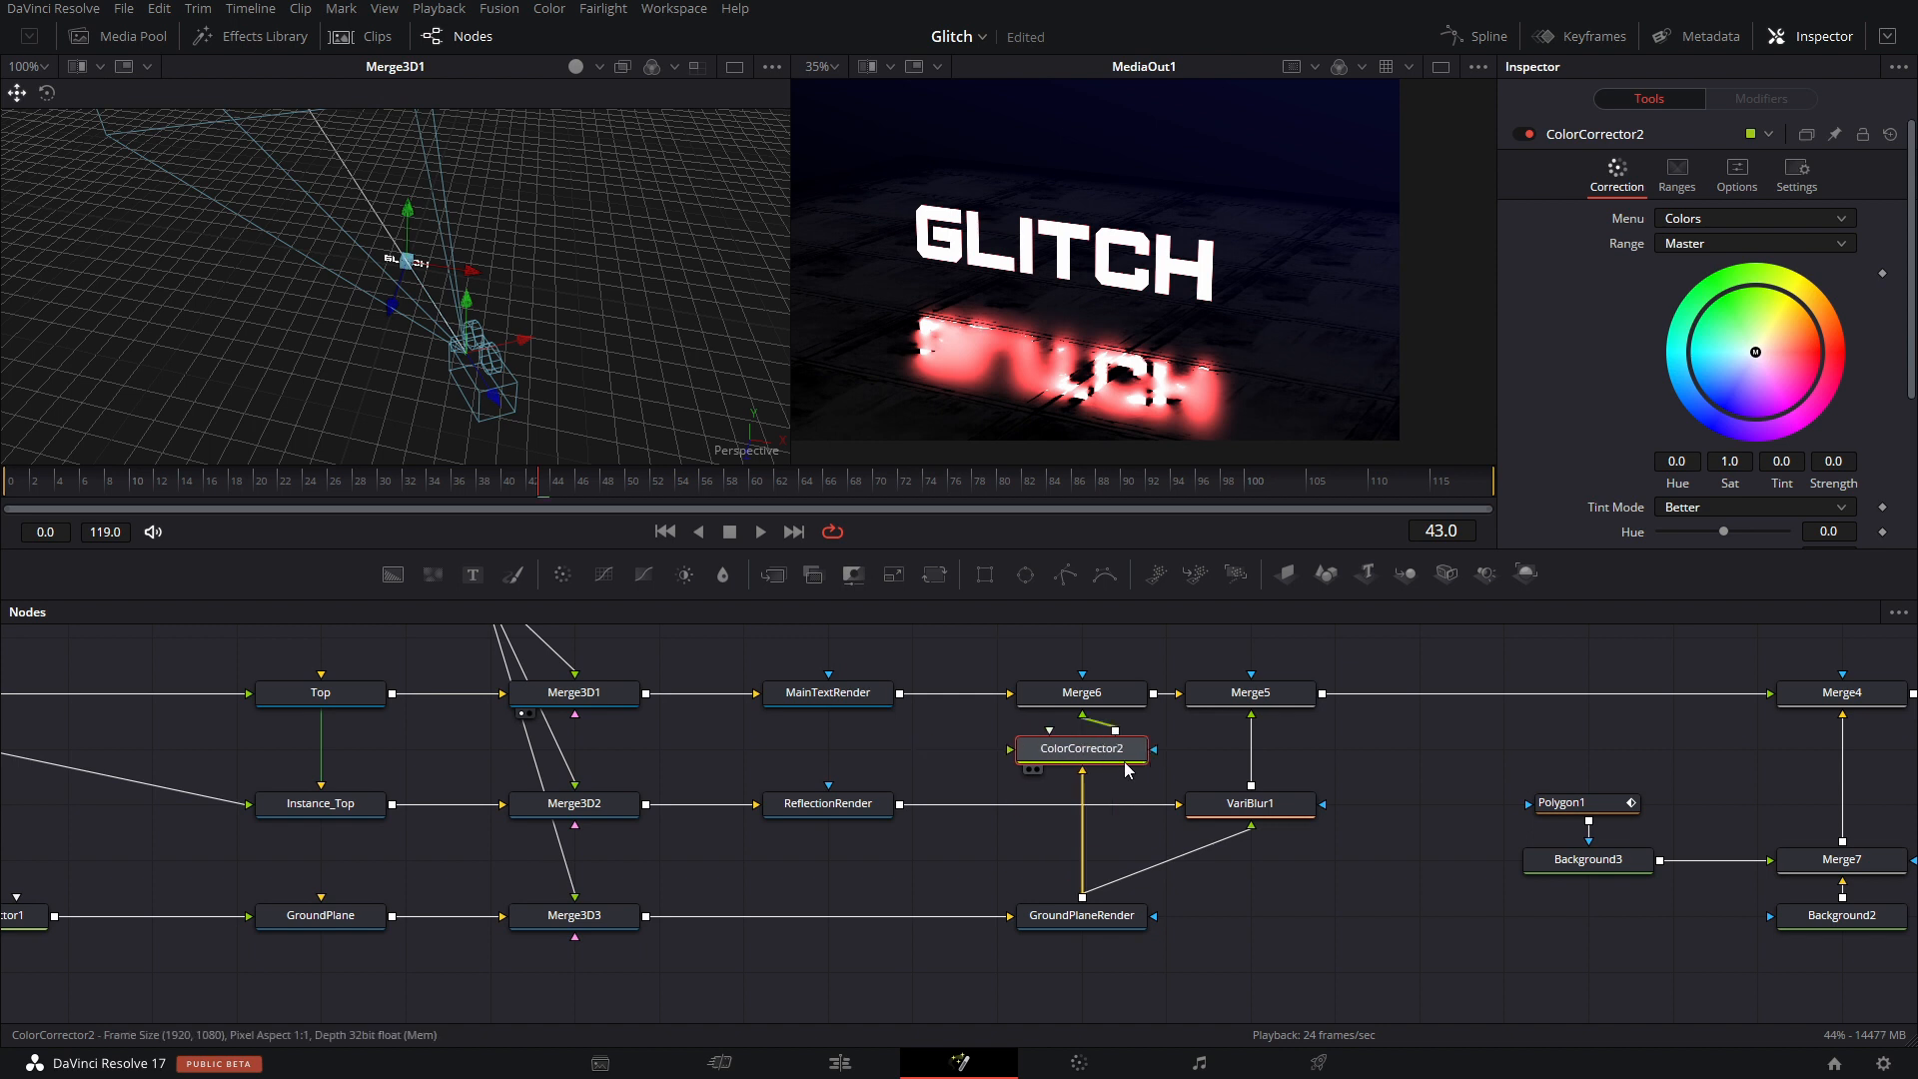
View ColorCorrector2 and tint the ground blue with Tint -0.375 and Strength 1.0, checking the final composite.
{"action": "key", "text": "1"}
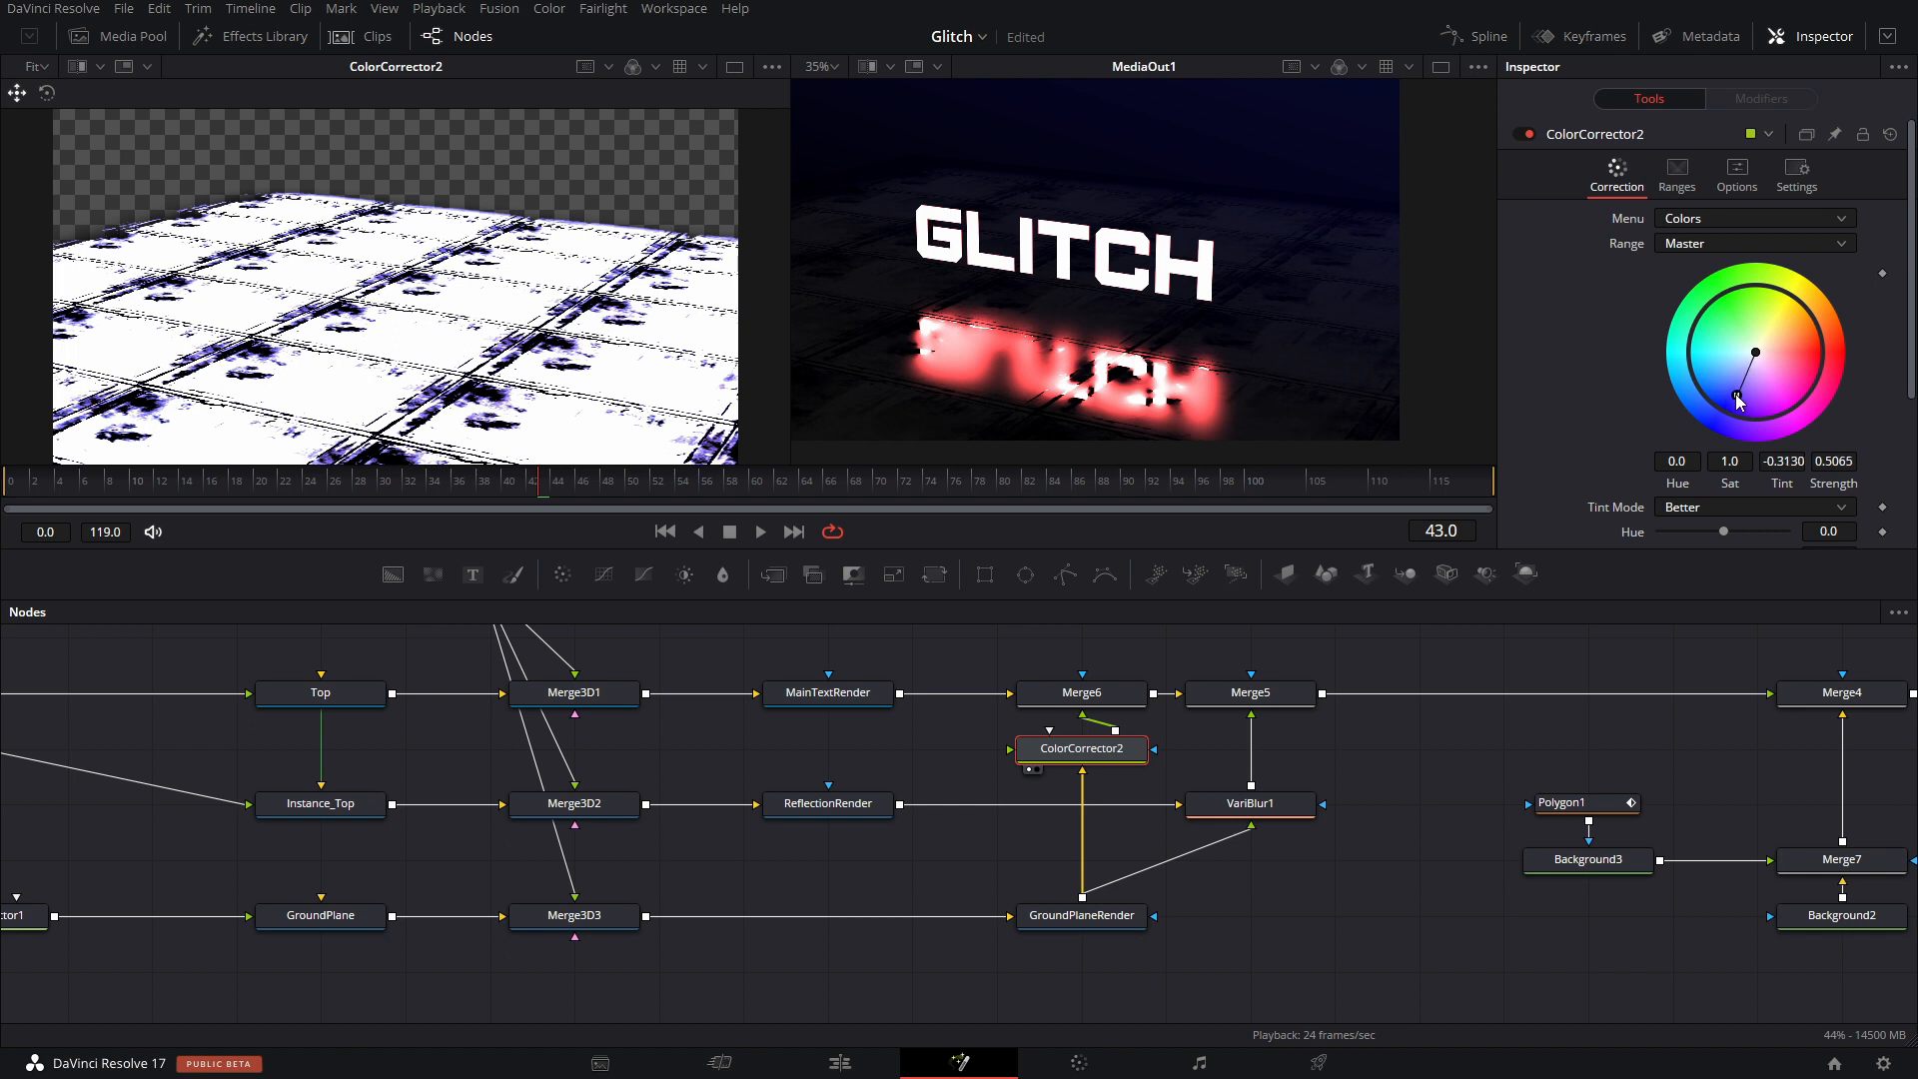
{"action": "left_click_drag", "start_coordinate": [1731, 399], "coordinate": [1707, 398]}
{"action": "scroll", "coordinate": [1169, 294], "scroll_direction": "down", "scroll_amount": 3}
{"action": "scroll", "coordinate": [1007, 314], "scroll_direction": "up", "scroll_amount": 8}
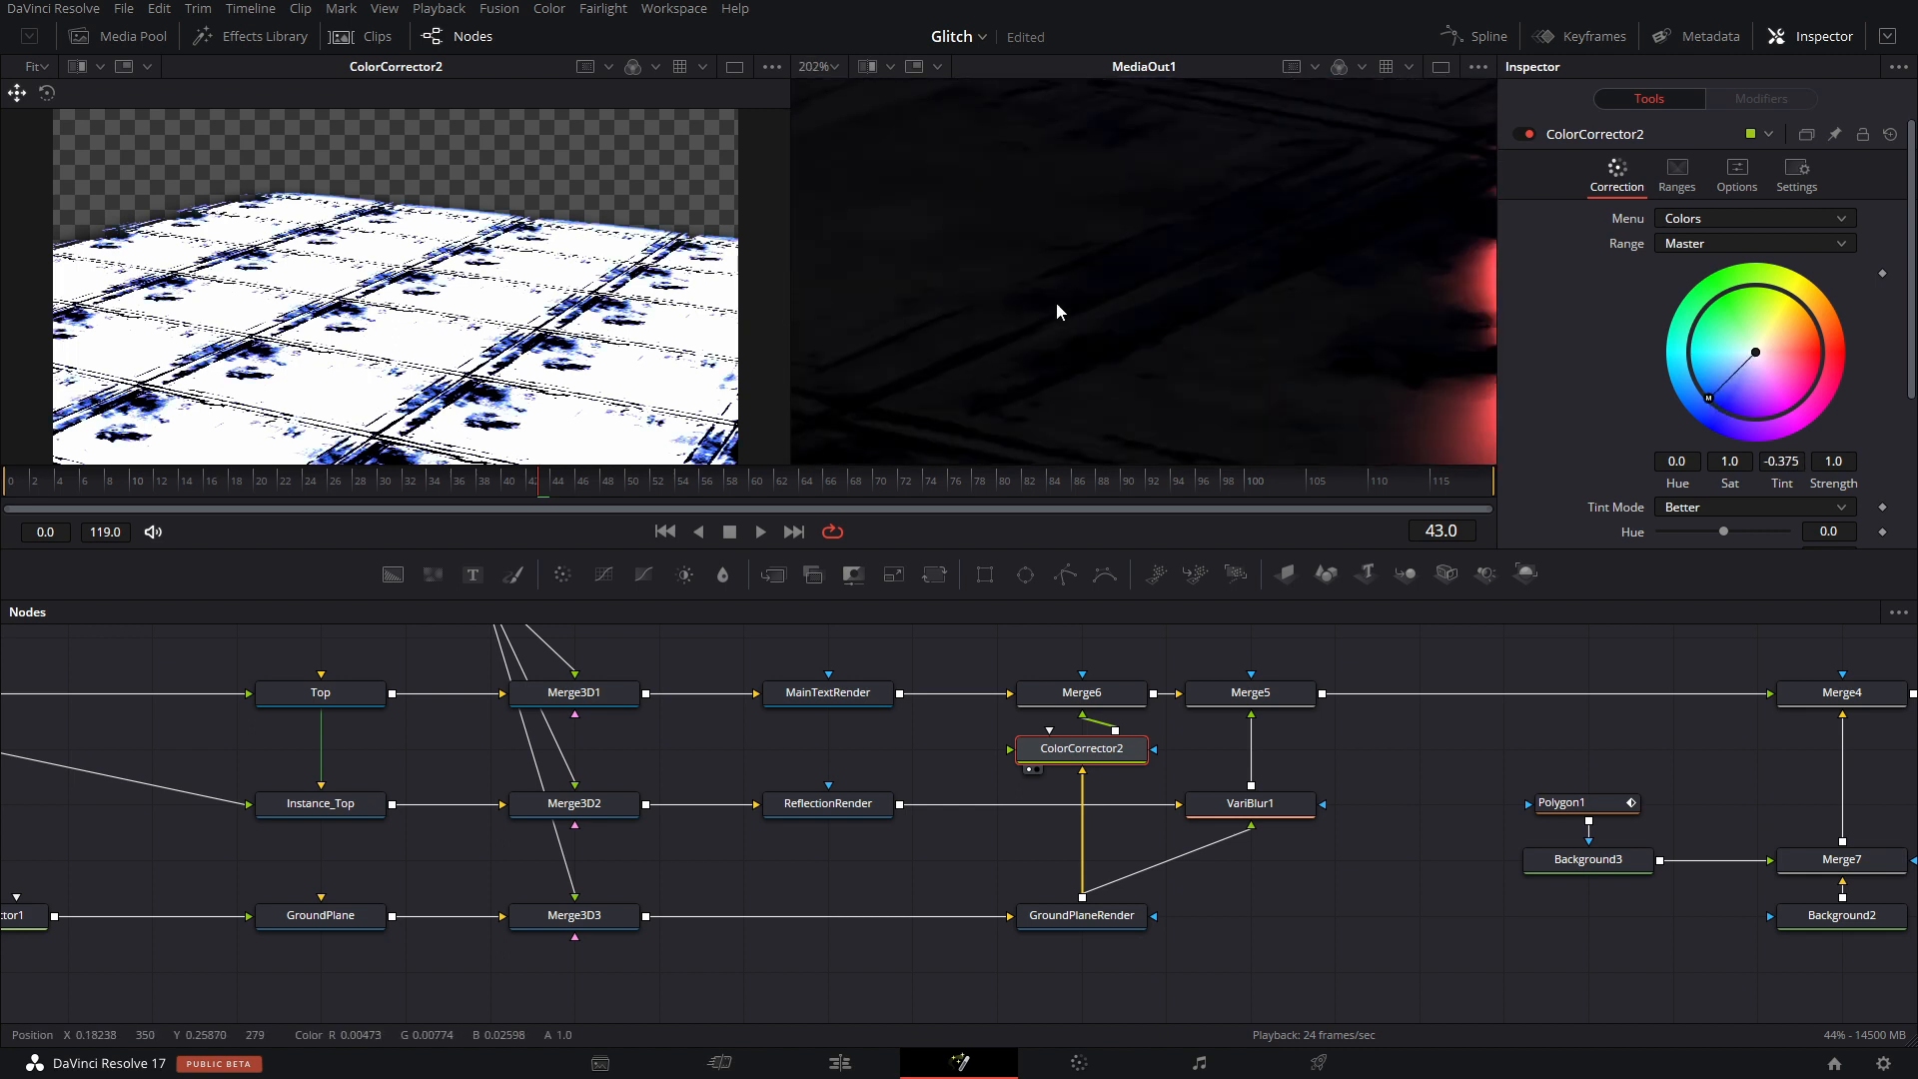
{"action": "scroll", "coordinate": [1059, 304], "scroll_direction": "down", "scroll_amount": 7}
{"action": "scroll", "coordinate": [1123, 322], "scroll_direction": "down", "scroll_amount": 4}
{"action": "scroll", "coordinate": [1159, 290], "scroll_direction": "up", "scroll_amount": 5}
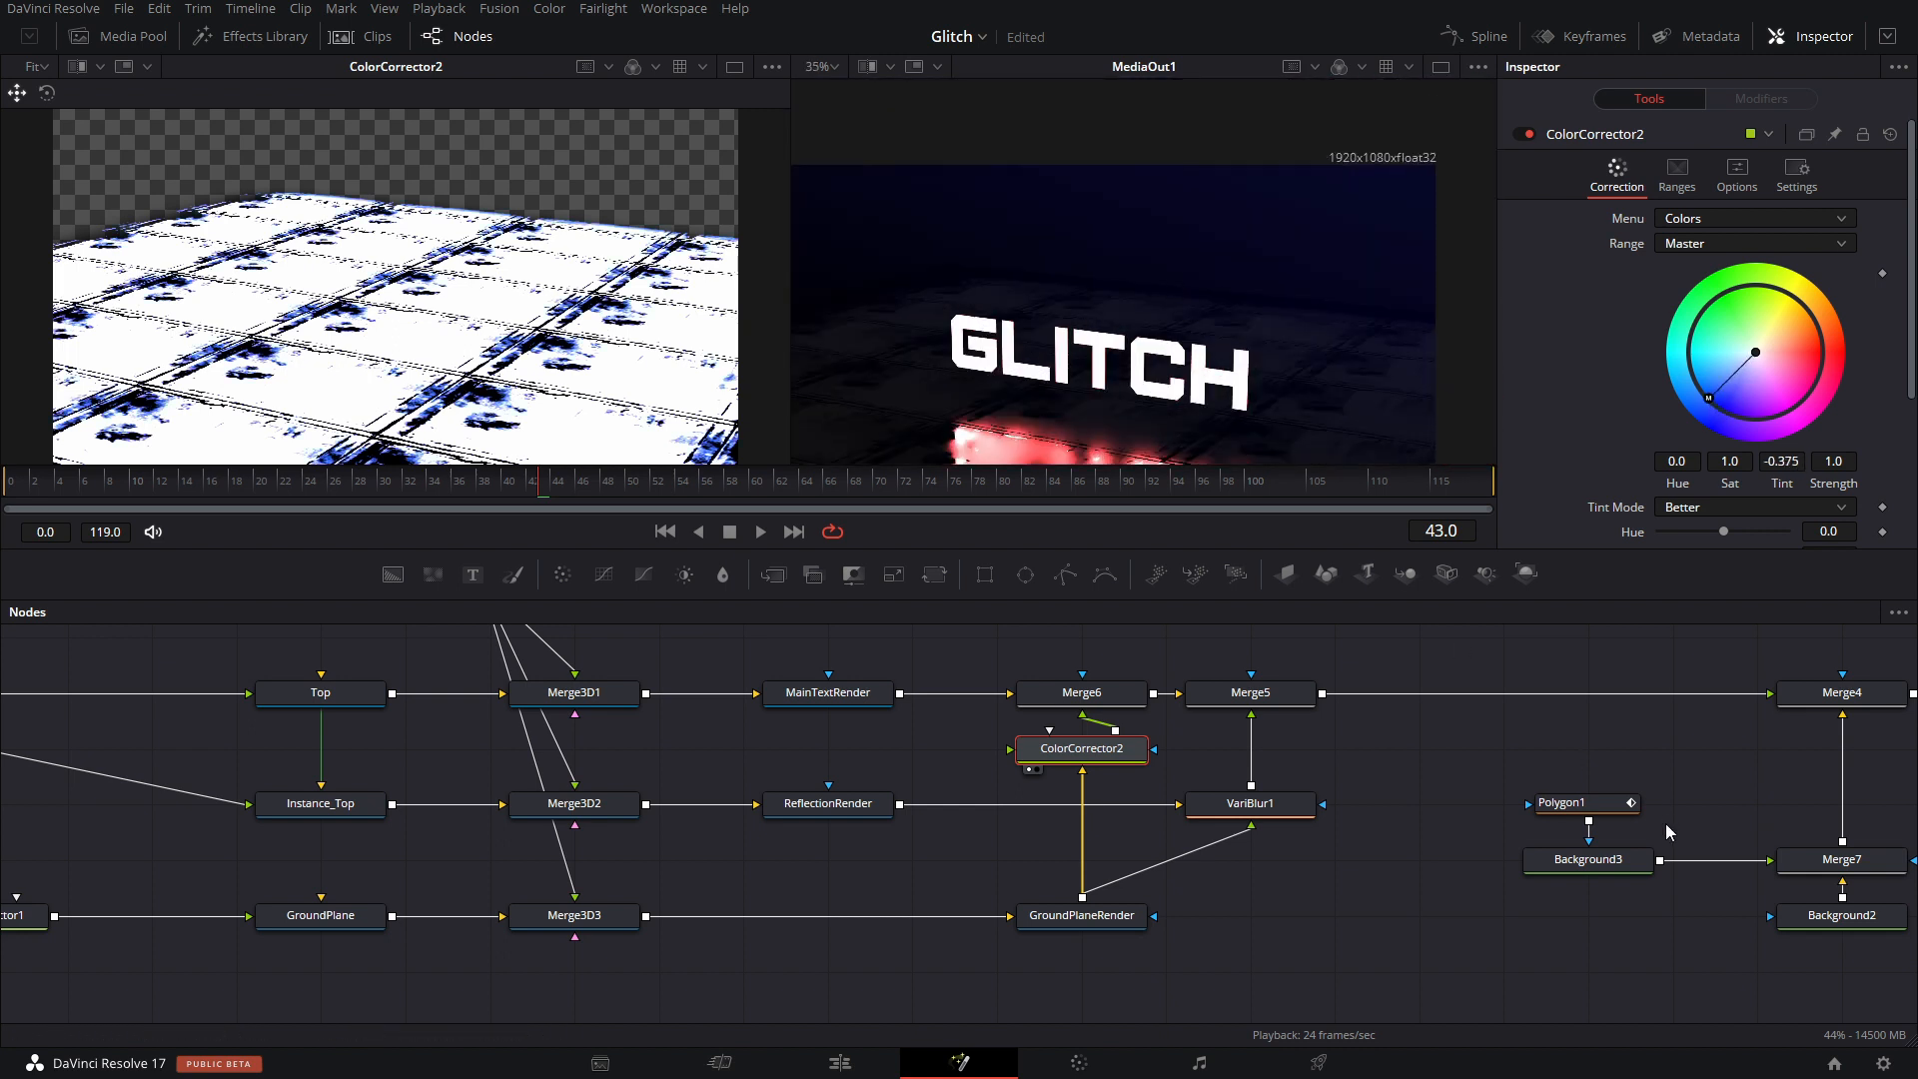
Lower Polygon1's diagonal edge across the frame by repositioning its lower corners.
{"action": "left_click_drag", "start_coordinate": [1665, 830], "coordinate": [1453, 827]}
{"action": "left_click", "coordinate": [1414, 806]}
{"action": "scroll", "coordinate": [1026, 248], "scroll_direction": "down", "scroll_amount": 3}
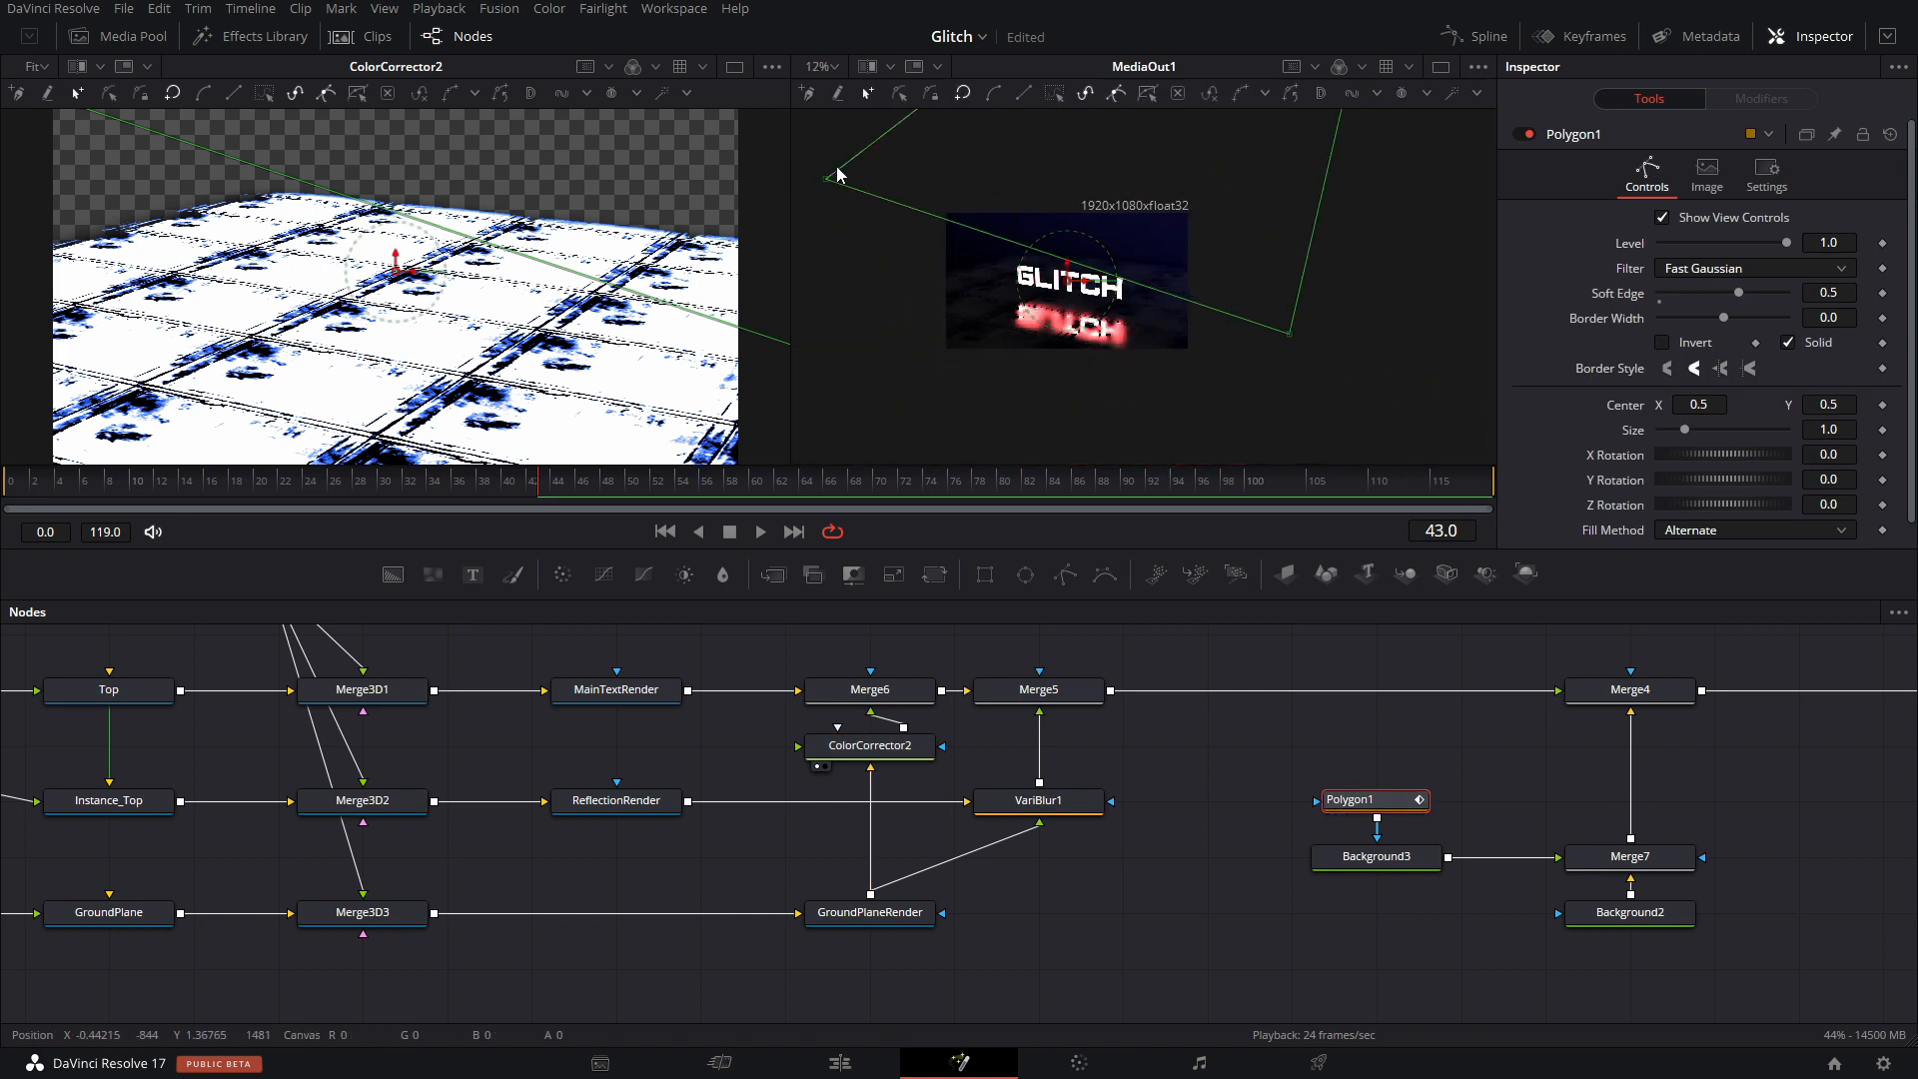
{"action": "left_click_drag", "start_coordinate": [826, 184], "coordinate": [776, 201]}
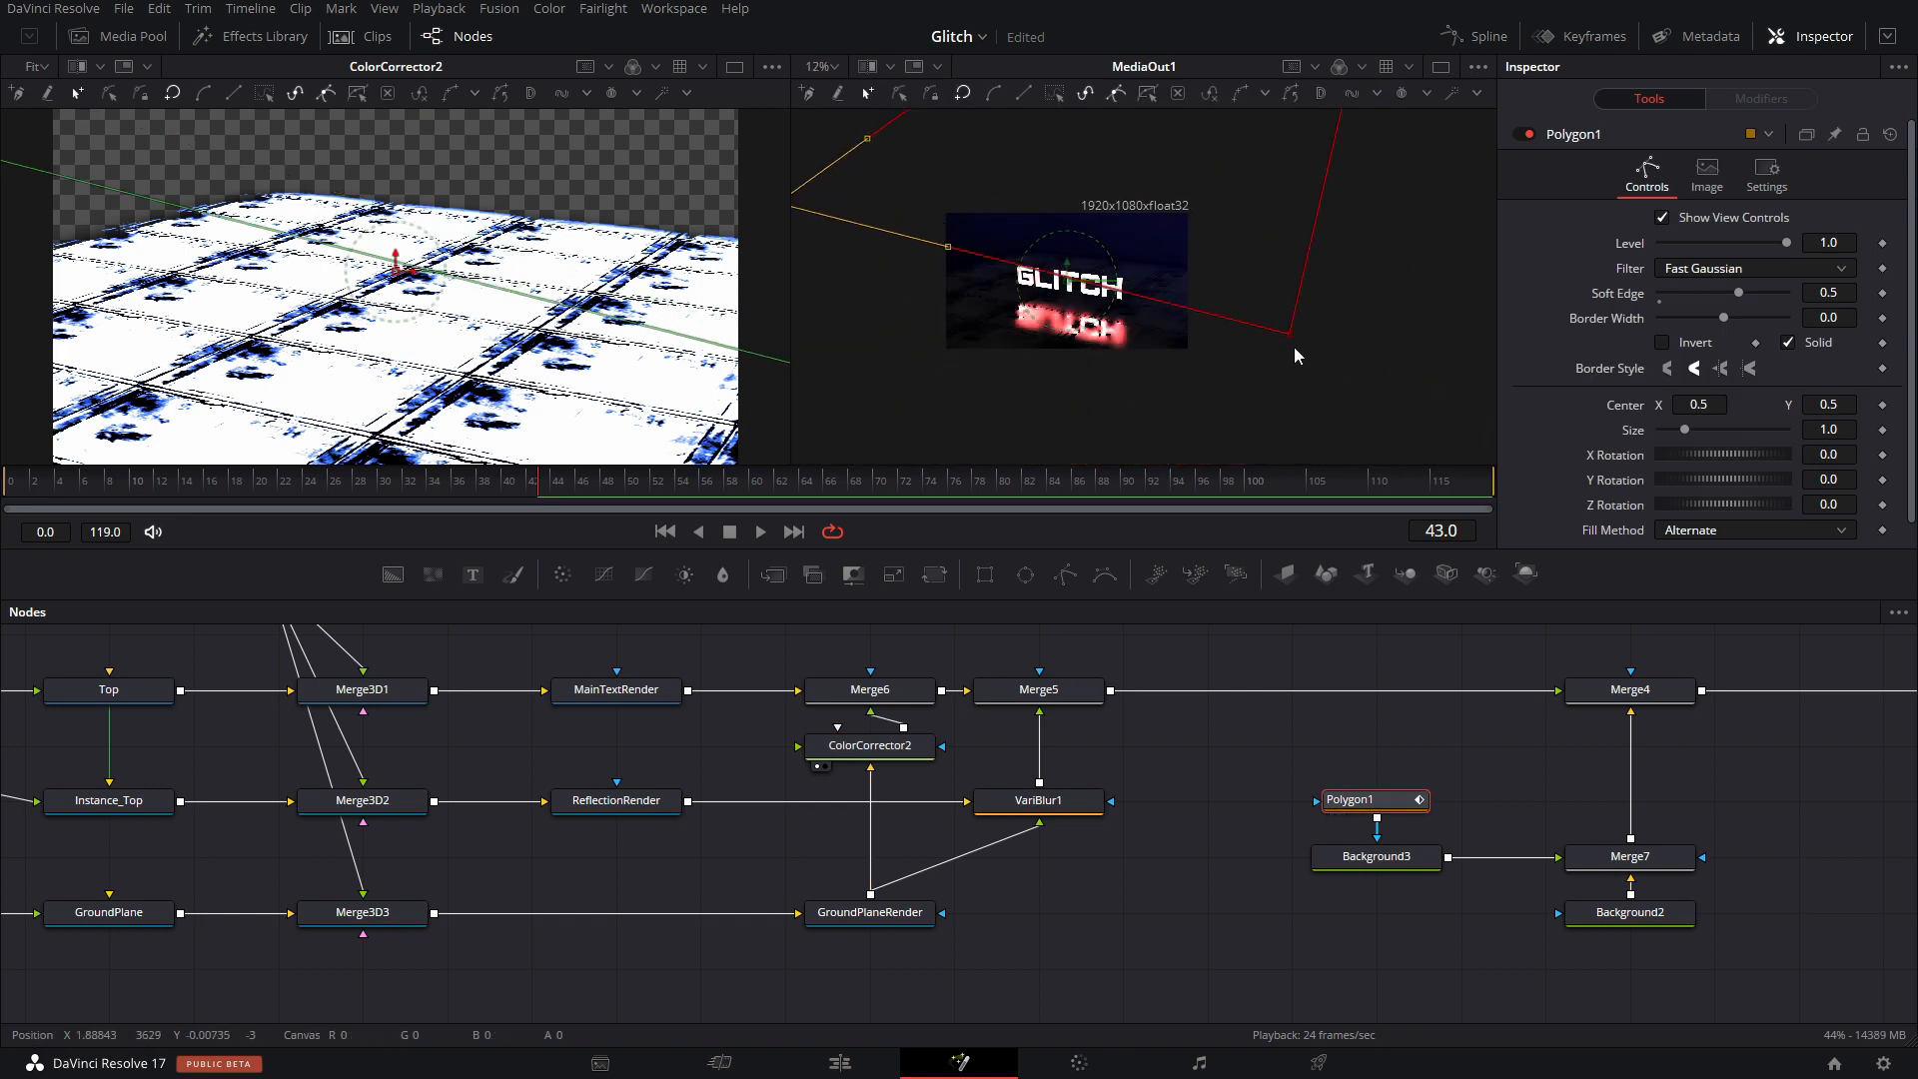
{"action": "scroll", "coordinate": [1239, 237], "scroll_direction": "up", "scroll_amount": 3}
{"action": "left_click_drag", "start_coordinate": [1239, 237], "coordinate": [1206, 291]}
{"action": "scroll", "coordinate": [1211, 274], "scroll_direction": "down", "scroll_amount": 1}
At frame 1, display Merge3D1 and lower Camera3D1 to translation X 0.873918, Y 0.435542, Z 1.546679.
{"action": "left_click_drag", "start_coordinate": [1539, 720], "coordinate": [1269, 758]}
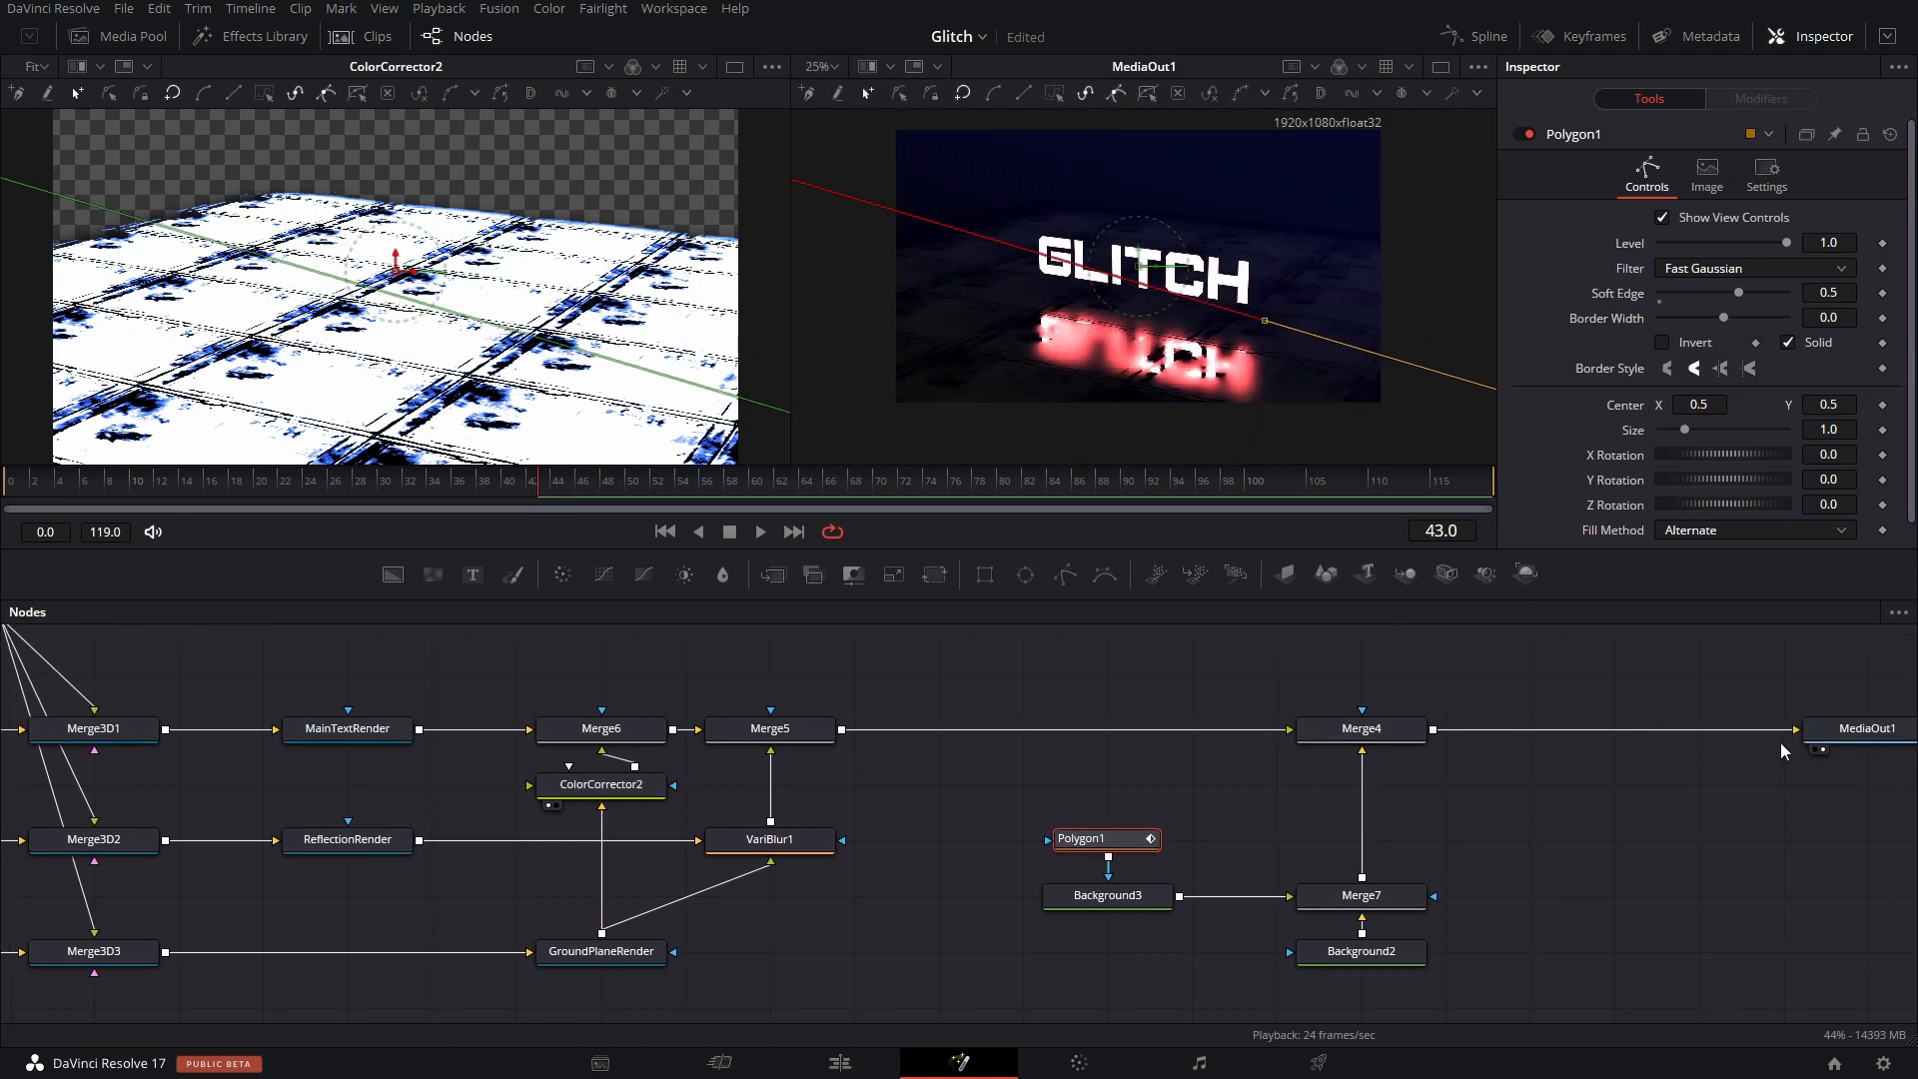
{"action": "left_click", "coordinate": [1824, 738]}
{"action": "left_click_drag", "start_coordinate": [946, 718], "coordinate": [1654, 840]}
{"action": "left_click", "coordinate": [668, 748]}
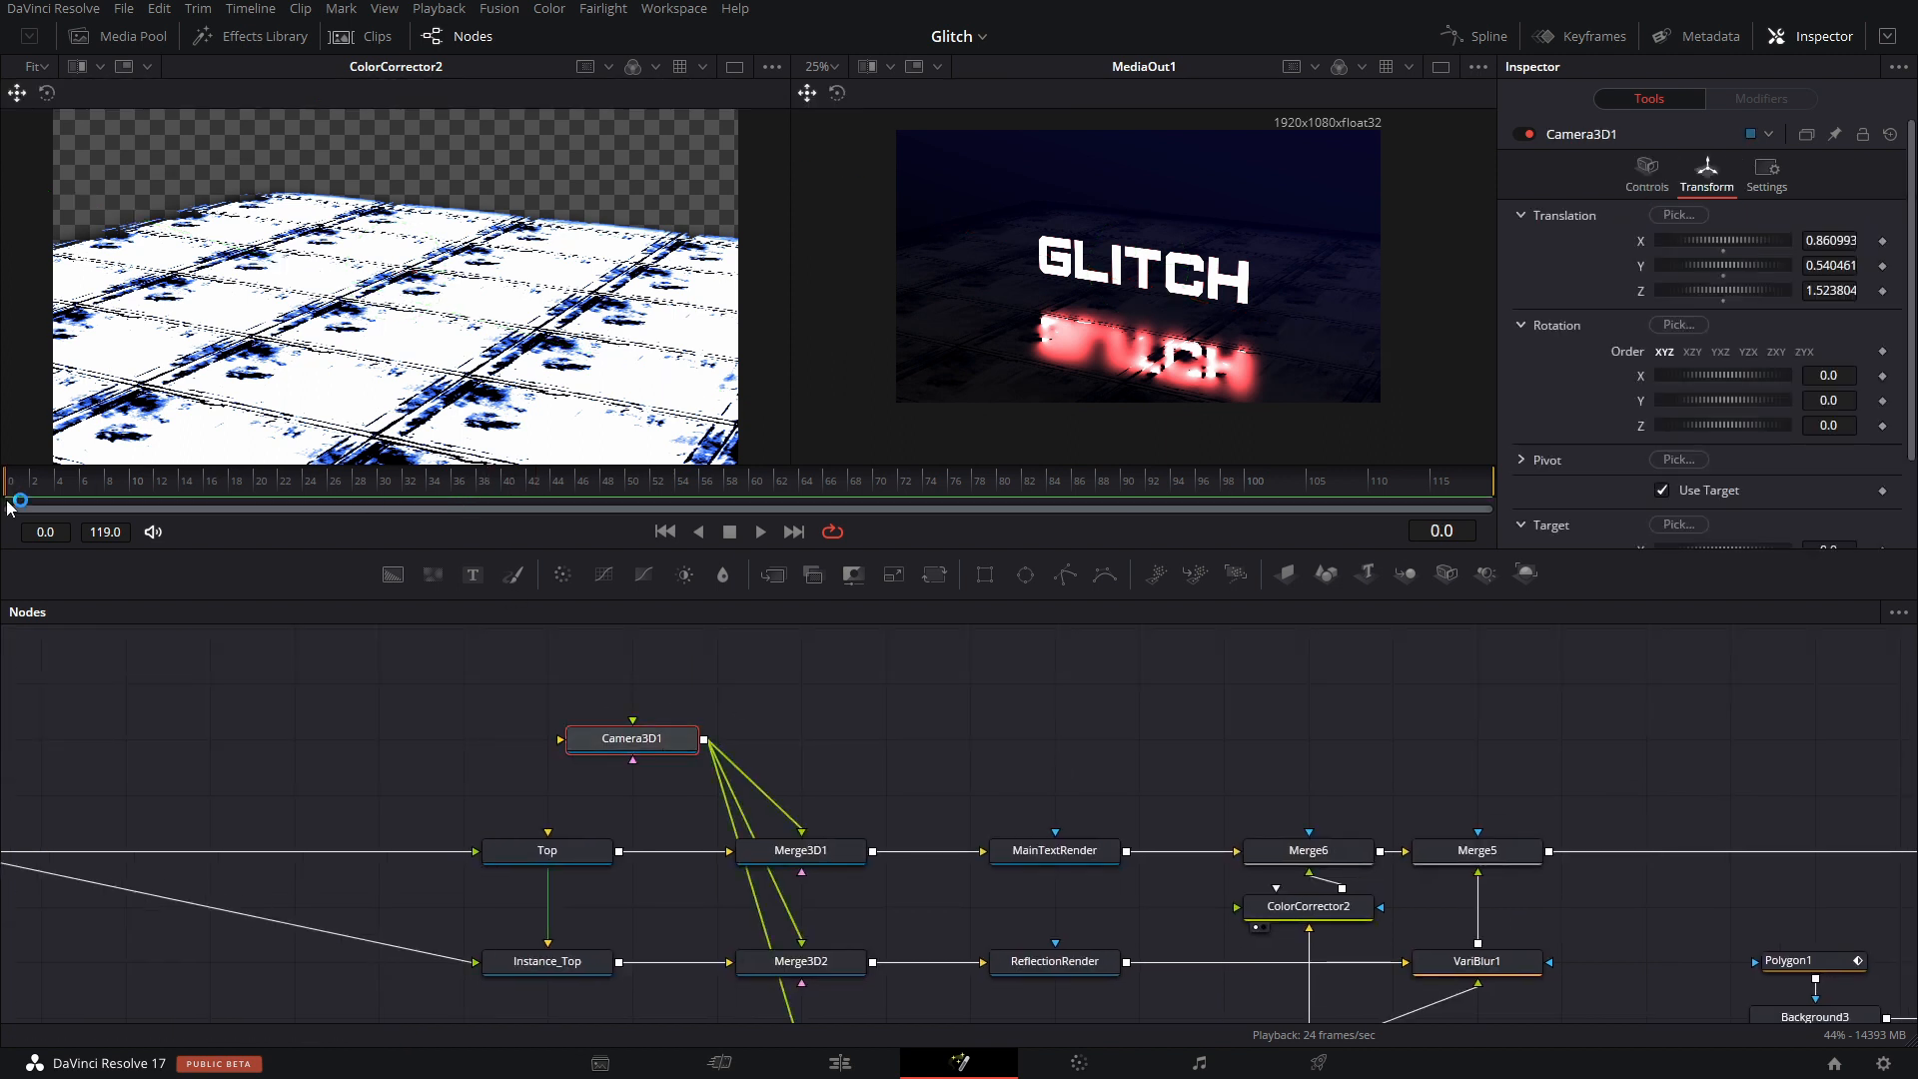
{"action": "left_click", "coordinate": [835, 862]}
{"action": "key", "text": "1"}
{"action": "left_click", "coordinate": [650, 742]}
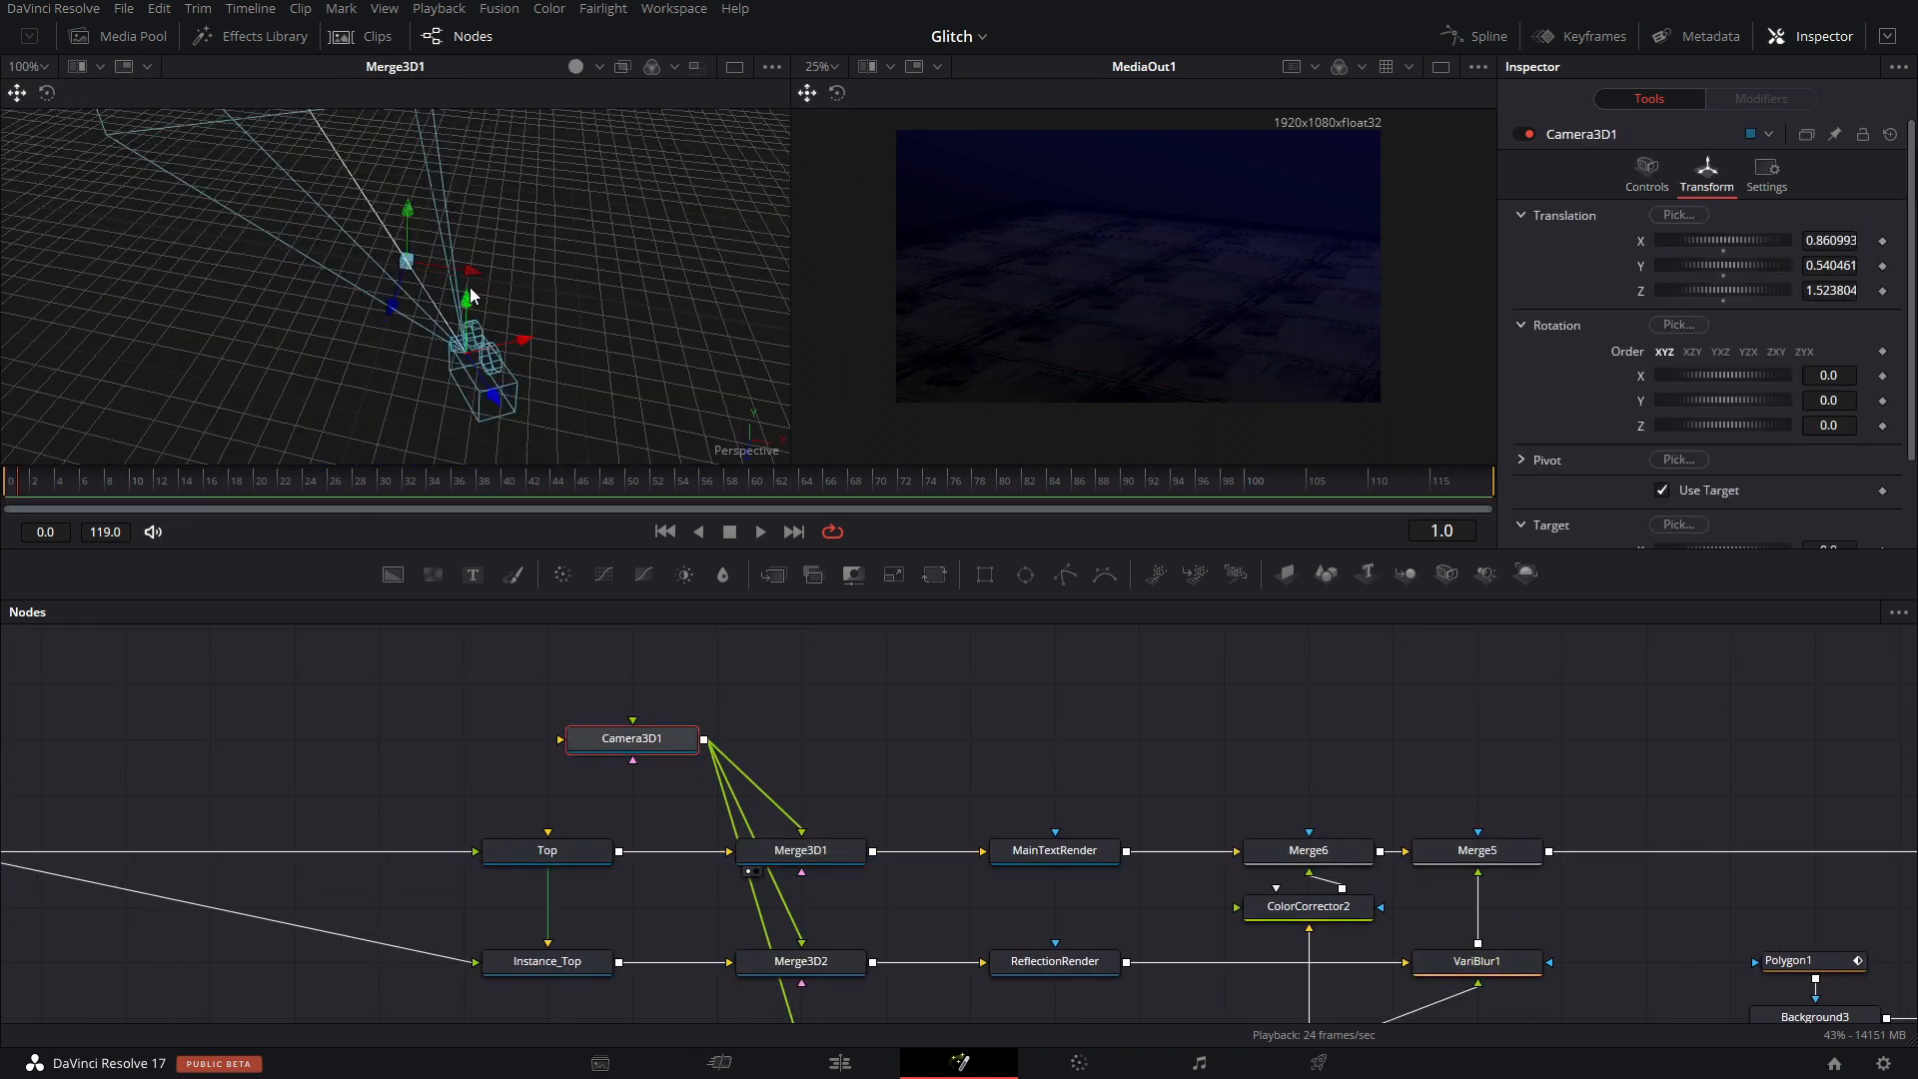
{"action": "mouse_move", "coordinate": [469, 310]}
{"action": "left_mouse_down"}
{"action": "mouse_move", "coordinate": [474, 329]}
{"action": "mouse_move", "coordinate": [479, 309]}
{"action": "left_mouse_up"}
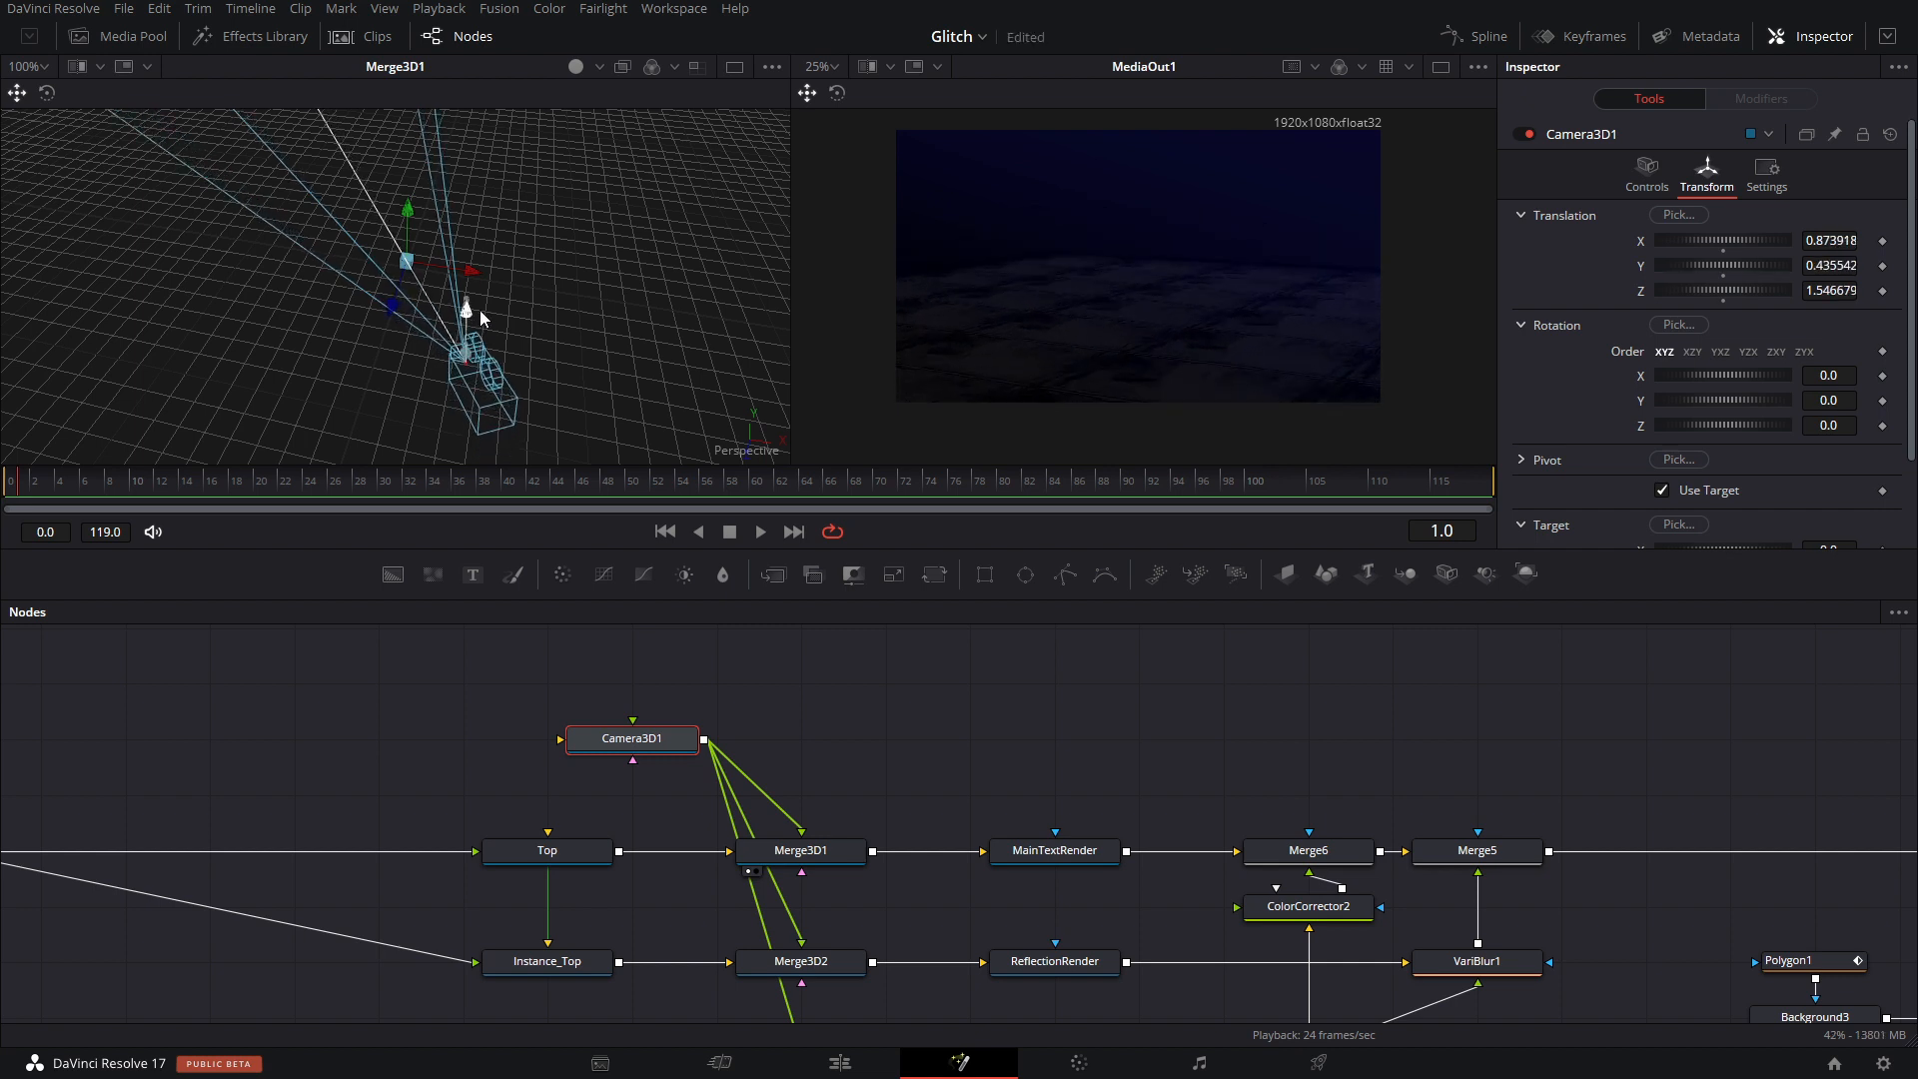
Keyframe Camera3D1's translation at frame 1 and move it to about X -0.893, Y 0.316, Z 1.433 at frame 119.
{"action": "left_click", "coordinate": [1882, 241]}
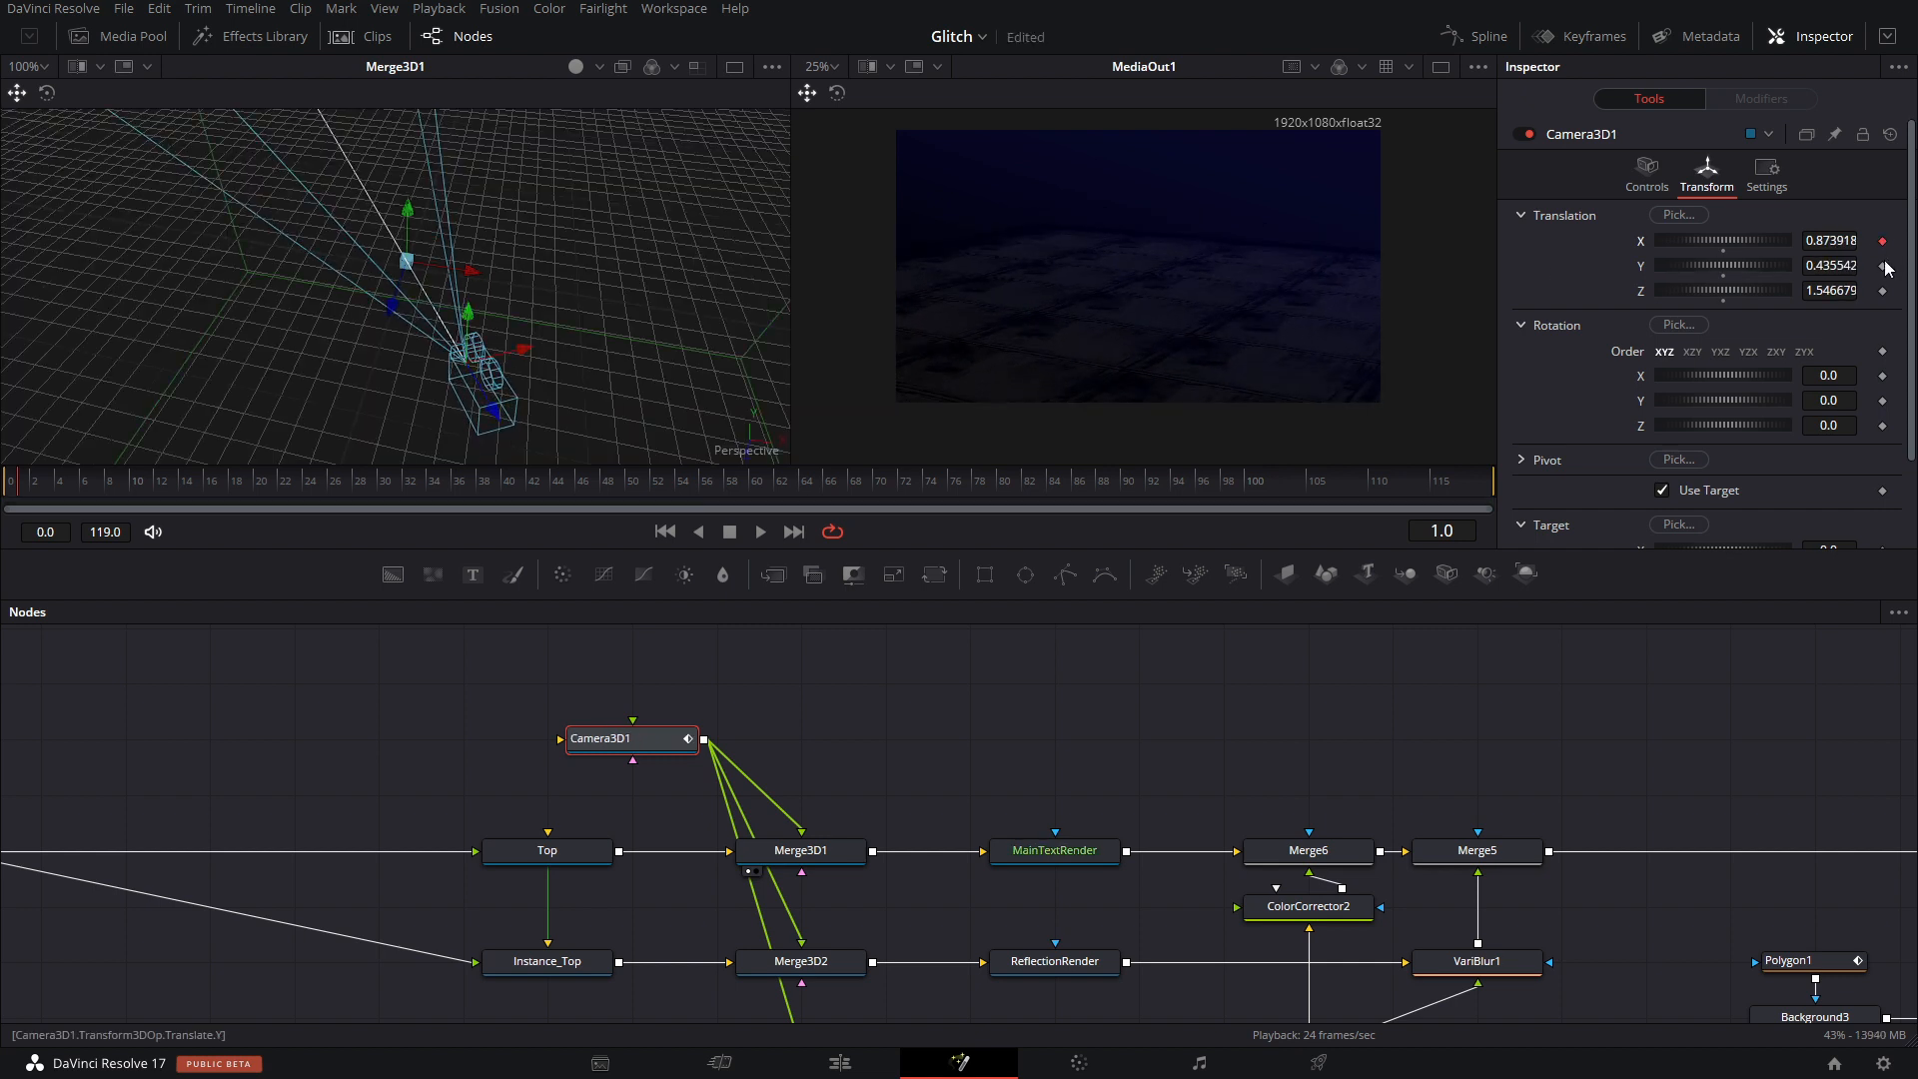
{"action": "key", "text": "End"}
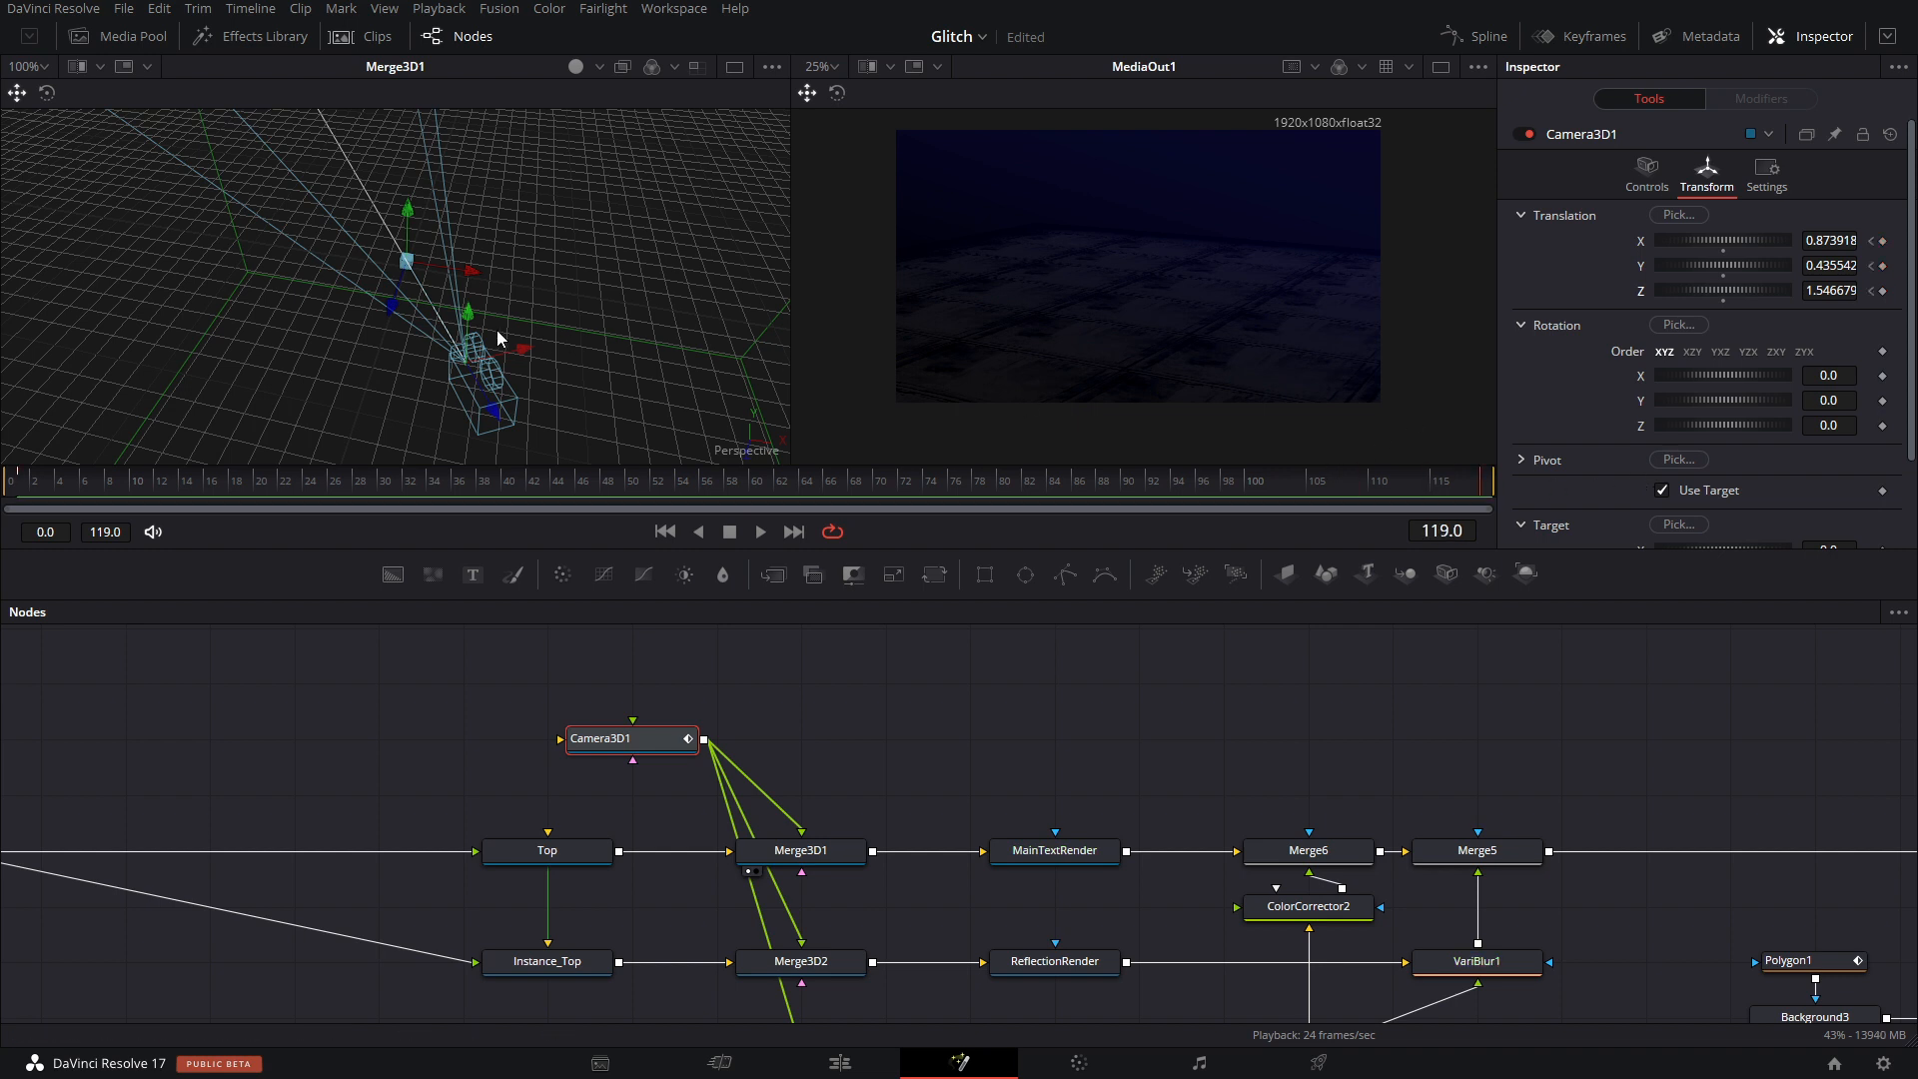
{"action": "left_click_drag", "start_coordinate": [527, 355], "coordinate": [541, 256]}
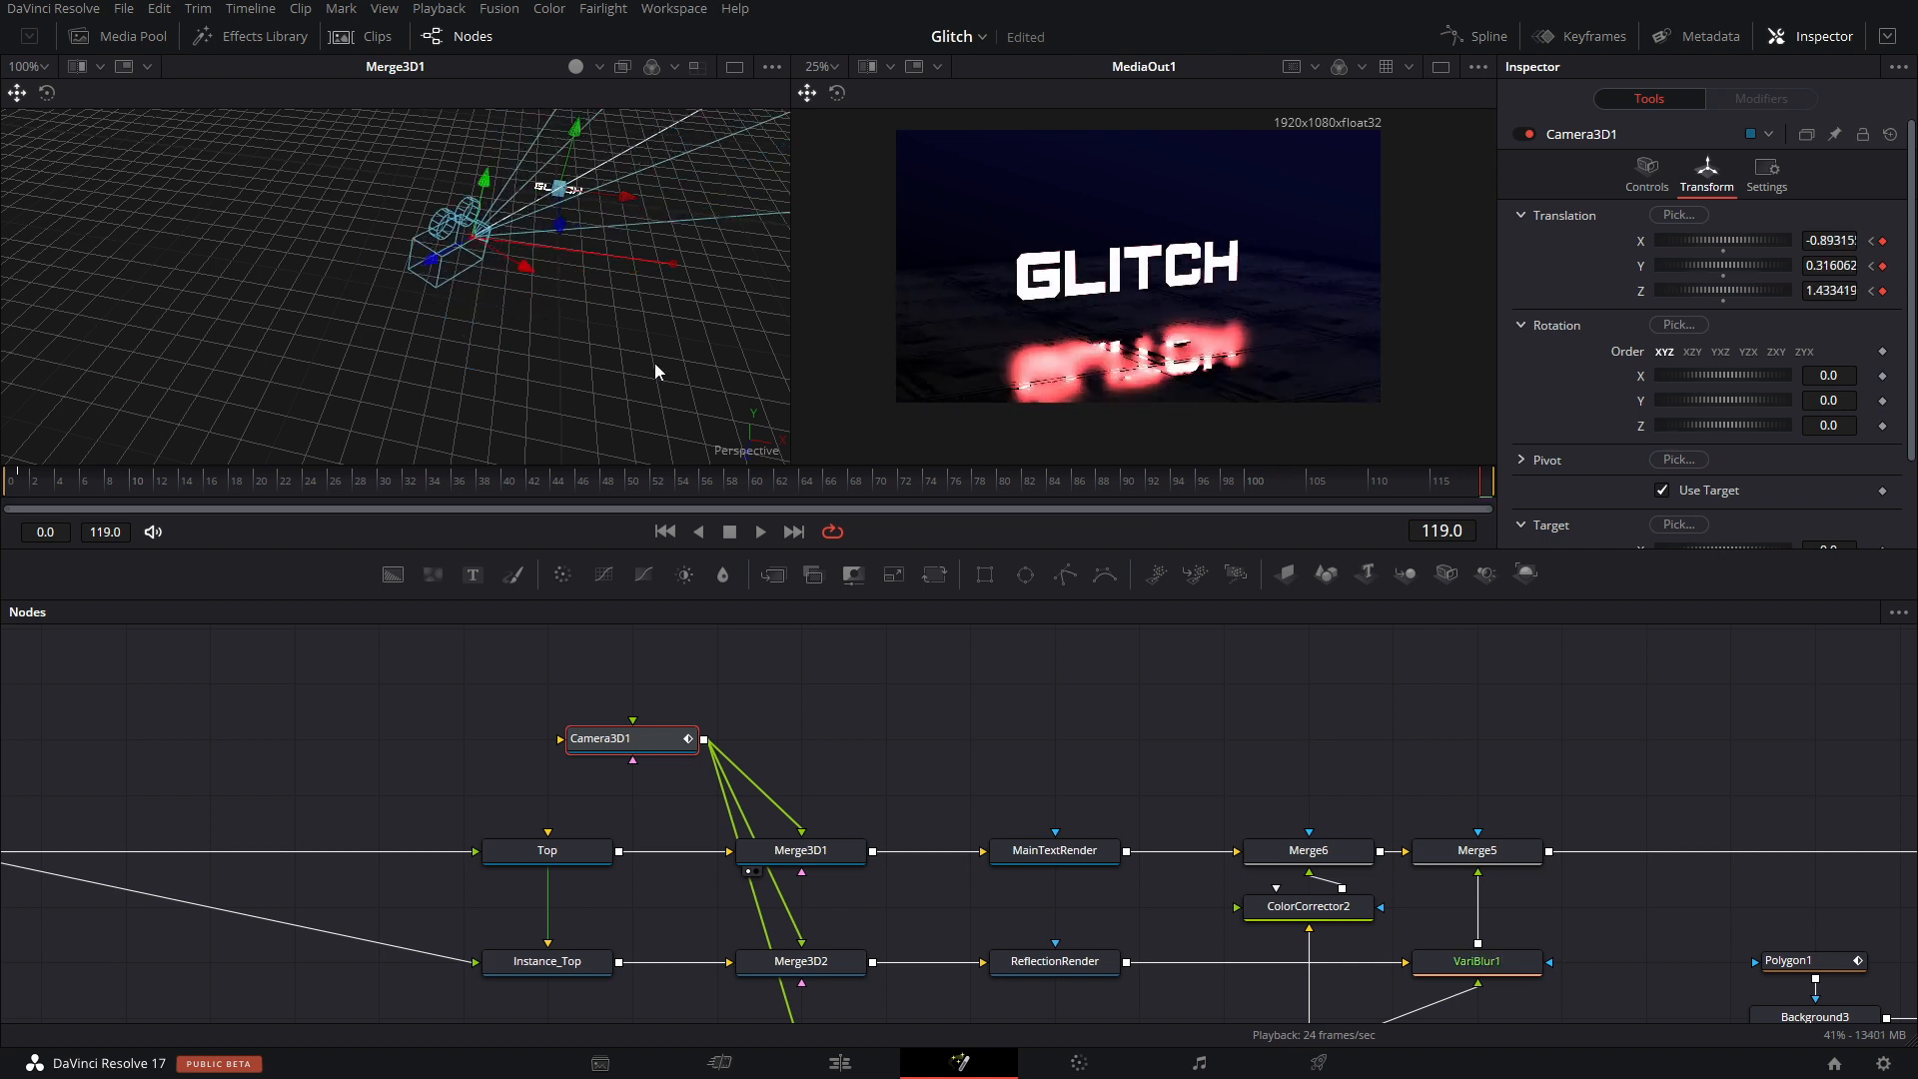
Scrub through the camera animation, then compare the composition with the earlier glitch clips on the Edit page timeline.
{"action": "left_click_drag", "start_coordinate": [1129, 481], "coordinate": [472, 475]}
{"action": "left_click", "coordinate": [840, 1063]}
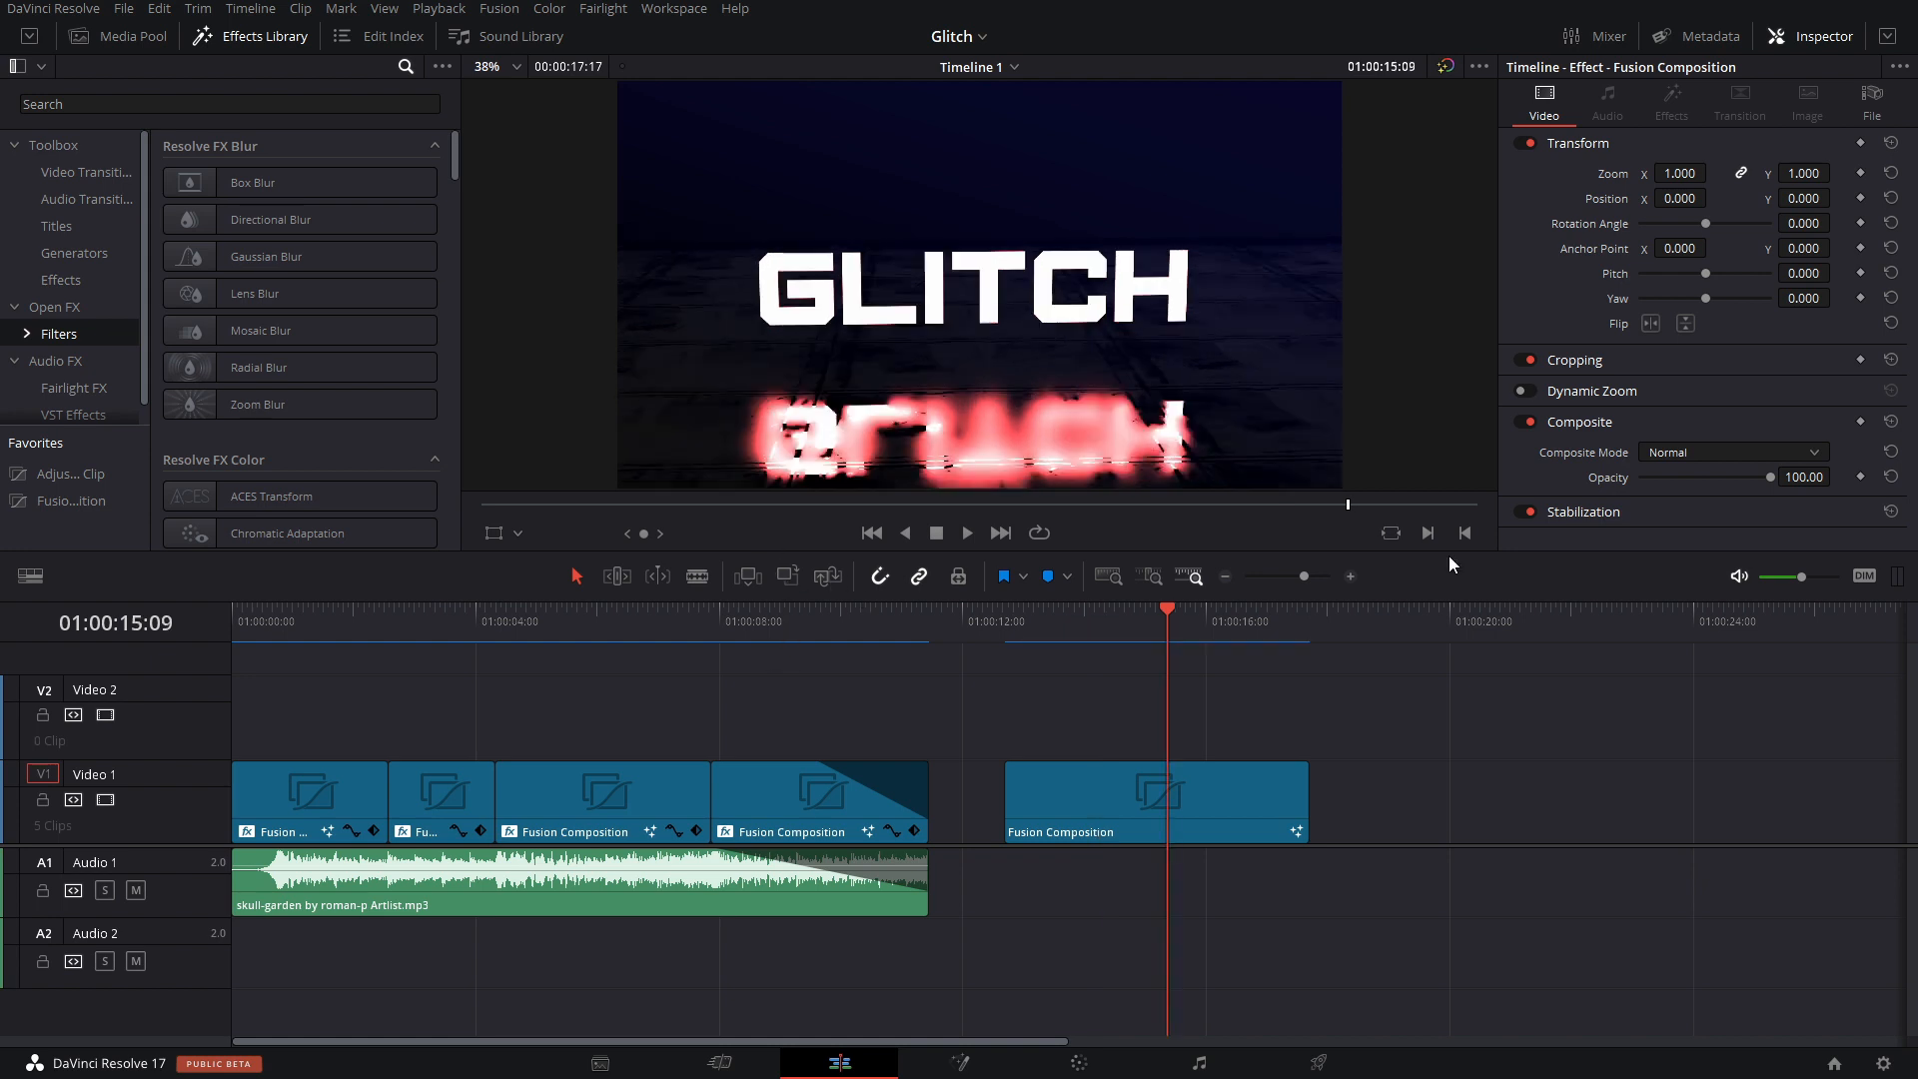
{"action": "left_click_drag", "start_coordinate": [1167, 614], "coordinate": [597, 719]}
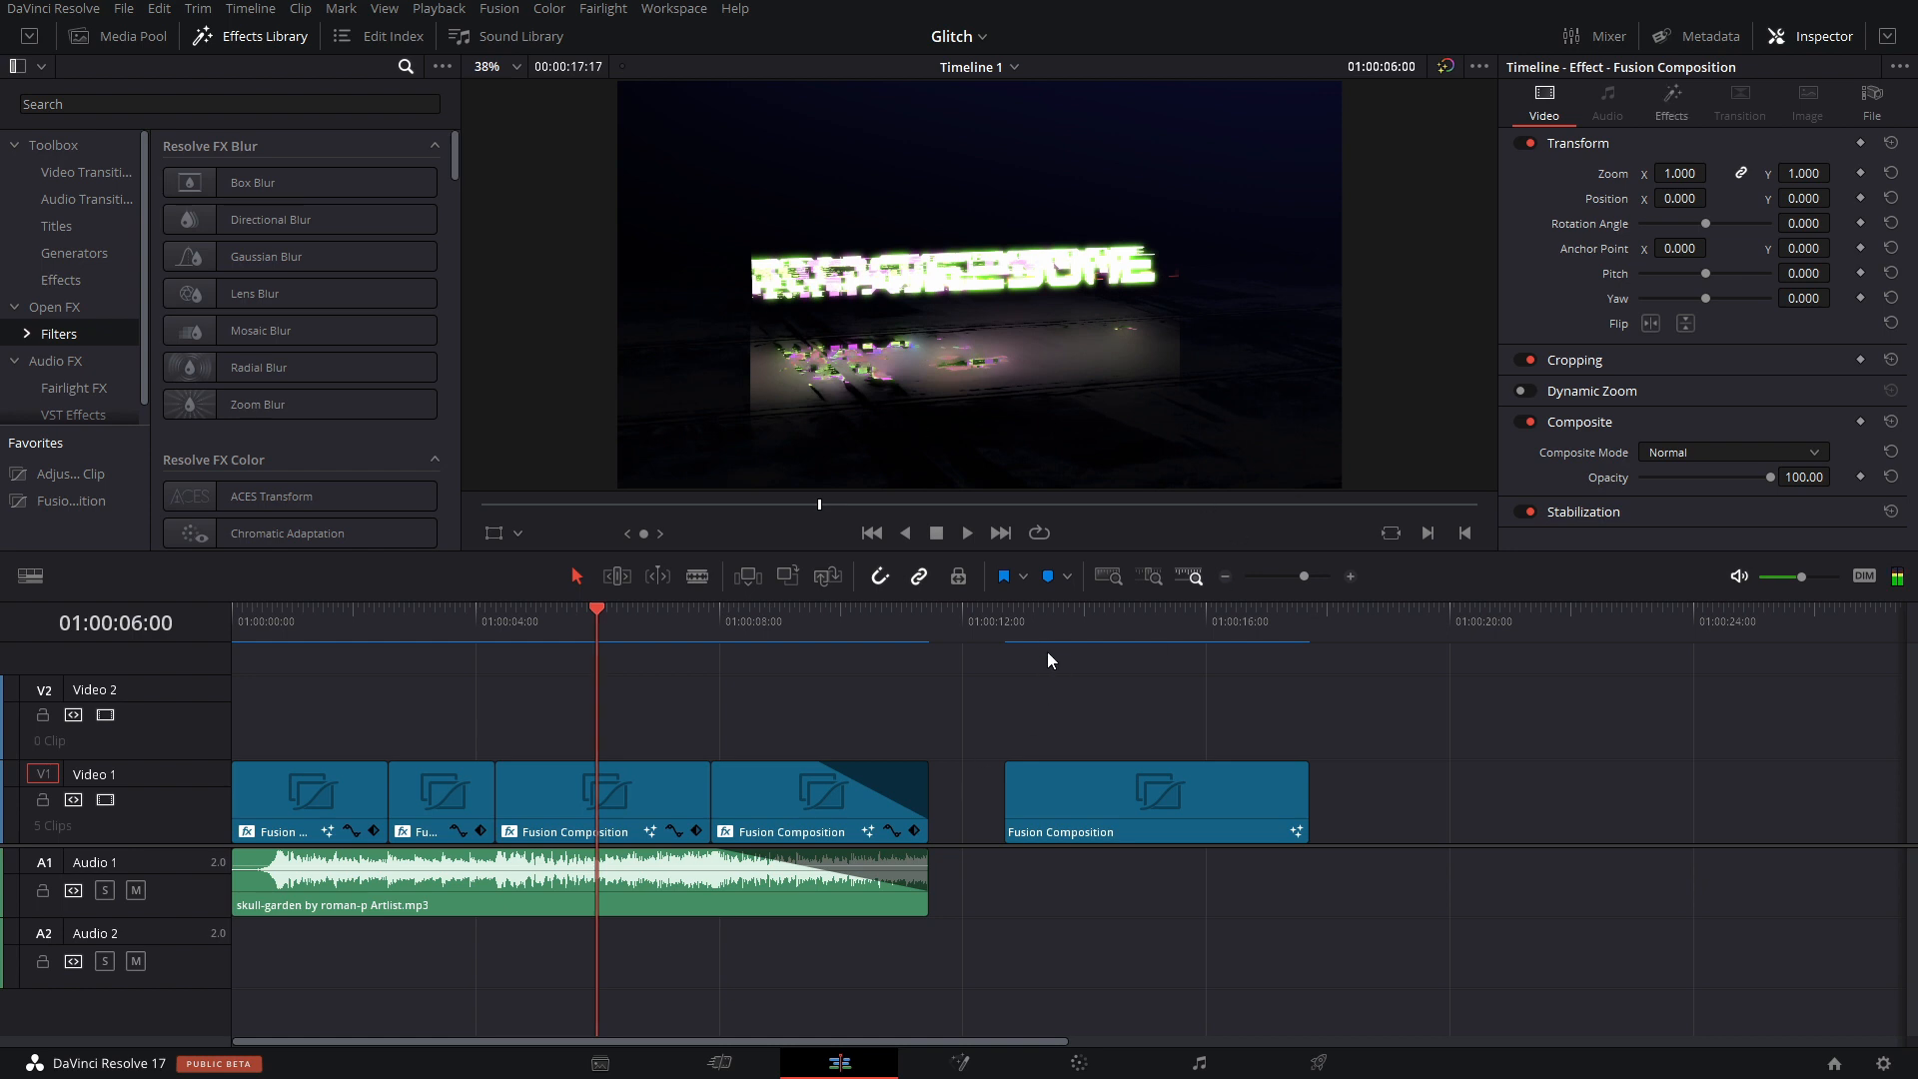
{"action": "left_click_drag", "start_coordinate": [1047, 660], "coordinate": [1092, 643]}
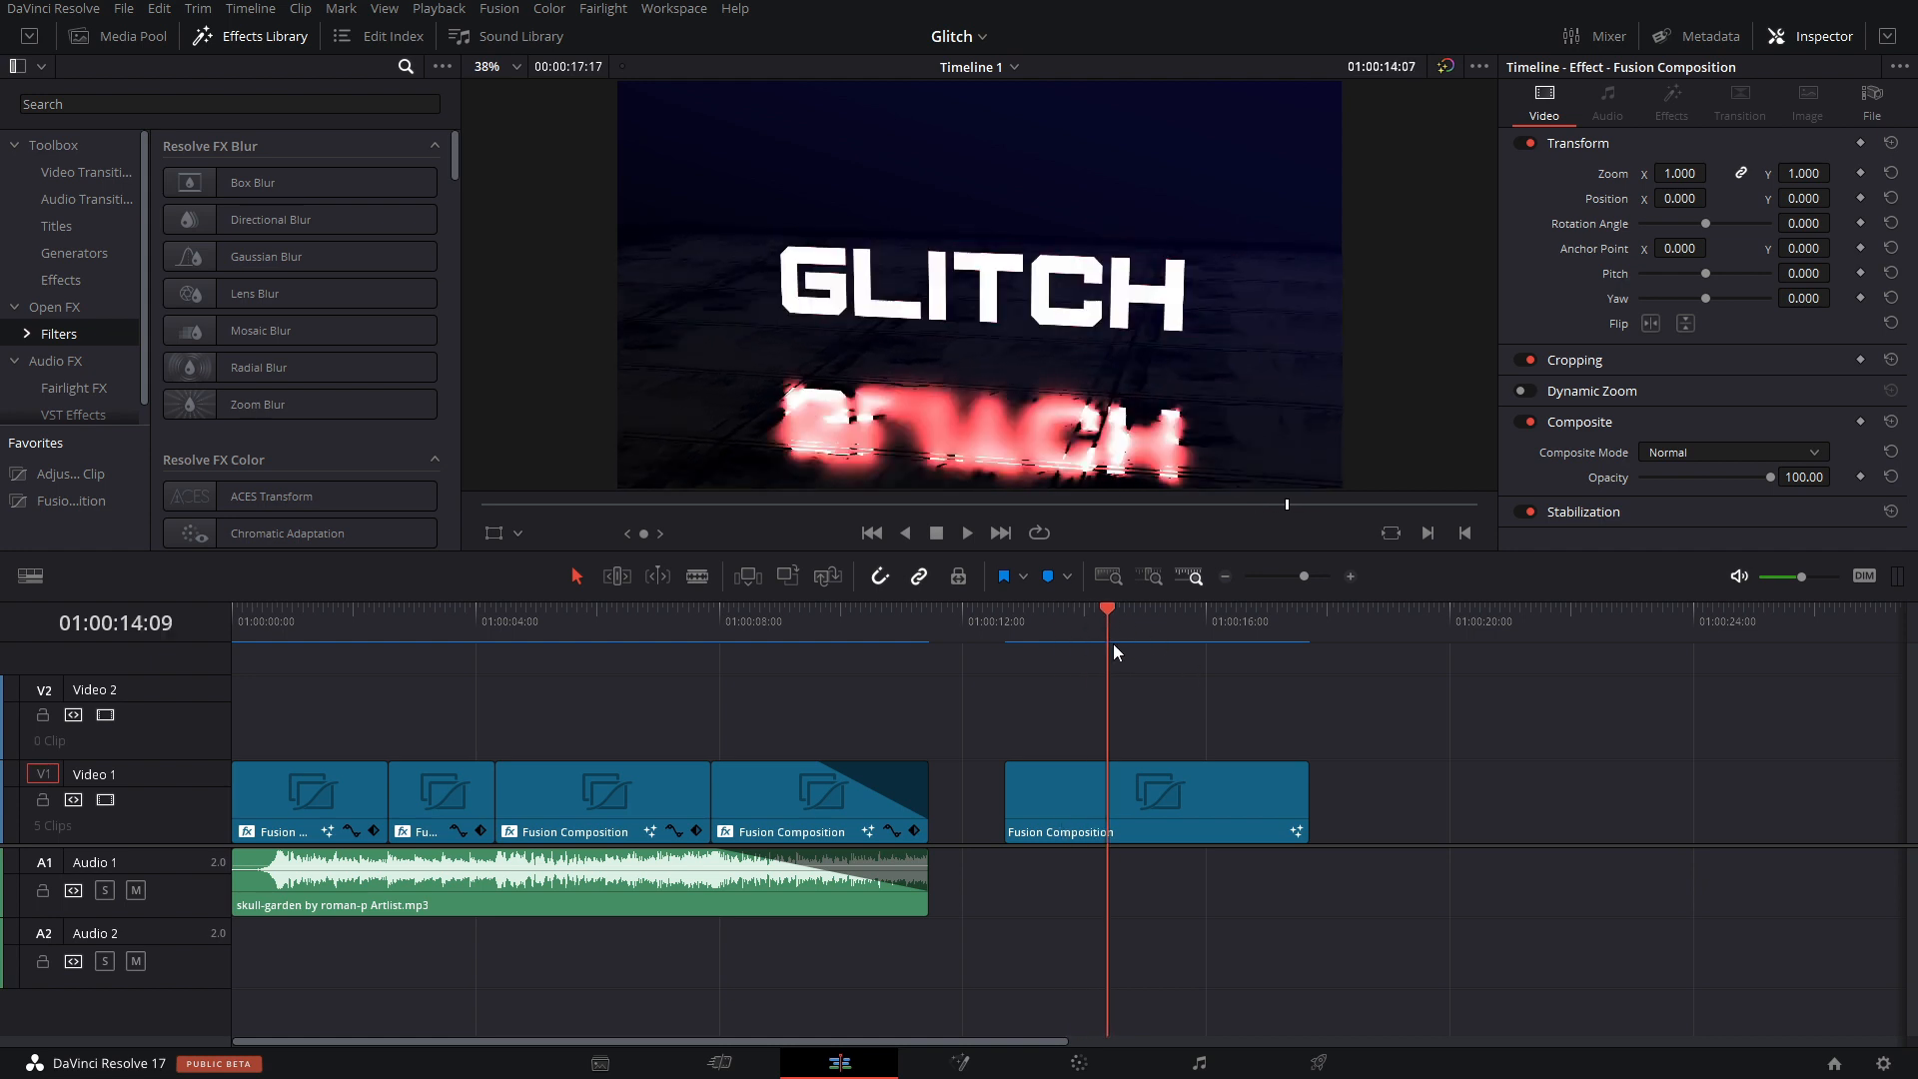
Find the Camera Shake effect among the Open FX and apply it to the last Fusion Composition clip on Video 1.
{"action": "left_click", "coordinate": [61, 309]}
{"action": "left_click", "coordinate": [223, 103]}
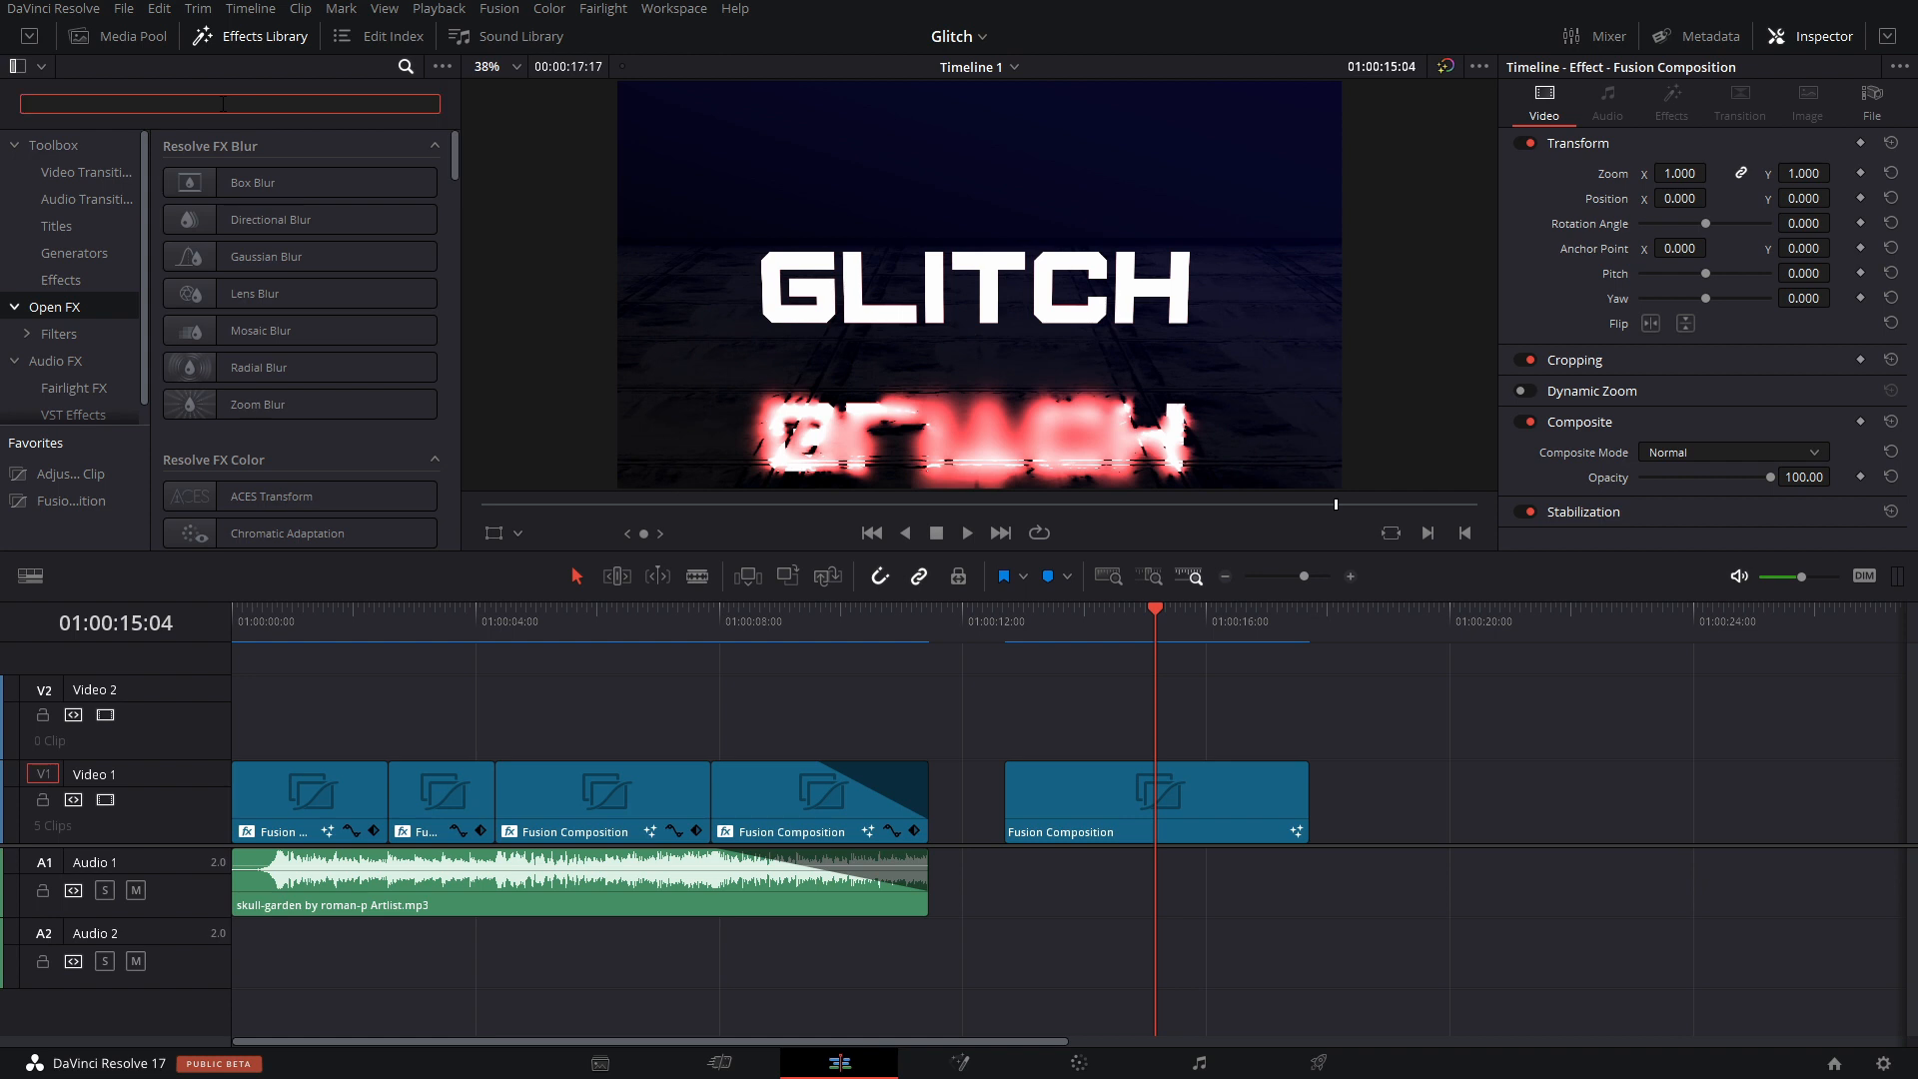
{"action": "type", "text": "shake"}
{"action": "left_click_drag", "start_coordinate": [359, 190], "coordinate": [1107, 783]}
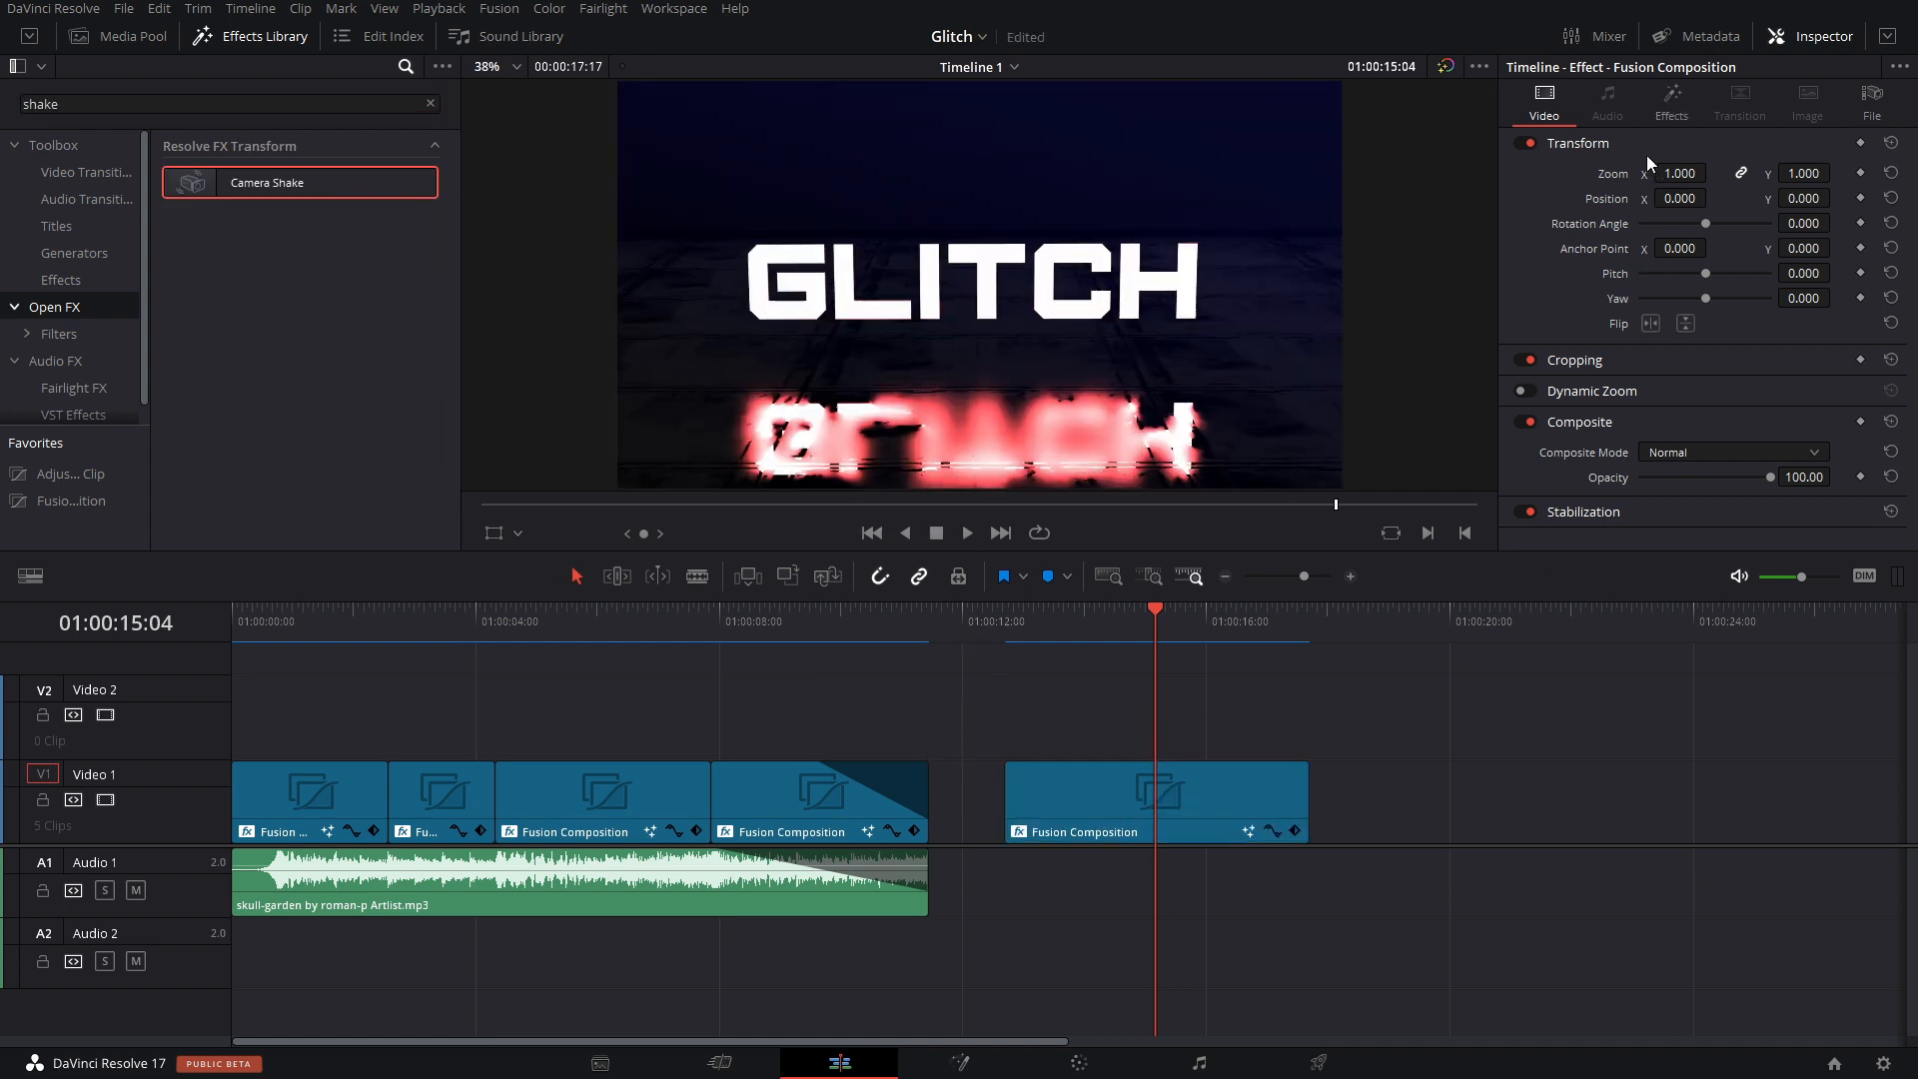
Set the Camera Shake's Motion Scale to 0.558 and Speed Scale to 0.314, and play the clip from its start.
{"action": "left_click", "coordinate": [1660, 112]}
{"action": "left_click_drag", "start_coordinate": [1711, 238], "coordinate": [1662, 241]}
{"action": "key", "text": "space"}
{"action": "left_click", "coordinate": [990, 625]}
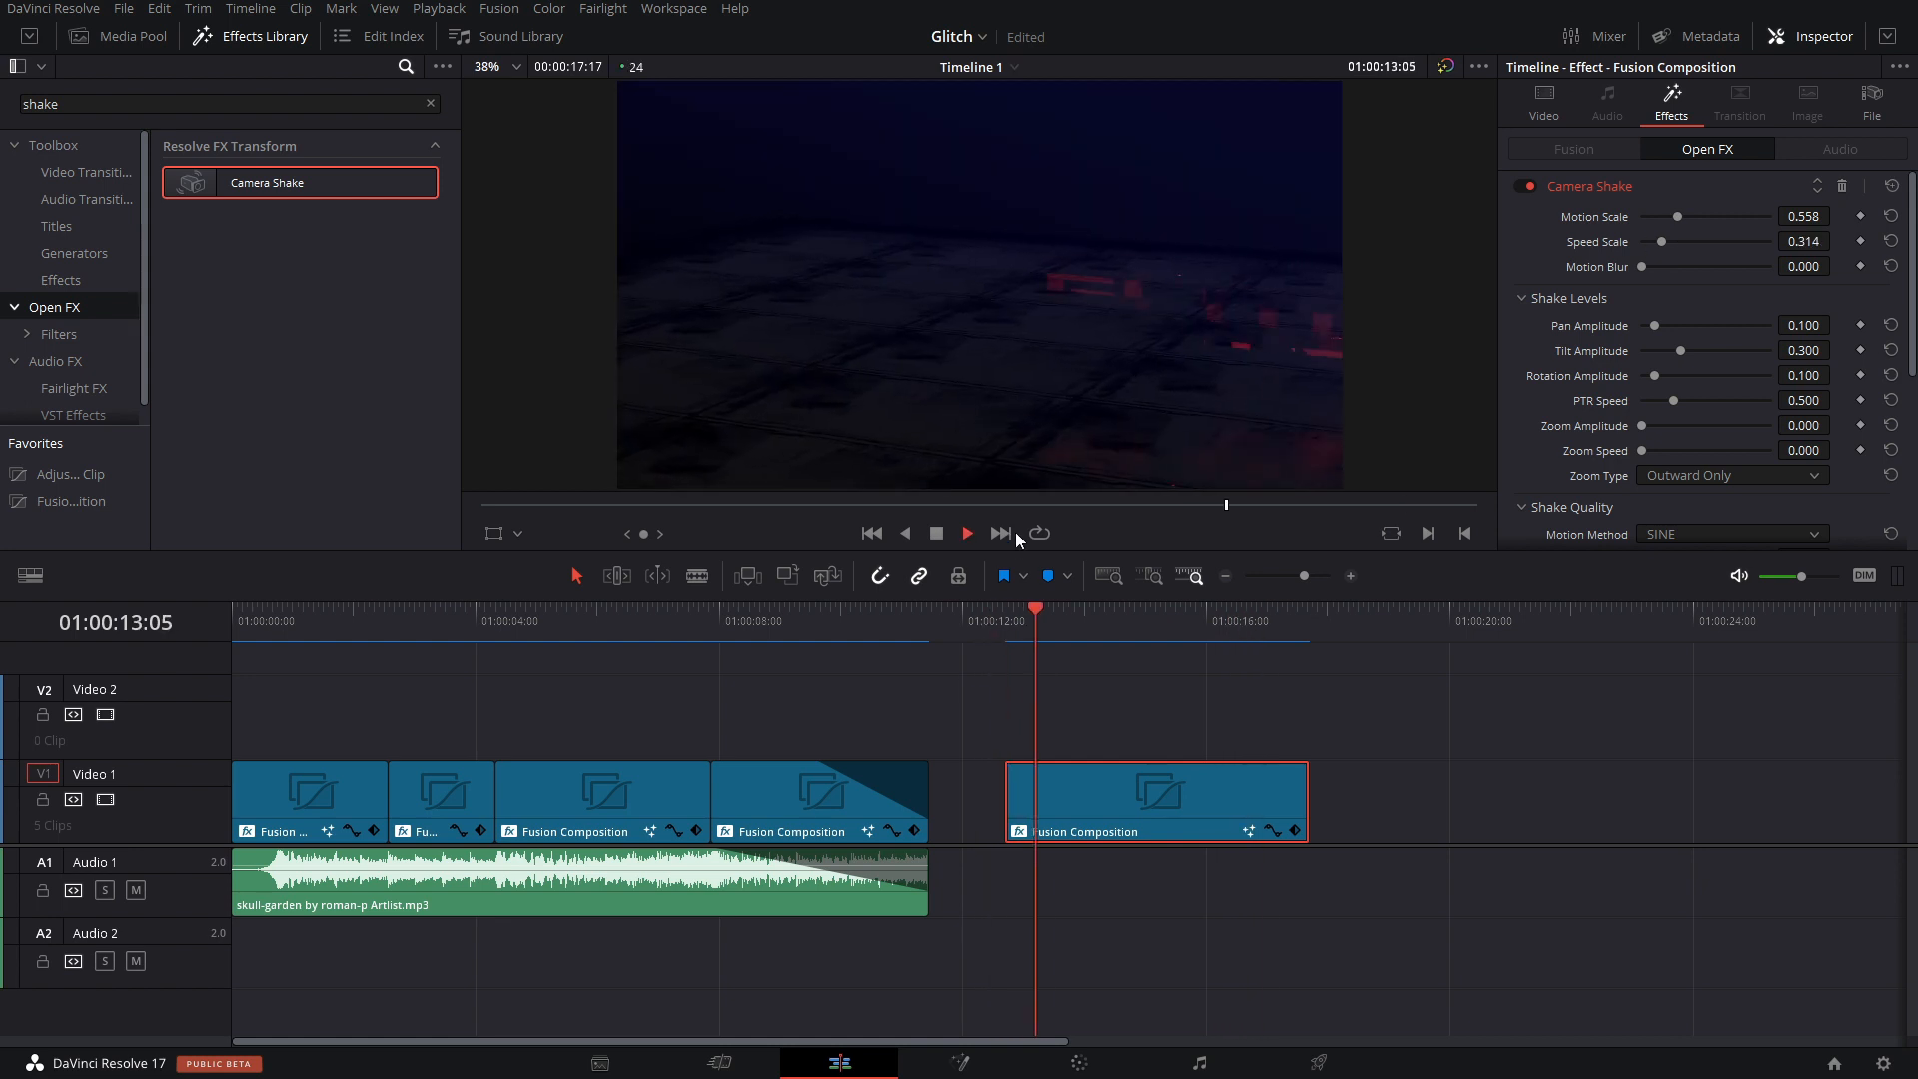